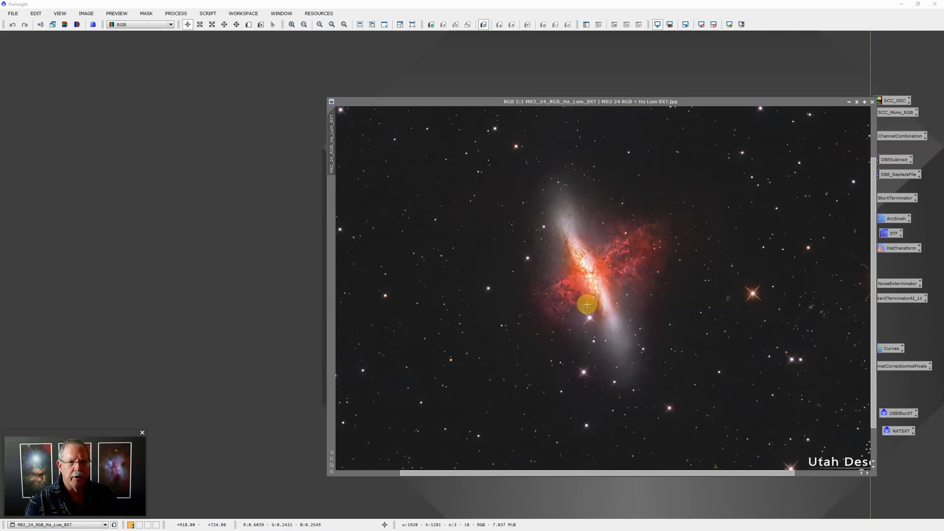
Switch to the Chrome Remote Desktop session for PlaneWave NUC 1B and reposition its window and the Voyager window inside it
mouse_move(578, 530)
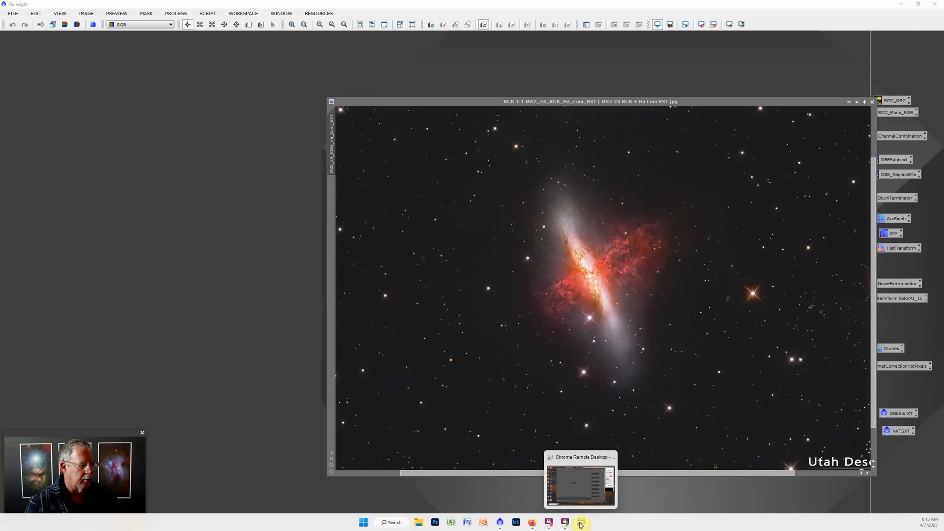
click(580, 492)
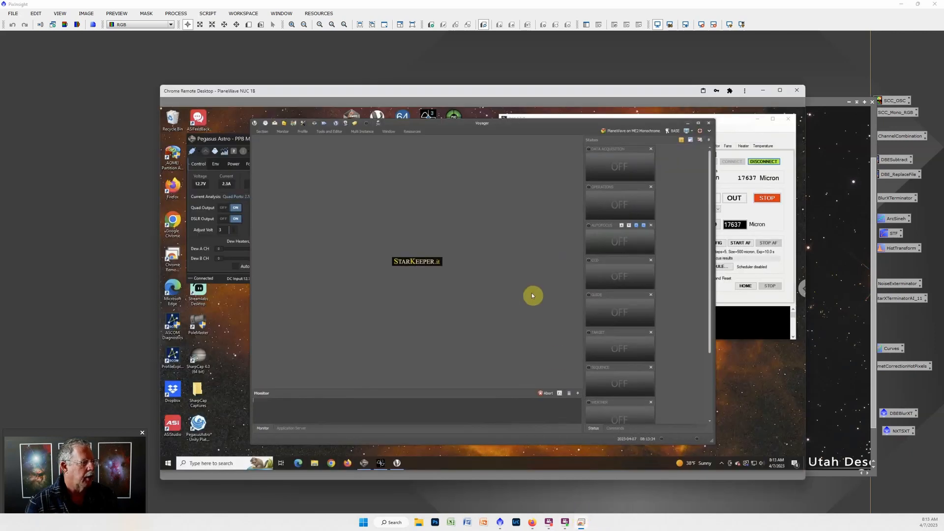
drag(499, 93, 490, 67)
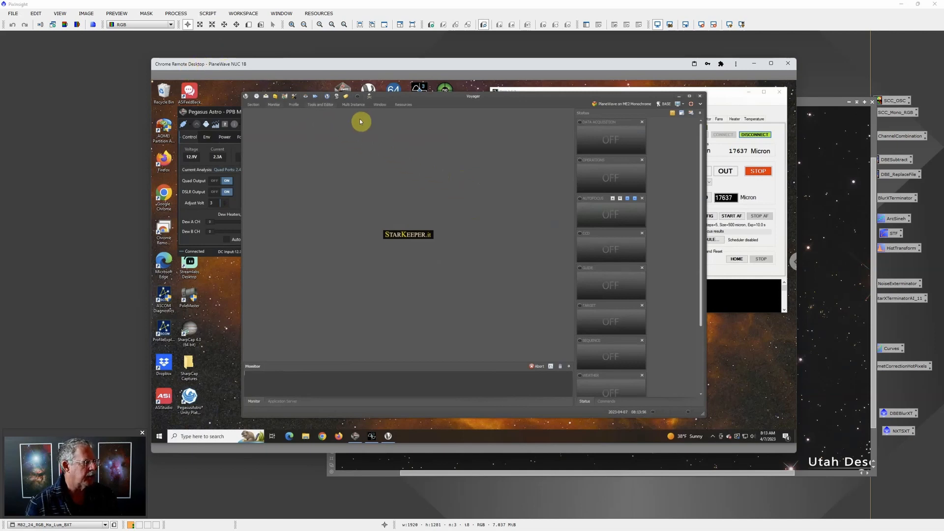
drag(514, 98, 529, 118)
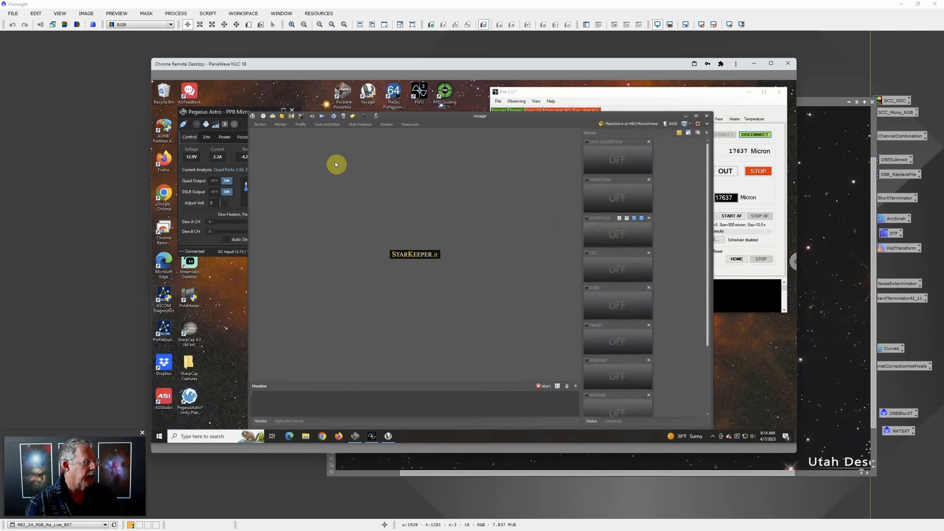
Load M82 PW.s2q in the Sequence Editor, review its filter slots and settings with the remote session maximized, and close the configuration
click(321, 127)
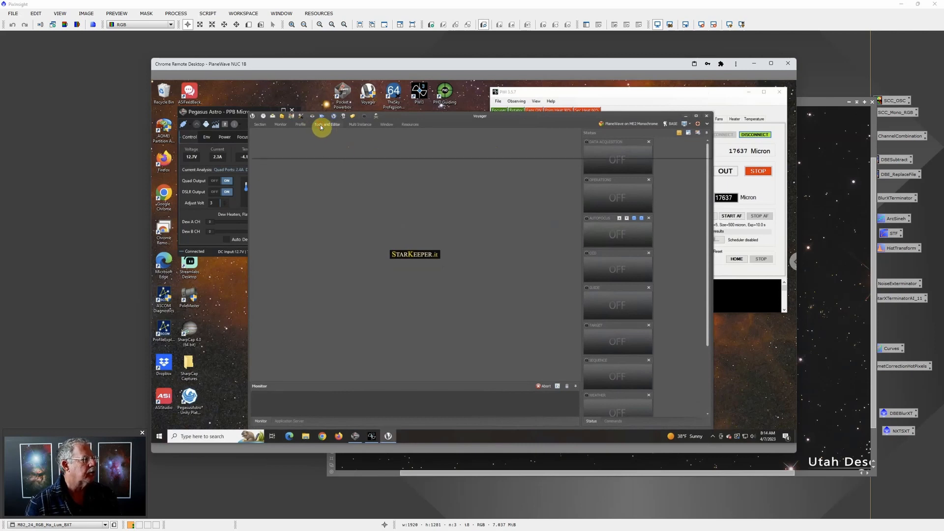
click(259, 142)
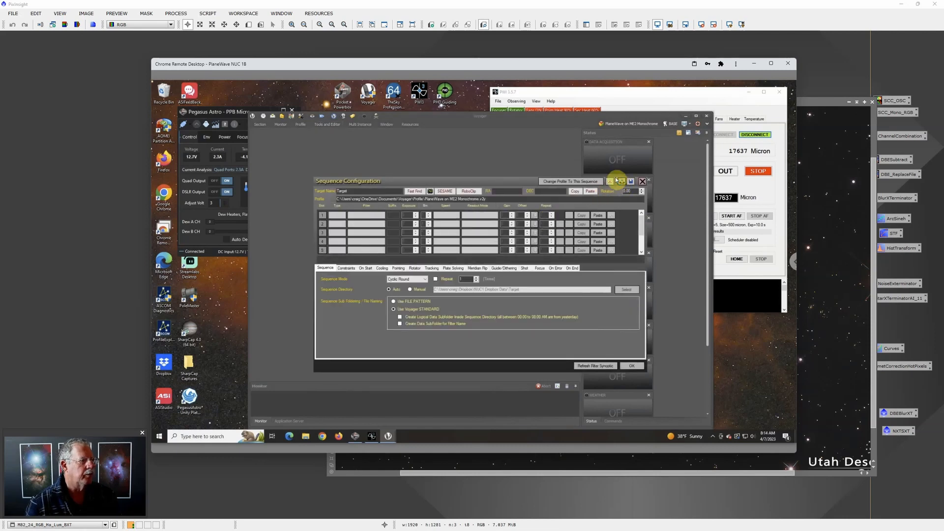
click(616, 180)
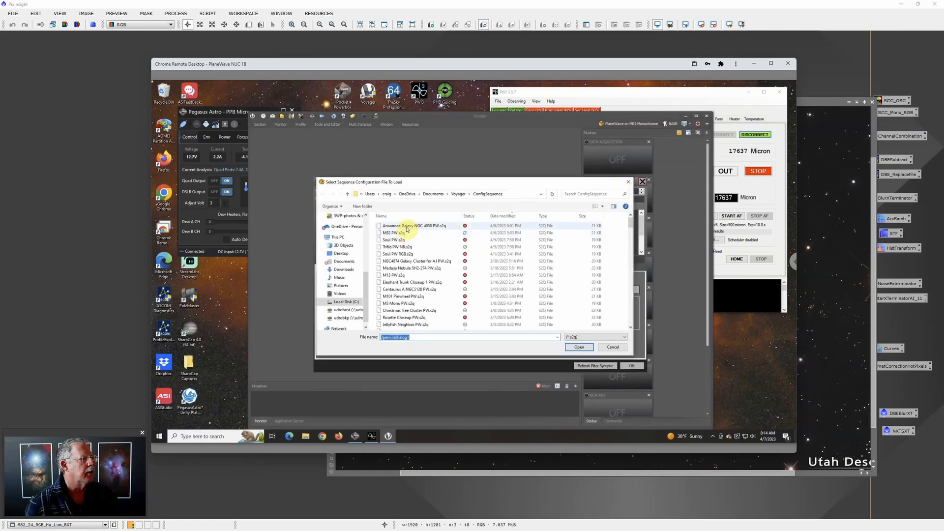
click(393, 232)
click(569, 347)
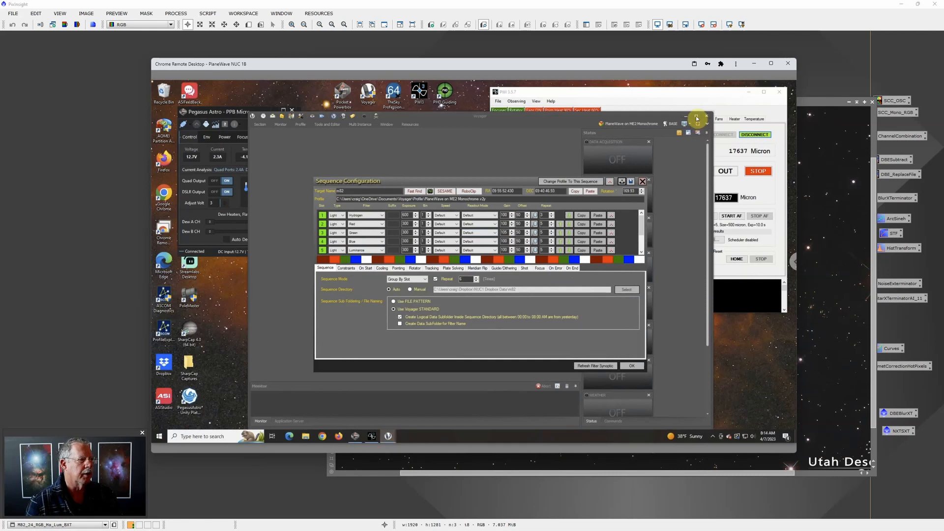
click(771, 63)
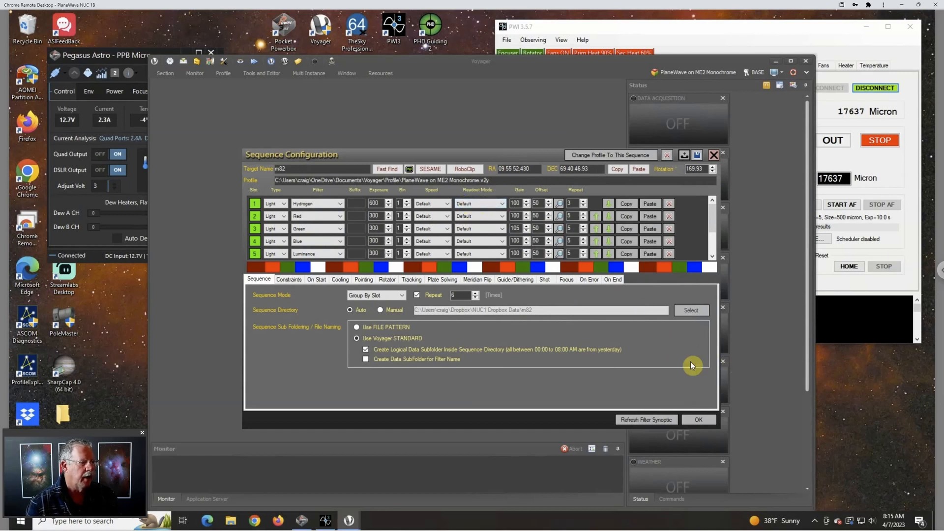
click(714, 156)
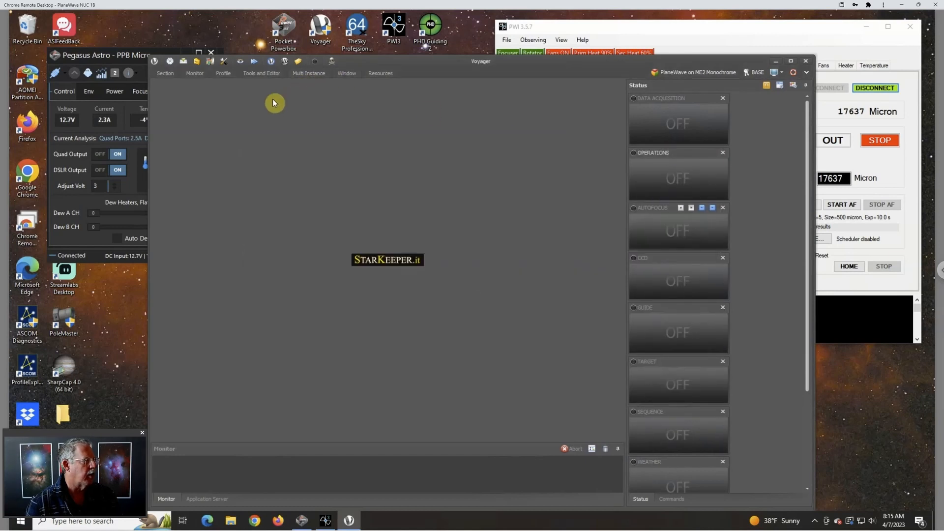
Open the script Full Night Test with 2.vos in the DragScript Editor and move the editor window clear of the remote desktop's edge
click(259, 73)
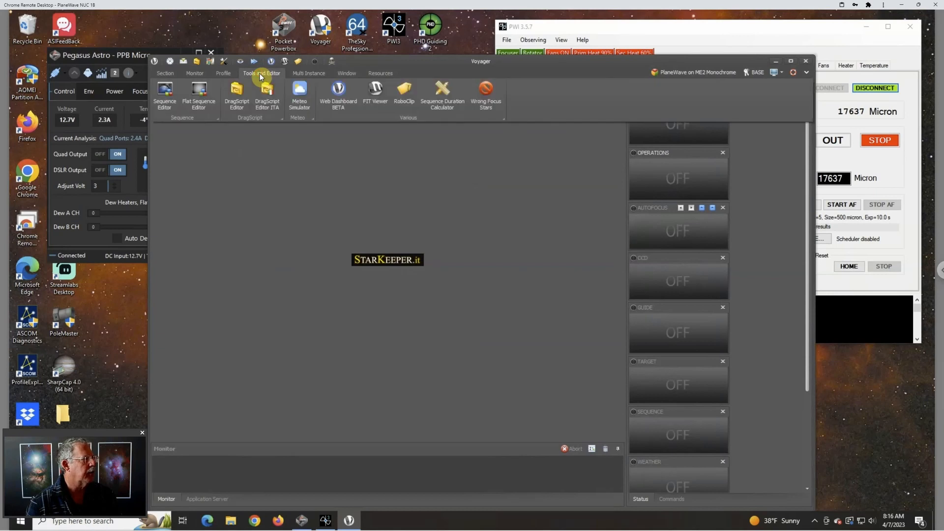
click(235, 93)
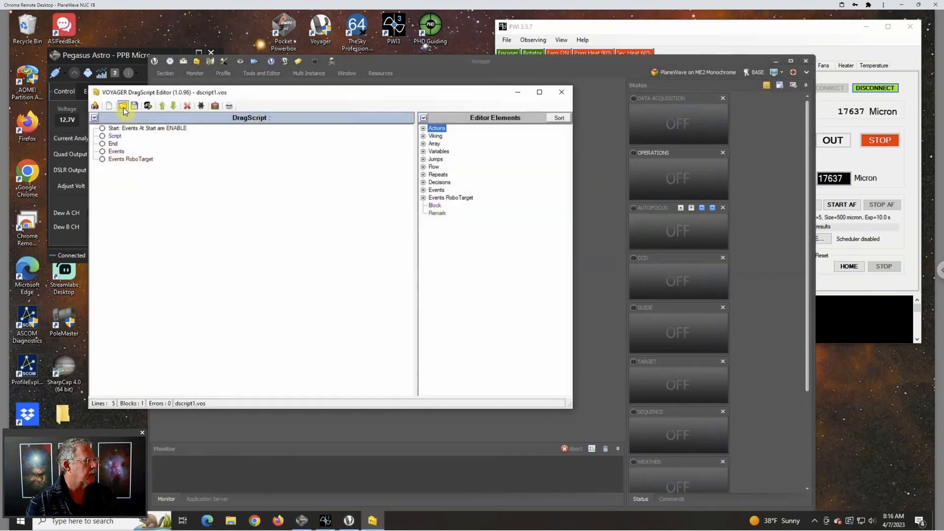
click(124, 107)
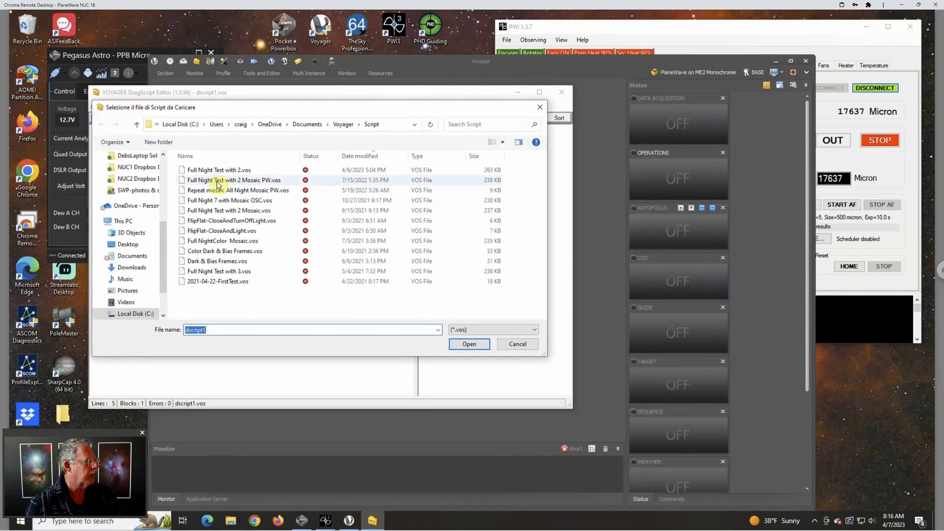
click(219, 170)
double_click(219, 170)
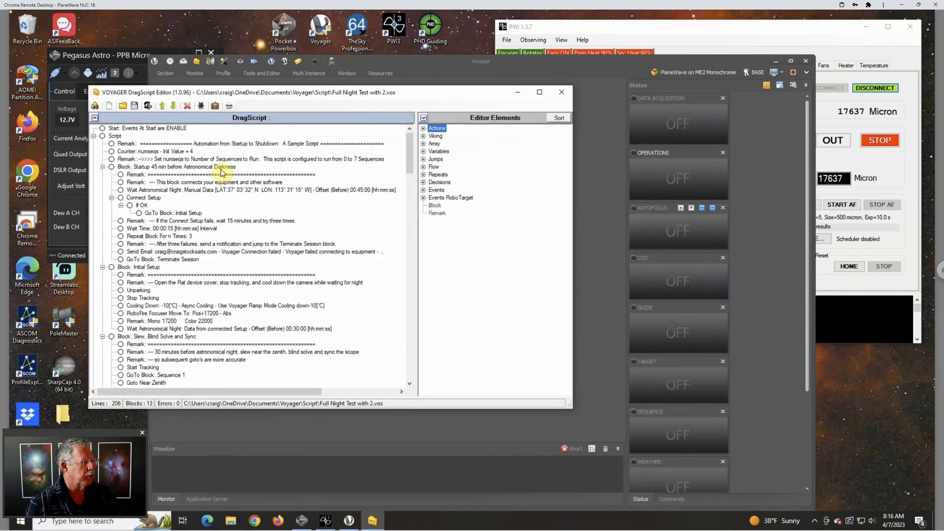
drag(315, 93, 505, 92)
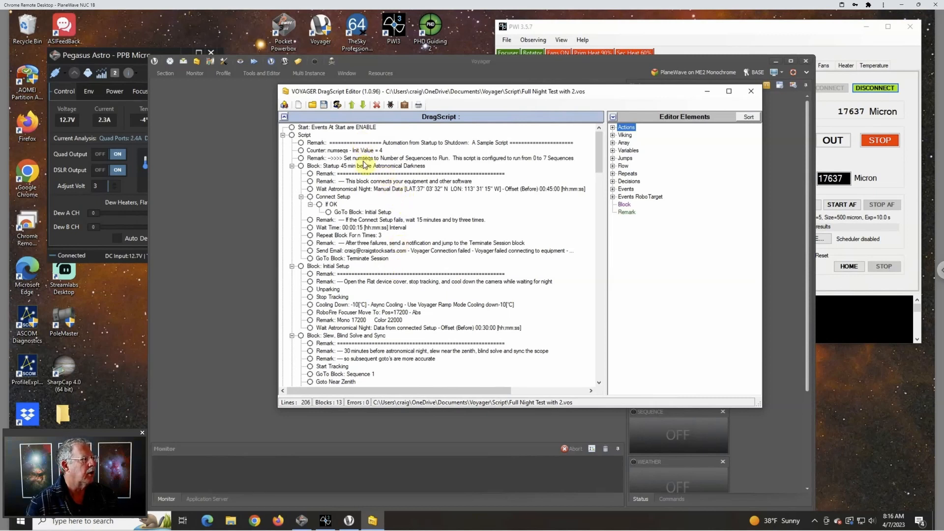
Examine the script down to the Sequence 1 action's file and end-time configuration and the Sequence 2 action, and close the DragScript Editor
scroll(367, 217, down, 2)
scroll(366, 215, down, 1)
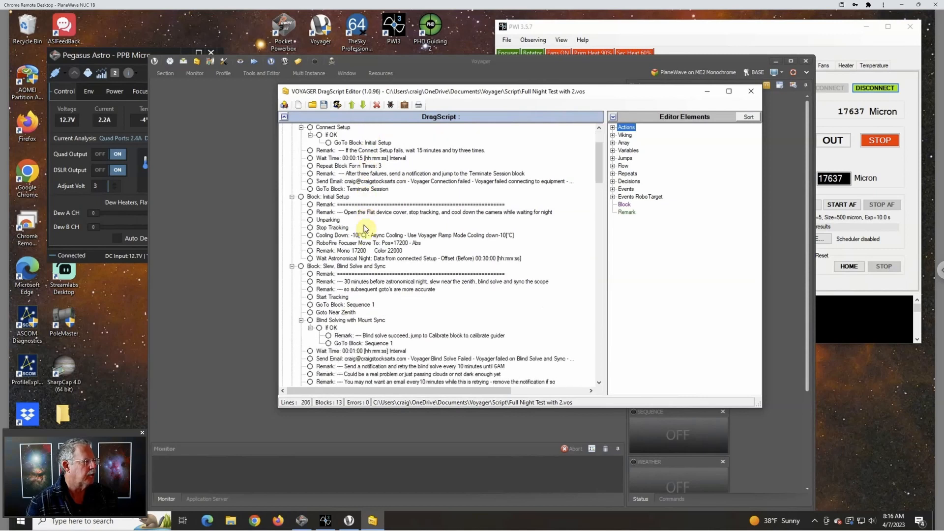
scroll(370, 236, down, 2)
scroll(367, 237, down, 7)
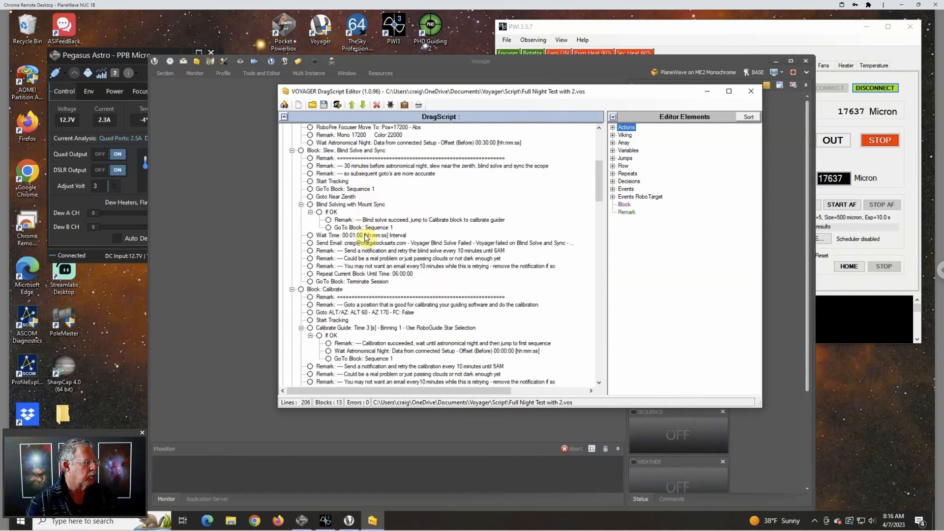
scroll(366, 239, down, 6)
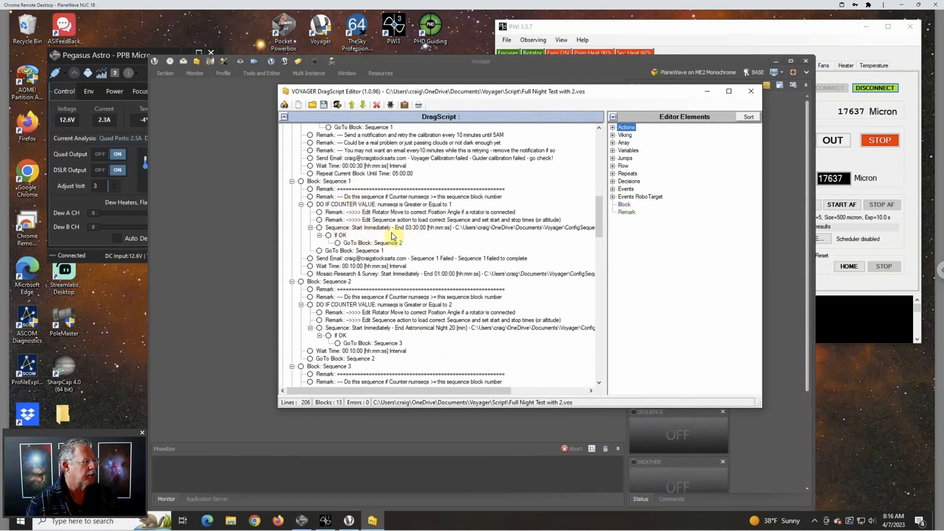
click(512, 230)
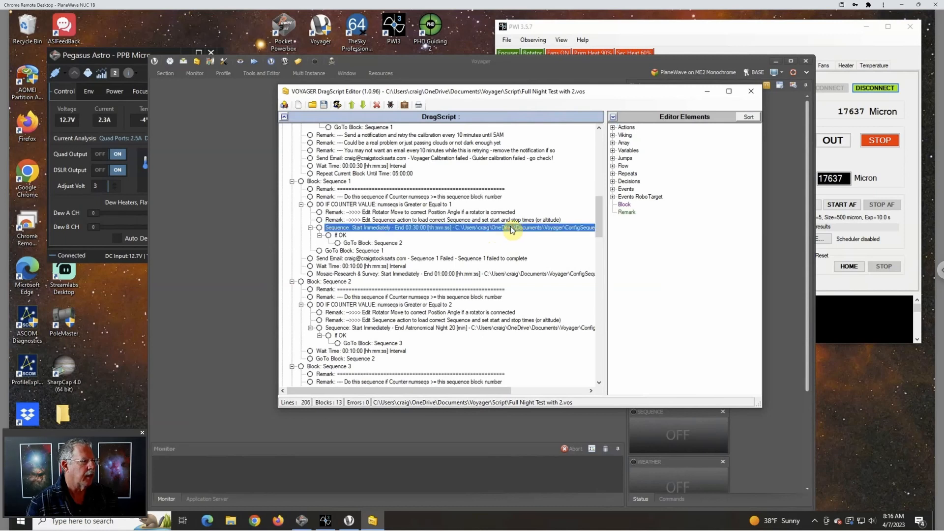
right_click(512, 230)
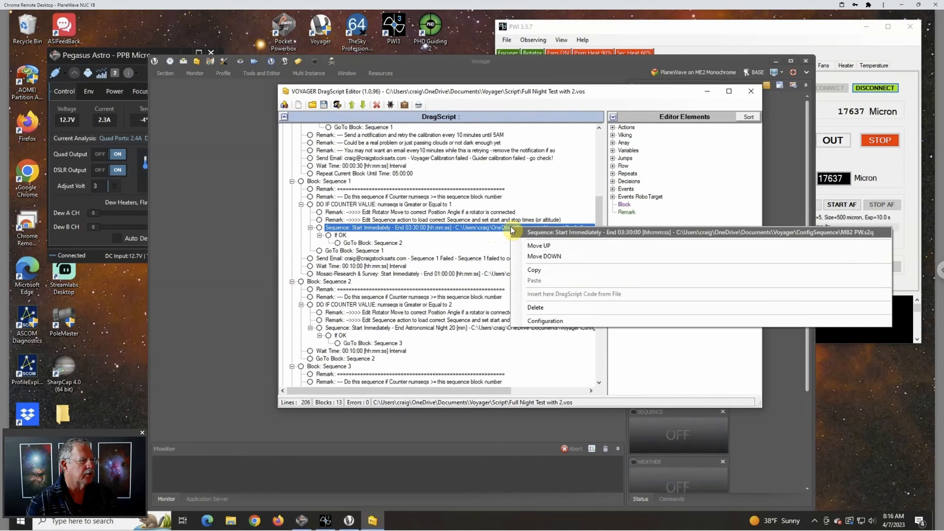
click(554, 323)
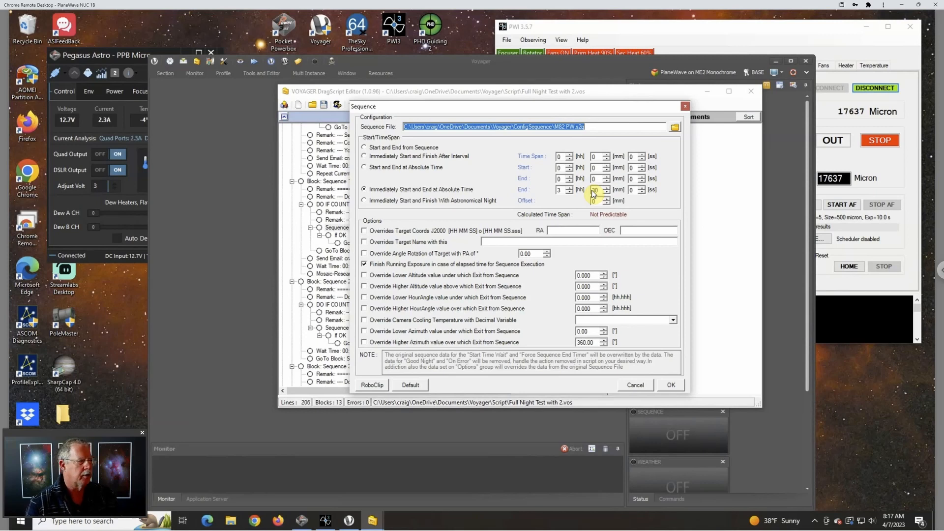
click(686, 107)
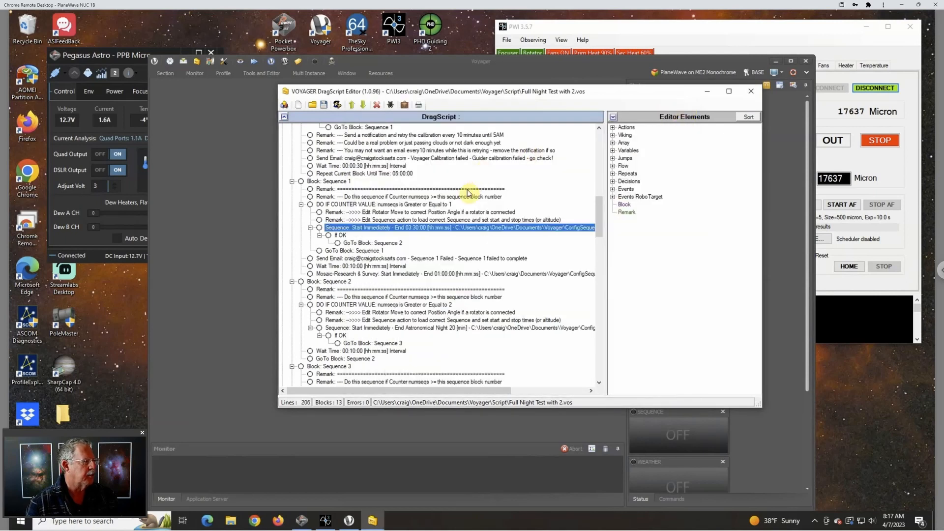
click(516, 328)
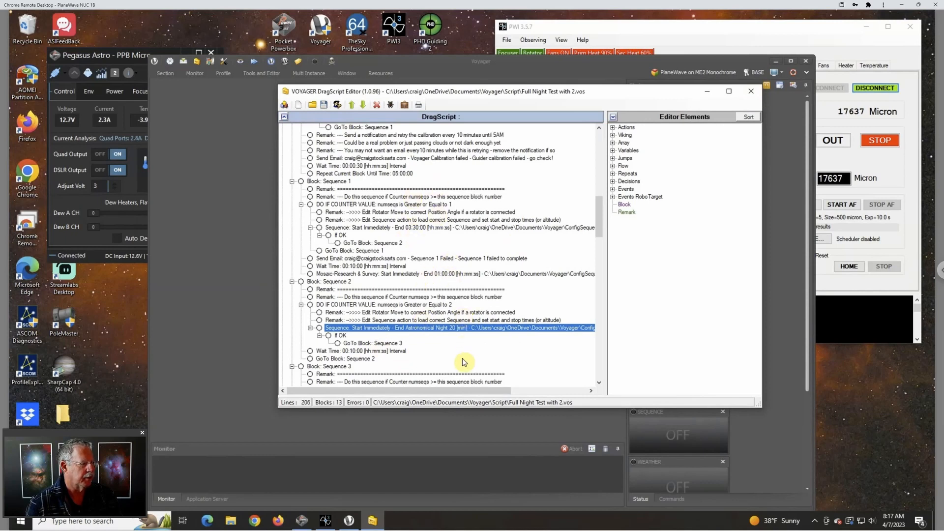
click(753, 92)
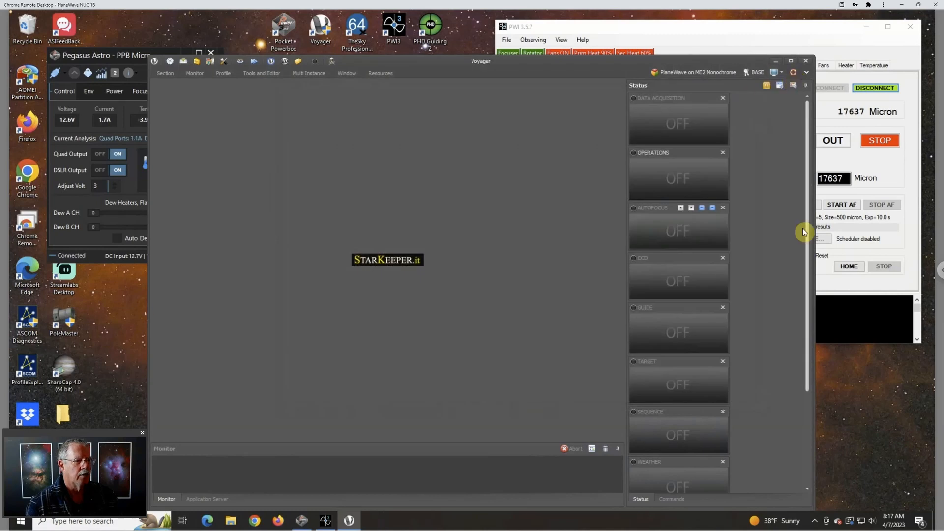
Disconnect the remote session and close the Chrome Remote Desktop window
click(938, 269)
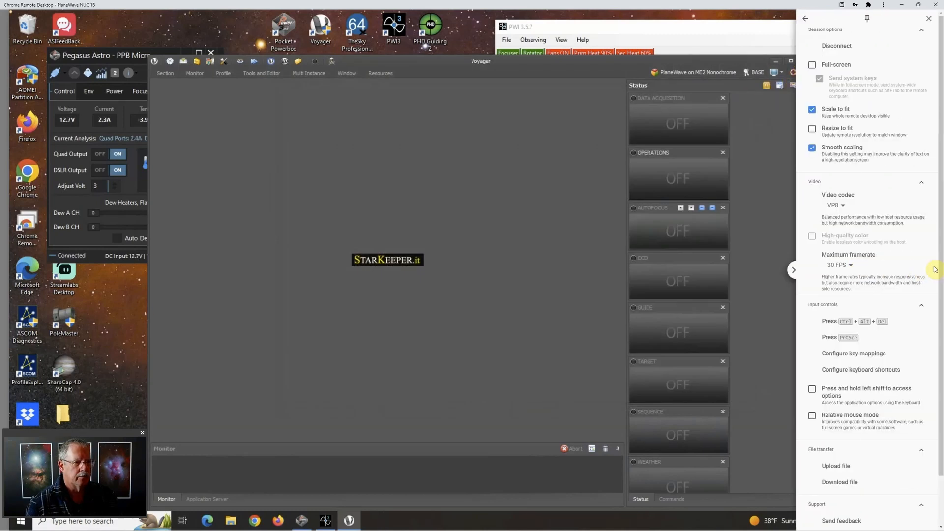
click(835, 49)
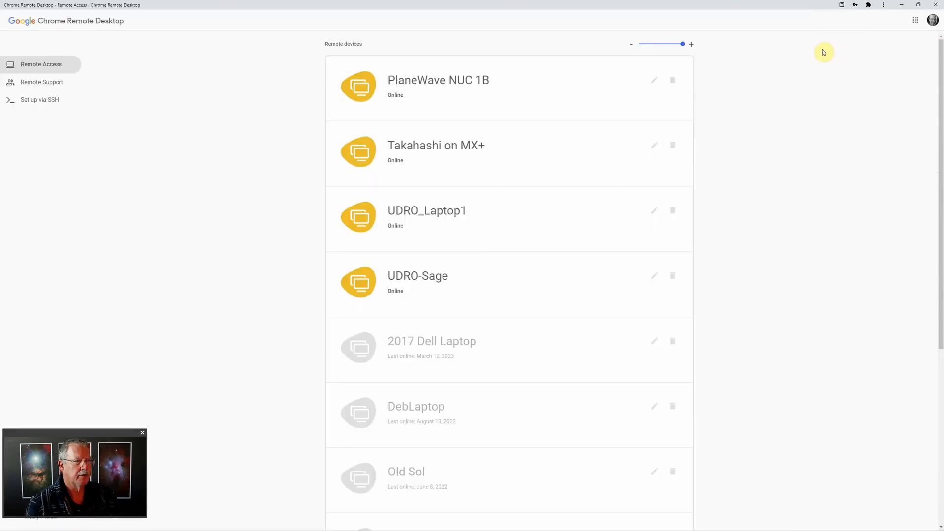
click(920, 7)
click(787, 64)
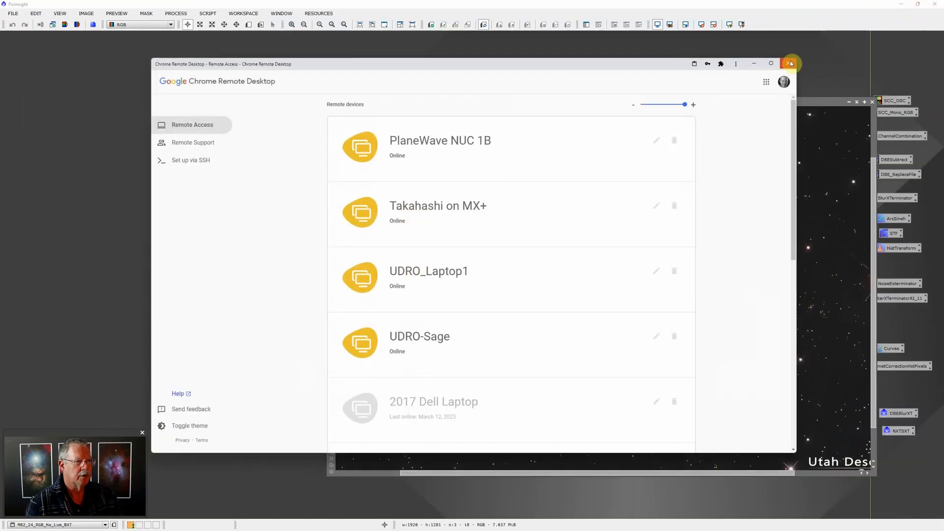
Close the finished M82 image in PixInsight and open the Blink process
click(872, 103)
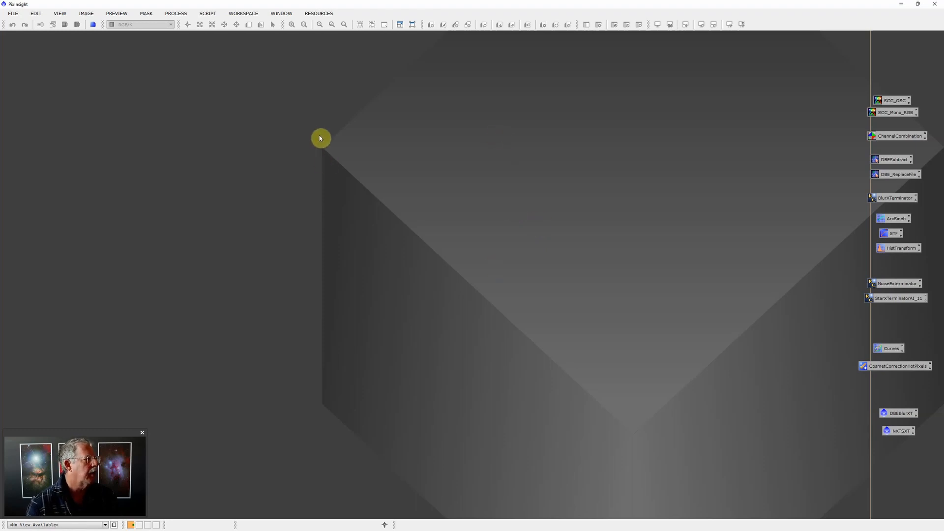
click(177, 12)
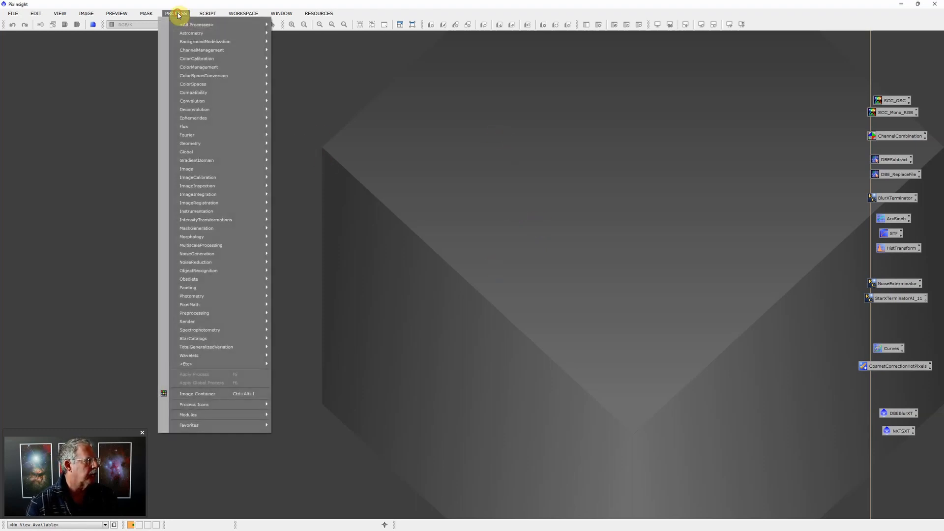
mouse_move(215, 185)
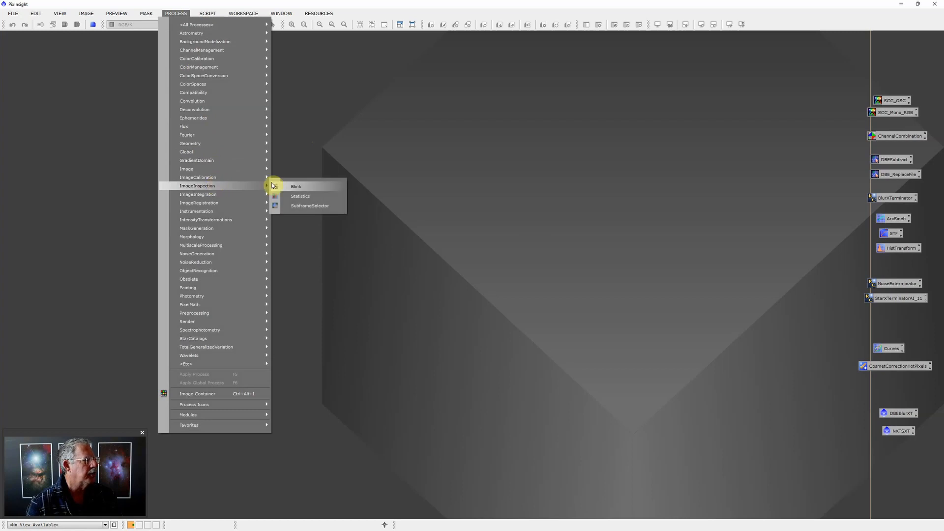
click(324, 187)
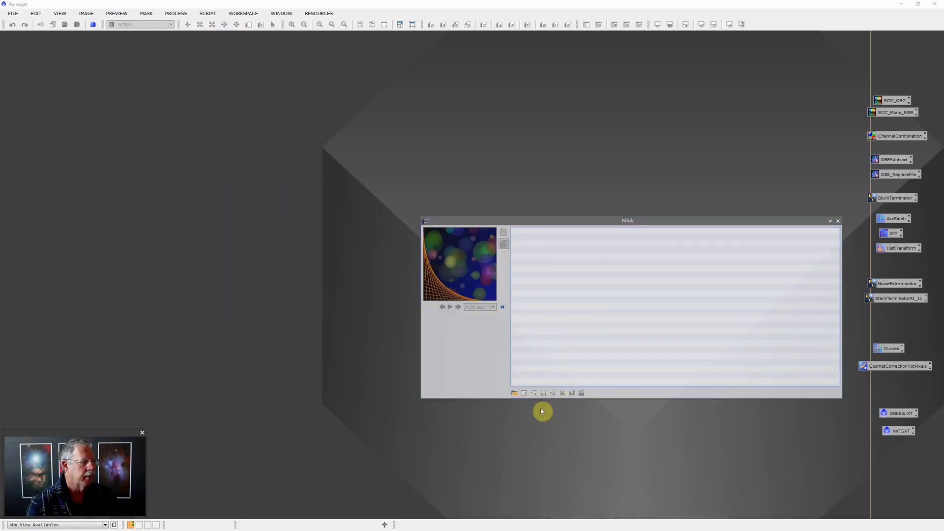
Load all the frames from the Astro > NUC1 Data > m82 > 2023-04-06 folder into Blink
click(514, 393)
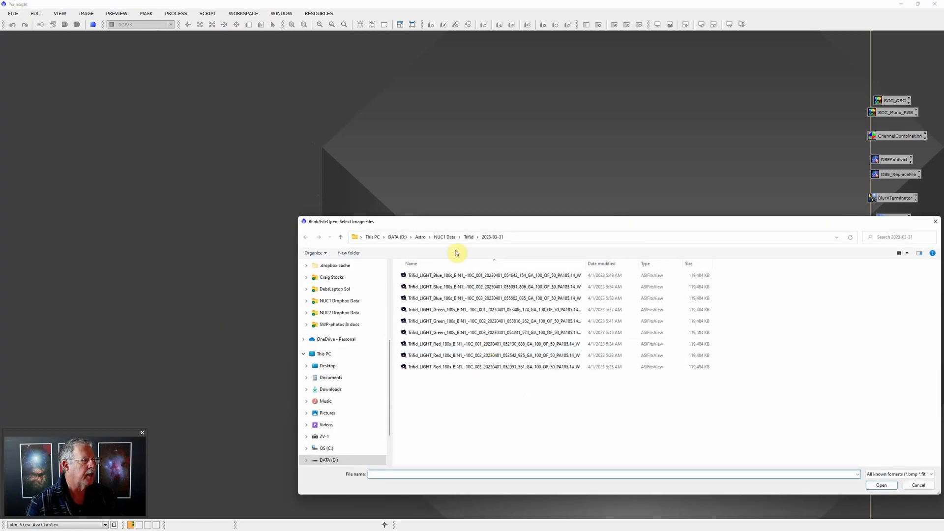
click(445, 237)
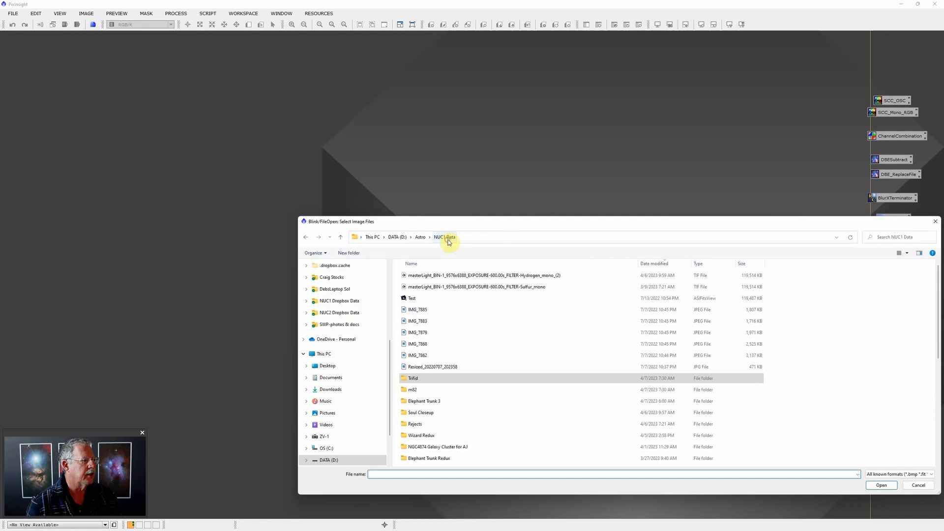
double_click(425, 390)
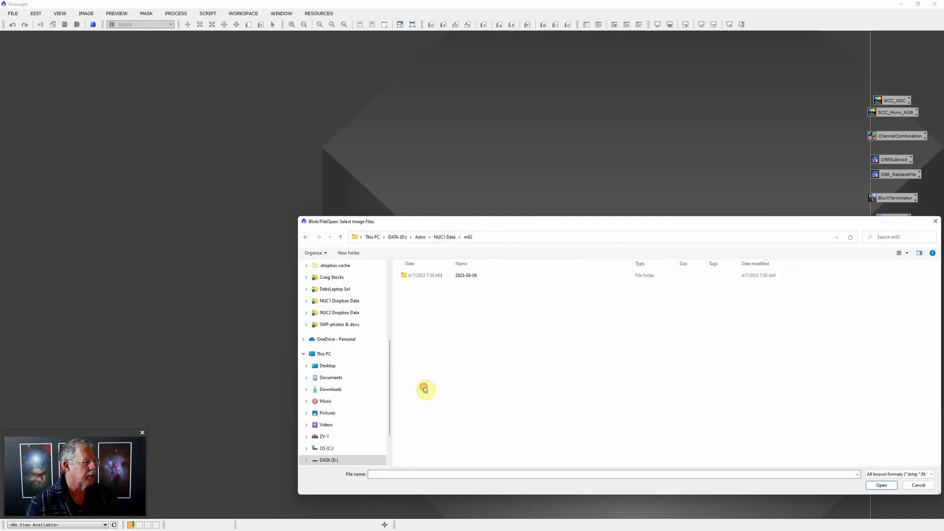
double_click(448, 277)
click(448, 276)
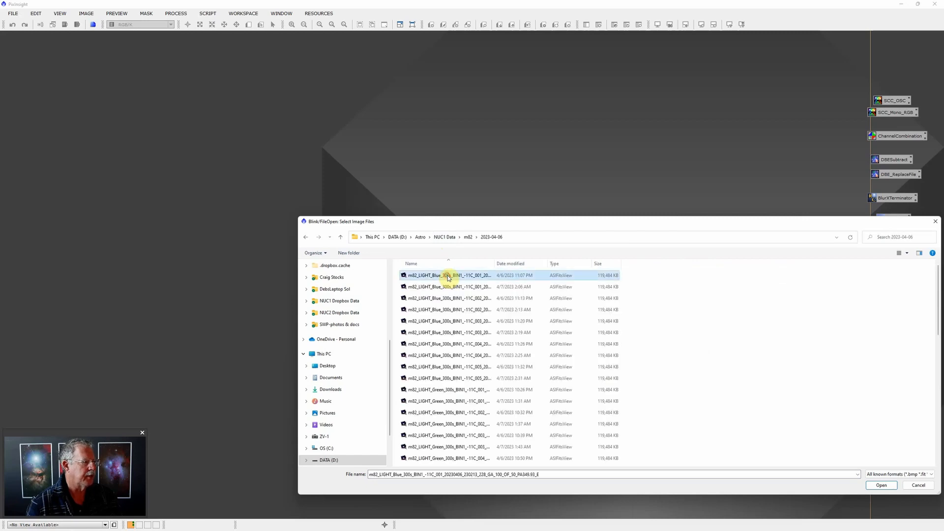
key(ctrl+a)
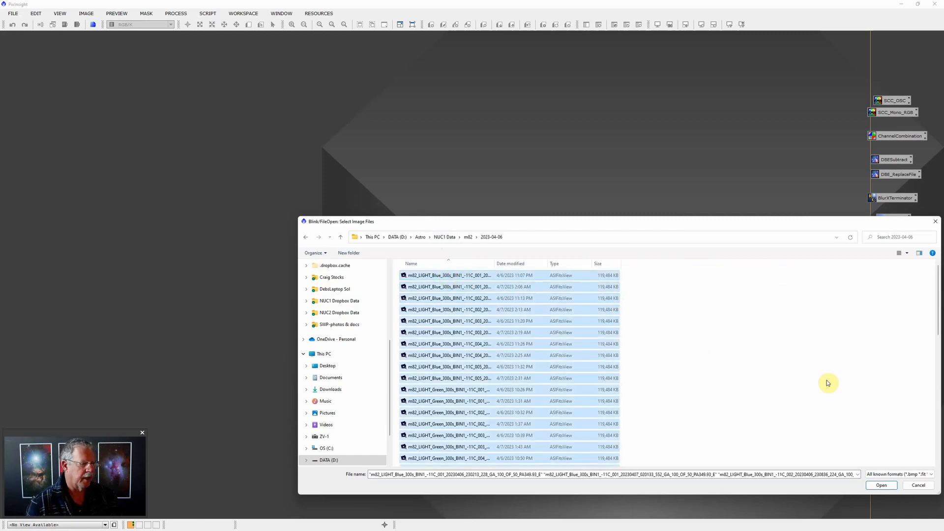
click(881, 486)
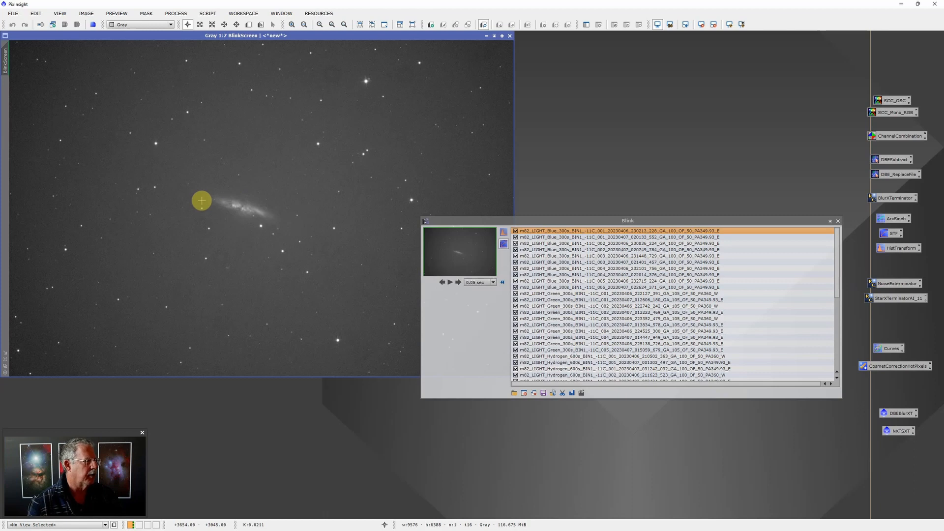
Apply an automatic histogram transformation to all the loaded images and compare the first two Blue frames around the galaxy
scroll(202, 200, up, 3)
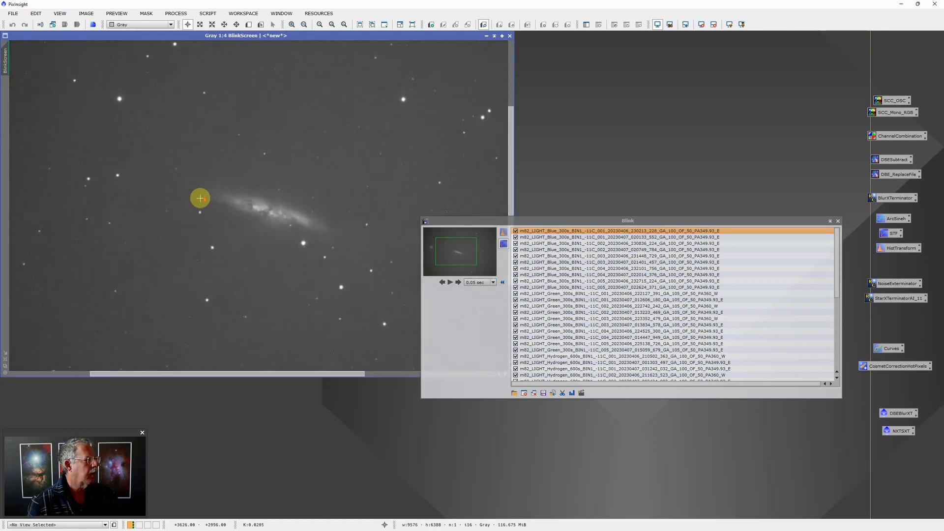
scroll(200, 199, up, 1)
scroll(293, 204, down, 1)
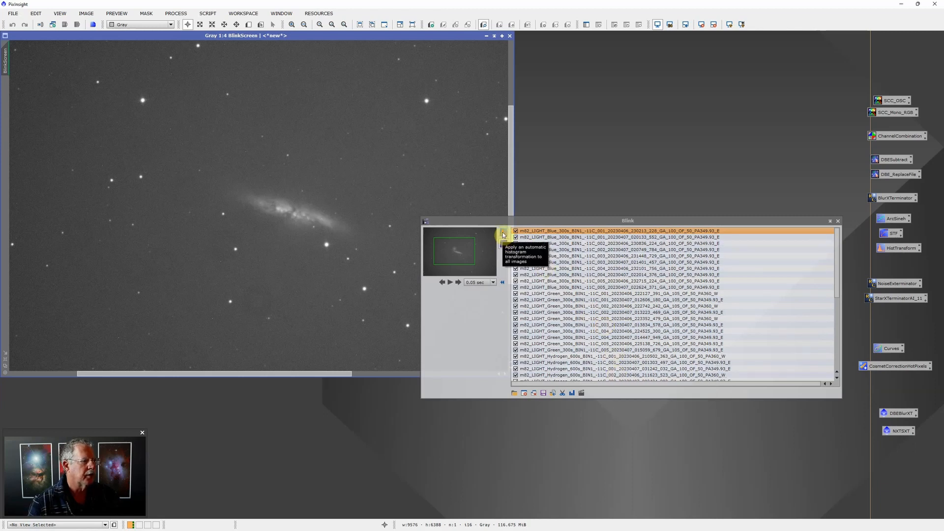
click(503, 235)
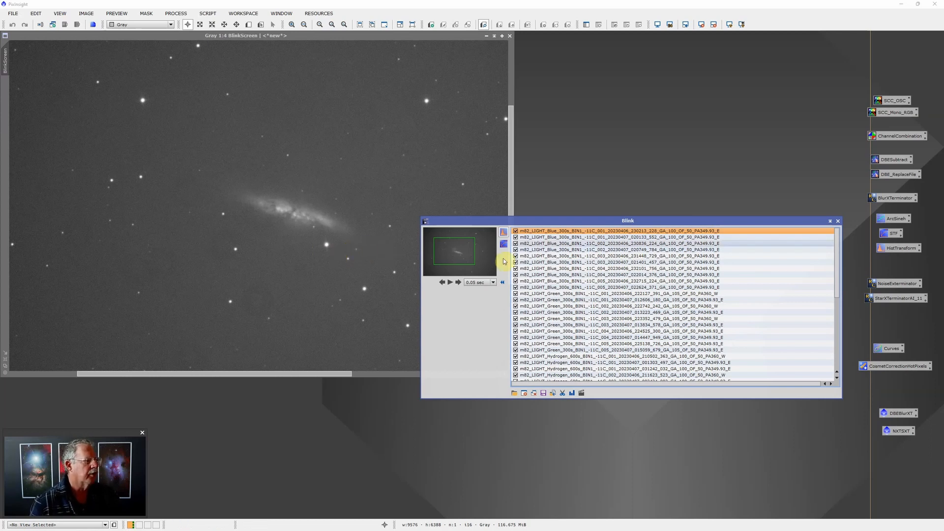
click(549, 238)
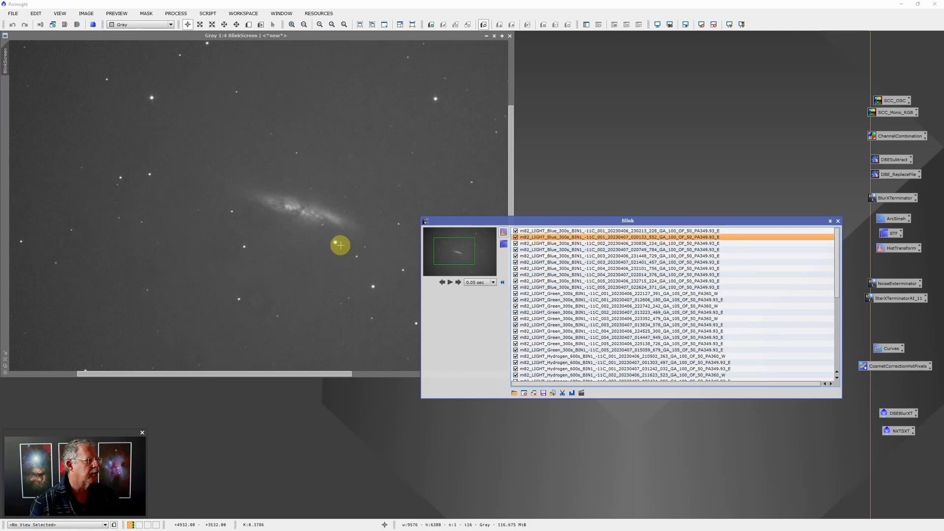
click(568, 233)
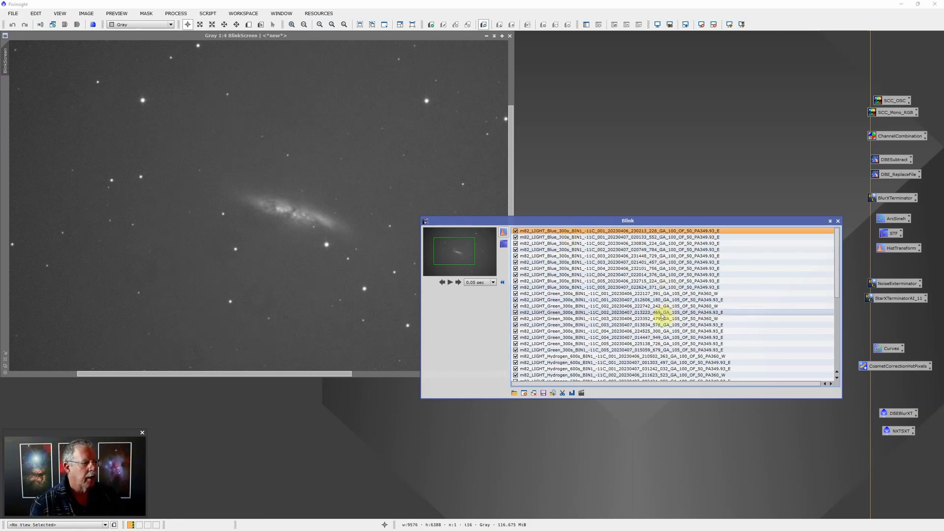
Move the first Blue frame, 001_20230406_230213, to the Rejects folder under Astro > NUC1 Data
click(553, 394)
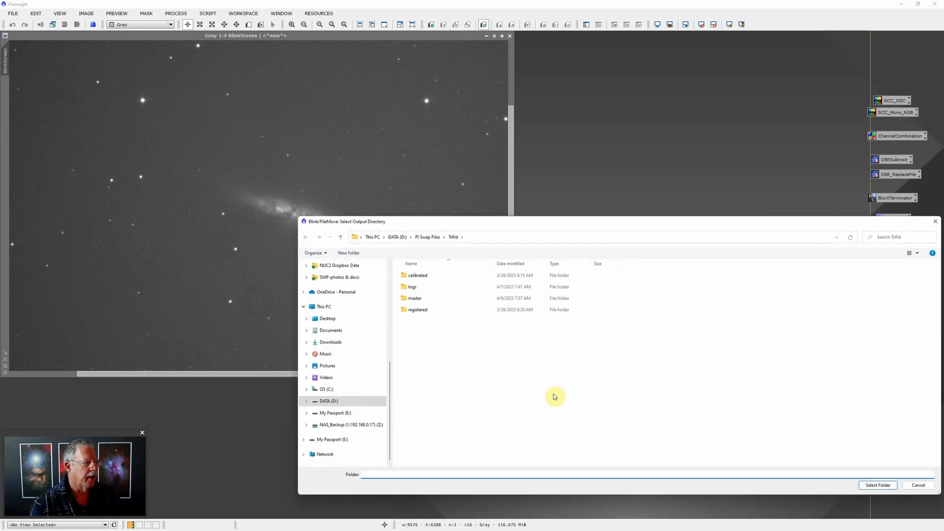
click(404, 238)
double_click(430, 287)
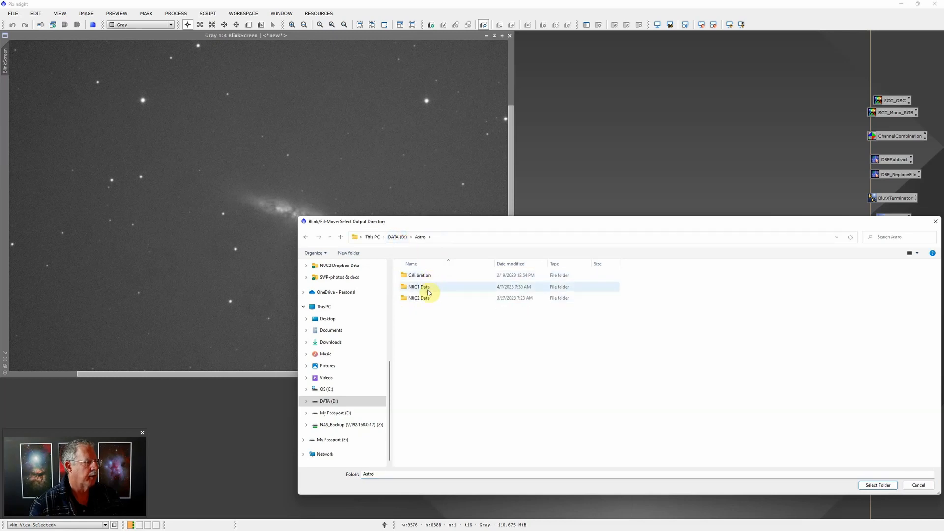
double_click(427, 293)
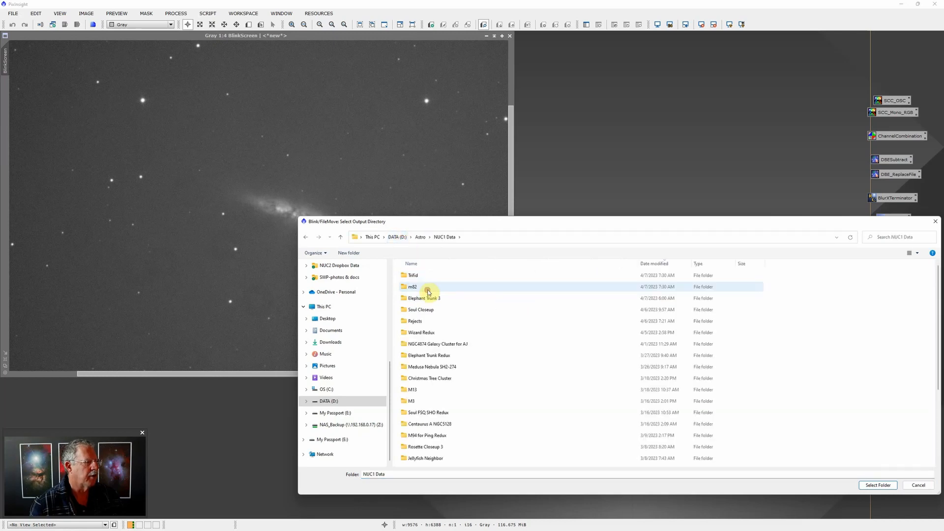
click(427, 325)
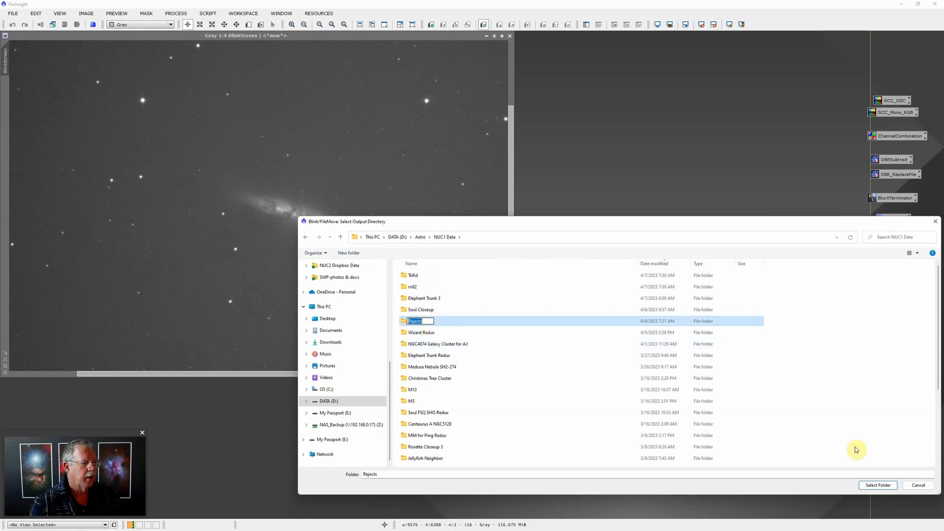
drag(671, 222, 593, 110)
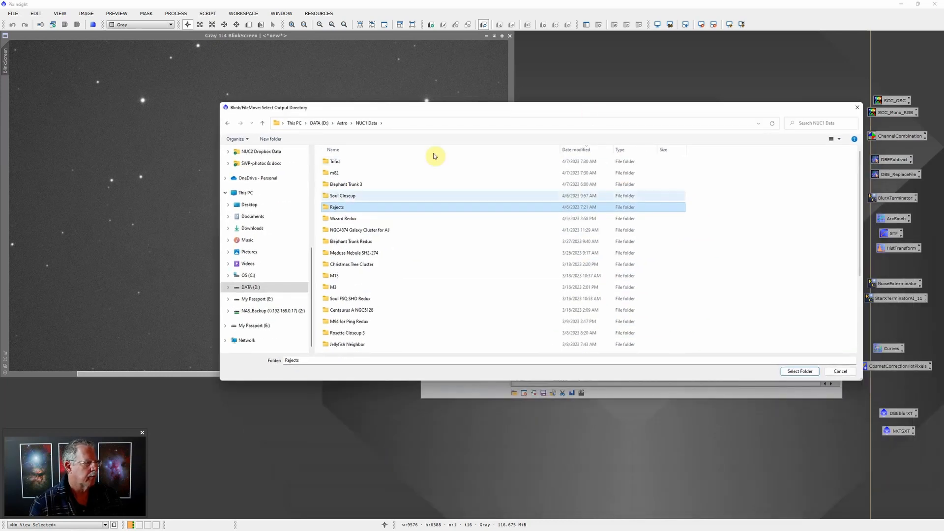
double_click(382, 208)
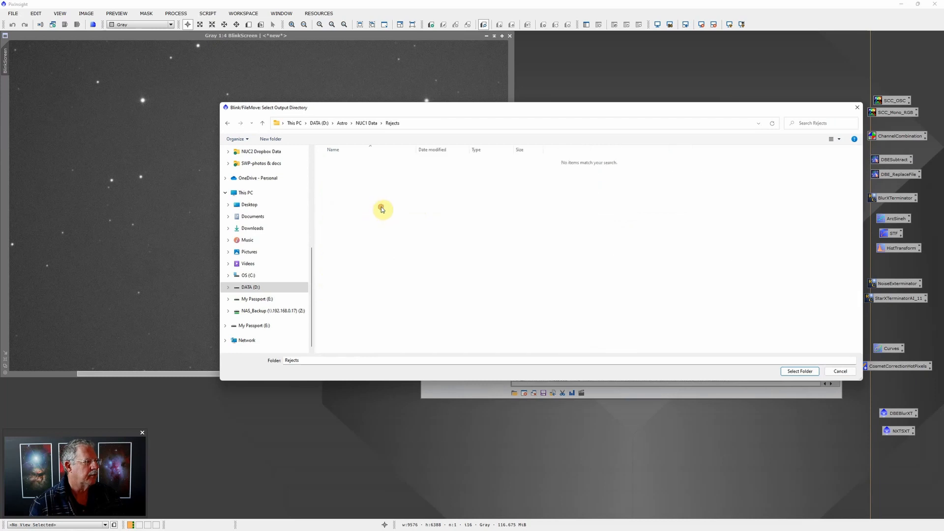
click(798, 372)
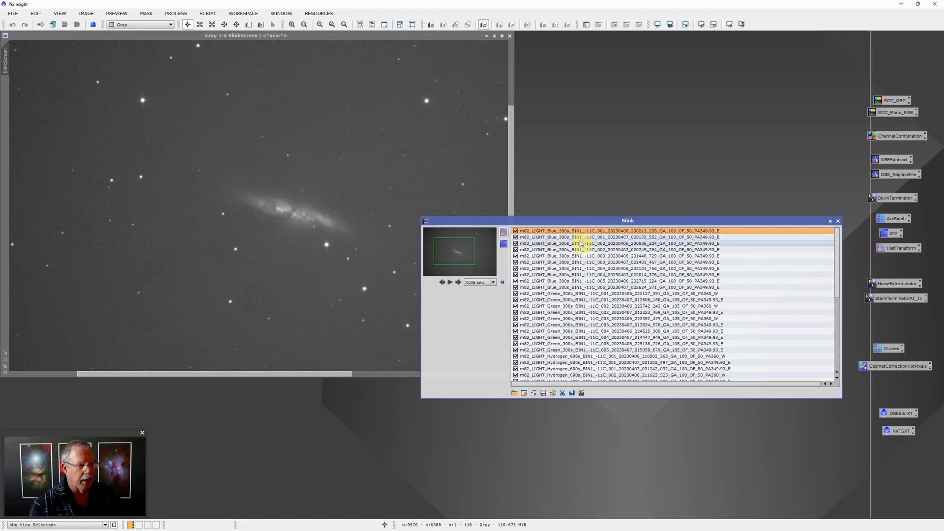
Inspect the next few Blue frames and move Blue frame 002_20230406_230836 to the Rejects folder
click(582, 238)
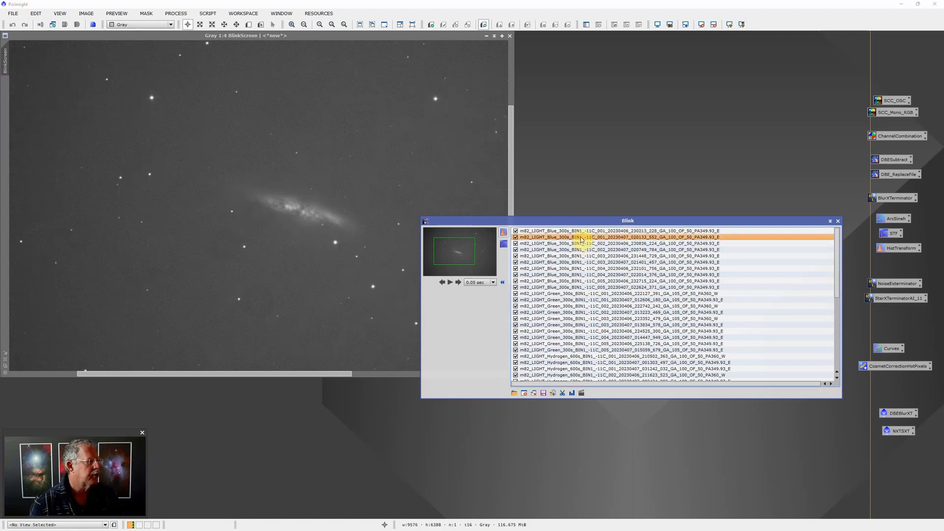
key(Down)
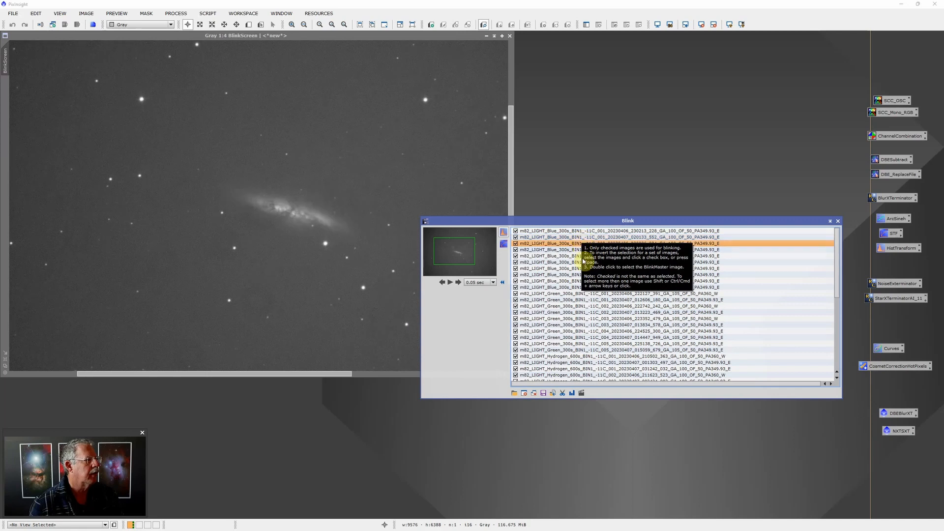
key(Down)
key(Up)
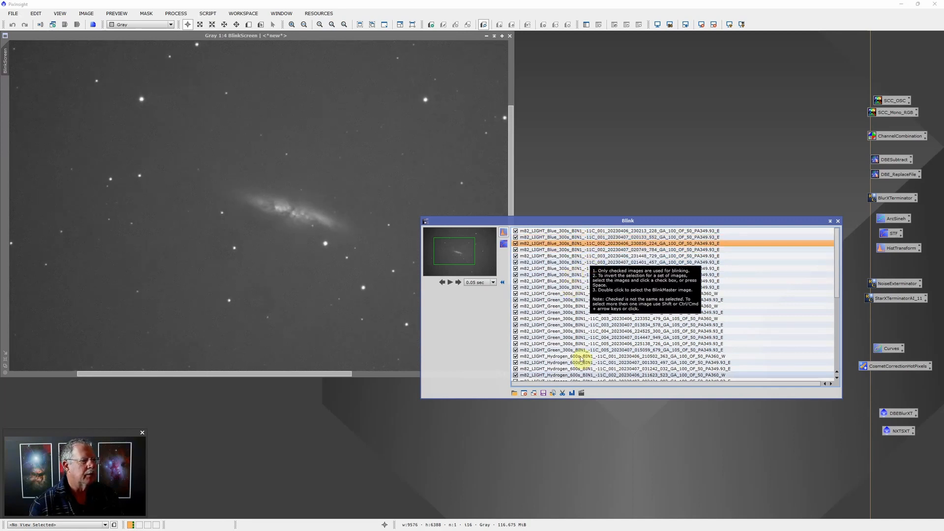
click(562, 394)
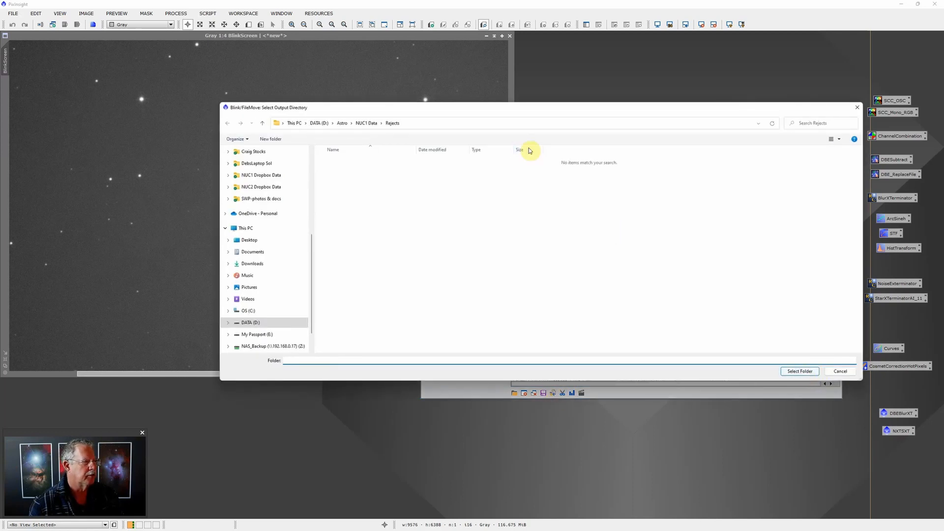
drag(624, 107, 516, 101)
click(691, 362)
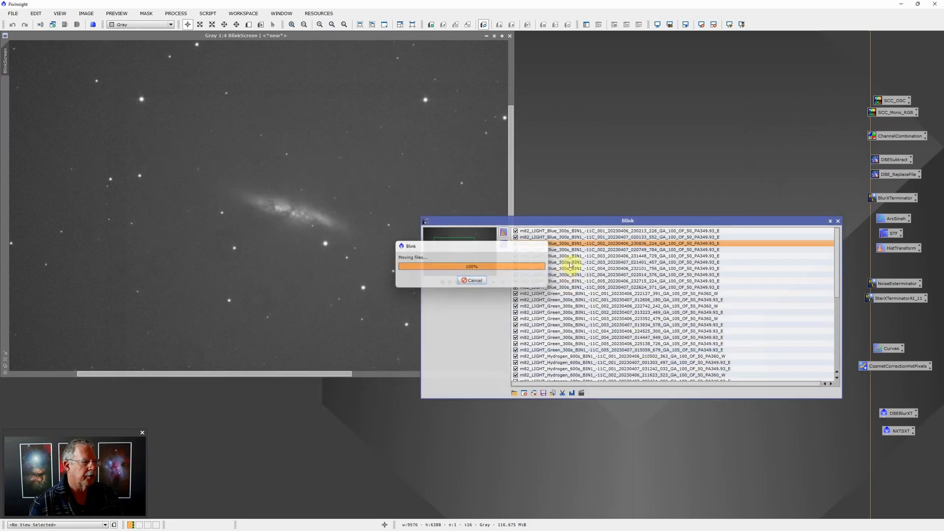
Check the remaining Blue frames one by one and move the first Green frame, 001_20230406_222127, to the Rejects folder
click(572, 250)
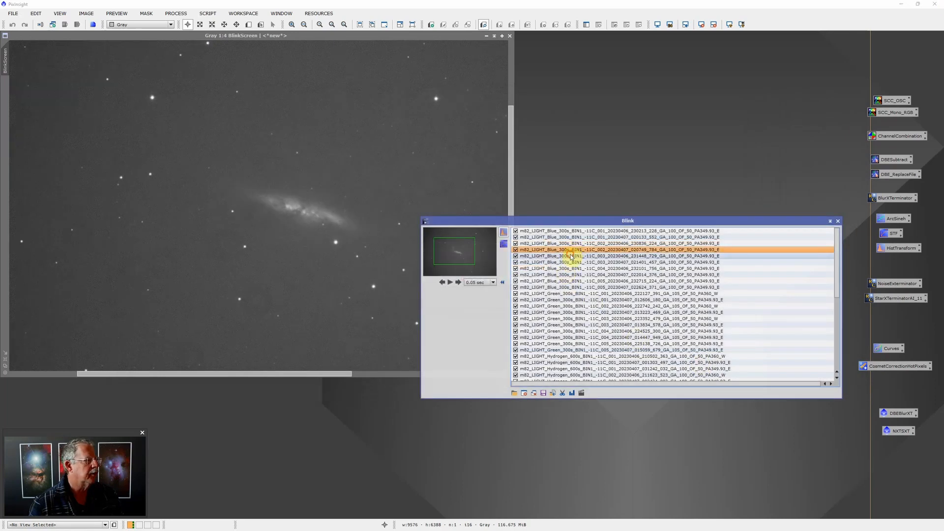
click(571, 255)
click(570, 262)
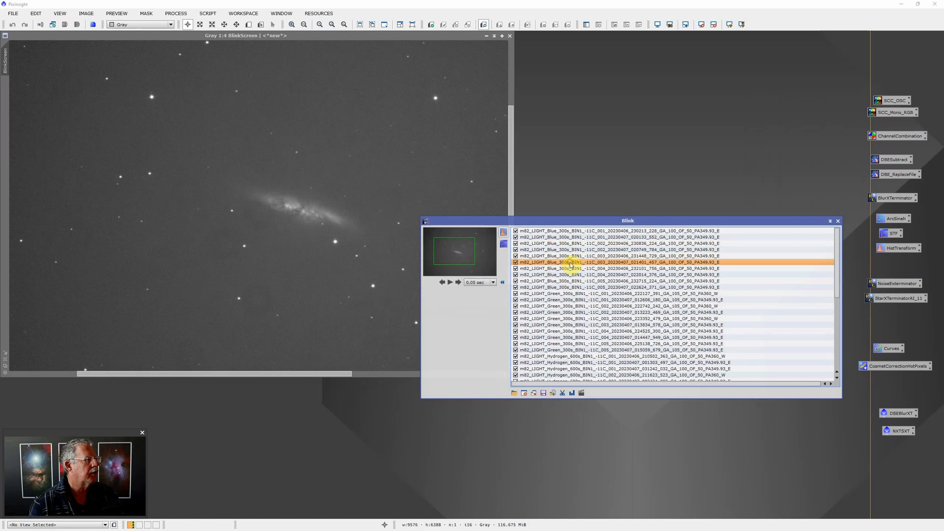
click(606, 268)
key(Down)
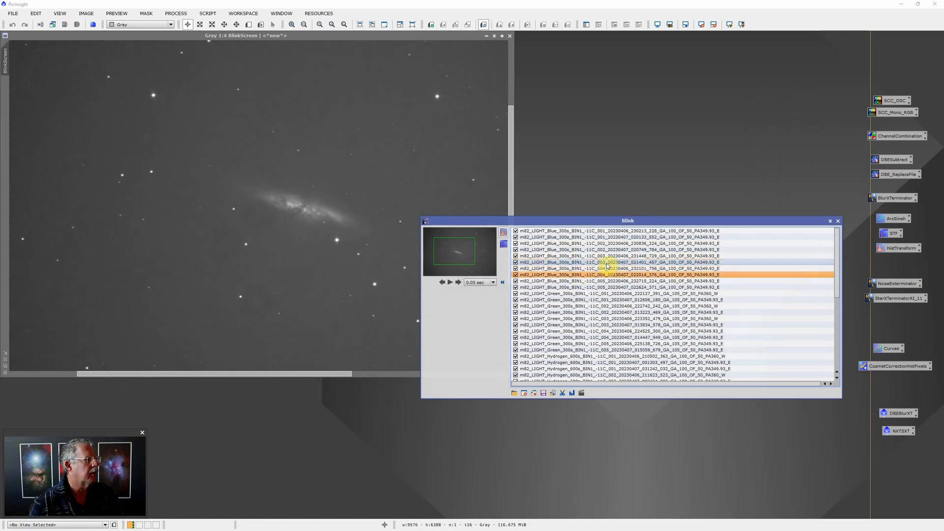
key(Down)
key(Down)
key(Down)
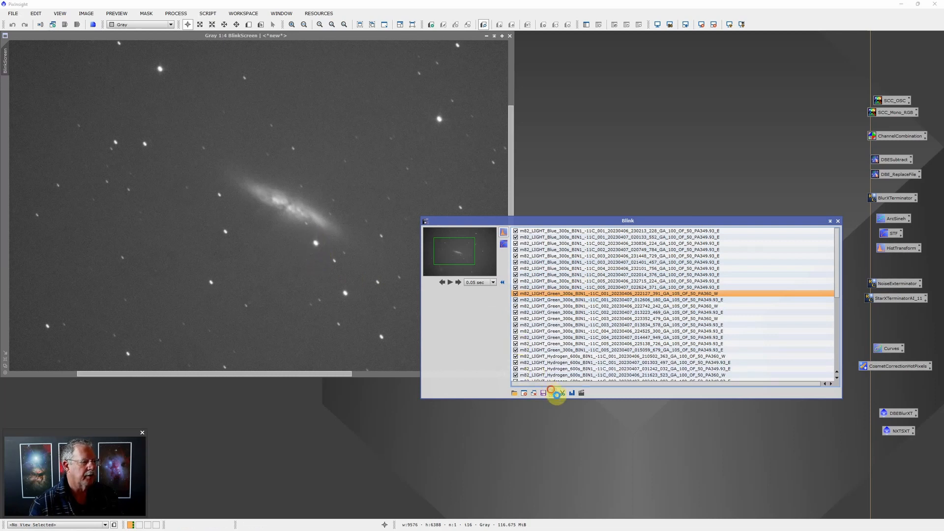
click(553, 393)
click(698, 363)
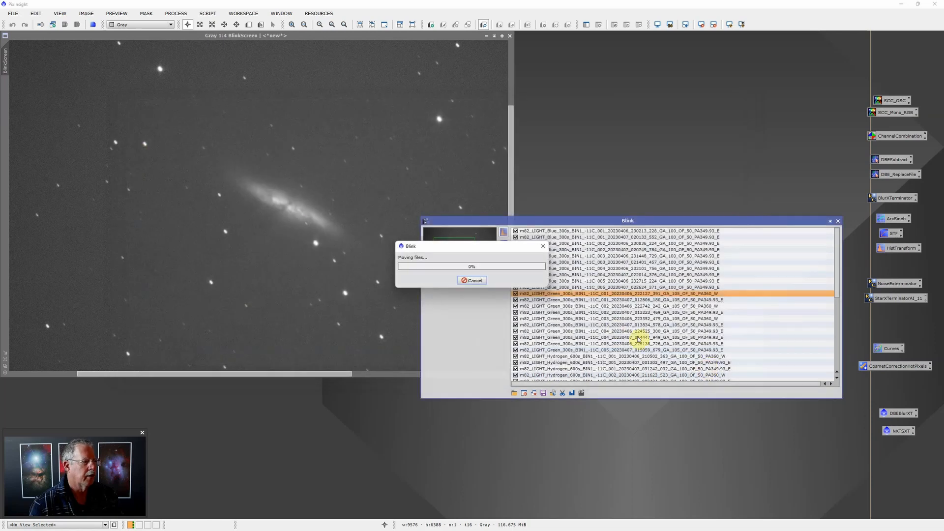
Check the remaining Green frames one by one and move Green frame 005_20230406_225138 to the Rejects folder
click(581, 301)
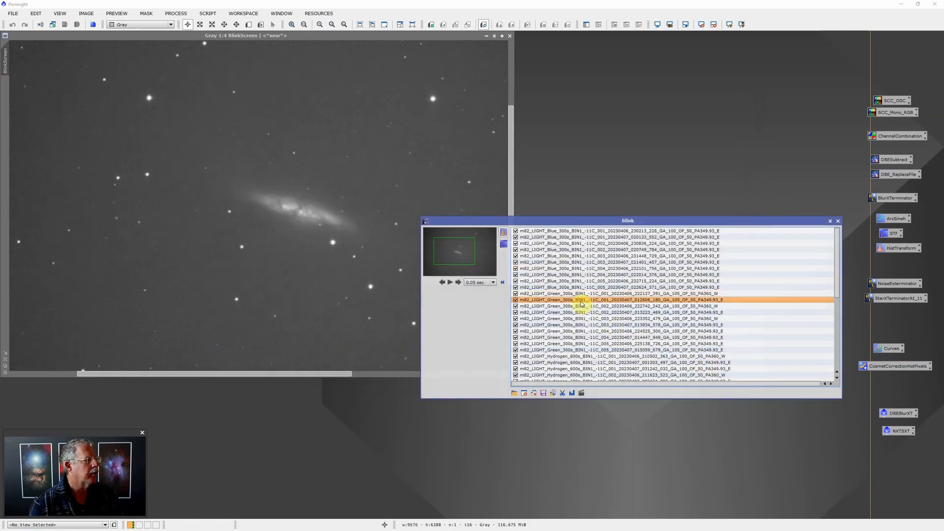
key(Down)
key(Down)
key(Down)
key(Down)
key(Down)
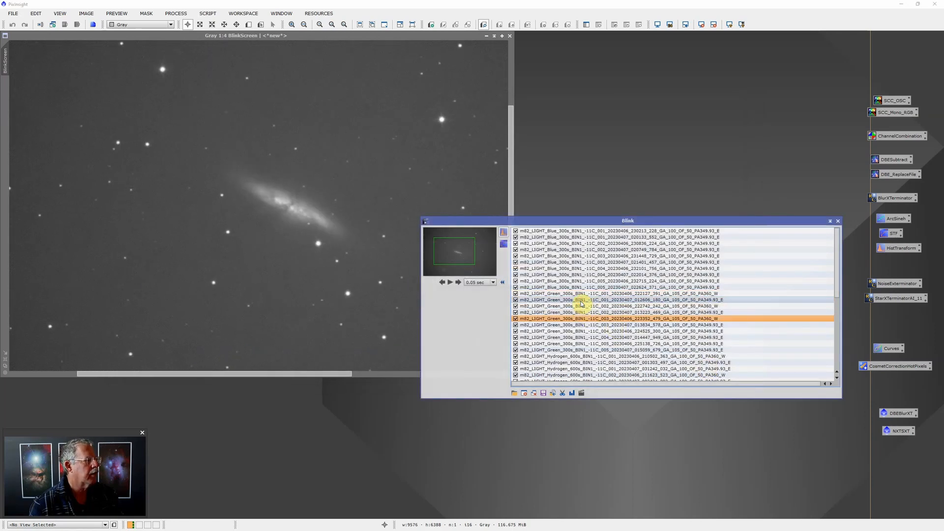
key(Down)
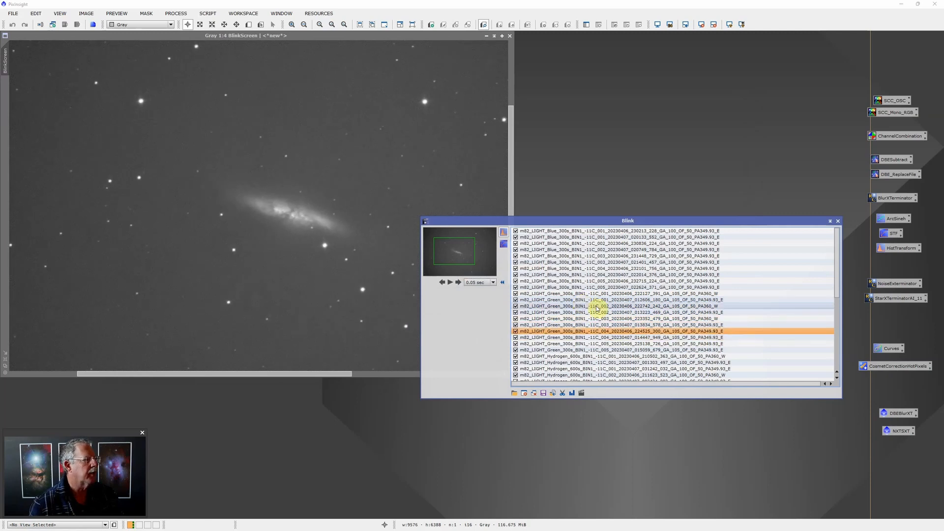
key(Down)
key(Down)
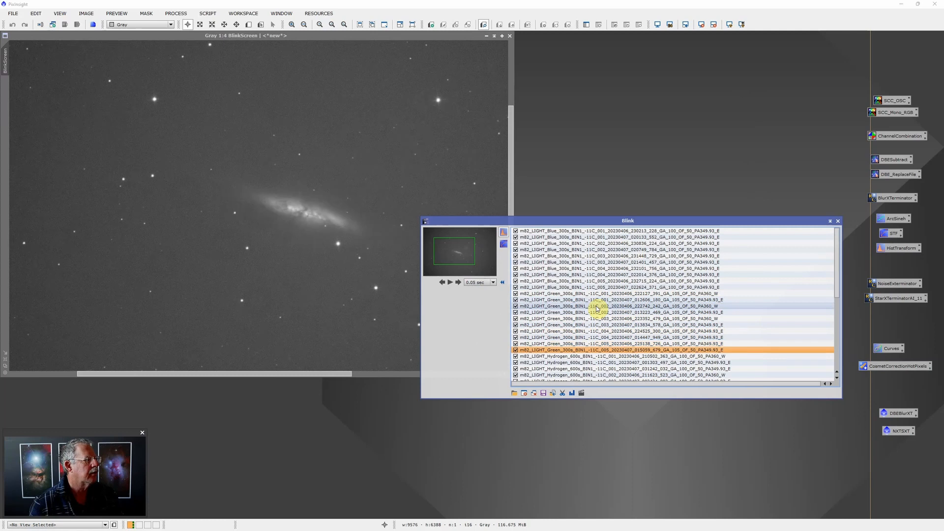
key(Up)
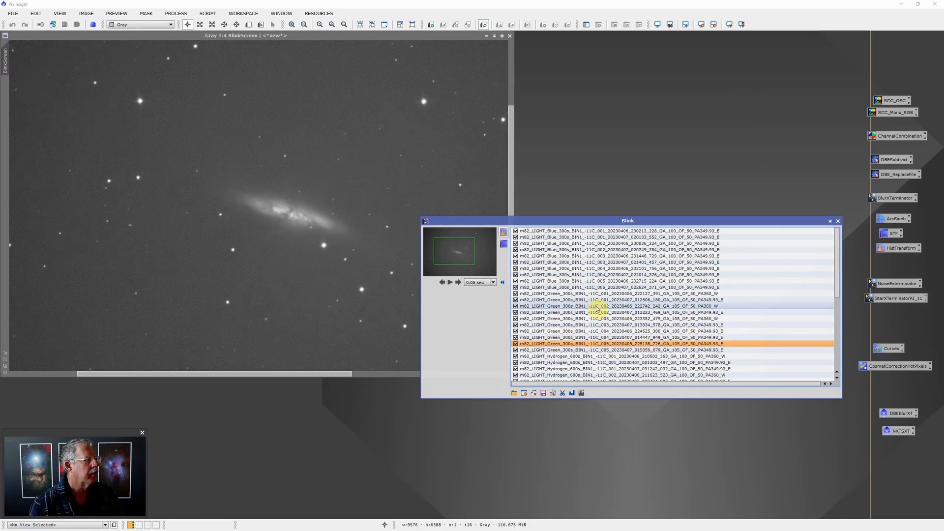
click(553, 394)
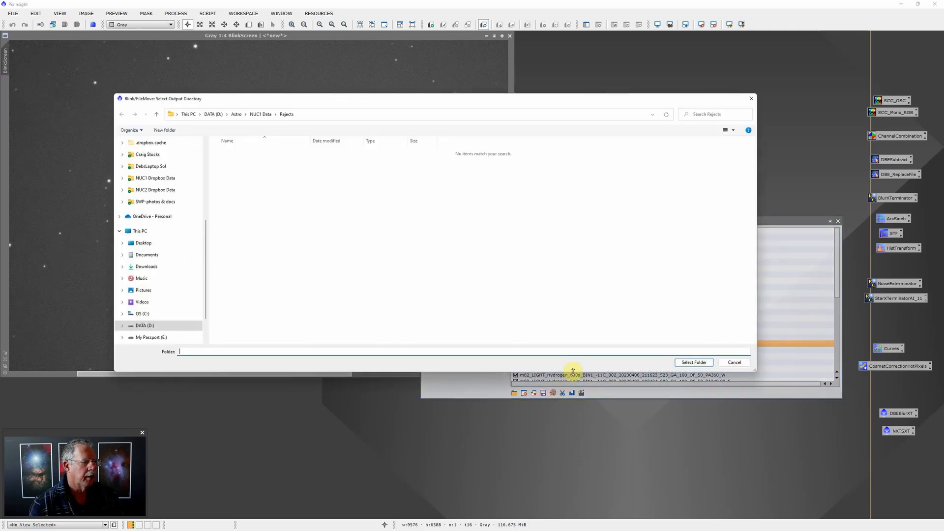
click(690, 364)
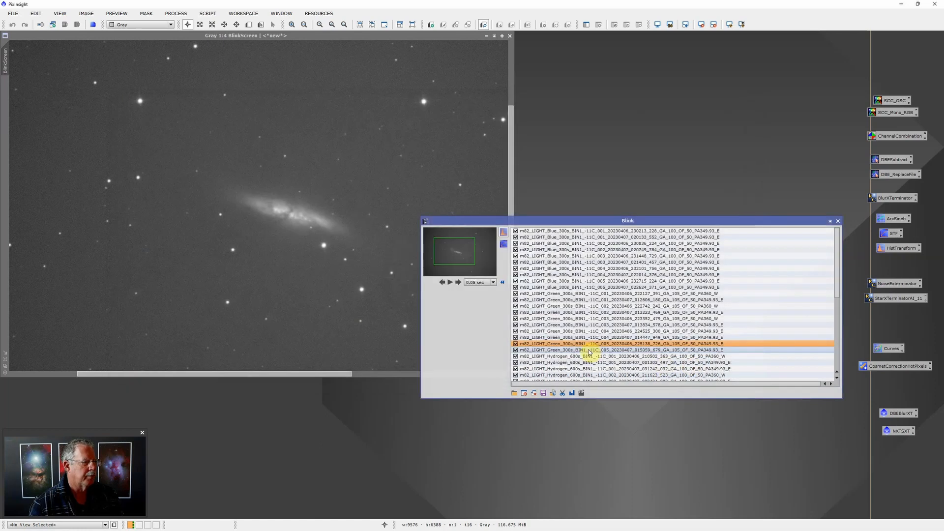
Check the last Green frame and move the first Hydrogen frame, 001_20230406_210502, to the Rejects folder
click(587, 350)
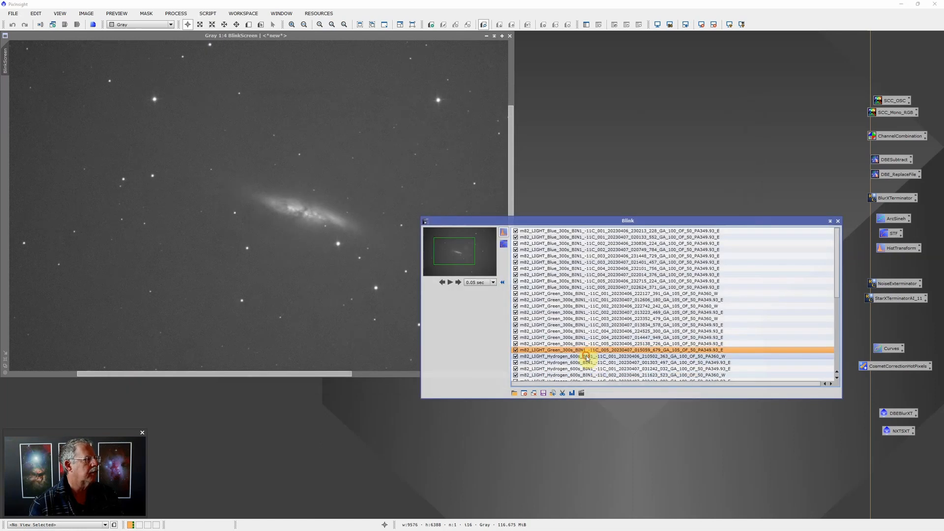
click(587, 357)
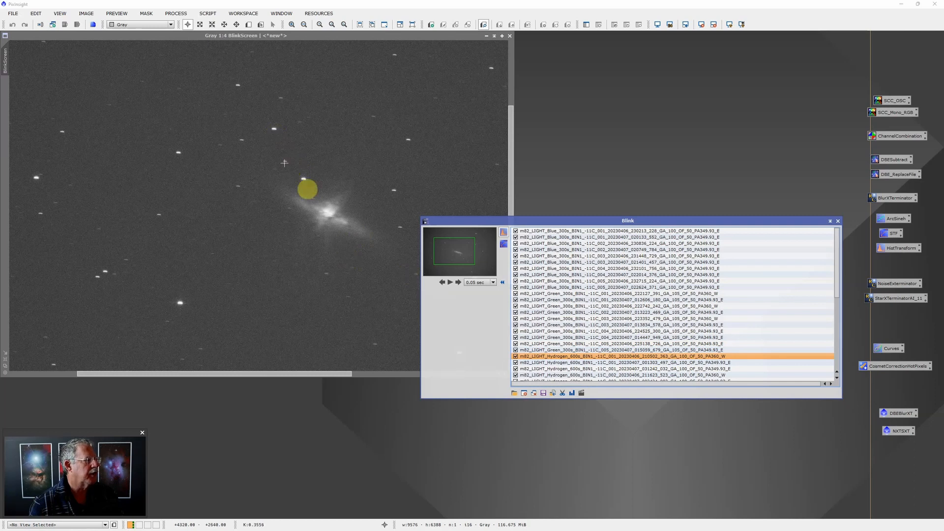
click(553, 393)
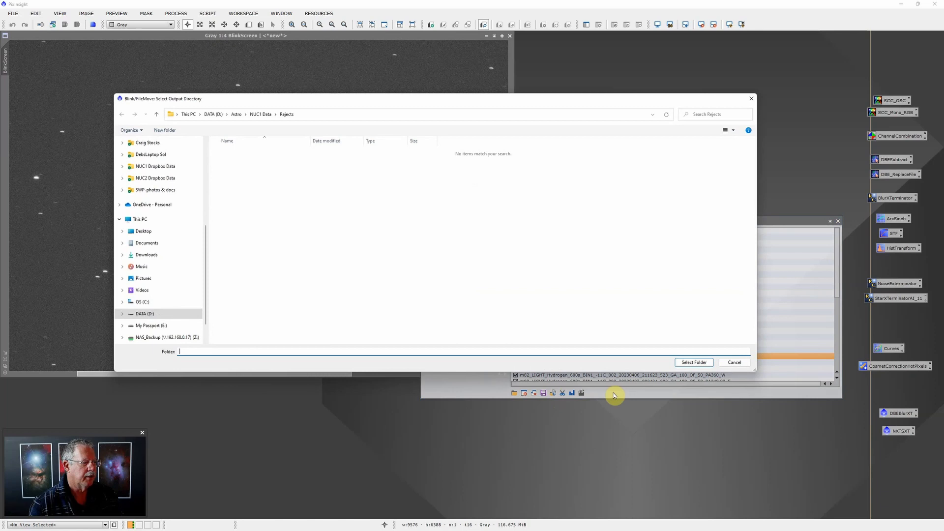
click(697, 364)
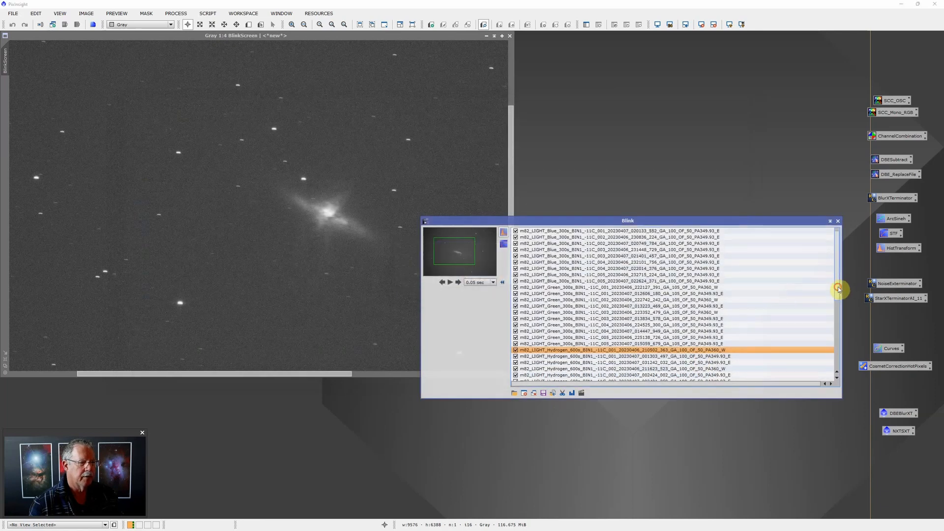
Inspect the next Hydrogen frames and move Hydrogen frame 002_20230406_211623 to the Rejects folder
scroll(838, 298, down, 2)
scroll(839, 304, down, 4)
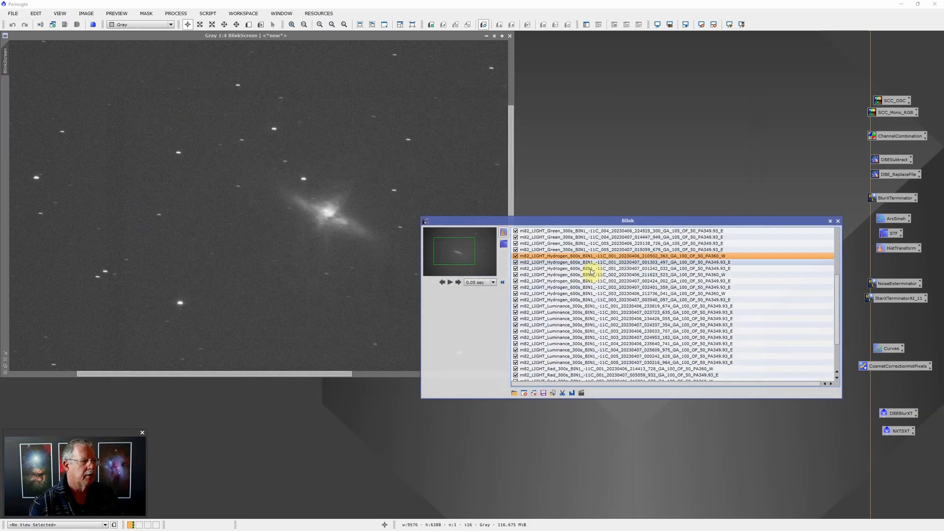
click(582, 264)
key(Down)
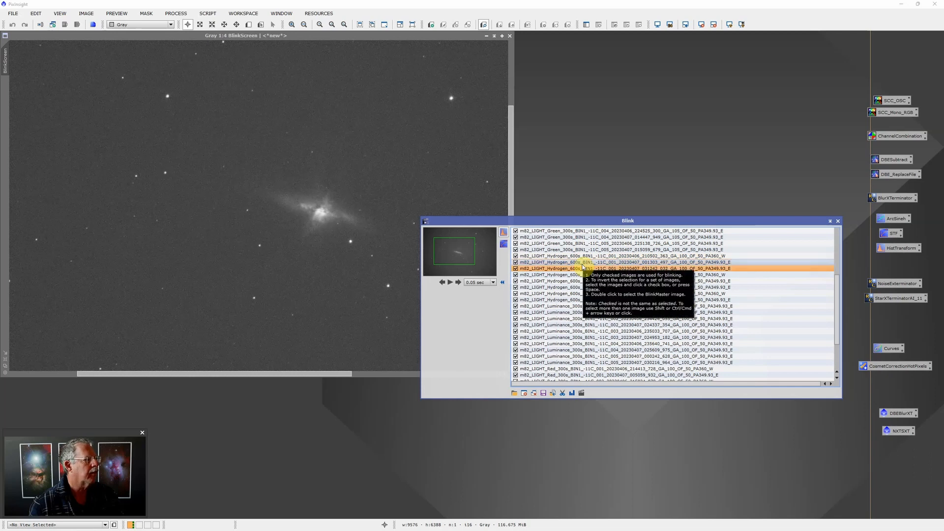
key(Down)
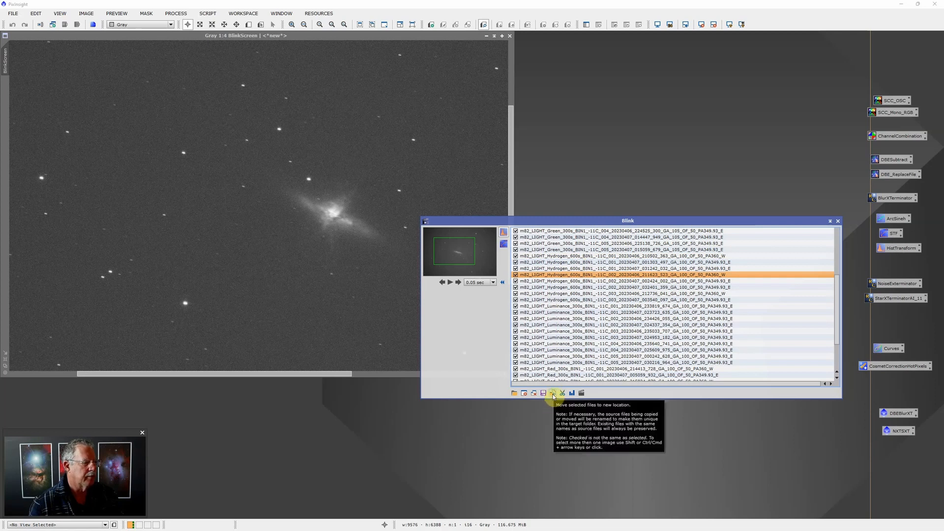
click(552, 393)
click(713, 363)
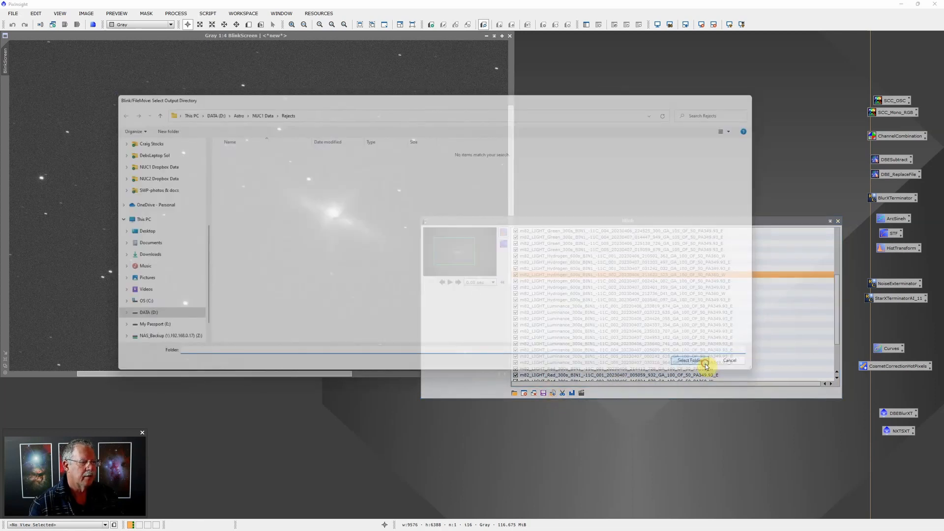
Inspect the following Hydrogen frames and move Hydrogen frame 003_20230406_212736 to the Rejects folder
click(614, 283)
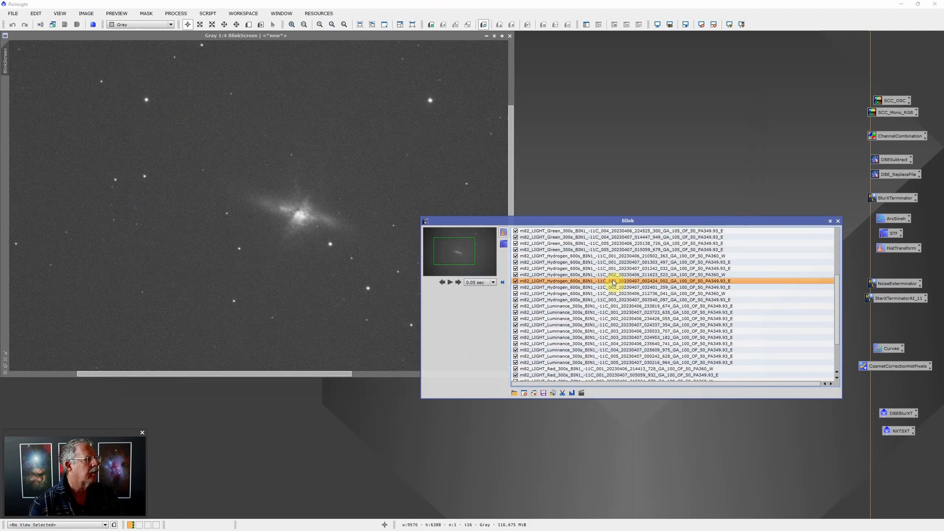
key(Down)
key(Down)
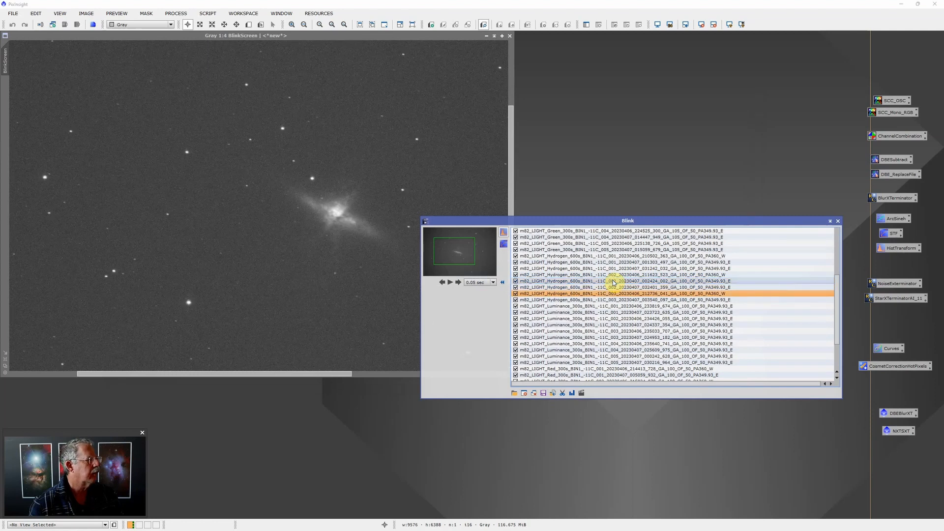
click(552, 393)
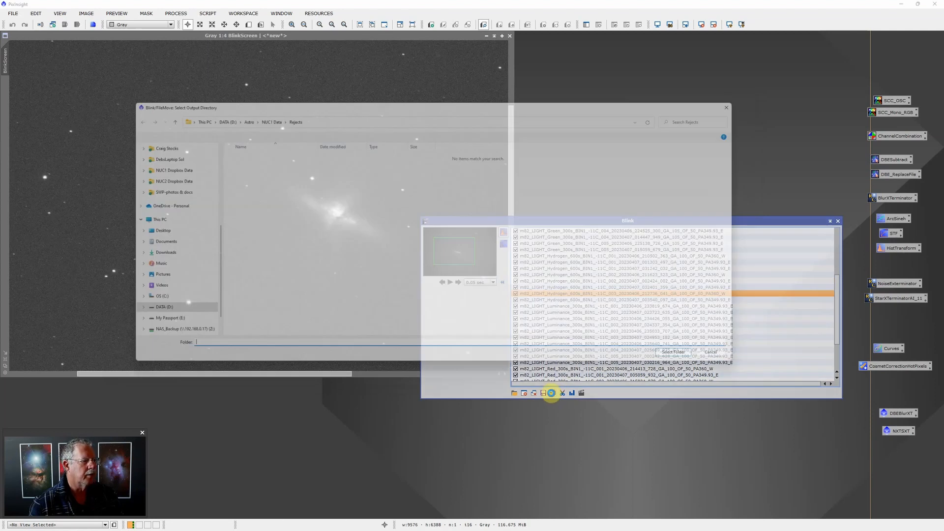
click(691, 362)
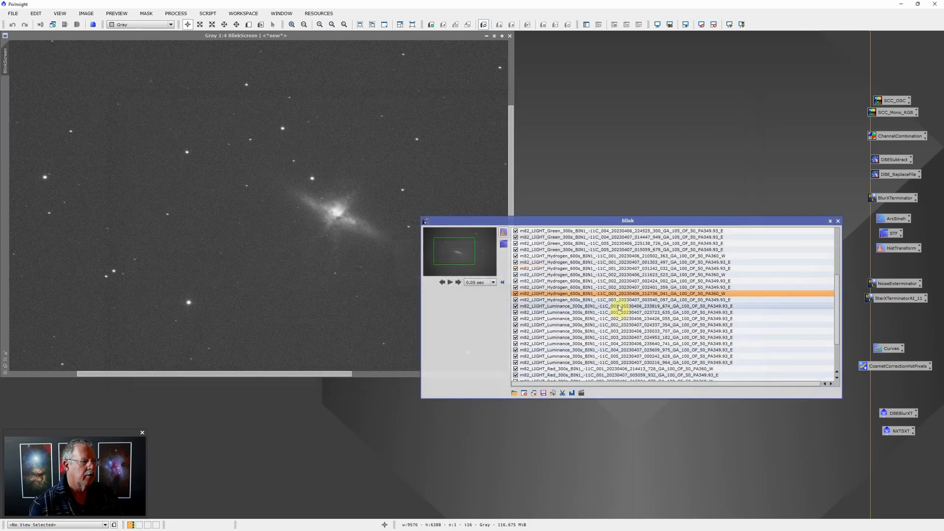
Check the last Hydrogen frame and the Luminance frames one by one, and move Luminance frame 005_20230407_000242 to the Rejects folder
click(619, 300)
click(619, 306)
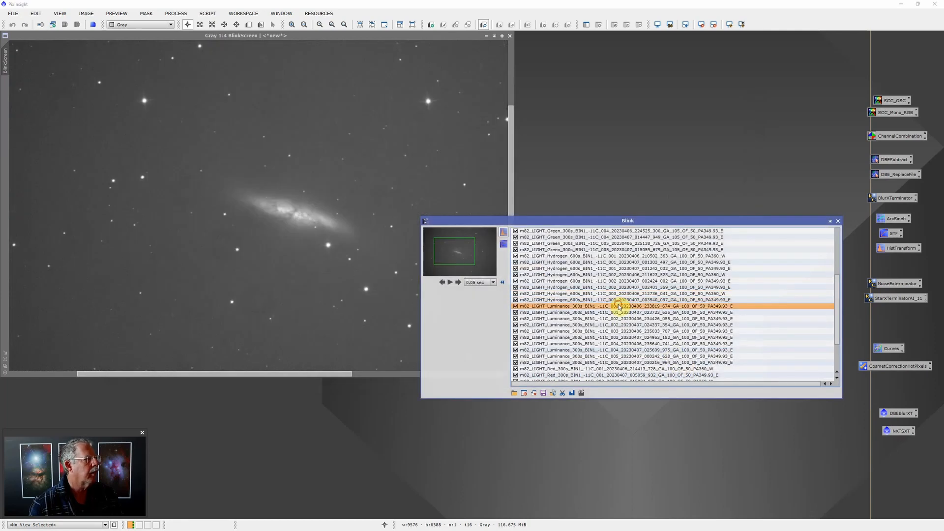
key(Down)
key(Down)
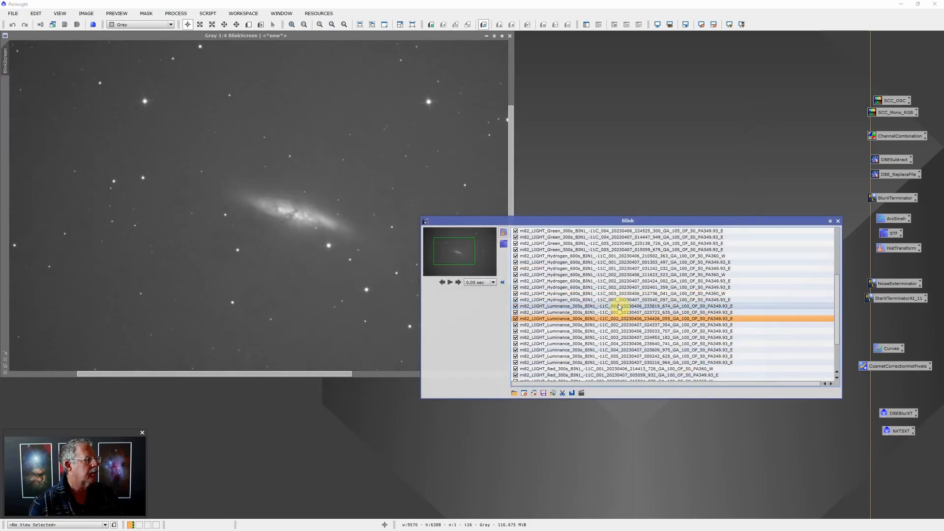
key(Down)
key(Down)
key(Down)
key(Down)
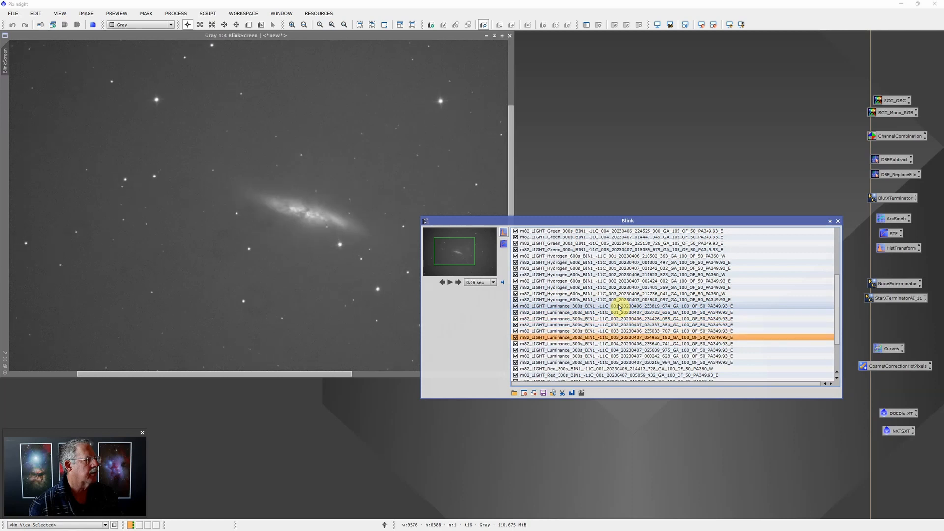
key(Down)
key(Down)
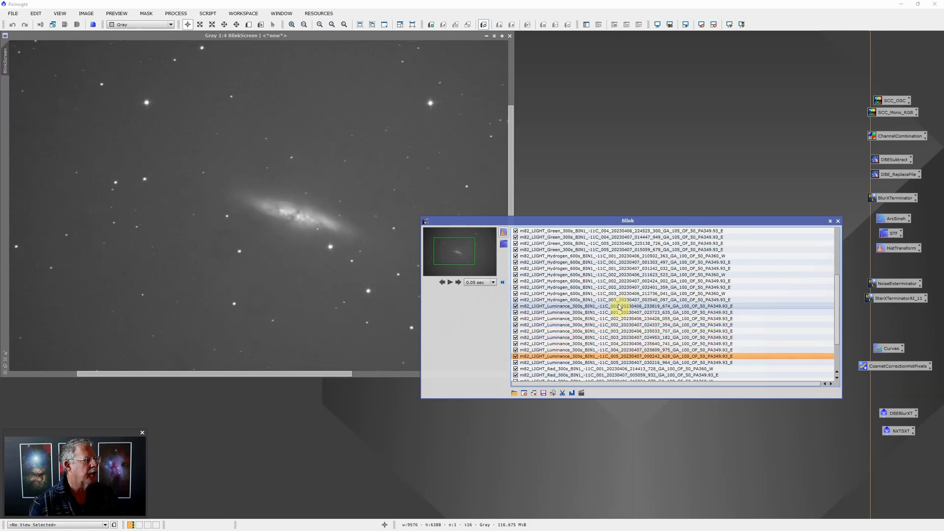
key(Down)
key(Up)
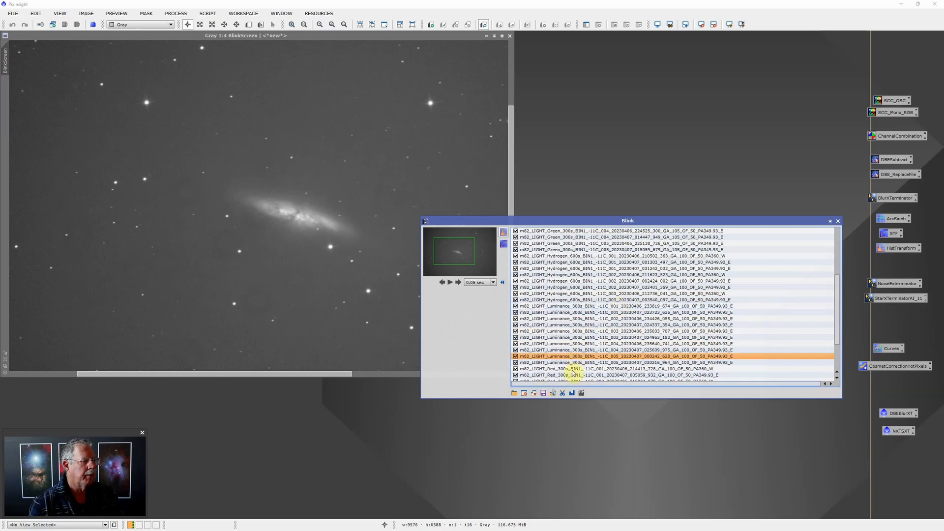
click(553, 393)
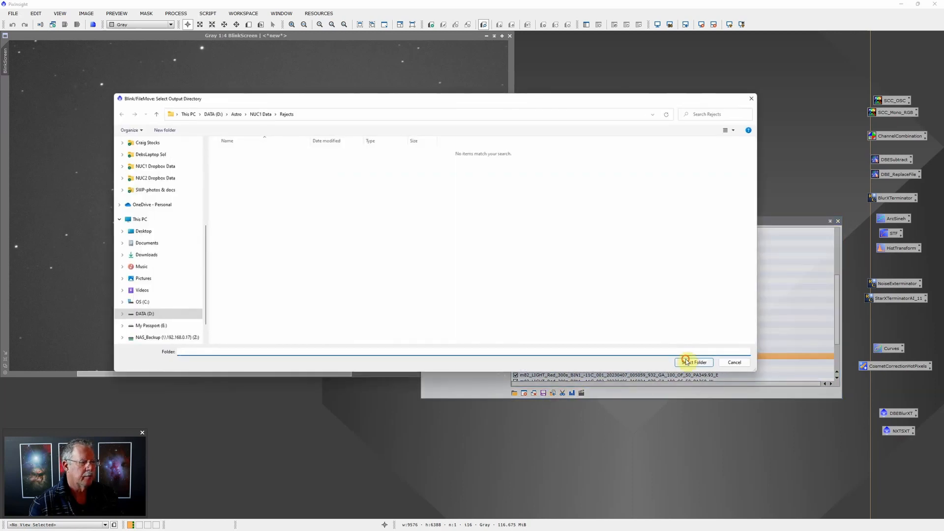
click(687, 362)
Examine the last Luminance frame and all the Red frames one by one for poor quality
drag(837, 324, 838, 361)
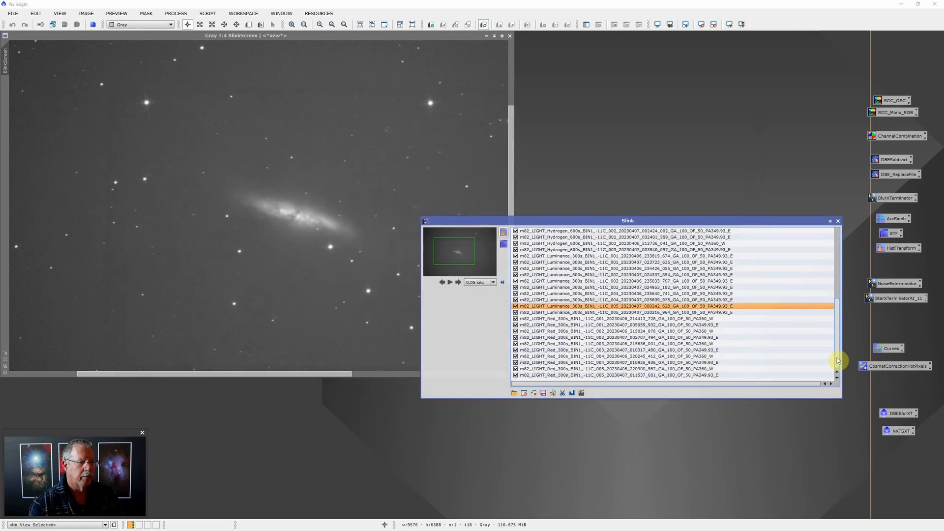
click(577, 313)
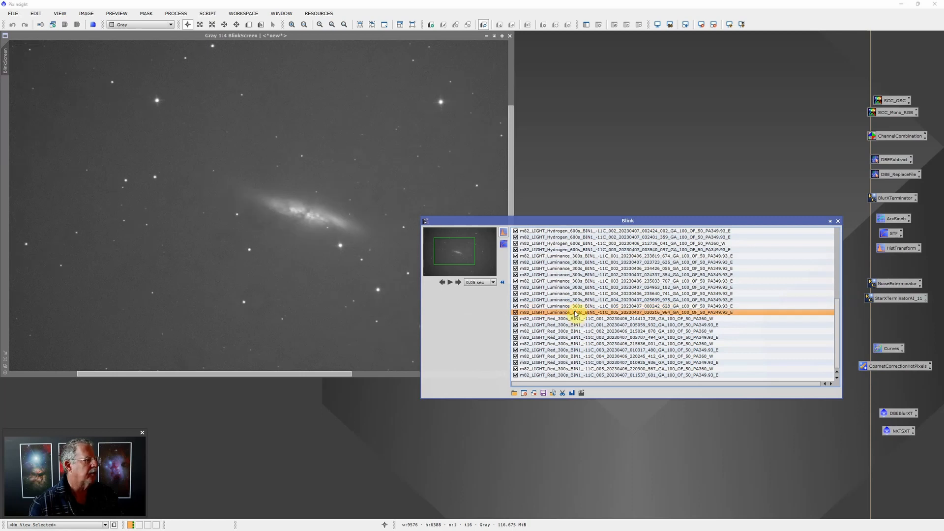
key(Down)
key(Down)
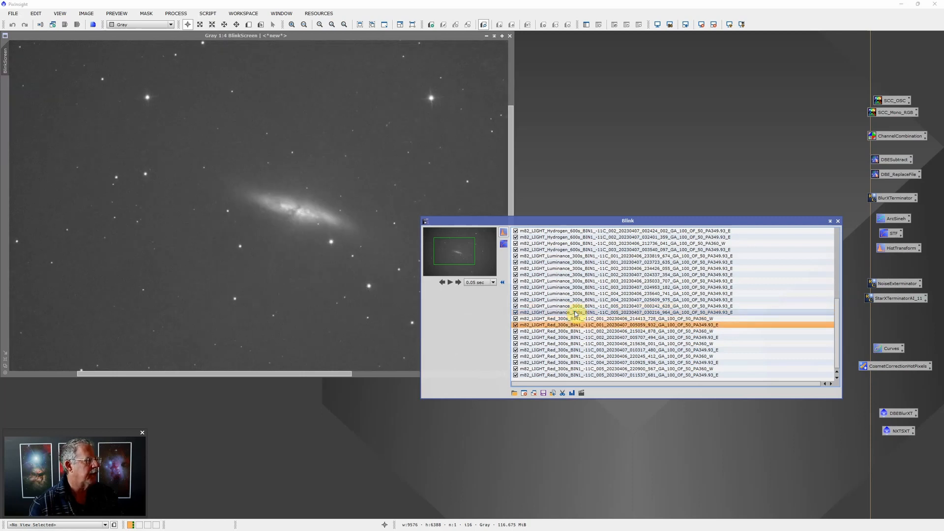
key(Down)
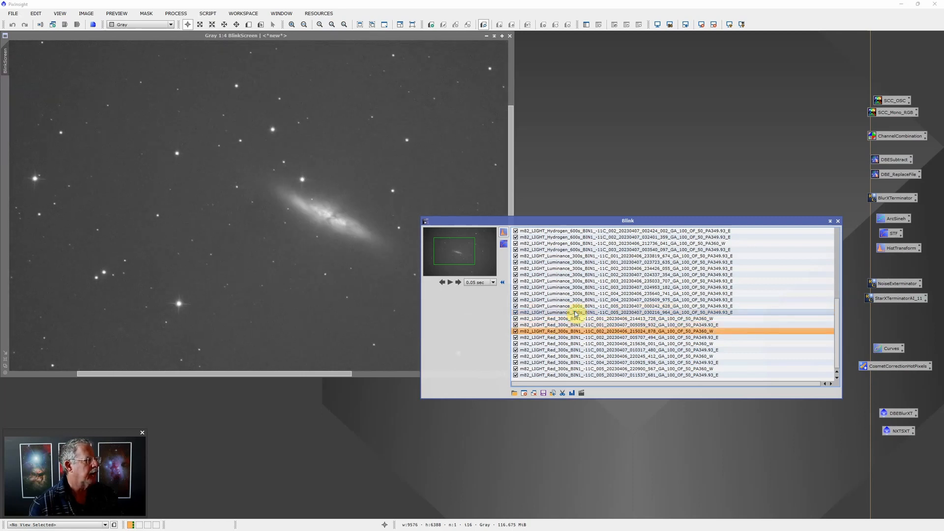
key(Down)
key(Down)
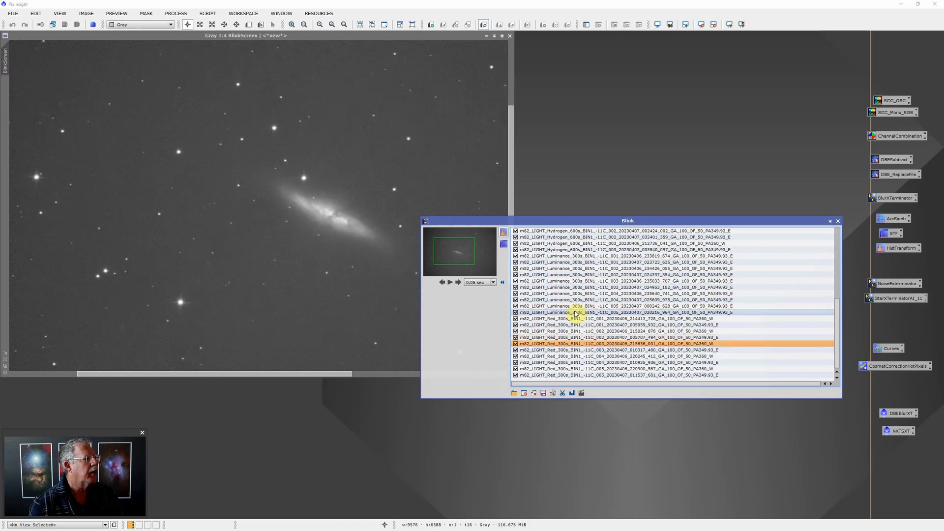
key(Down)
key(Down)
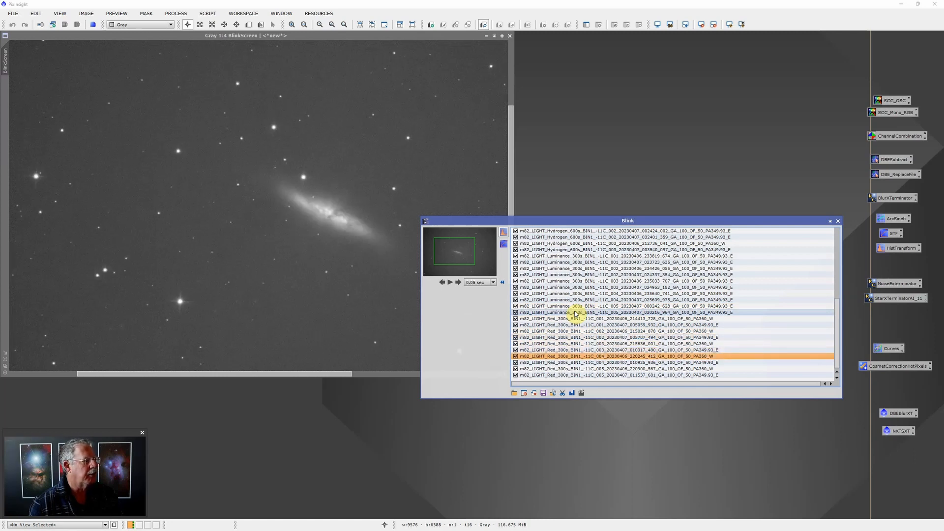
key(Down)
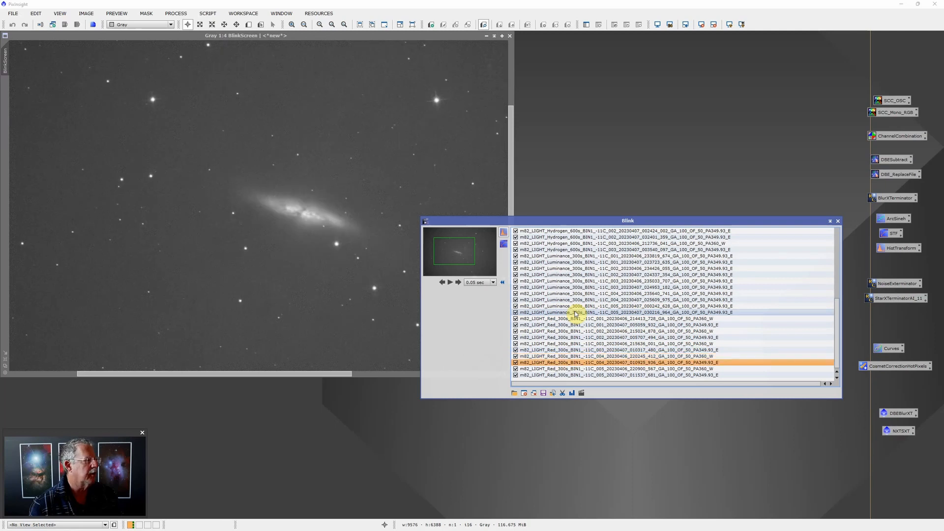
key(Down)
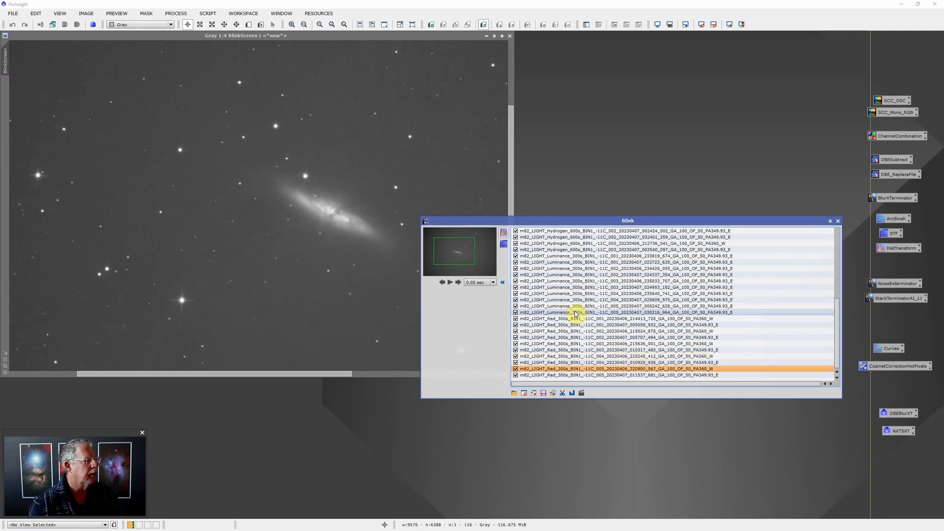
key(Down)
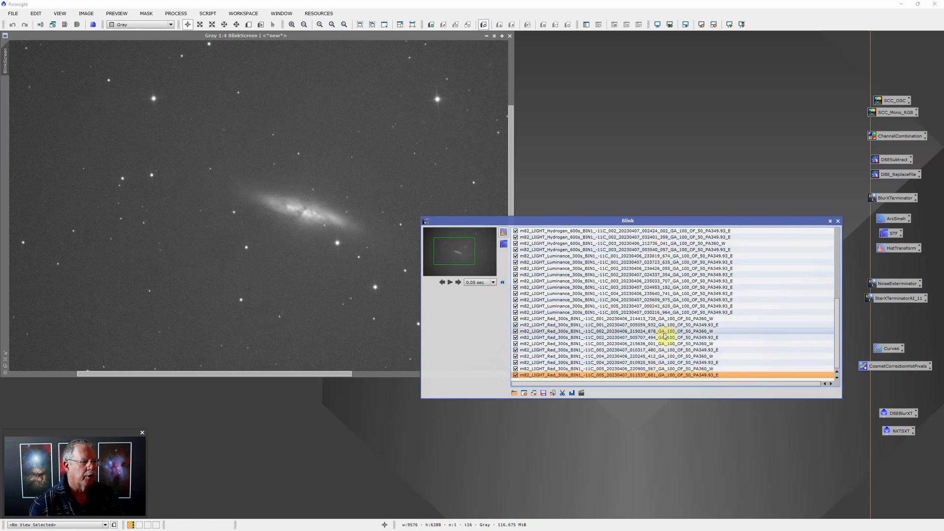
Close Blink and its BlinkScreen image, and open the WeightedBatchPreprocessing script
click(838, 220)
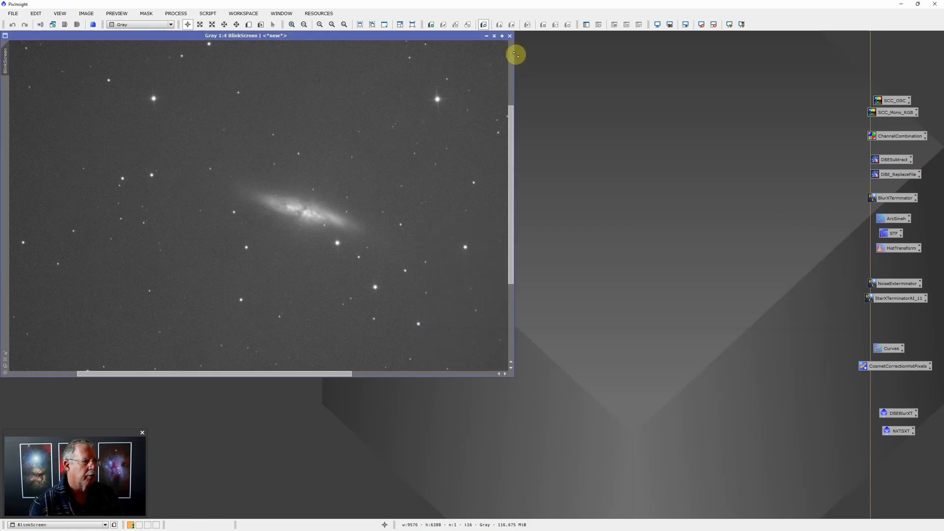
click(510, 36)
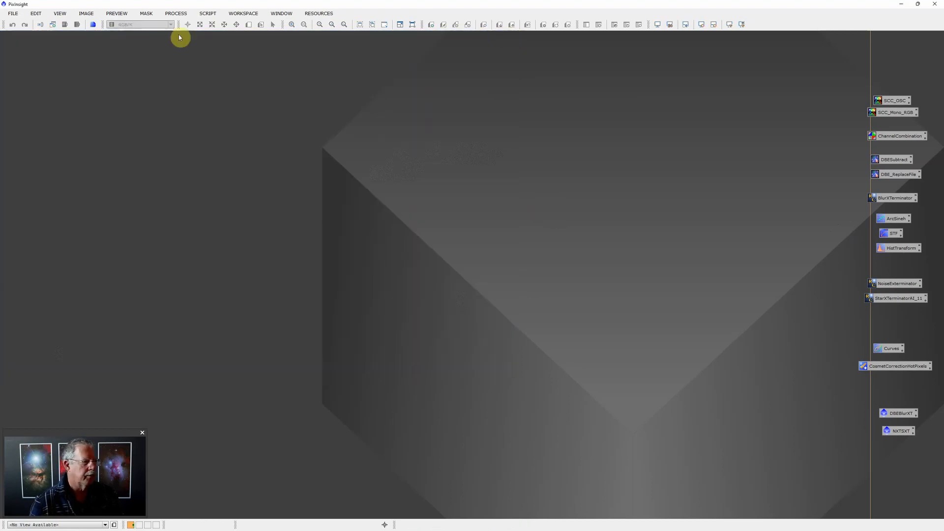
click(202, 14)
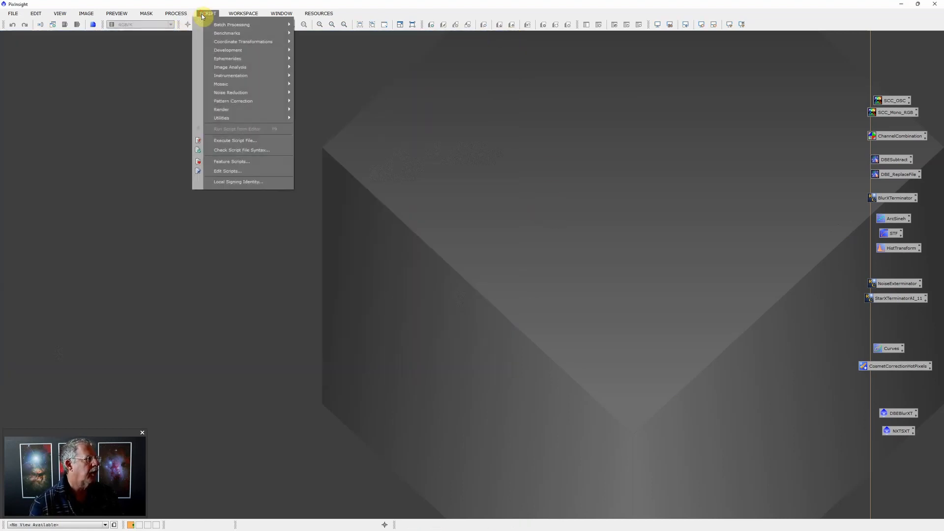
mouse_move(237, 25)
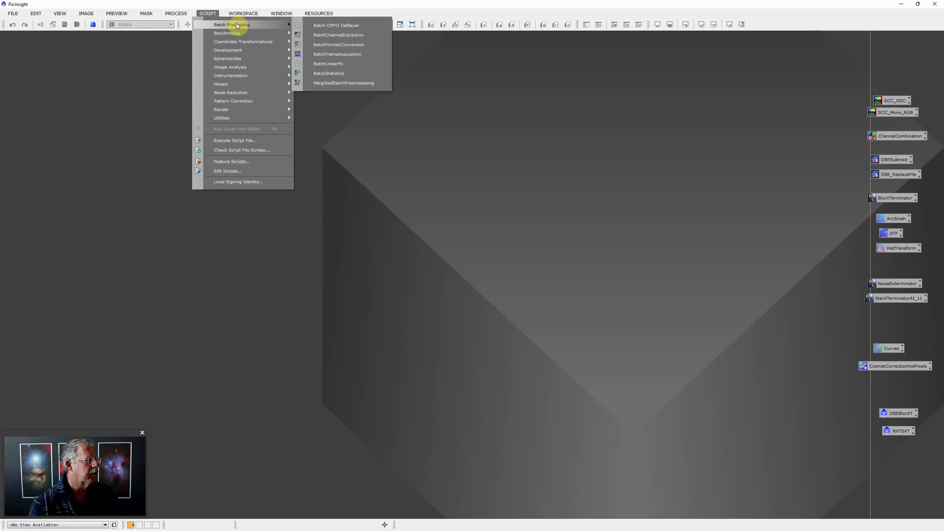
click(320, 84)
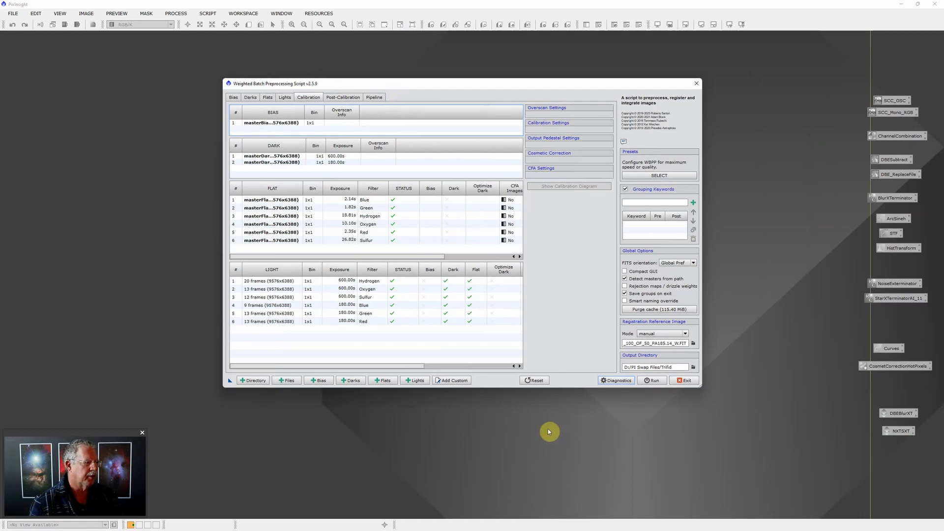
Reset the Weighted Batch Preprocessing script with only the option to clear all file lists enabled
click(535, 382)
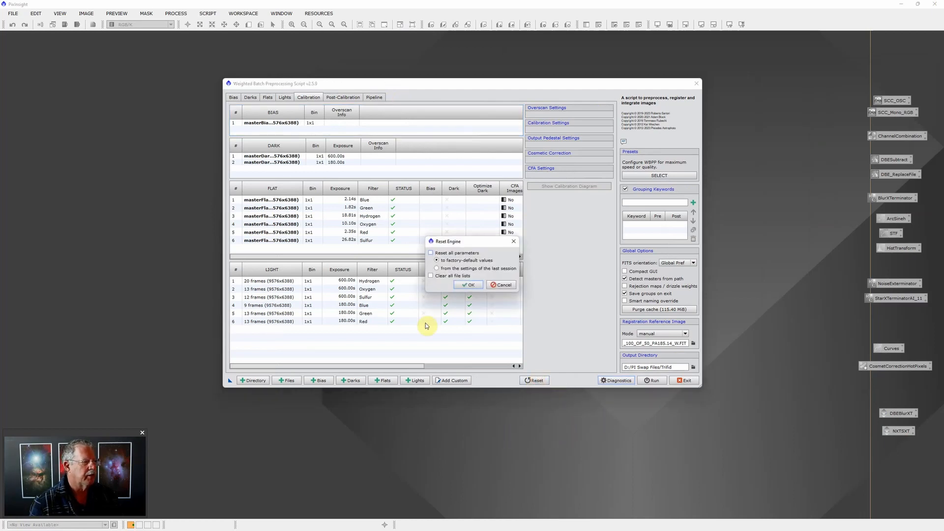
click(442, 276)
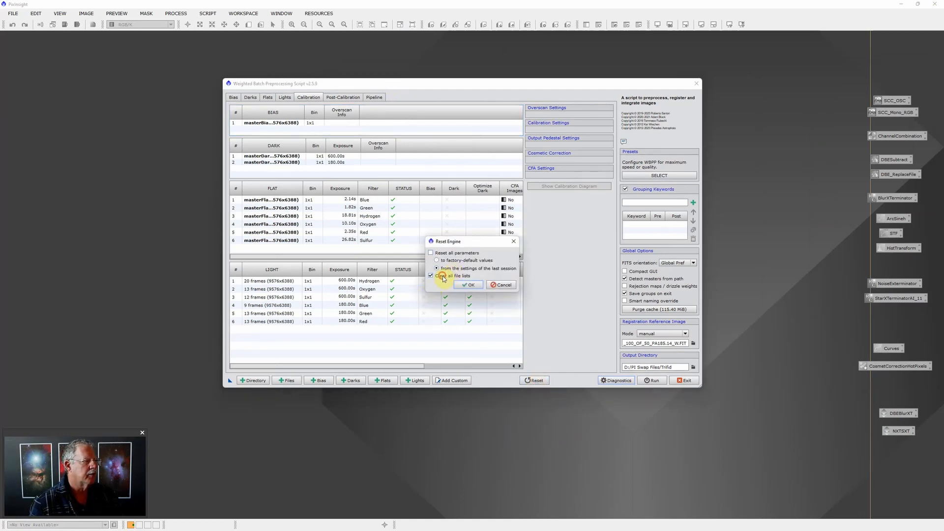
click(467, 286)
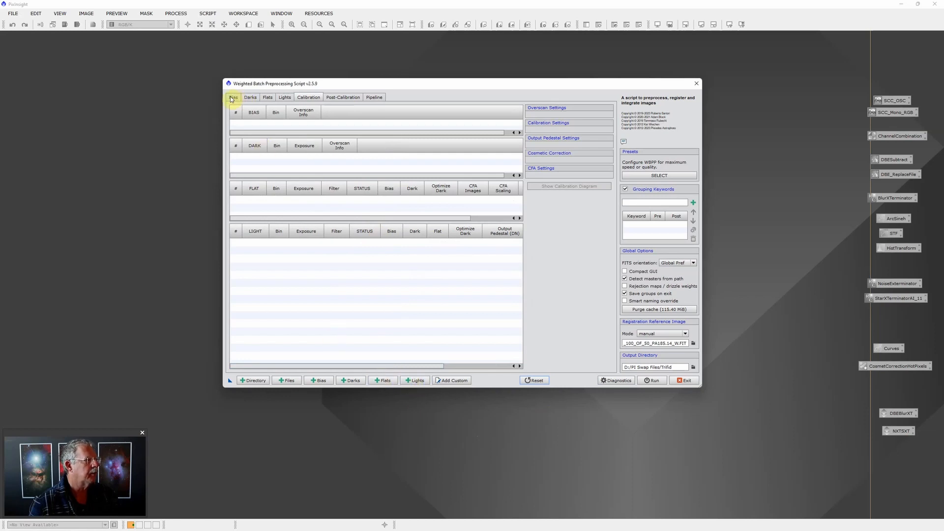
click(285, 97)
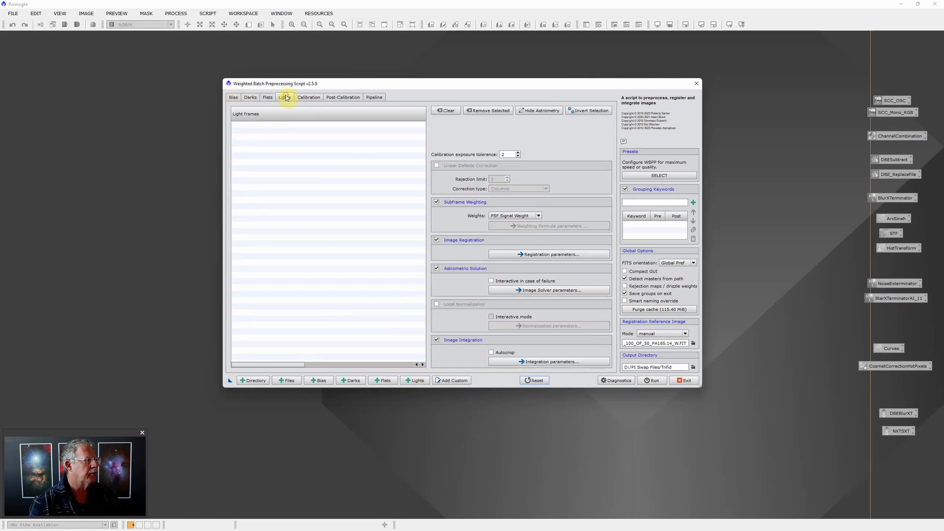
click(268, 97)
click(259, 98)
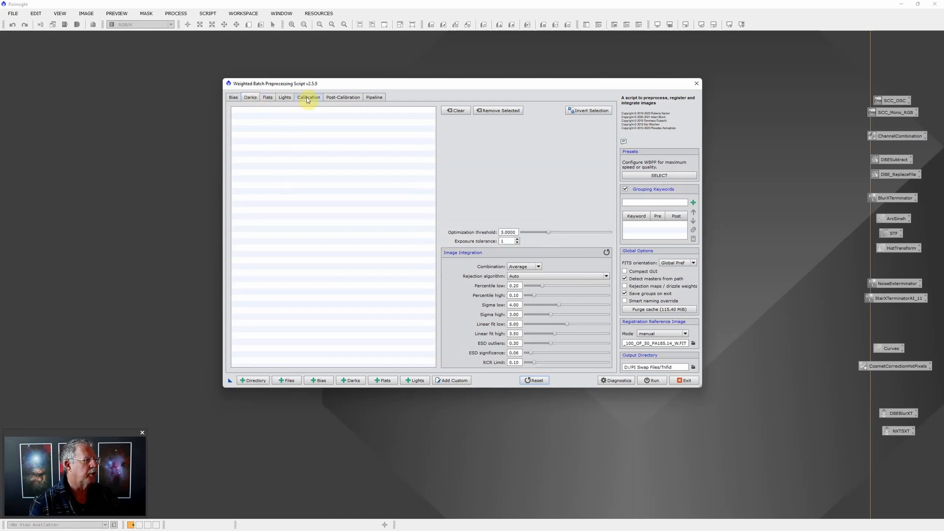
click(285, 97)
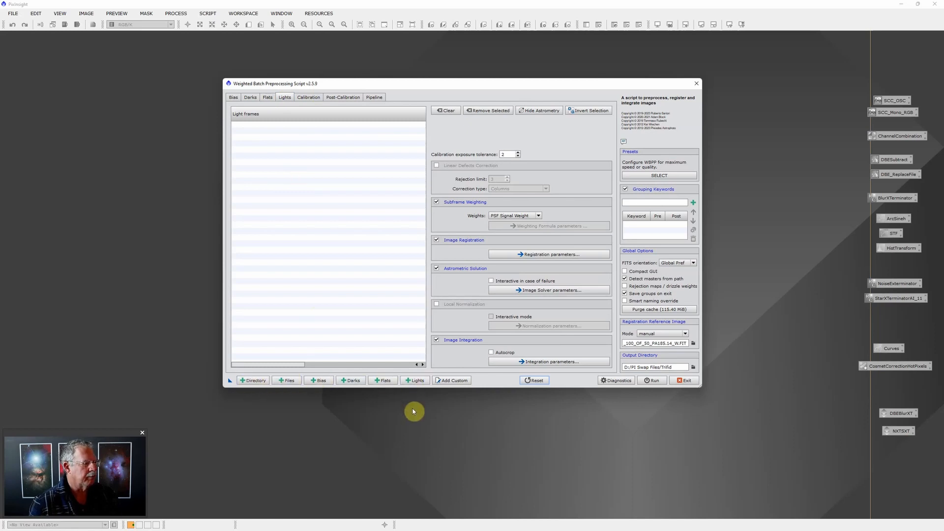
click(416, 380)
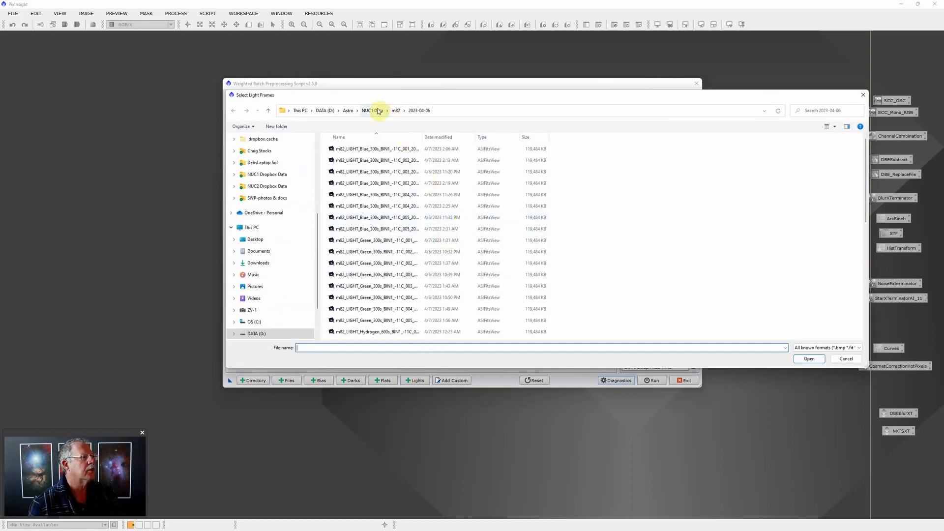
click(391, 150)
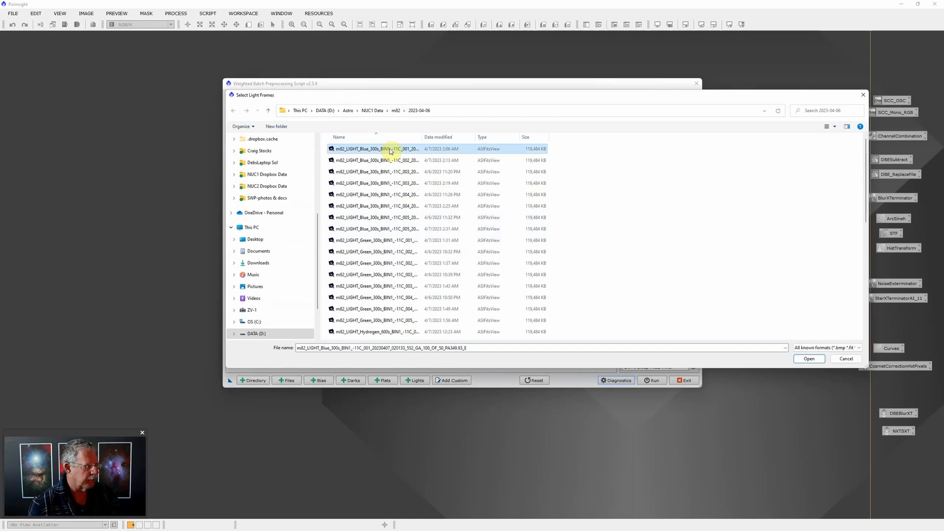
key(ctrl+a)
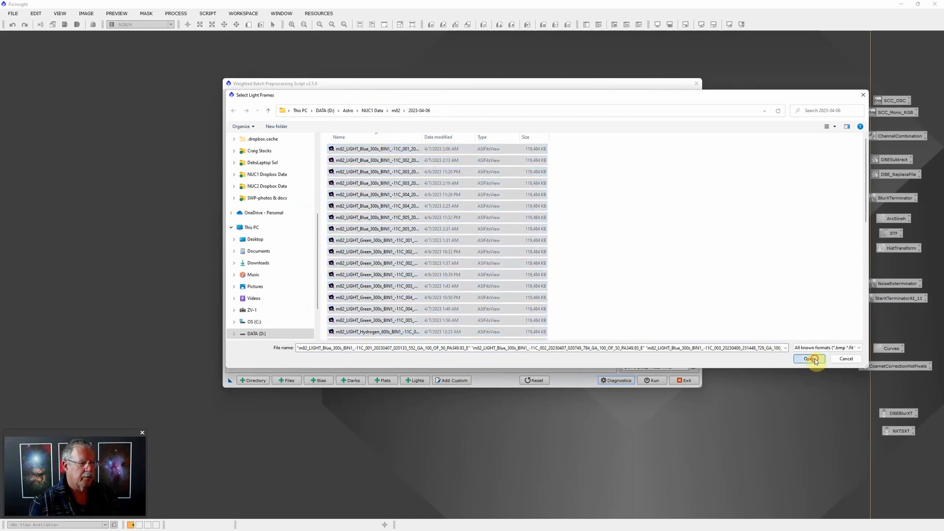
click(811, 359)
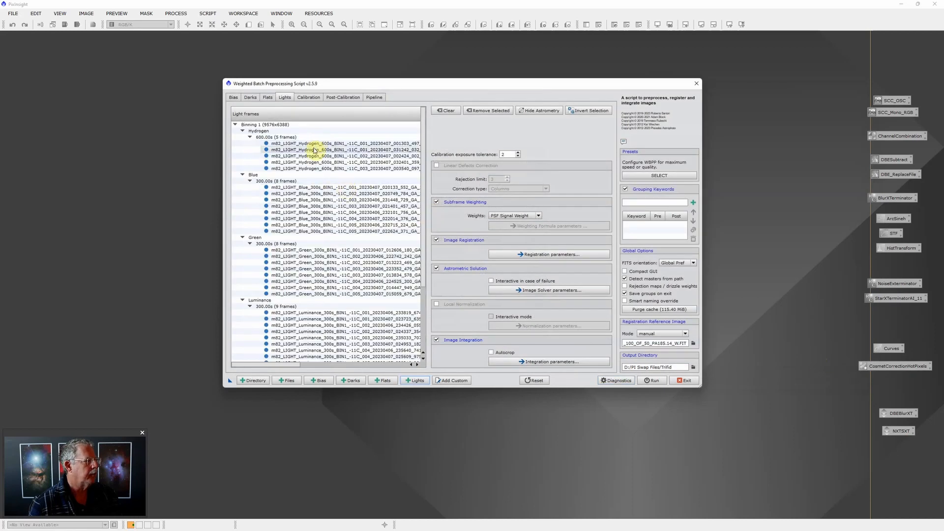
scroll(303, 209, down, 2)
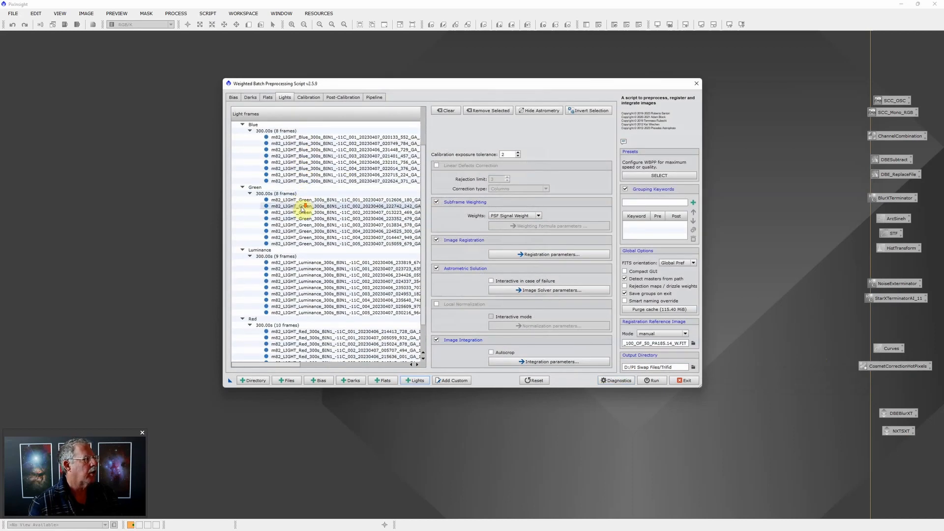
scroll(303, 211, up, 3)
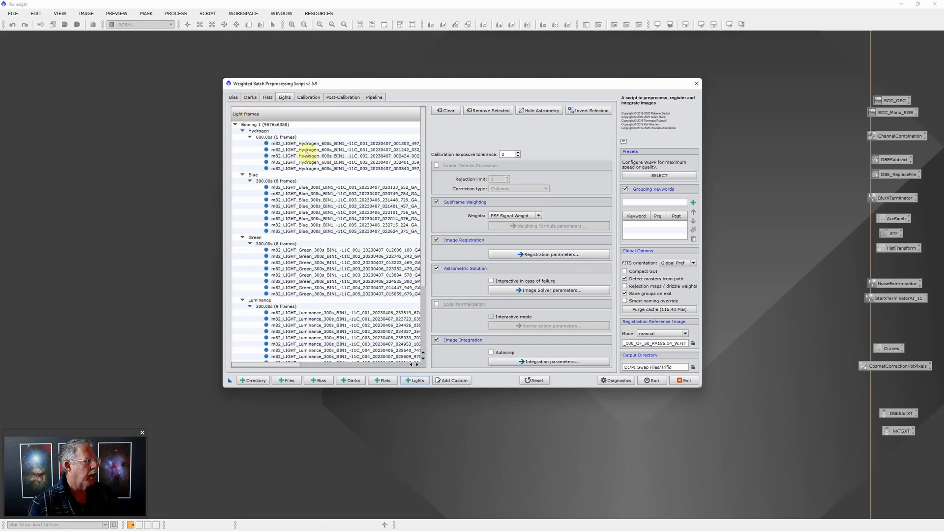
Load the calibration frames from the Mono Combined directory in Astro's Callibration folder
click(255, 381)
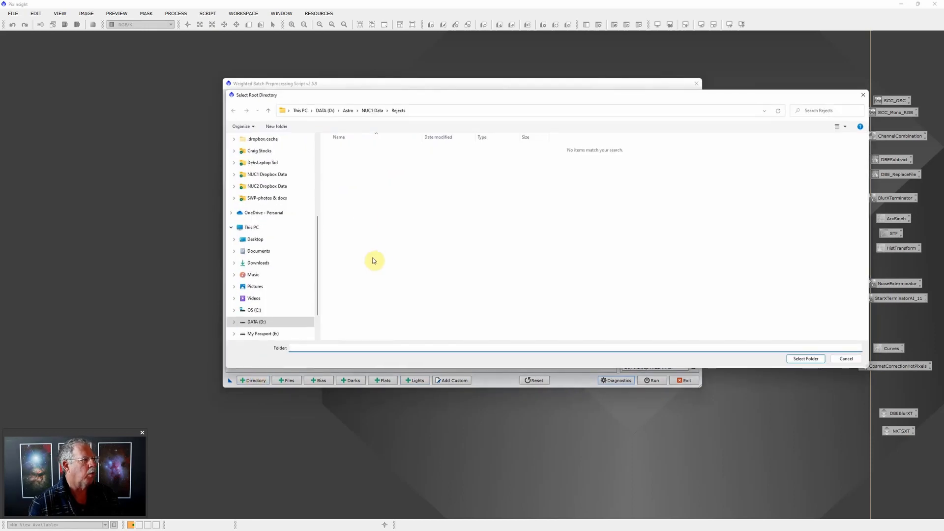
click(350, 111)
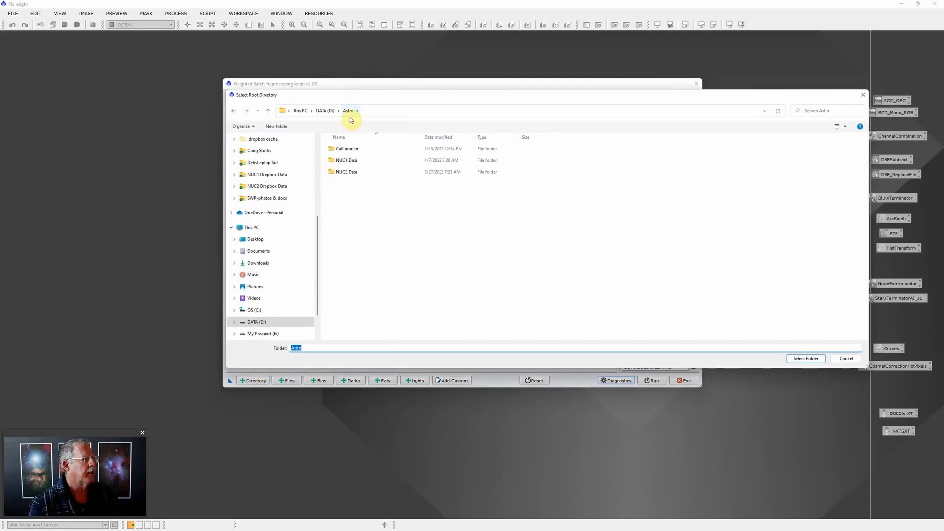
double_click(349, 150)
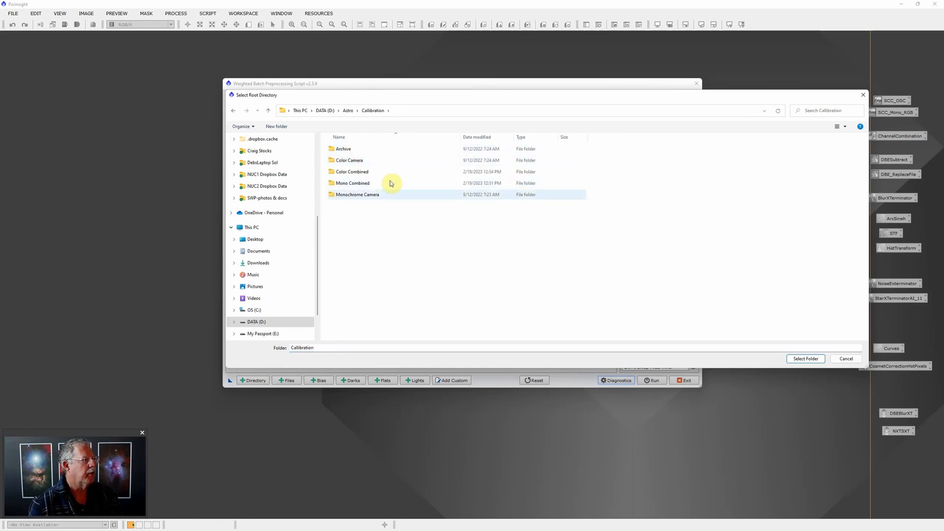
click(364, 186)
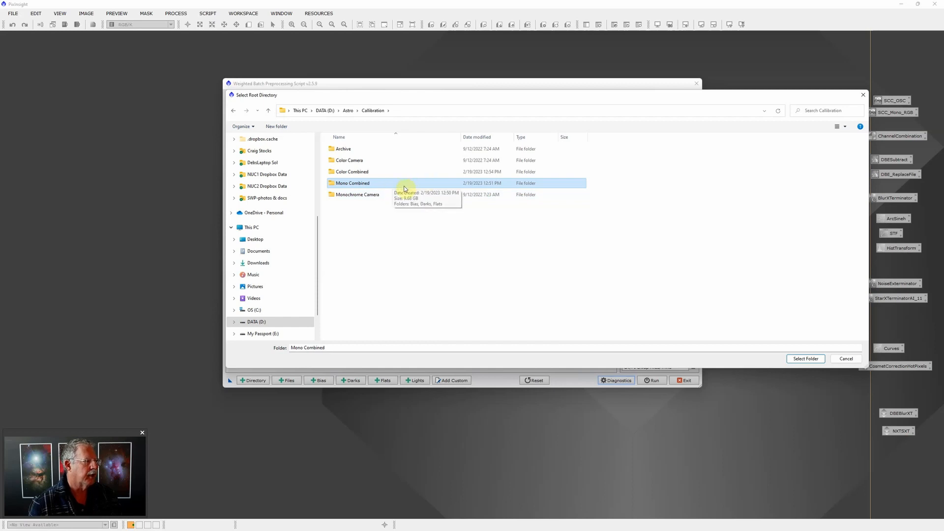
click(797, 358)
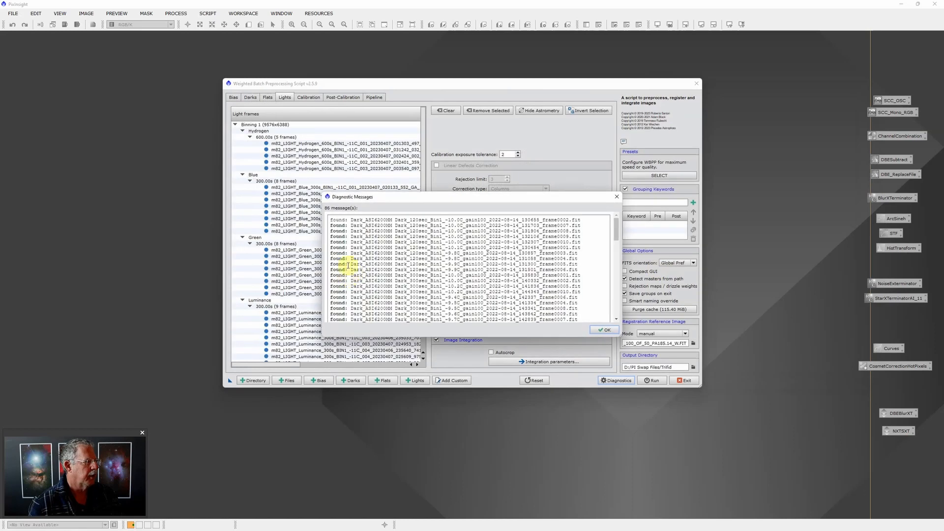
click(602, 330)
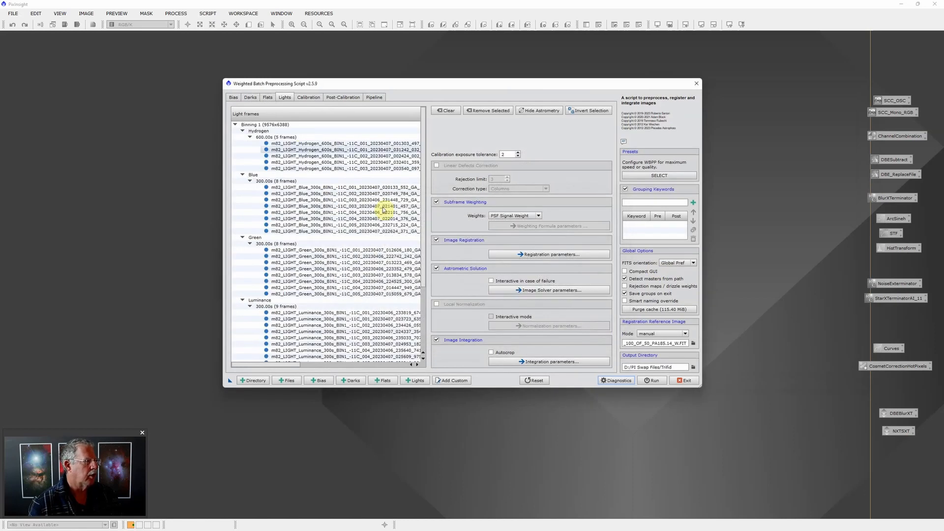
Look over the loaded bias and dark frames, and remove the 120-second group from the darks
click(234, 100)
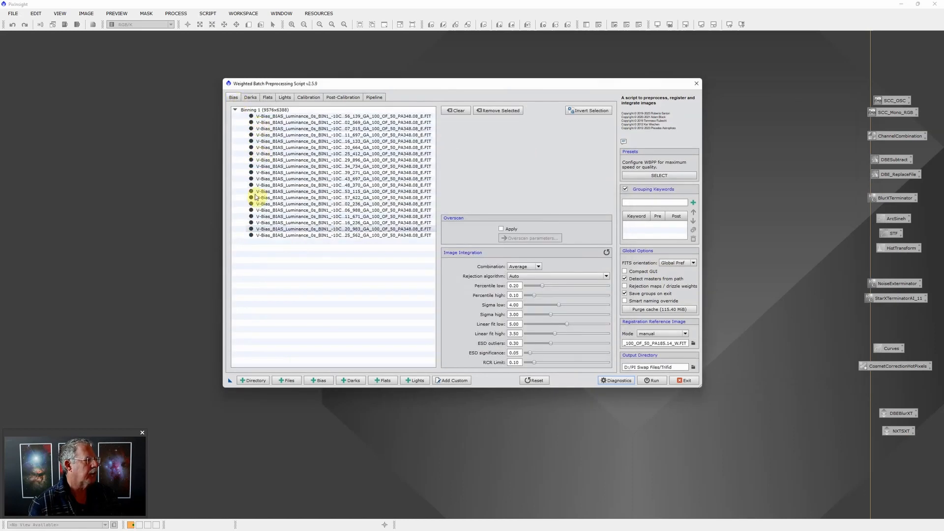
click(249, 97)
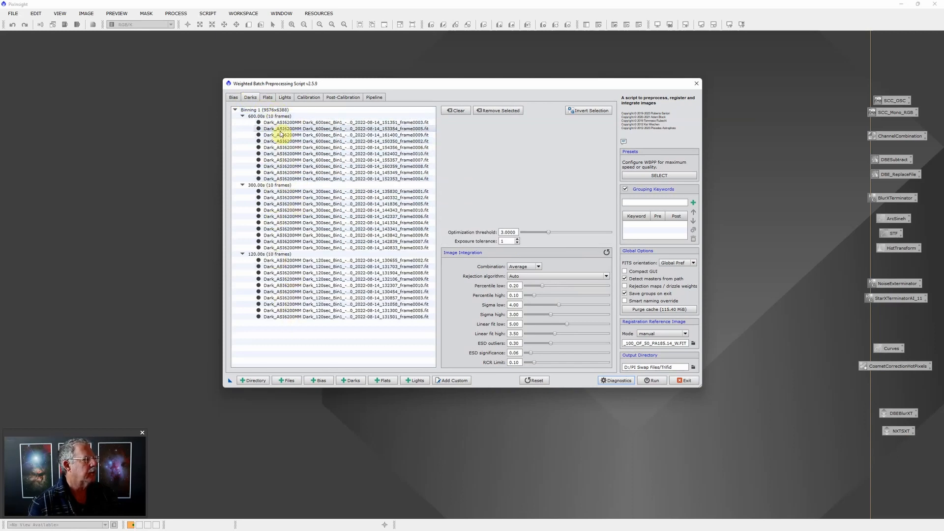
click(299, 254)
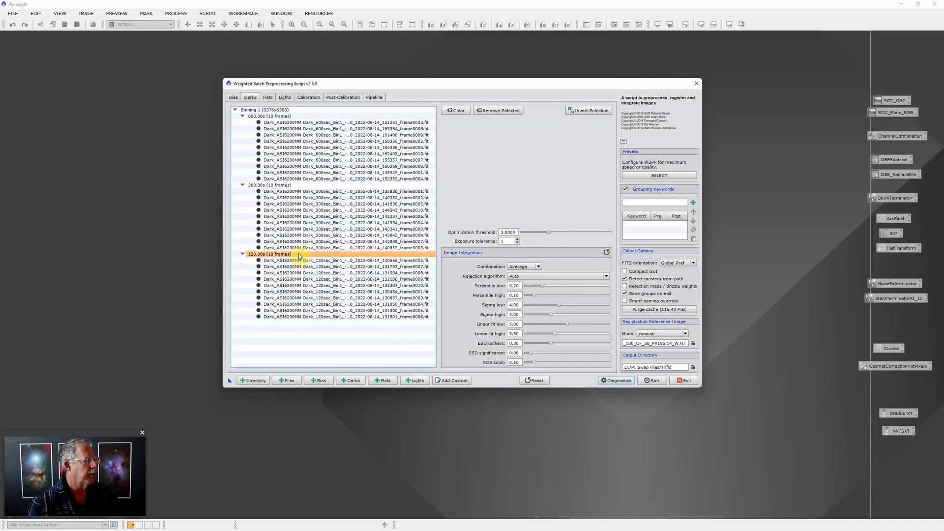
click(497, 112)
Remove the Oxygen and Sulfur groups from the flat frames
click(267, 99)
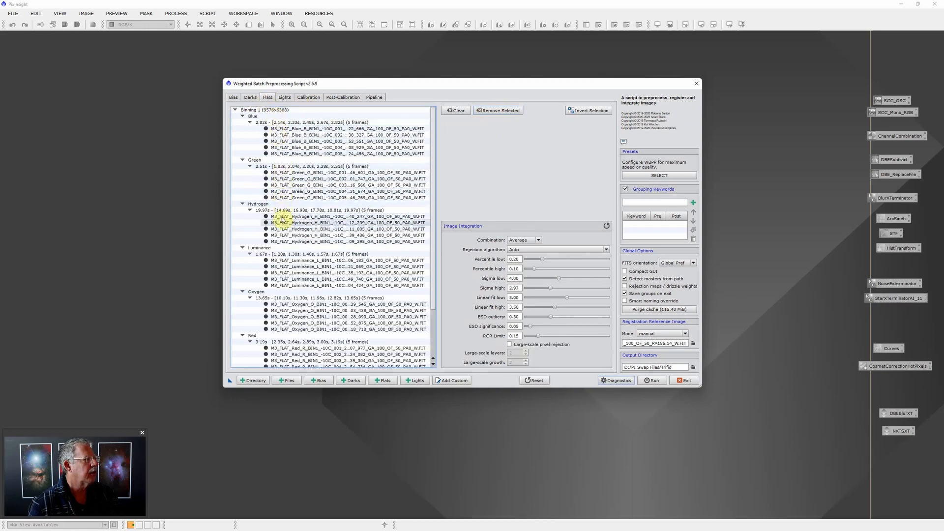
scroll(291, 174, down, 1)
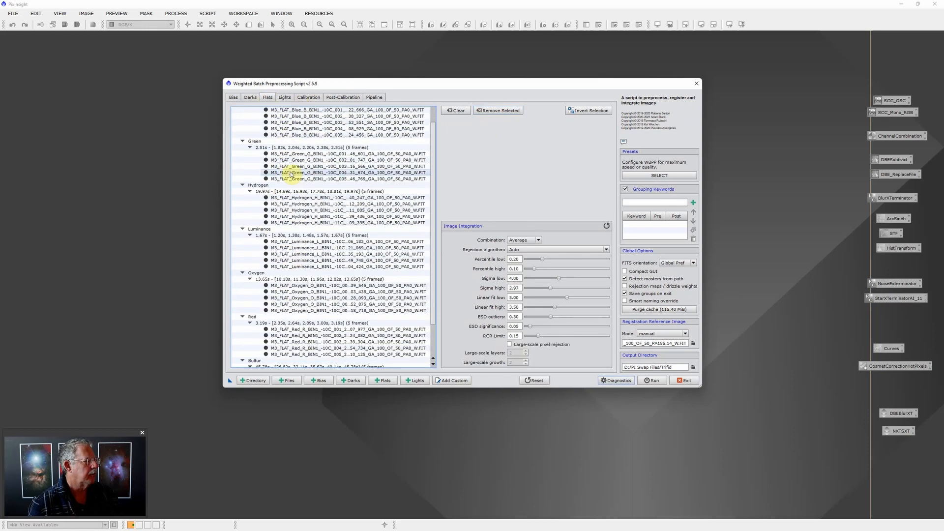
scroll(290, 182, down, 1)
scroll(270, 256, down, 1)
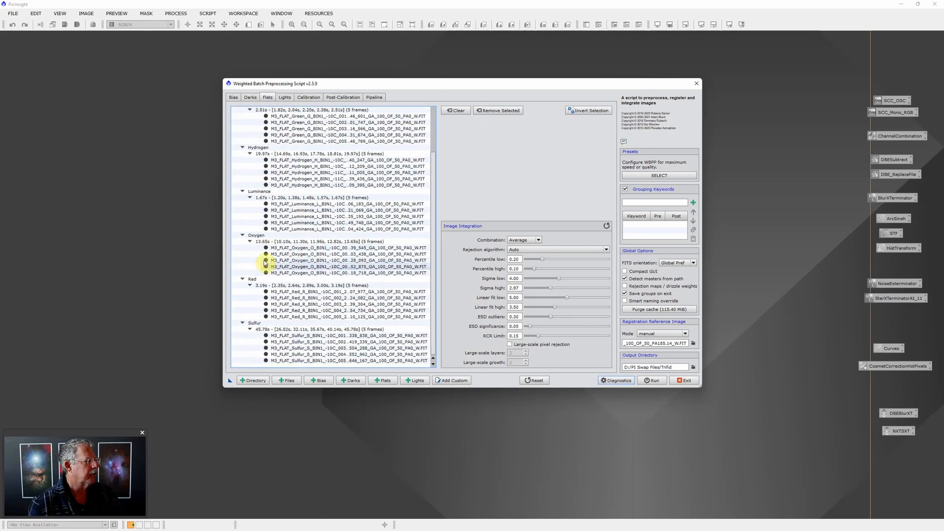
click(273, 236)
ctrl+click(282, 324)
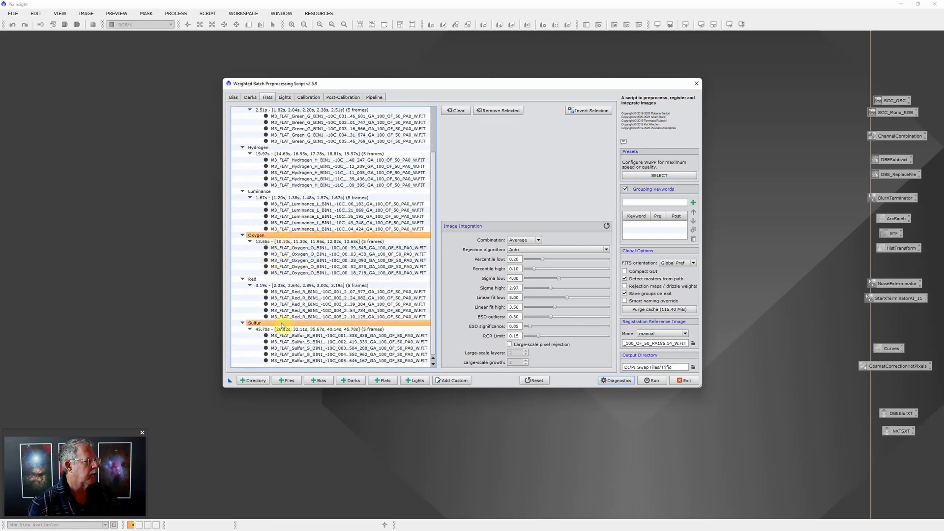
click(499, 111)
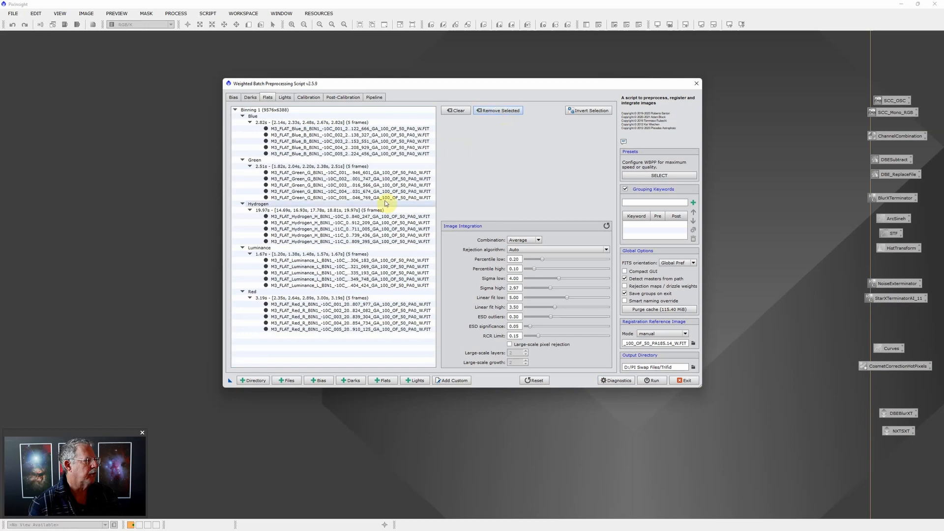
Apply a literal output pedestal of 300 DN to all light frames, and set the registration reference image mode to auto
click(311, 100)
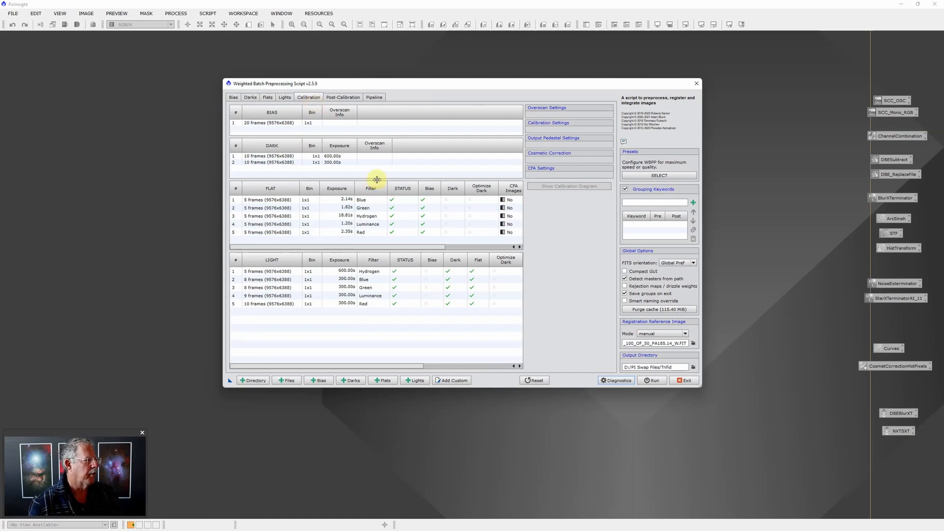
click(372, 275)
click(374, 274)
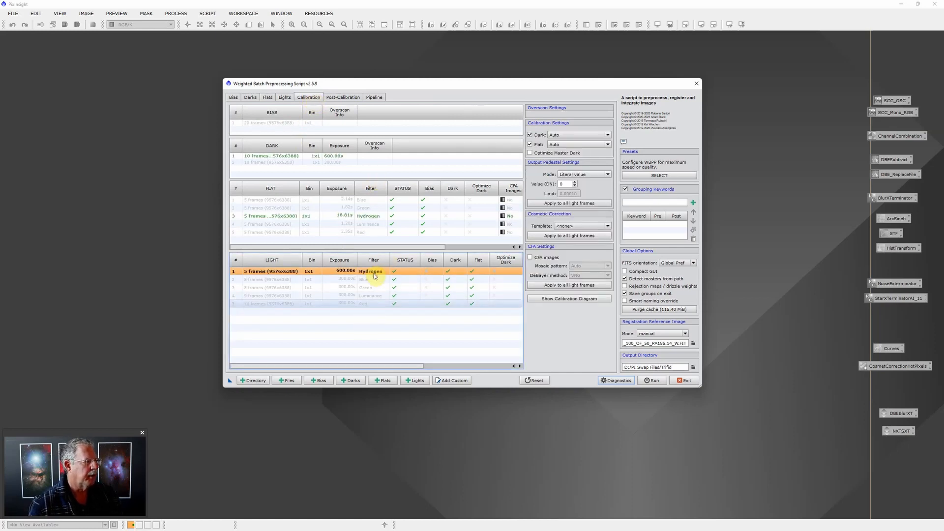
double_click(566, 183)
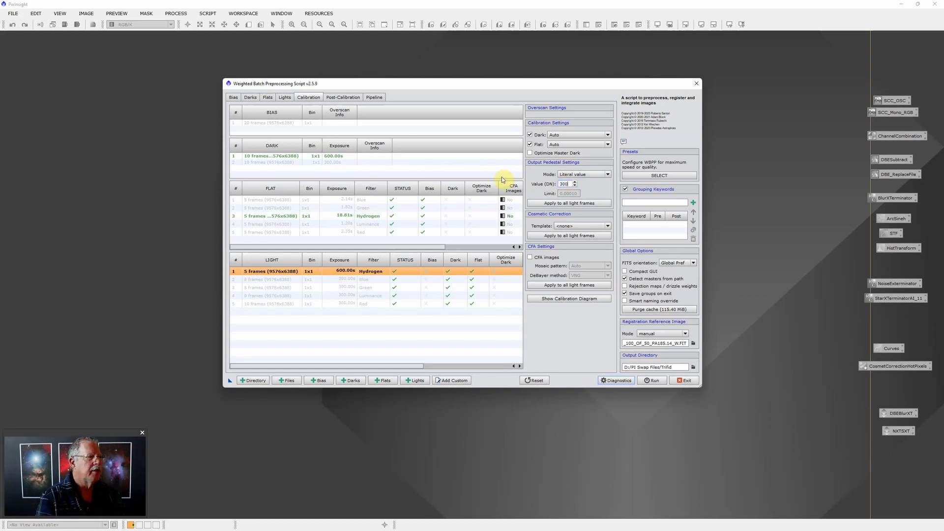
click(581, 204)
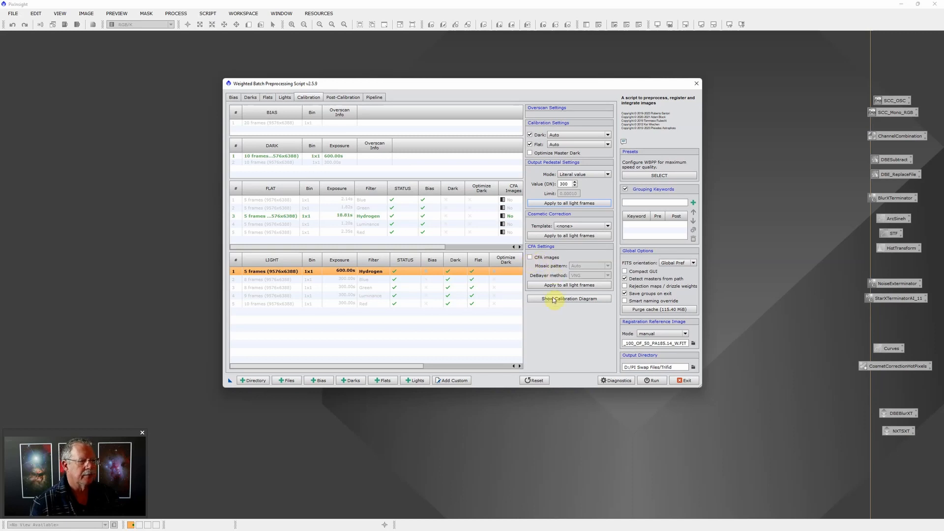
click(685, 333)
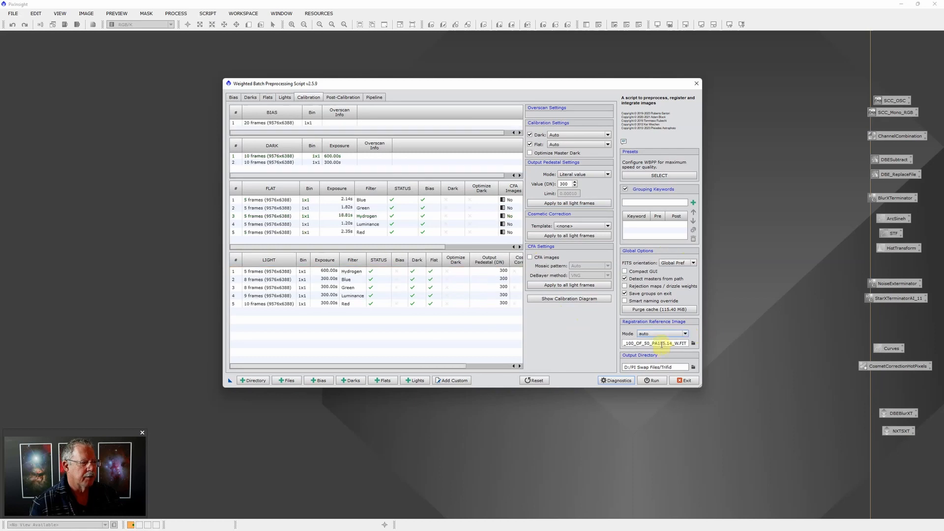
click(662, 346)
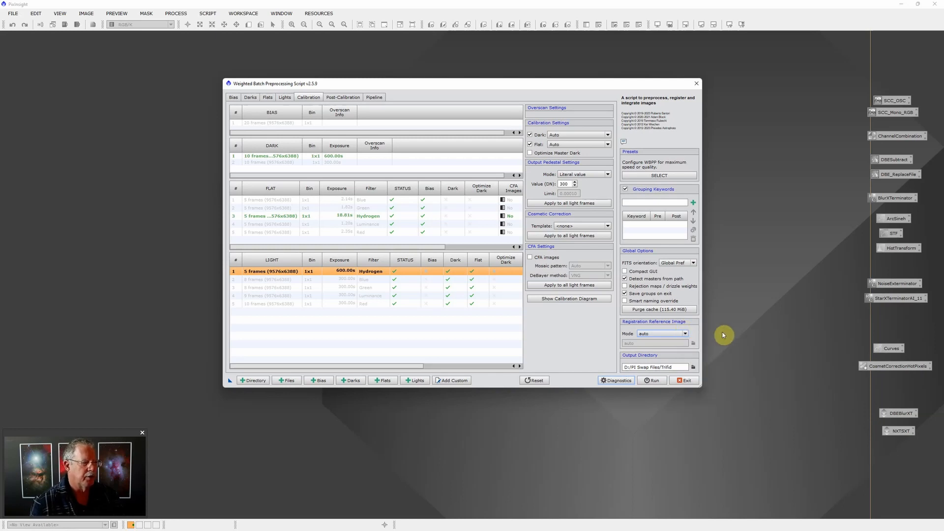
Create a folder named M82 inside PI Swap Files on the DATA (D:) drive and set it as the output directory
click(693, 368)
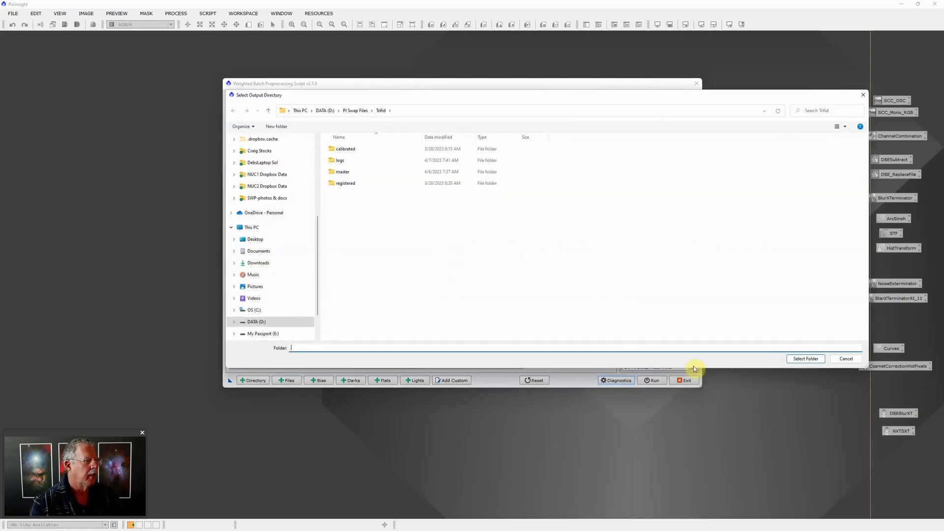
click(359, 110)
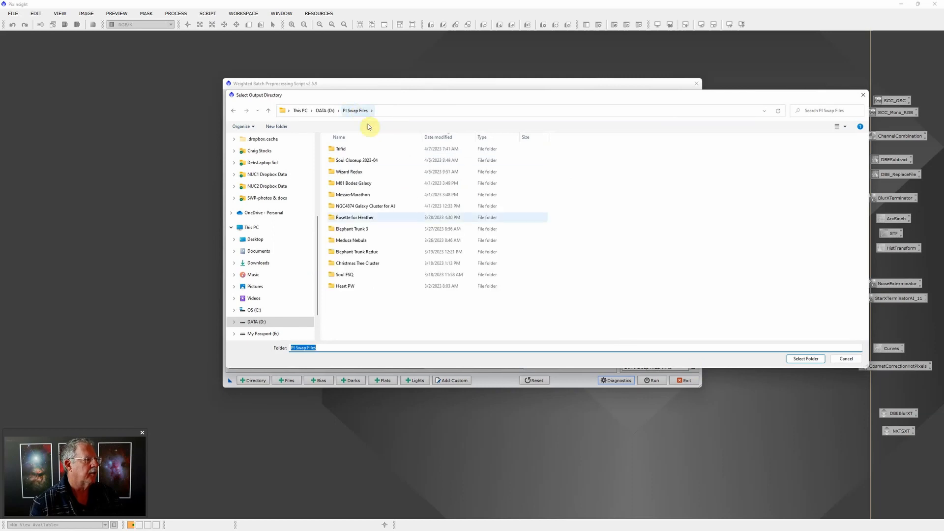
right_click(557, 306)
mouse_move(605, 393)
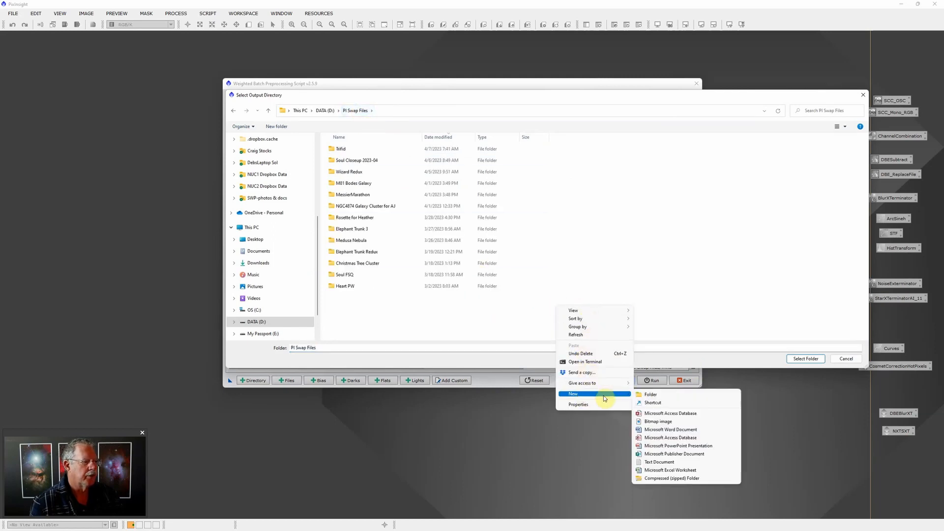
click(657, 395)
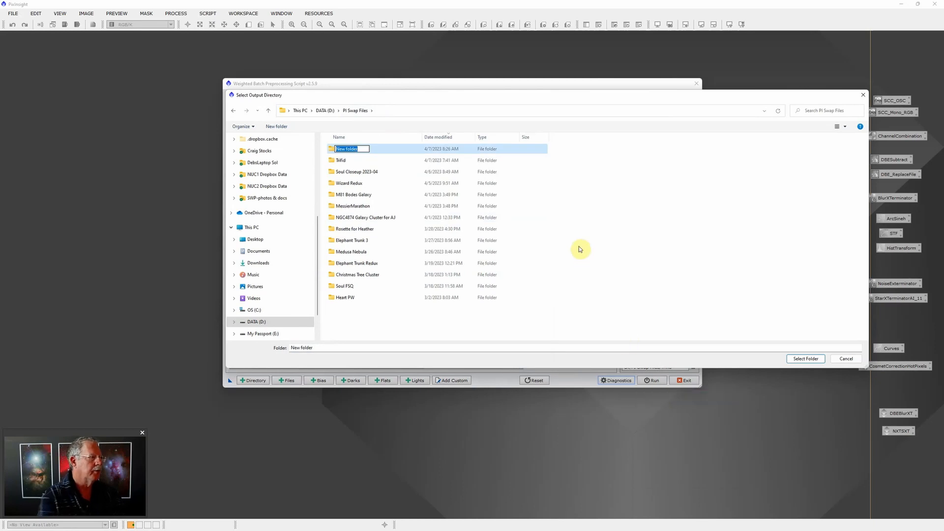
text(M82)
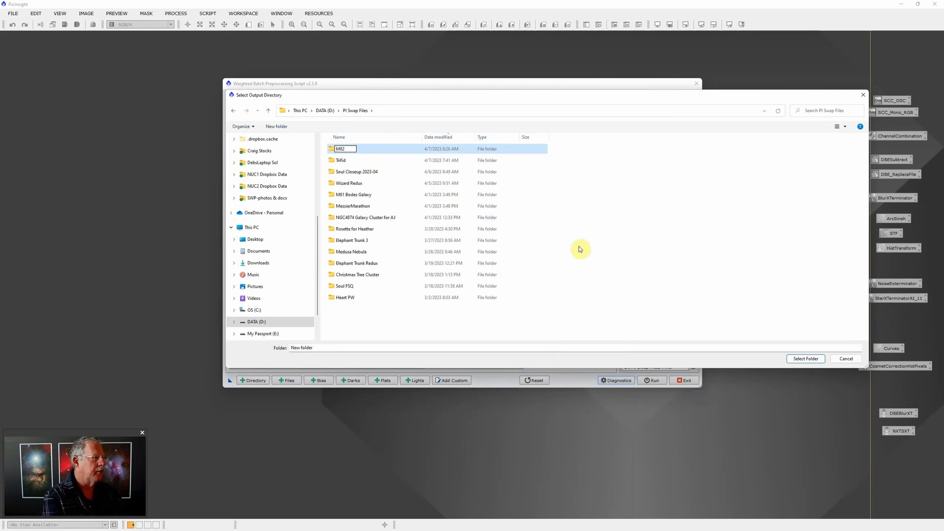
key(Return)
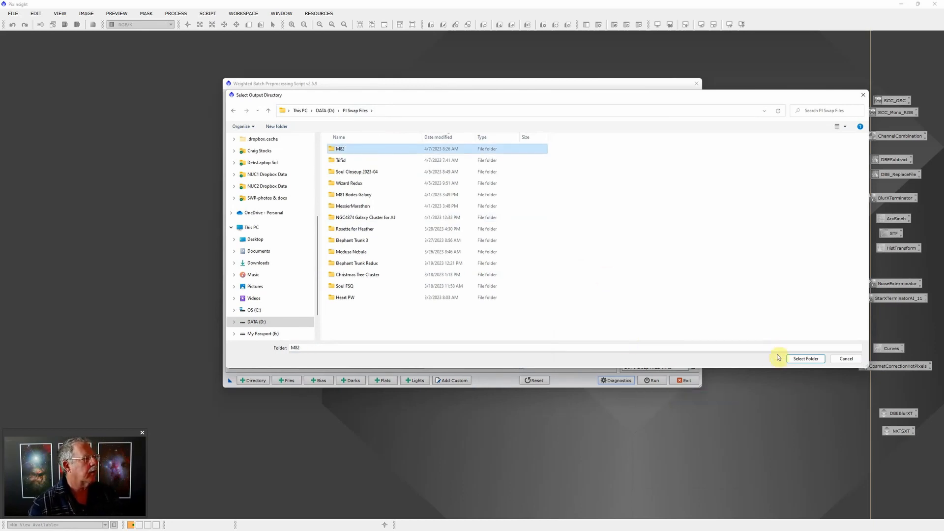
click(810, 358)
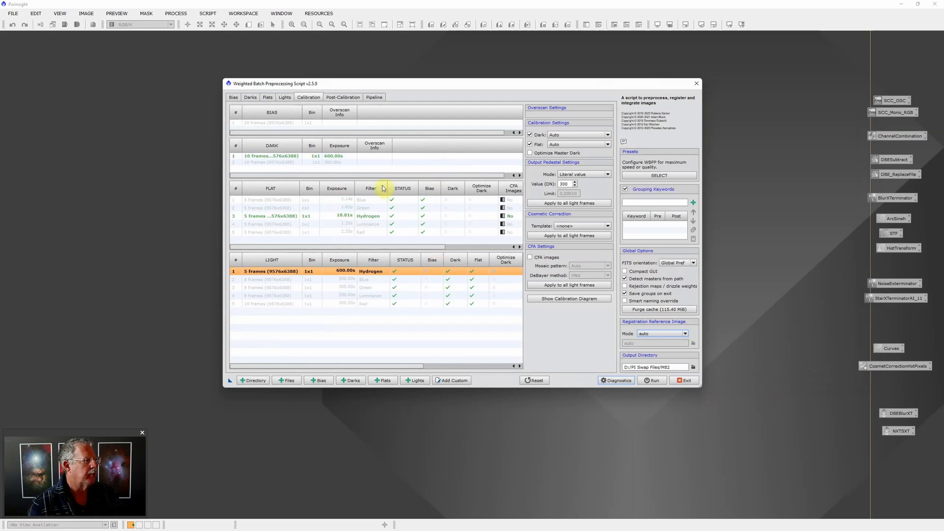
Check the post-calibration light groups, run the batch preprocessing through to completion, and exit the script
click(342, 98)
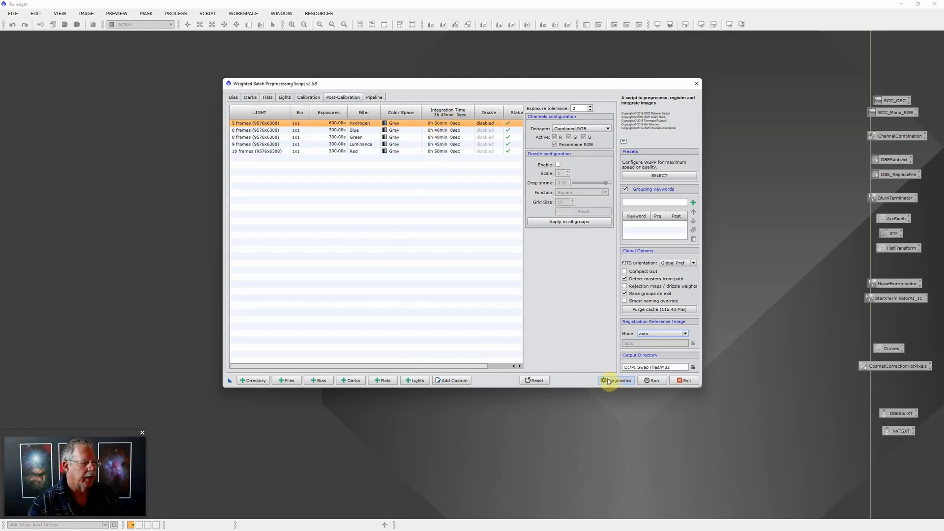
click(653, 381)
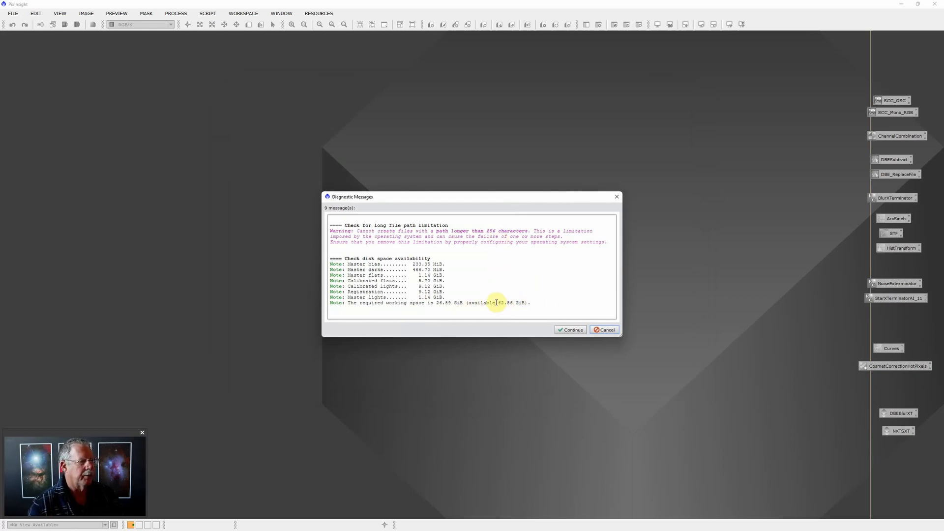
click(573, 330)
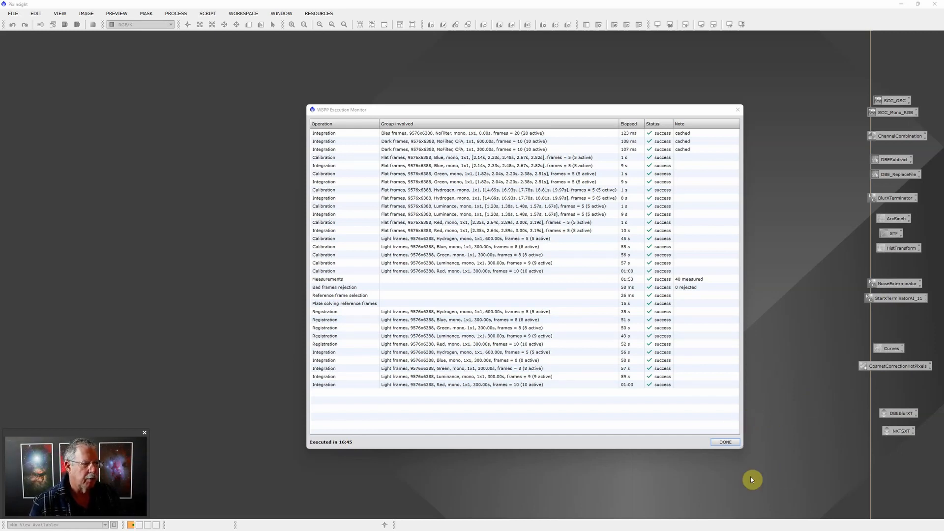
click(726, 443)
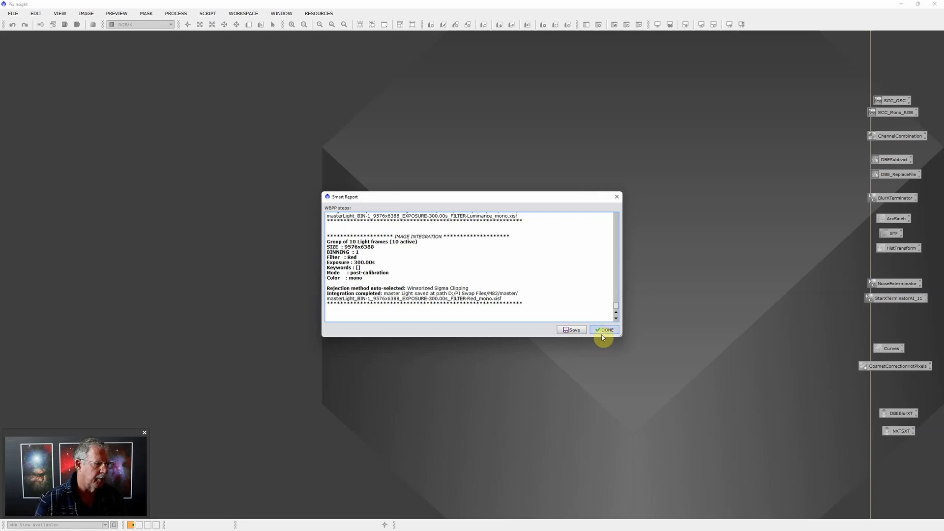
click(604, 333)
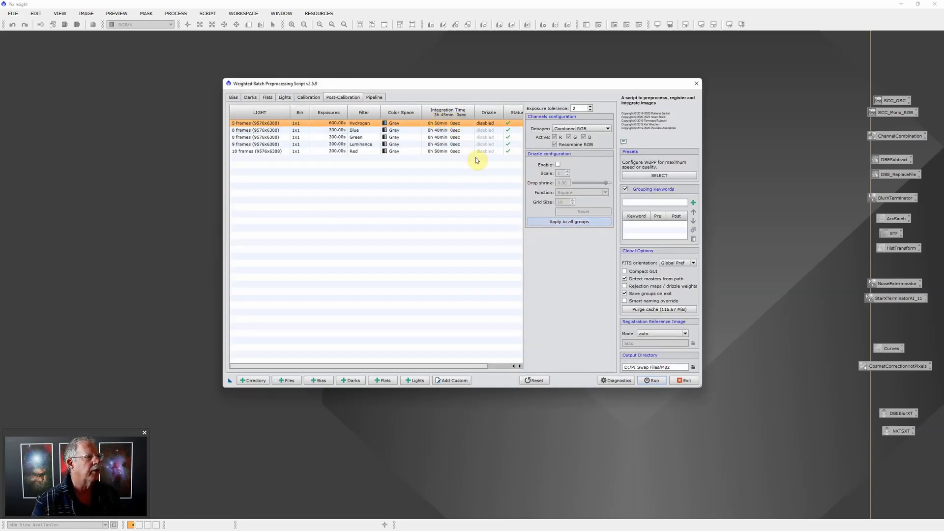
click(684, 380)
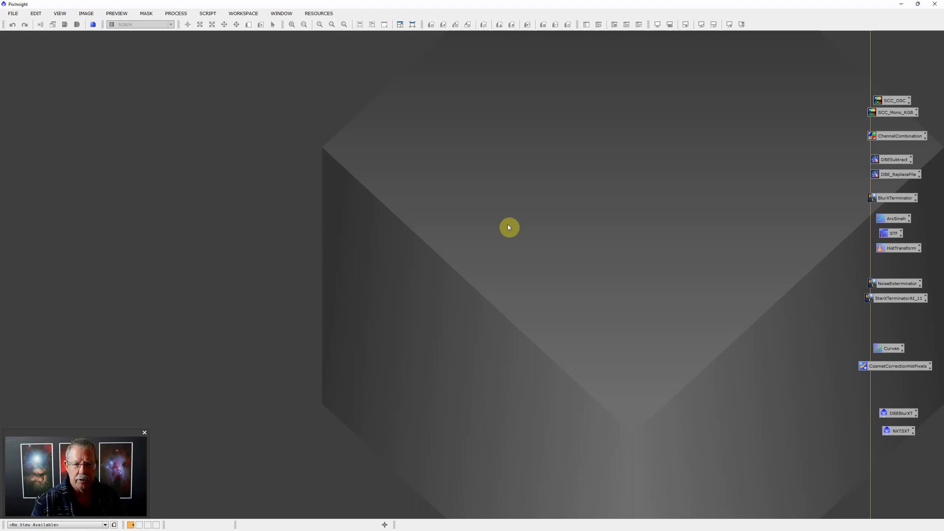
Browse for image files to open in the master subfolder of M82 under PI Swap Files
double_click(619, 213)
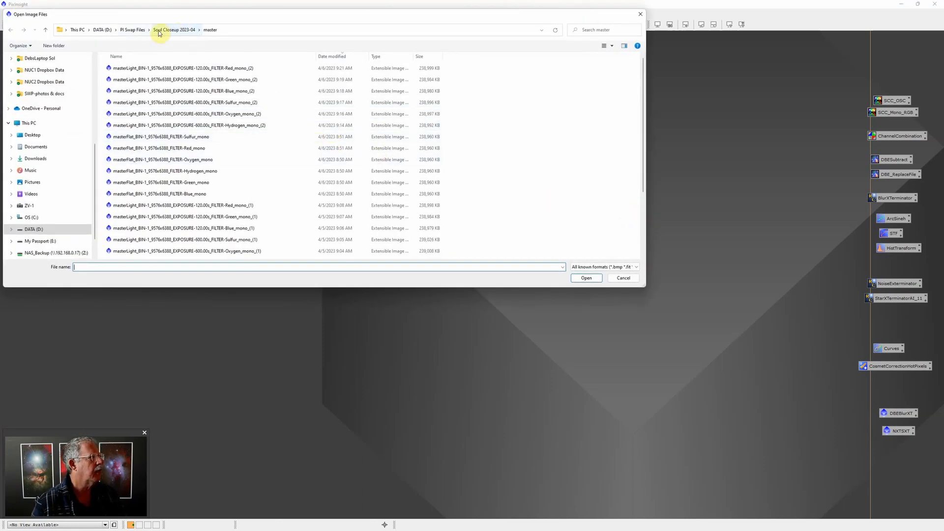
click(140, 30)
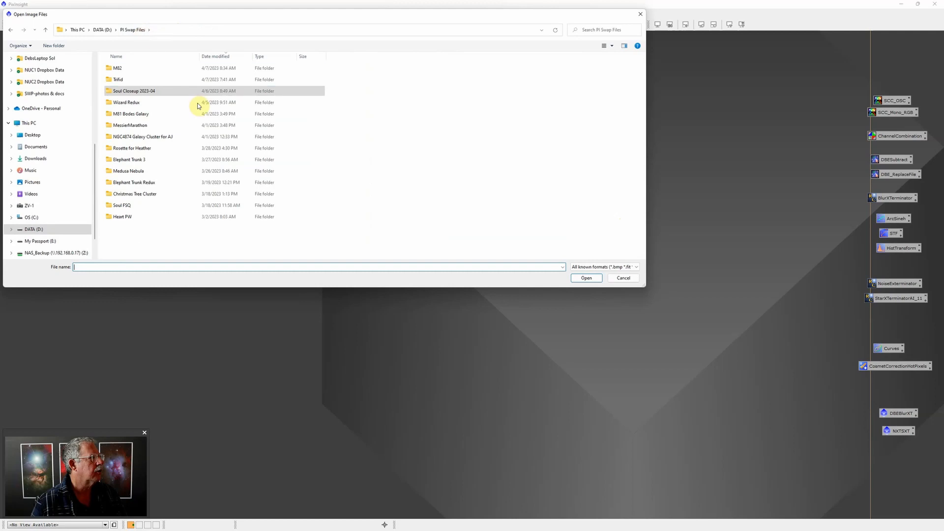
click(146, 68)
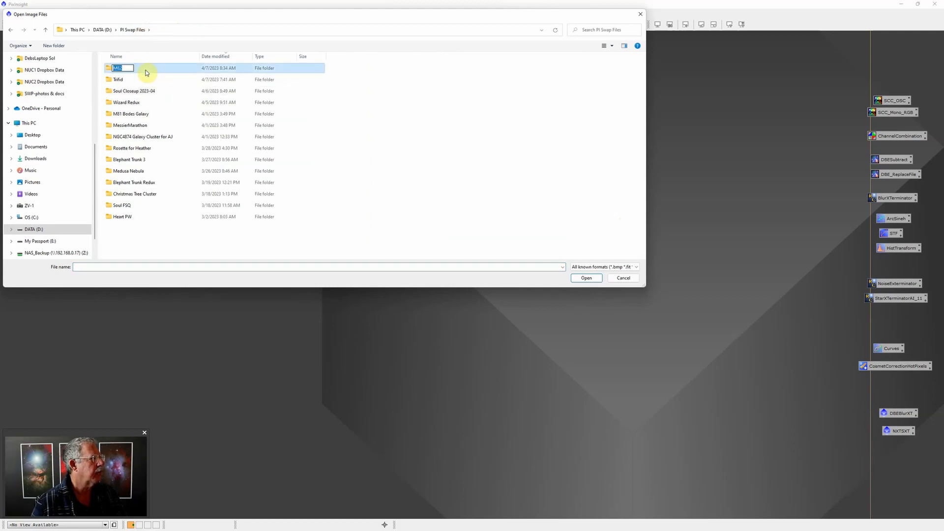
double_click(160, 68)
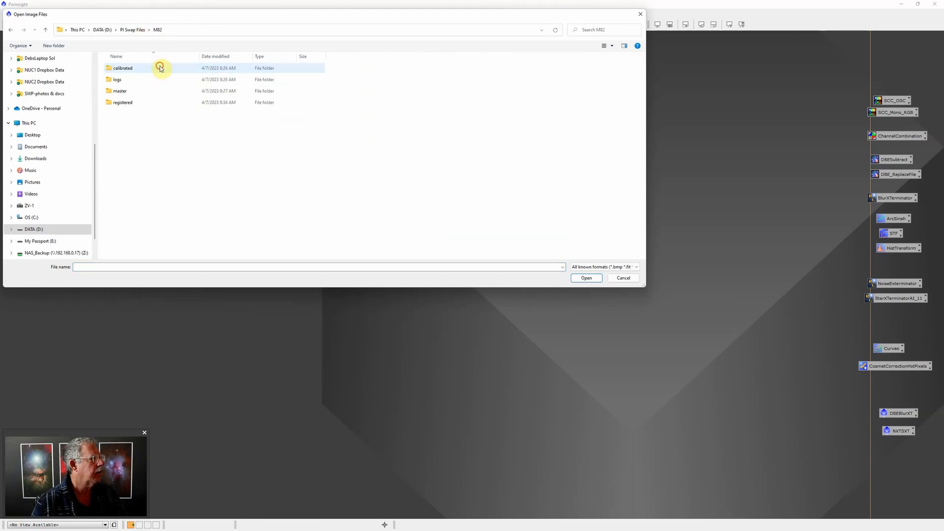
double_click(135, 91)
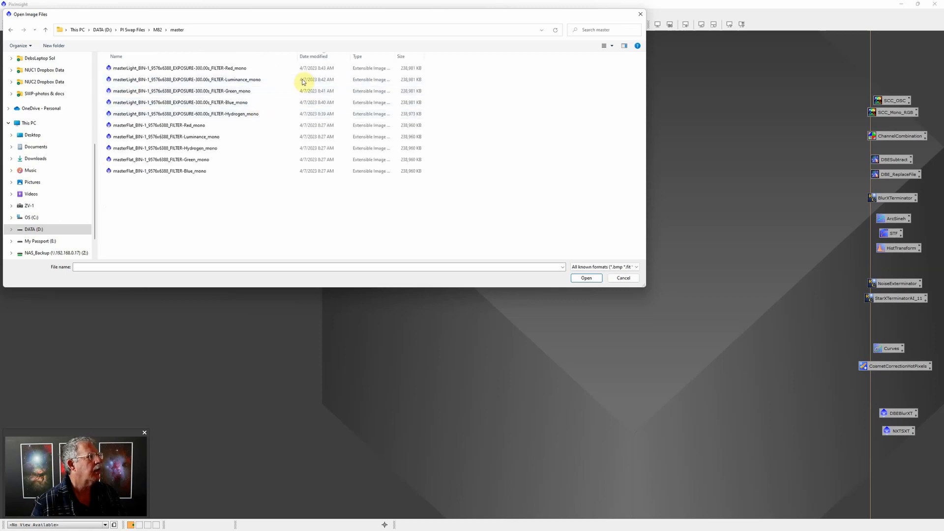
click(317, 60)
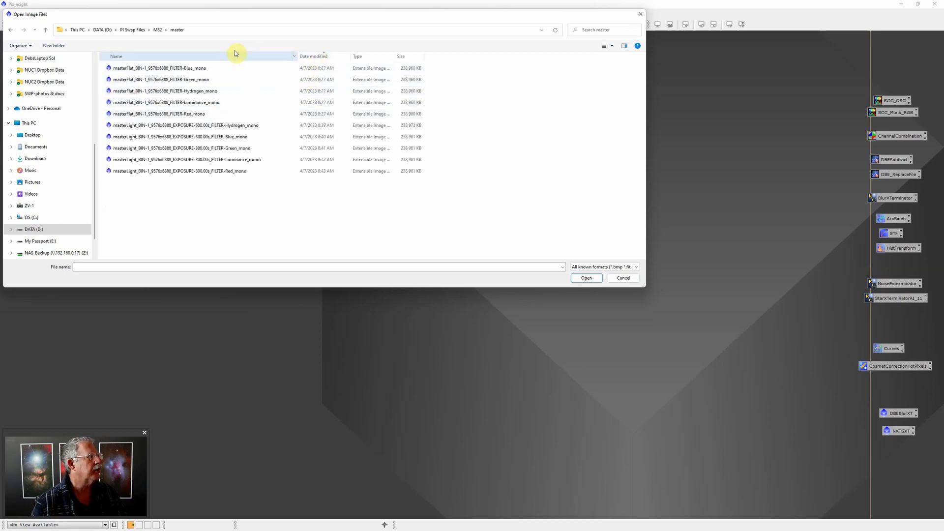
click(208, 70)
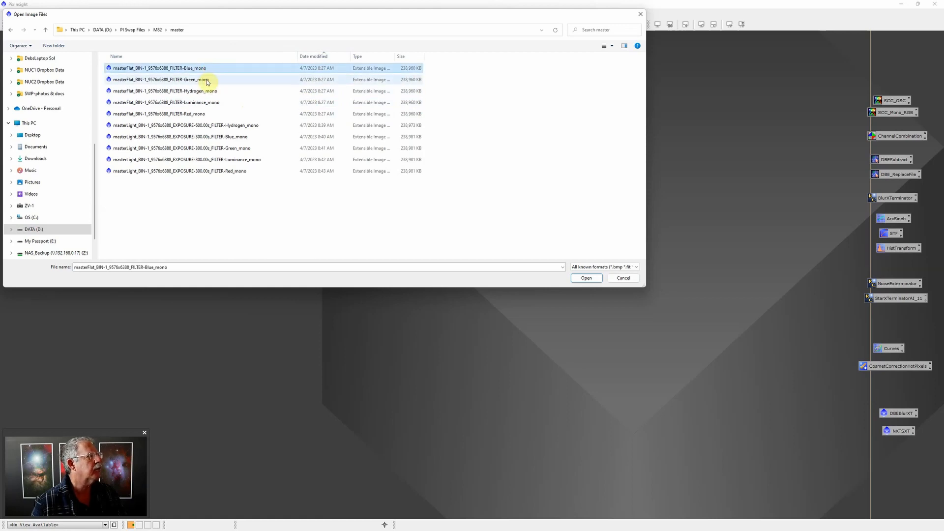
ctrl+click(208, 80)
ctrl+click(210, 115)
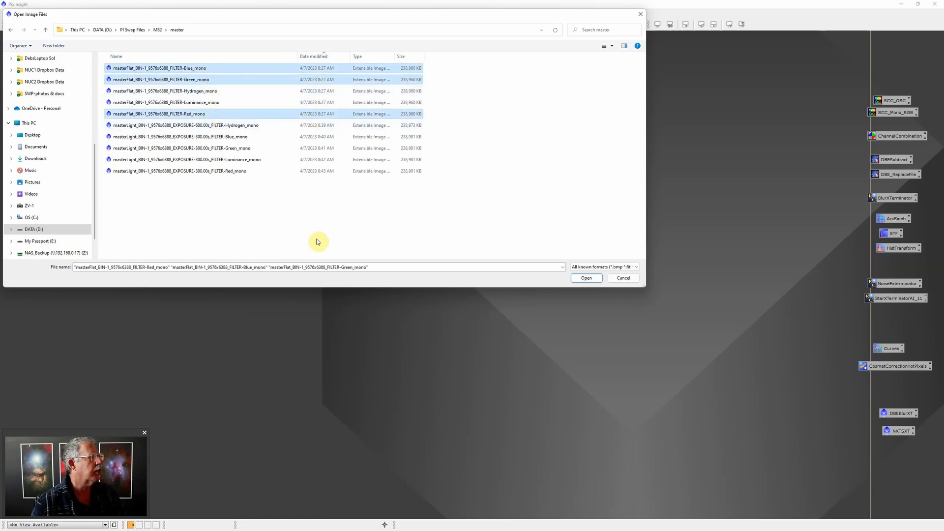
click(587, 278)
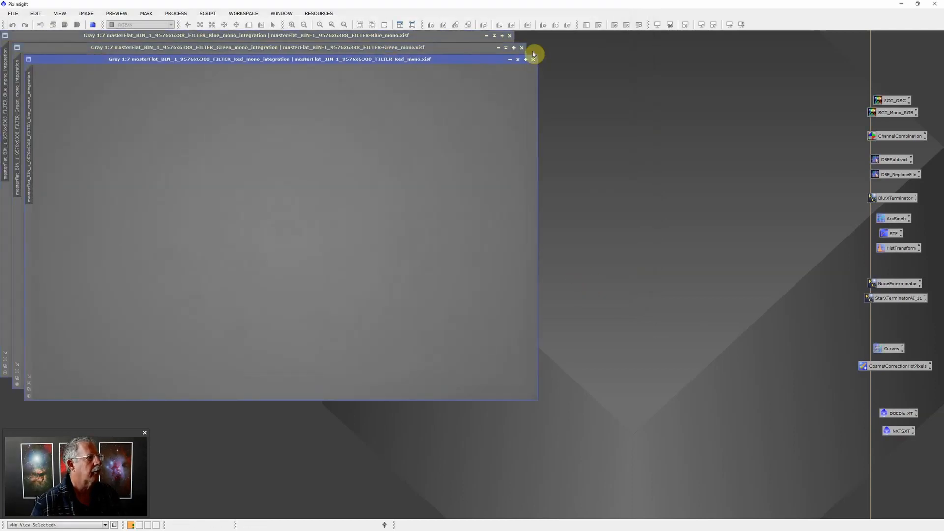
click(512, 36)
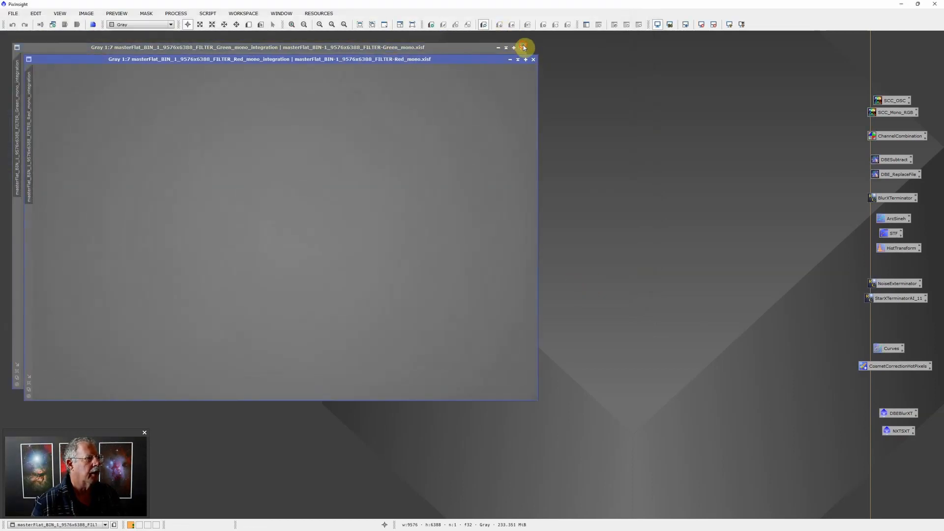
click(522, 47)
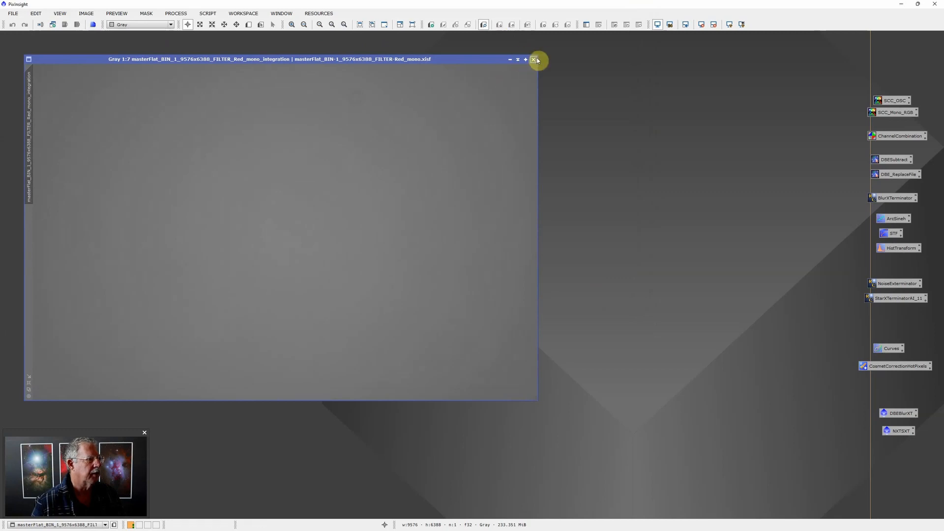
click(534, 59)
Open the 300-second red, green and blue master lights from the M82 master folder
double_click(416, 143)
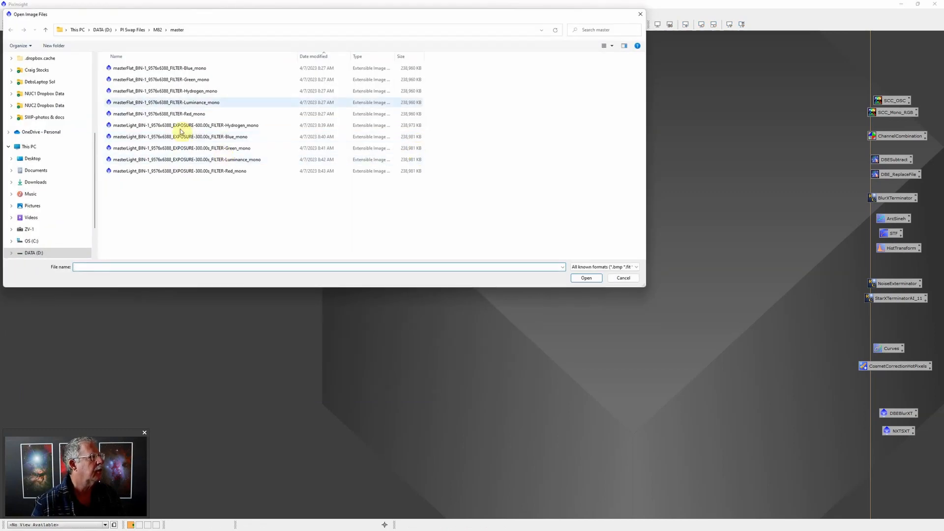
click(306, 57)
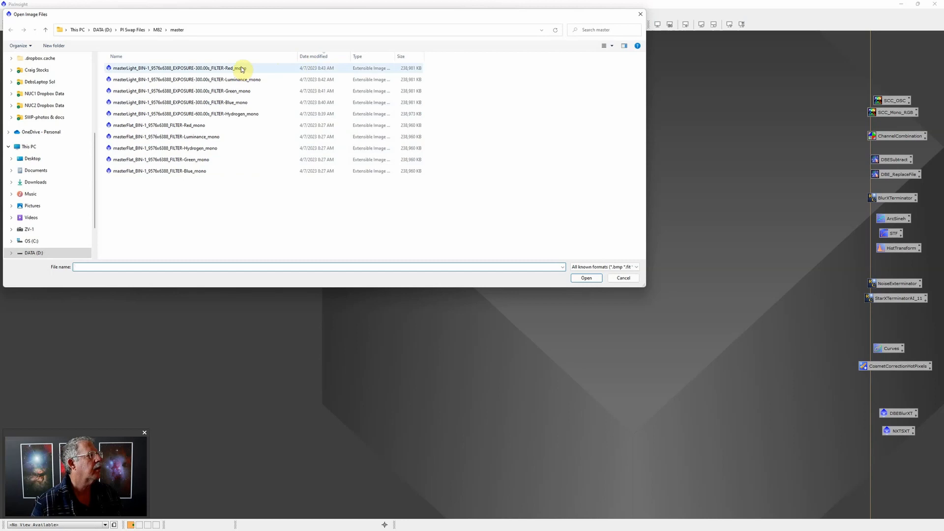
click(242, 70)
ctrl+click(242, 92)
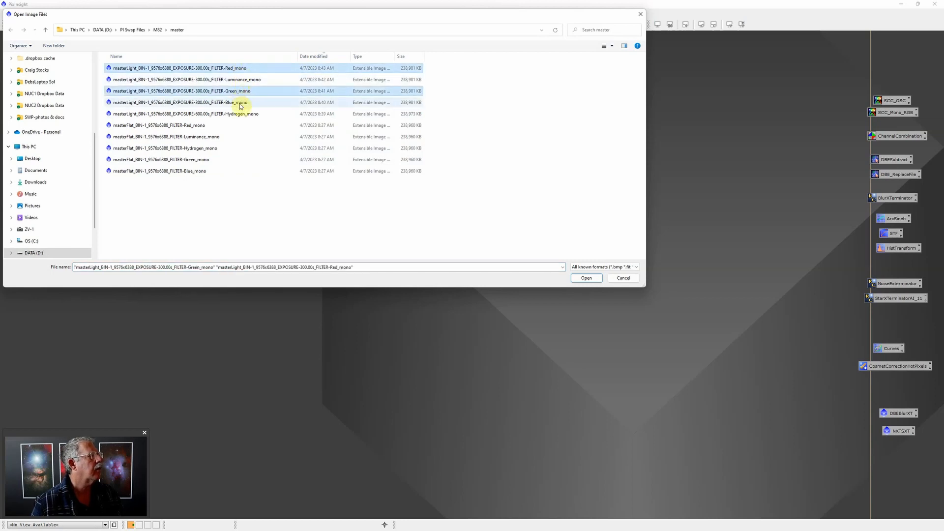
ctrl+click(241, 103)
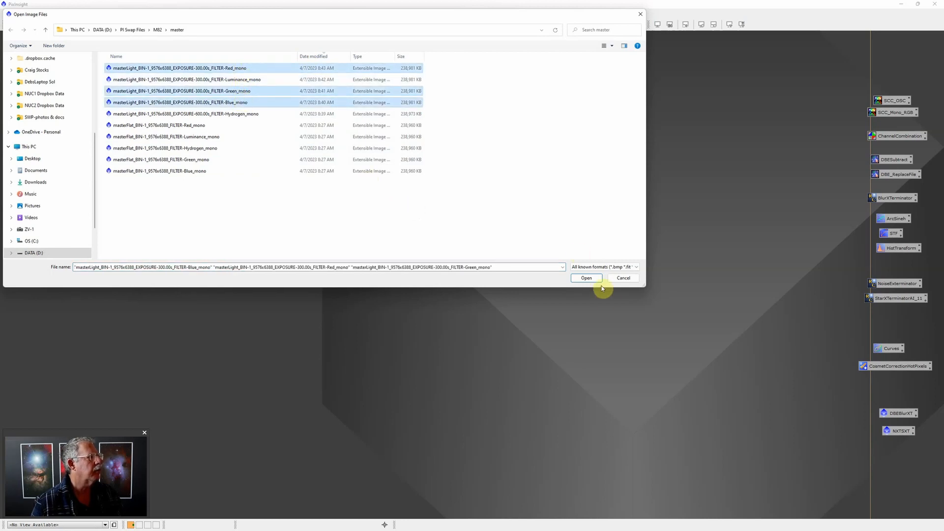
click(586, 277)
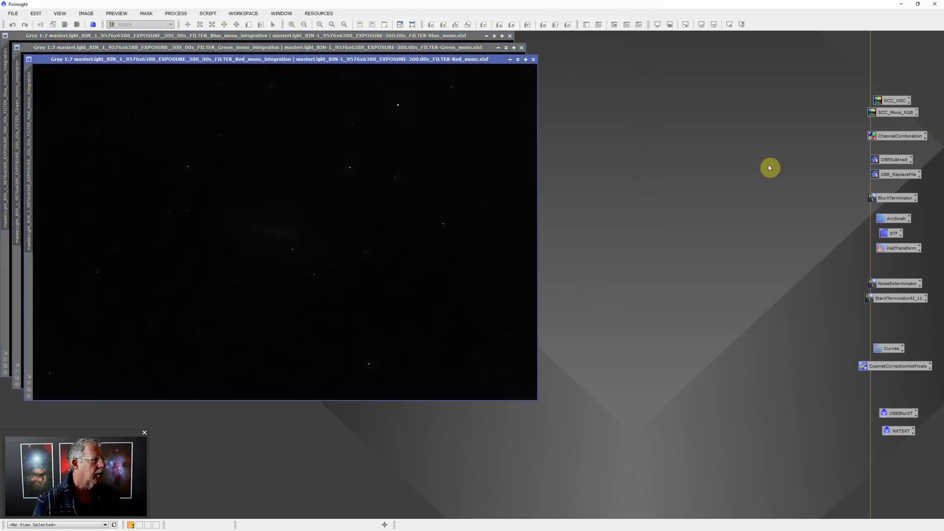
Combine the red, green and blue master lights into a new RGB image with ChannelCombination, matching each to its channel
double_click(904, 137)
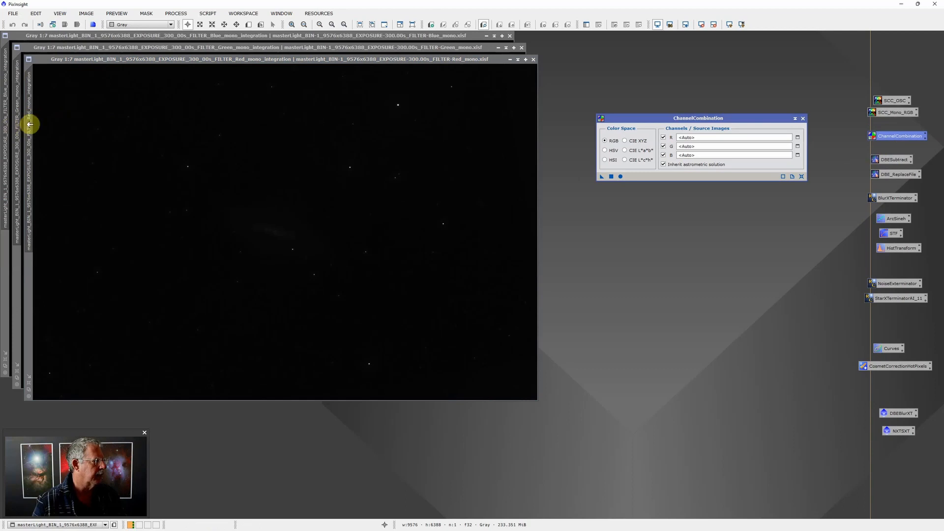
drag(29, 118, 695, 142)
drag(19, 134, 691, 147)
drag(7, 130, 726, 154)
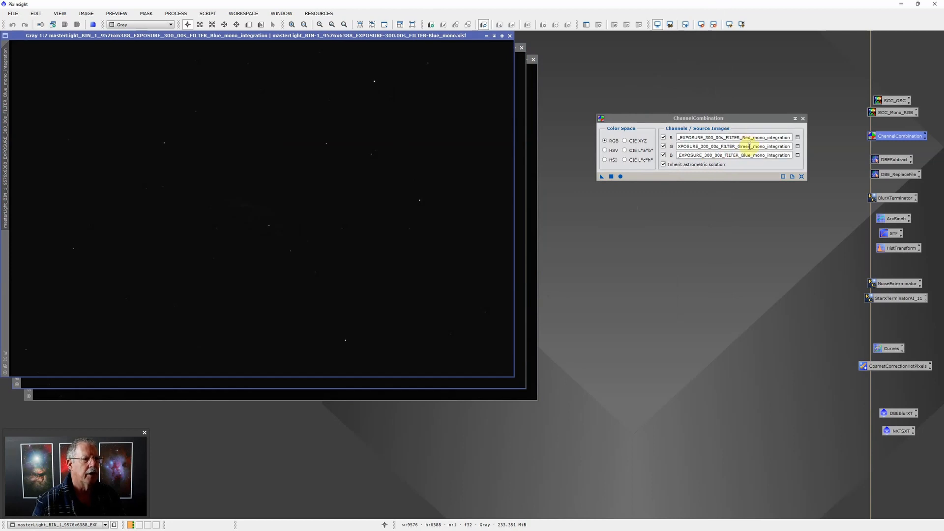
click(620, 177)
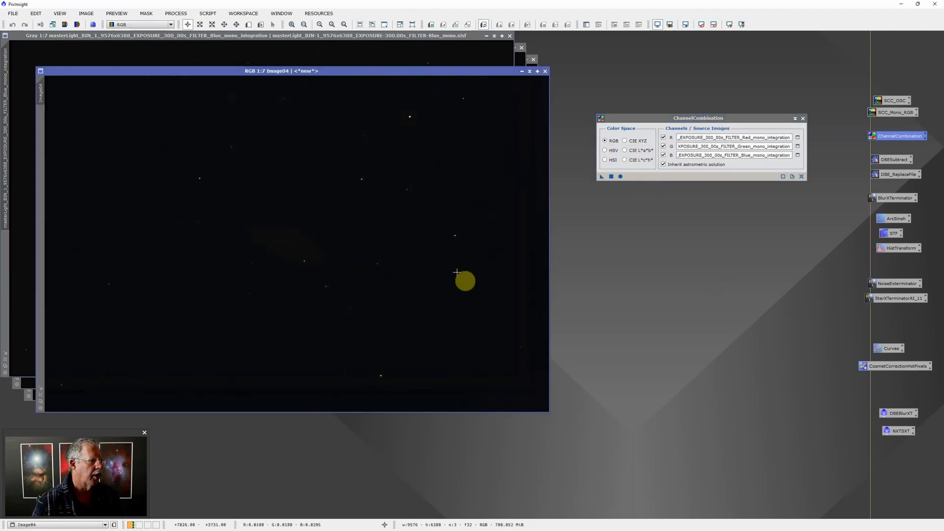
click(804, 119)
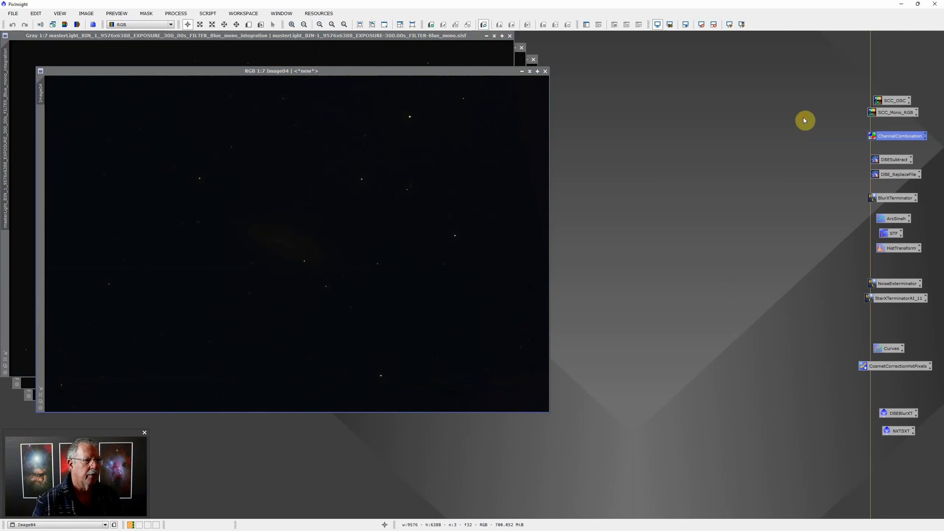
Close the three mono master lights and apply an auto-stretch to the display of the combined RGB image
click(510, 35)
click(521, 47)
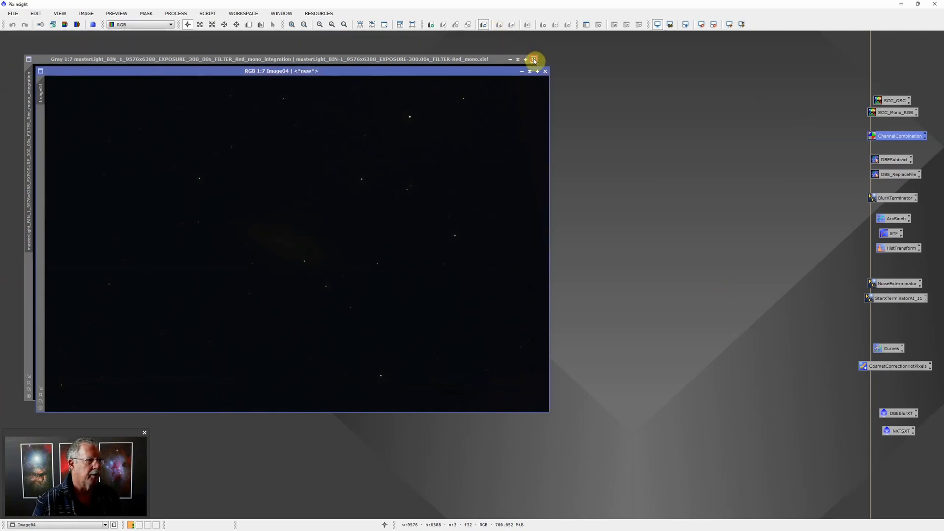
click(534, 59)
click(729, 24)
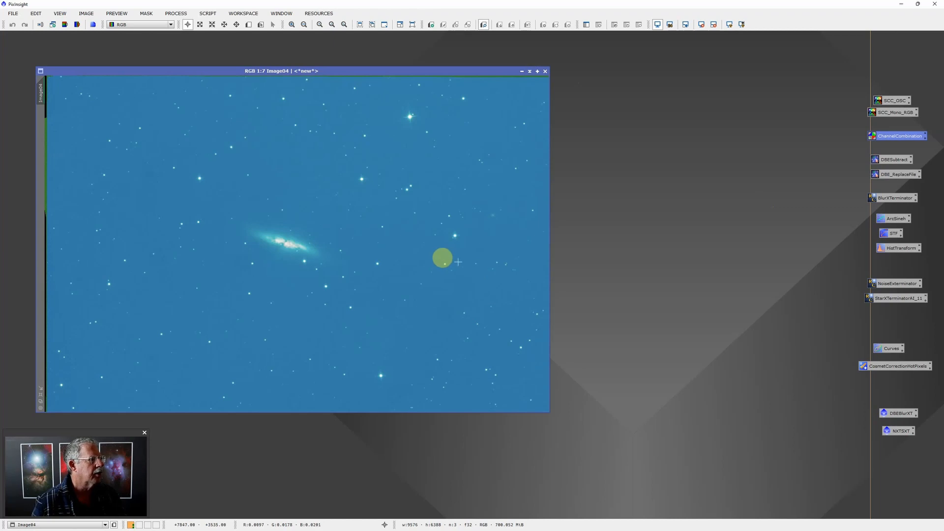
Run the saved DBESubtract background extraction on the combined RGB image, end its session and refresh the display auto-stretch
double_click(895, 161)
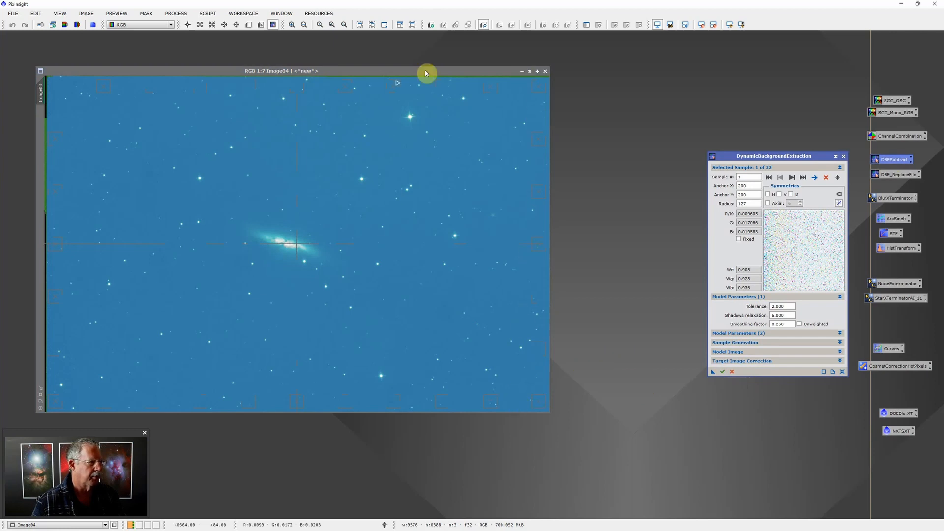
click(723, 371)
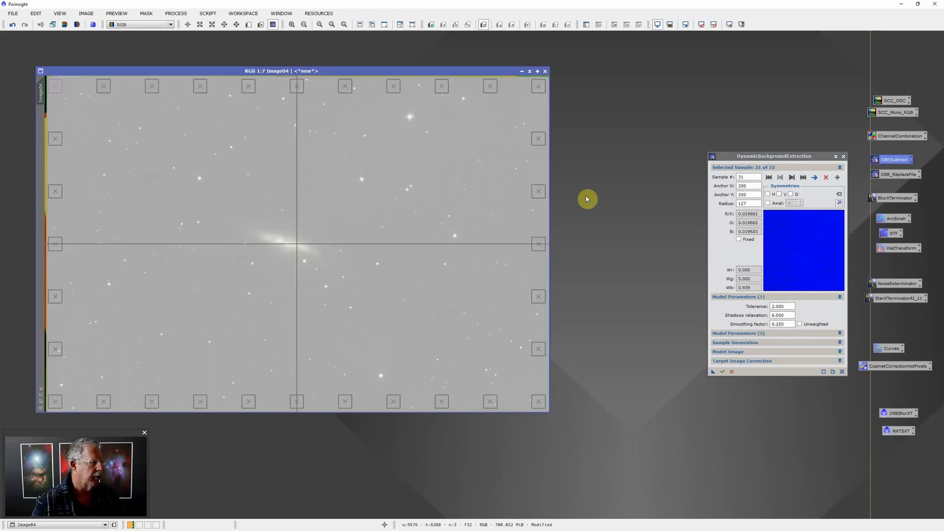
click(844, 156)
click(471, 280)
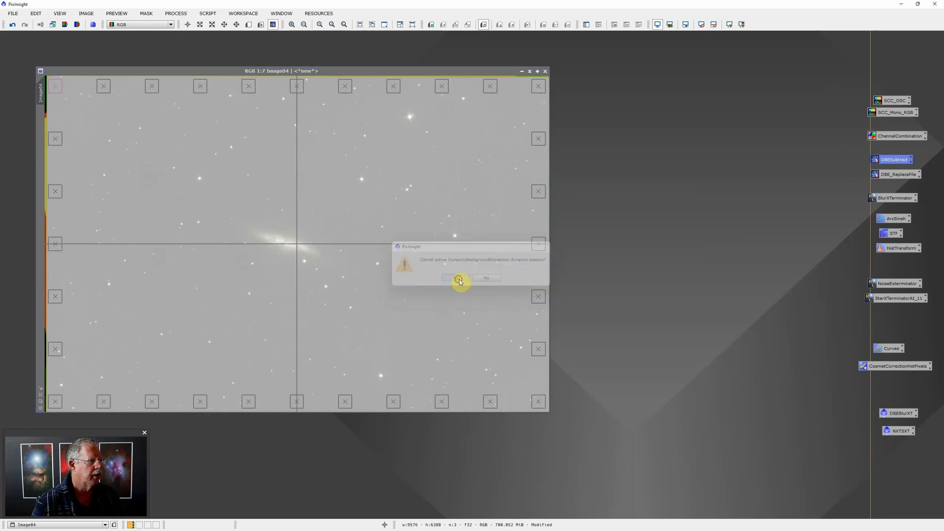
click(730, 25)
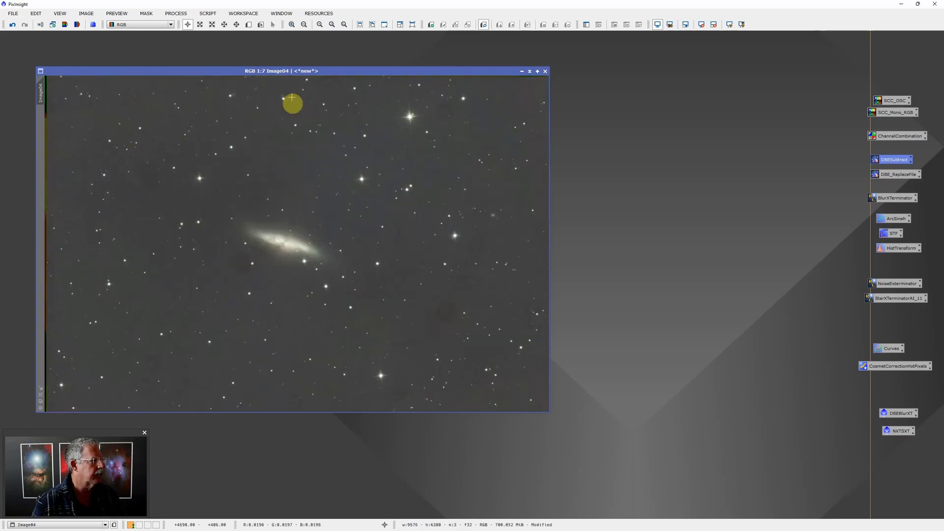
Color-calibrate the combined RGB image with the saved SCC_Mono_RGB settings and dismiss the white balance graphs
drag(315, 73, 437, 77)
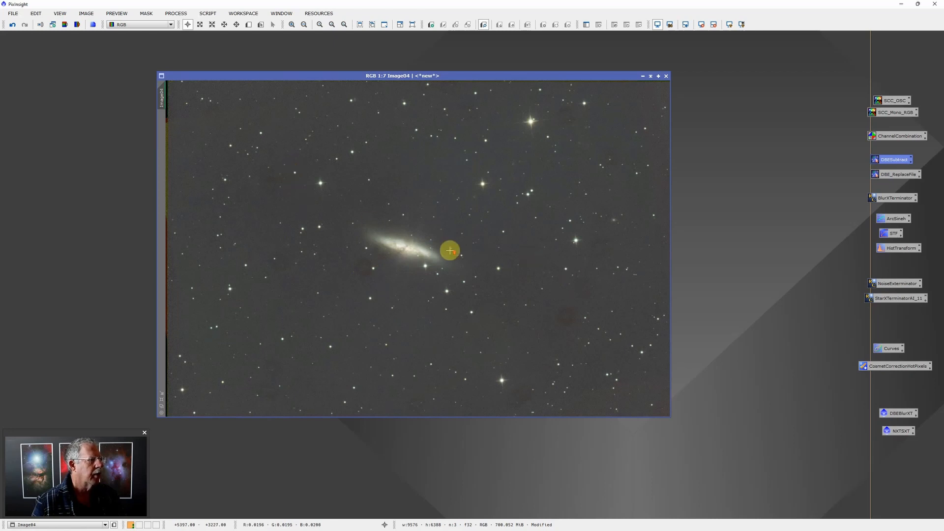
scroll(450, 250, up, 4)
scroll(450, 250, down, 4)
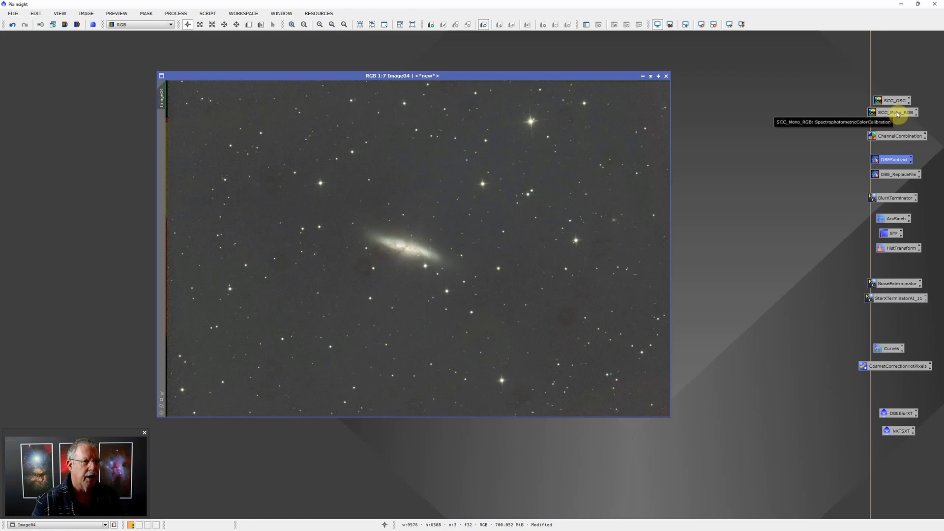
drag(897, 114, 506, 217)
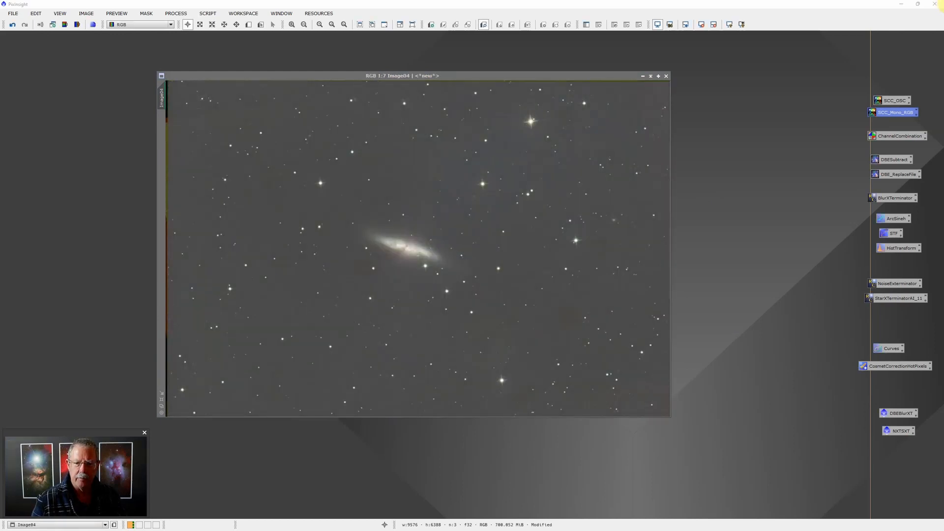
drag(753, 96, 719, 96)
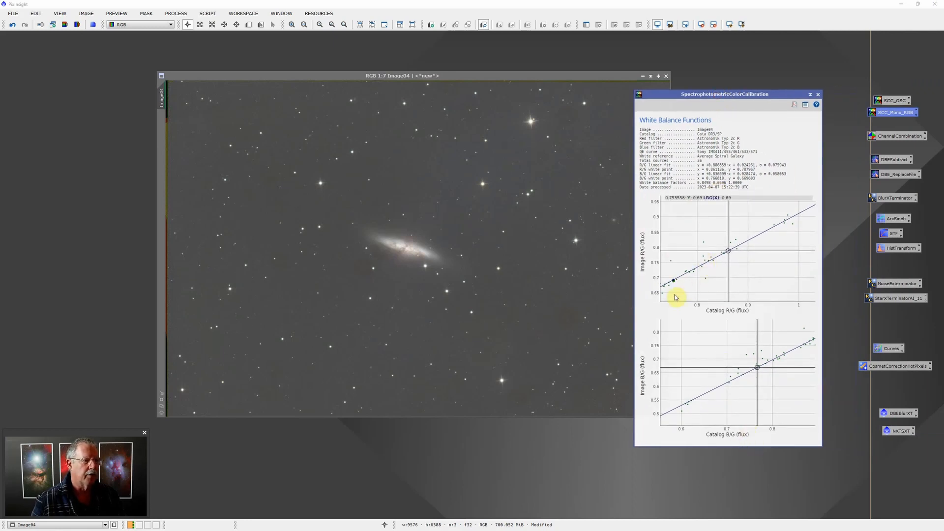
click(818, 95)
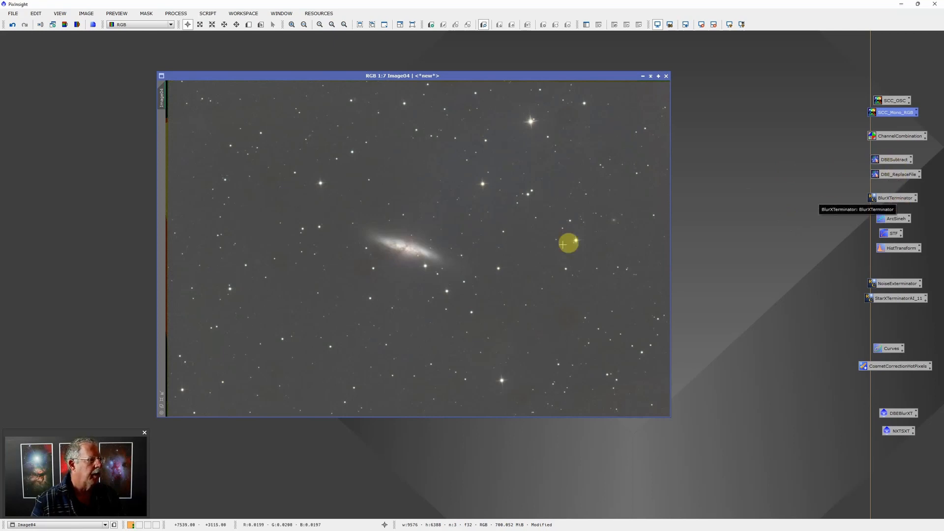
Sharpen the RGB image using BlurXTerminator with Sharpen Stars set to 0.30, and close the tool
scroll(541, 257, up, 1)
scroll(541, 257, up, 2)
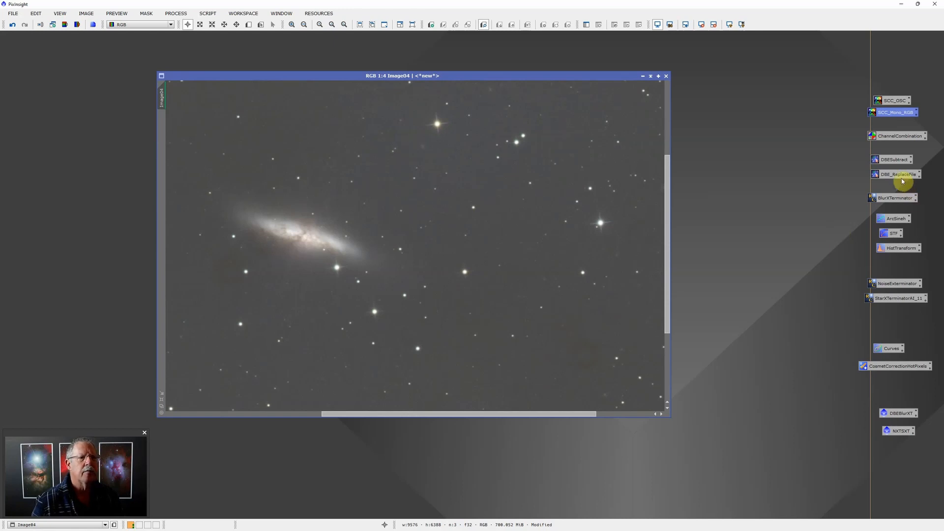
click(897, 199)
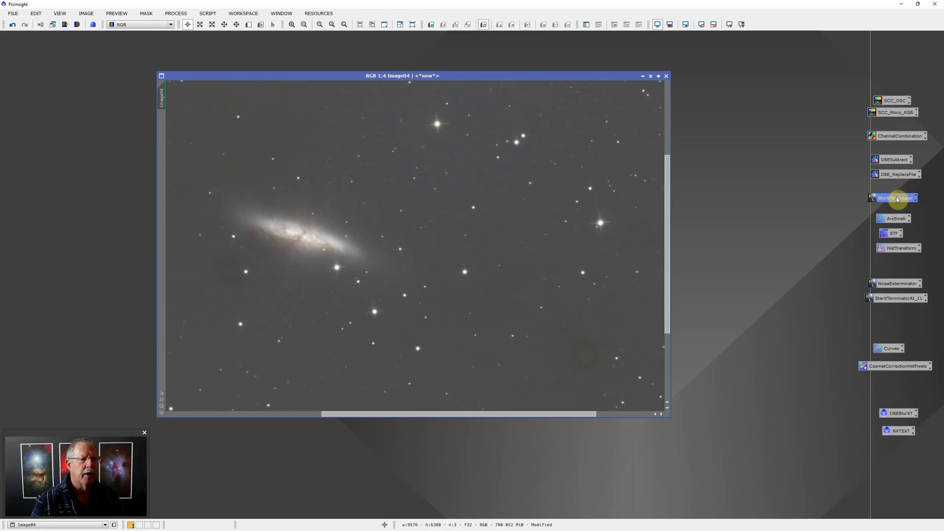
double_click(897, 199)
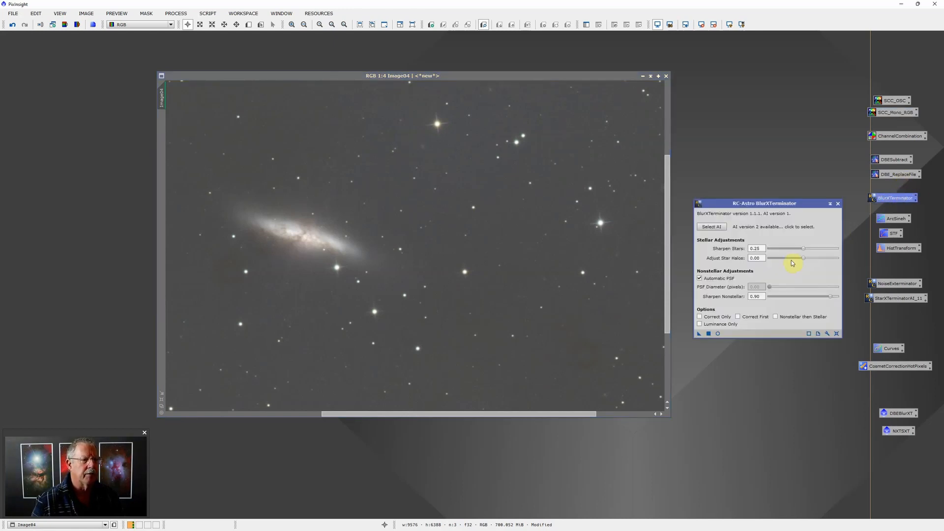
click(803, 251)
drag(803, 251, 810, 251)
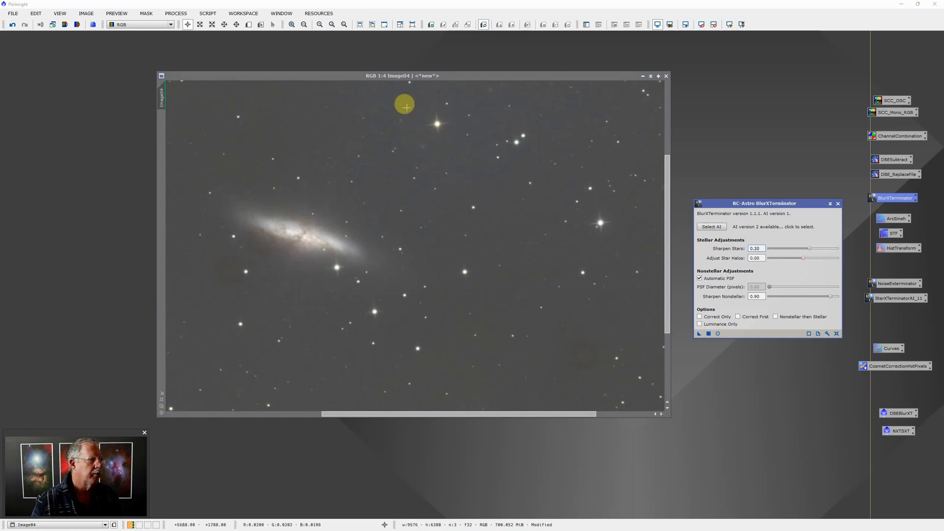
click(710, 334)
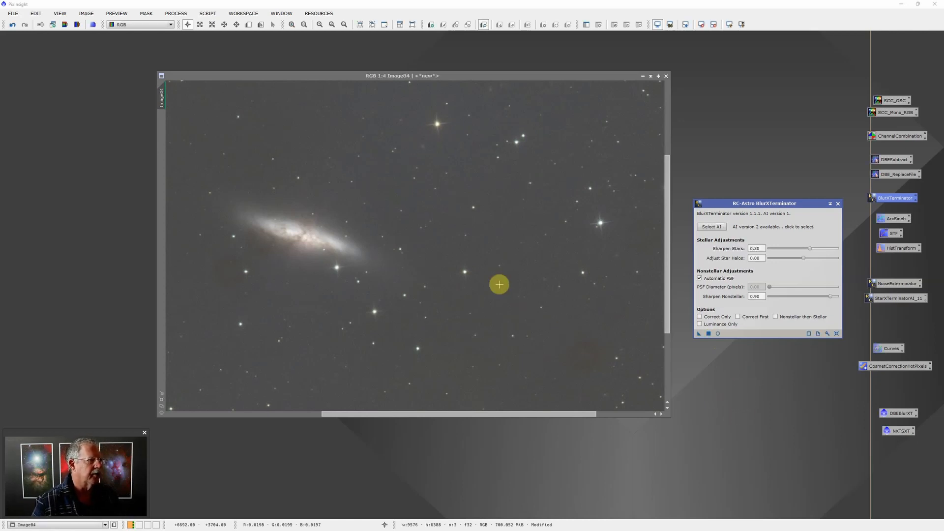
scroll(287, 260, down, 3)
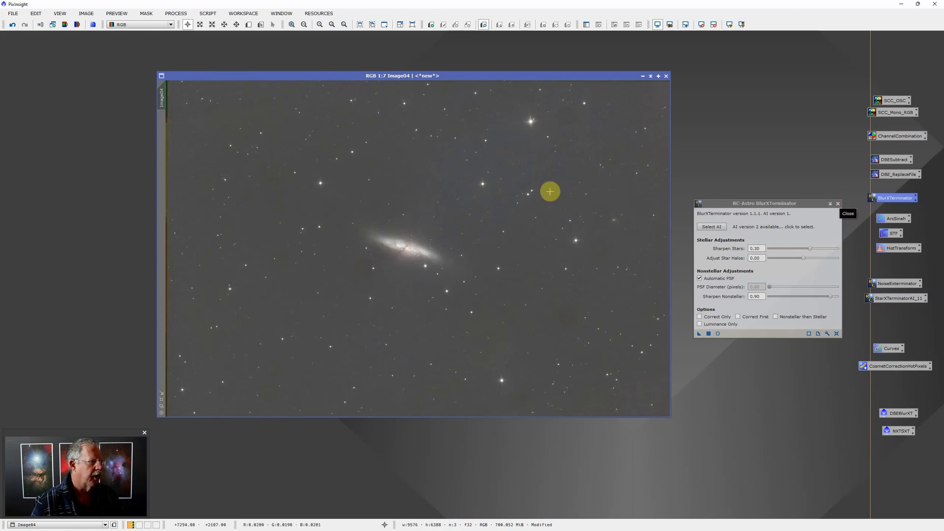
click(838, 204)
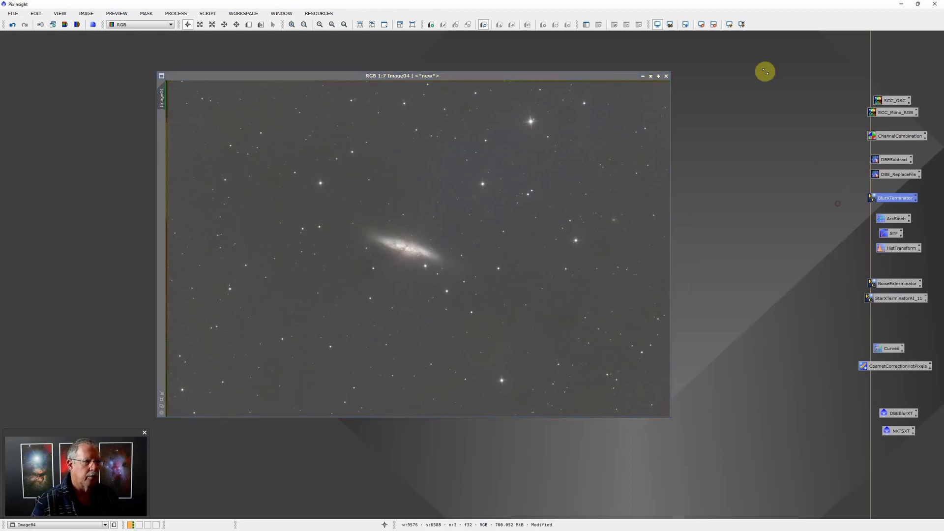
Refresh the auto-stretch of the sharpened RGB image and duplicate the image
click(731, 25)
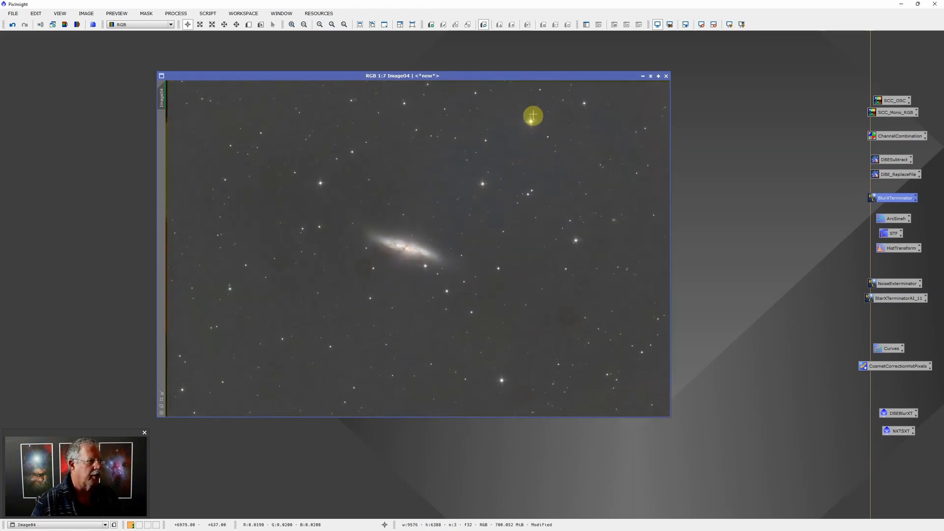
right_click(531, 196)
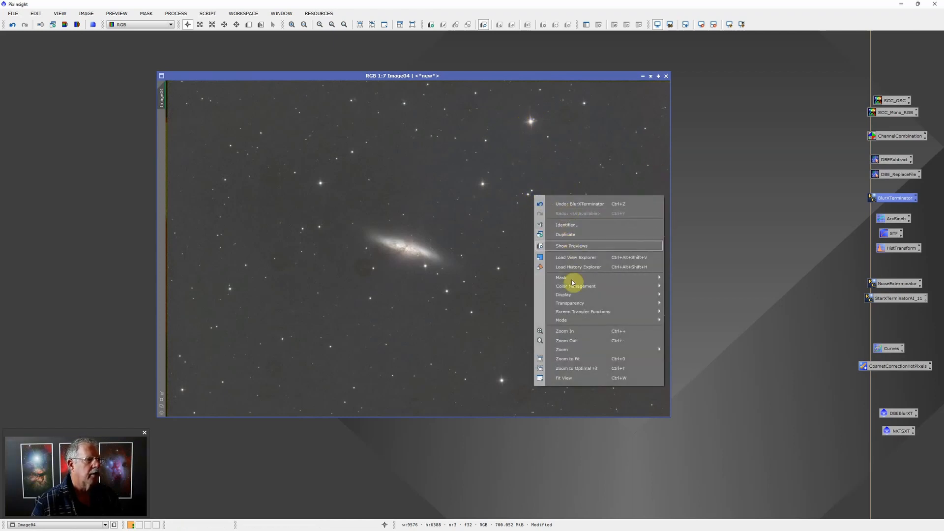
click(573, 235)
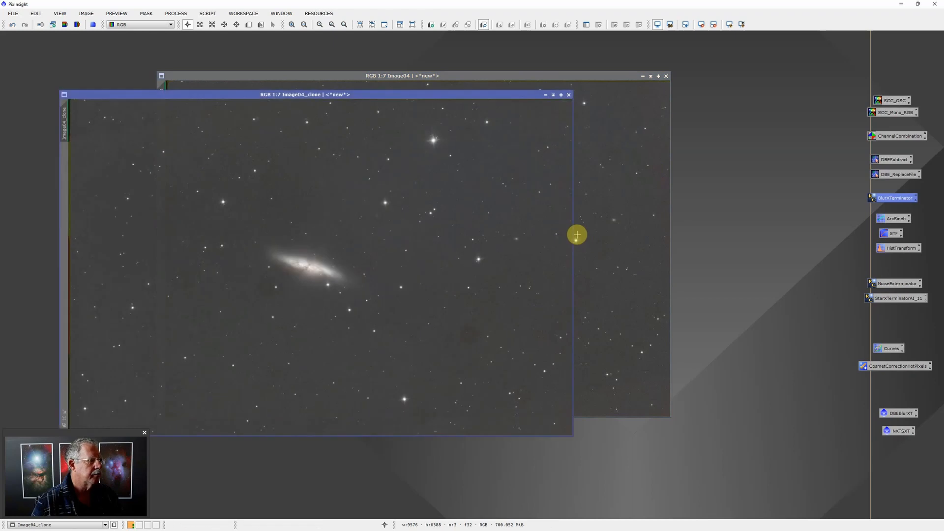
Darken the clone's background with ScreenTransferFunction, adjusting shadows to about 0.0197 and midtones to about 0.0032, with HistogramTransformation also open
double_click(894, 234)
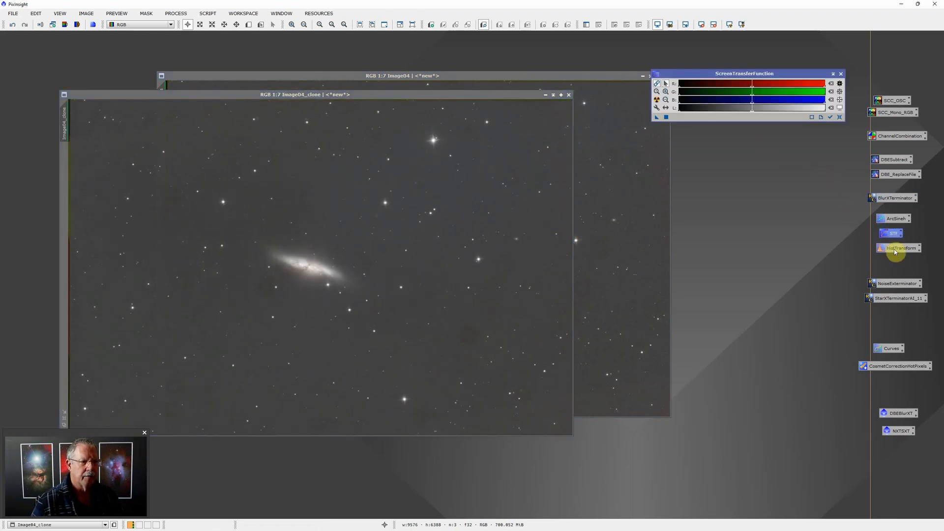
double_click(895, 249)
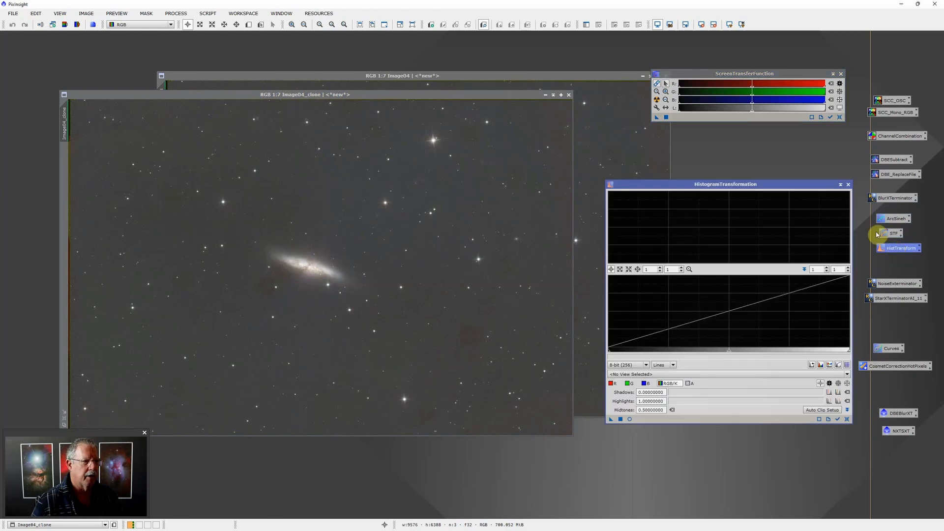
click(657, 102)
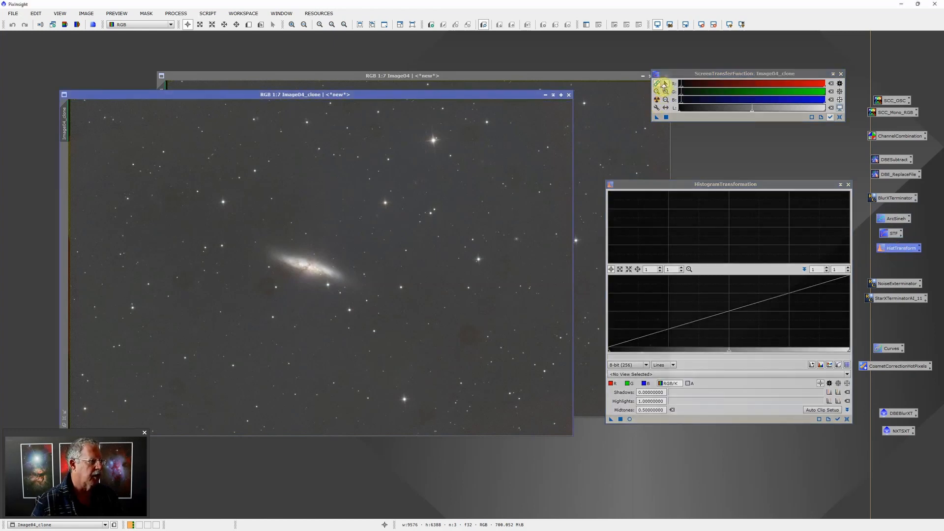
scroll(697, 87, up, 5)
scroll(761, 89, down, 1)
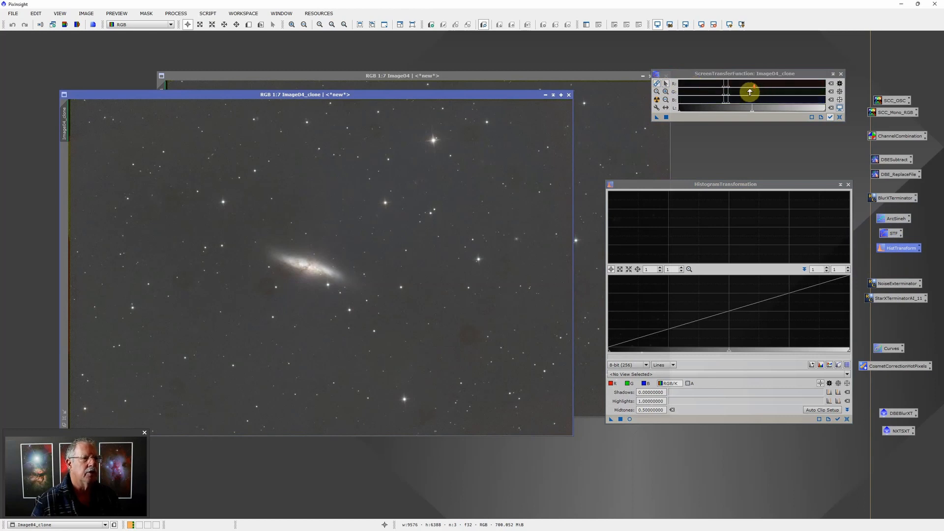
scroll(749, 91, up, 2)
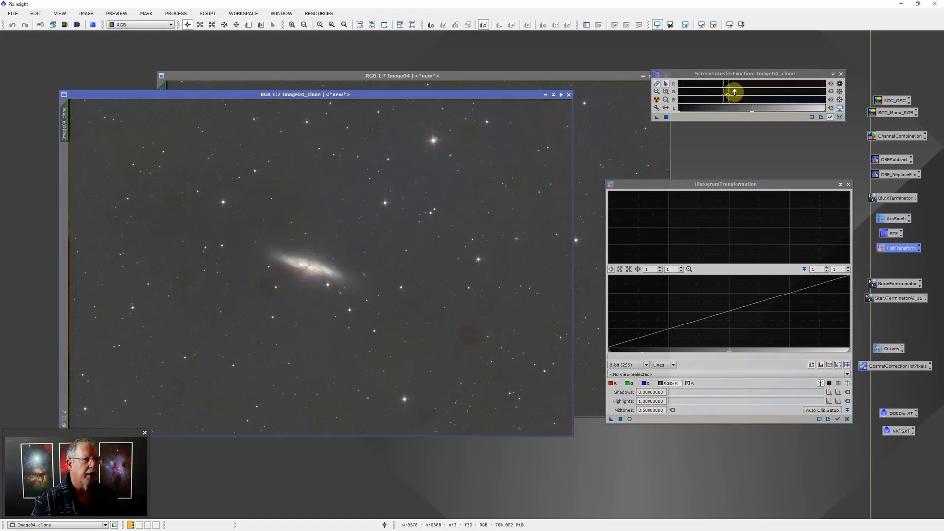
drag(729, 87, 742, 87)
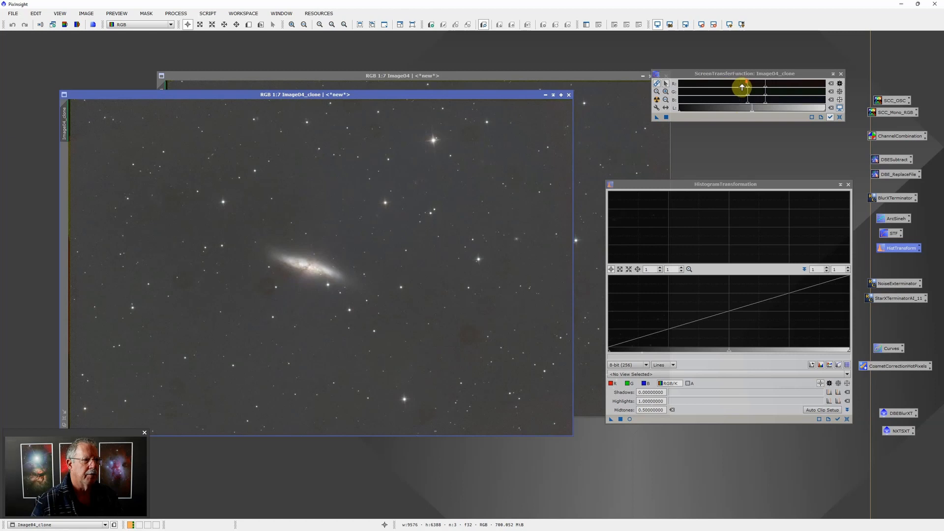
scroll(752, 85, up, 2)
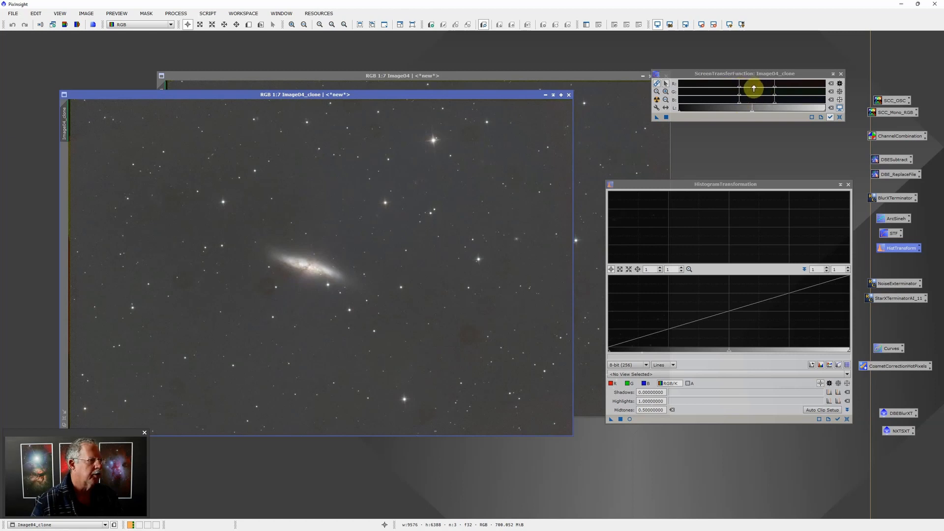
mouse_move(740, 89)
mouse_down()
mouse_move(808, 92)
mouse_move(749, 90)
mouse_up()
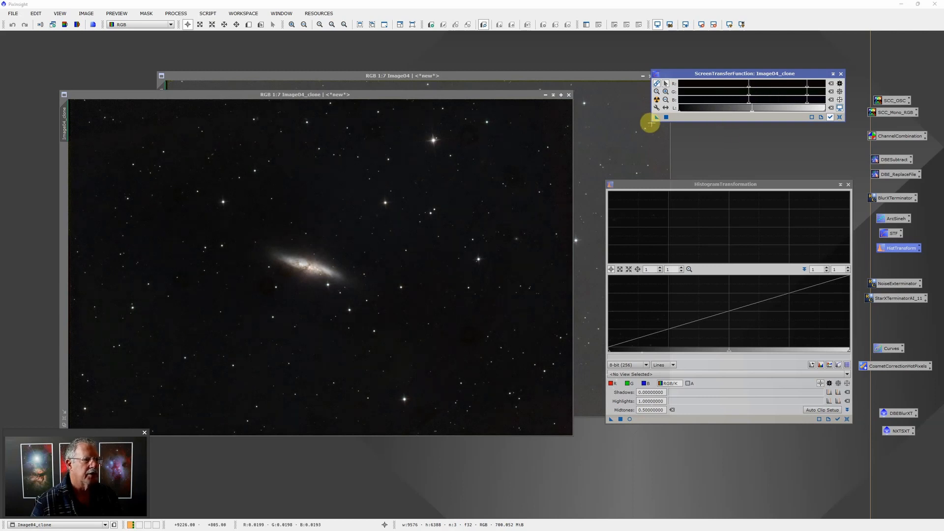
Transfer the screen stretch to HistogramTransformation, apply it permanently to the clone and turn off the display stretch
drag(657, 120, 688, 421)
drag(620, 419, 512, 291)
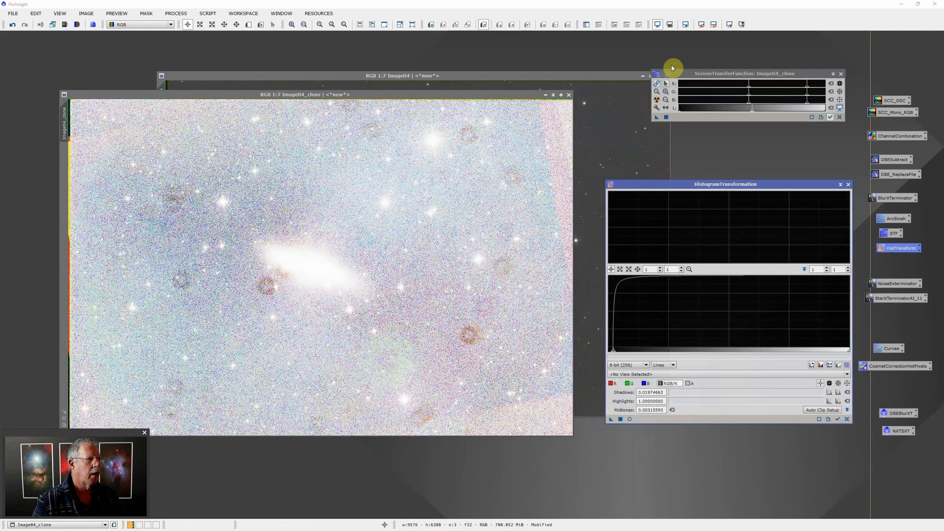
click(670, 28)
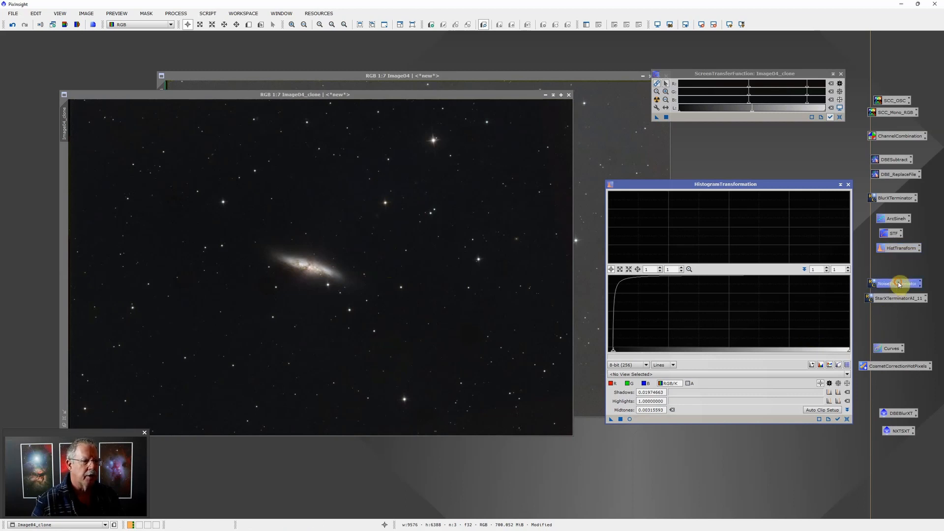
Reduce noise in the stretched clone with the saved NoiseXTerminator settings and inspect the galaxy close up
drag(898, 284, 549, 211)
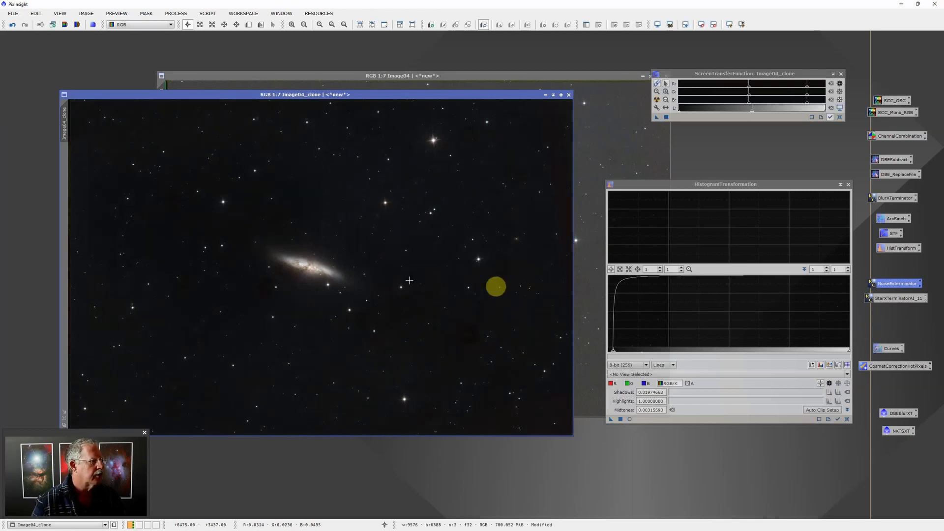
scroll(320, 272, down, 1)
scroll(326, 274, up, 5)
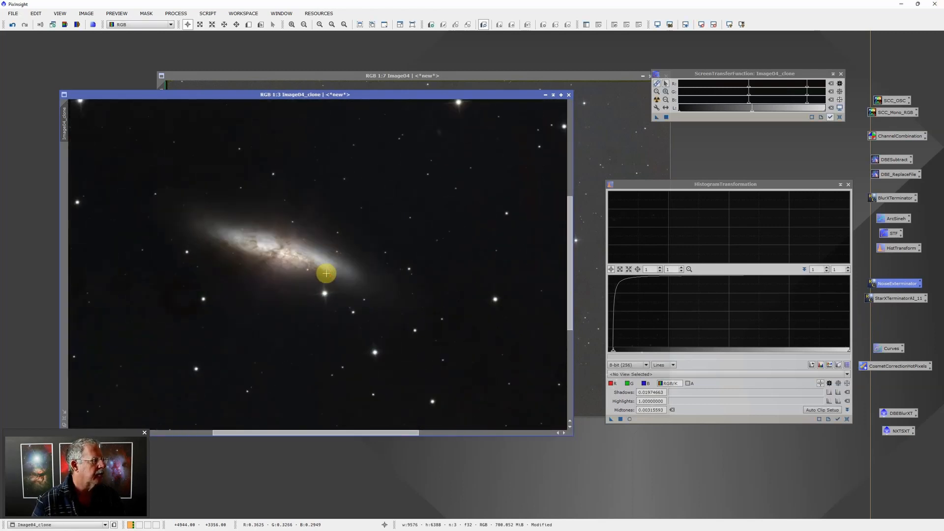
scroll(360, 252, down, 3)
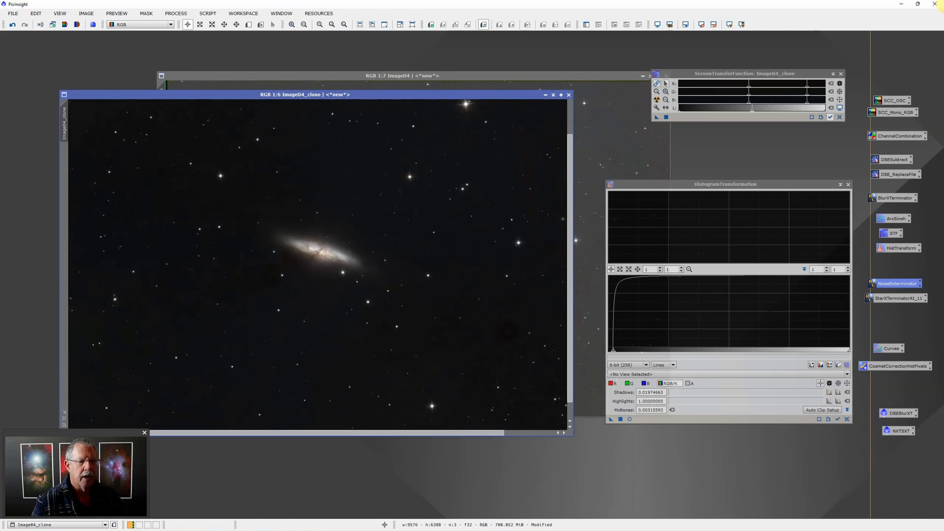
Open StarXTerminator and load StarXTerminator.11.pb as its AI file
double_click(902, 300)
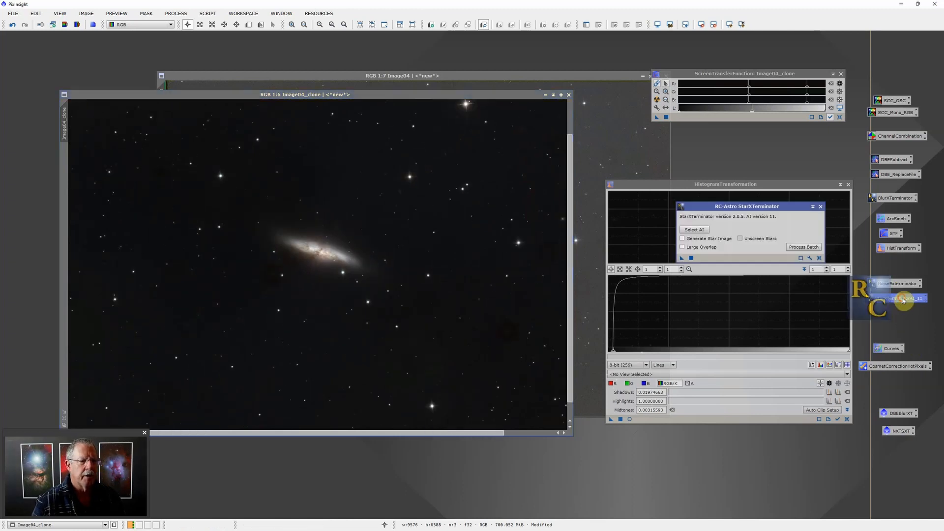
click(695, 230)
click(433, 306)
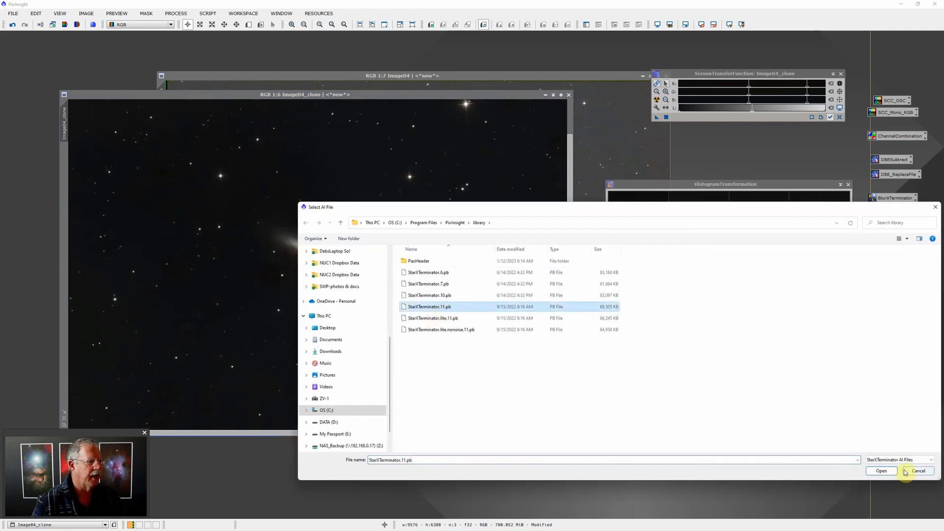
click(882, 471)
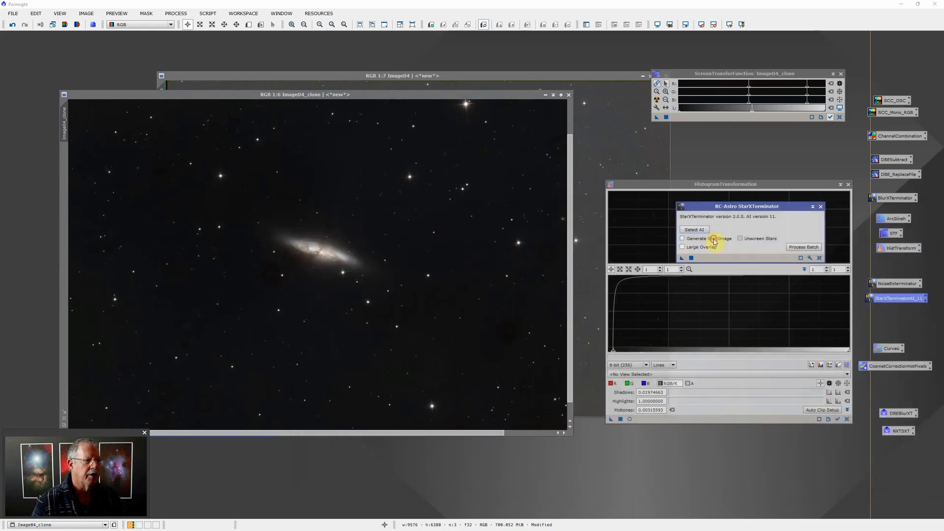
Remove the stars from the clone with StarXTerminator, generating an unscreened star image, inspect the extracted stars and close the tool
click(742, 239)
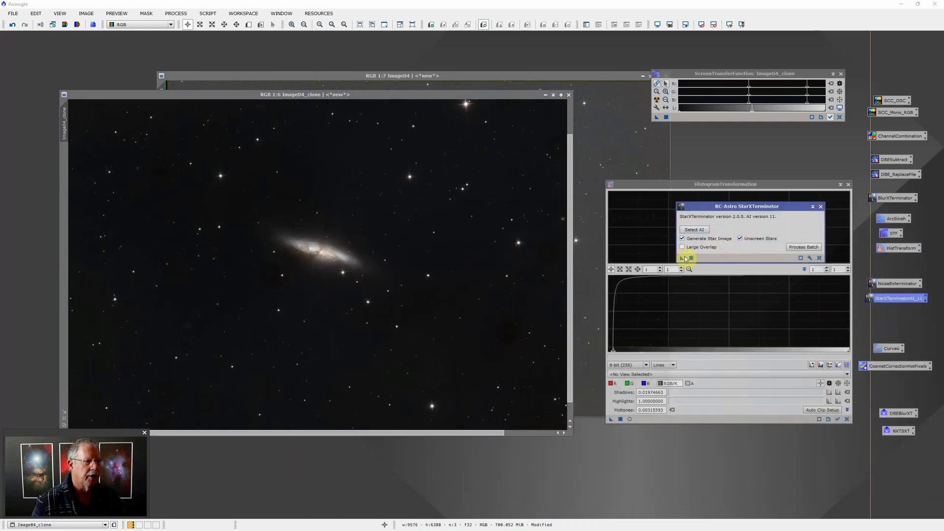
drag(683, 259, 499, 251)
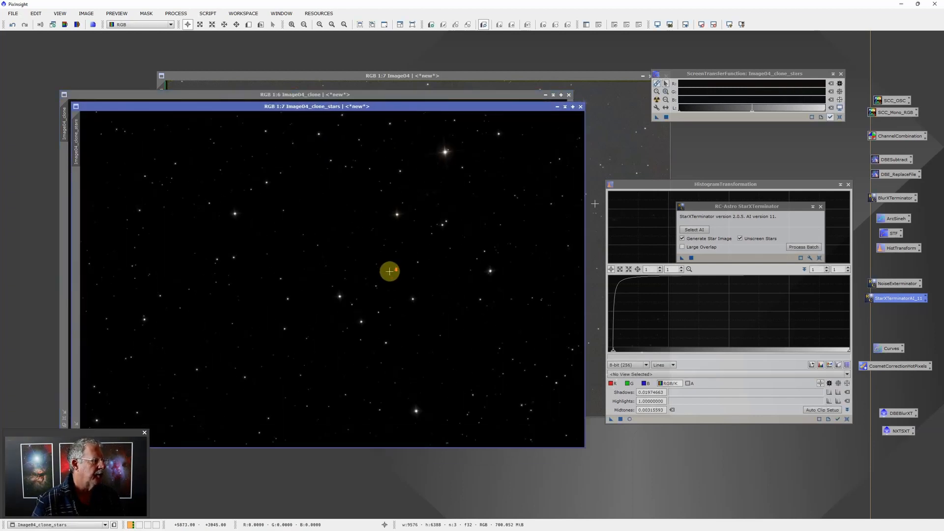
scroll(389, 271, up, 4)
scroll(390, 271, down, 2)
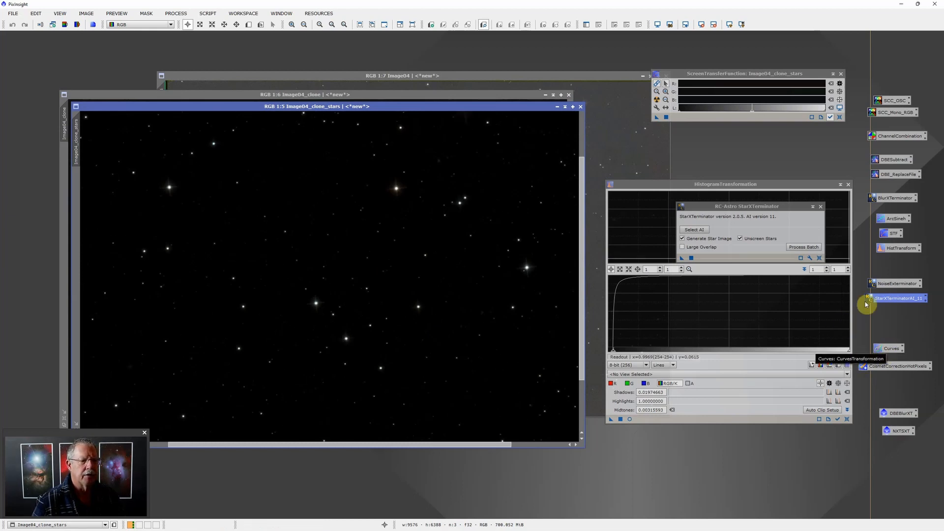
click(821, 207)
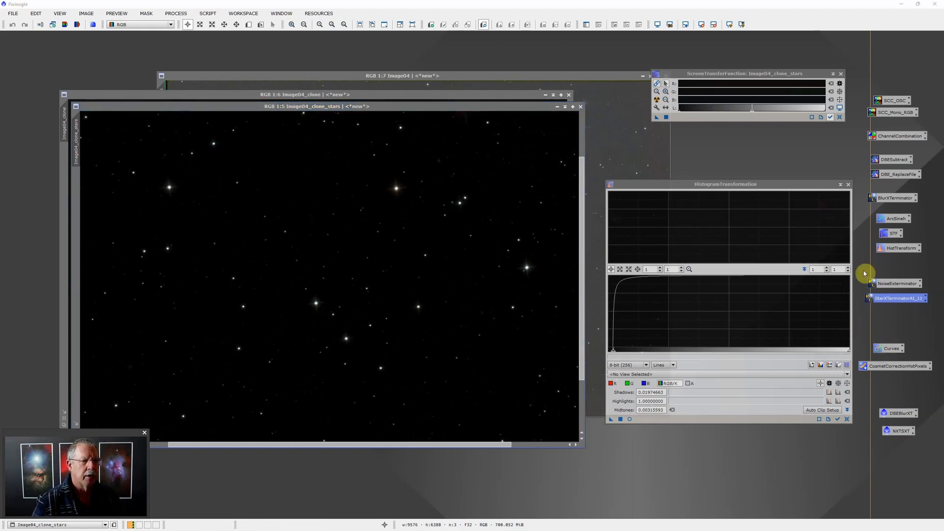
Boost the star image's saturation with a previewed CurvesTransformation point at input about 0.271, output about 0.534; apply it and close the curves and preview windows
double_click(890, 349)
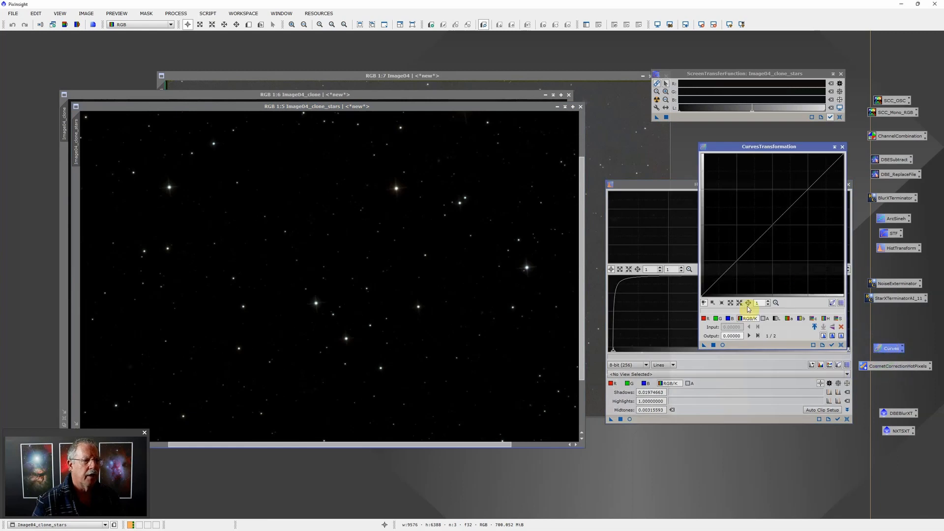
click(722, 345)
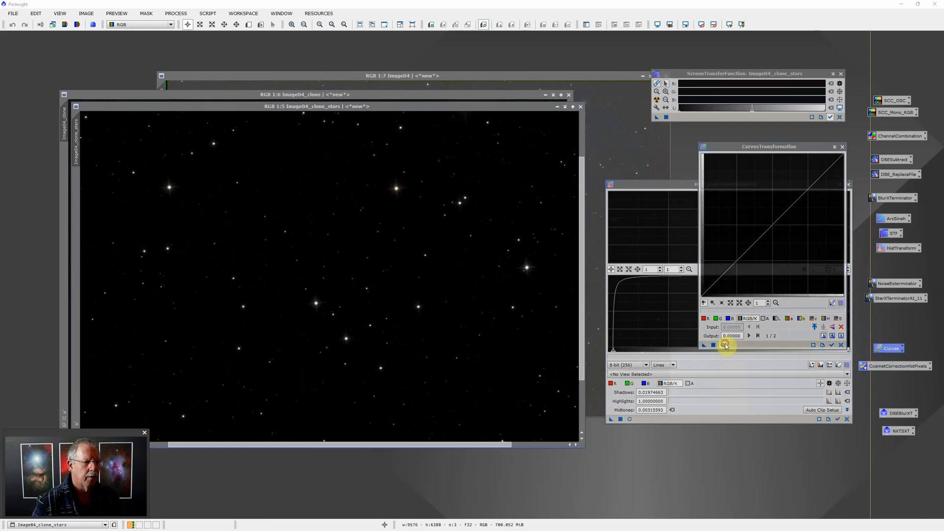
drag(300, 36, 500, 141)
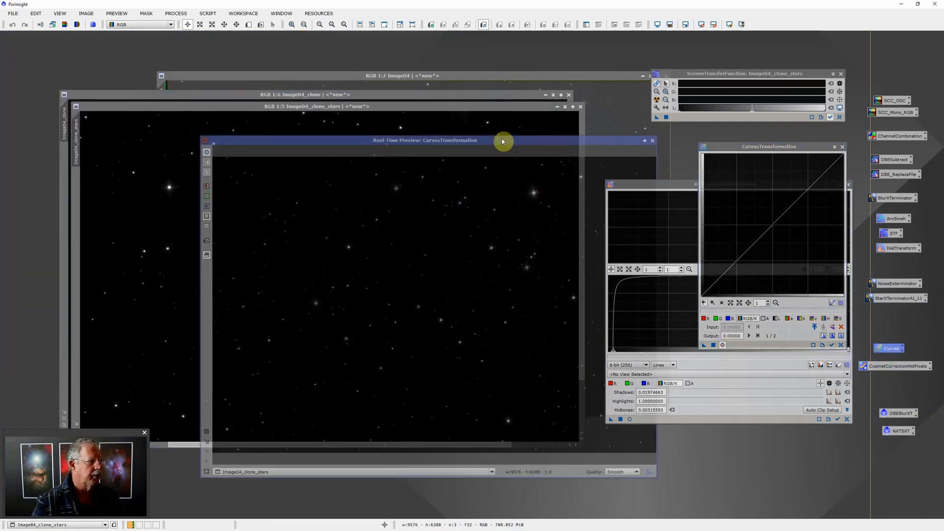
click(838, 318)
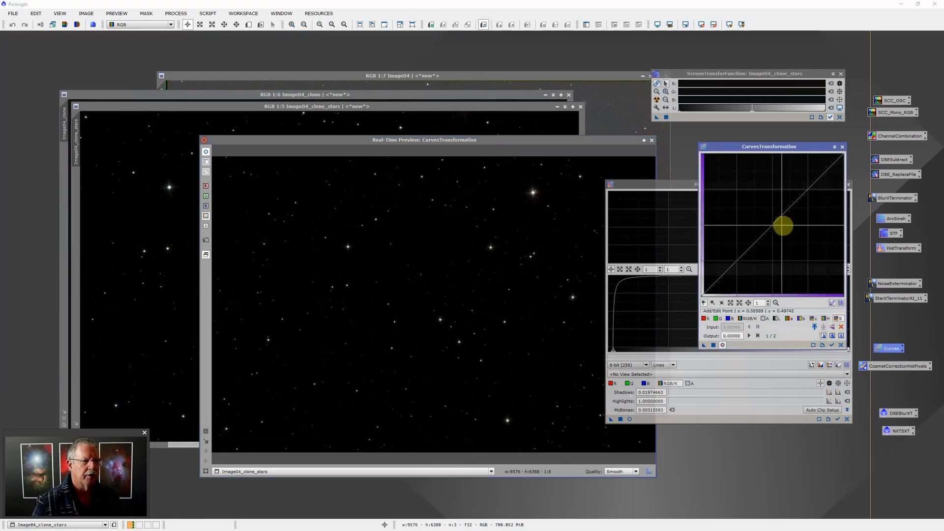
drag(773, 225, 739, 220)
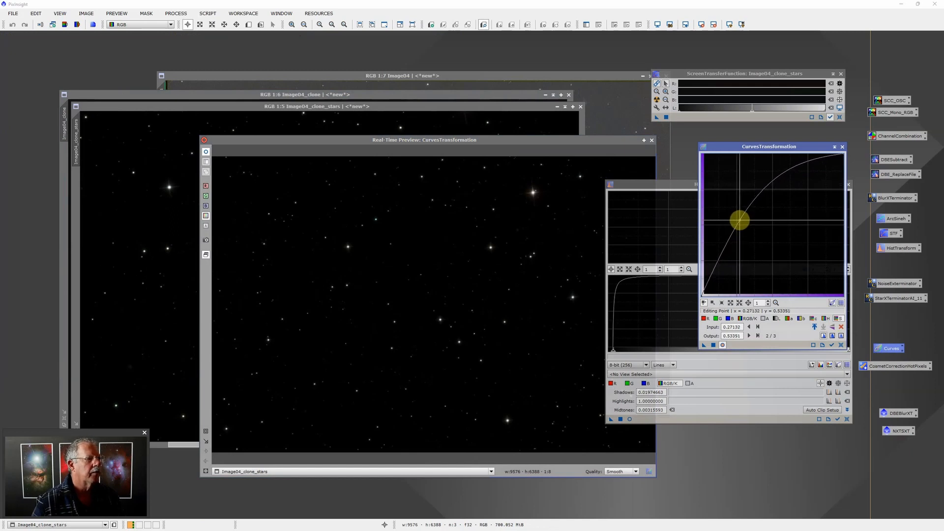
click(714, 345)
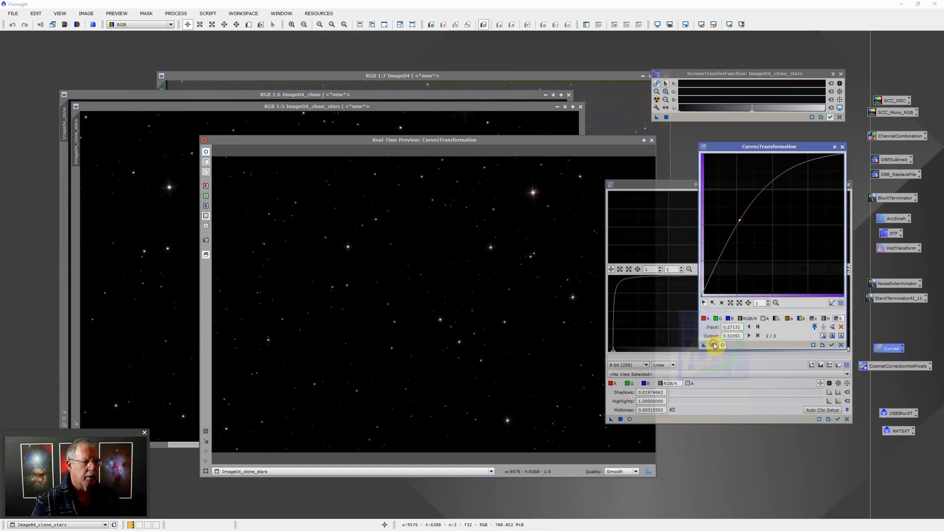
click(843, 147)
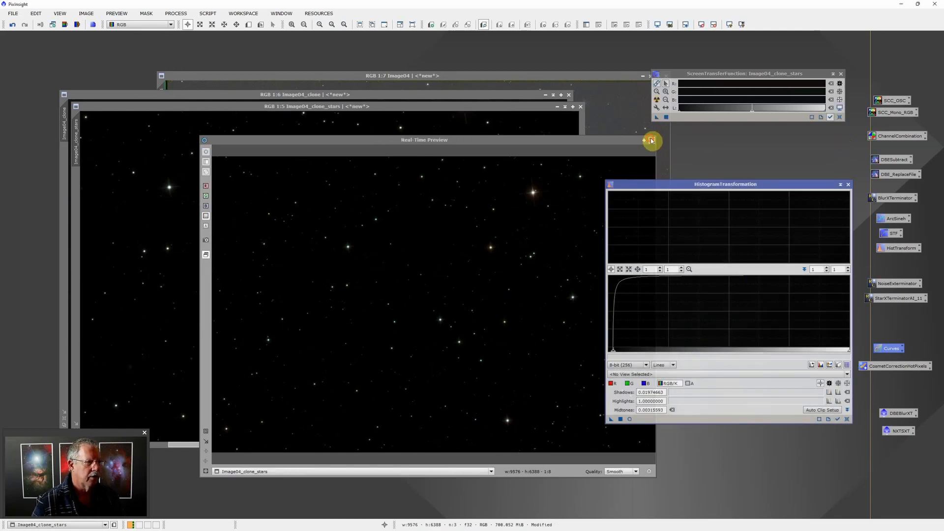
click(652, 140)
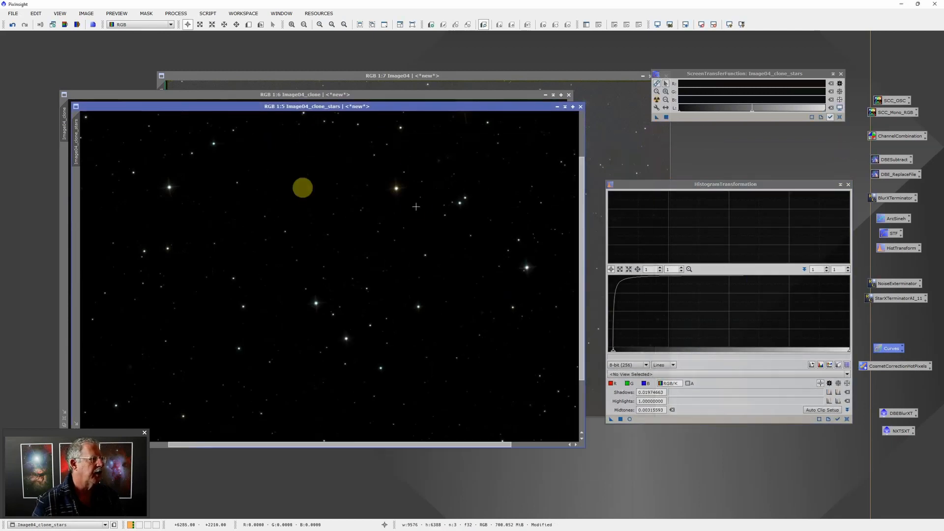
Start saving the star image under a new file and browse to the folder DATA (D:) > Astro > NUC1 Data > m82
click(11, 15)
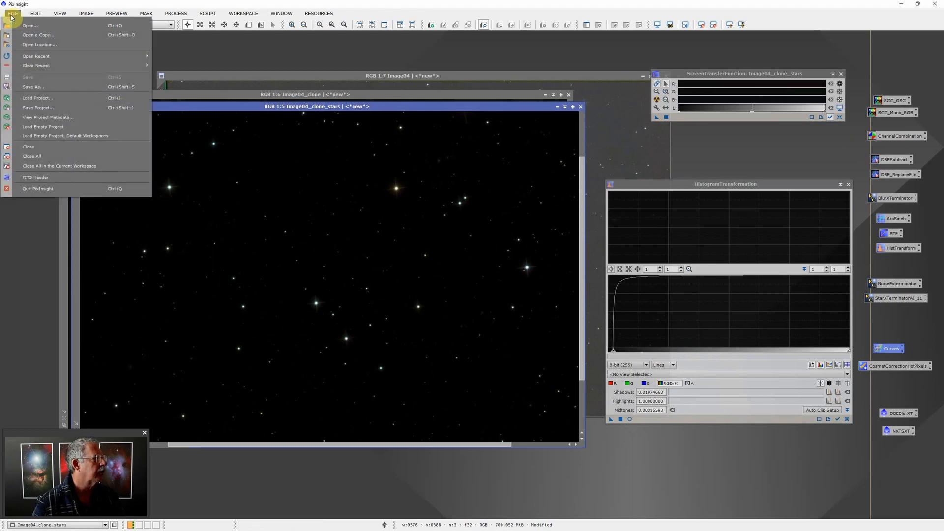
click(41, 91)
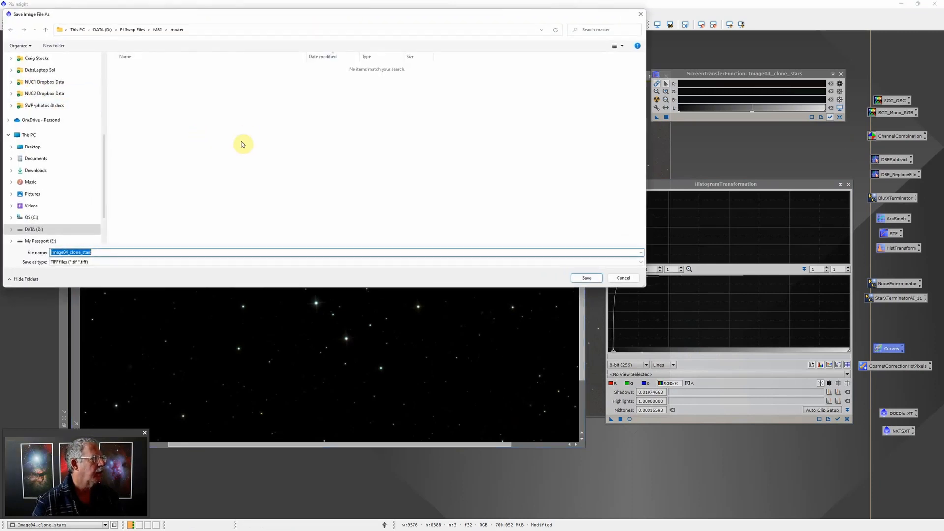
click(104, 30)
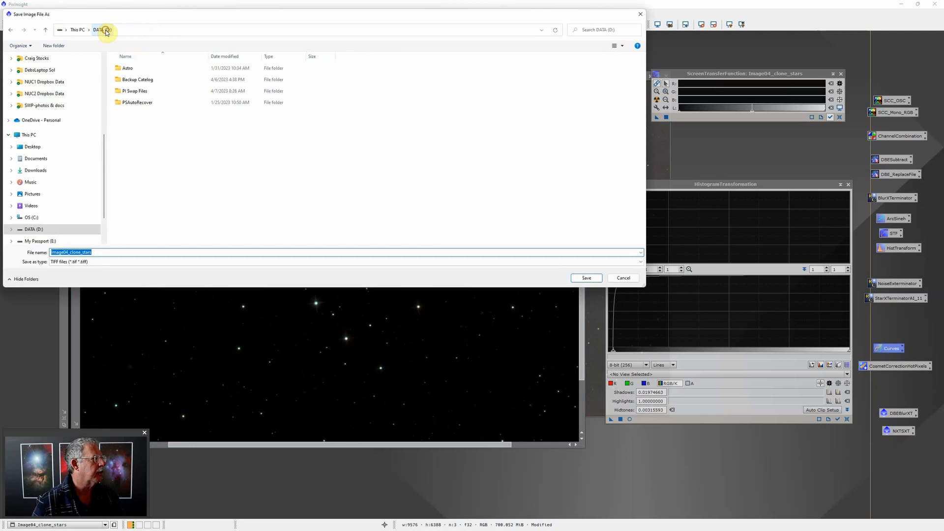
double_click(127, 68)
double_click(145, 81)
click(145, 82)
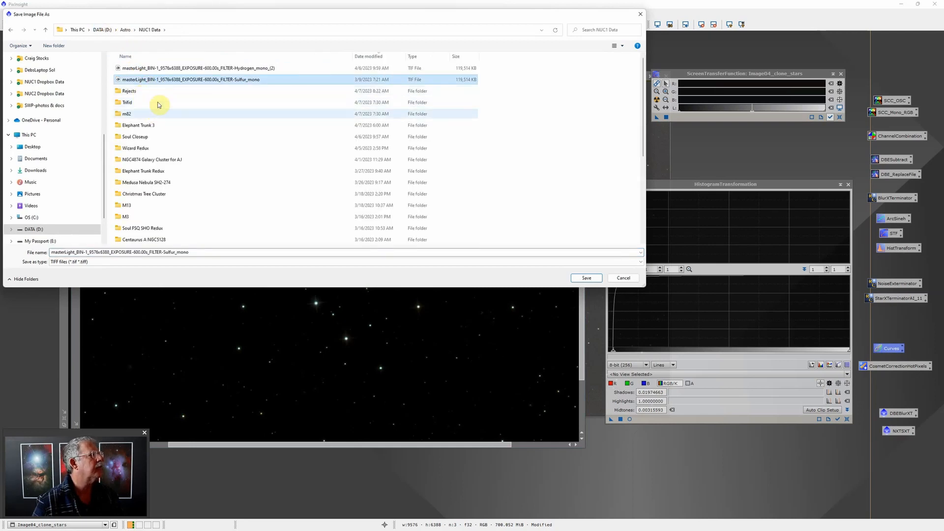
double_click(144, 115)
click(106, 262)
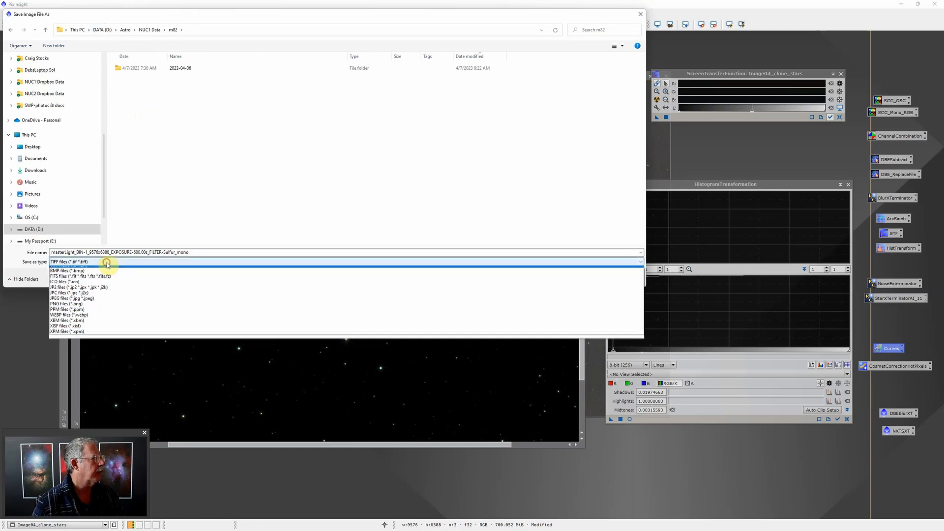
click(107, 264)
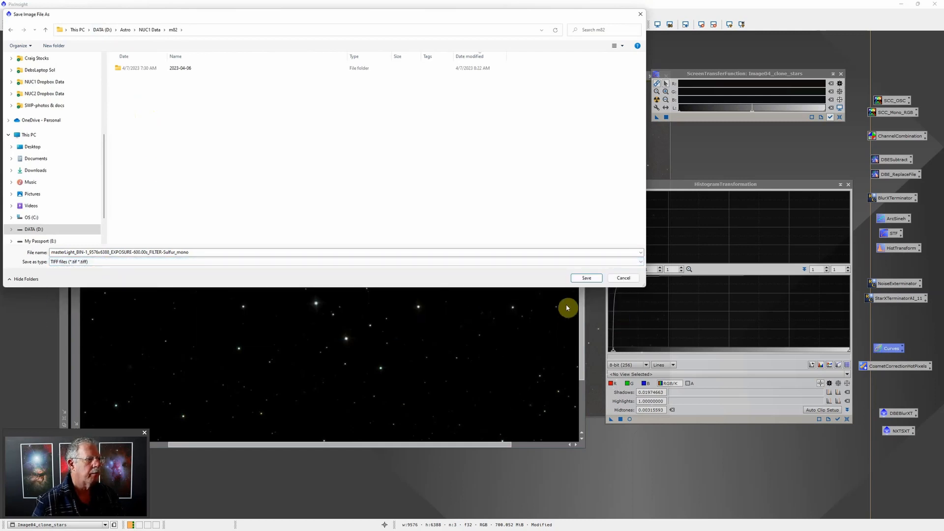
click(584, 279)
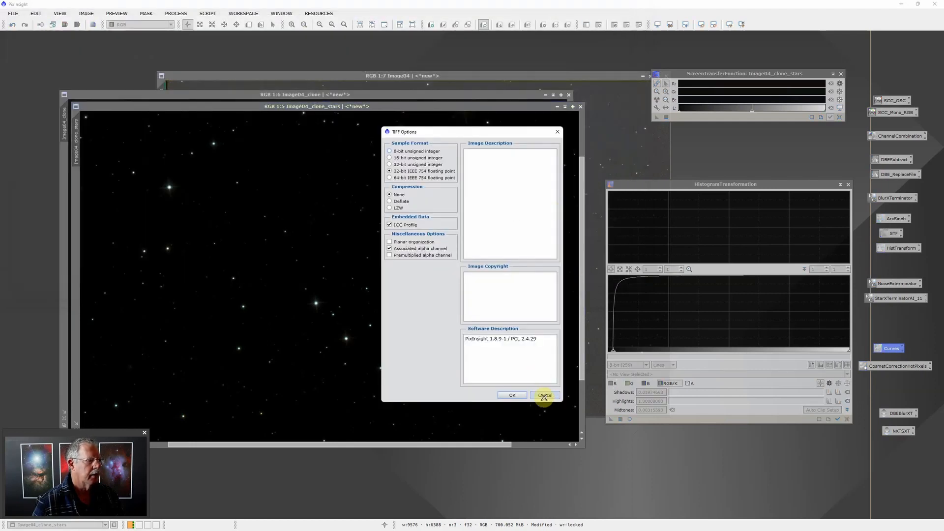
click(544, 396)
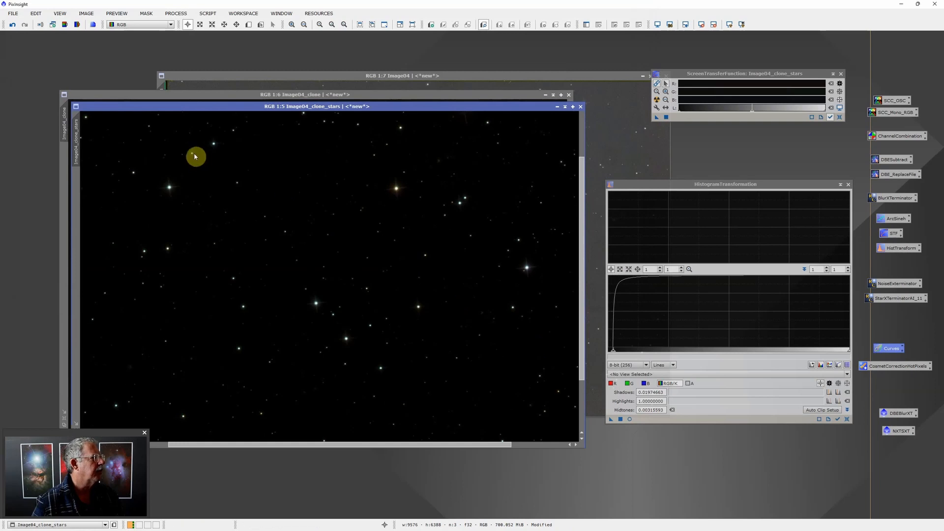
Save the star image in the m82 folder as the TIFF file Image04_clone_stars with 16-bit unsigned integer samples
click(13, 12)
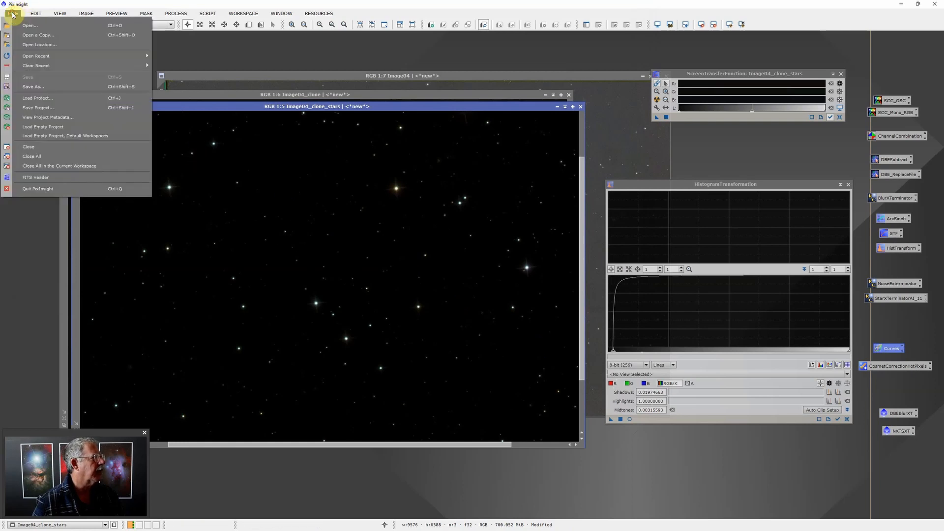
click(33, 87)
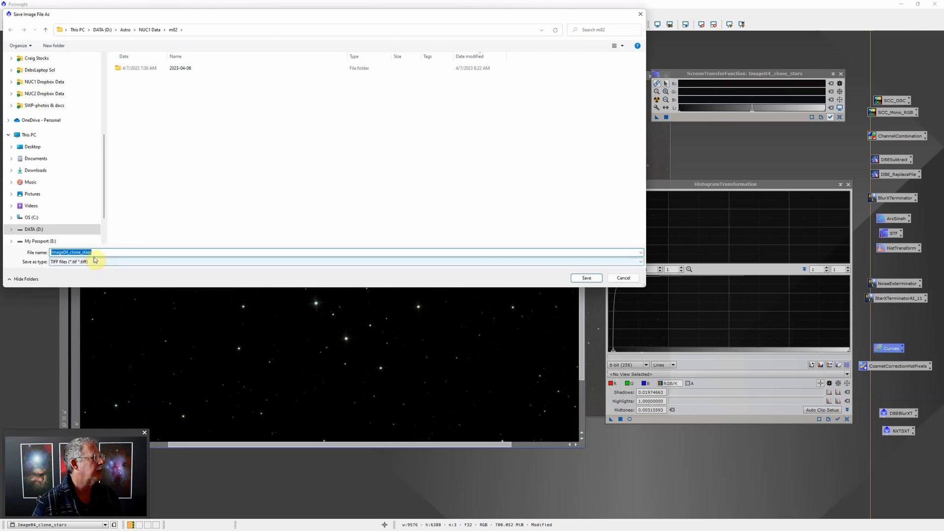
click(585, 278)
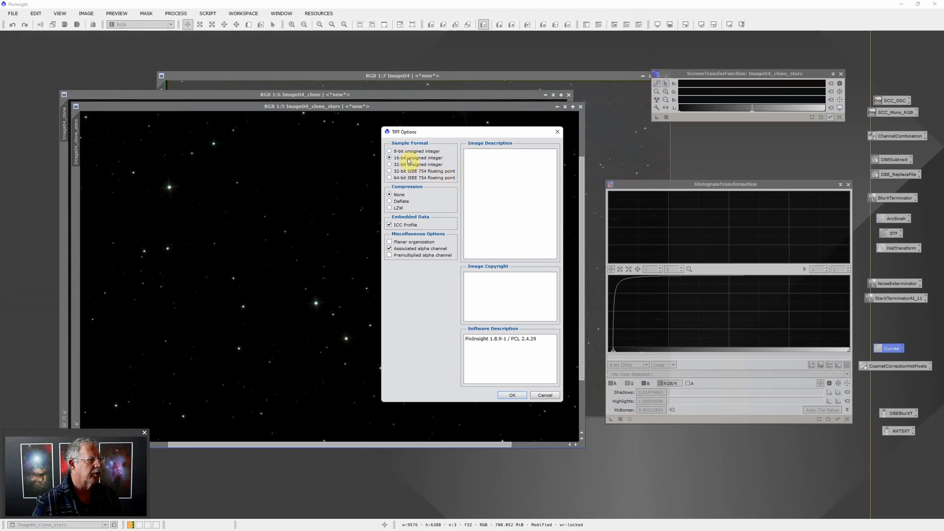
click(513, 394)
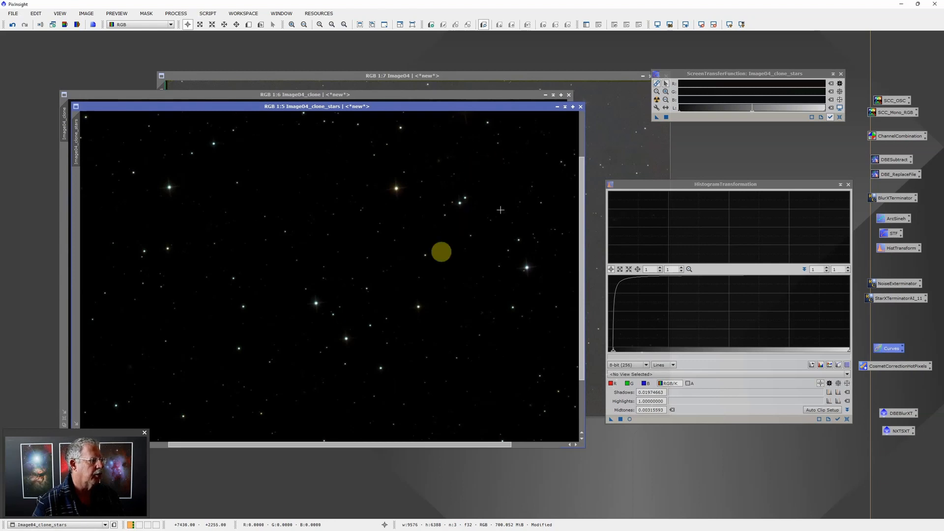
Minimize the star image and park its icon in the empty workspace area, then close the starless clone without saving
click(558, 108)
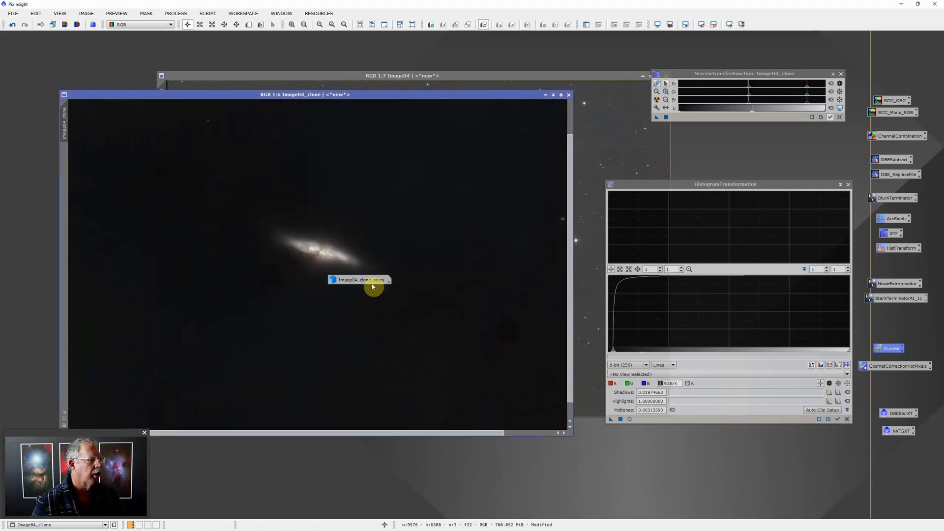
drag(370, 279, 799, 484)
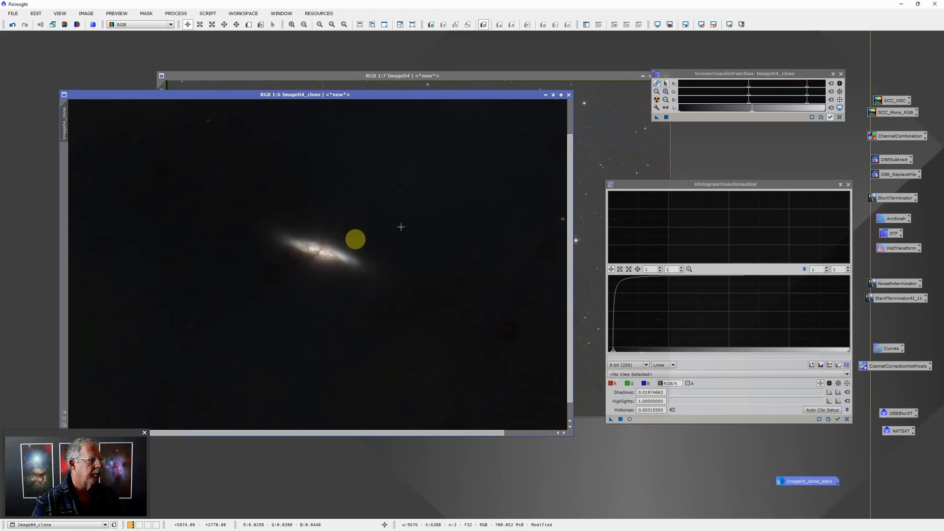
click(569, 95)
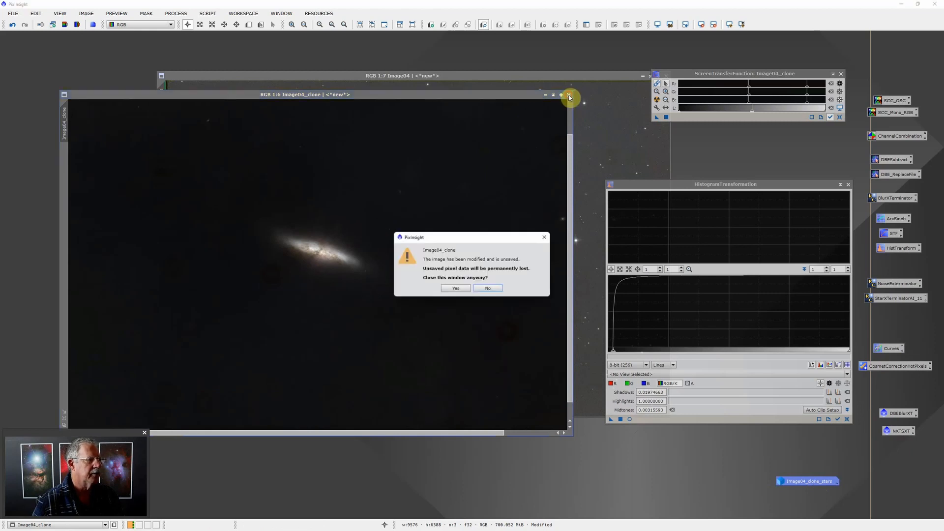
click(458, 288)
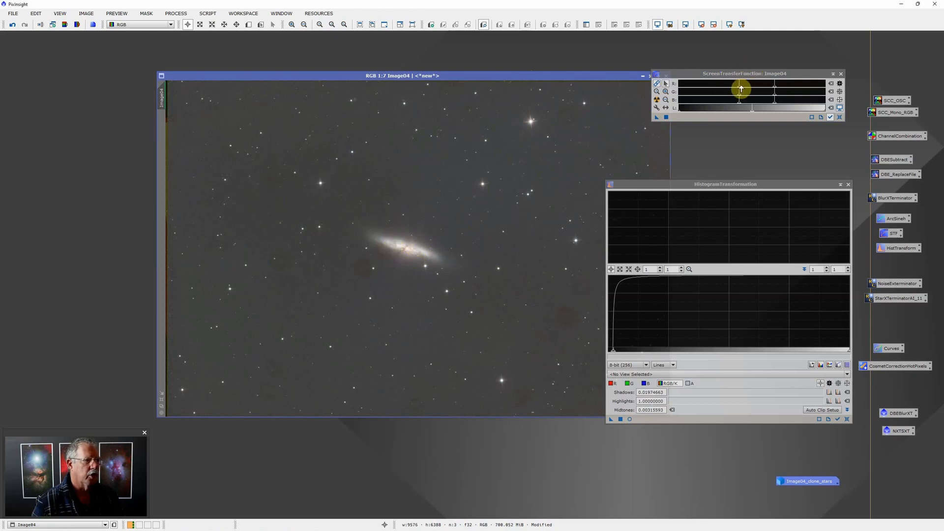
Darken Image04's screen stretch, transfer it to HistogramTransformation with shadows 0.01976621 and midtones 0.00137819, apply it permanently and turn off the display stretch
mouse_move(741, 90)
mouse_down()
mouse_move(780, 89)
mouse_move(749, 89)
mouse_up()
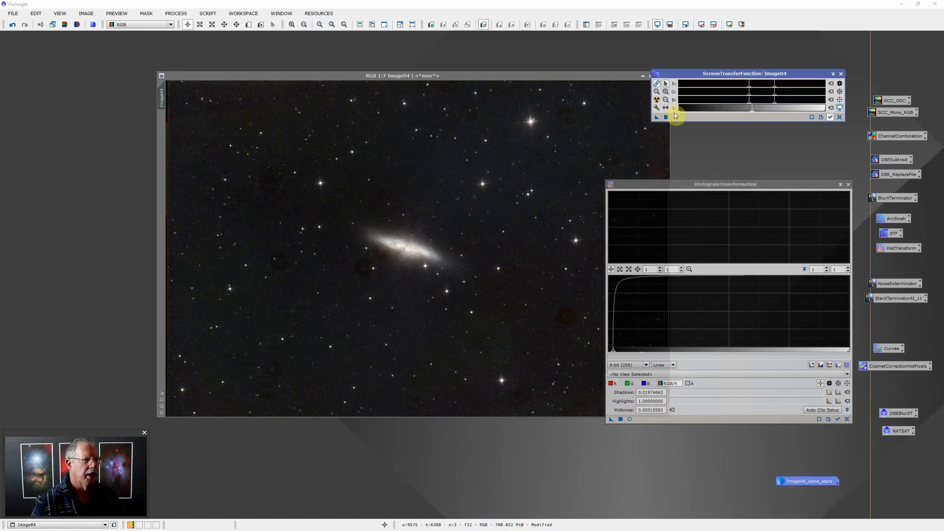
drag(657, 118, 669, 420)
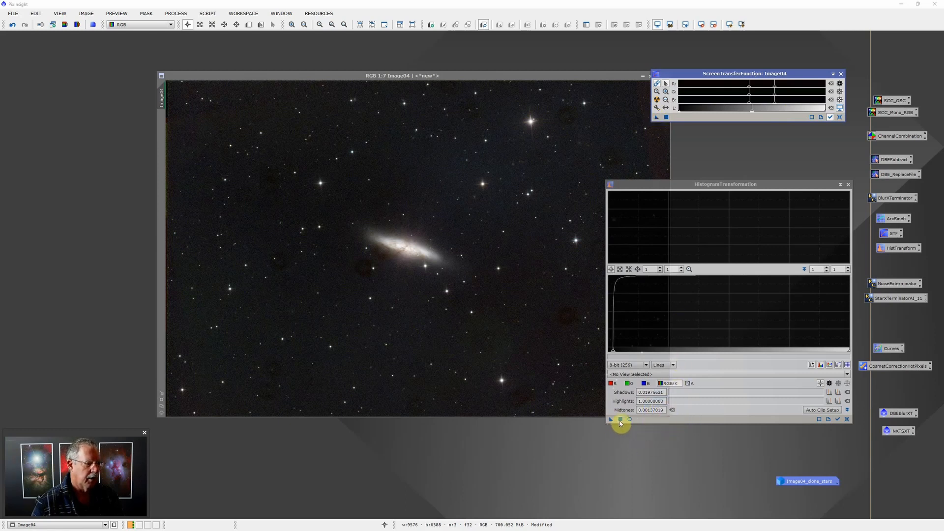
click(621, 419)
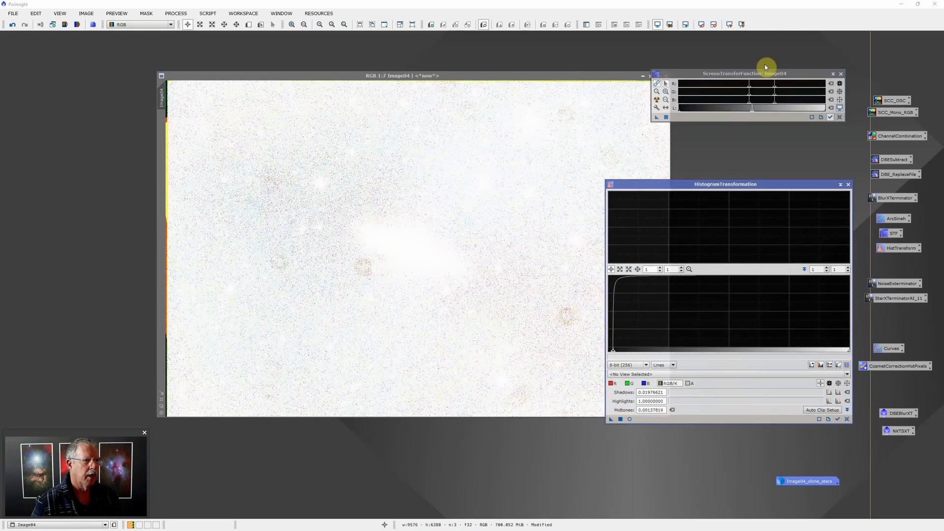
click(657, 25)
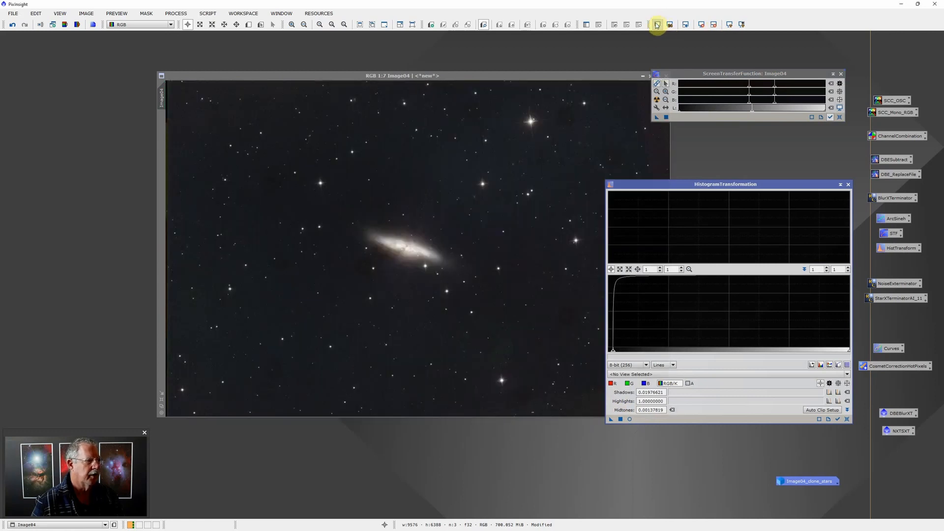
Run the saved NXTSXT process container on the stretched Image04 and view the whole starless result
click(441, 244)
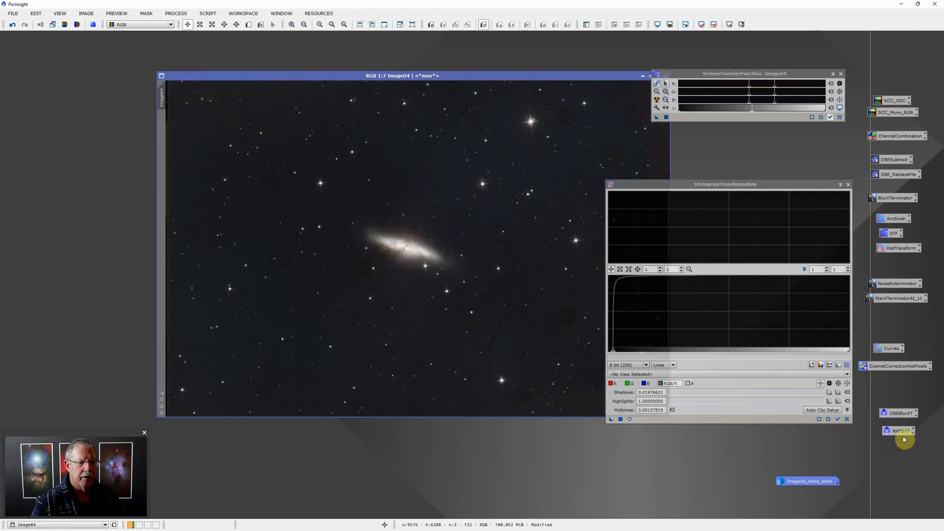
drag(902, 433, 523, 308)
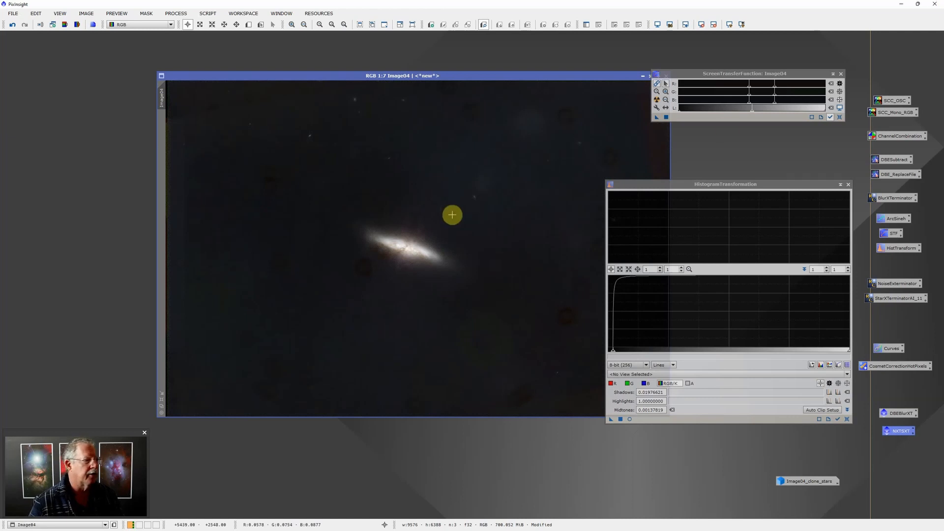
scroll(438, 273, down, 3)
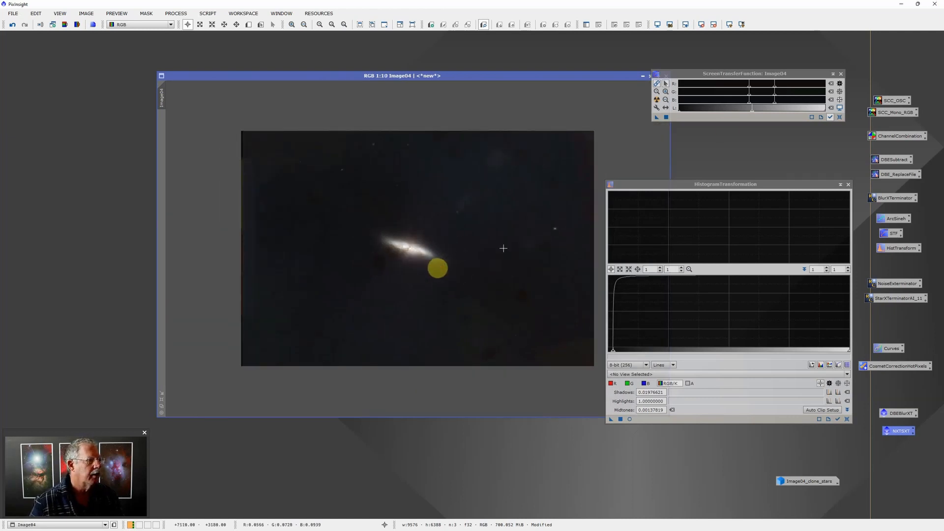
Save the starless Image04 in the m82 folder as a 16-bit unsigned integer TIFF, then minimize it and park its icon under the star image's icon
scroll(502, 241, up, 4)
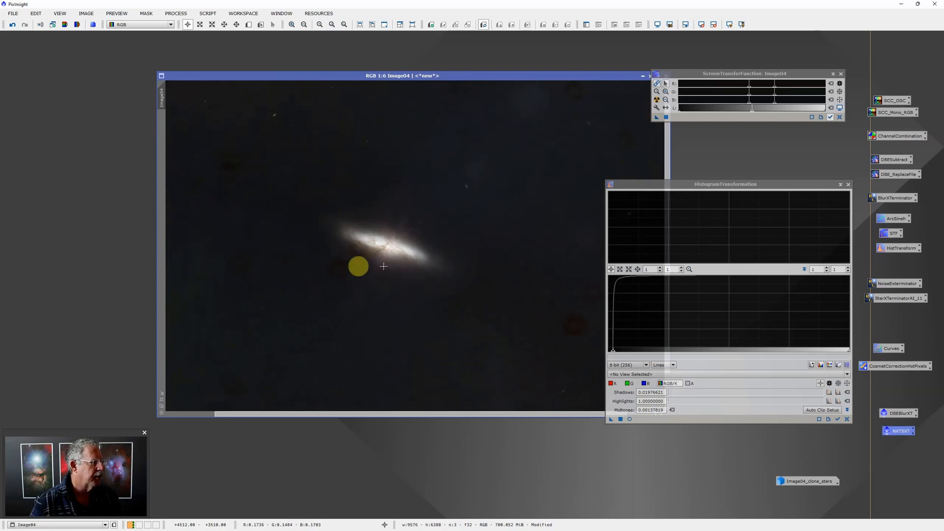
scroll(384, 266, down, 1)
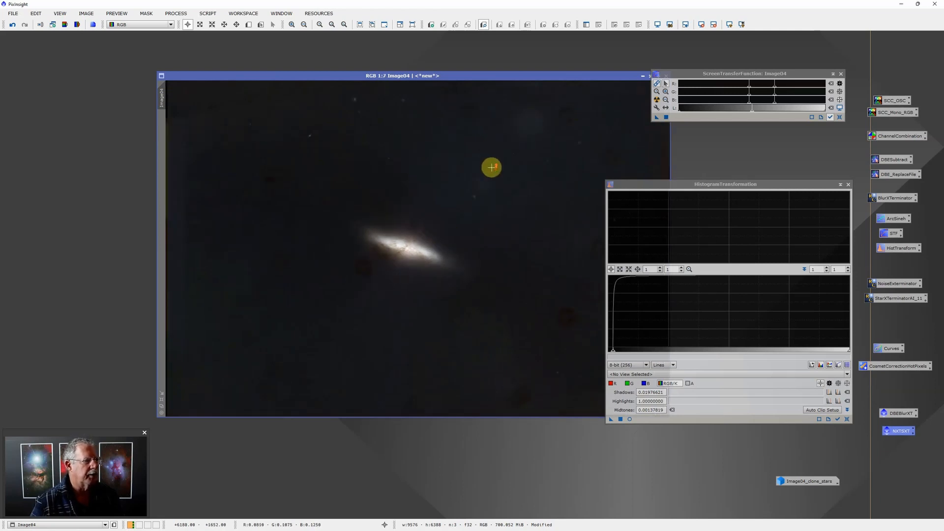
click(13, 15)
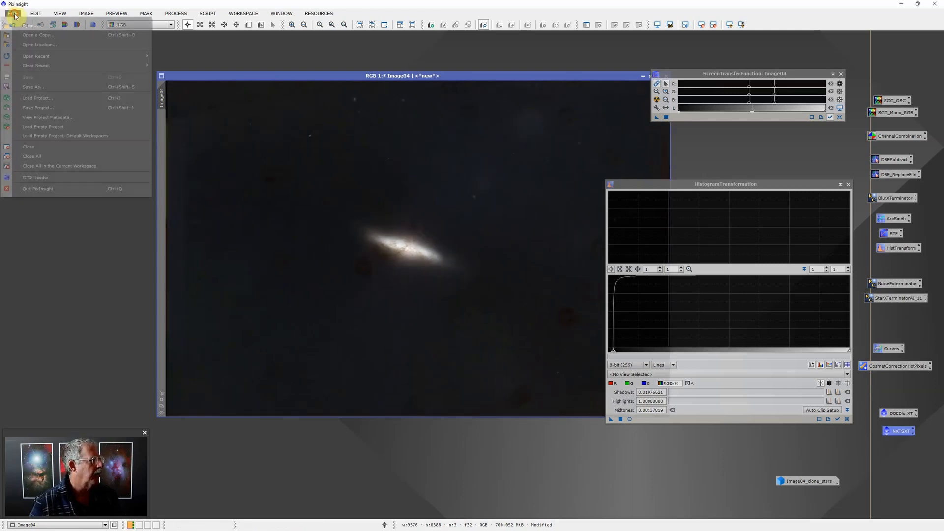
click(33, 87)
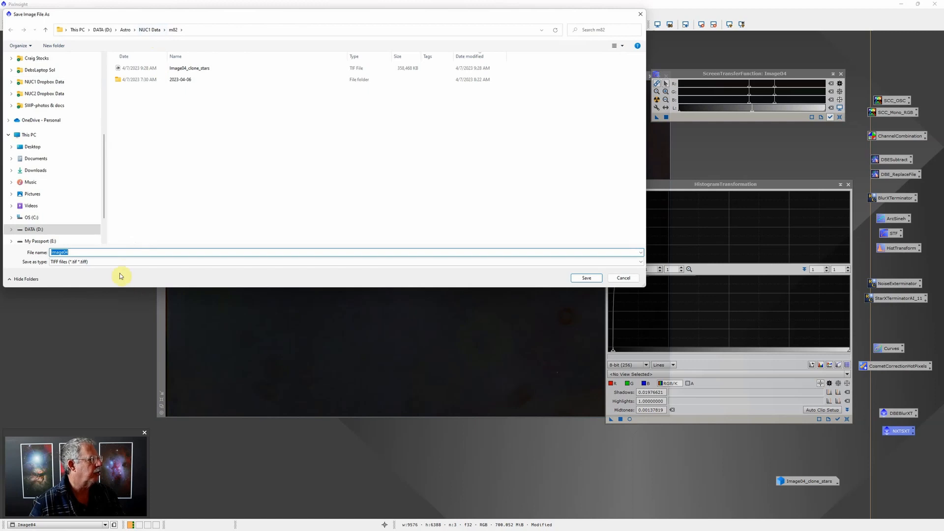
click(585, 278)
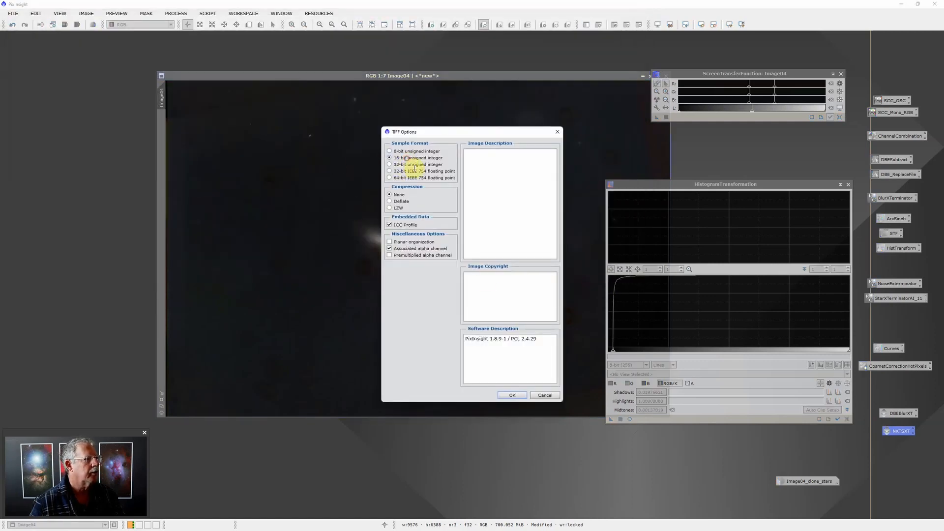
click(511, 395)
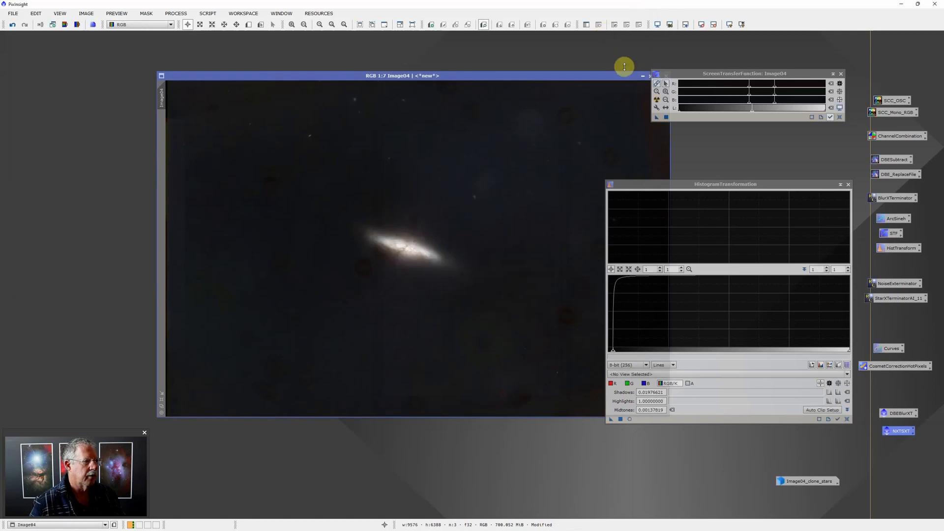
click(643, 77)
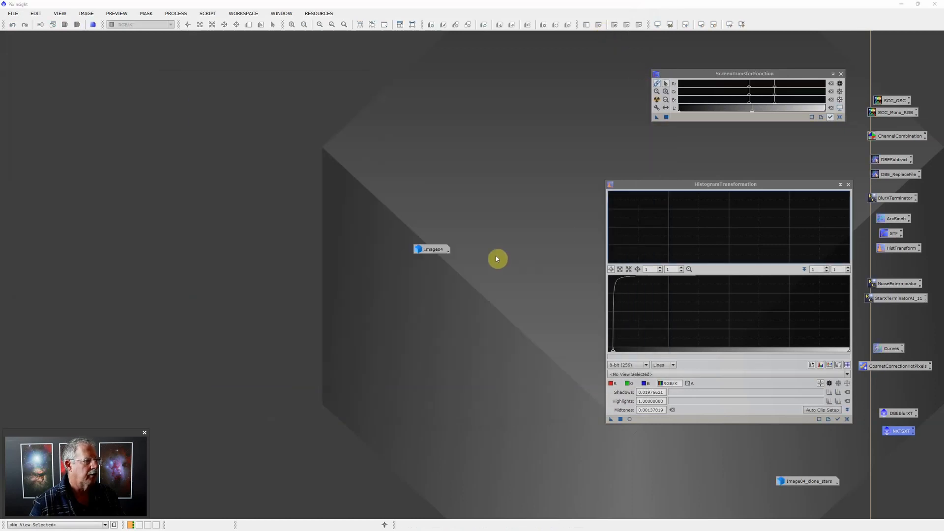
drag(665, 427, 800, 496)
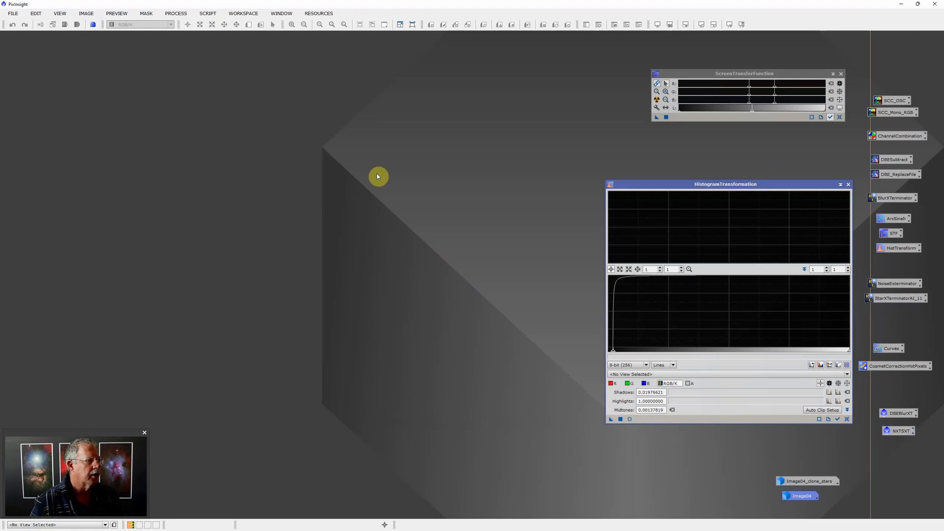
Open the 300-second Luminance and 600-second Hydrogen masterLight files from the M82 master folder
double_click(419, 192)
click(223, 79)
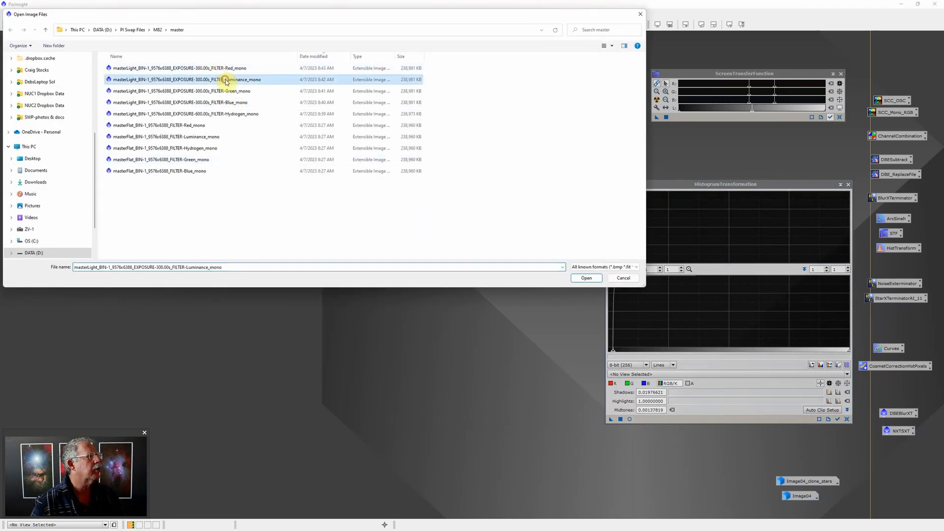
ctrl+click(246, 114)
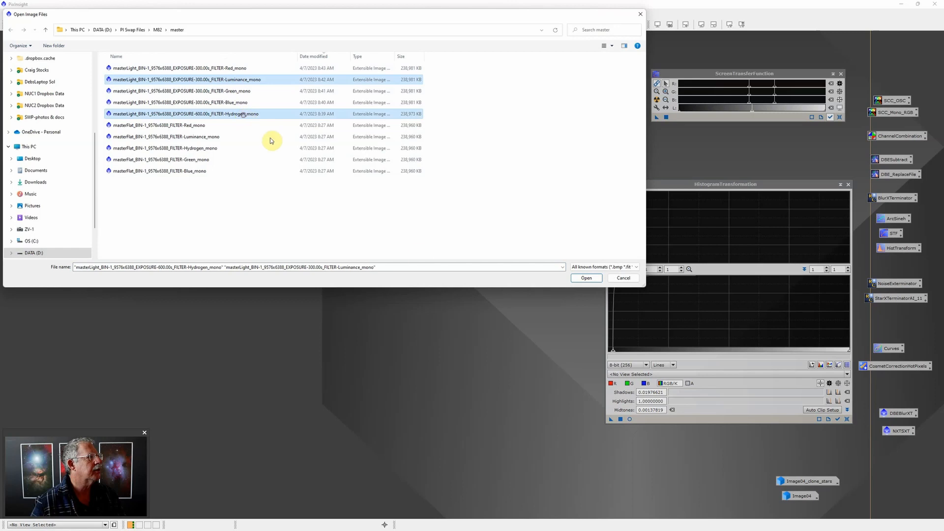
click(591, 278)
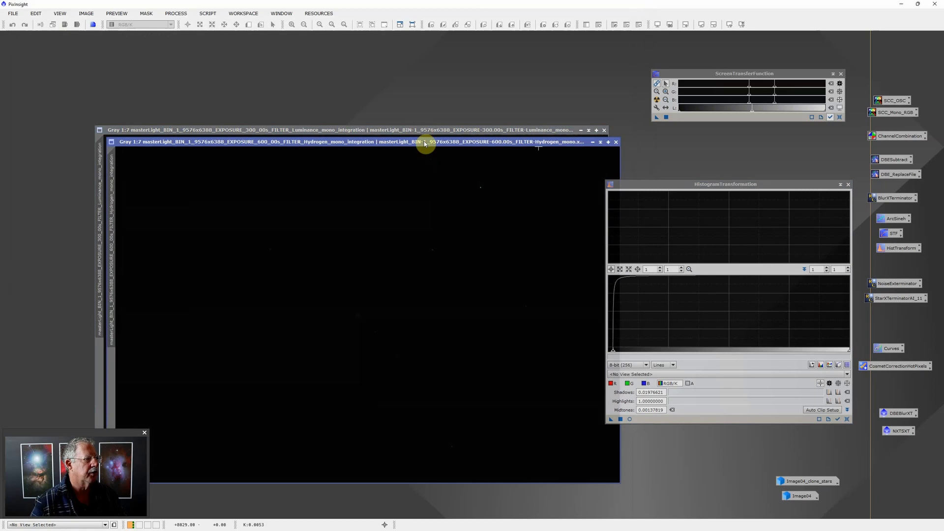
Auto-stretch the display of the Hydrogen master and sharpen it with the saved BlurXTerminator process
click(657, 100)
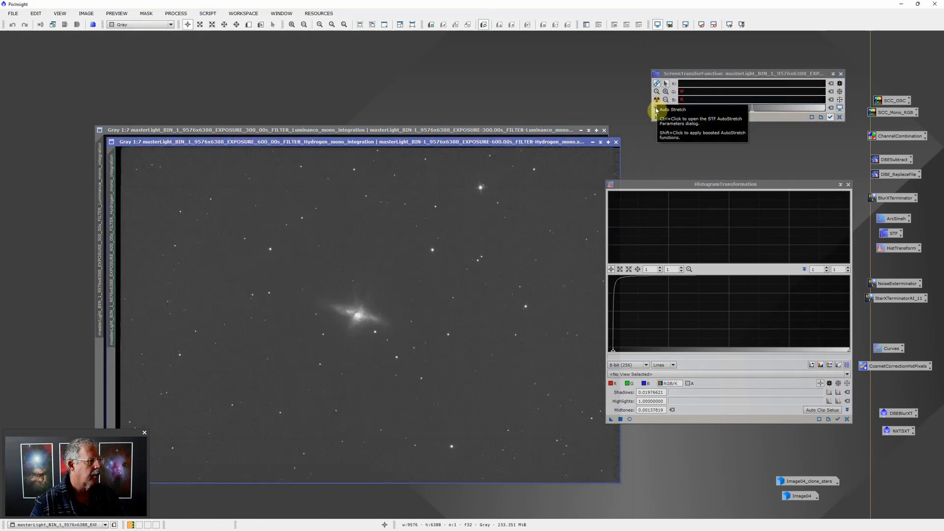
scroll(353, 319, up, 3)
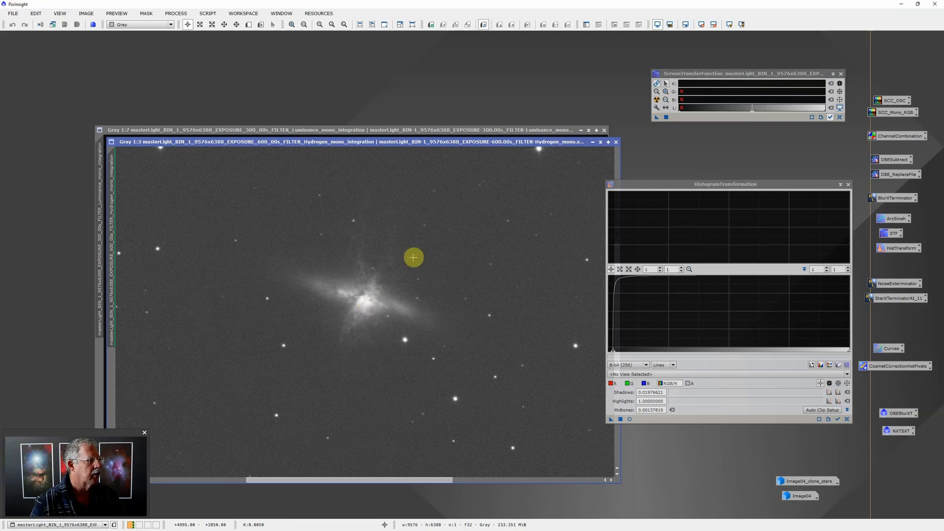
scroll(413, 258, down, 5)
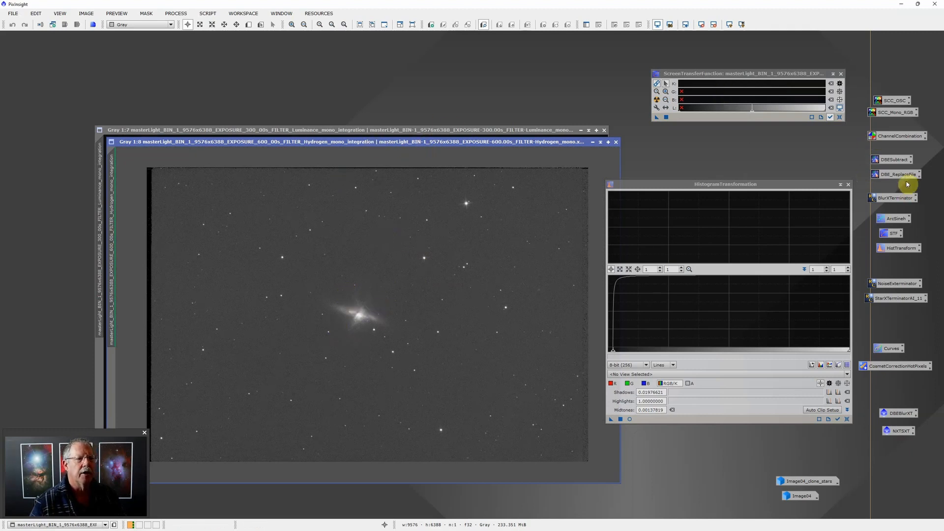
click(898, 201)
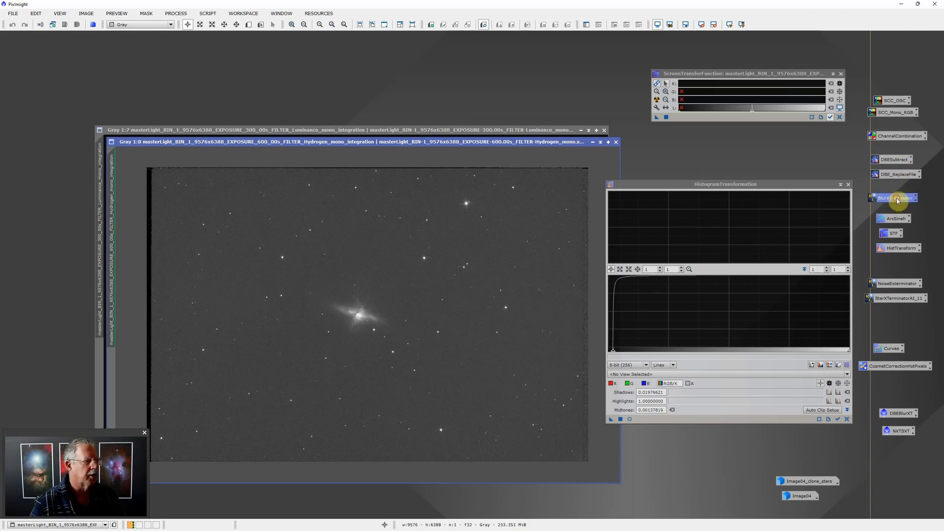
drag(898, 201, 487, 347)
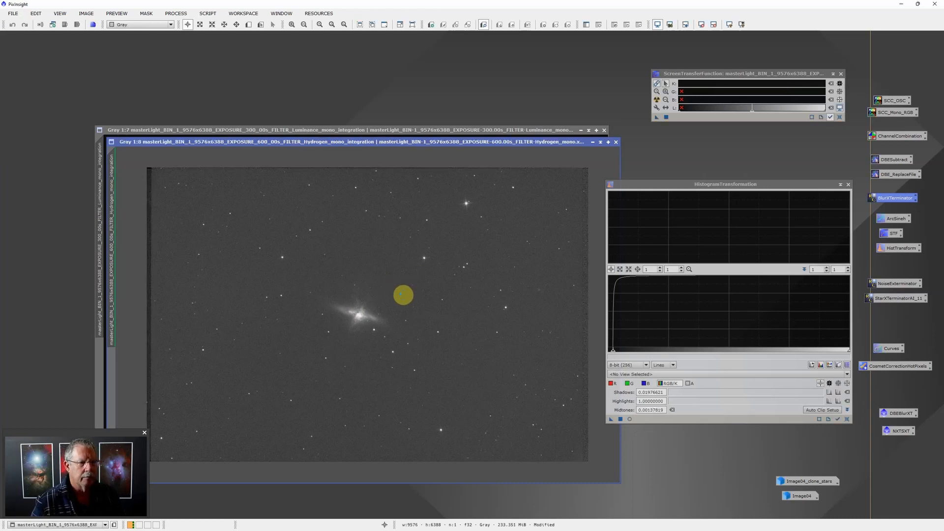
scroll(399, 298, up, 6)
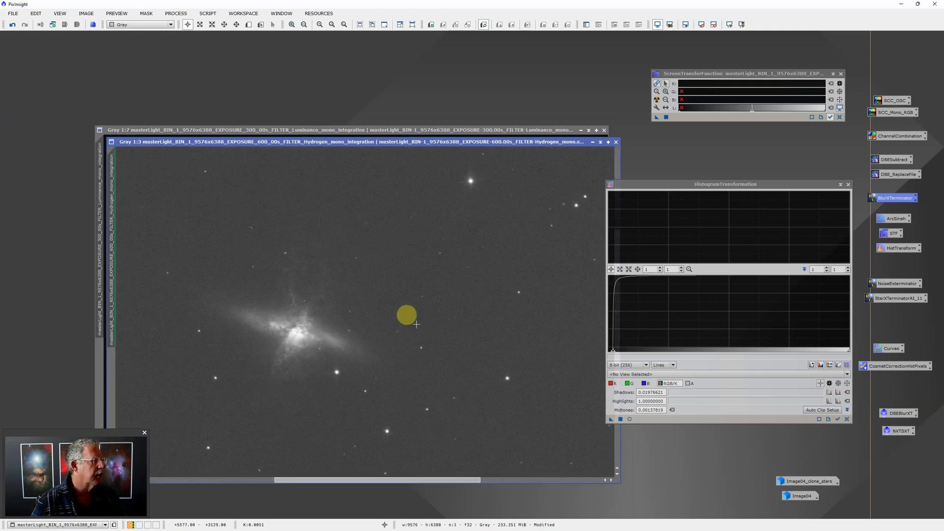
scroll(325, 343, up, 1)
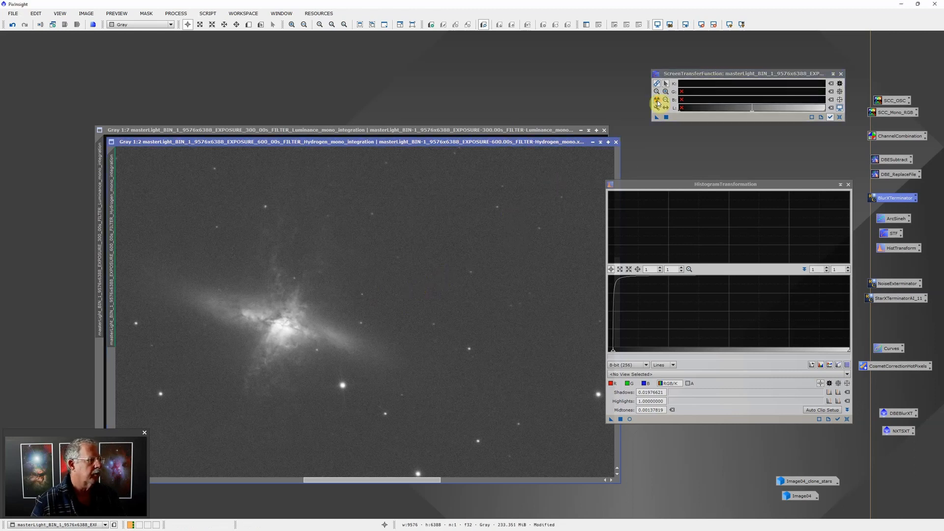
Darken the Hydrogen image's screen stretch and transfer it to HistogramTransformation with shadows 0.00500396 and midtones 0.00075764
drag(695, 84, 776, 90)
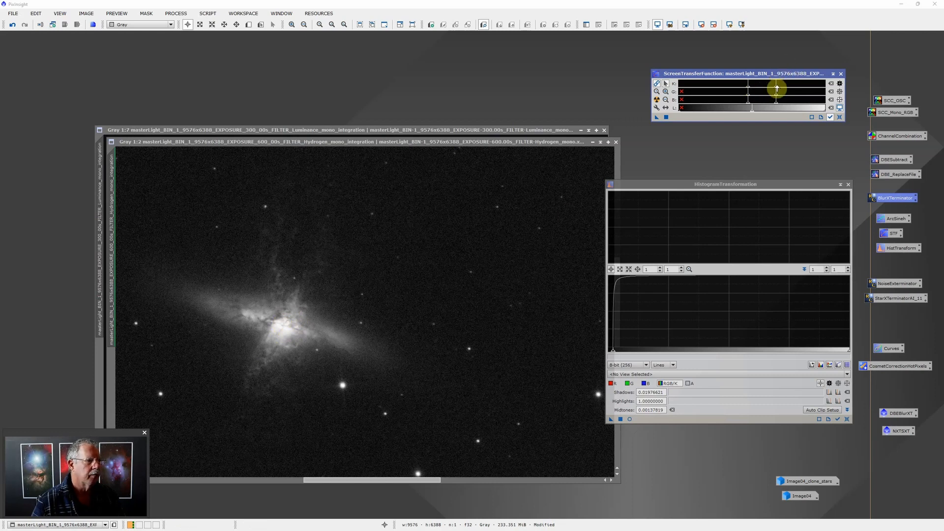
drag(776, 89, 747, 90)
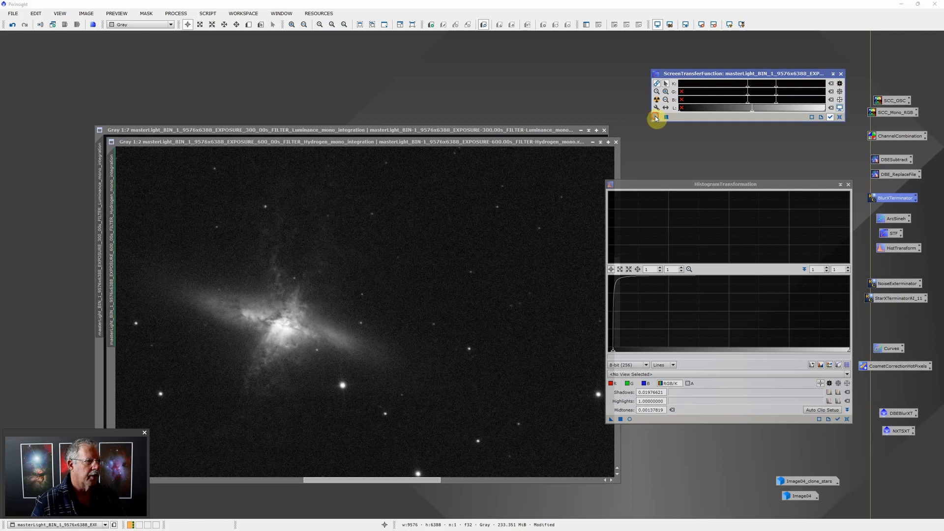
drag(656, 118, 679, 421)
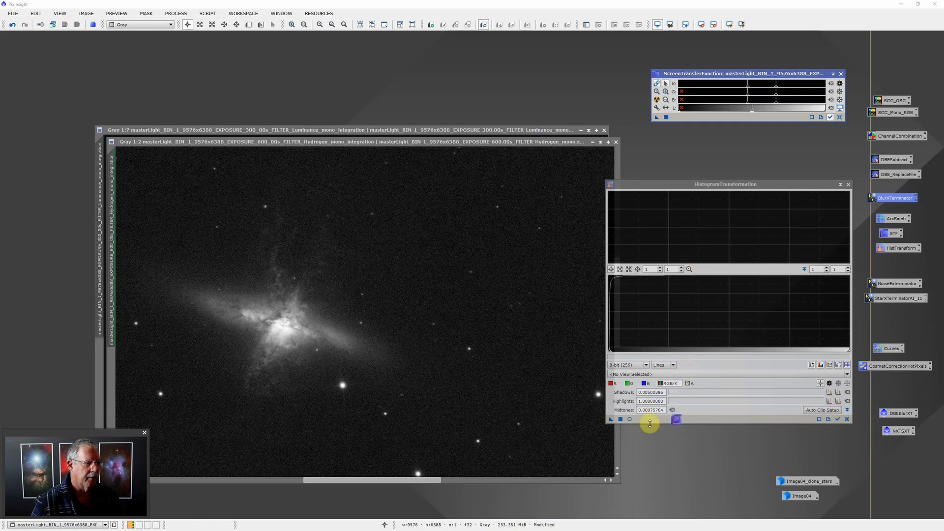
Apply the histogram stretch permanently to the Hydrogen image with its display stretch off, and run the saved NXTSXT process container on it
click(621, 419)
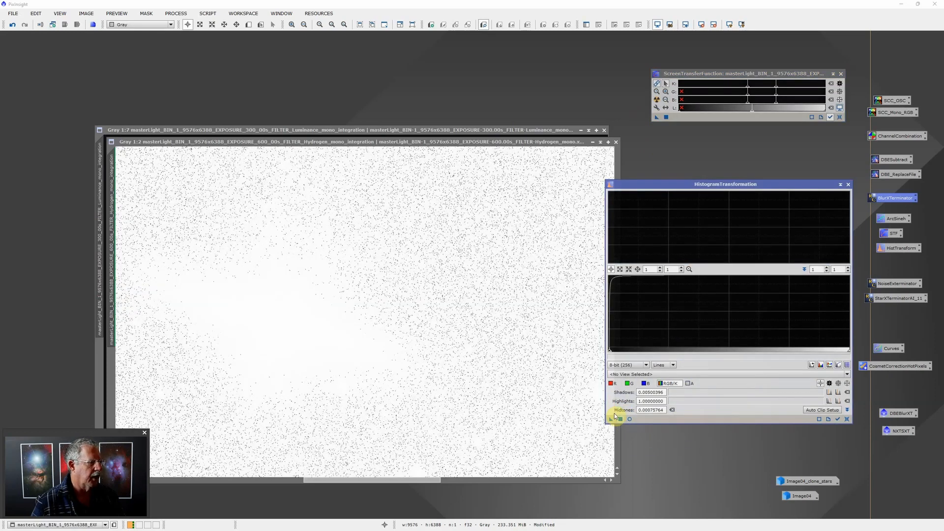
click(657, 24)
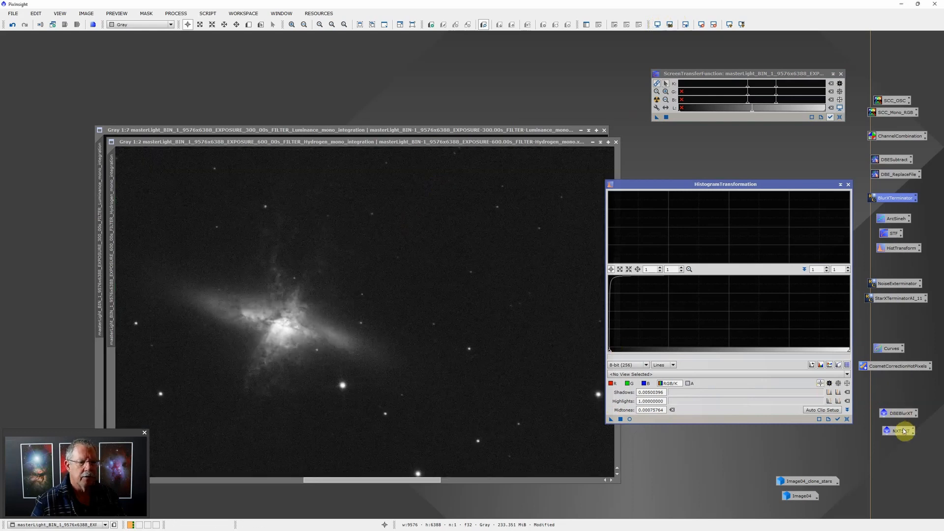
drag(900, 431, 400, 307)
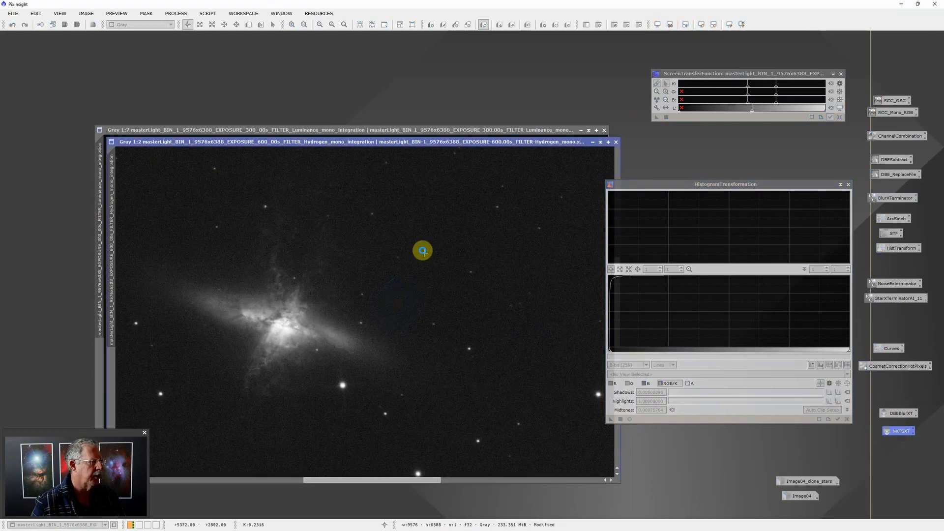
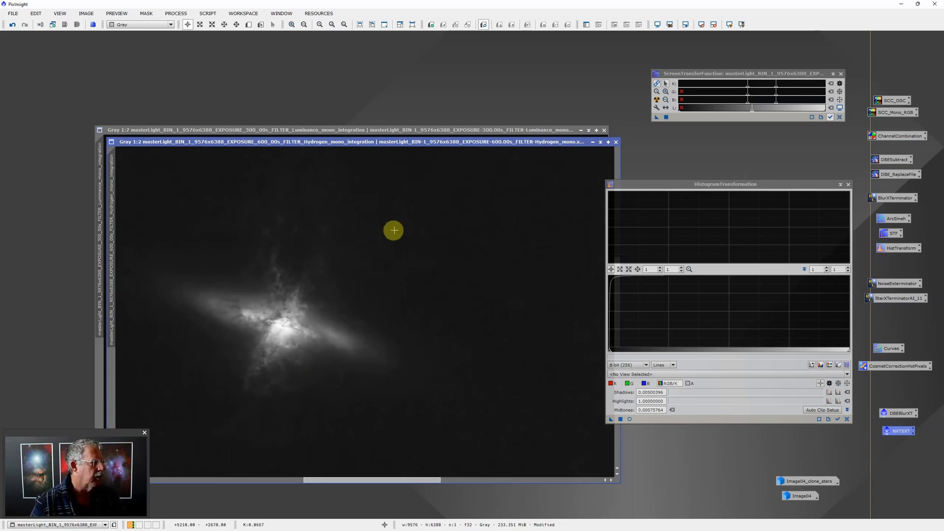
Save the starless Hydrogen image as a 16-bit TIFF in Astro > NUC1 Data > m82, then minimize it and park its icon beside Image04's
click(6, 17)
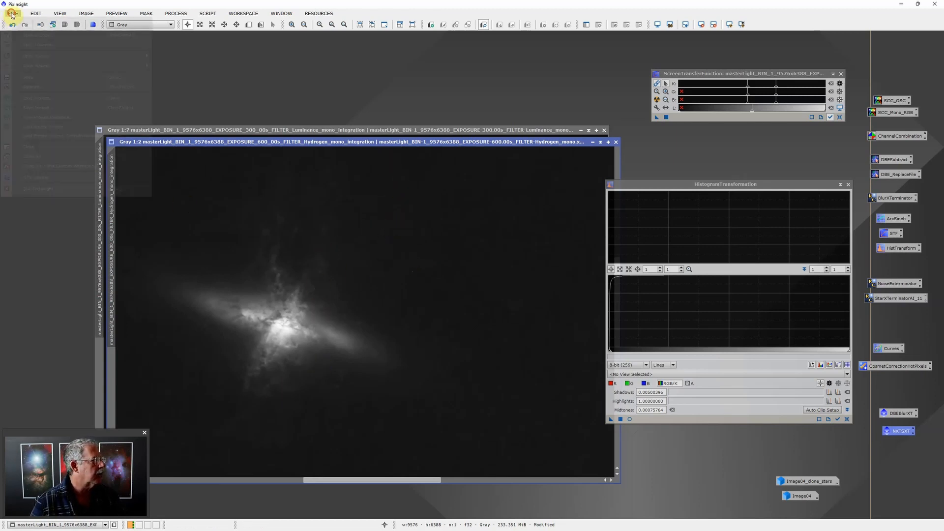
click(38, 87)
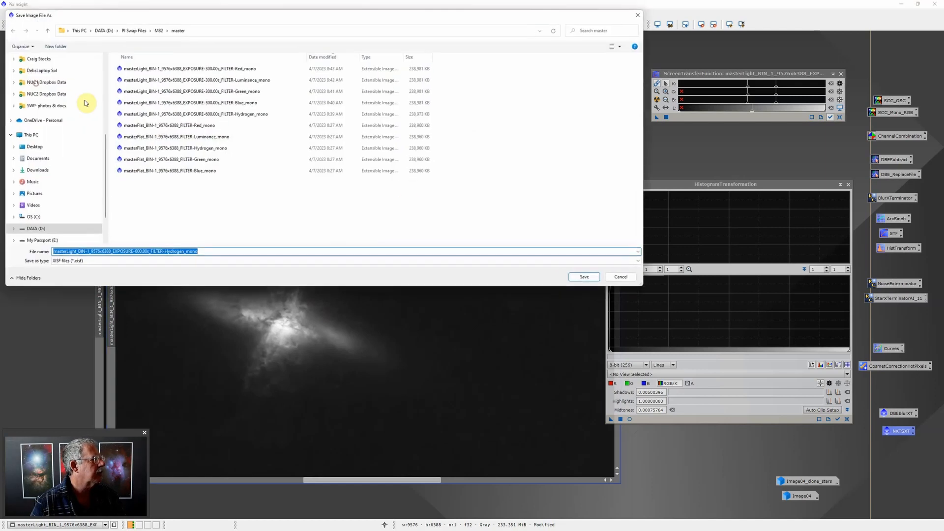
click(105, 33)
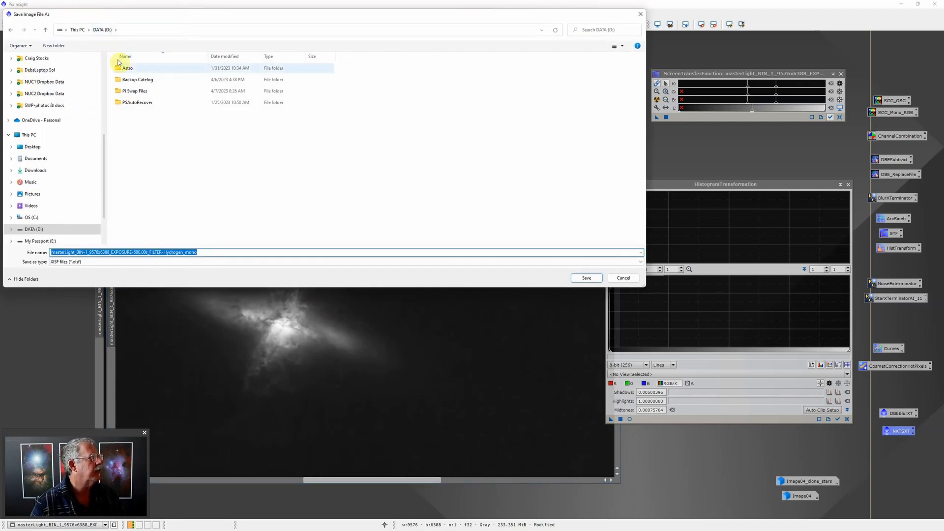
double_click(126, 69)
double_click(133, 81)
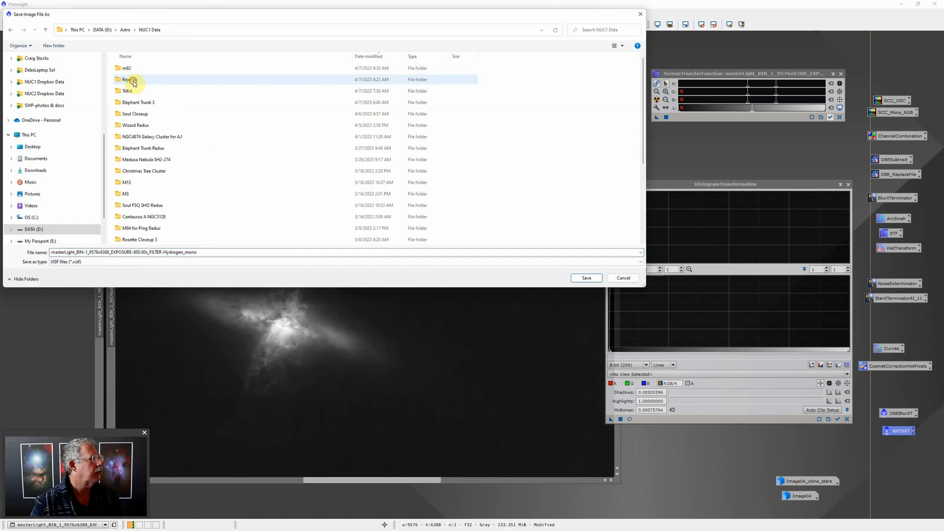
double_click(134, 71)
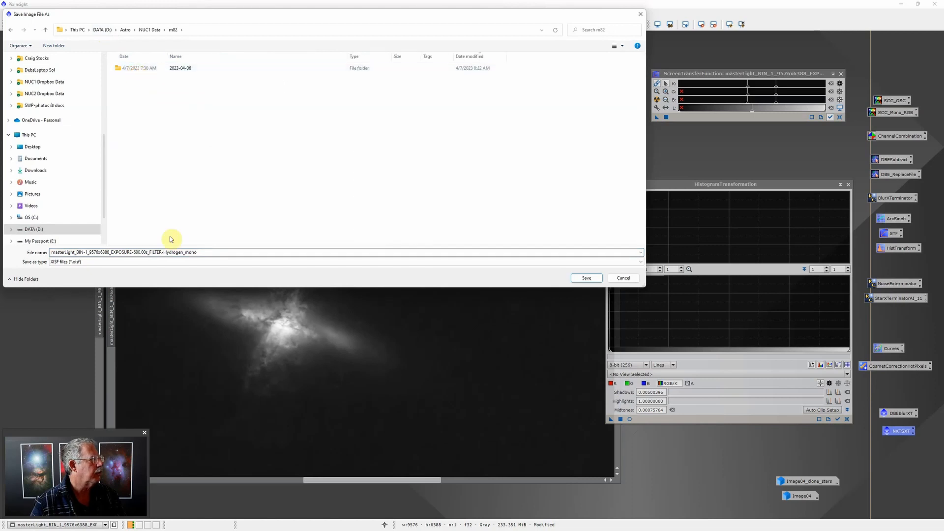
click(116, 261)
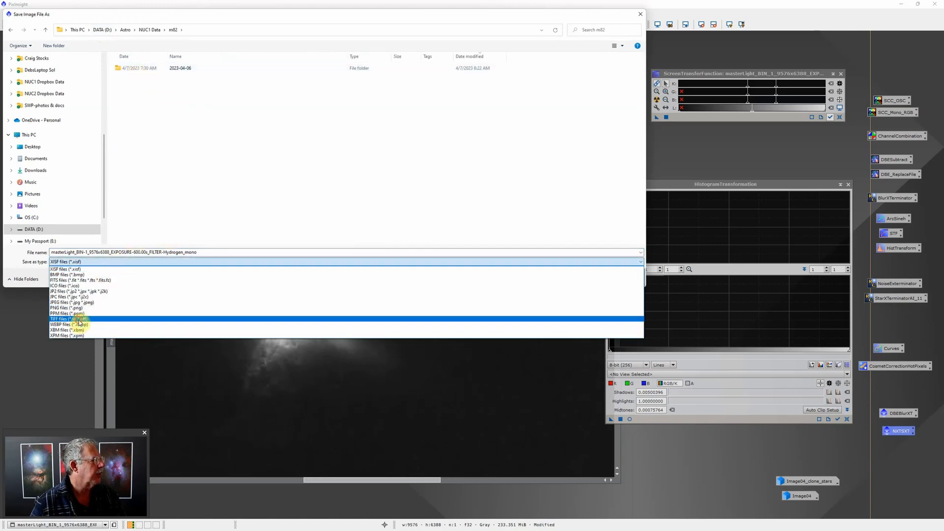
click(79, 319)
click(585, 279)
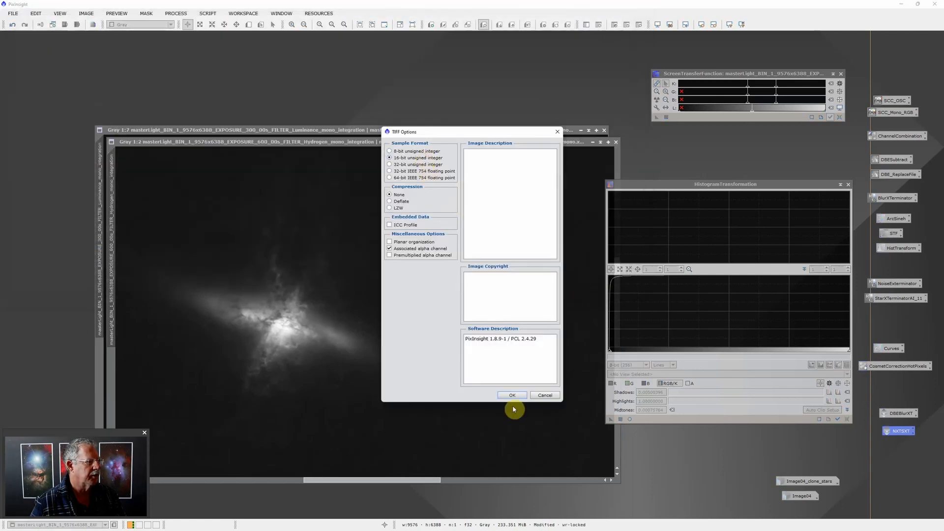
click(512, 394)
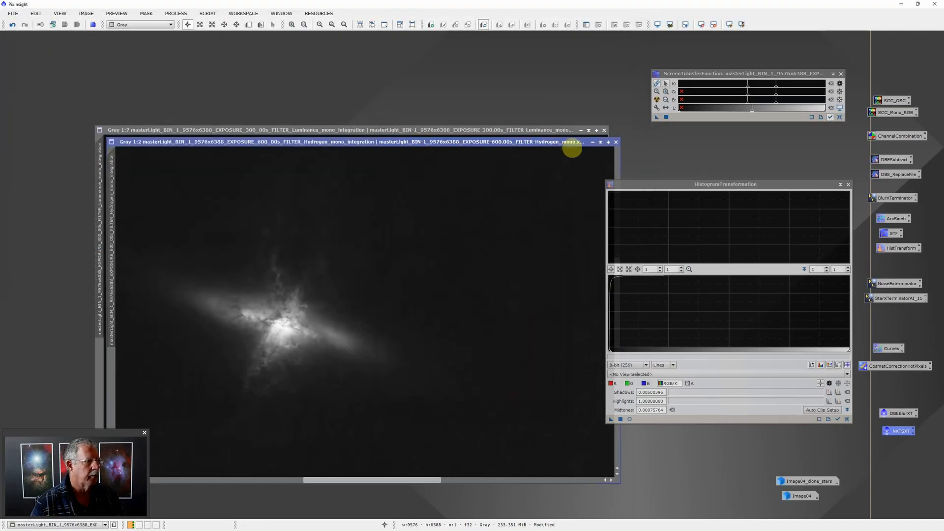
click(592, 141)
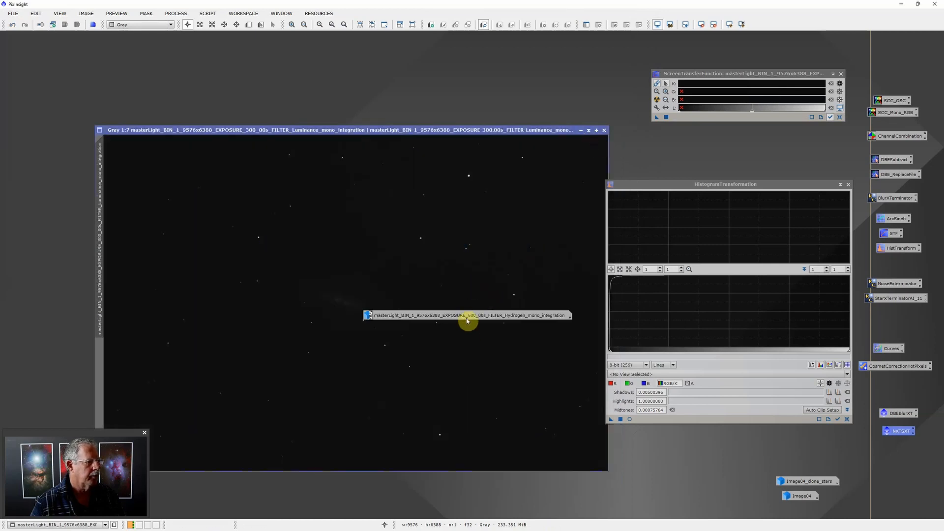
drag(468, 316, 659, 497)
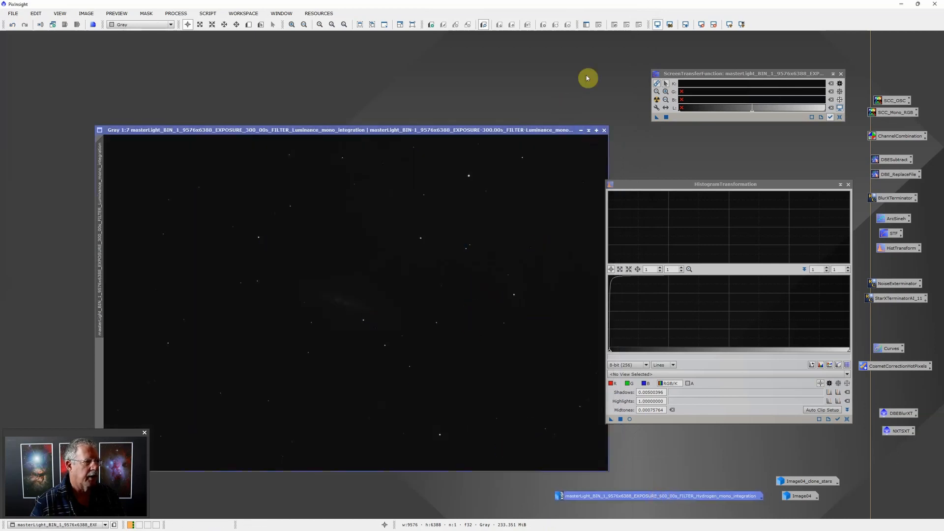
Auto-stretch the display of the Luminance master and sharpen it with the saved BlurXTerminator process
click(656, 100)
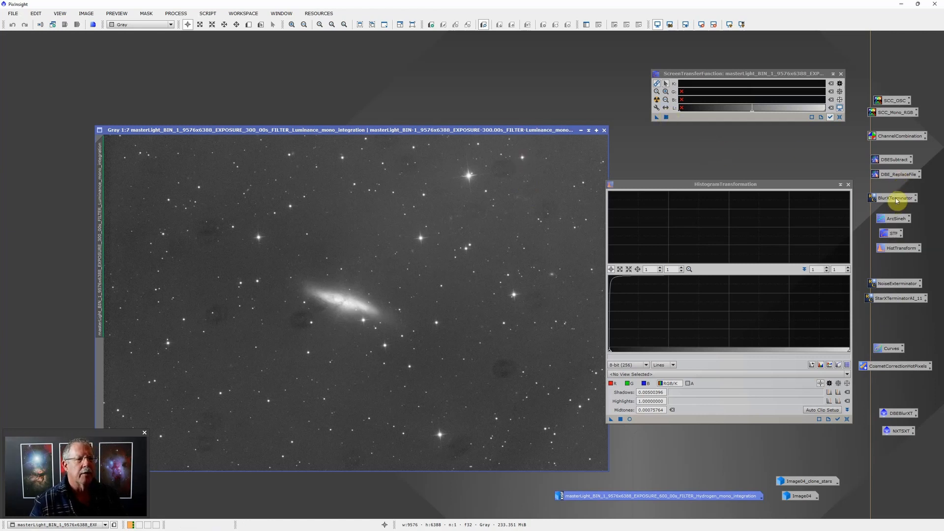
drag(895, 199, 531, 204)
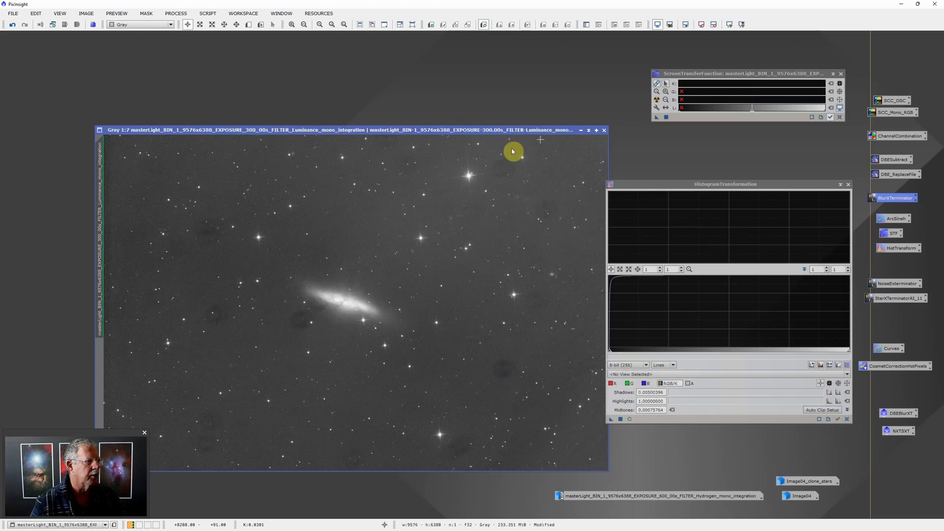
Auto-stretch the sharpened Luminance image again, darken its screen stretch, and examine the galaxy and background up close
click(658, 102)
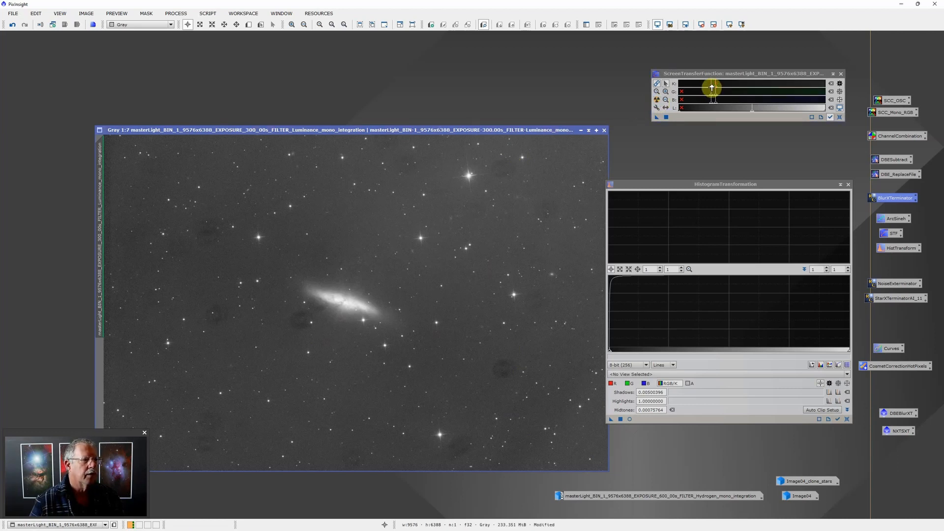
drag(712, 87, 742, 90)
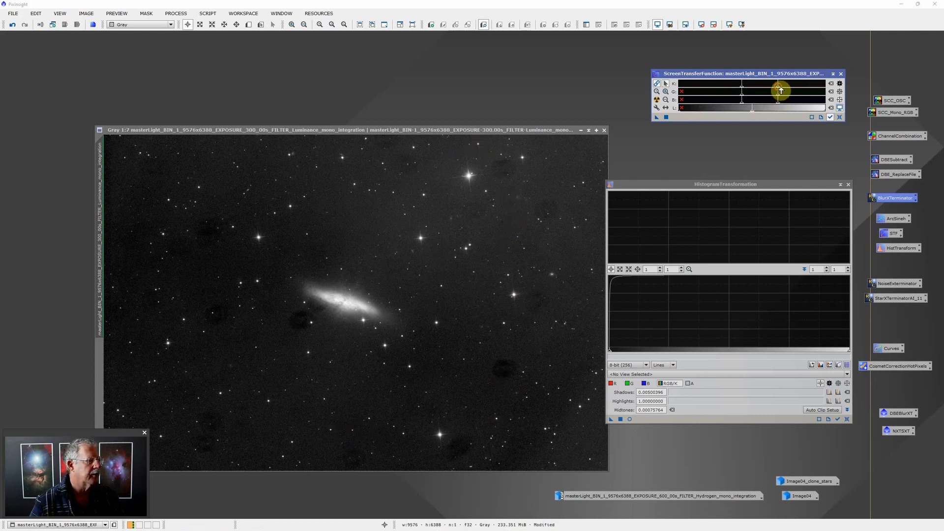
drag(778, 90, 776, 90)
scroll(352, 287, up, 4)
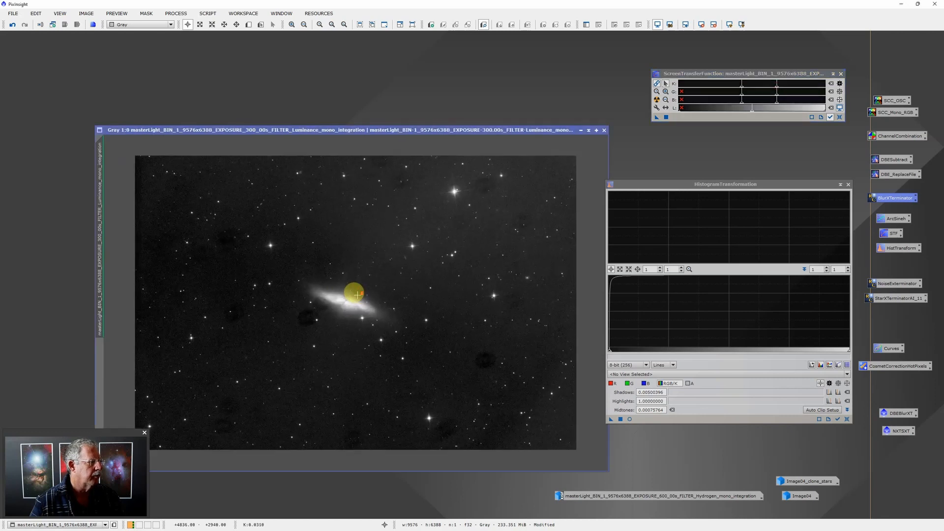
scroll(353, 287, up, 2)
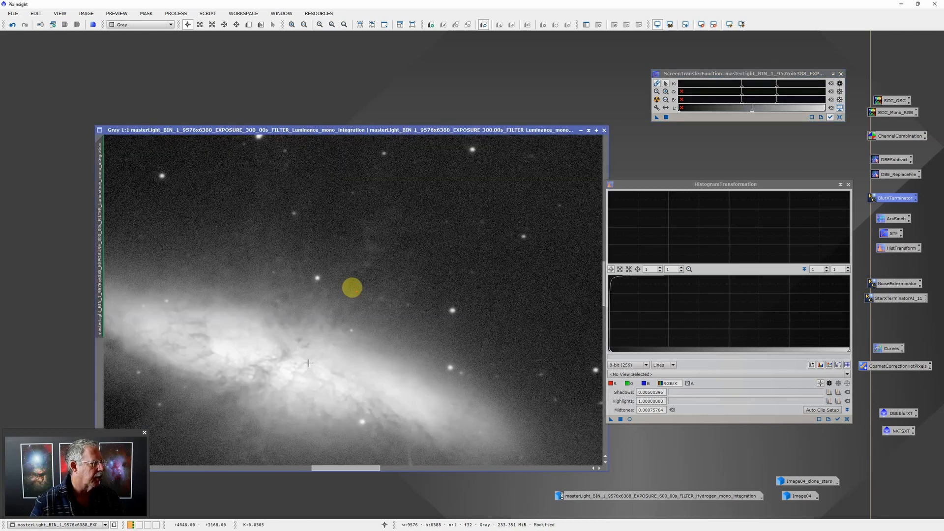
scroll(359, 379, down, 7)
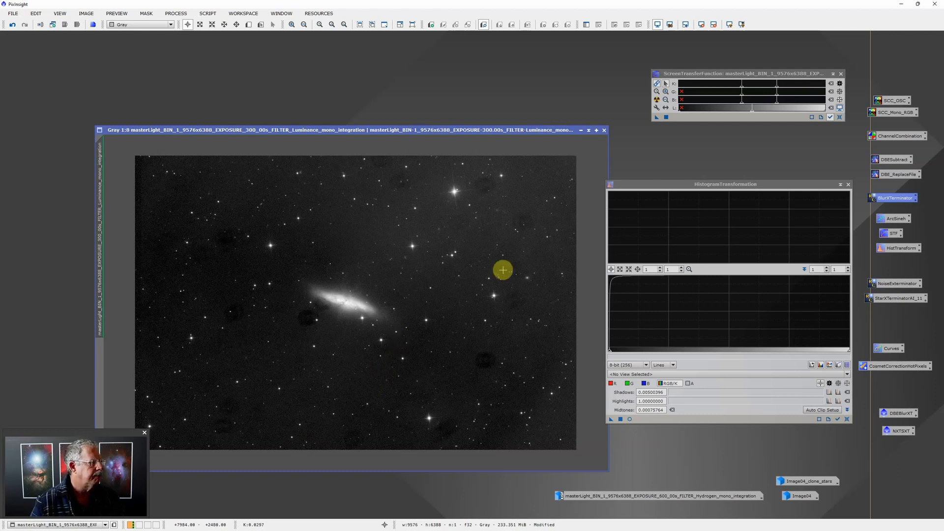
Run the saved DBESubtract background extraction on the Luminance image with its preset border samples and close the process
double_click(895, 161)
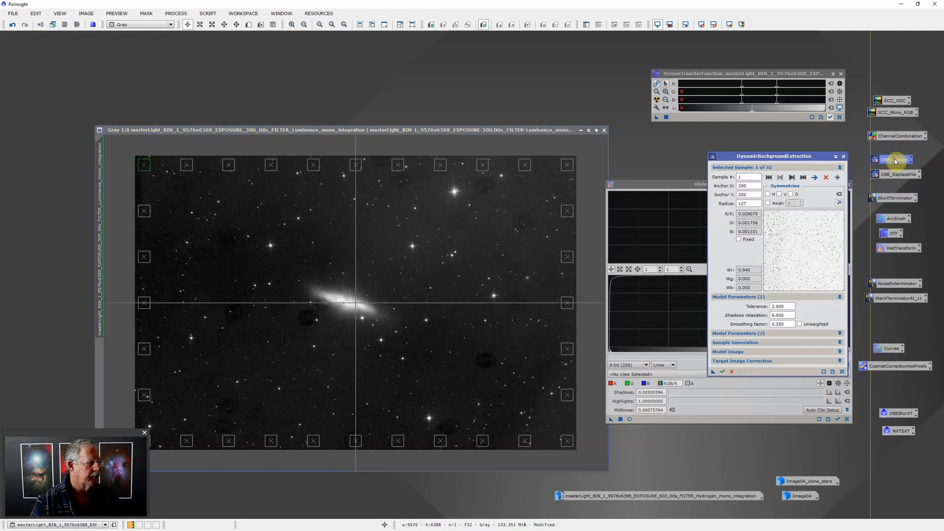
click(722, 373)
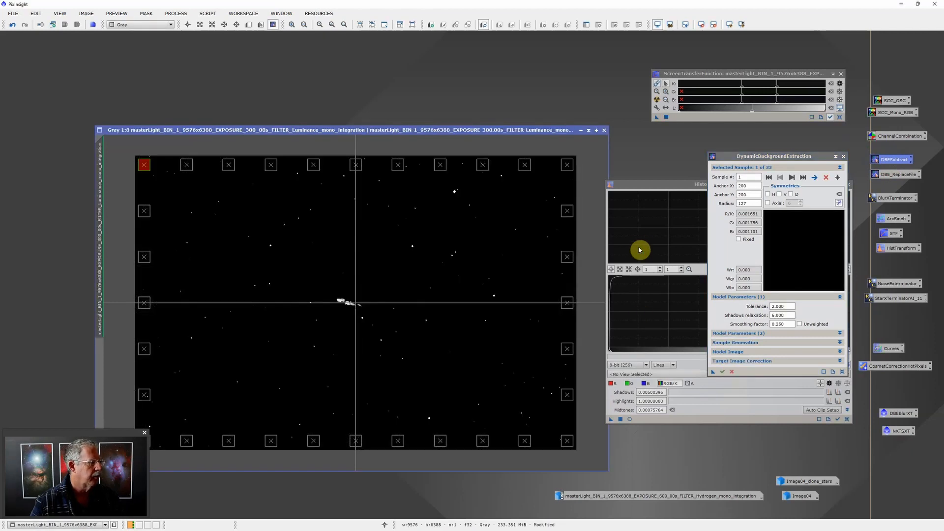
click(843, 157)
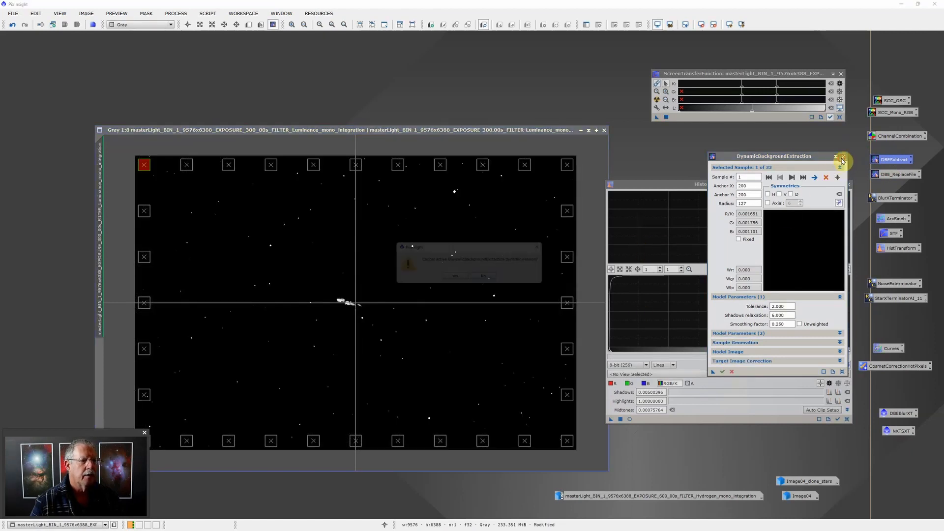
click(453, 277)
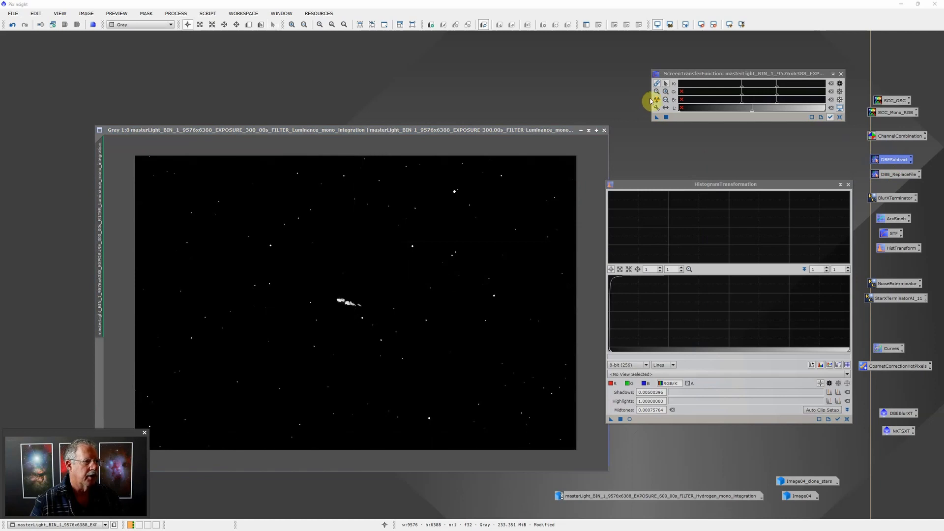
Reset the Luminance image's screen stretch and compute a fresh auto-stretch for the background-subtracted data
click(657, 100)
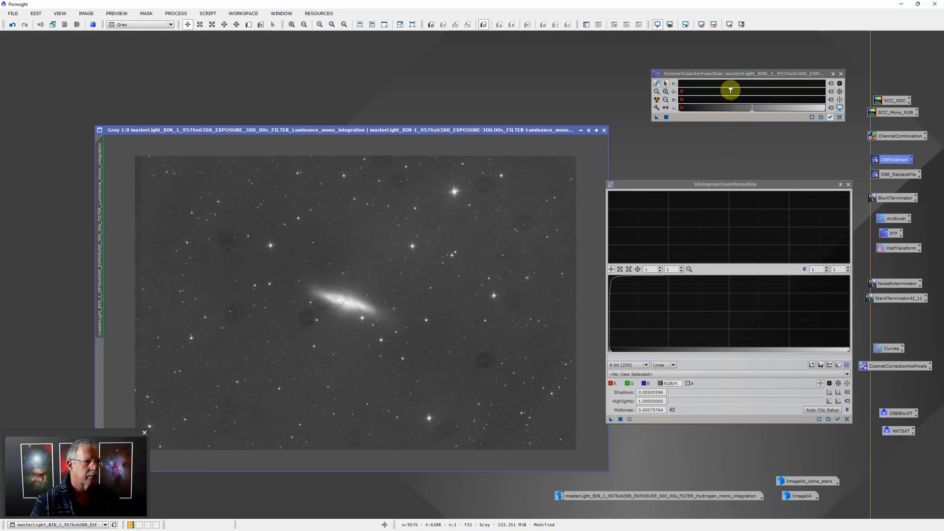
scroll(731, 87, up, 5)
scroll(730, 87, down, 5)
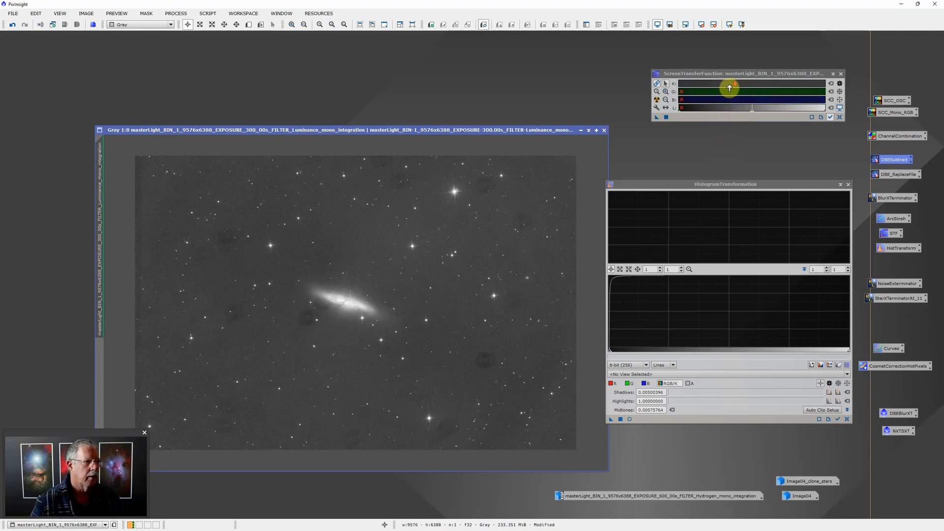
click(658, 101)
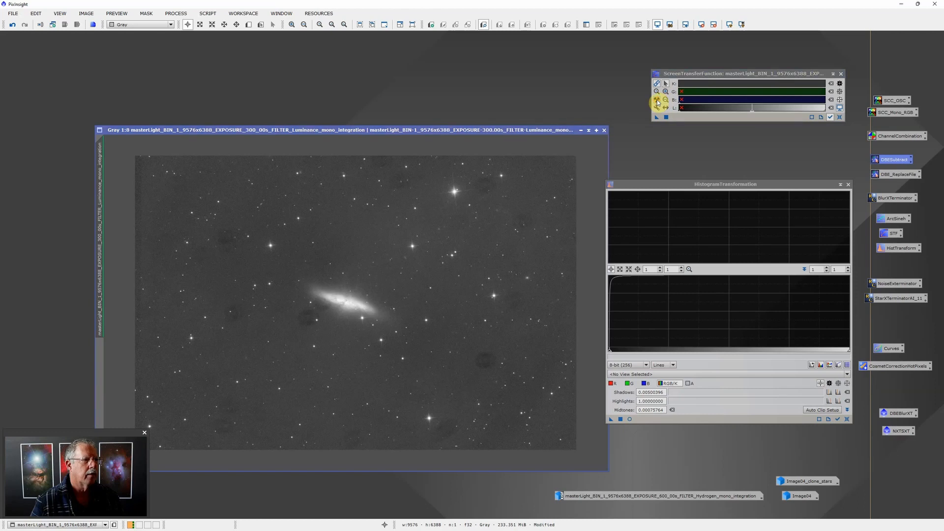
click(840, 117)
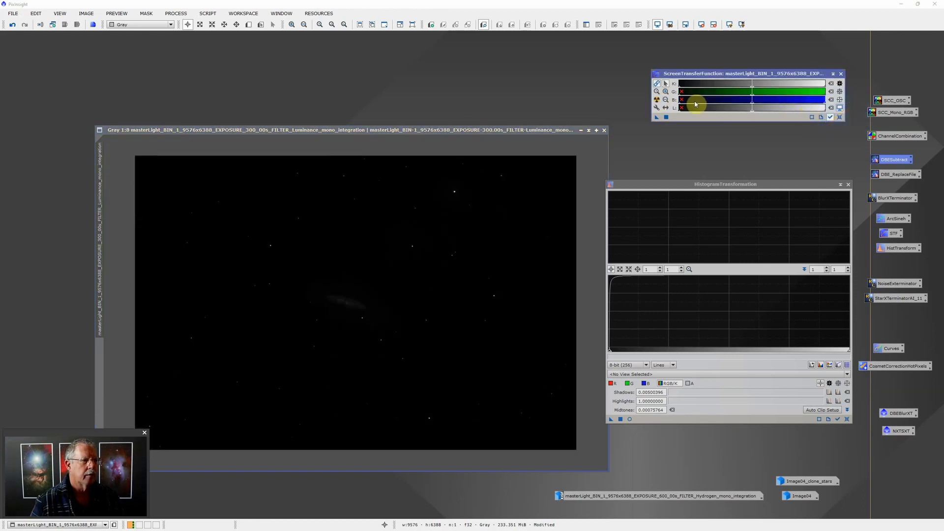
click(657, 100)
Darken the Luminance screen stretch and transfer it to HistogramTransformation with shadows 0.00109649 and midtones 0.00446919
drag(701, 88, 687, 90)
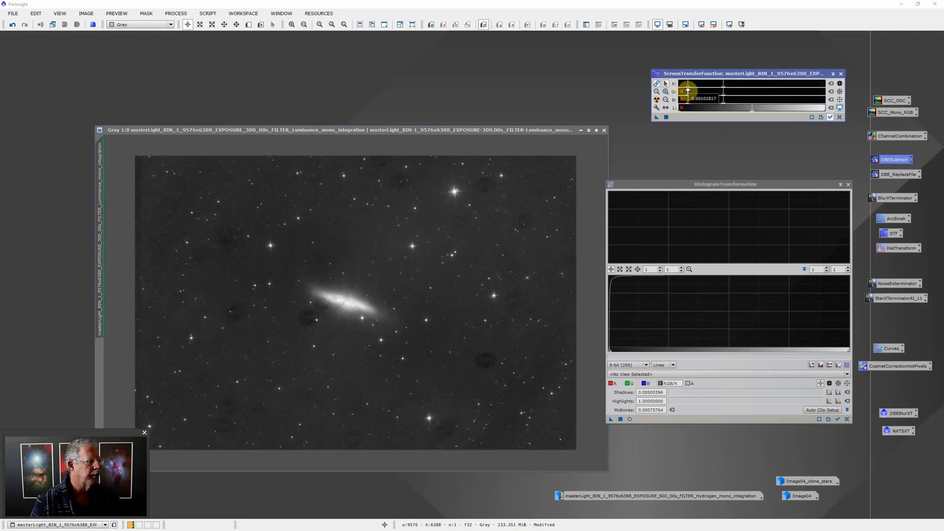
drag(688, 90, 731, 91)
scroll(415, 301, up, 1)
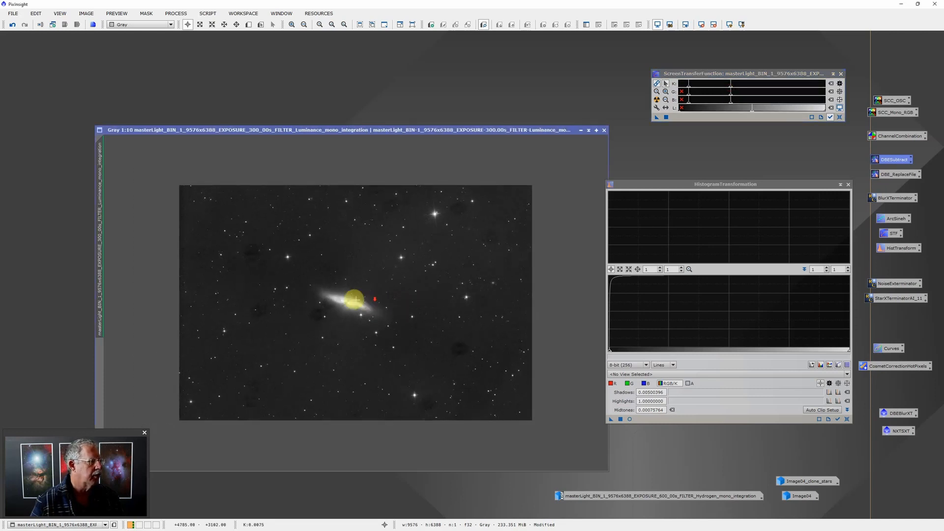
scroll(346, 303, down, 7)
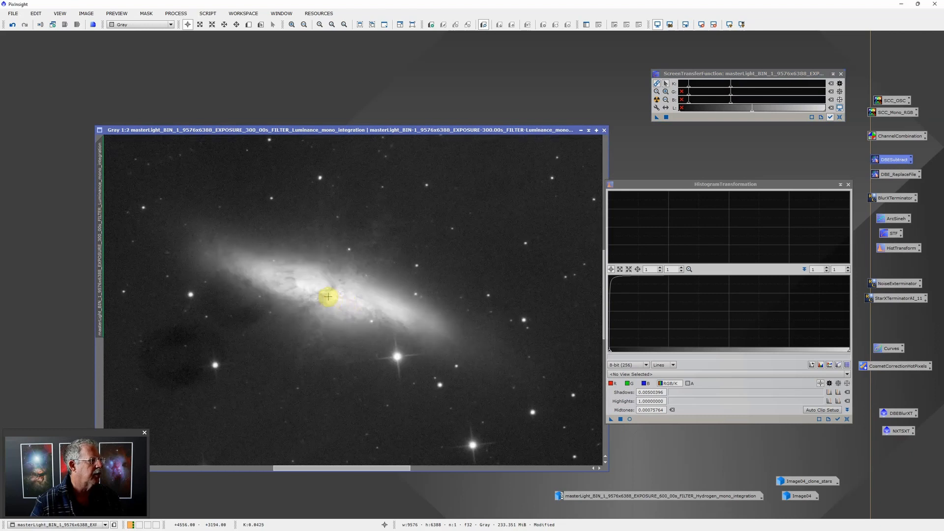
scroll(329, 297, up, 6)
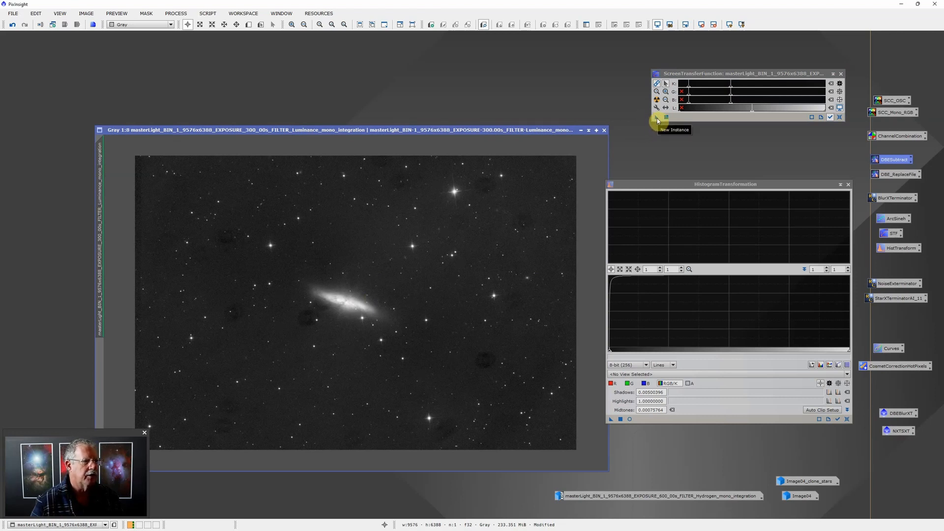
drag(657, 119, 656, 422)
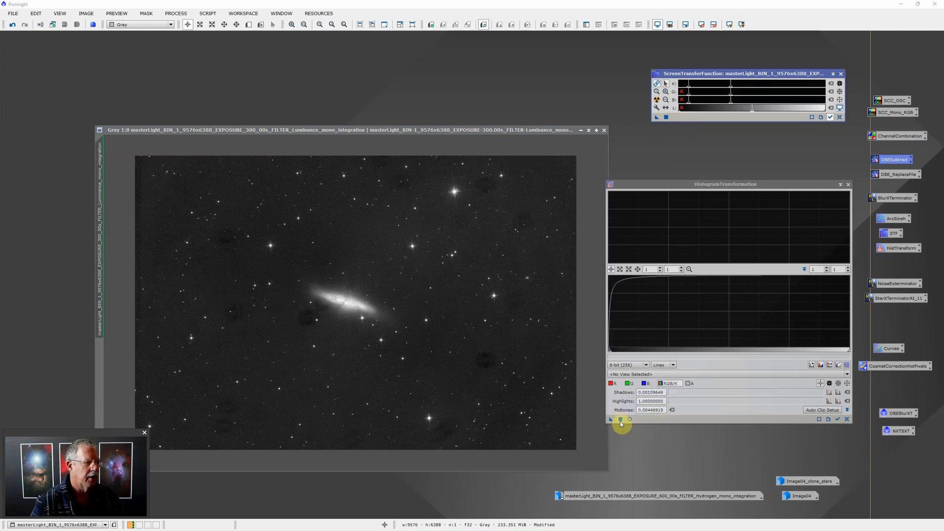
Apply the histogram stretch permanently to the Luminance image with its display stretch off, run the saved NXTSXT container, and inspect the galaxy
click(620, 419)
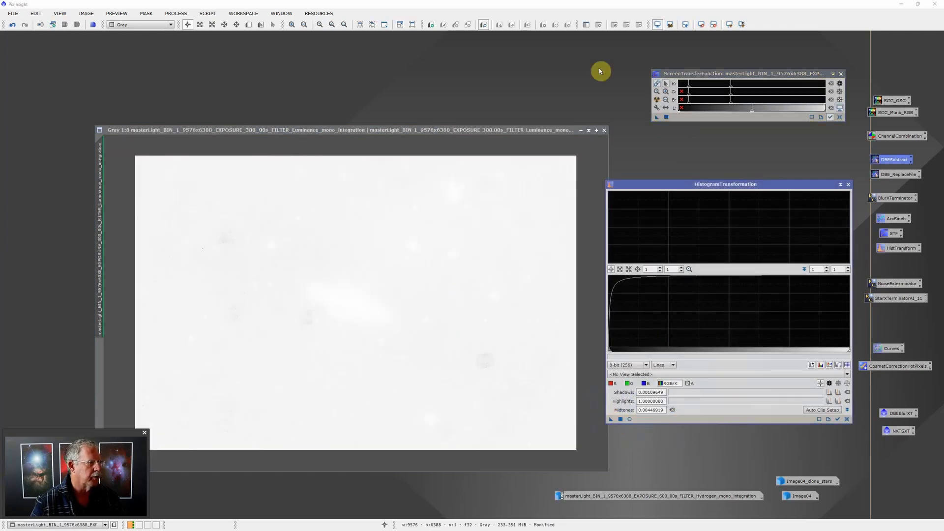
click(657, 25)
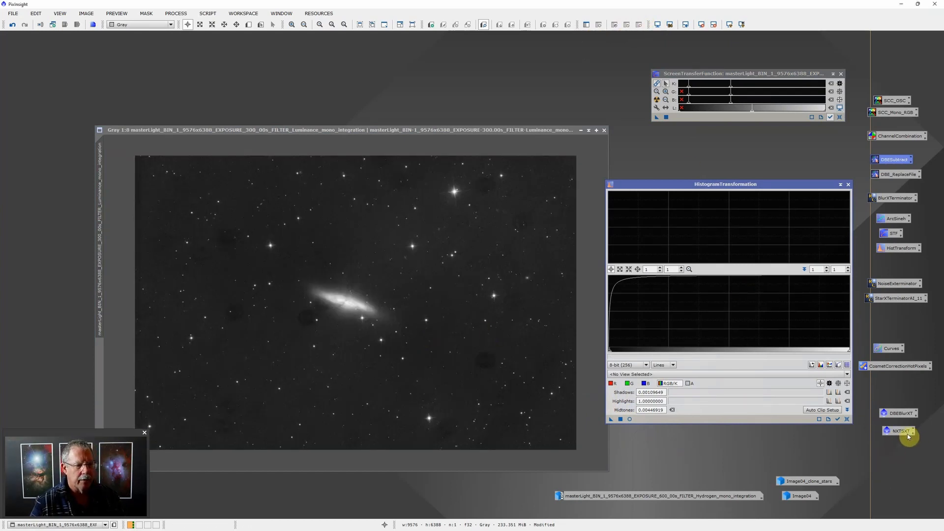
drag(907, 433, 489, 333)
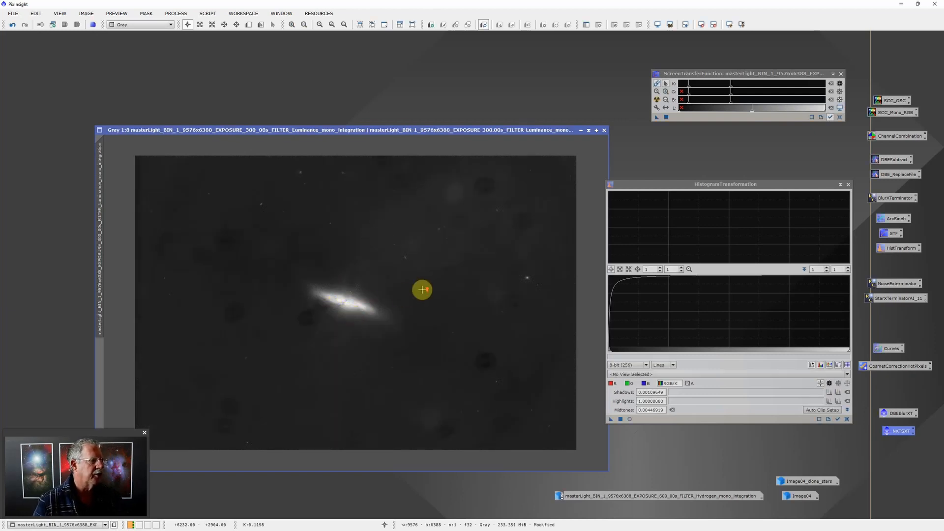
scroll(421, 290, down, 3)
scroll(422, 290, up, 5)
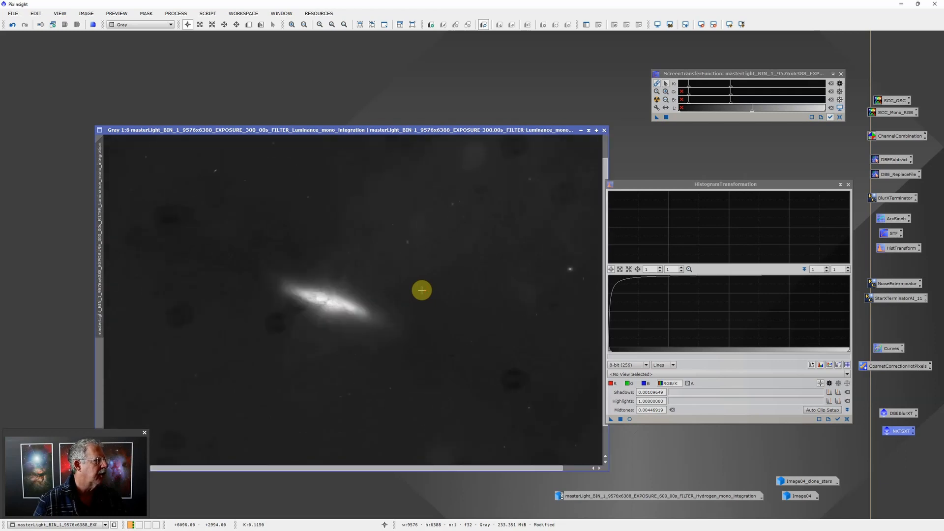
scroll(378, 319, up, 2)
scroll(377, 319, down, 5)
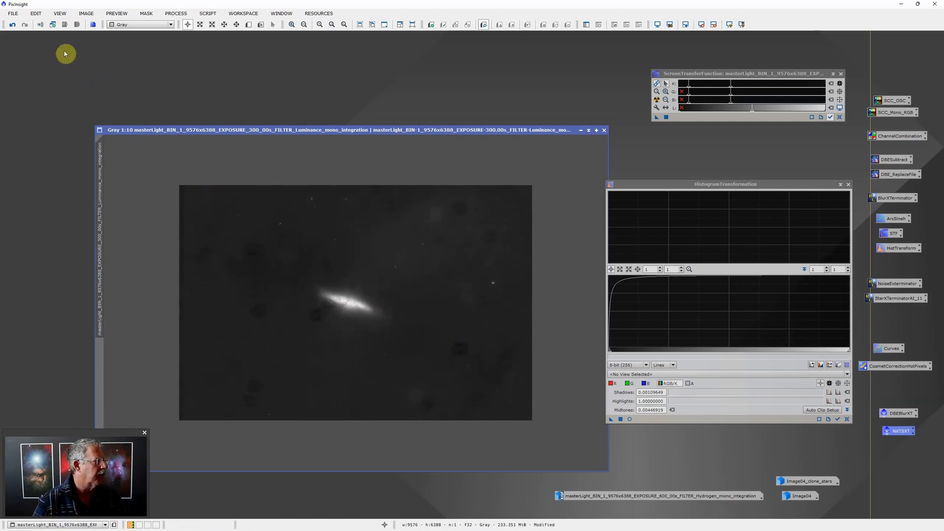
Start saving the starless Luminance image under a new location, browsing to the Astro folder on DATA (D:)
click(13, 15)
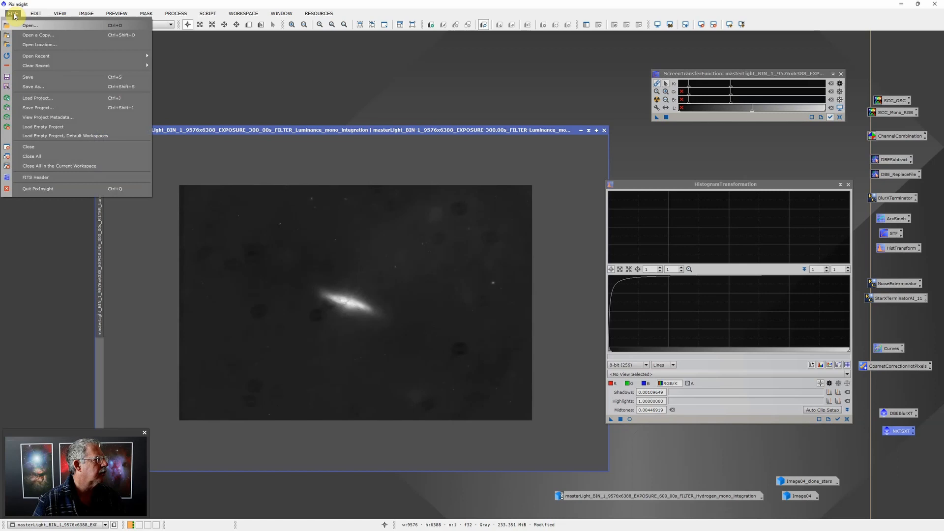
click(36, 86)
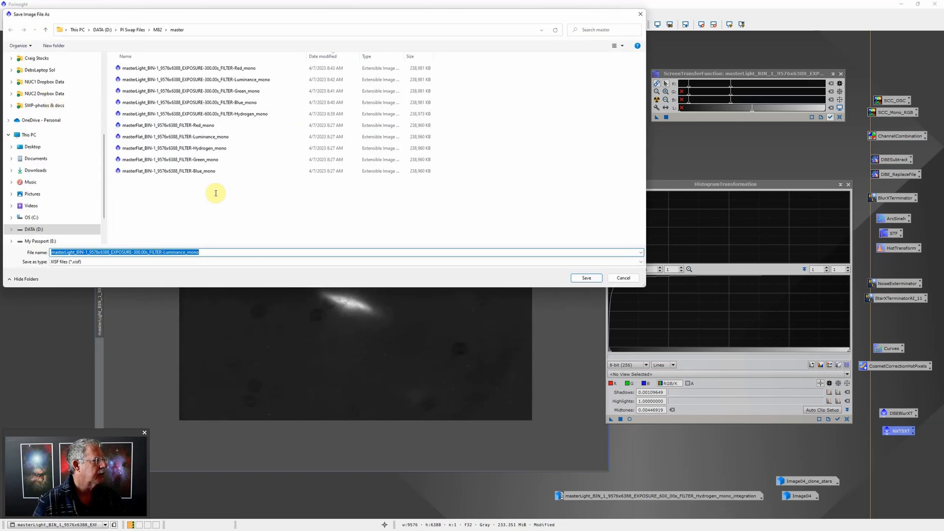
click(102, 29)
double_click(126, 70)
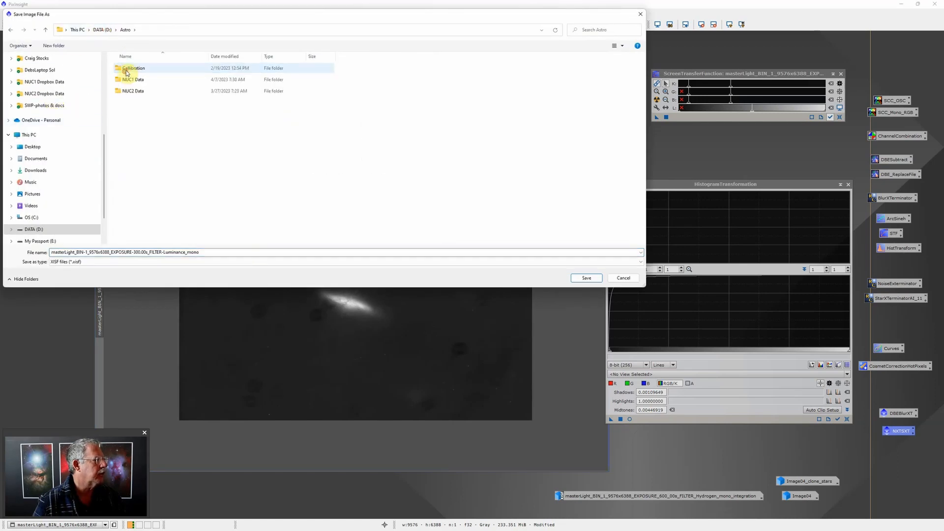
Save the Luminance master as an uncompressed 16-bit unsigned integer TIFF in the m82 folder under NUC1 Data
double_click(130, 81)
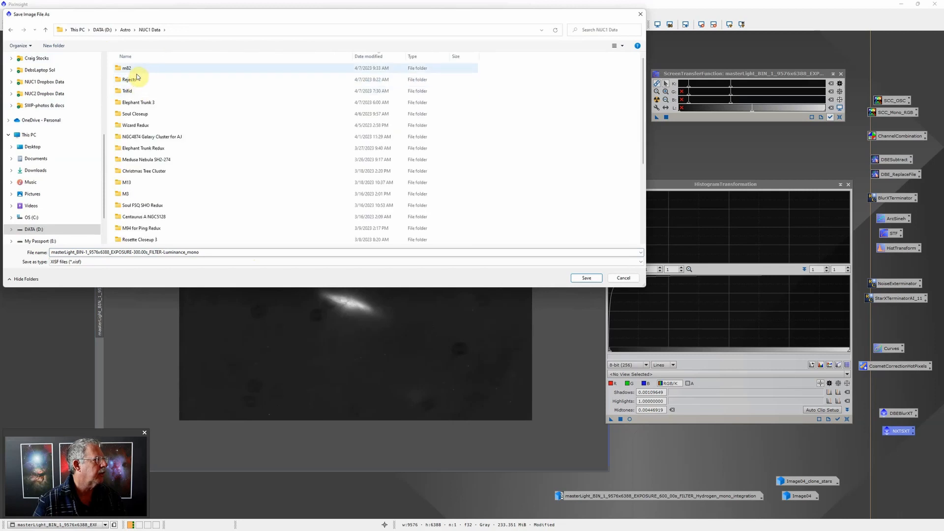
double_click(126, 68)
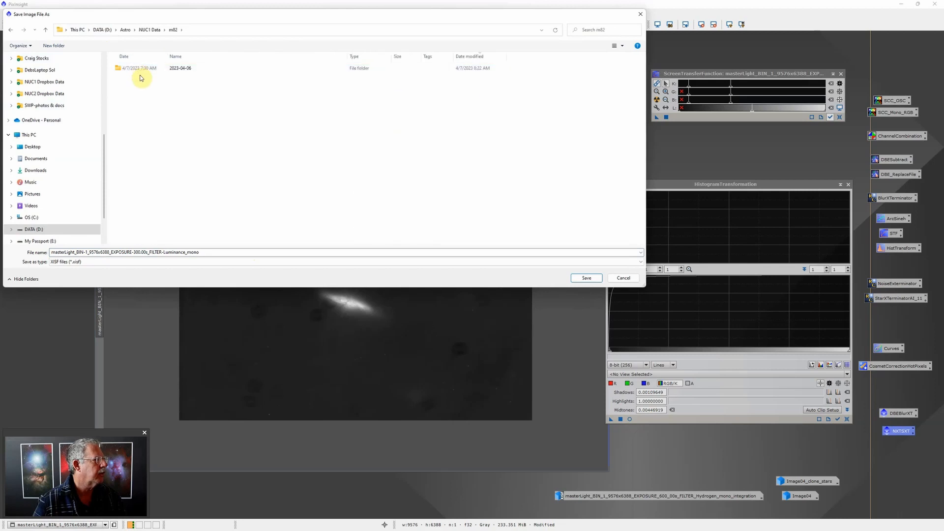
click(96, 261)
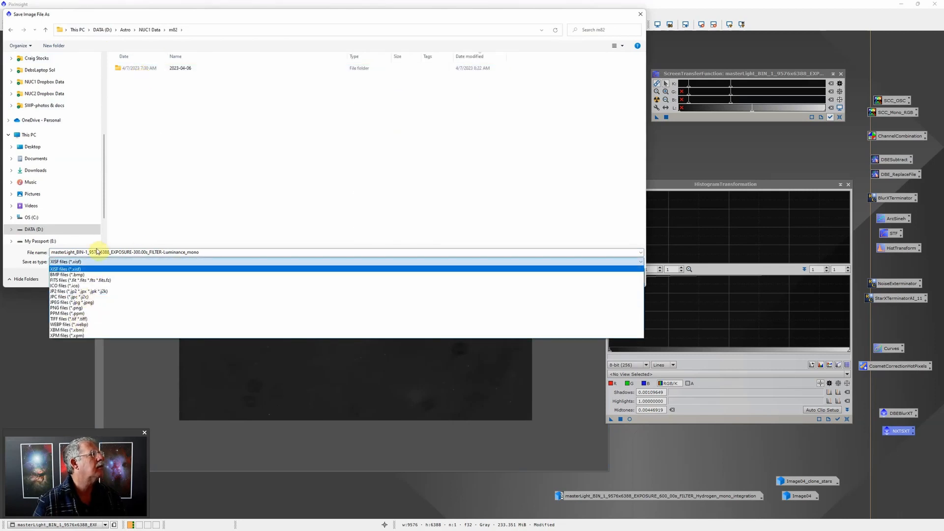
click(66, 320)
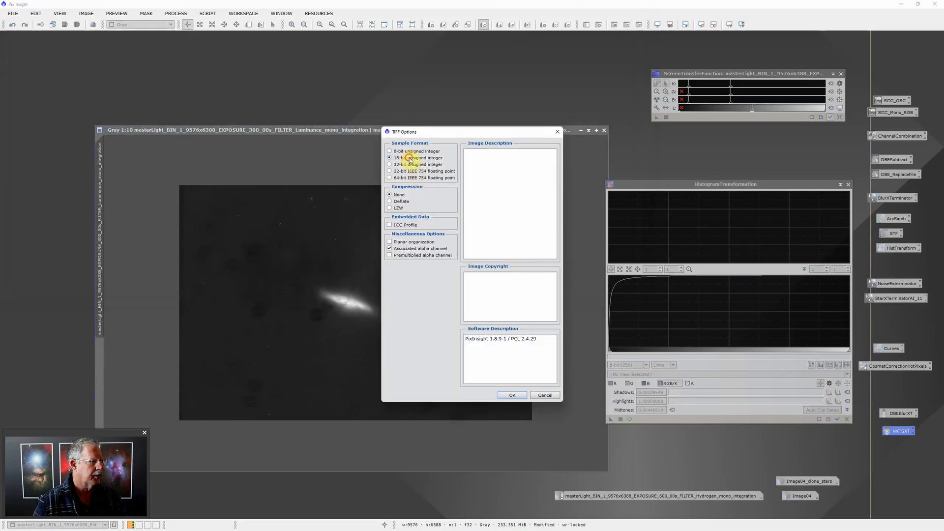
click(515, 395)
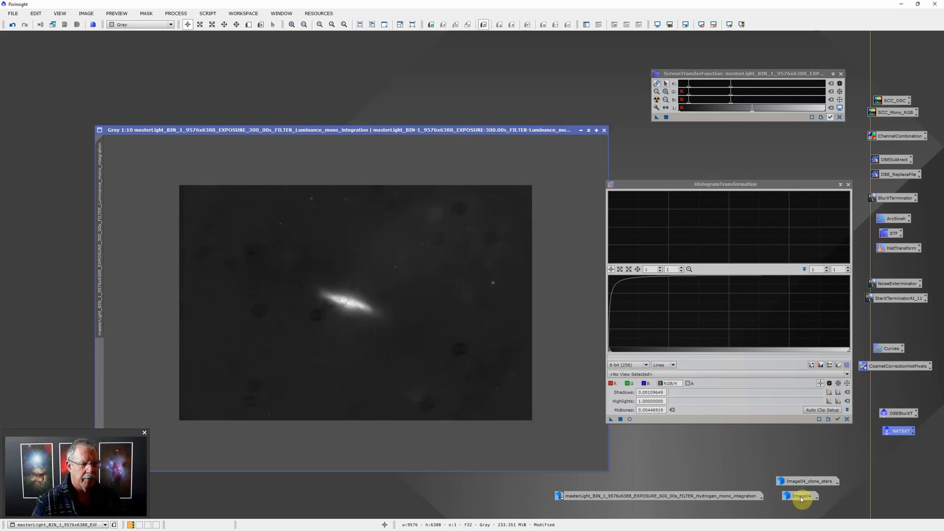
Restore the minimized Hydrogen master, Image04 and Image04_clone_stars images and view each of them
double_click(679, 497)
click(436, 331)
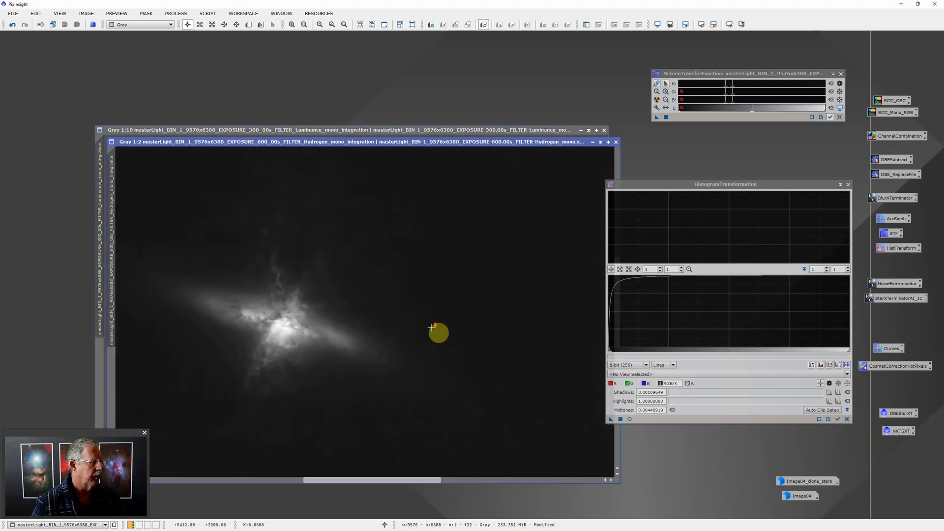
scroll(429, 320, up, 12)
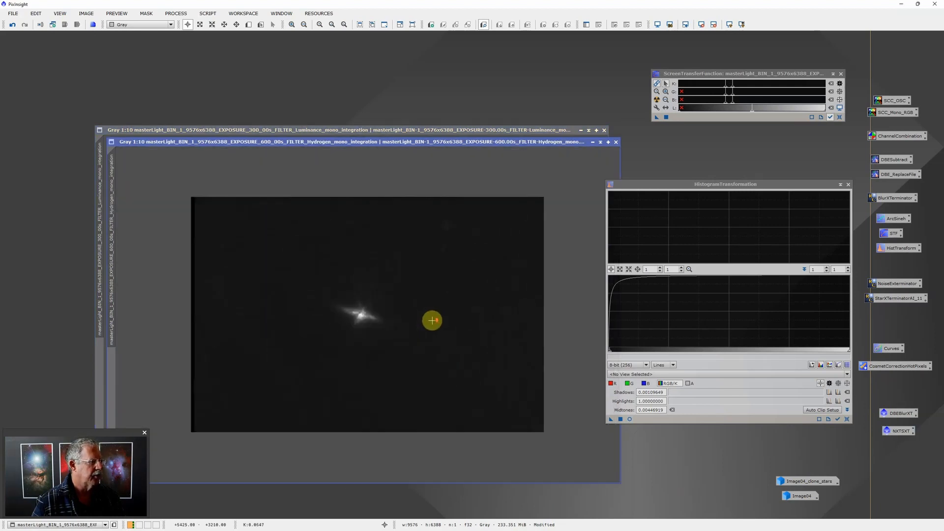
double_click(811, 498)
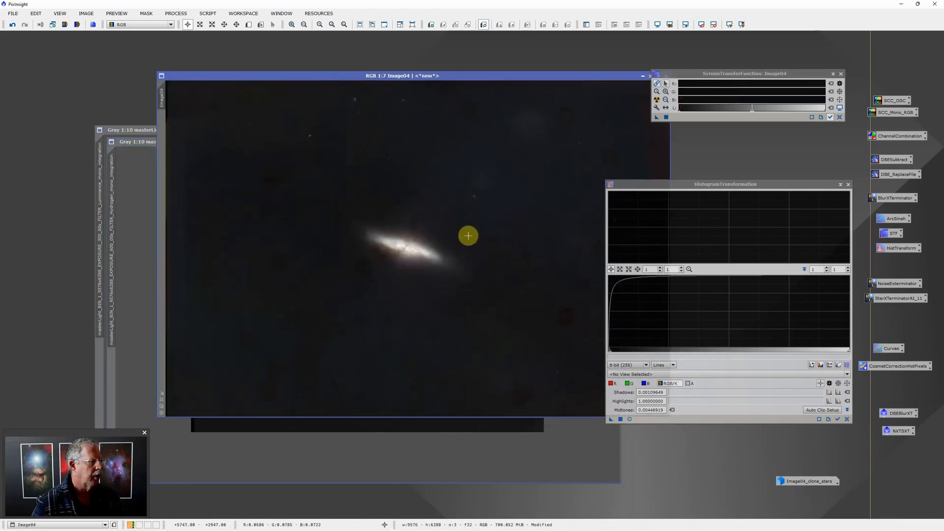
scroll(469, 236, up, 2)
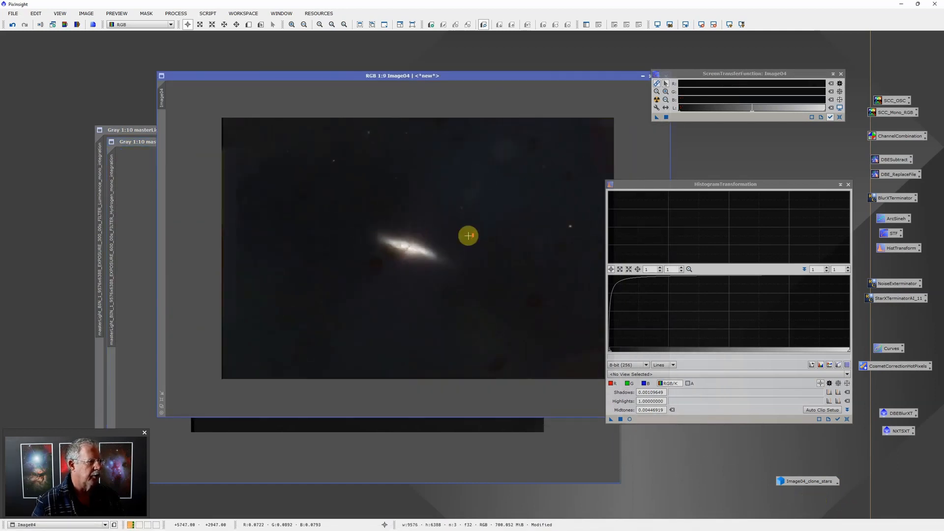
click(820, 483)
double_click(819, 483)
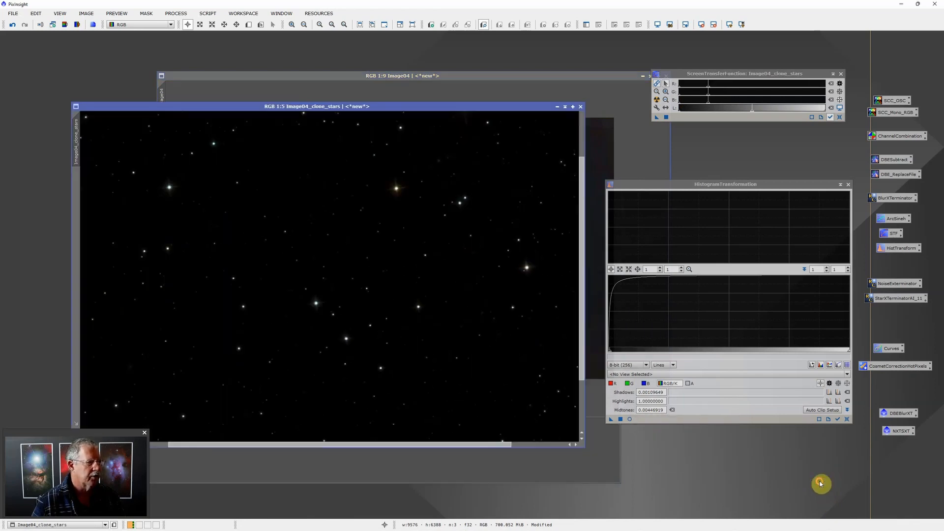
scroll(439, 302, down, 3)
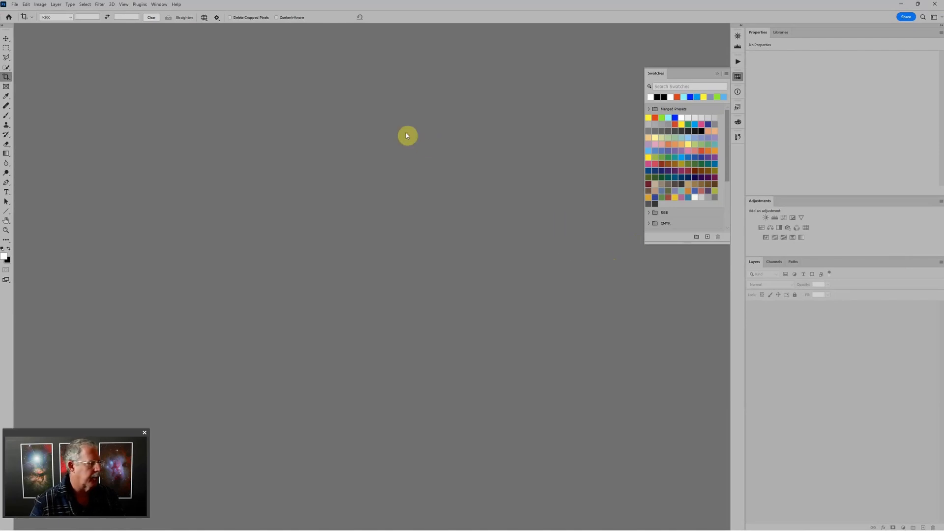
Switch to Photoshop, start Load Files into Stack and browse to DATA (D:) > Astro > NUC1 Data > m82 for source files
click(15, 6)
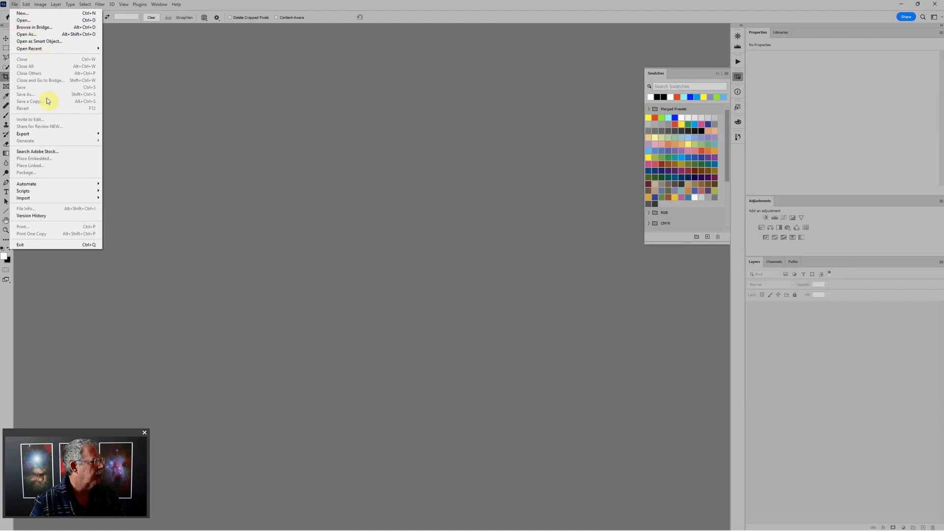
mouse_move(40, 194)
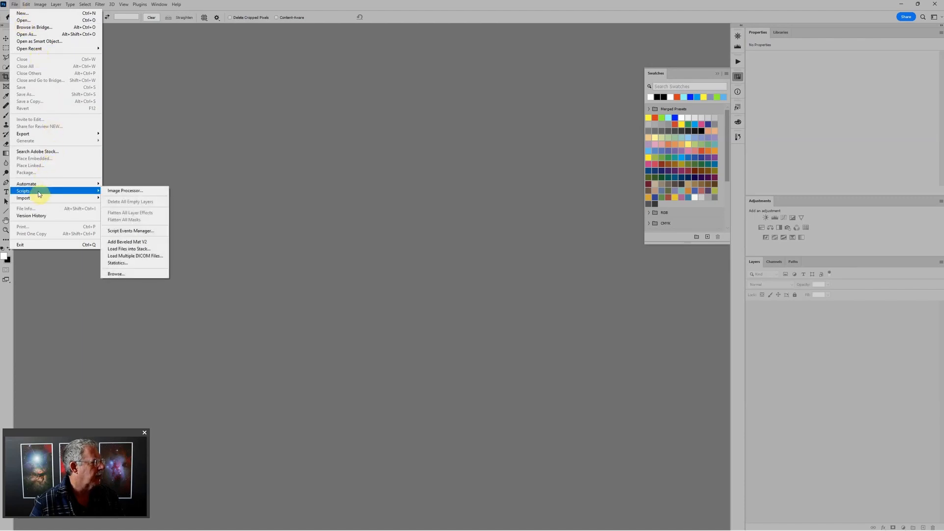
click(137, 249)
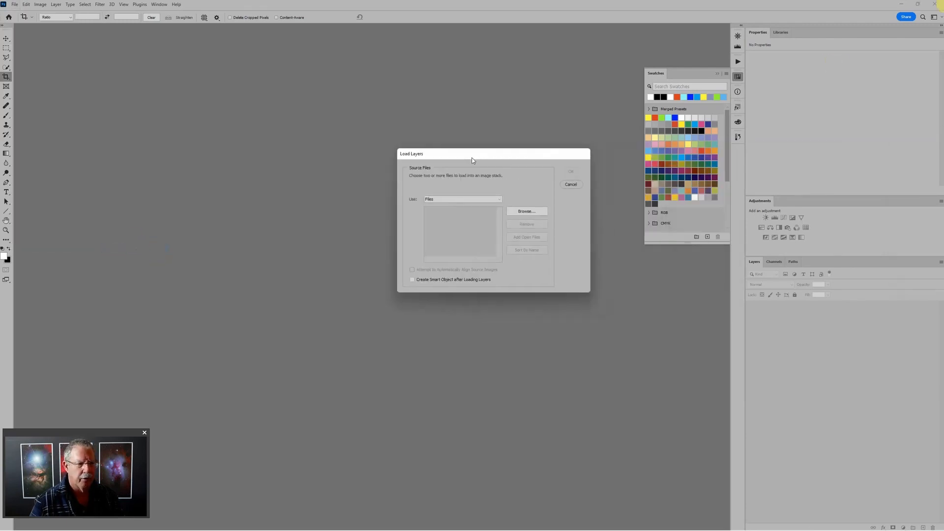
click(527, 212)
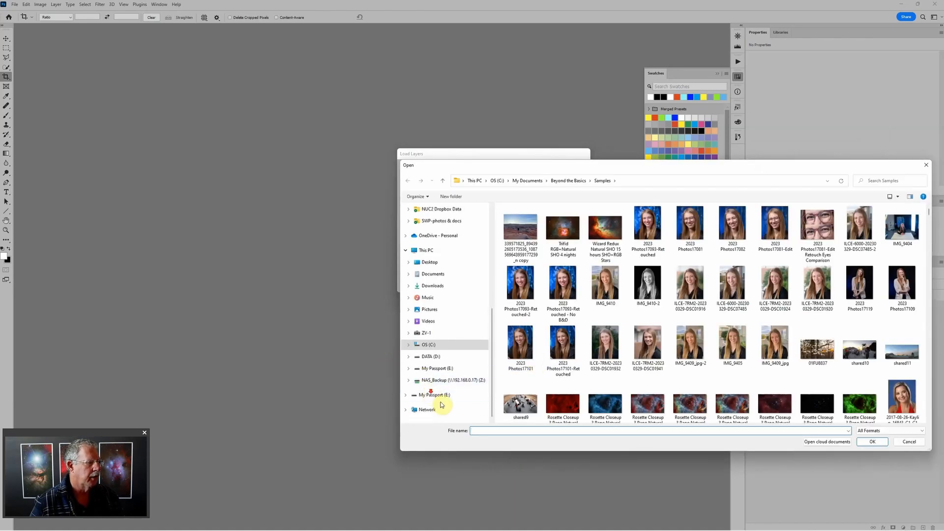
click(432, 357)
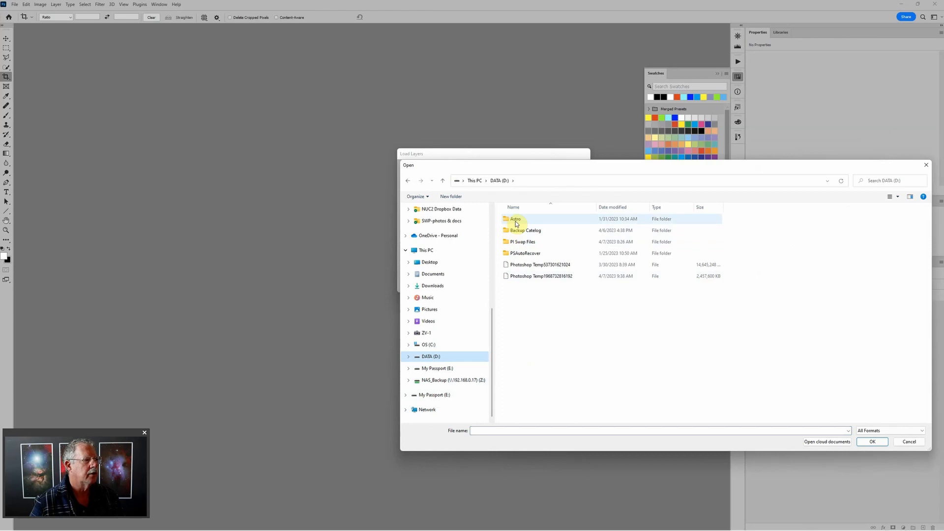
double_click(517, 221)
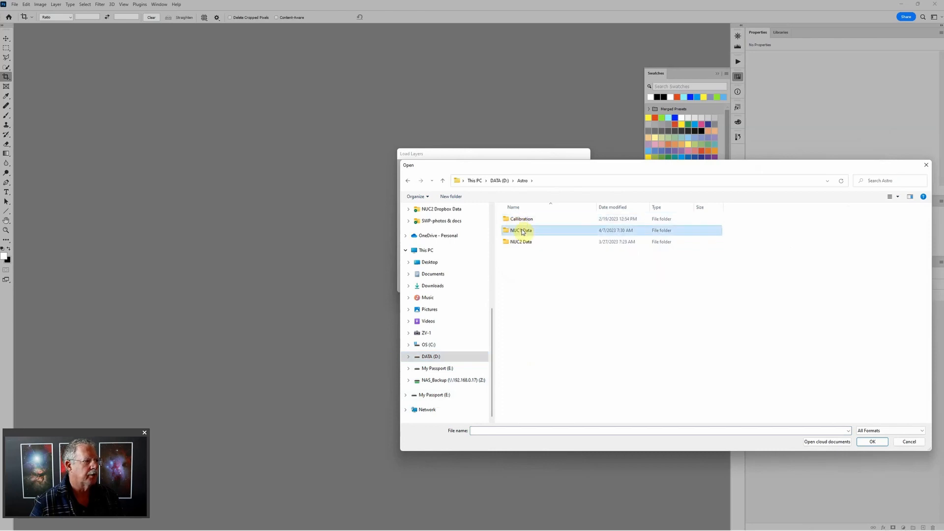
double_click(517, 230)
double_click(531, 356)
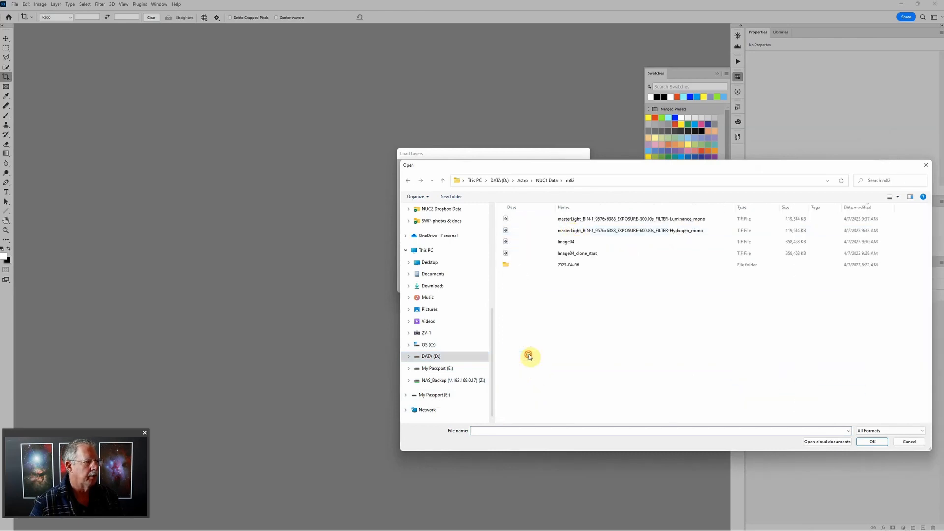
Load the Luminance, Hydrogen, Image04 and Image04_clone_stars TIFFs as layers of one document, without automatic alignment or a Smart Object
click(535, 219)
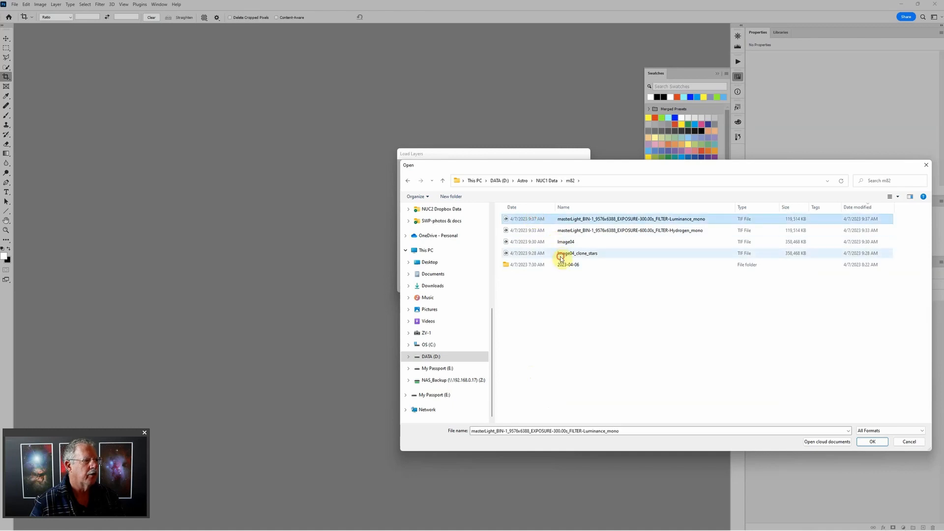
shift+click(561, 253)
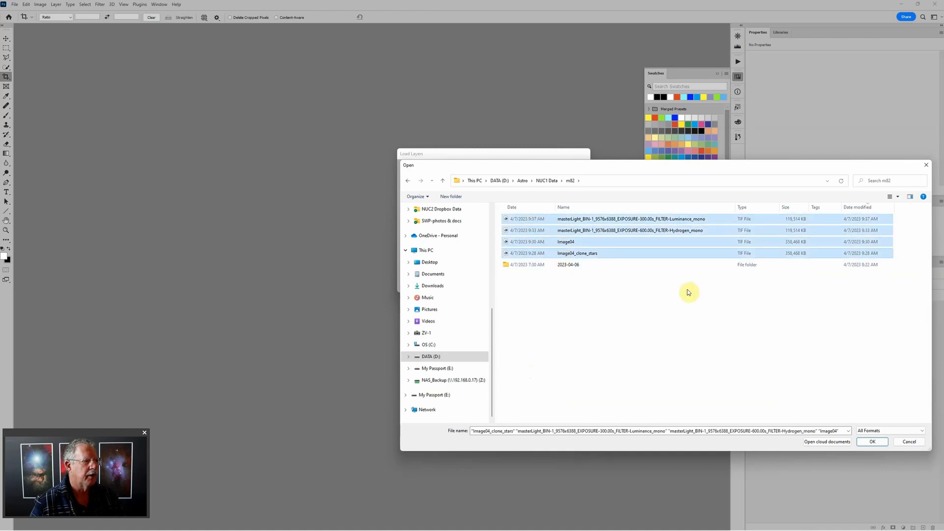
click(871, 441)
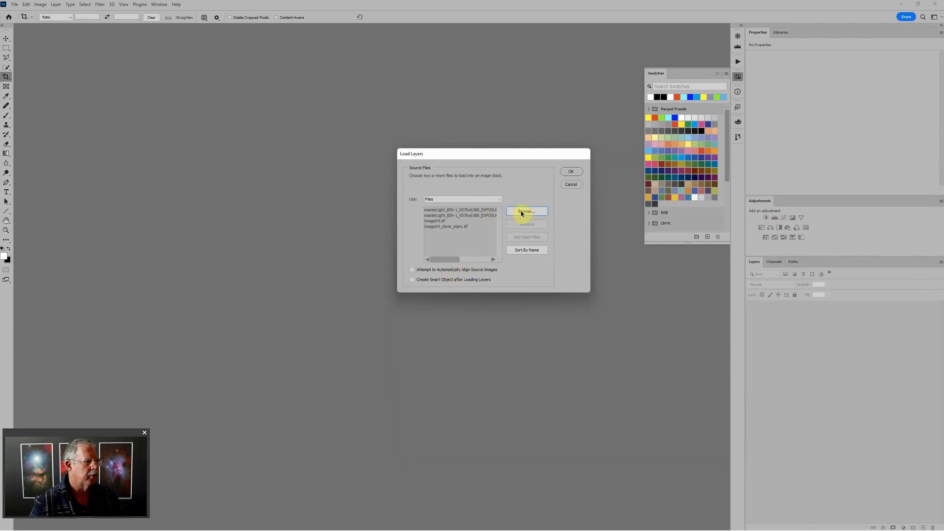
click(571, 173)
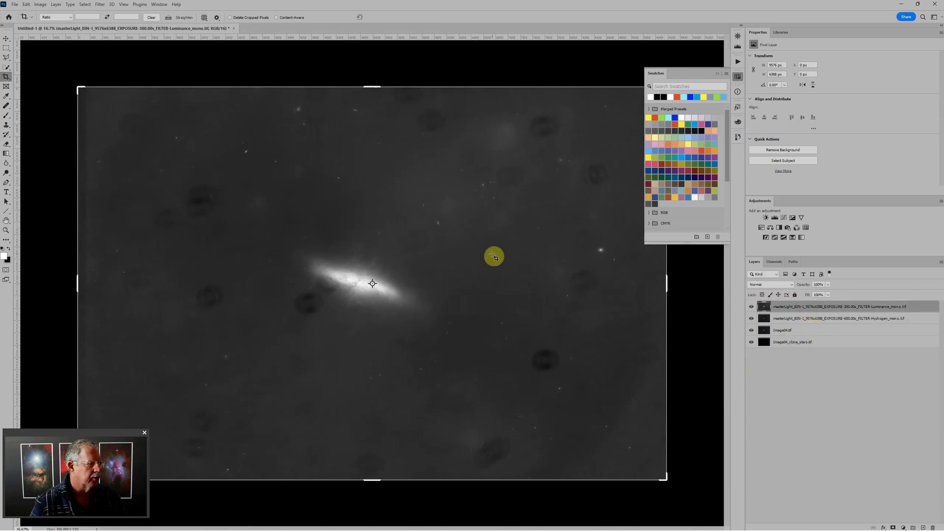
Put the Luminance_mono layer in its own layer group and name the group Luminance
scroll(491, 261, down, 2)
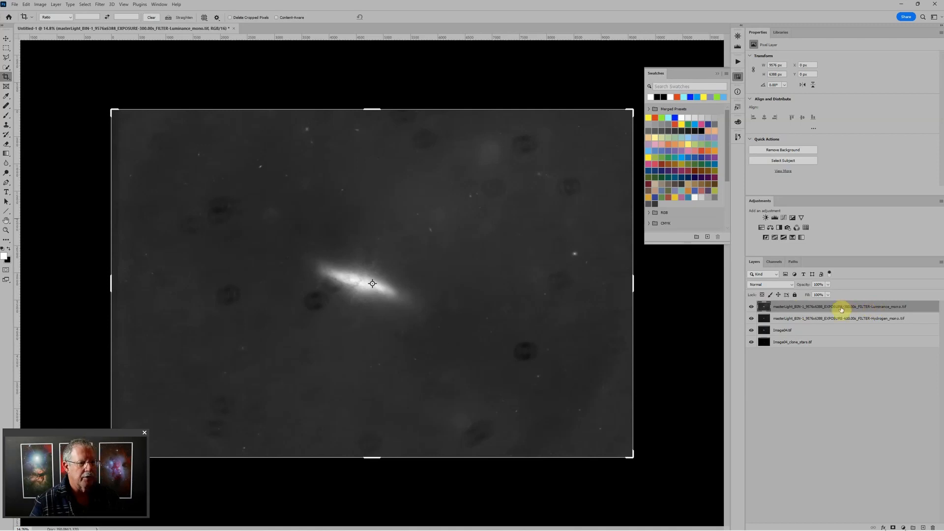
key(ctrl+g)
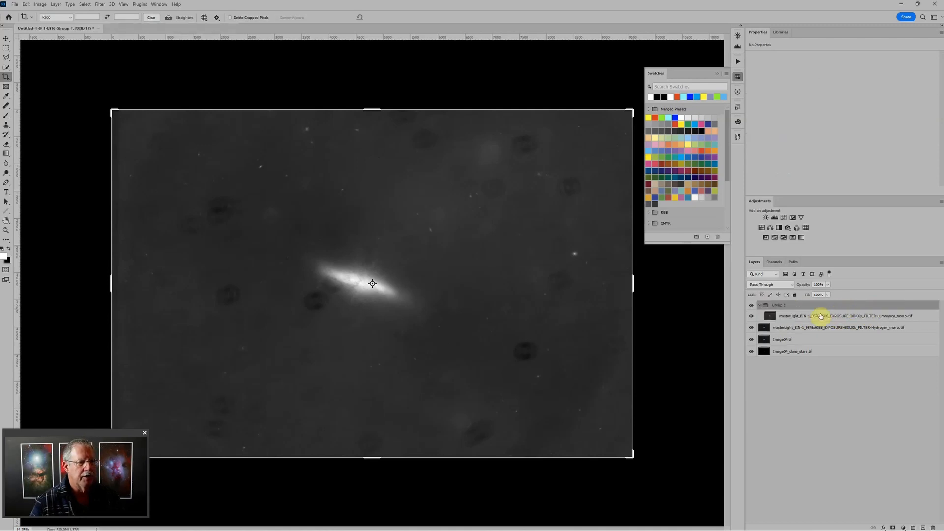
double_click(782, 305)
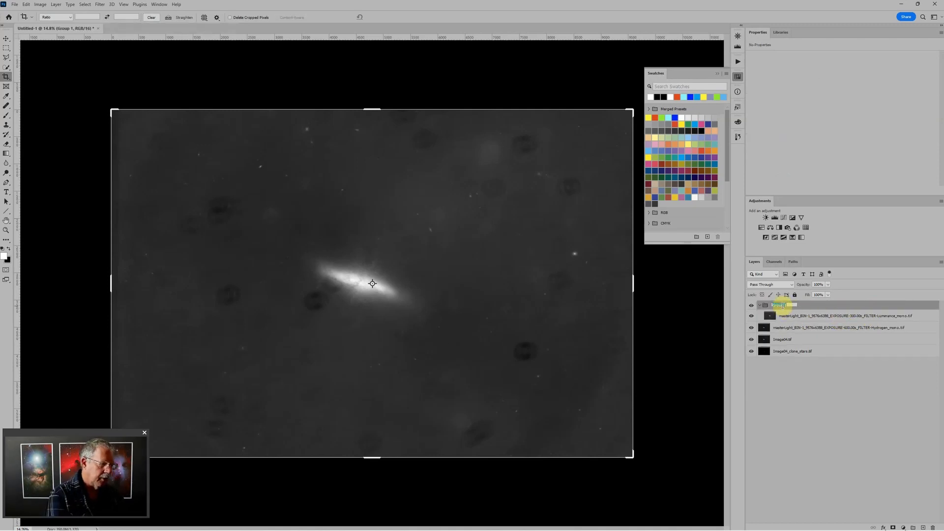
text(Luminance)
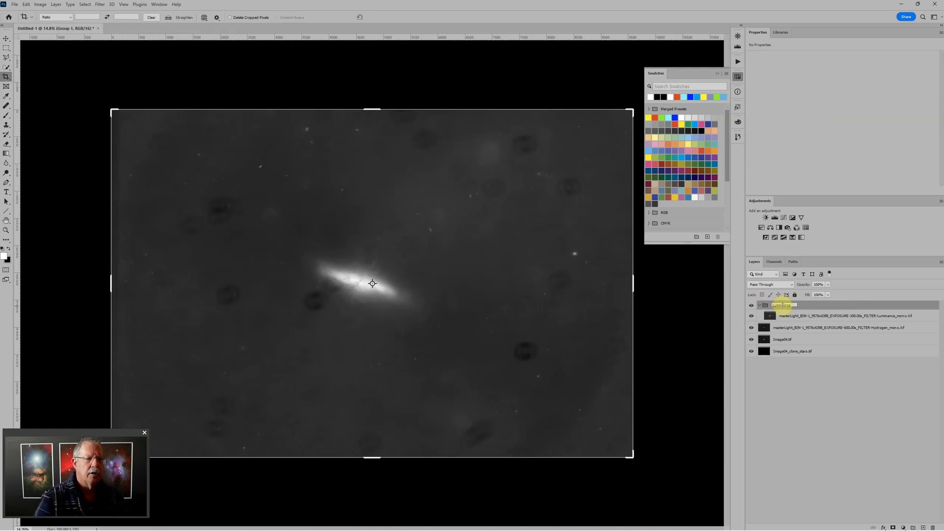
key(Return)
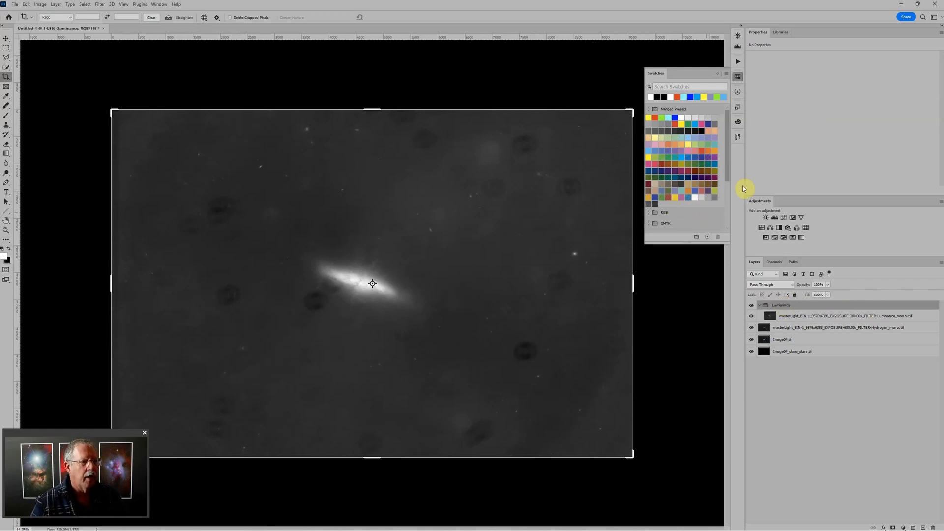
Add a Levels adjustment layer inside the Luminance group, then collapse and hide the group
click(776, 219)
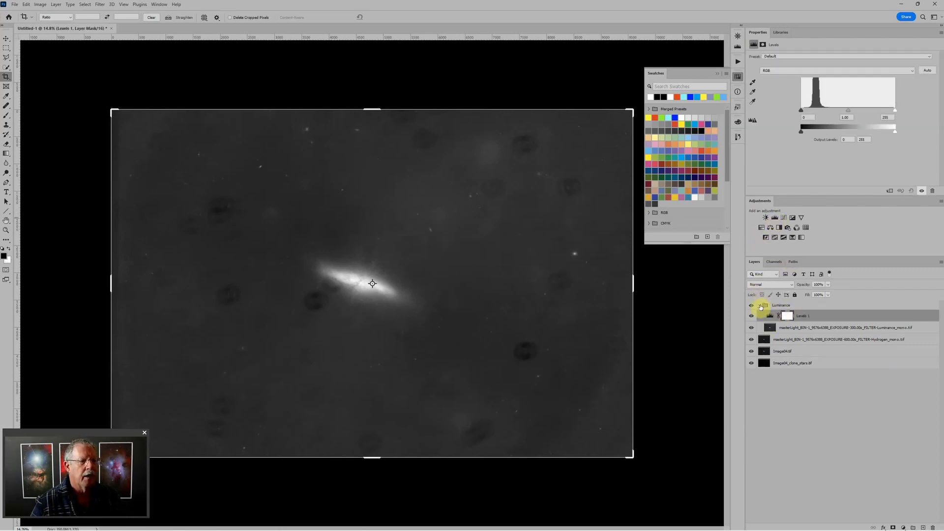
click(760, 305)
click(752, 305)
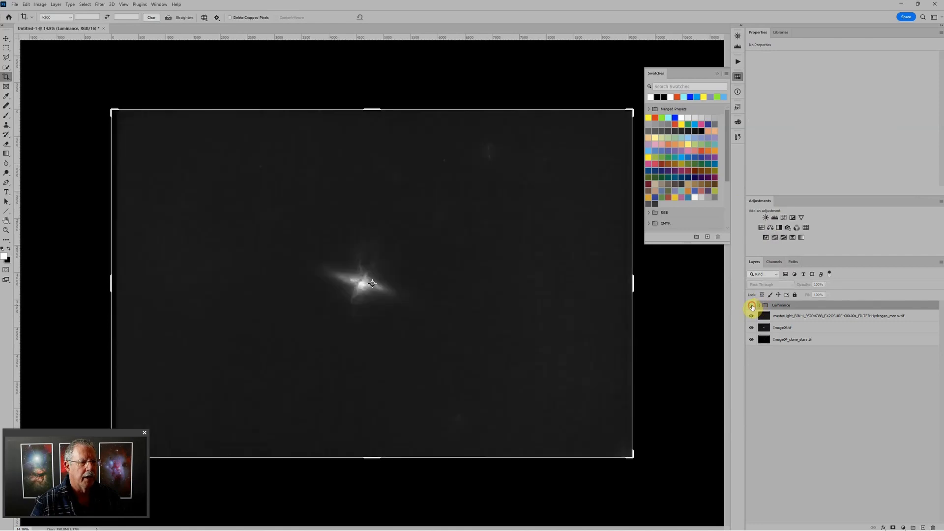
Put the Hydrogen_mono layer in its own layer group and name the group Hydrogen
click(819, 317)
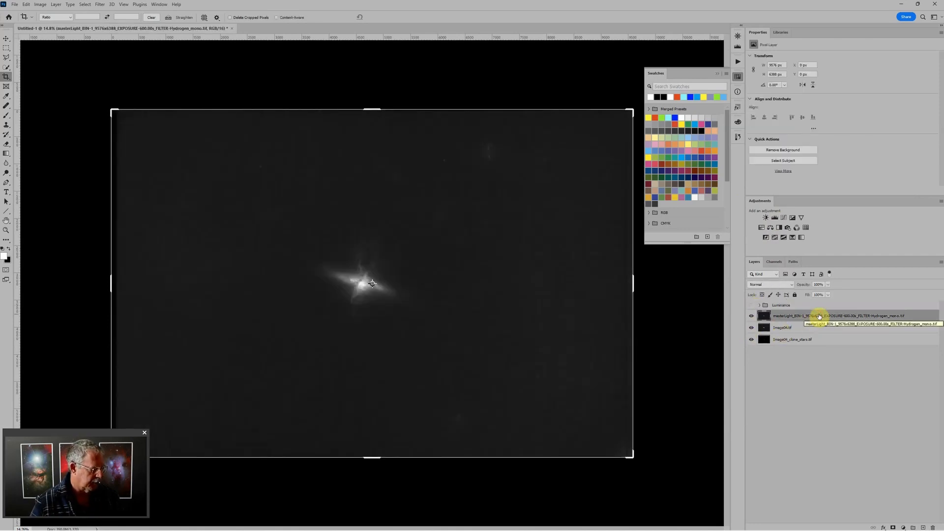
key(ctrl+g)
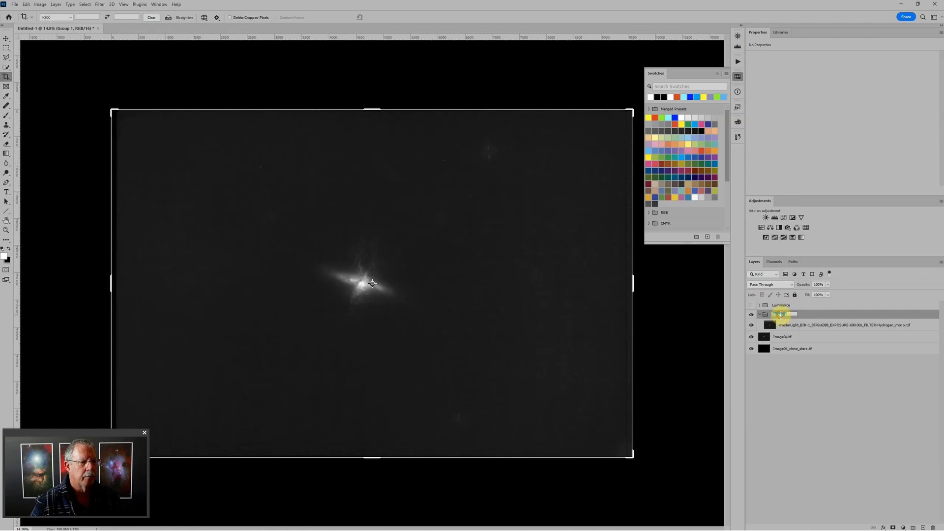
text(Hydrogen)
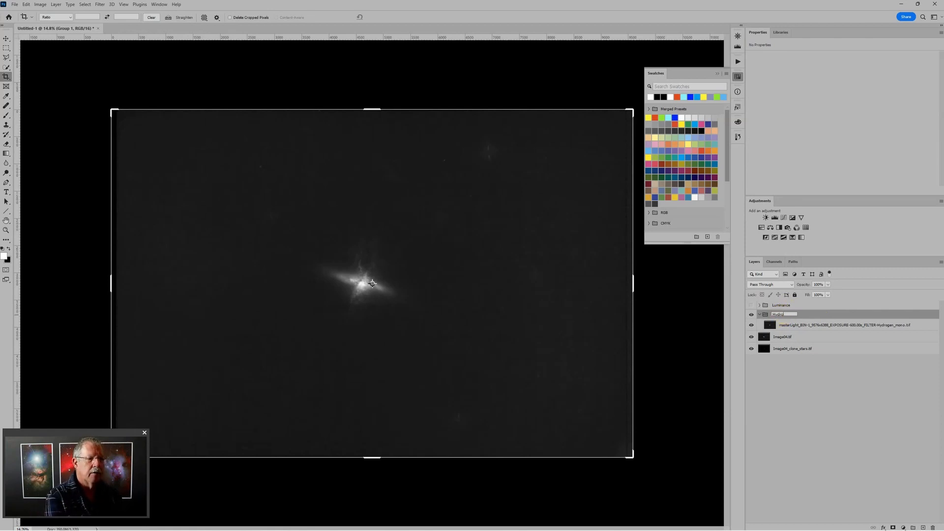
key(Return)
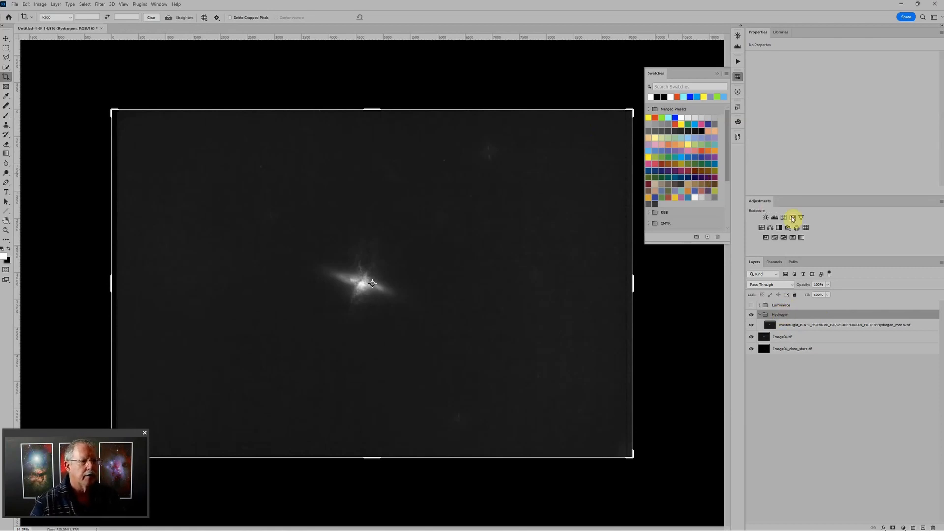
Add a Levels adjustment layer inside the Hydrogen group, then collapse and hide the group
click(776, 218)
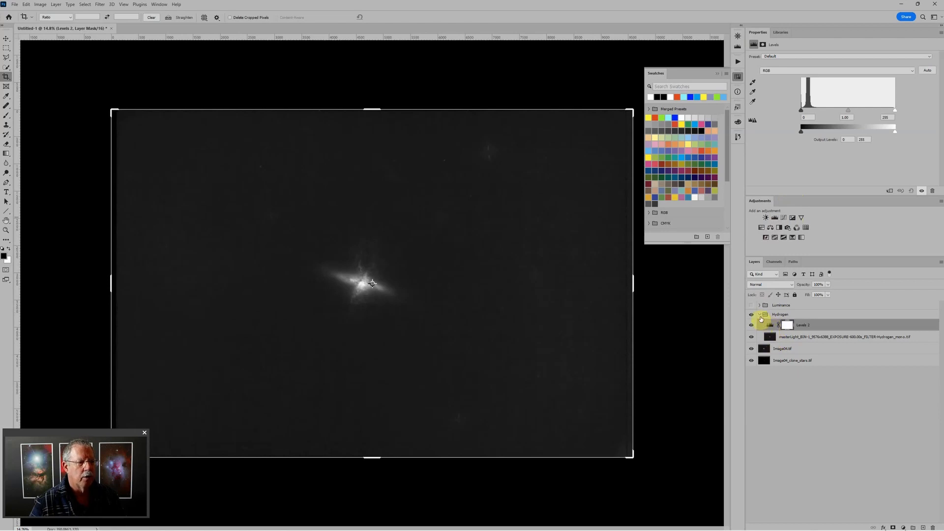
click(760, 315)
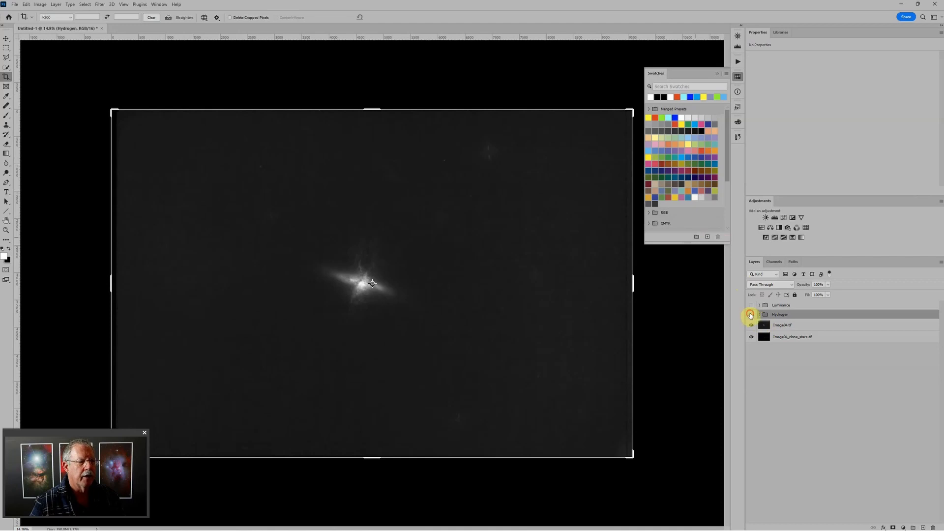
click(750, 316)
Put the Image04 layer in its own layer group and name the group RGB
click(790, 326)
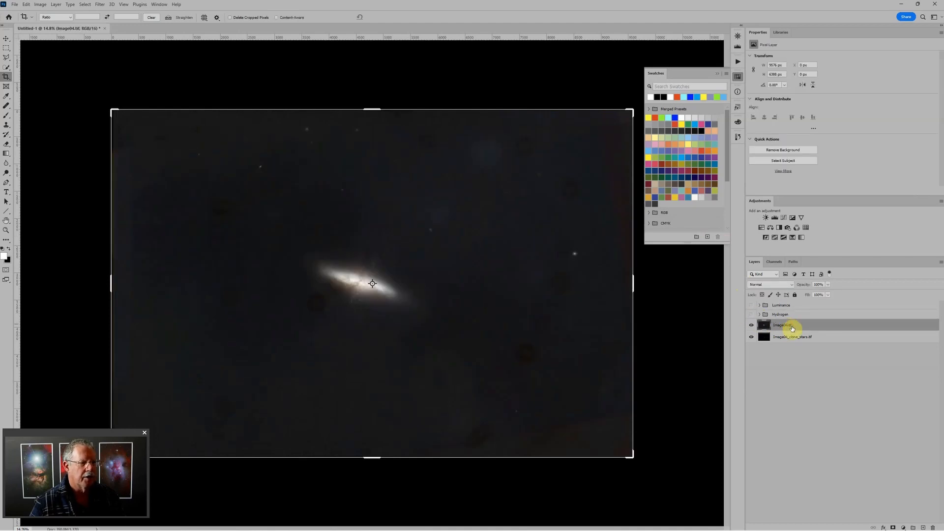
key(ctrl+g)
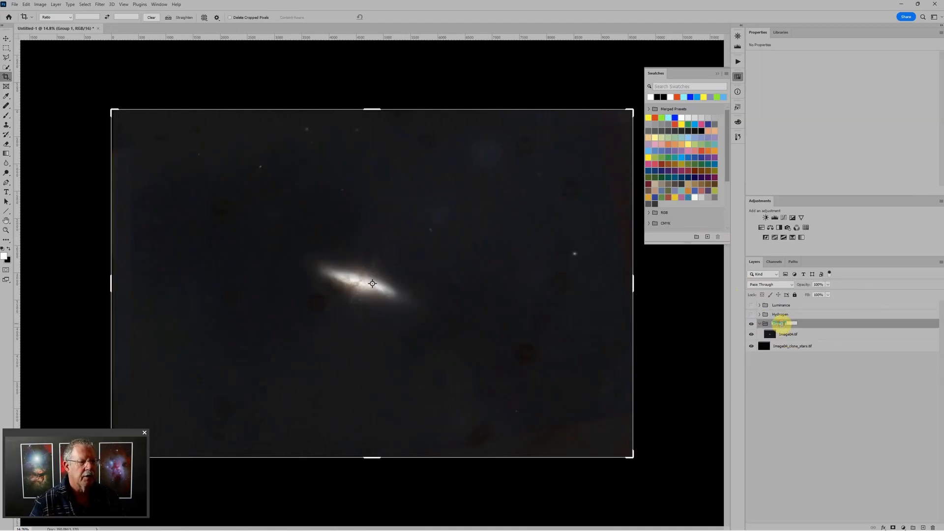
key(Return)
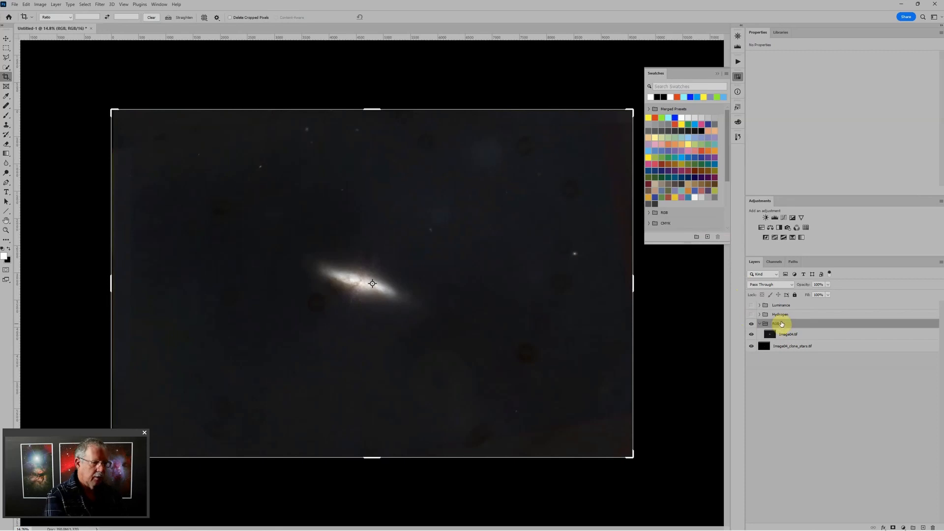
Add a Levels adjustment layer inside the RGB group, then collapse and hide the group
click(776, 221)
click(760, 324)
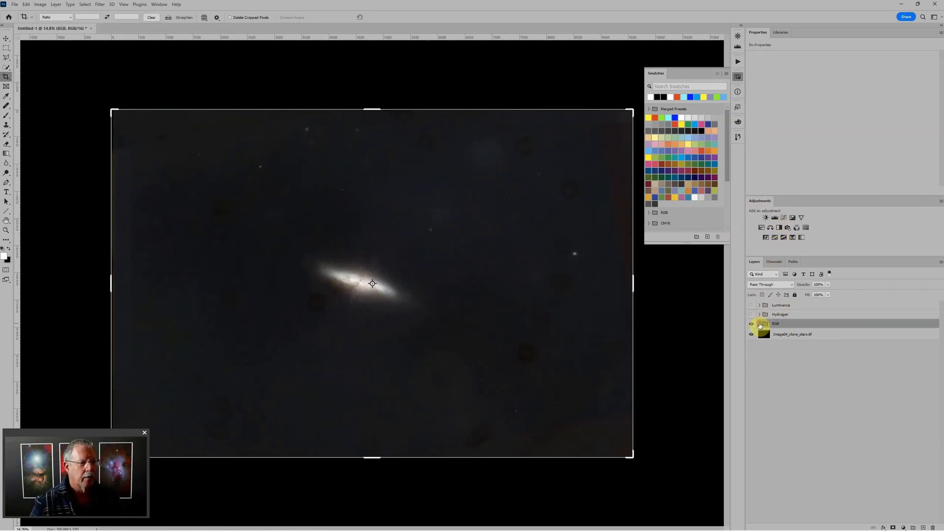
click(752, 325)
Put the Image04_clone_stars layer in its own layer group and name the group Sstars
click(800, 336)
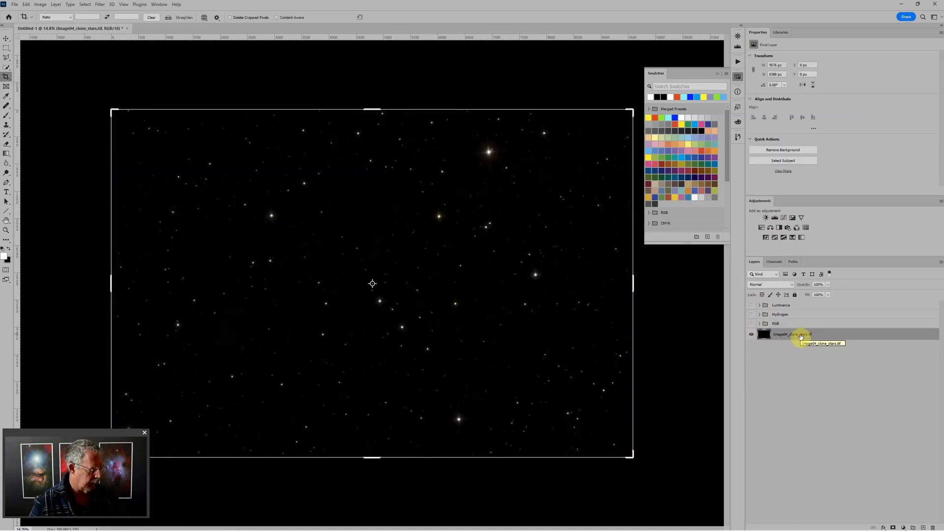
key(ctrl+g)
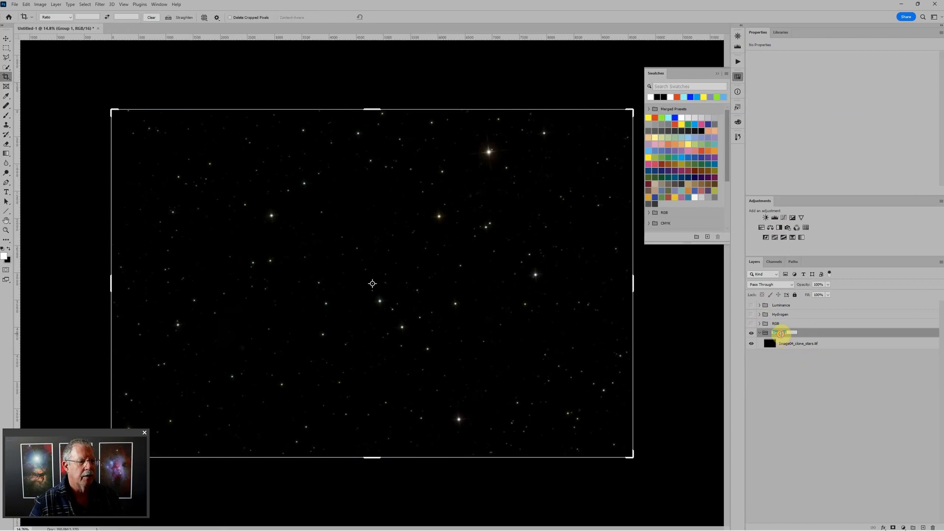
text(Sstars)
click(781, 336)
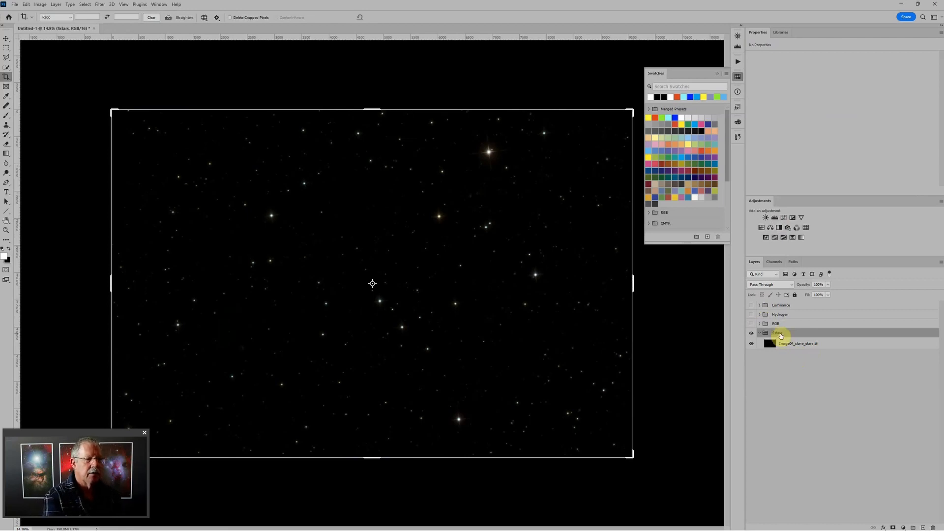
Add a Levels and a Hue/Saturation adjustment layer inside the Sstars group
click(775, 217)
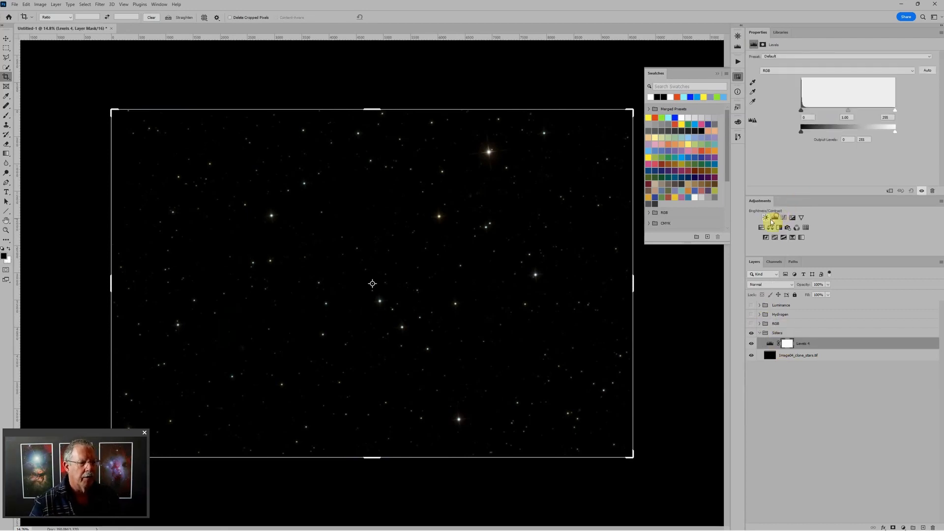
click(762, 229)
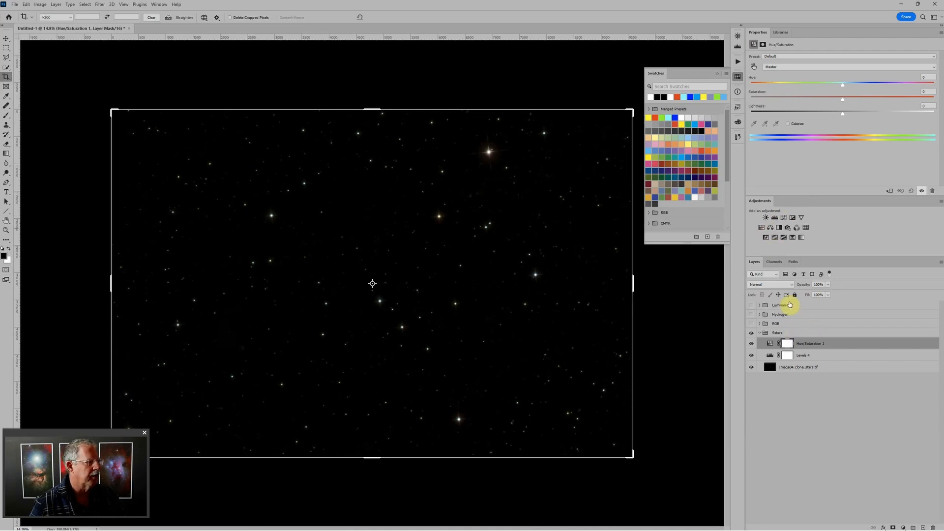
Convert the Image04_clone_stars layer into a Smart Object
scroll(421, 291, up, 8)
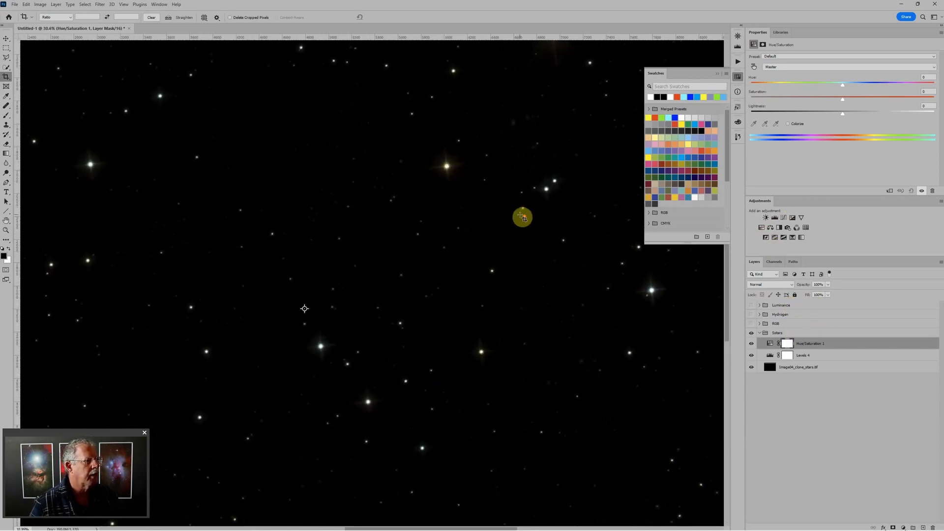
scroll(454, 145, up, 1)
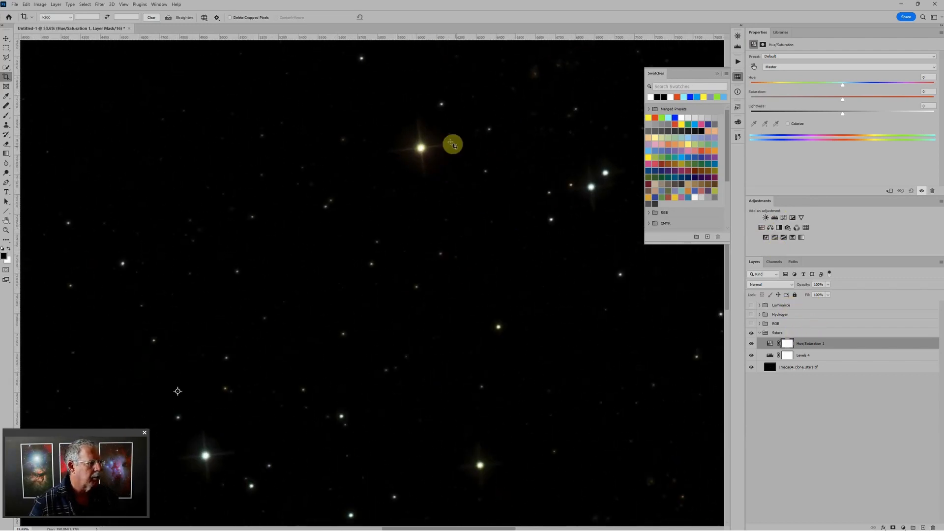
scroll(454, 144, down, 2)
scroll(474, 157, up, 1)
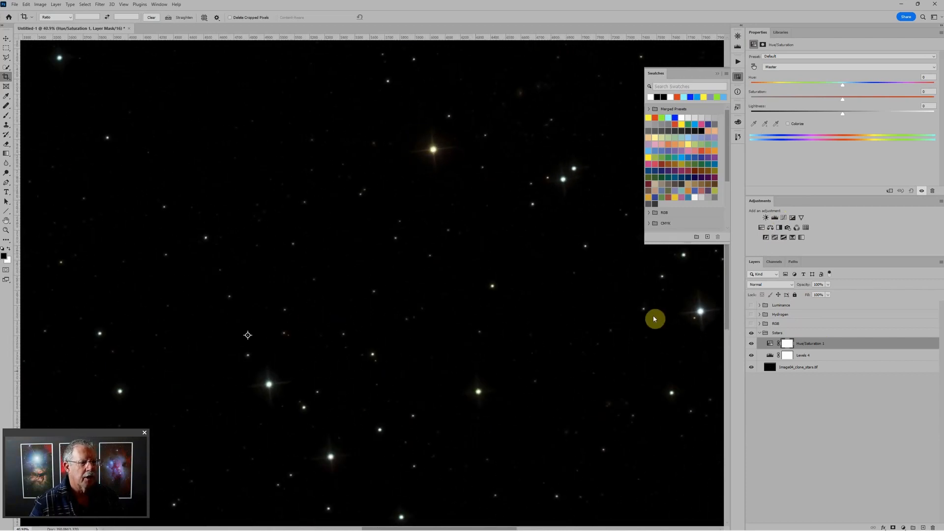
click(858, 370)
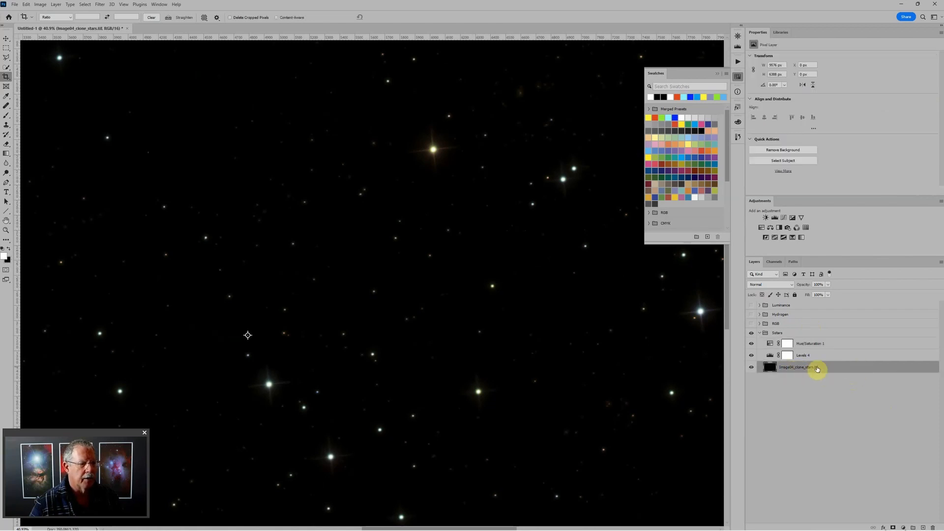
right_click(843, 367)
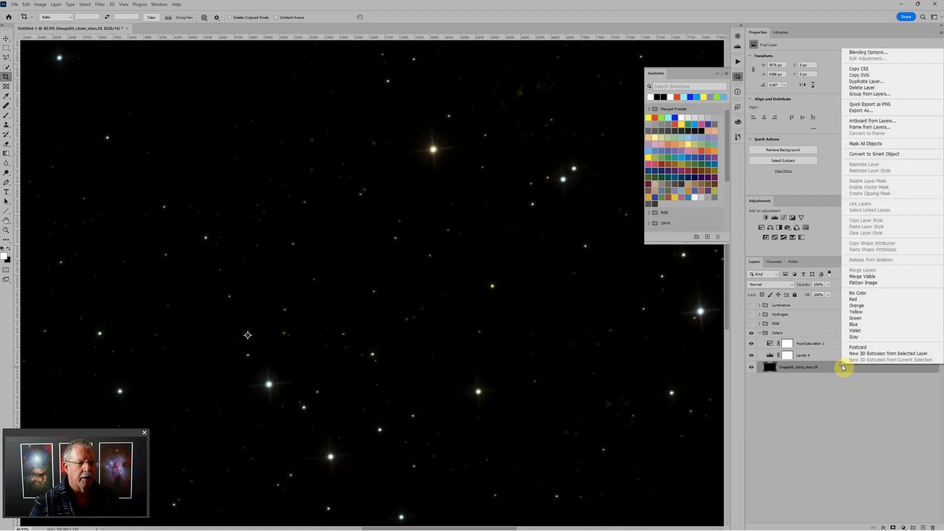
click(874, 154)
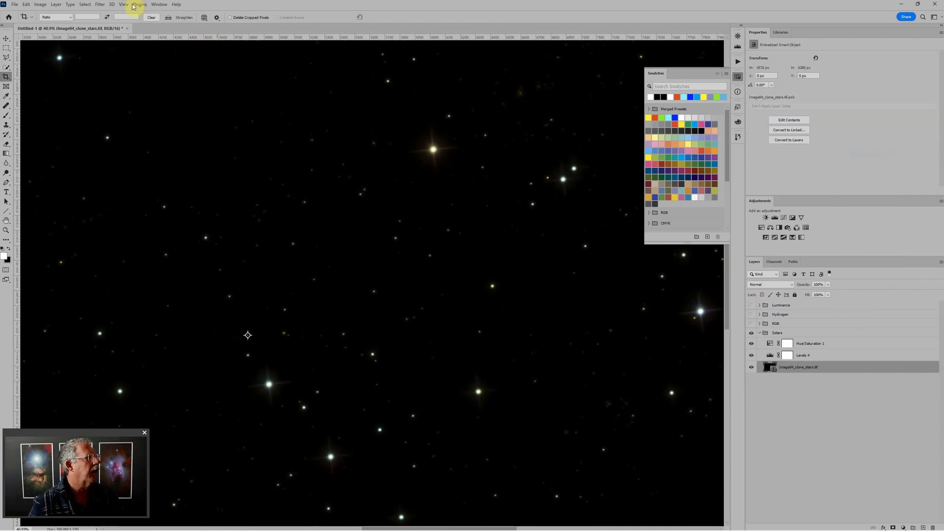
Apply Smart Sharpen to the stars layer with an amount of 317%, a radius of about 7 px and Lens Blur removal
click(100, 4)
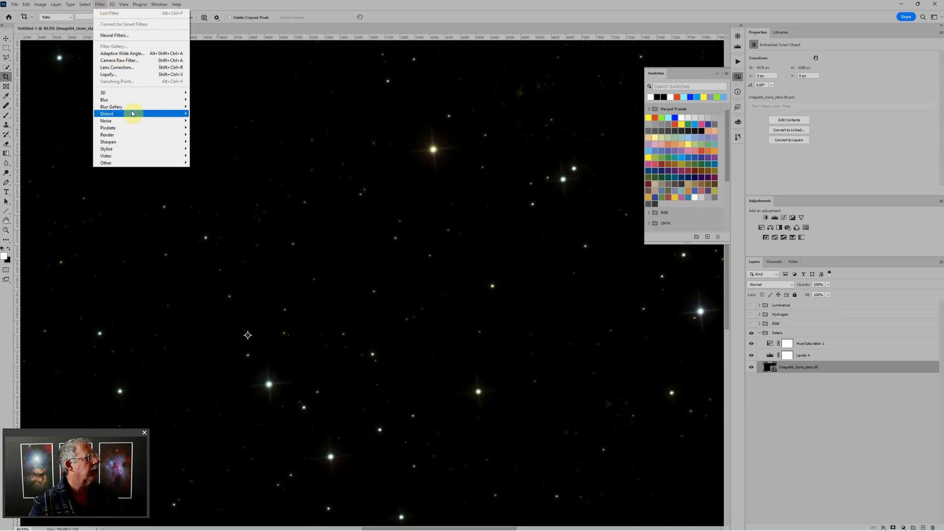
mouse_move(136, 145)
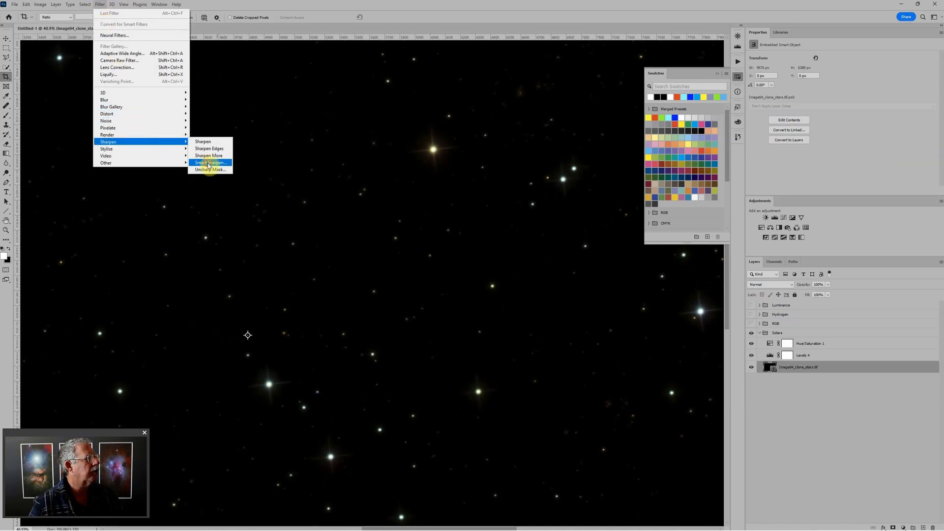
click(209, 163)
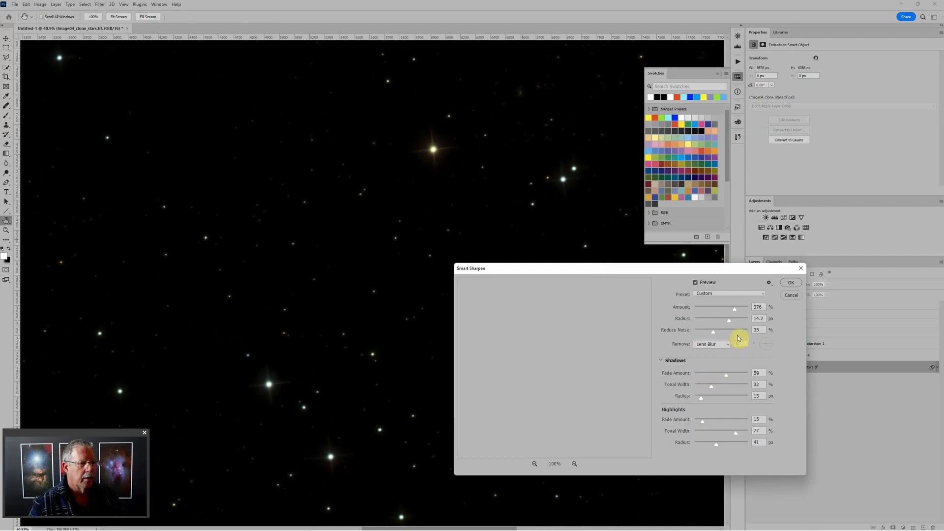
drag(731, 321, 725, 323)
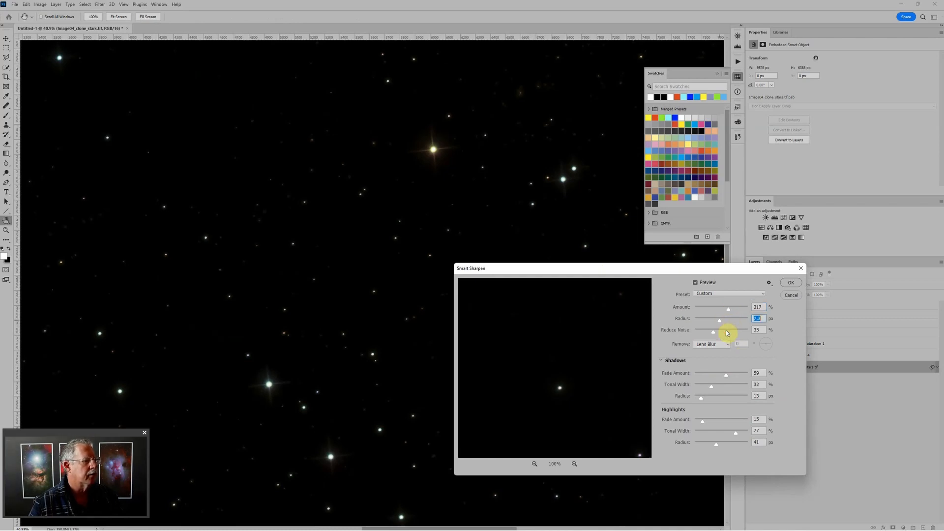
click(787, 284)
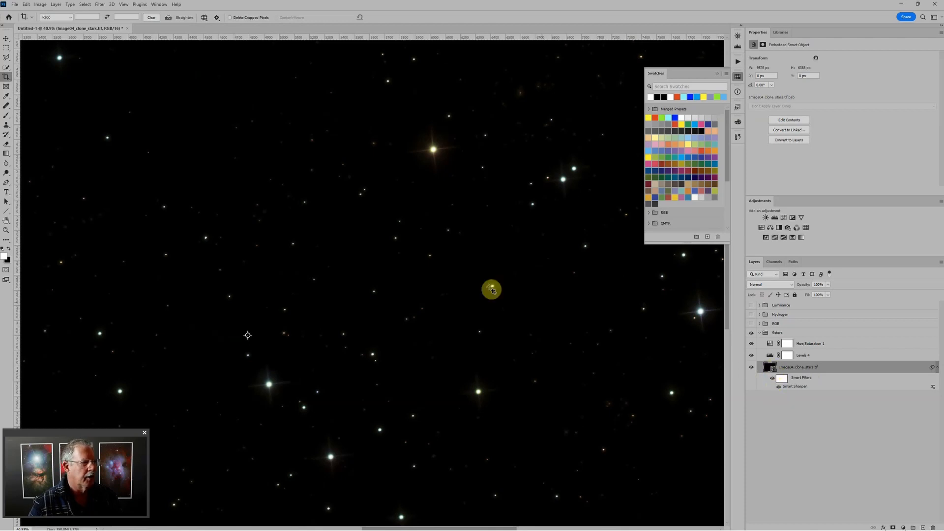
Collapse the Sstars group, set its blend mode to Screen and move it above the Luminance group
key(ctrl+0)
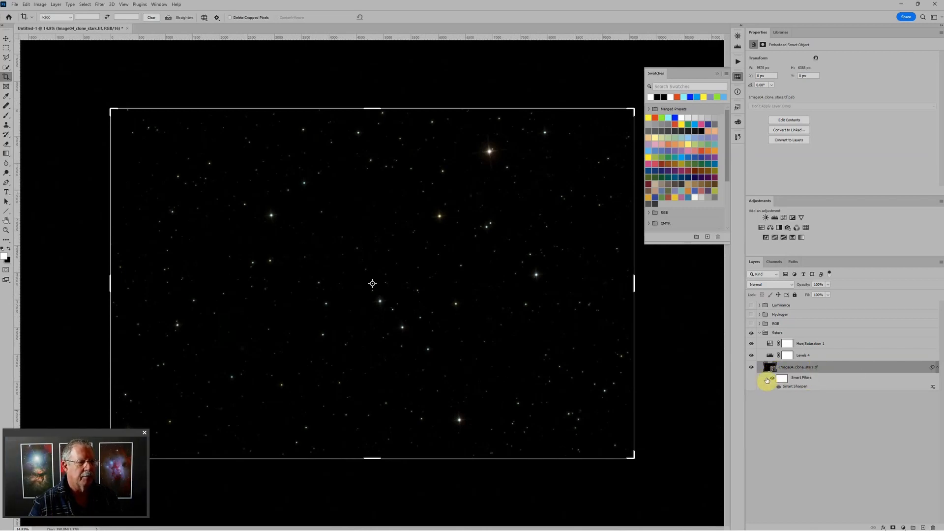
click(760, 333)
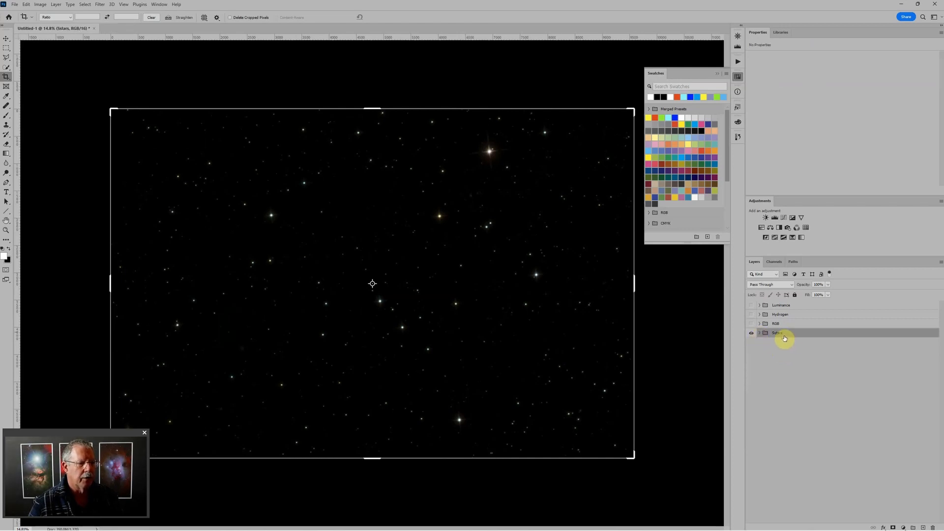
click(776, 285)
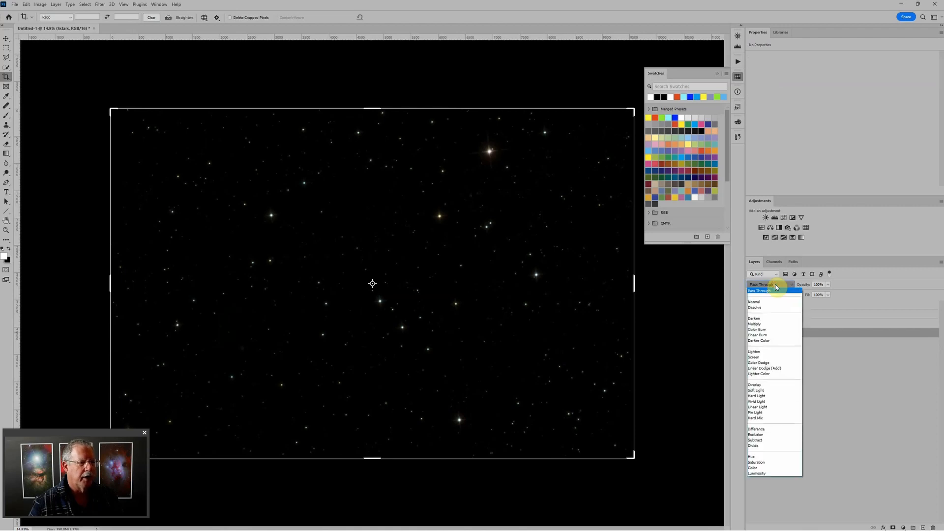
click(769, 358)
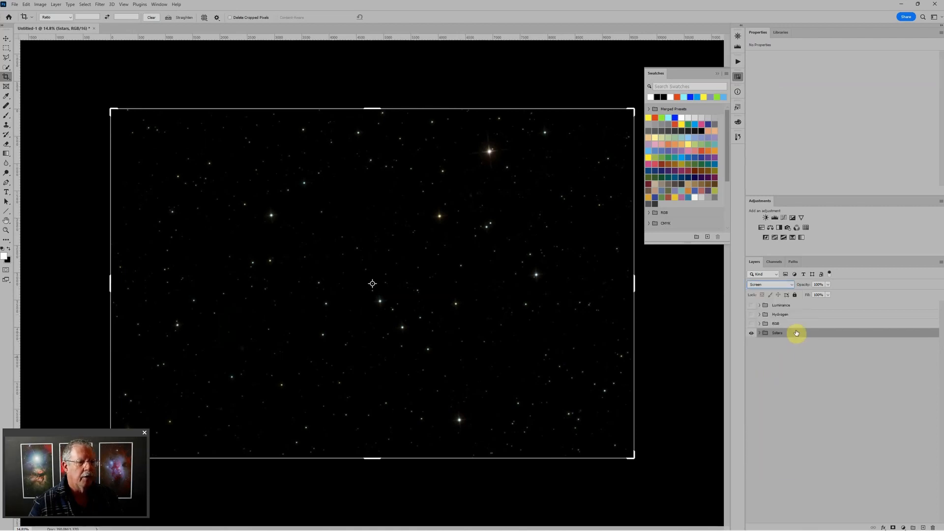
drag(797, 302, 798, 303)
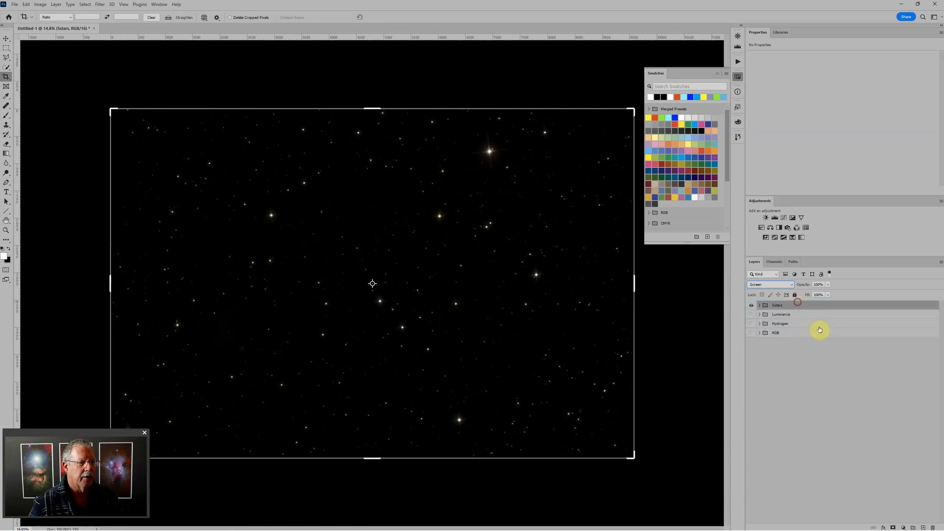
Hide the Sstars group, then show and expand the Luminance group
click(752, 306)
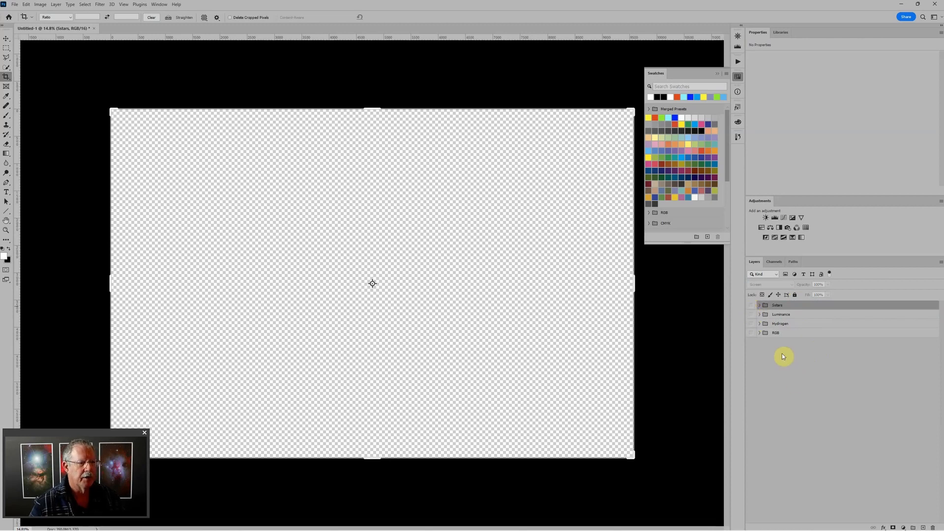
click(752, 315)
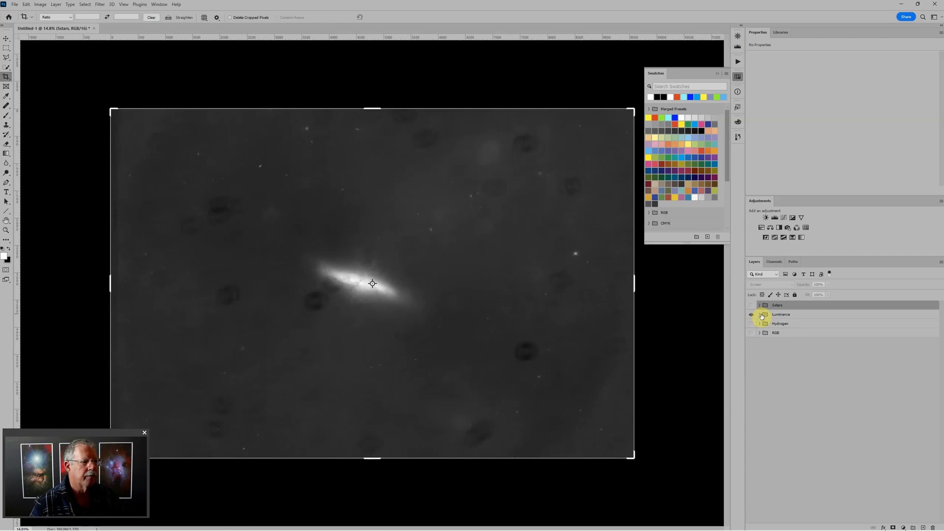
click(760, 315)
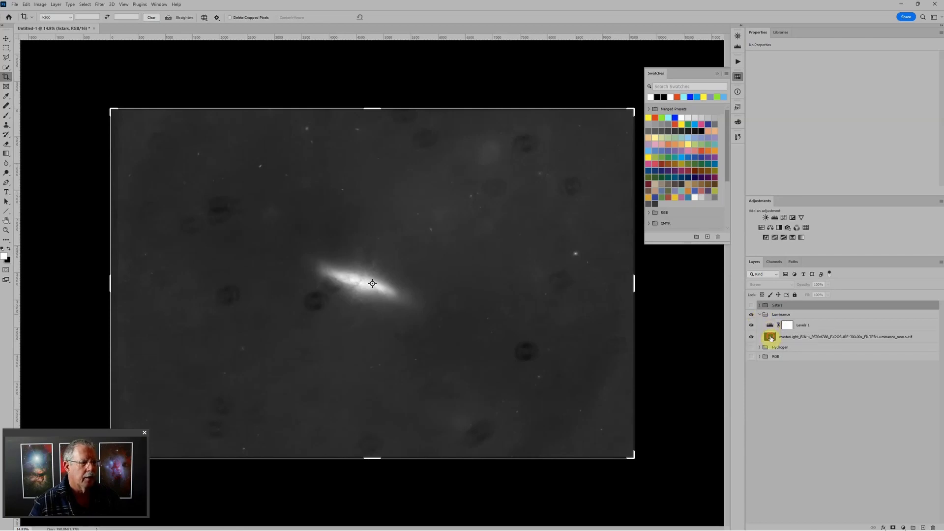
Select the Luminance_mono layer and examine the galaxy and surrounding background closely for artifacts
click(770, 338)
scroll(492, 363, up, 3)
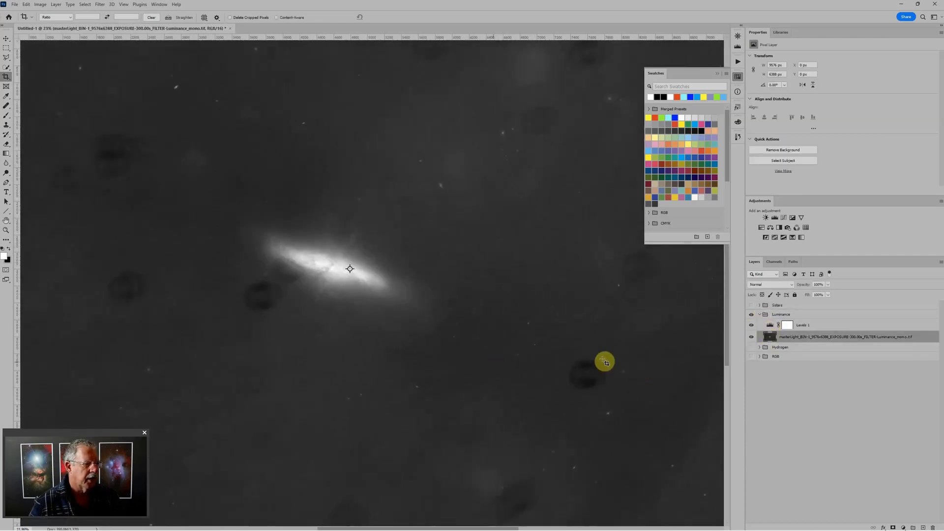
scroll(581, 382, up, 2)
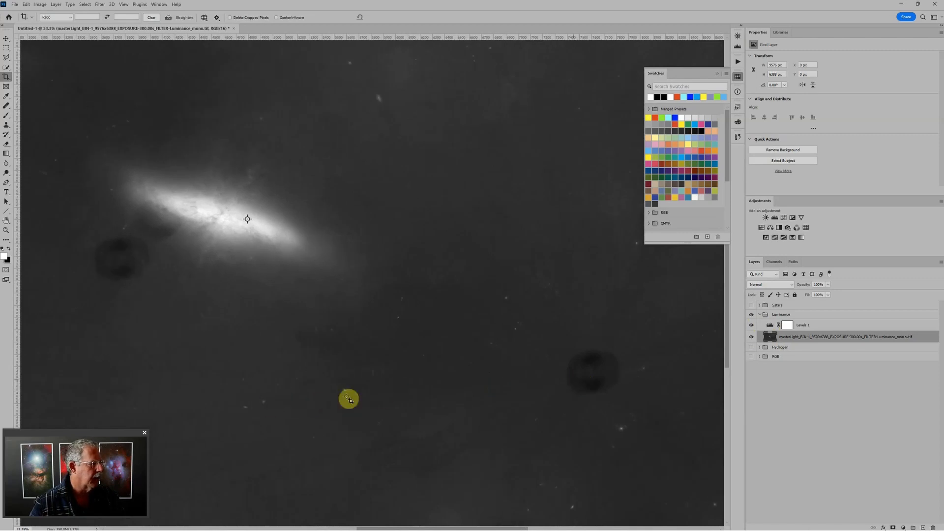
scroll(348, 400, down, 1)
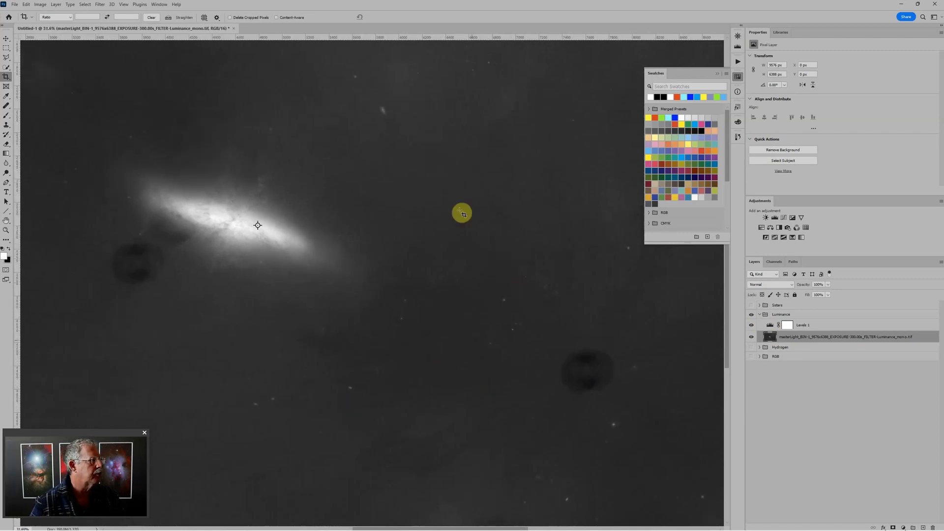
scroll(406, 148, up, 2)
scroll(411, 127, up, 3)
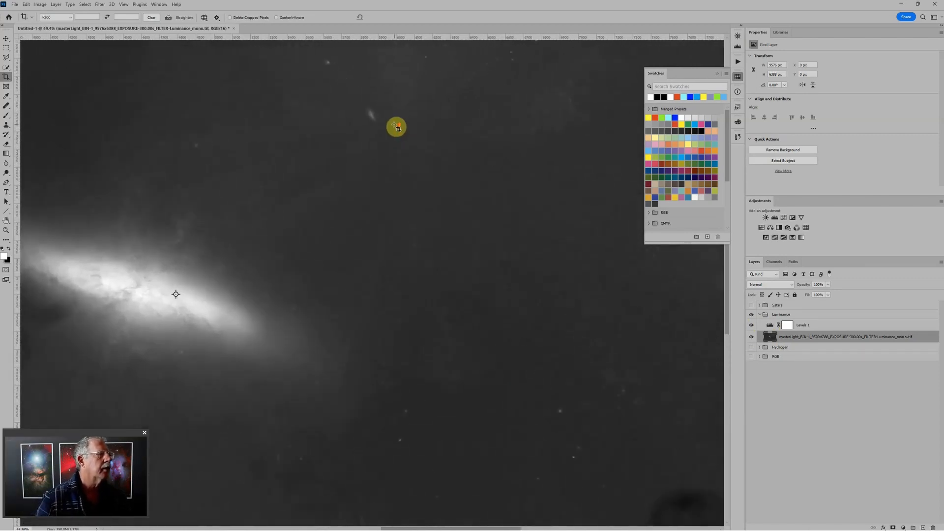
scroll(382, 95, down, 6)
scroll(462, 204, down, 1)
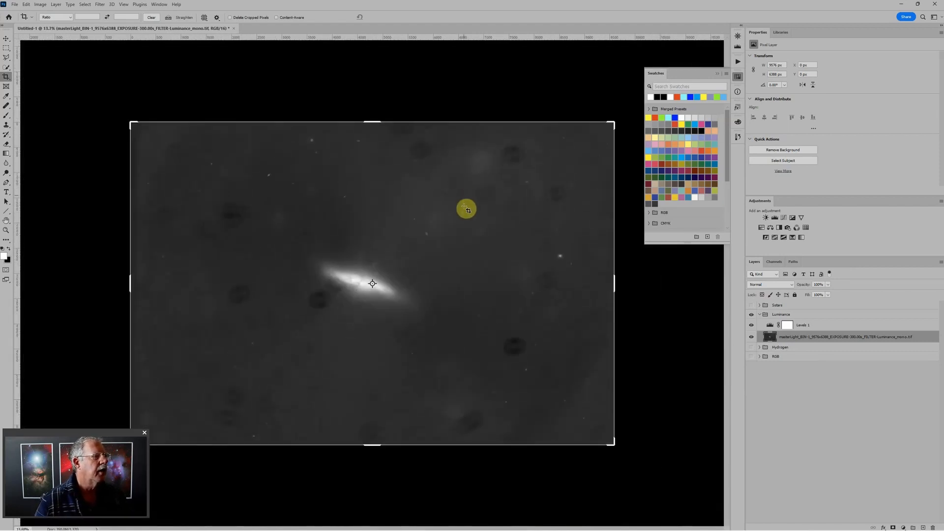
Inspect the dark ring-shaped spots beside the galaxy and across the lower background of the luminance image
scroll(446, 341, up, 1)
scroll(204, 371, up, 3)
scroll(221, 387, up, 2)
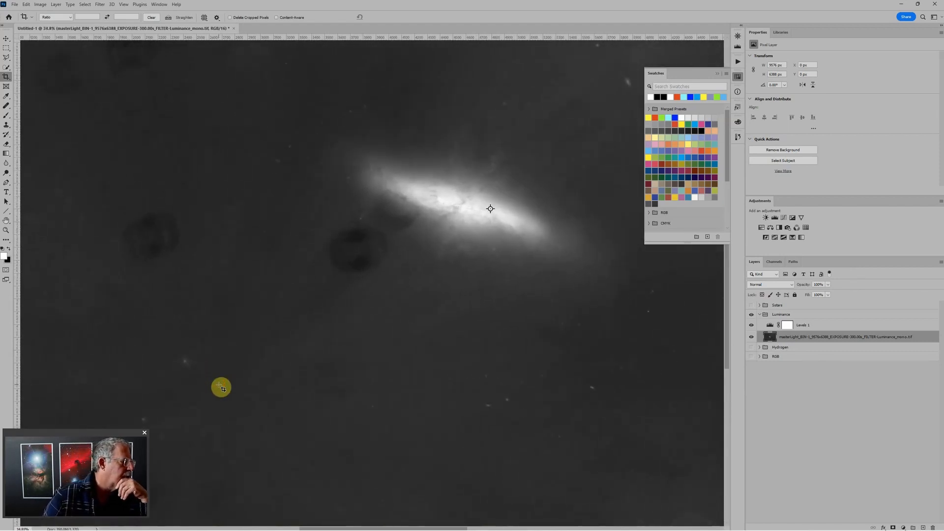
scroll(234, 235, down, 2)
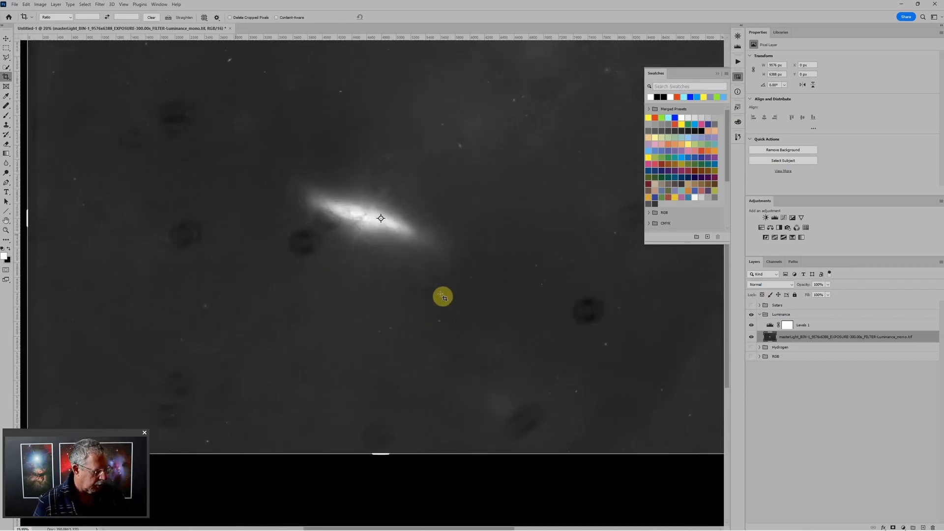
scroll(622, 359, up, 3)
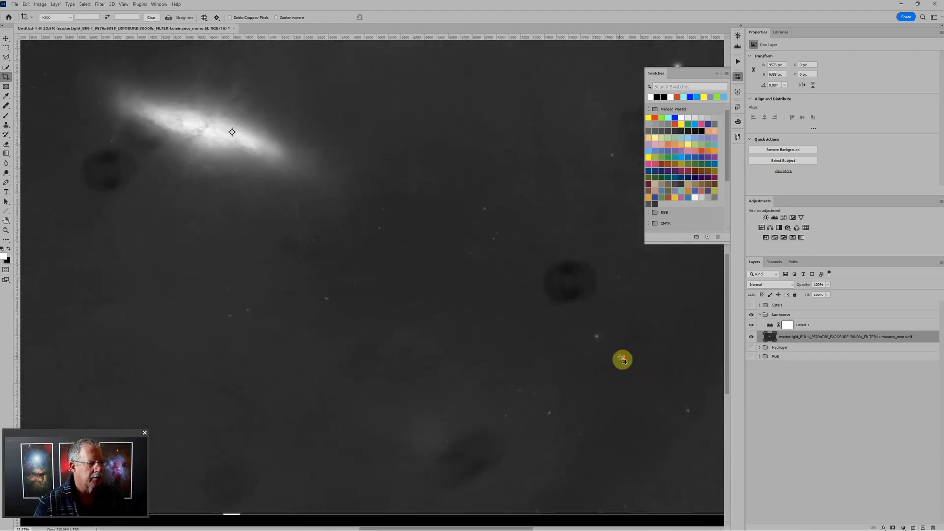
scroll(621, 358, down, 3)
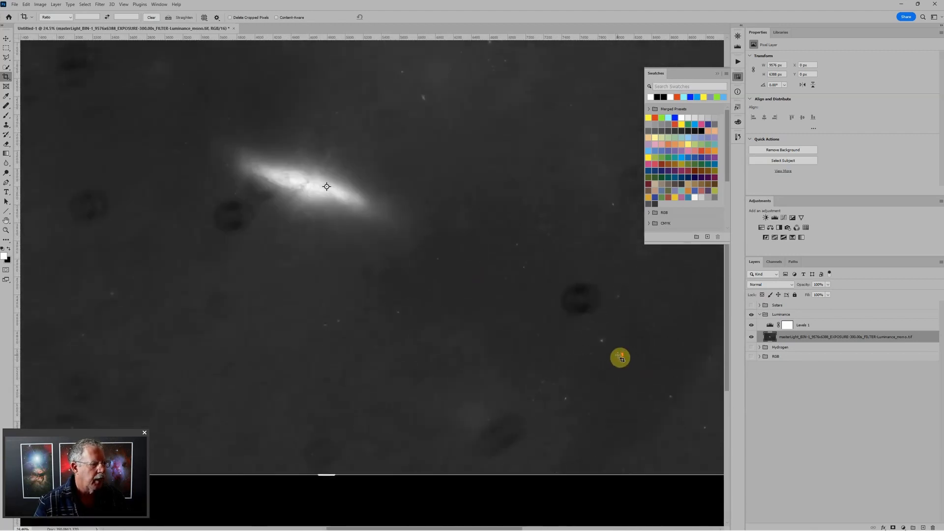
scroll(411, 195, down, 2)
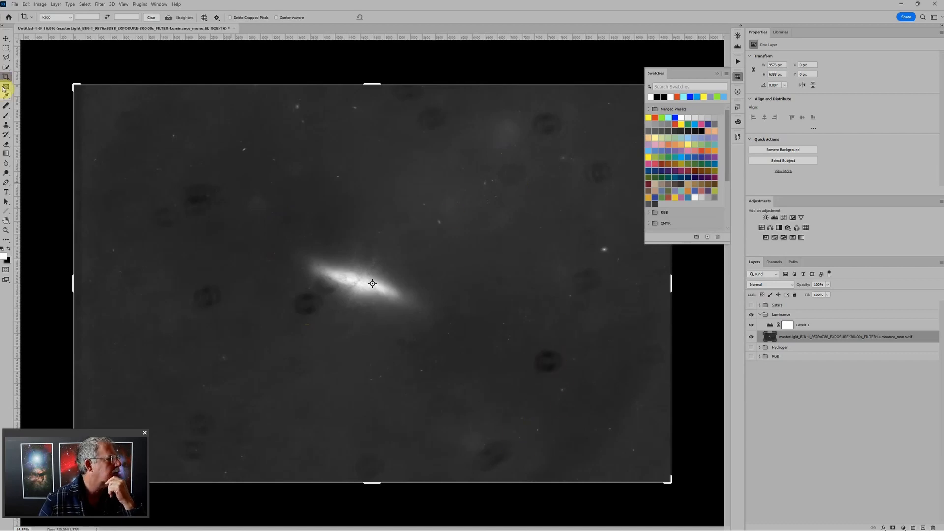
Enlarge the Healing Brush and heal the two dark spots in the lower-right background, sampling clean sky beside them
click(7, 107)
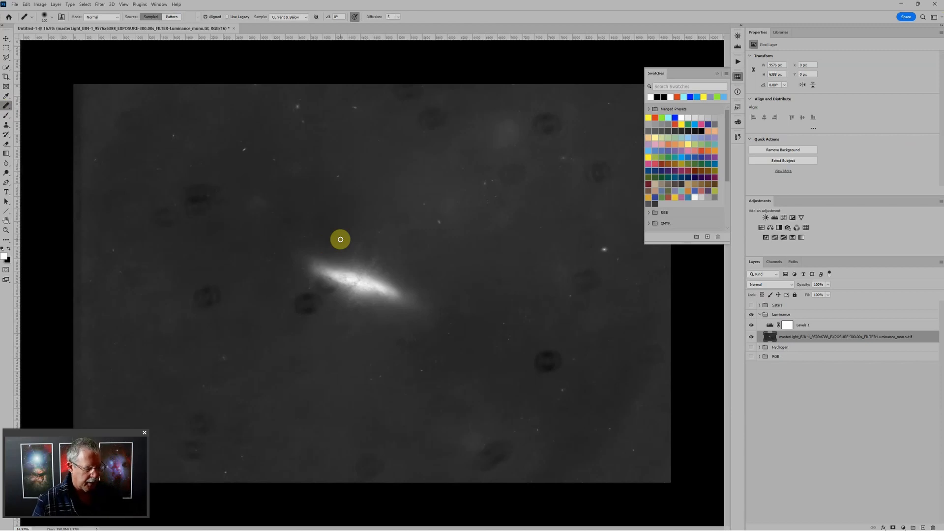
key(bracketright)
key(bracketright)
key(bracketright)
key(bracketright)
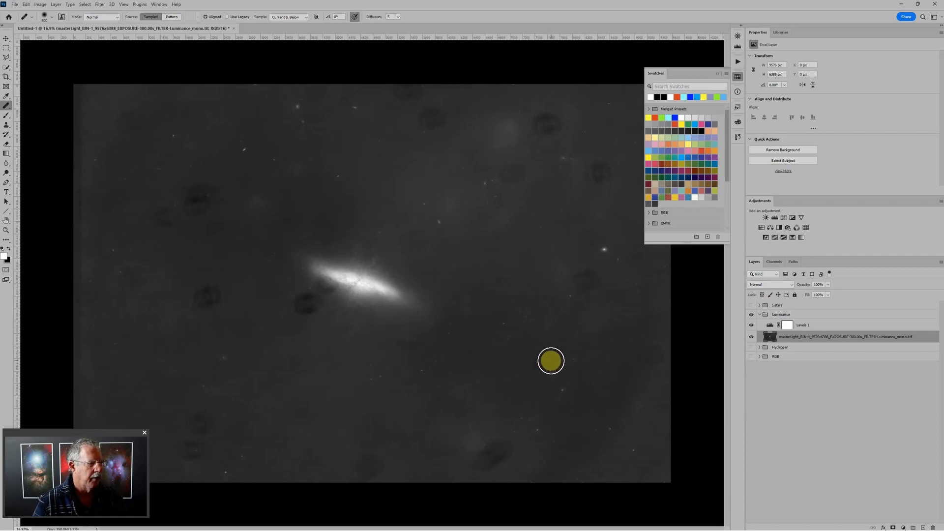
mouse_move(551, 361)
mouse_down()
mouse_move(542, 358)
mouse_move(548, 367)
mouse_move(552, 356)
mouse_move(550, 365)
mouse_up()
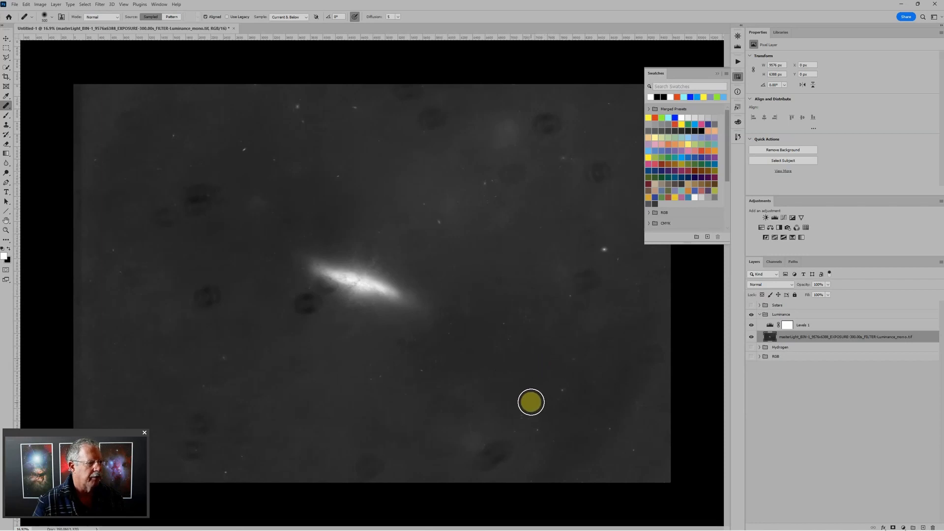
mouse_move(492, 447)
mouse_down()
mouse_move(478, 461)
mouse_move(501, 448)
mouse_move(475, 436)
mouse_up()
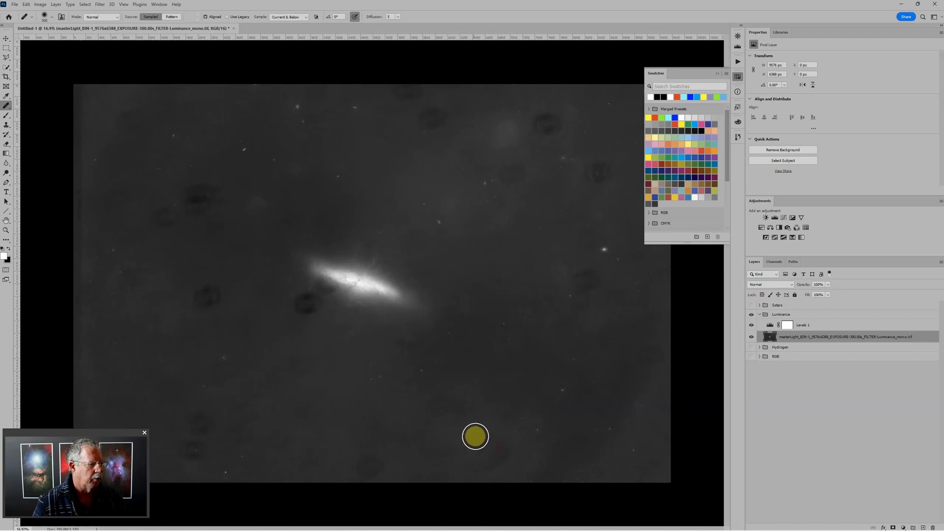
alt+click(437, 422)
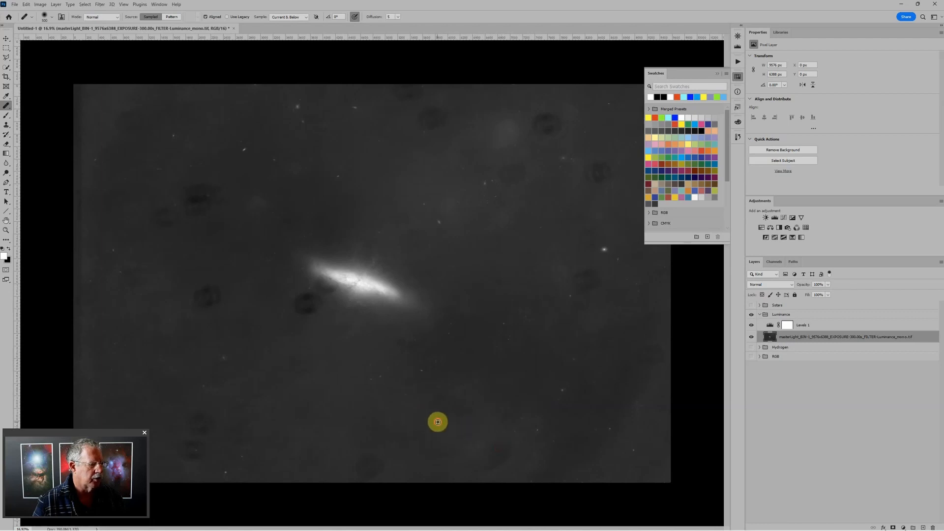
mouse_move(470, 433)
mouse_down()
mouse_move(479, 453)
mouse_move(507, 449)
mouse_move(481, 449)
mouse_up()
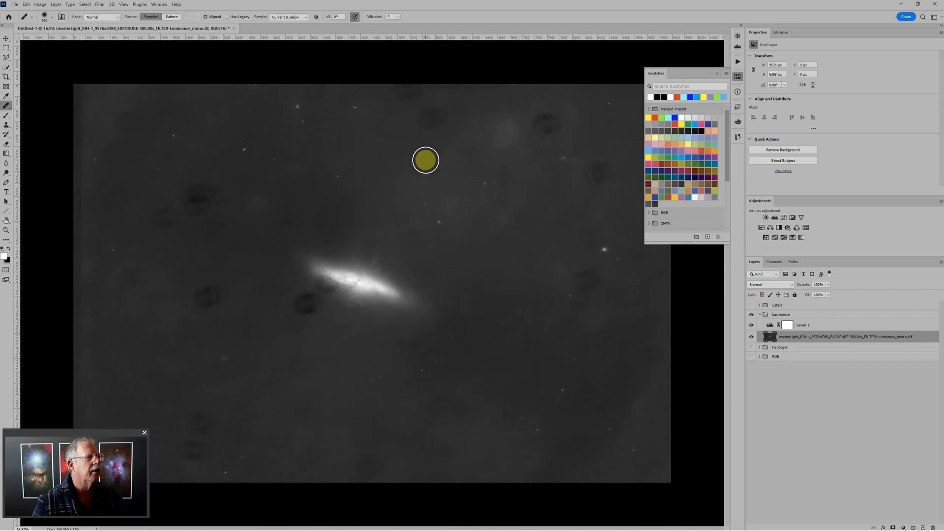
Heal the dark spots in the upper-right background and the bright star near the image's right edge using nearby sky
alt+click(430, 164)
mouse_move(498, 118)
mouse_down()
mouse_move(508, 140)
mouse_move(512, 112)
mouse_move(480, 140)
mouse_move(486, 114)
mouse_move(506, 132)
mouse_move(536, 121)
mouse_move(551, 128)
mouse_move(529, 124)
mouse_move(539, 127)
mouse_up()
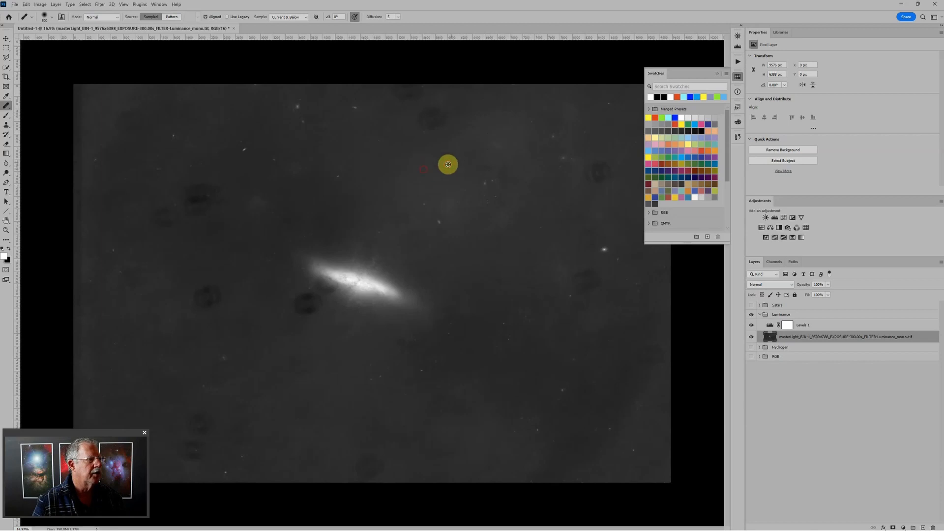
alt+click(448, 164)
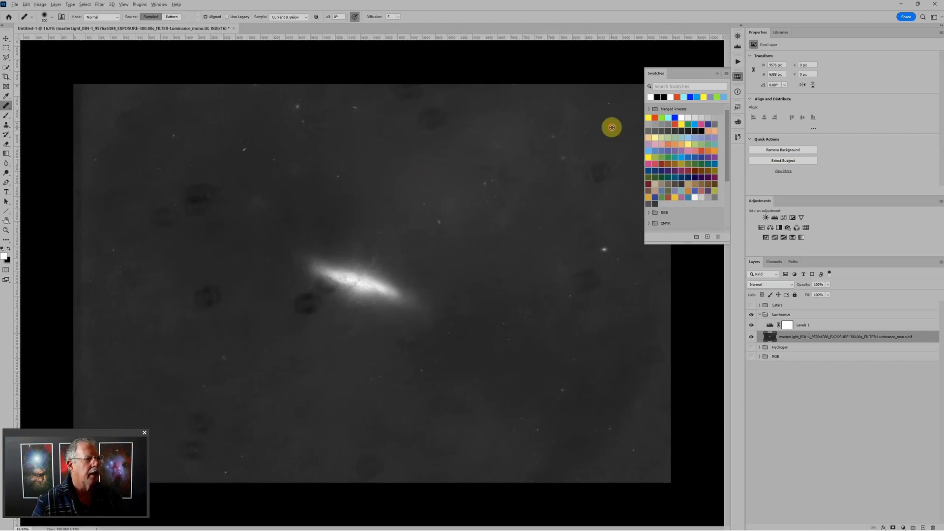
alt+click(611, 126)
drag(598, 176, 602, 175)
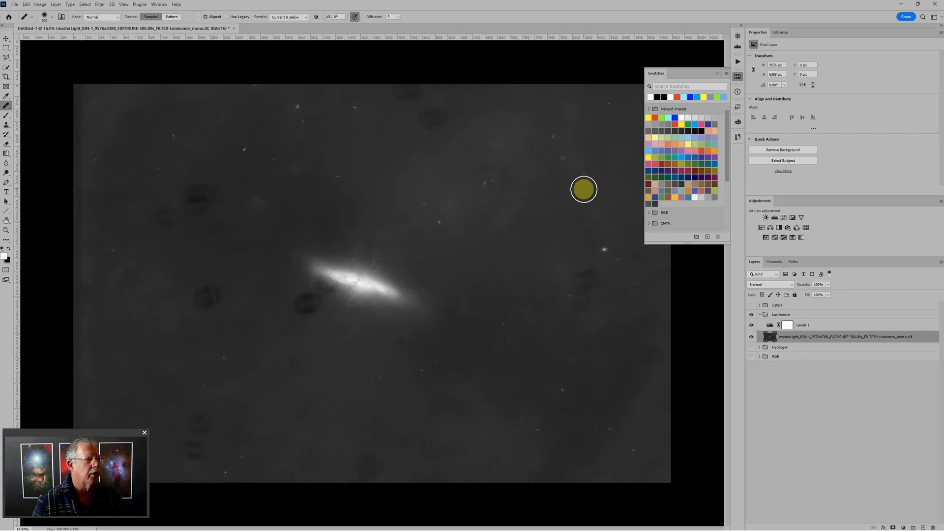
alt+click(566, 239)
click(602, 252)
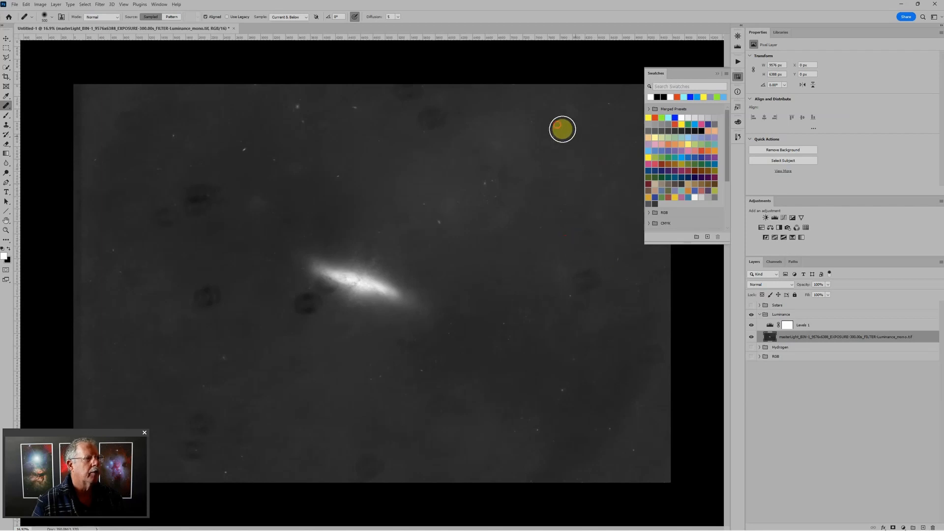
Heal the faint dark spots above the galaxy, near the image's upper edge
click(419, 112)
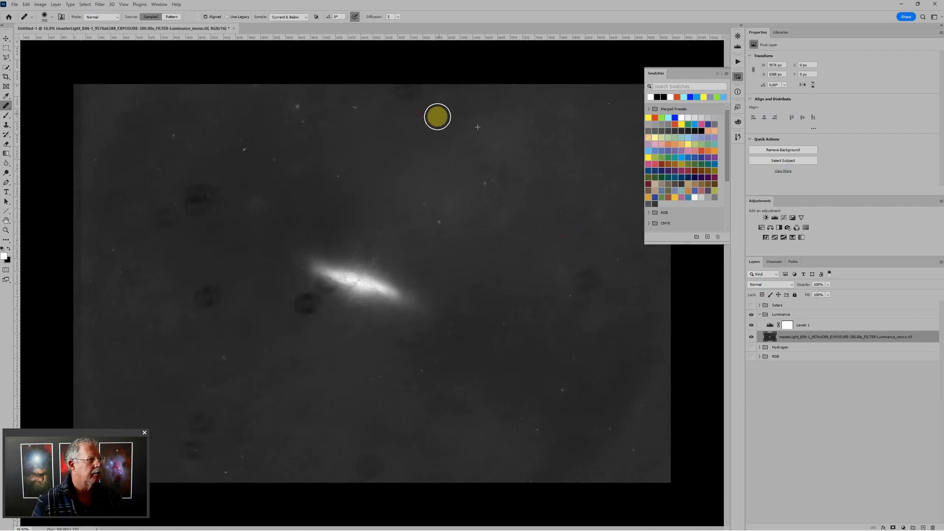
click(438, 115)
alt+click(463, 112)
click(423, 93)
drag(423, 93, 385, 96)
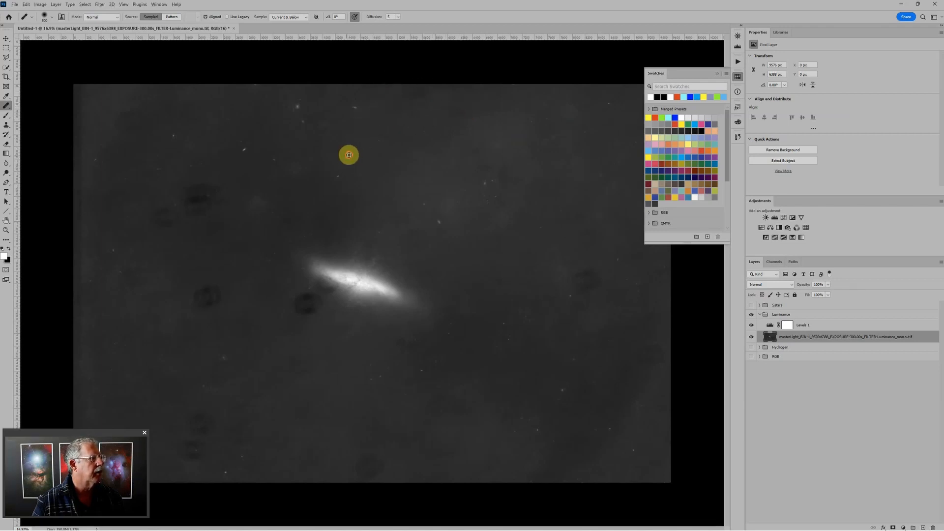
Heal the dark spots to the upper left and left of the galaxy with sampled clean background
alt+click(248, 213)
mouse_move(200, 198)
mouse_down()
mouse_move(196, 209)
mouse_move(217, 196)
mouse_move(165, 213)
mouse_up()
alt+click(225, 249)
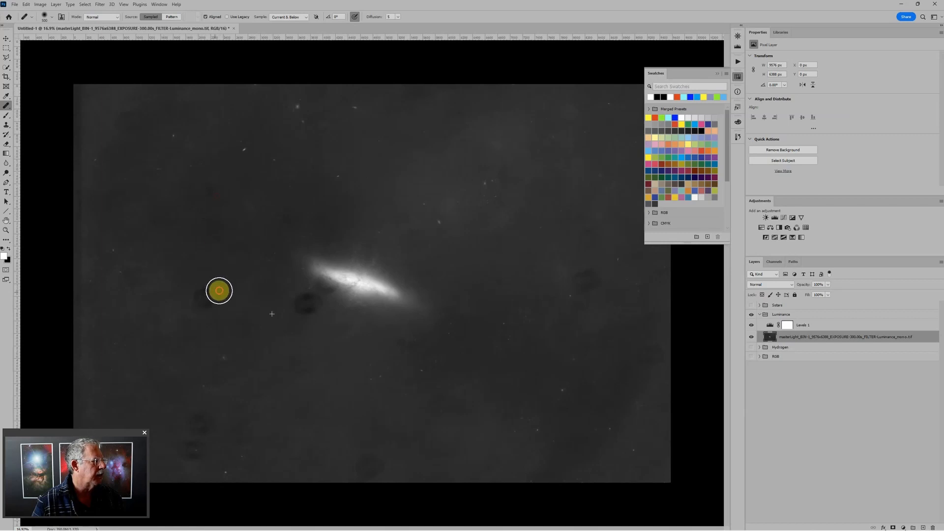
mouse_move(216, 289)
mouse_down()
mouse_move(194, 302)
mouse_move(190, 293)
mouse_up()
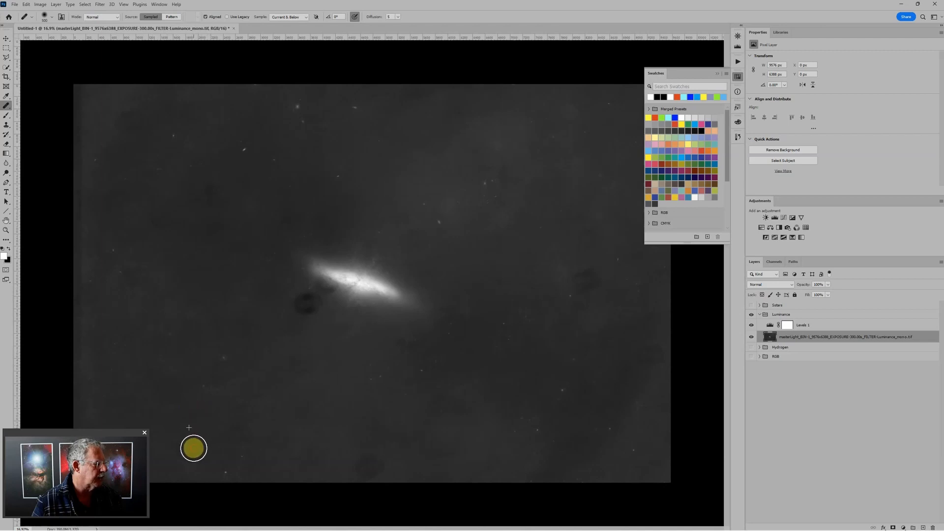
Heal the dark spots in the lower-left background and the one at the image's lower edge below the galaxy
drag(193, 447, 203, 443)
alt+click(179, 406)
click(184, 444)
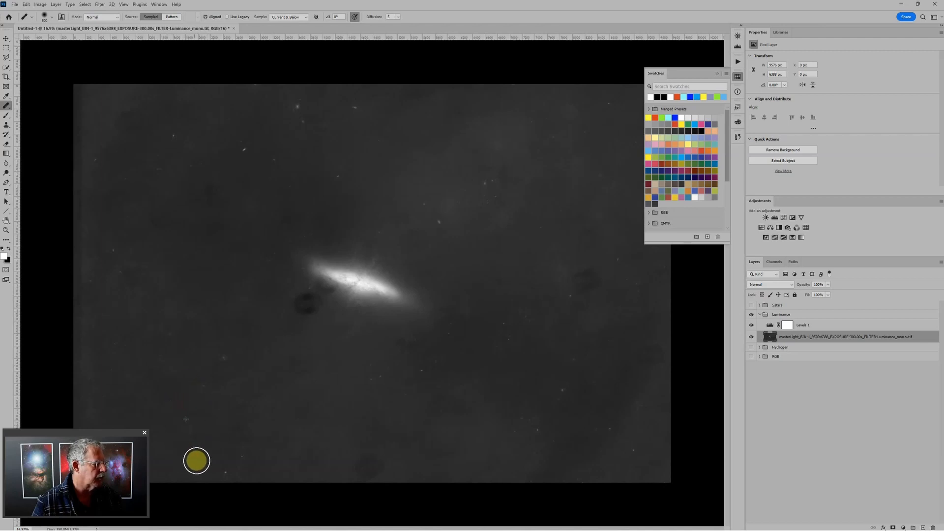
mouse_move(370, 460)
mouse_down()
mouse_move(368, 469)
mouse_move(380, 465)
mouse_up()
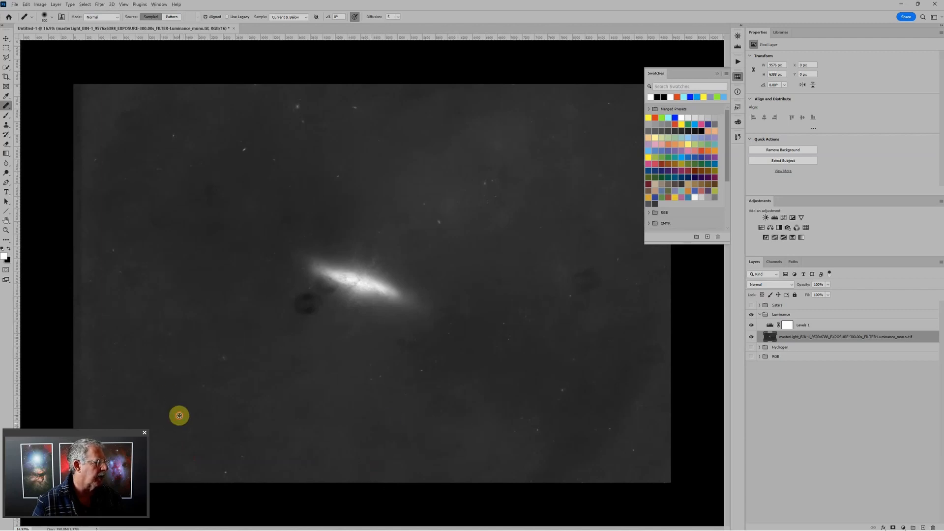
Even out the remaining mottled patches across the lower-left background with Healing Brush strokes sampled from nearby sky
alt+click(180, 416)
drag(175, 389, 165, 388)
drag(243, 432, 241, 431)
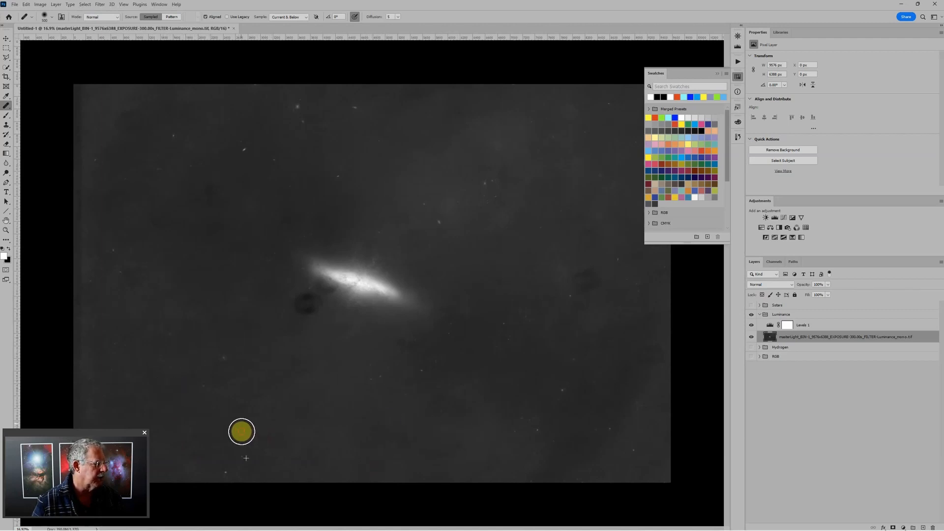
click(252, 388)
click(234, 407)
click(236, 422)
click(317, 407)
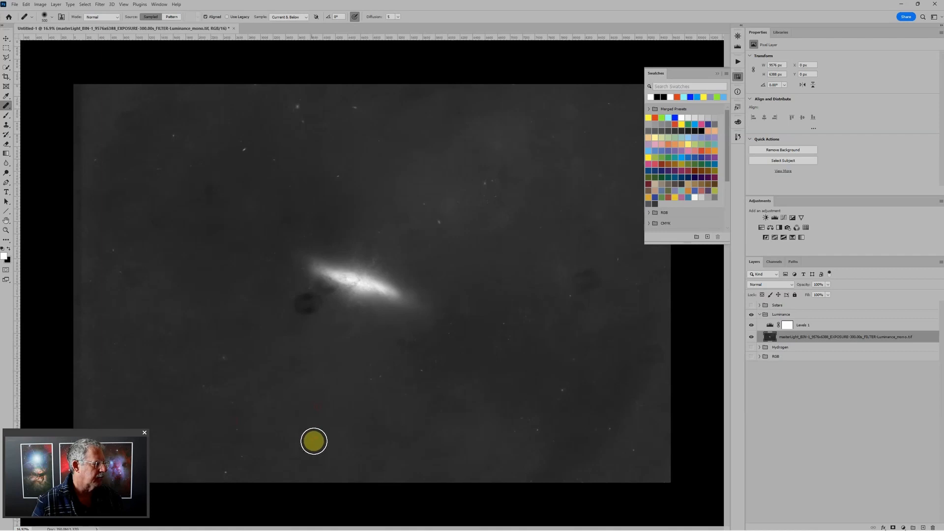
alt+click(265, 433)
mouse_move(245, 427)
mouse_down()
mouse_move(234, 432)
mouse_move(244, 440)
mouse_up()
alt+click(300, 452)
click(254, 418)
click(197, 438)
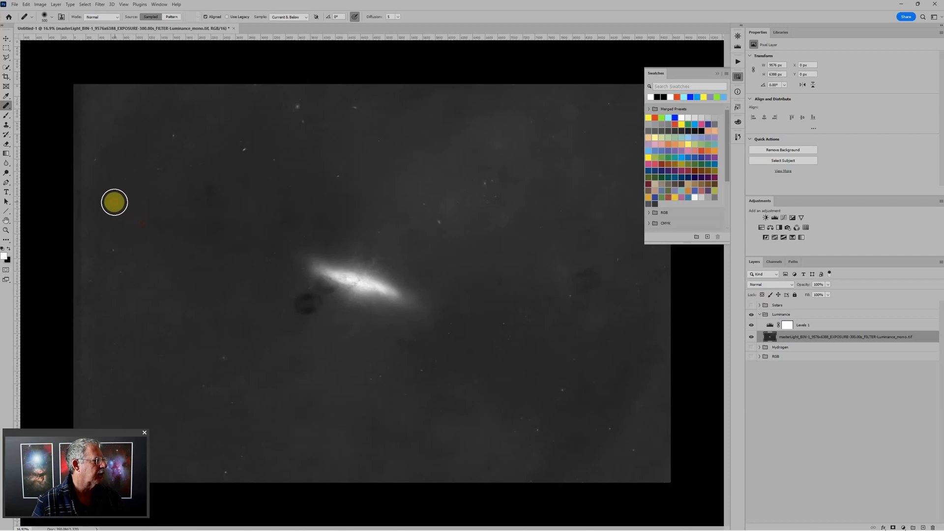
Heal the residual dark patch upper left of the galaxy, the faint spots to its right and the area just below it
alt+click(227, 229)
drag(213, 195, 201, 171)
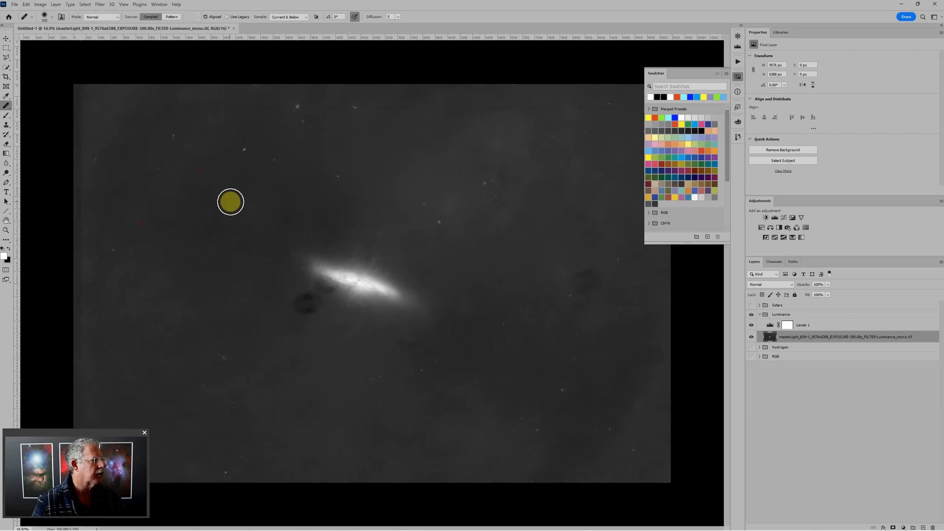
mouse_move(574, 277)
mouse_down()
mouse_move(588, 282)
mouse_move(581, 287)
mouse_up()
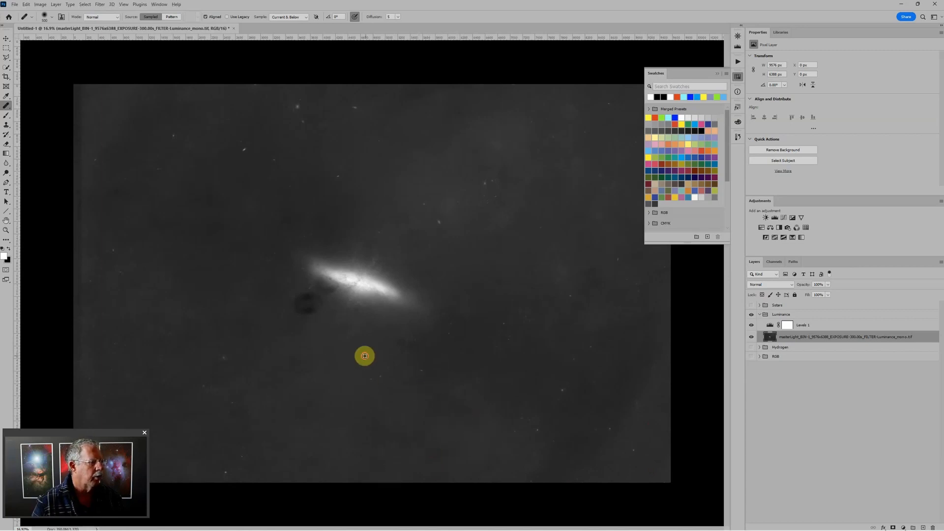
alt+click(365, 356)
drag(397, 344, 411, 339)
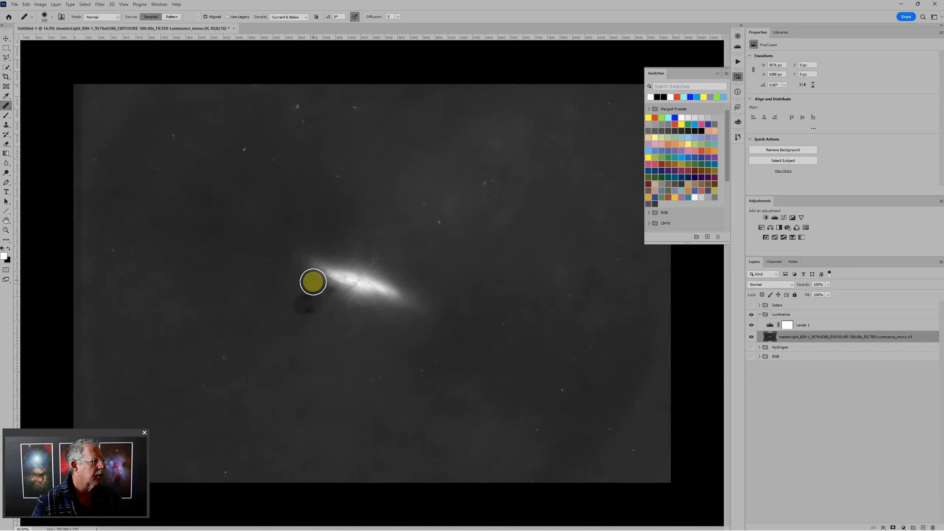
Heal the small bright specks below and above the galaxy, using a smaller Healing Brush for those above
scroll(276, 297, up, 3)
scroll(276, 299, up, 2)
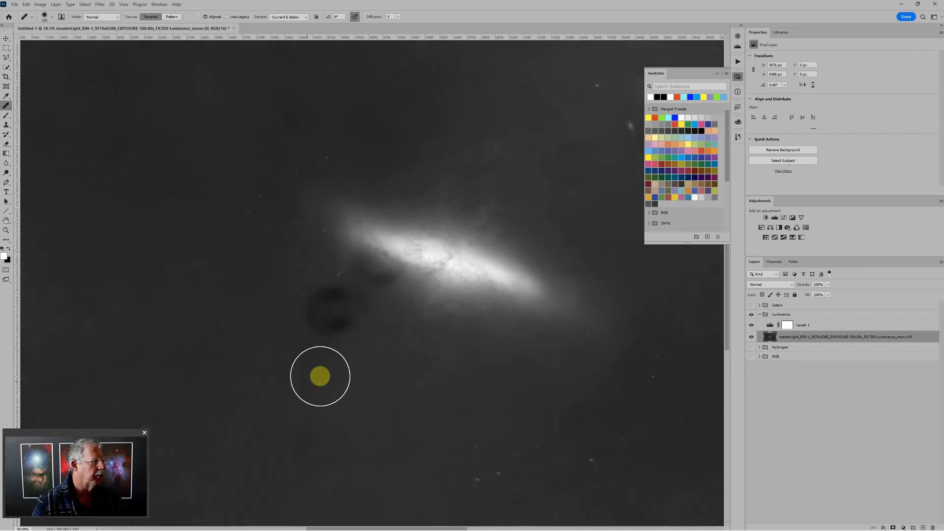
scroll(305, 382, down, 1)
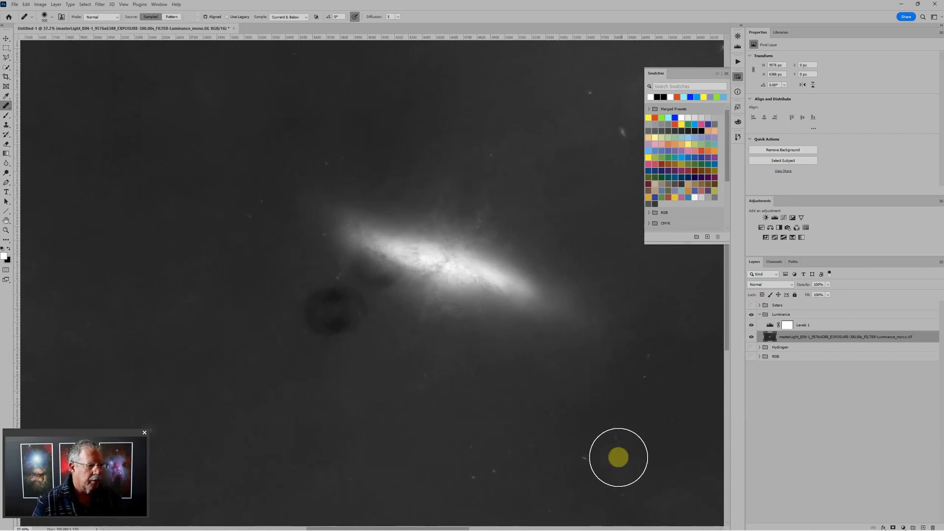
alt+click(646, 480)
mouse_move(616, 435)
mouse_down()
mouse_move(582, 456)
mouse_move(559, 432)
mouse_move(504, 466)
mouse_move(479, 458)
mouse_up()
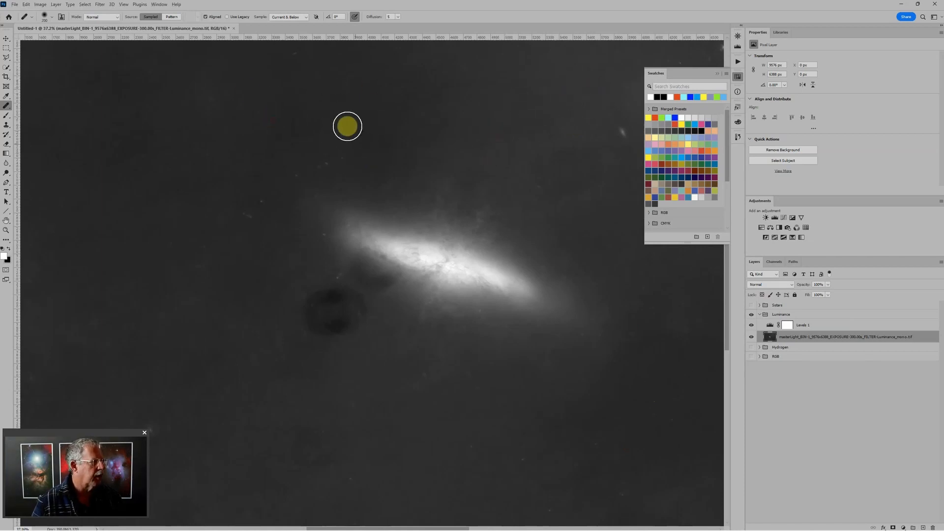
key([)
click(342, 154)
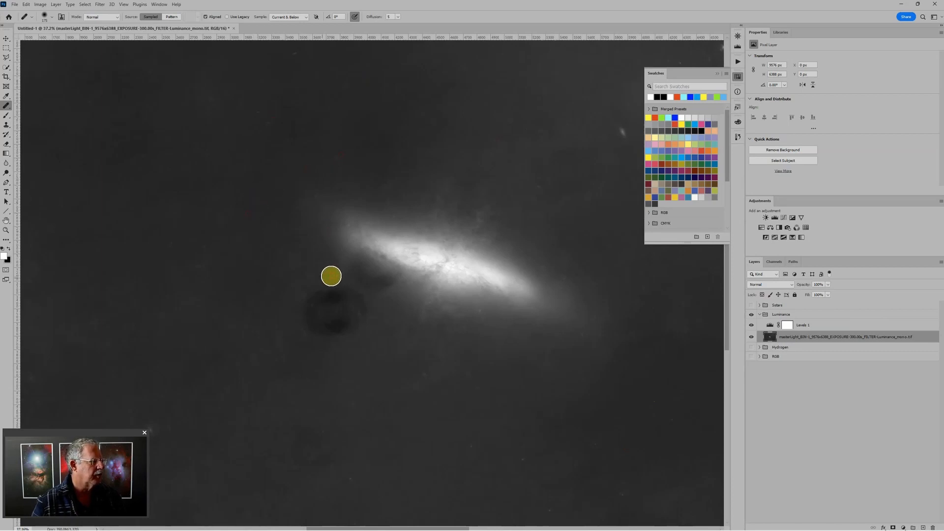
Heal the small blemishes in the background to the right of the galaxy
scroll(249, 252, down, 2)
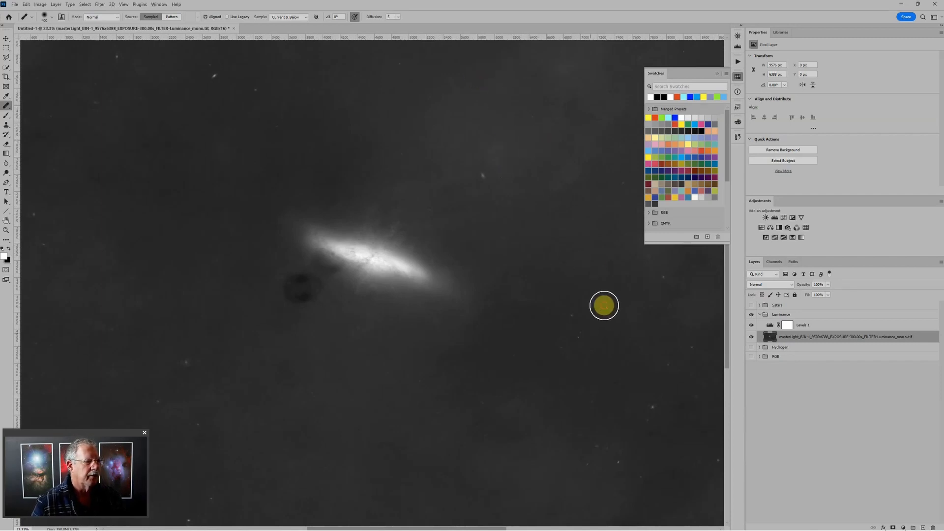
drag(572, 268, 505, 331)
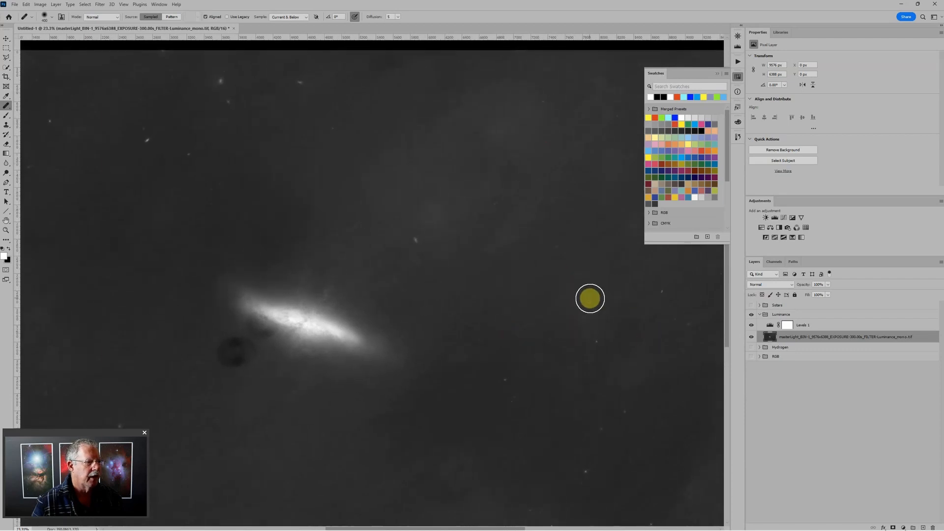
click(581, 290)
mouse_move(578, 311)
mouse_down()
mouse_move(562, 304)
mouse_move(590, 322)
mouse_up()
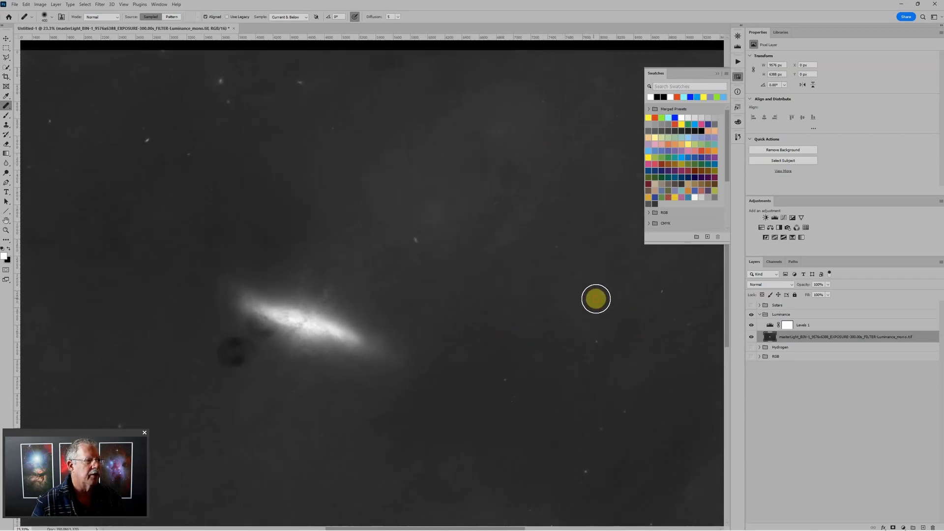
click(585, 278)
scroll(660, 329, down, 3)
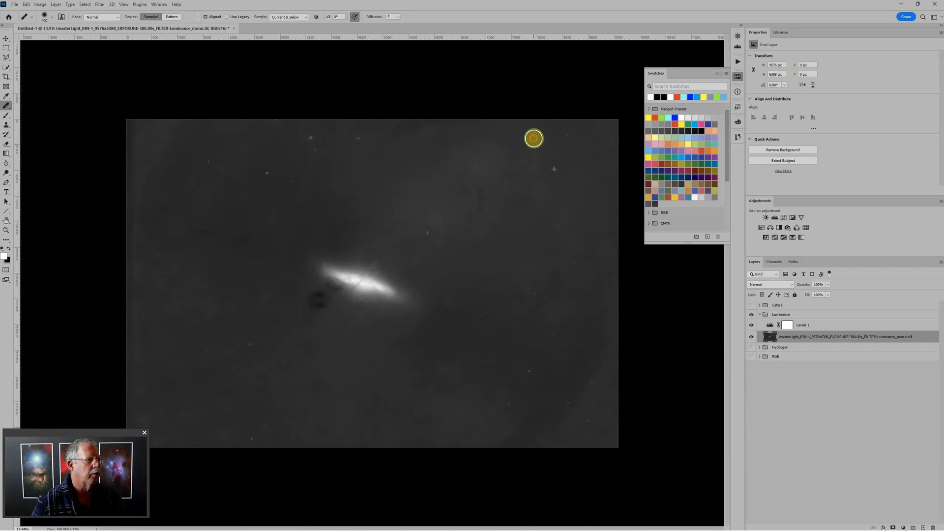
Heal the remaining faint patches in the background below and to the lower left of the galaxy using nearby sky samples
scroll(303, 200, up, 3)
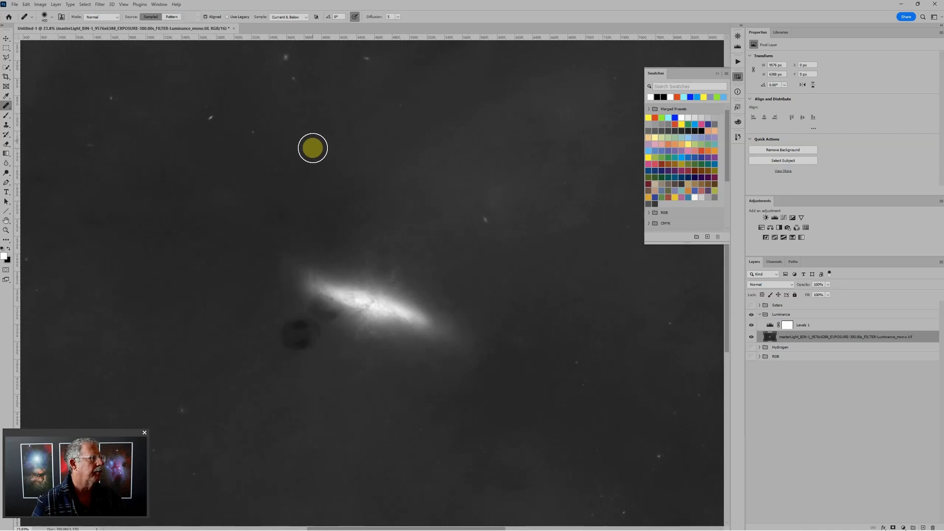
drag(303, 161, 419, 164)
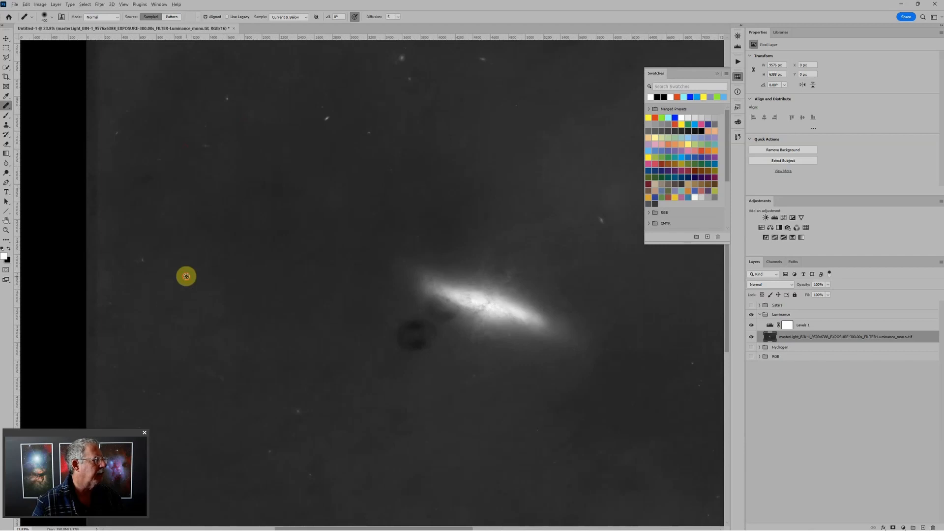
drag(244, 358, 293, 278)
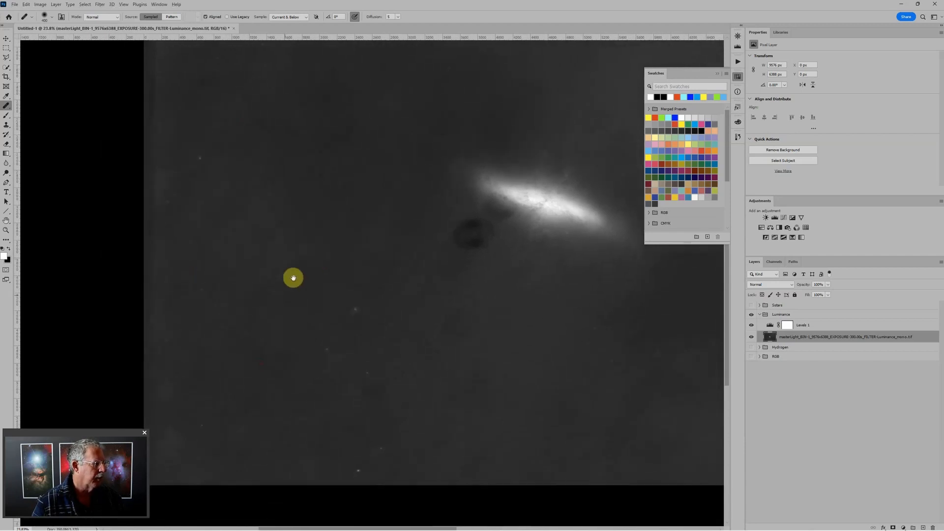
alt+click(297, 395)
mouse_move(338, 366)
mouse_down()
mouse_move(352, 355)
mouse_move(344, 360)
mouse_up()
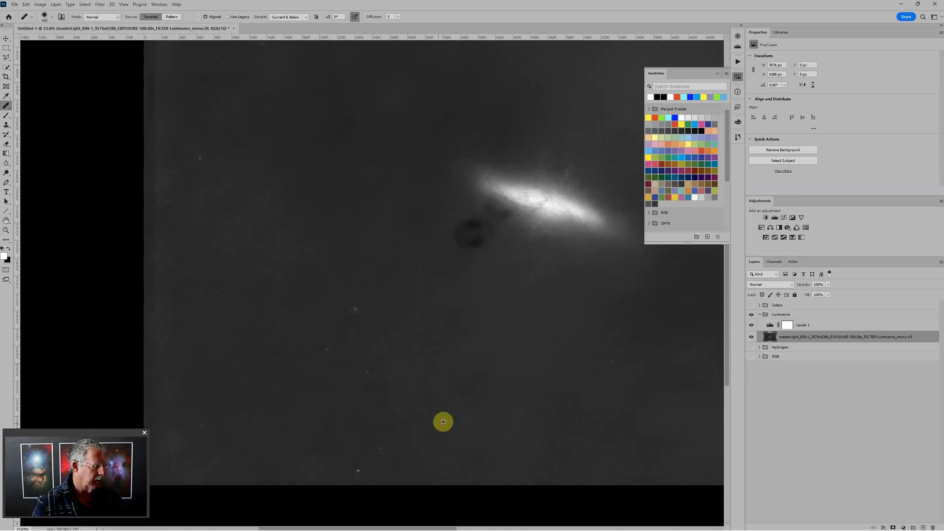
alt+click(443, 422)
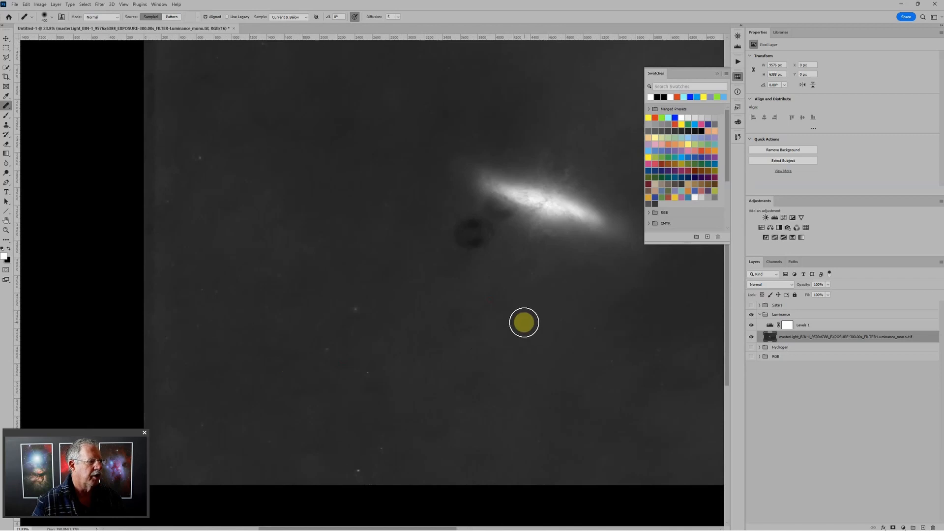
alt+click(499, 370)
mouse_move(468, 317)
mouse_down()
mouse_move(458, 313)
mouse_move(442, 355)
mouse_up()
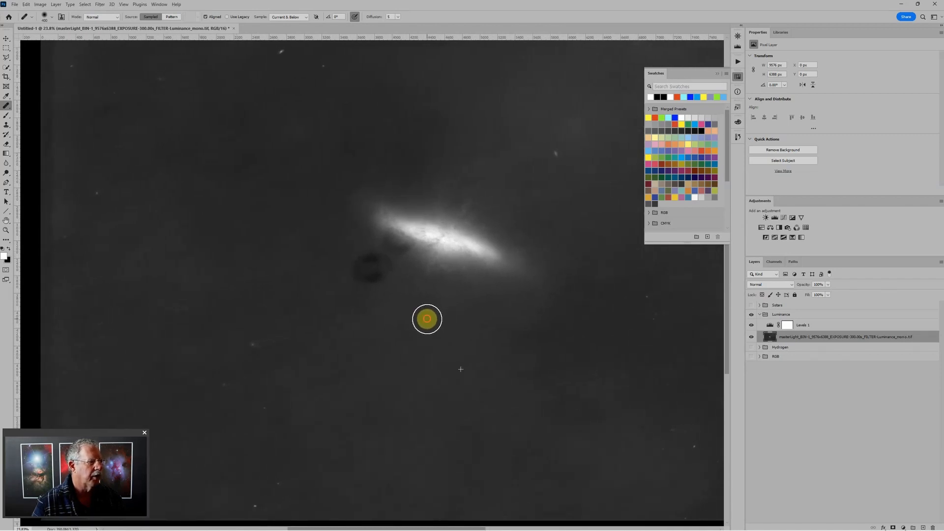
scroll(551, 359, down, 2)
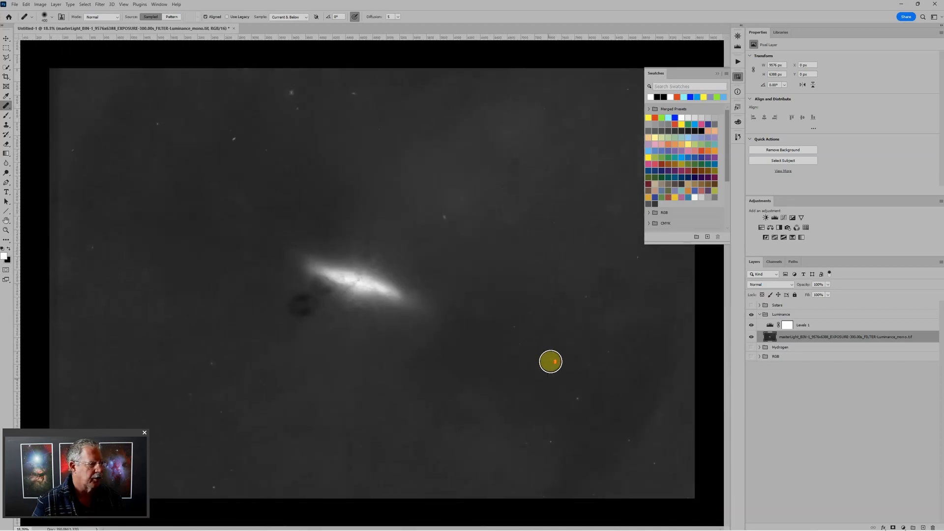
Touch up the uneven background to the lower right of the galaxy with the Healing Brush
scroll(616, 489, up, 3)
scroll(610, 483, up, 3)
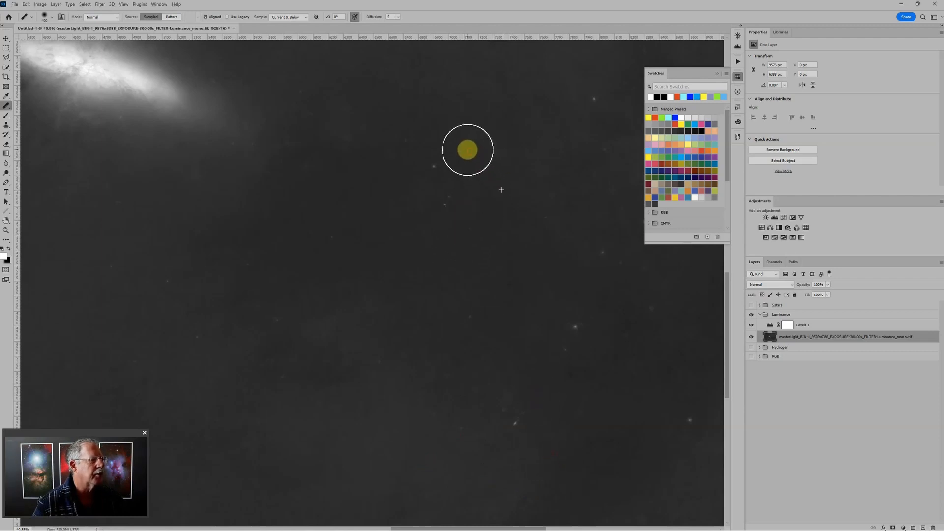
drag(466, 147, 470, 331)
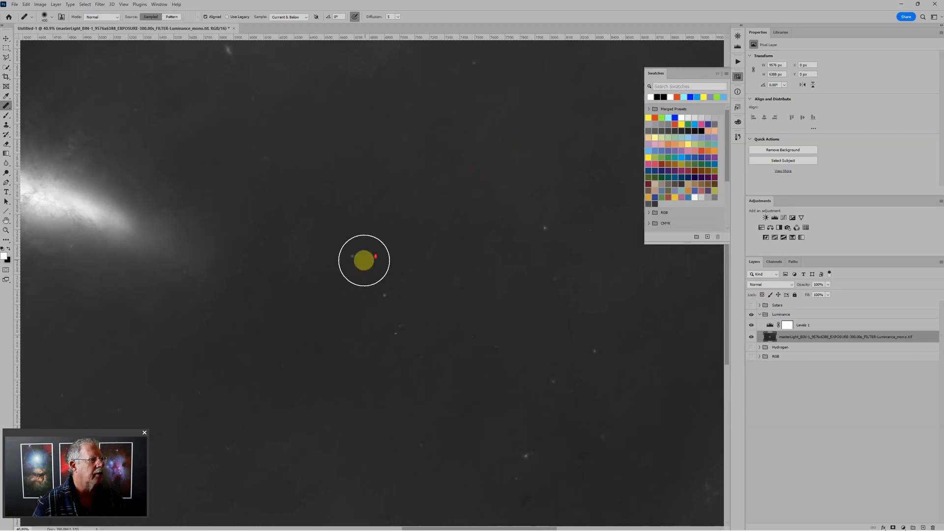
scroll(362, 259, down, 4)
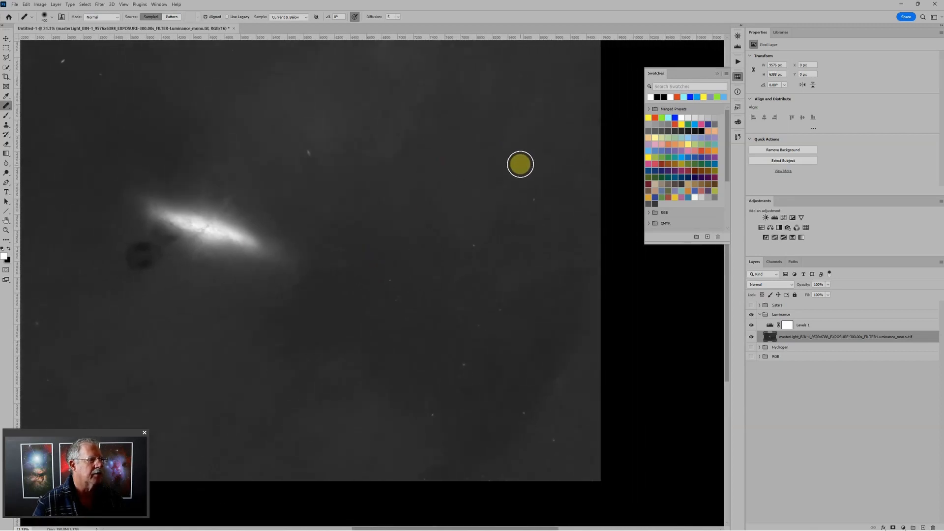
drag(379, 160, 641, 274)
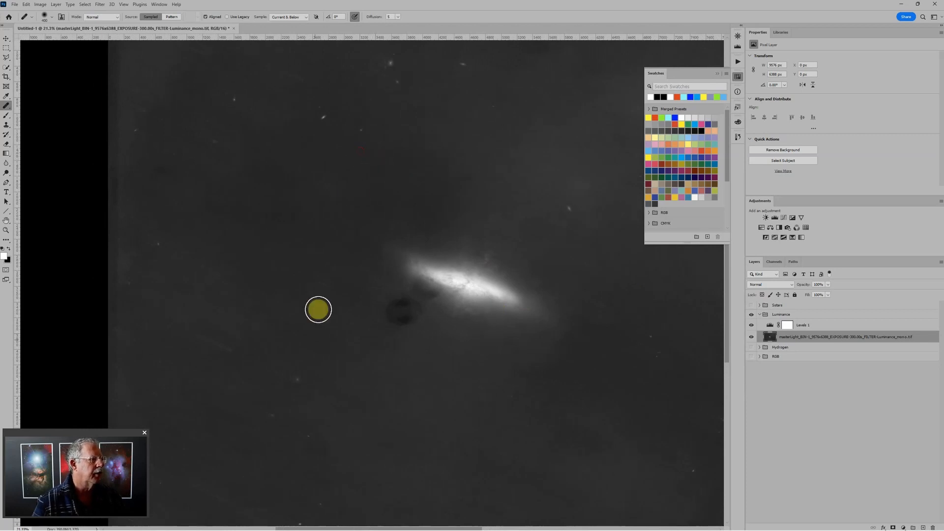
Try to heal the dark spots beside the galaxy's lower-left edge with the Healing Brush
scroll(399, 379, up, 2)
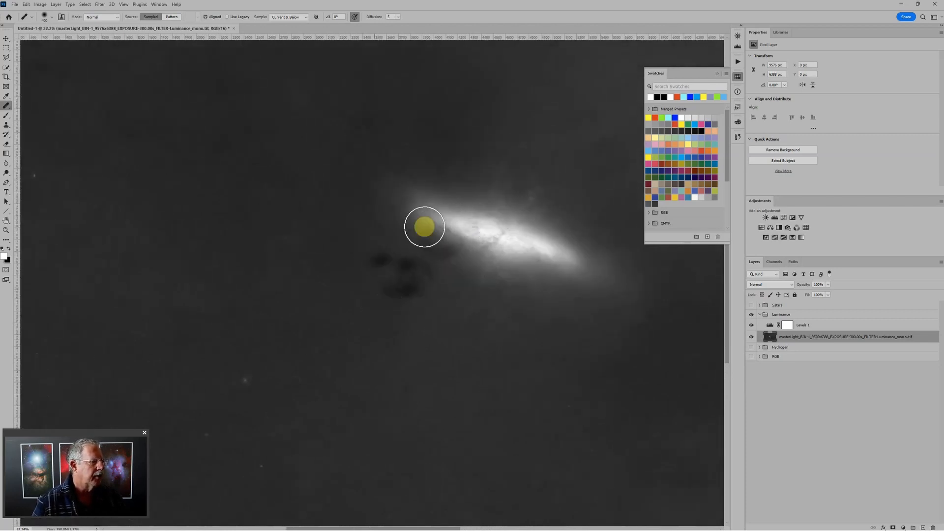
scroll(363, 253, up, 2)
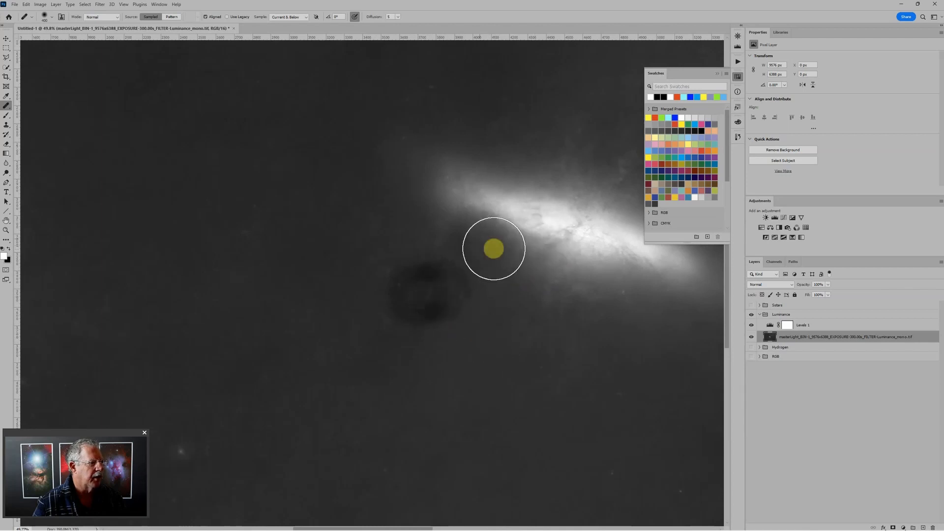
drag(470, 217, 512, 263)
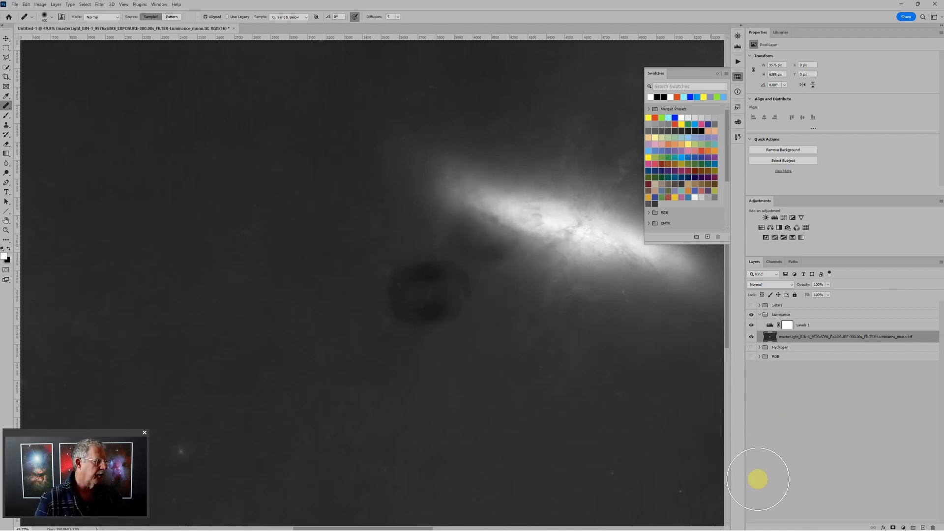
Add a new empty layer directly above the luminance image and set its blend mode to Soft Light
click(924, 527)
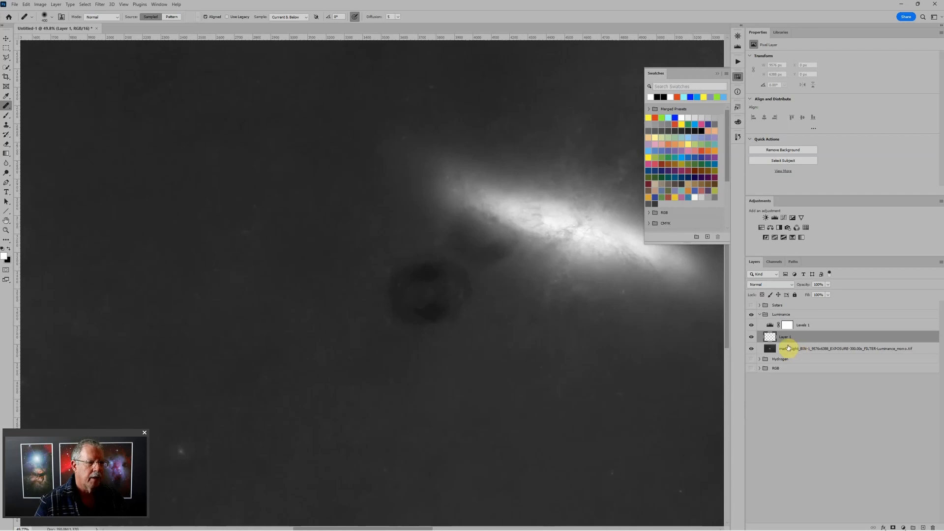
click(773, 285)
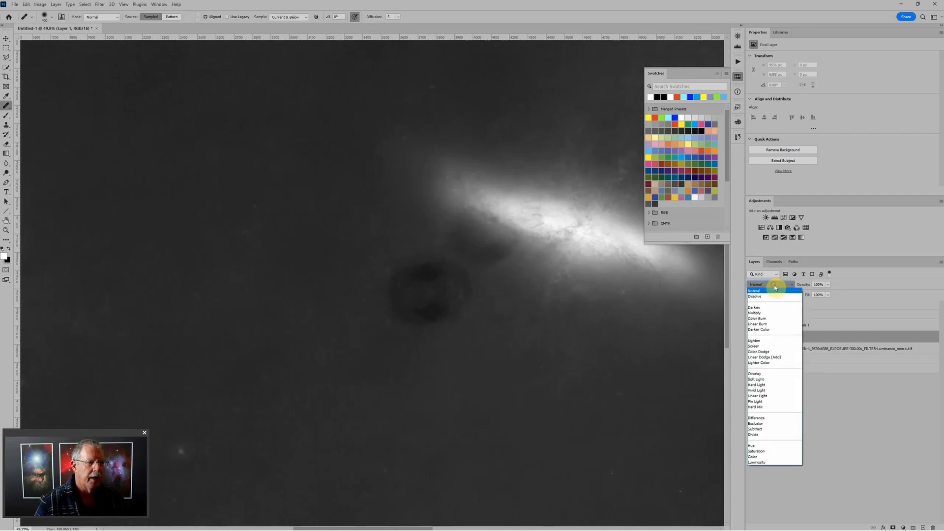
click(771, 381)
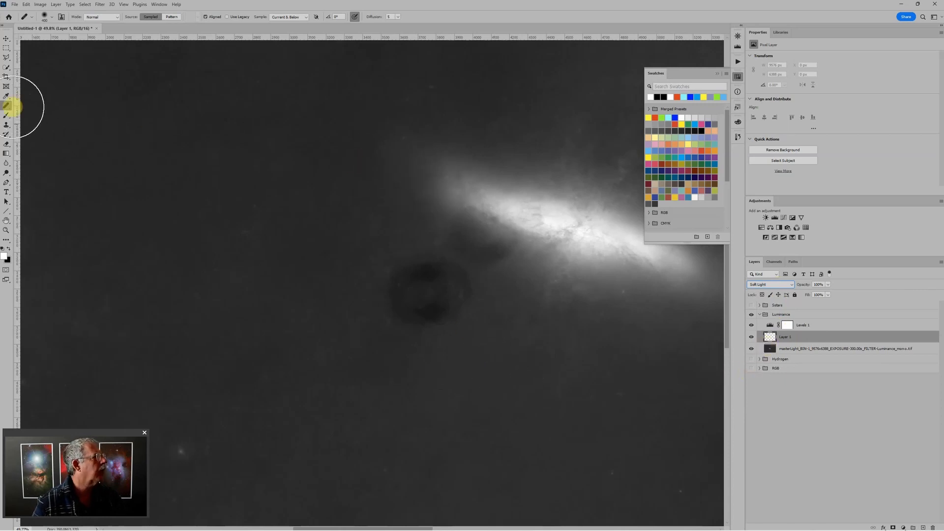
Switch to the Brush tool and shrink the brush until it is smaller than the dark circular spot
click(7, 116)
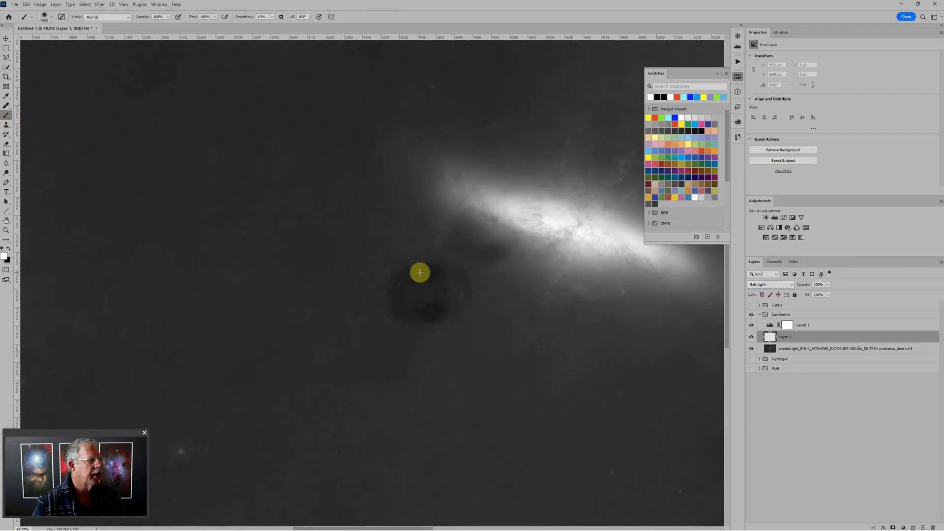
key(bracketleft)
key(bracketleft)
key(bracketleft)
key(bracketleft)
key(bracketleft)
key(bracketleft)
key(bracketleft)
key(bracketleft)
key(bracketleft)
key(bracketleft)
key(bracketleft)
key(bracketleft)
key(bracketleft)
key(bracketleft)
key(bracketleft)
key(bracketleft)
key(bracketleft)
key(bracketleft)
key(bracketleft)
key(bracketleft)
key(bracketleft)
key(bracketleft)
key(bracketleft)
key(bracketleft)
key(bracketleft)
key(bracketleft)
key(bracketleft)
key(bracketleft)
key(bracketleft)
key(bracketleft)
key(bracketleft)
key(bracketleft)
key(bracketleft)
key(bracketleft)
key(bracketleft)
key(bracketleft)
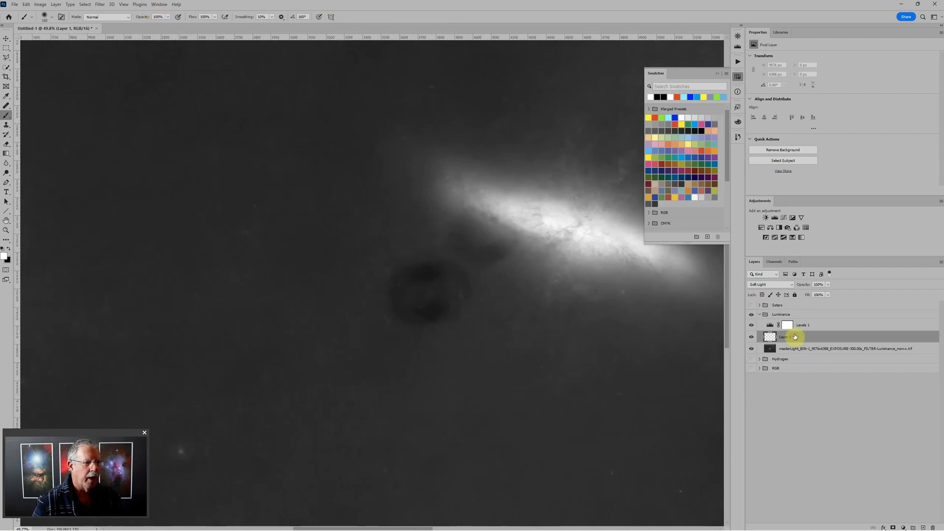
Test white and black brush strokes on the Soft Light layer below the galaxy, undoing each one
mouse_move(514, 354)
mouse_down()
mouse_move(503, 375)
mouse_move(468, 384)
mouse_move(434, 364)
mouse_move(405, 387)
mouse_move(382, 389)
mouse_move(386, 413)
mouse_move(504, 460)
mouse_move(517, 440)
mouse_up()
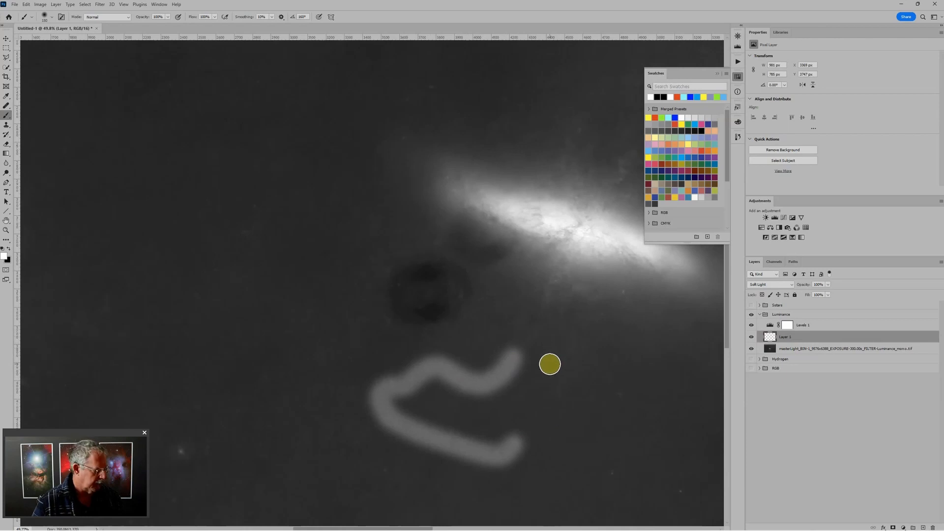
key(ctrl+z)
drag(523, 310, 588, 276)
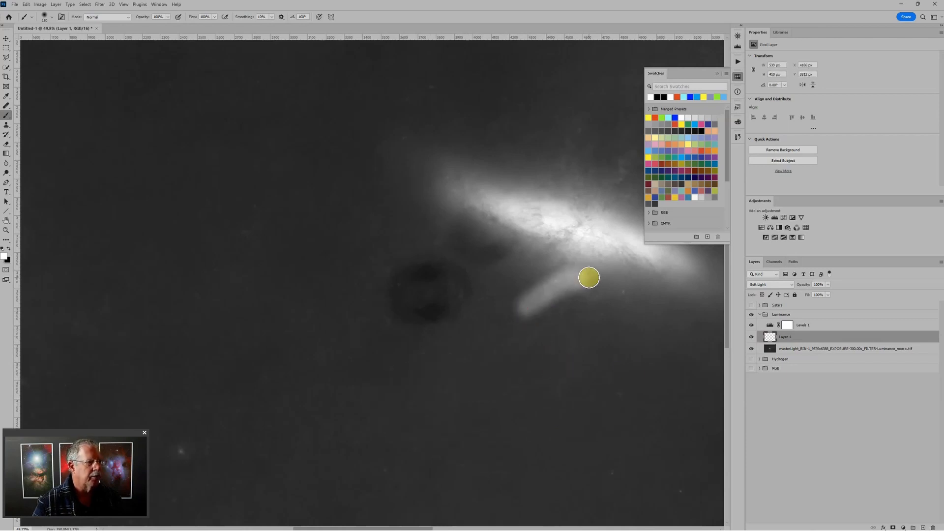
scroll(581, 309, up, 1)
scroll(581, 309, up, 10)
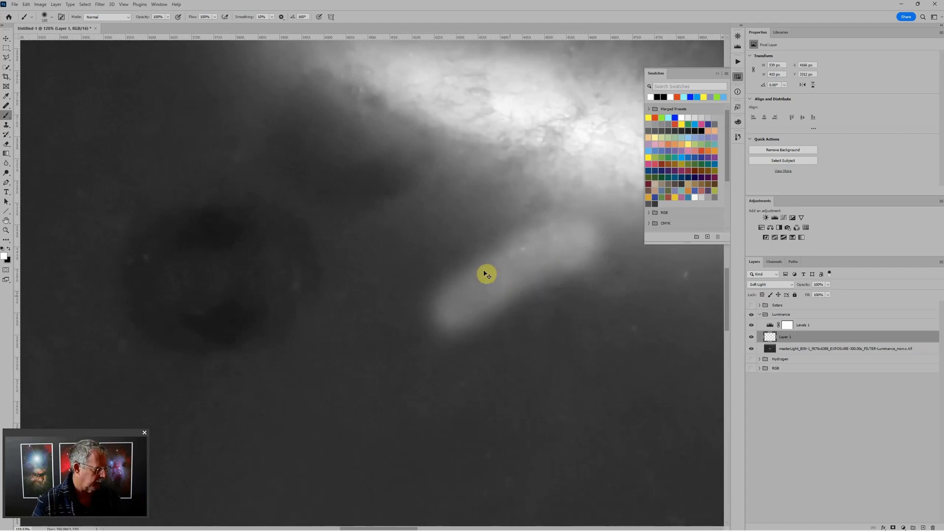
key(ctrl+z)
scroll(572, 352, down, 1)
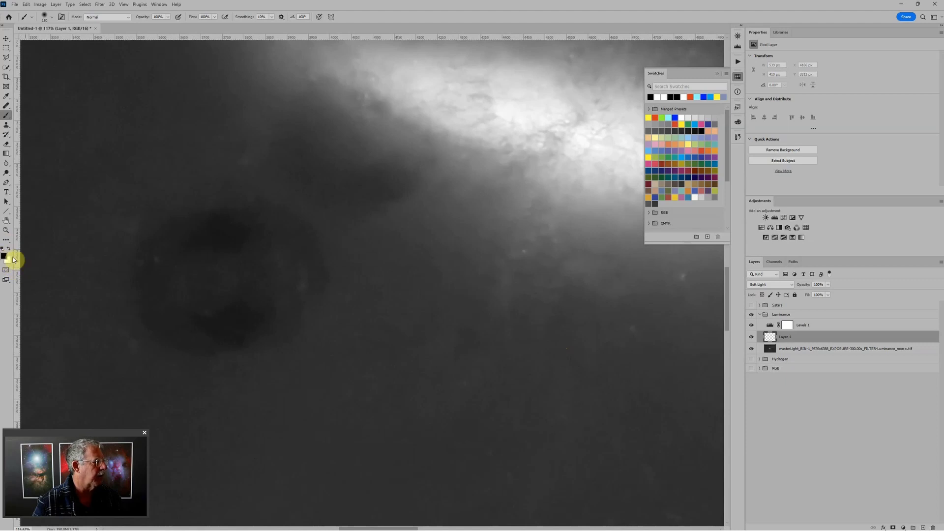
mouse_move(484, 310)
mouse_down()
mouse_move(593, 352)
mouse_move(569, 428)
mouse_up()
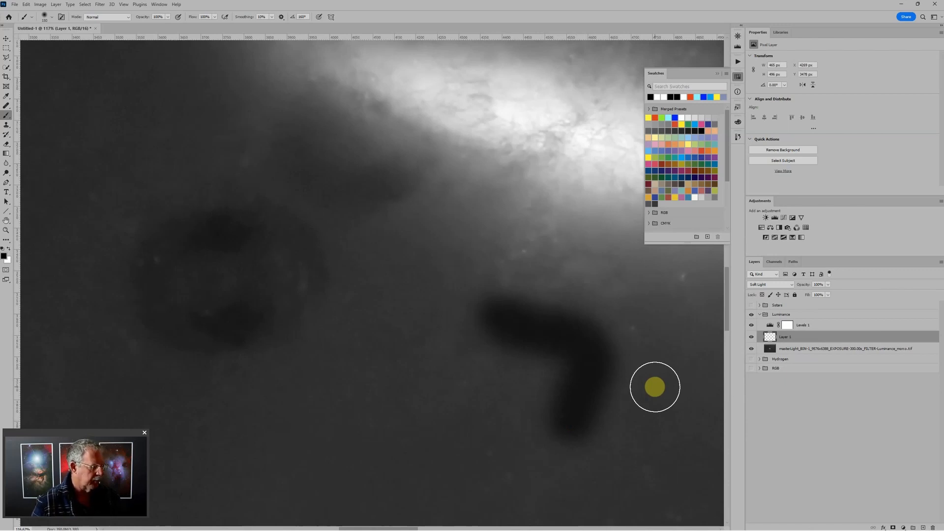
key(ctrl+z)
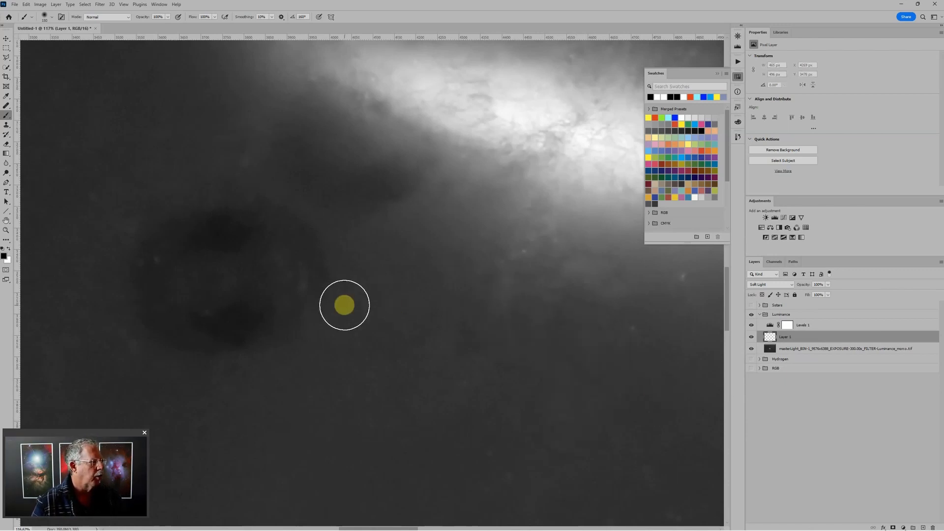
Set the brush opacity to 10% and paint white over the dark circular spot to lighten it
drag(344, 303, 474, 317)
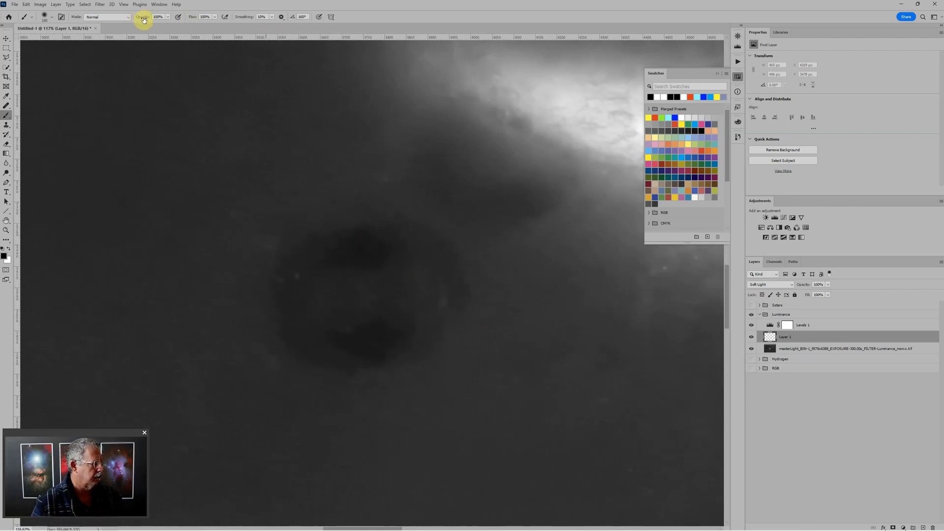
mouse_move(143, 20)
mouse_down()
mouse_move(169, 53)
mouse_move(154, 57)
mouse_move(142, 24)
mouse_up()
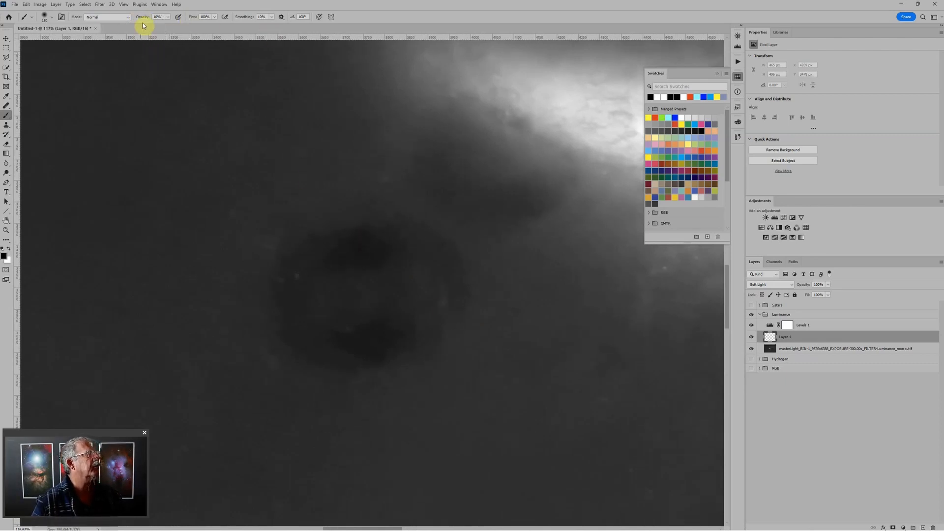
key(x)
mouse_move(341, 266)
mouse_down()
mouse_move(365, 235)
mouse_move(337, 247)
mouse_move(370, 236)
mouse_move(357, 253)
mouse_move(360, 235)
mouse_move(348, 258)
mouse_move(348, 245)
mouse_move(300, 254)
mouse_move(280, 284)
mouse_move(365, 268)
mouse_move(382, 245)
mouse_move(350, 256)
mouse_move(387, 344)
mouse_move(369, 344)
mouse_move(386, 334)
mouse_move(337, 343)
mouse_move(309, 321)
mouse_move(300, 288)
mouse_move(292, 323)
mouse_move(331, 354)
mouse_move(360, 330)
mouse_move(371, 369)
mouse_move(358, 326)
mouse_move(374, 333)
mouse_move(357, 341)
mouse_move(288, 309)
mouse_move(287, 343)
mouse_move(406, 251)
mouse_move(334, 250)
mouse_move(324, 276)
mouse_move(374, 253)
mouse_move(379, 354)
mouse_move(341, 339)
mouse_move(337, 257)
mouse_move(320, 279)
mouse_move(360, 250)
mouse_move(359, 234)
mouse_move(382, 255)
mouse_move(388, 299)
mouse_move(368, 338)
mouse_up()
Lighten the leftover dark patches along the spot's lower edge with a much smaller white brush
key(bracketleft)
key(bracketleft)
key(bracketleft)
key(bracketleft)
key(bracketleft)
key(bracketleft)
key(bracketleft)
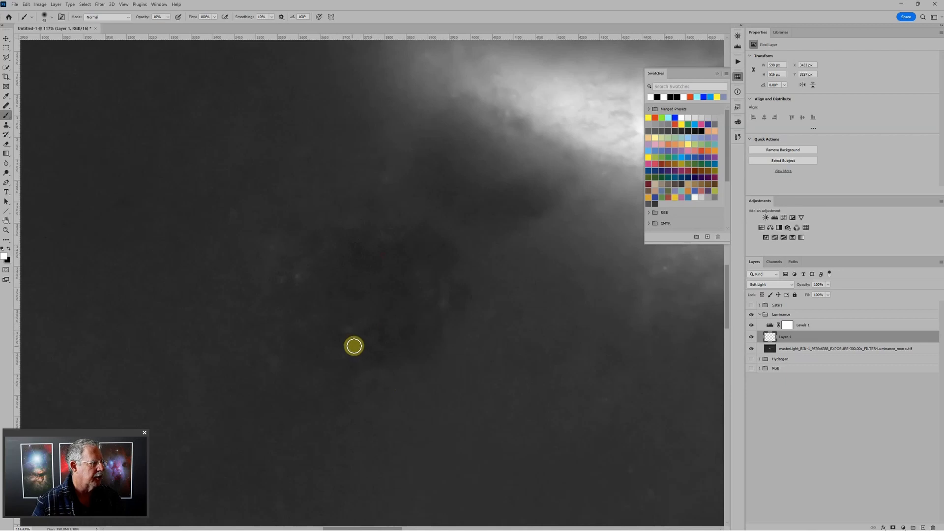
click(380, 325)
click(412, 333)
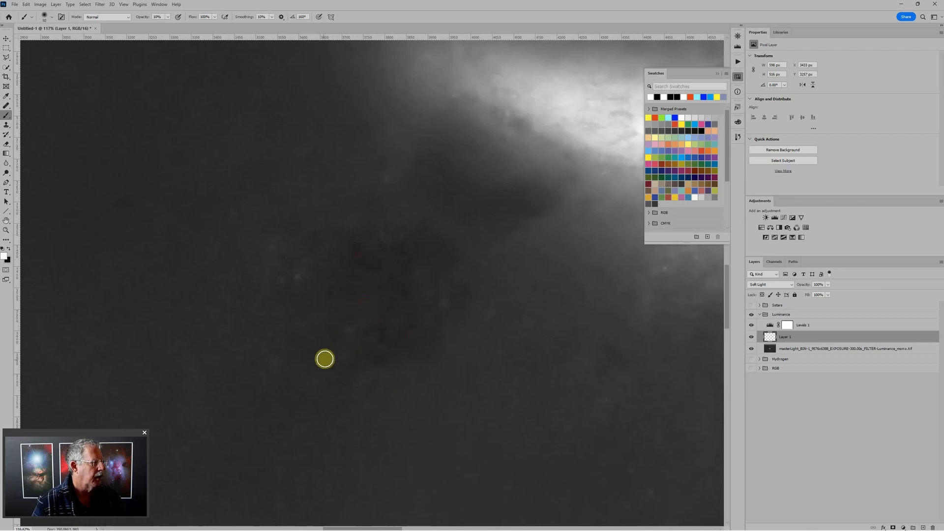
key(bracketright)
mouse_move(381, 356)
mouse_down()
mouse_move(371, 328)
mouse_move(400, 347)
mouse_up()
Blend the rest of the dark spot with a medium-sized white brush, then make black the foreground colour
key(bracketright)
key(bracketright)
key(bracketright)
key(bracketright)
key(bracketright)
key(bracketright)
key(bracketright)
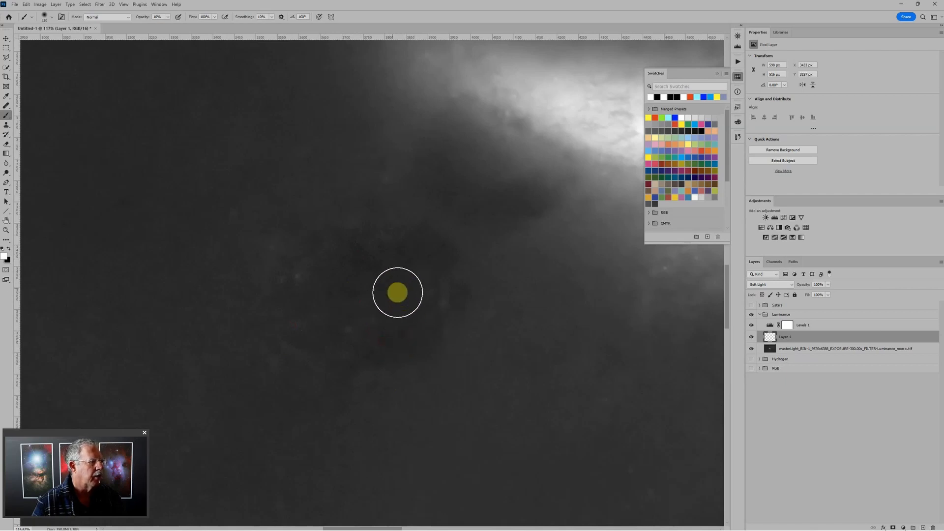
key(bracketleft)
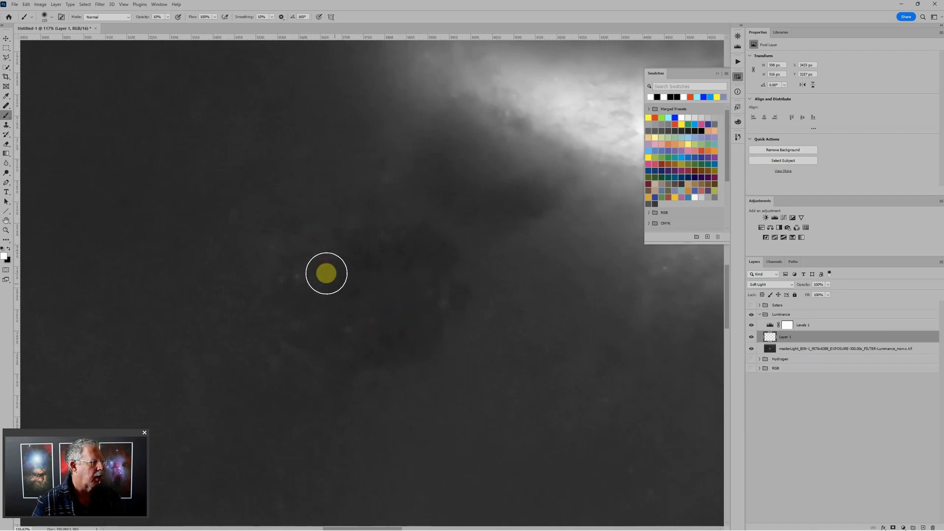
key(bracketleft)
key(bracketleft)
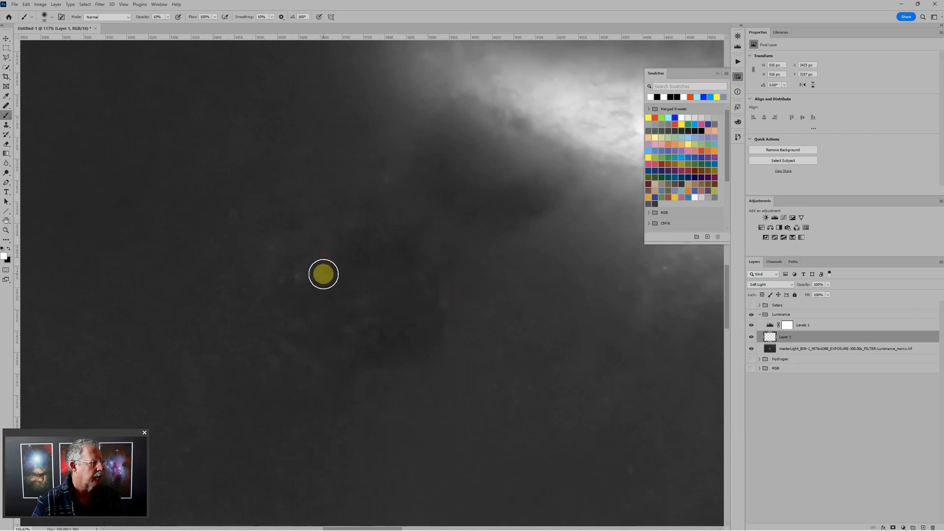
drag(335, 291, 359, 285)
drag(352, 369, 397, 333)
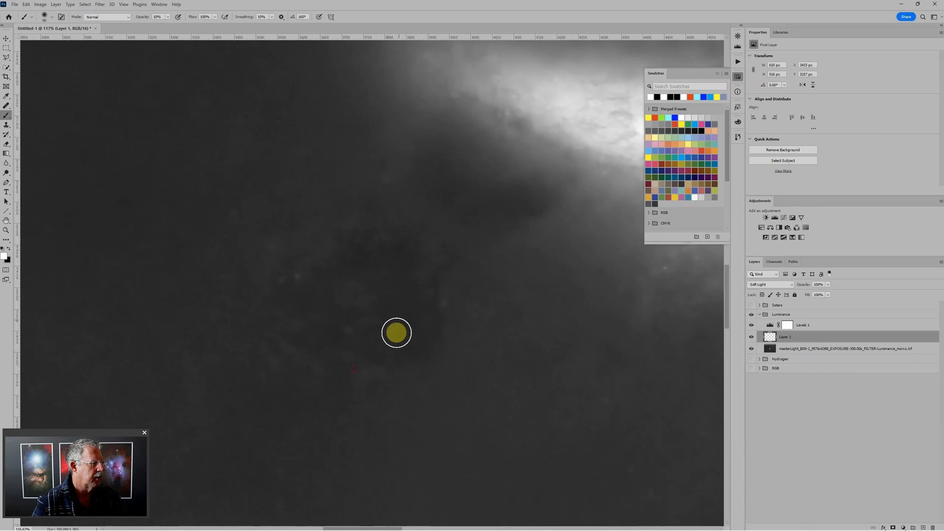
mouse_move(398, 248)
mouse_down()
mouse_move(286, 308)
mouse_move(296, 333)
mouse_move(313, 337)
mouse_move(351, 318)
mouse_move(330, 301)
mouse_up()
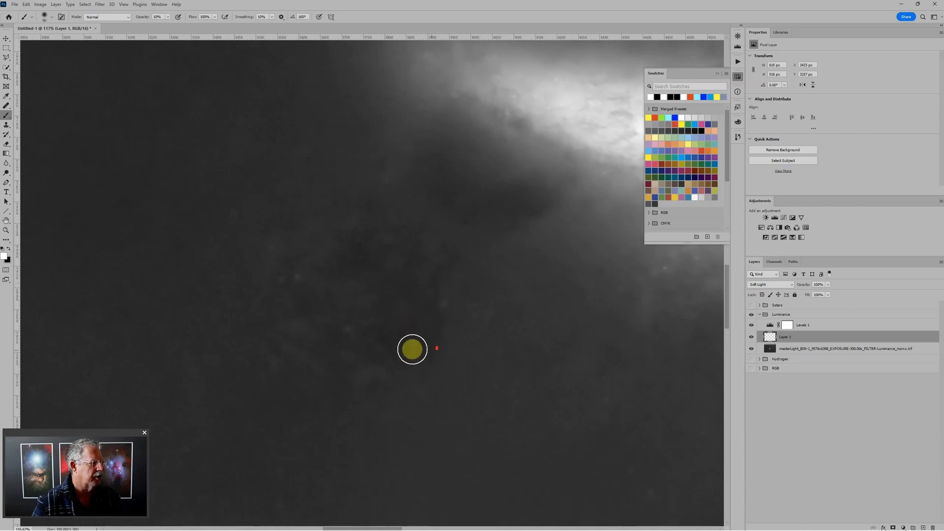
scroll(440, 359, down, 5)
key(x)
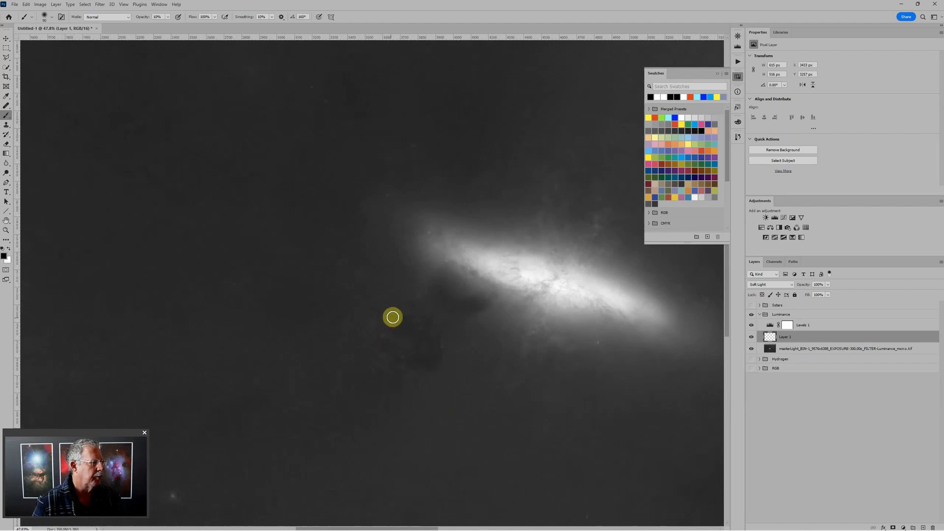
Paint a black stroke and a white stroke over the uneven remains of the dark spot on the Soft Light layer
drag(376, 324, 418, 346)
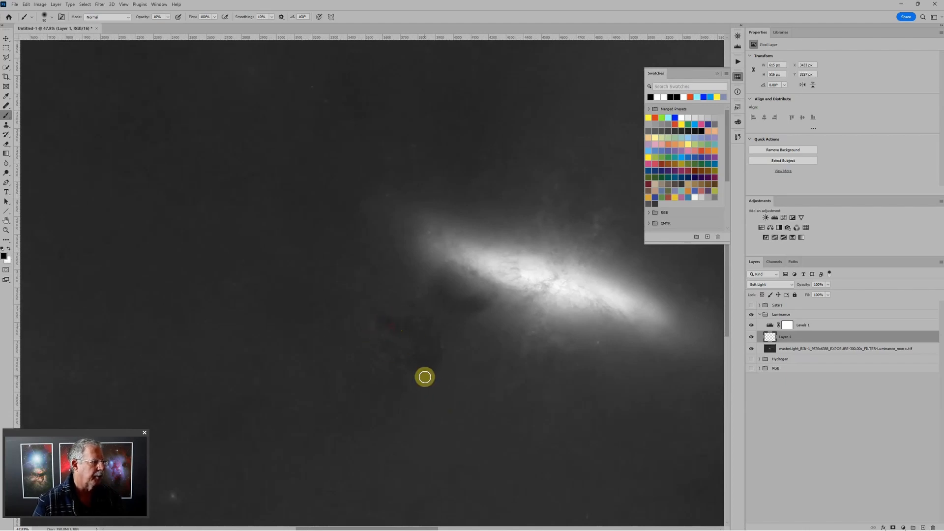
key(x)
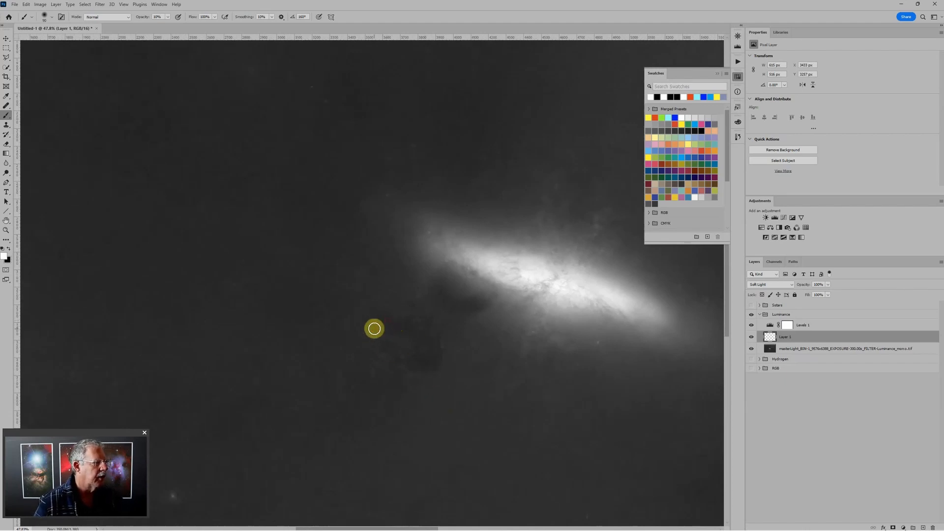
mouse_move(387, 325)
mouse_down()
mouse_move(409, 321)
mouse_move(409, 335)
mouse_move(392, 319)
mouse_move(398, 329)
mouse_move(382, 335)
mouse_move(432, 369)
mouse_move(435, 348)
mouse_move(418, 348)
mouse_move(435, 356)
mouse_move(416, 363)
mouse_move(435, 346)
mouse_move(401, 319)
mouse_move(388, 360)
mouse_move(428, 367)
mouse_move(436, 358)
mouse_move(412, 360)
mouse_up()
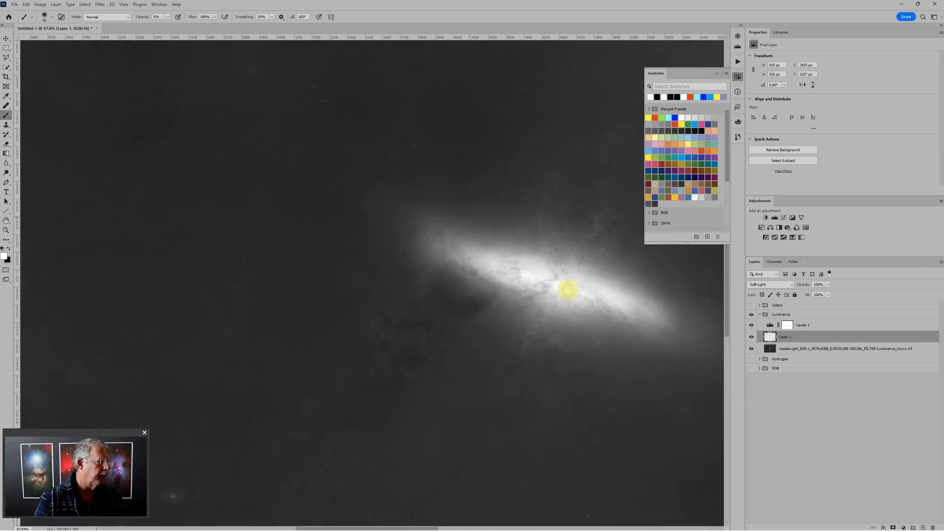
Even out the spot's upper part with a smaller brush at 5% opacity, switching between white and black paint
scroll(425, 365, up, 5)
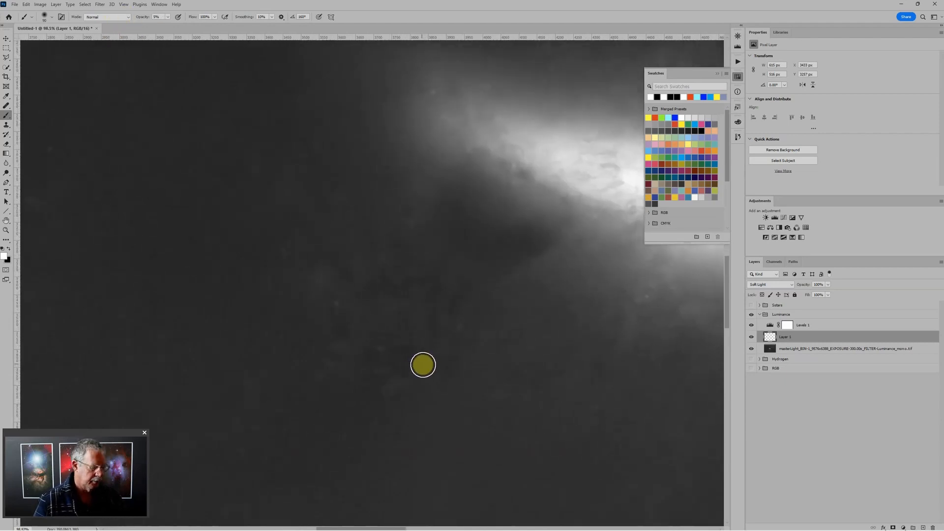
key(bracketleft)
key(bracketleft)
key(bracketleft)
key(bracketleft)
key(bracketleft)
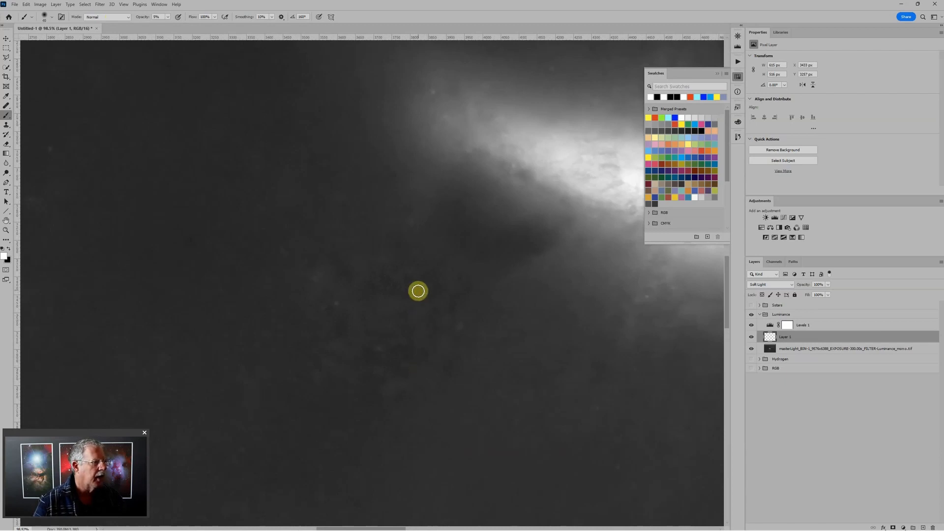
mouse_move(434, 274)
mouse_down()
mouse_move(432, 294)
mouse_move(410, 281)
mouse_up()
mouse_move(344, 266)
mouse_down()
mouse_move(330, 280)
mouse_move(303, 264)
mouse_move(307, 289)
mouse_move(333, 292)
mouse_move(329, 271)
mouse_move(317, 292)
mouse_move(348, 269)
mouse_move(342, 282)
mouse_move(313, 268)
mouse_move(315, 279)
mouse_move(332, 258)
mouse_move(328, 296)
mouse_move(343, 319)
mouse_move(340, 335)
mouse_move(326, 339)
mouse_move(334, 357)
mouse_move(311, 350)
mouse_move(342, 373)
mouse_move(332, 347)
mouse_move(367, 348)
mouse_move(361, 353)
mouse_move(385, 332)
mouse_move(412, 349)
mouse_move(400, 348)
mouse_move(399, 367)
mouse_move(369, 355)
mouse_move(380, 361)
mouse_move(389, 338)
mouse_move(380, 333)
mouse_move(384, 282)
mouse_move(369, 284)
mouse_move(323, 255)
mouse_move(382, 244)
mouse_move(329, 254)
mouse_move(331, 279)
mouse_move(394, 243)
mouse_move(436, 285)
mouse_move(432, 314)
mouse_move(462, 283)
mouse_move(383, 277)
mouse_move(394, 238)
mouse_move(397, 256)
mouse_up()
key(x)
key(x)
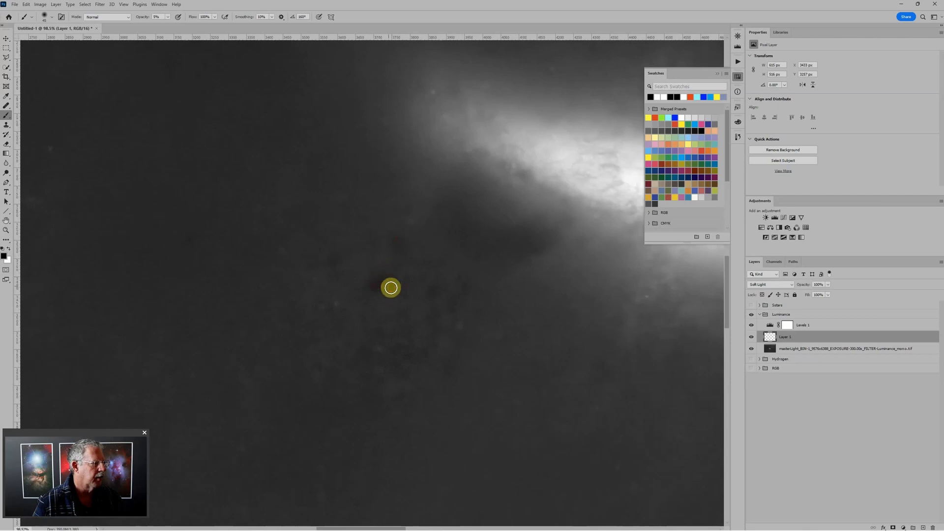
key(x)
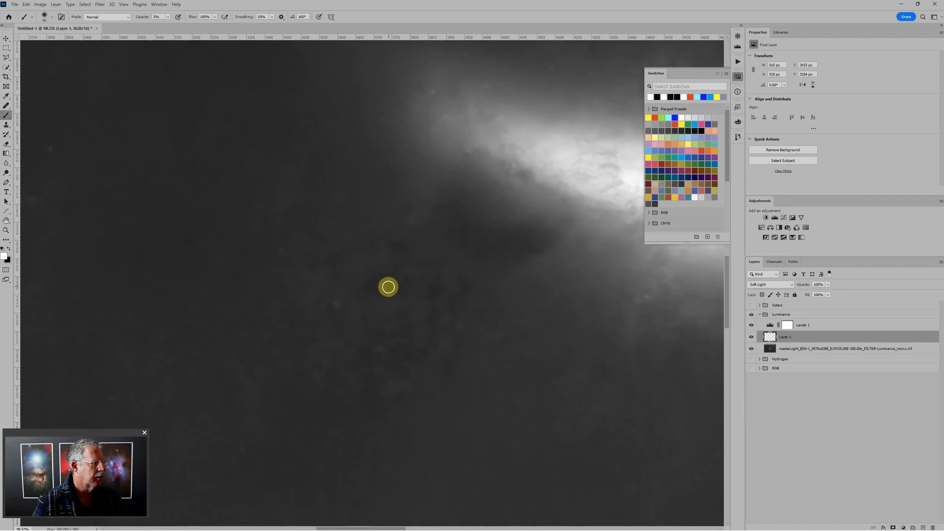
Dab white at 5% opacity over the remaining small dark patches across the circular spot
click(337, 257)
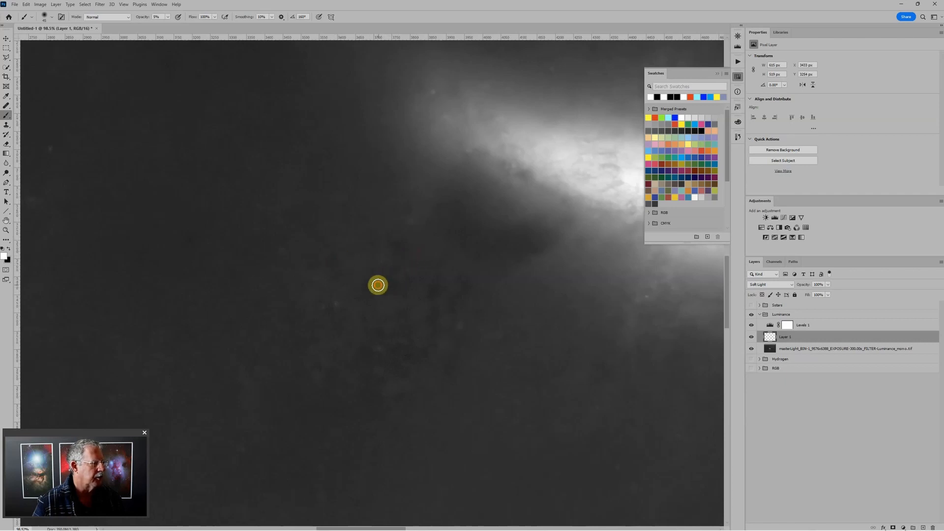
click(401, 242)
click(414, 292)
click(465, 289)
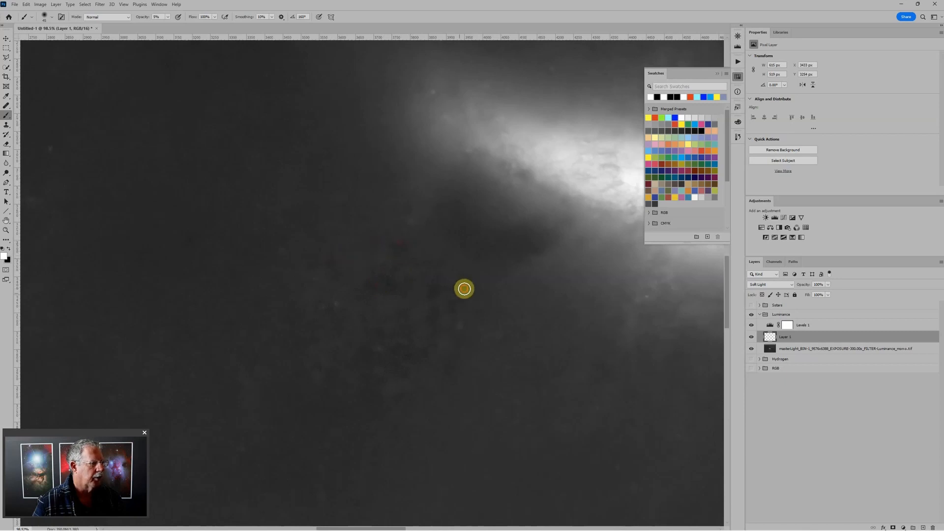
click(436, 290)
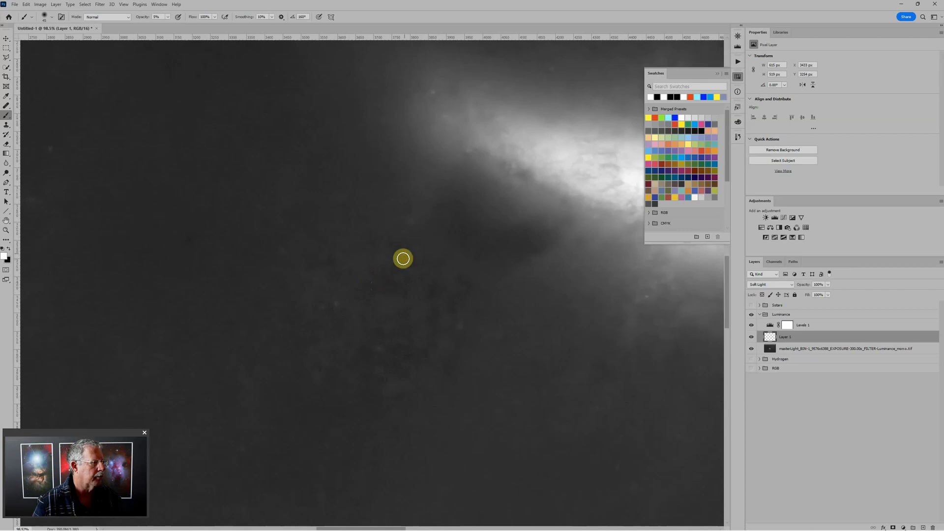
click(379, 336)
click(399, 352)
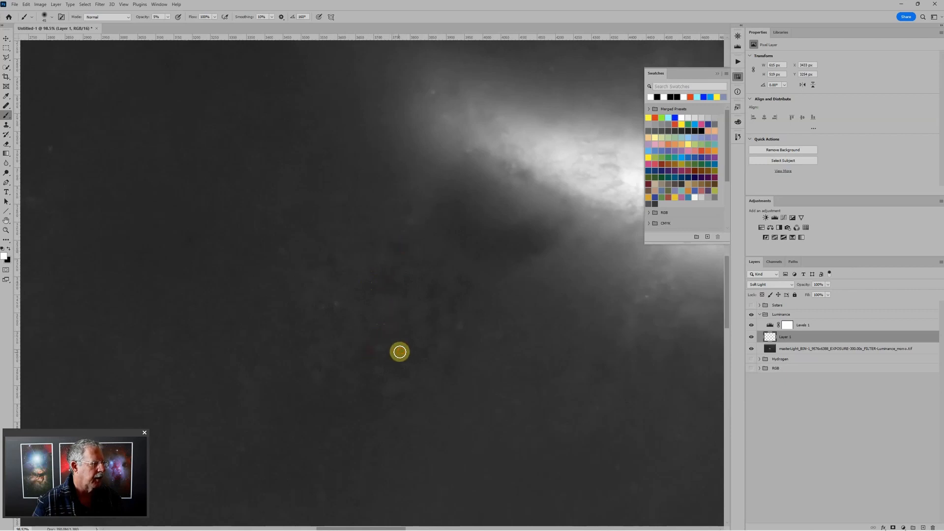
click(407, 332)
click(390, 280)
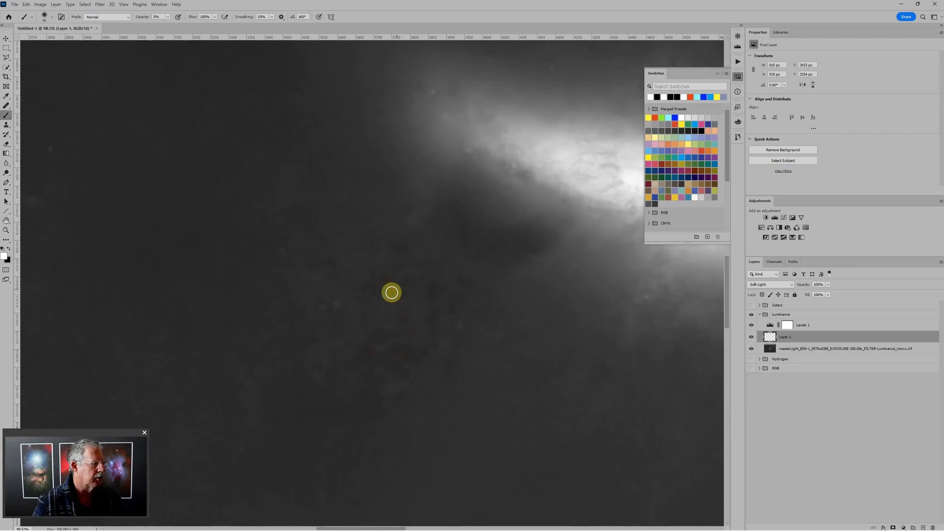
click(427, 347)
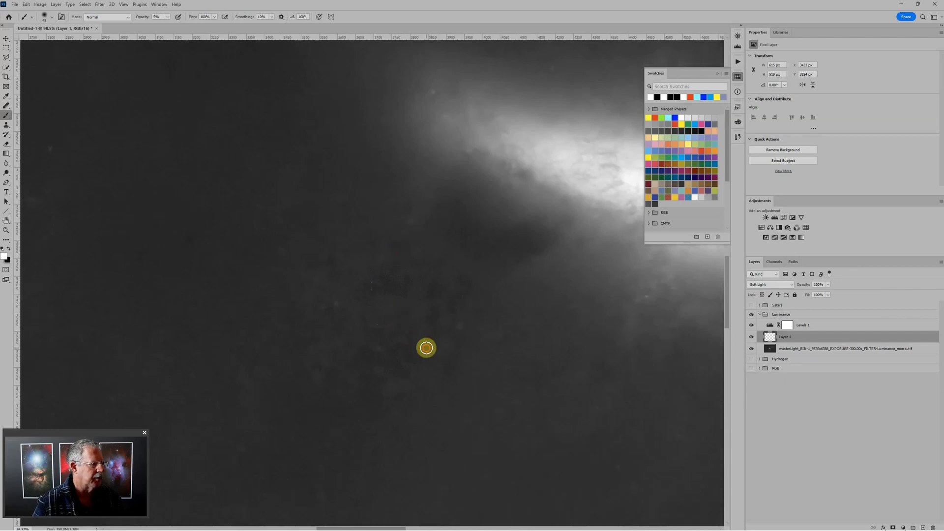
click(432, 292)
click(366, 360)
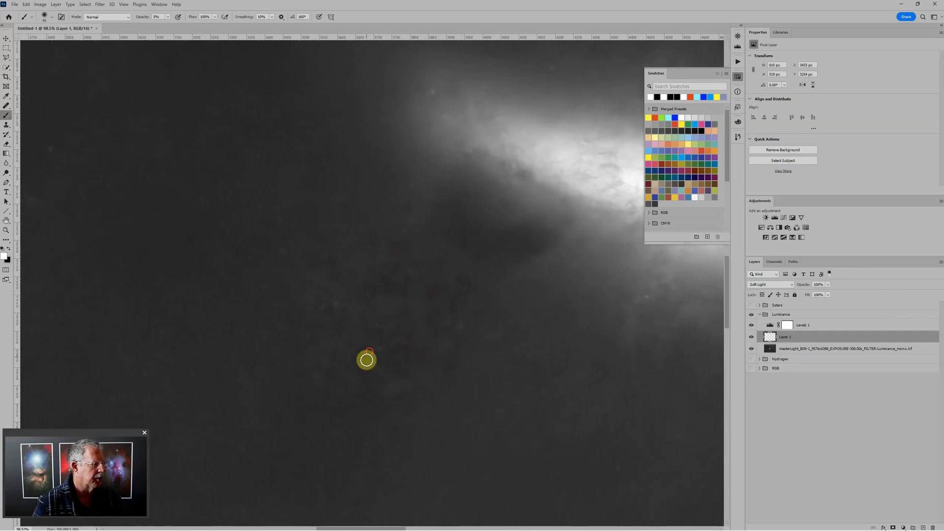
Hide and show the Soft Light layer to compare the dark spot before and after the brushwork
scroll(443, 407, down, 3)
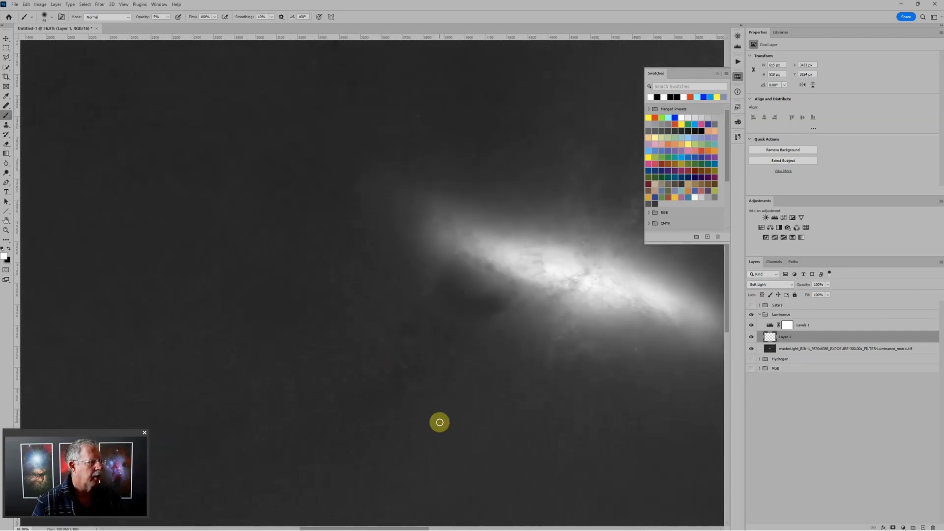
scroll(442, 429, up, 2)
scroll(435, 417, down, 2)
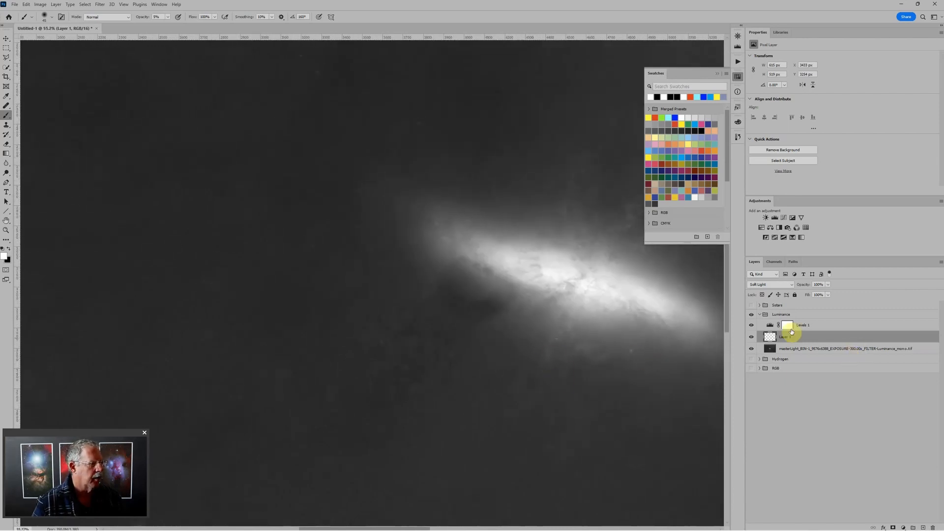
click(753, 337)
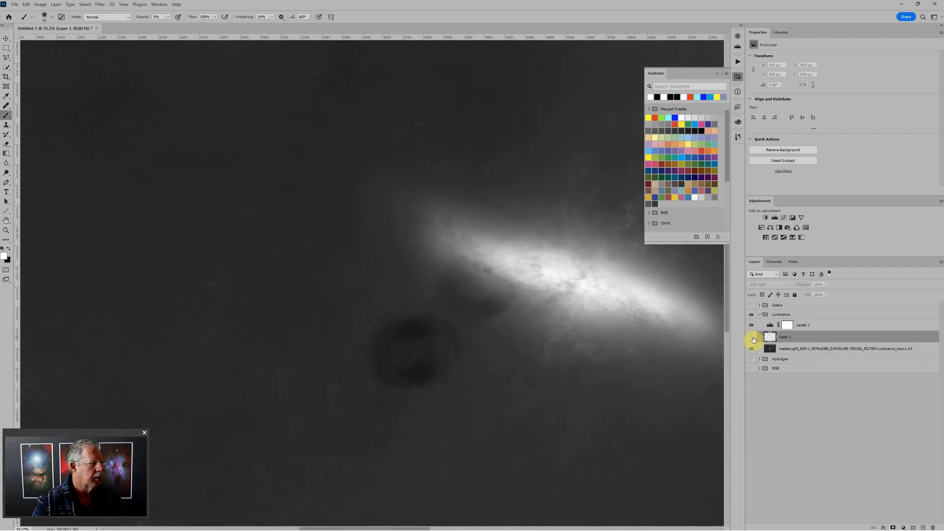
click(753, 338)
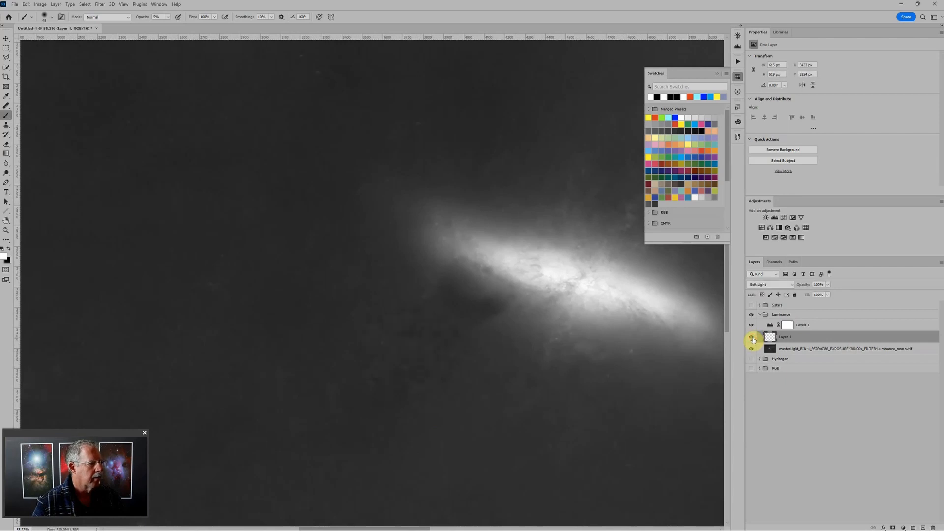
Clear all the brushwork from the Soft Light layer, with the whole canvas selected
scroll(421, 319, up, 3)
scroll(516, 302, down, 2)
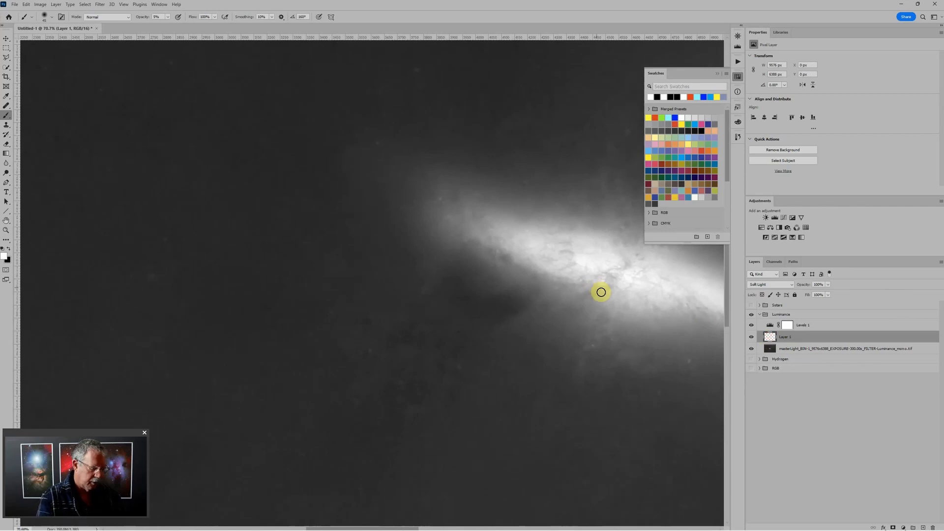
key(ctrl+z)
scroll(432, 314, down, 2)
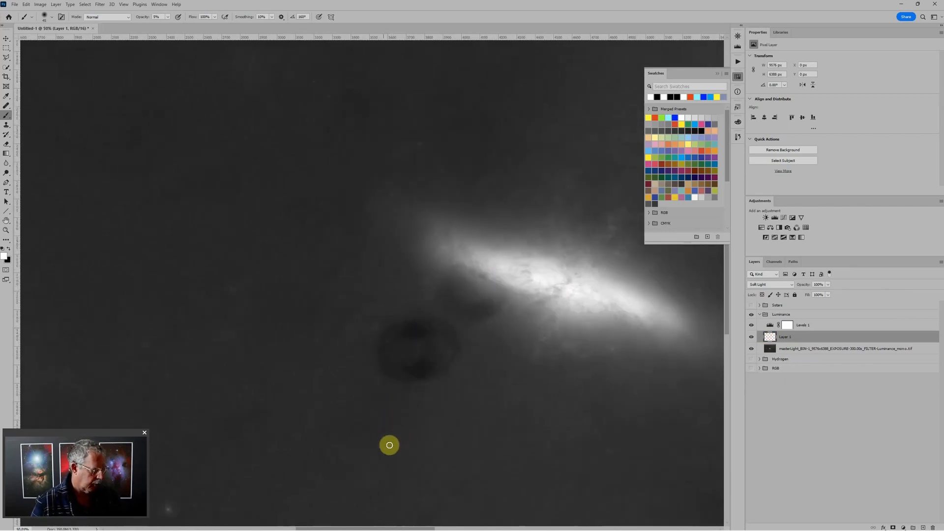
Remove the dark circular spot from the luminance image layer with the Healing Brush, sampling clean background below it
key(j)
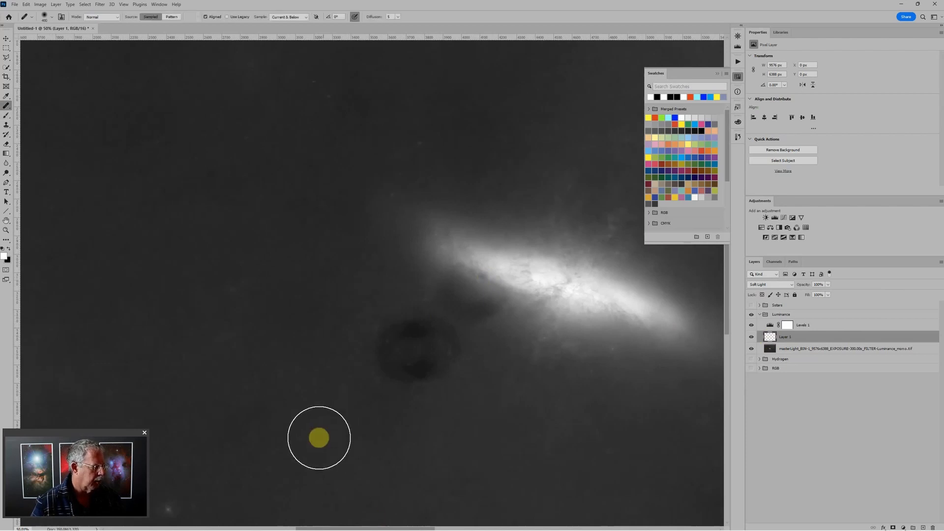
alt+click(425, 472)
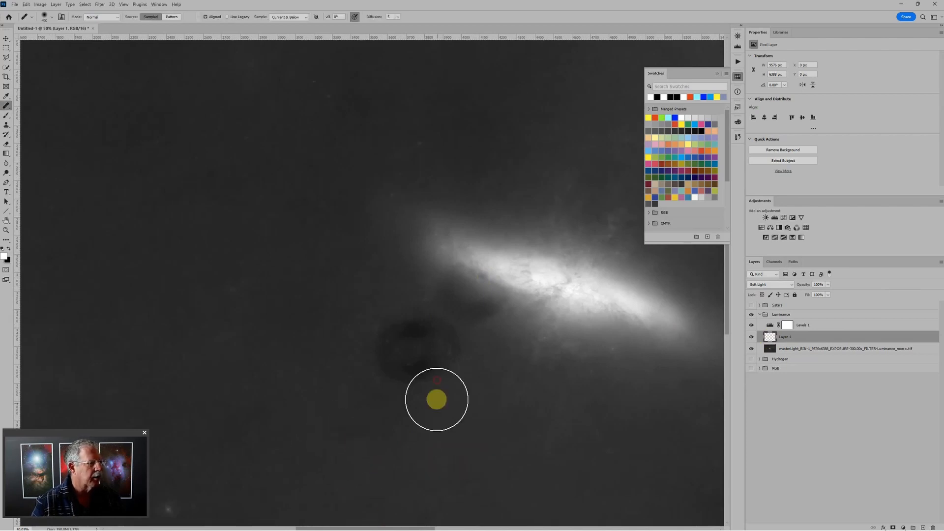
mouse_move(439, 374)
mouse_down()
mouse_move(393, 349)
mouse_move(398, 392)
mouse_up()
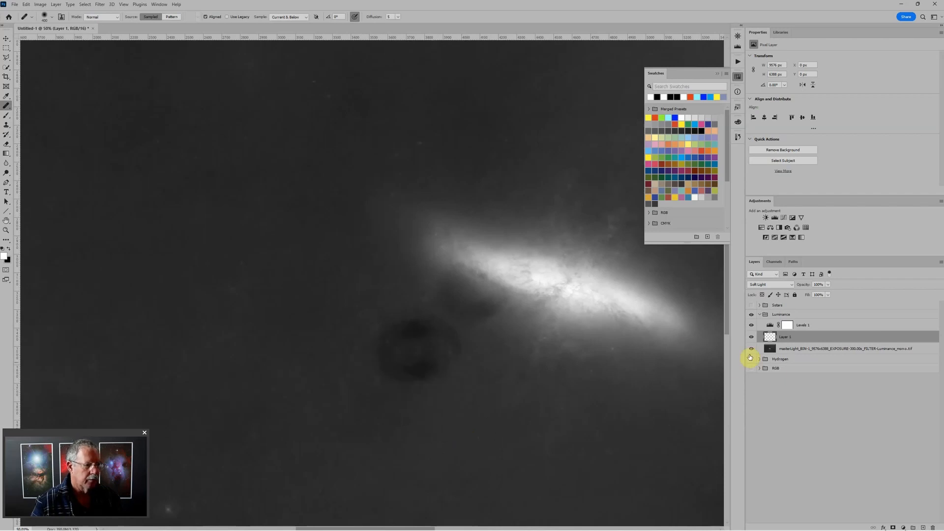
click(771, 348)
mouse_move(451, 403)
mouse_down()
mouse_move(396, 352)
mouse_move(401, 342)
mouse_move(430, 344)
mouse_move(434, 354)
mouse_move(385, 337)
mouse_move(354, 366)
mouse_move(441, 367)
mouse_move(438, 344)
mouse_up()
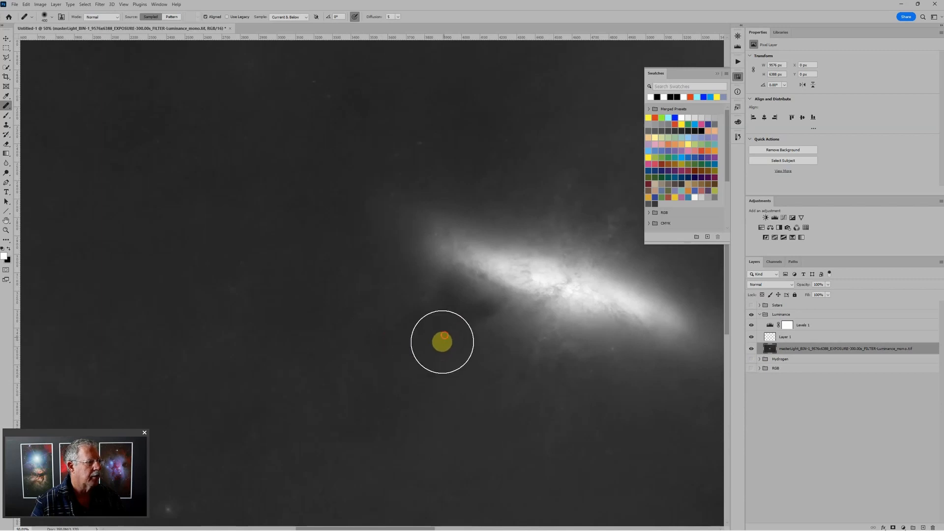
scroll(412, 387, up, 2)
scroll(411, 388, up, 1)
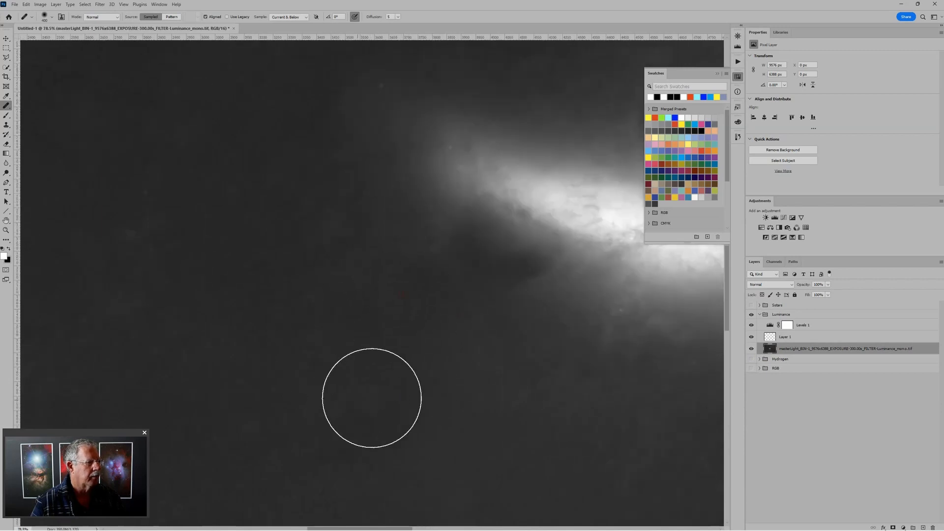
scroll(427, 399, down, 2)
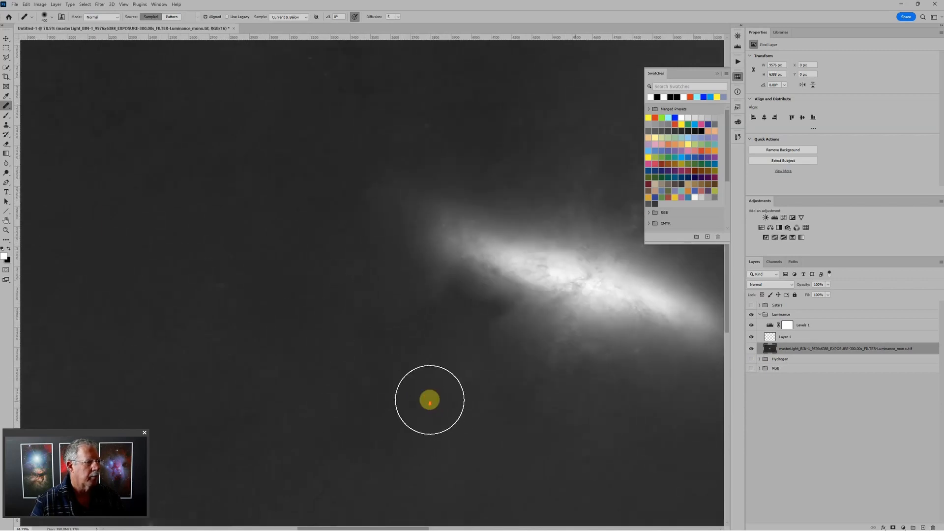
Lighten the dark patch beneath the galaxy's left end on the Soft Light layer with a white brush at 5% opacity
click(771, 337)
key(b)
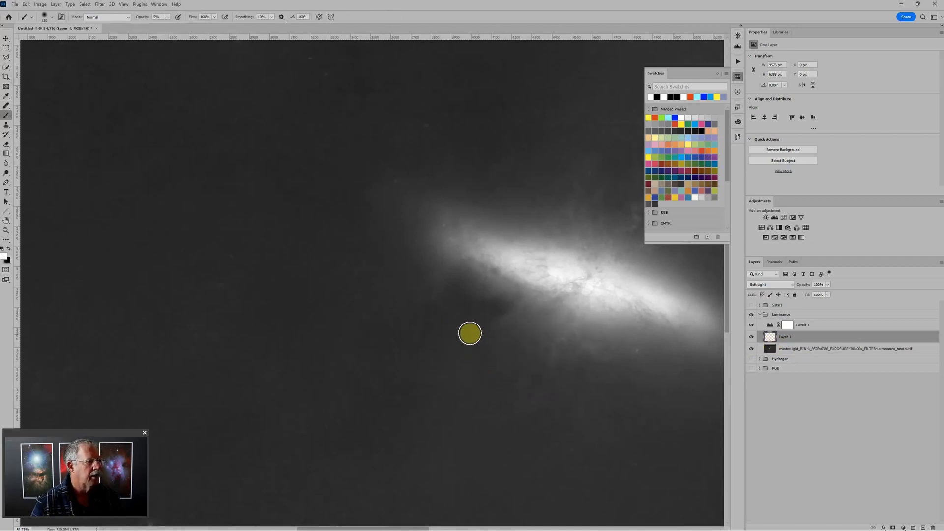
mouse_move(458, 288)
mouse_down()
mouse_move(485, 305)
mouse_move(506, 301)
mouse_move(470, 303)
mouse_move(468, 279)
mouse_move(454, 279)
mouse_move(470, 286)
mouse_move(471, 303)
mouse_up()
mouse_move(481, 309)
mouse_down()
mouse_move(497, 307)
mouse_move(491, 296)
mouse_move(504, 310)
mouse_move(482, 326)
mouse_move(522, 294)
mouse_move(509, 306)
mouse_up()
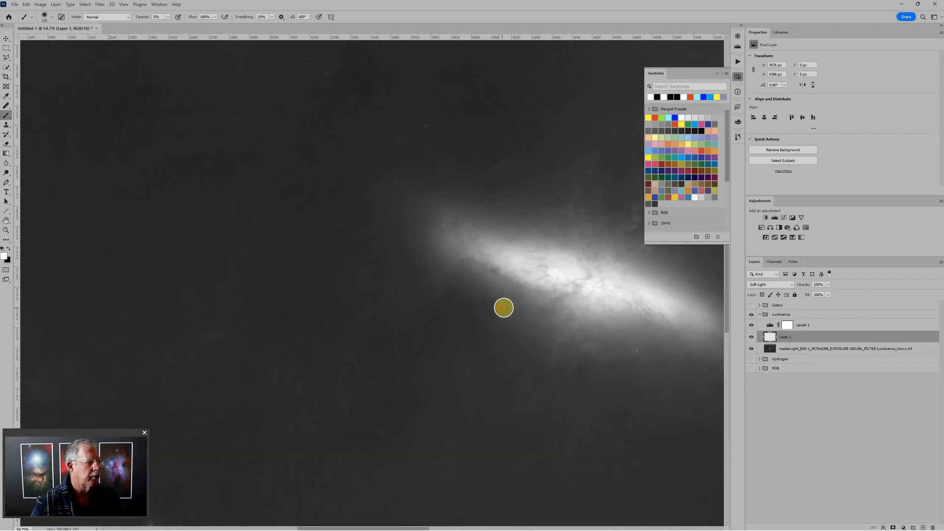
drag(468, 281, 456, 294)
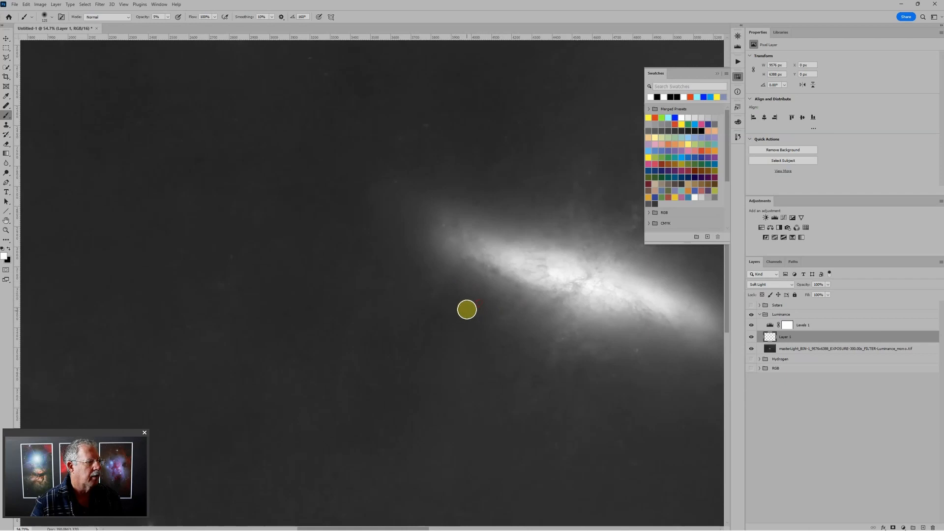
Lighten more of the dark area beneath the galaxy on the Soft Light layer, using a larger white brush at 5% opacity
scroll(467, 309, down, 5)
key(bracketright)
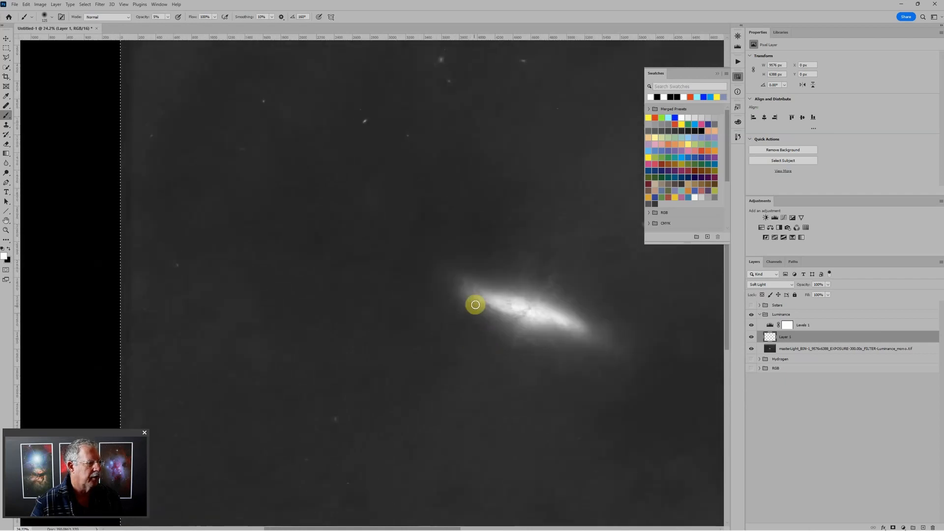
drag(473, 309, 490, 319)
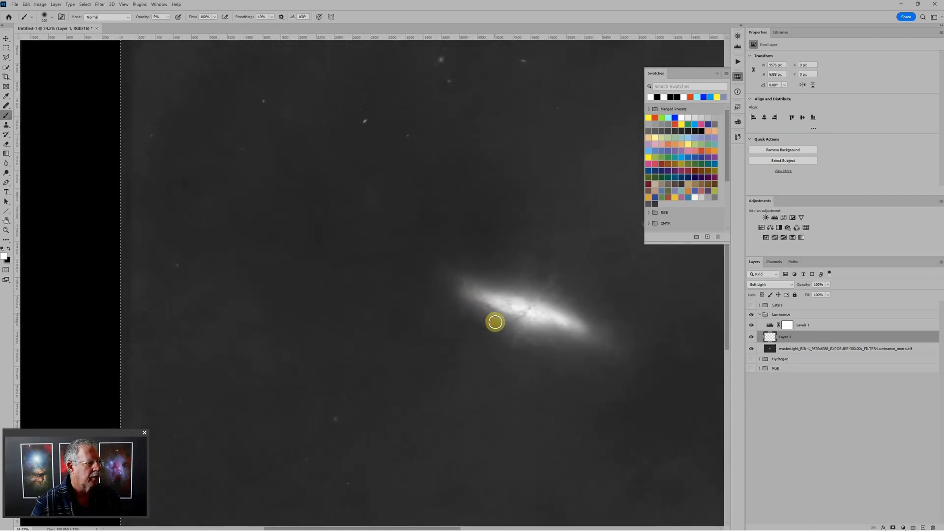
scroll(502, 347, up, 2)
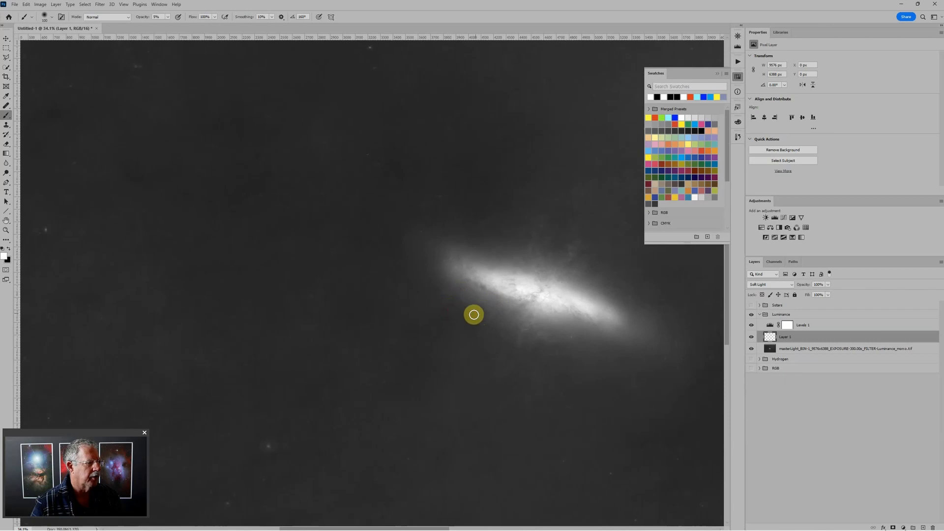
key(bracketright)
key(bracketright)
key(bracketright)
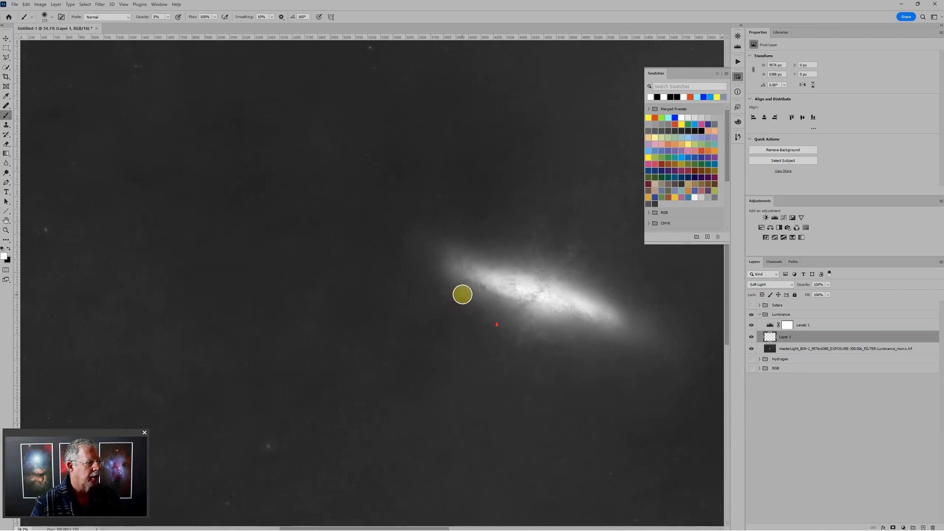
scroll(462, 295, down, 6)
key(bracketright)
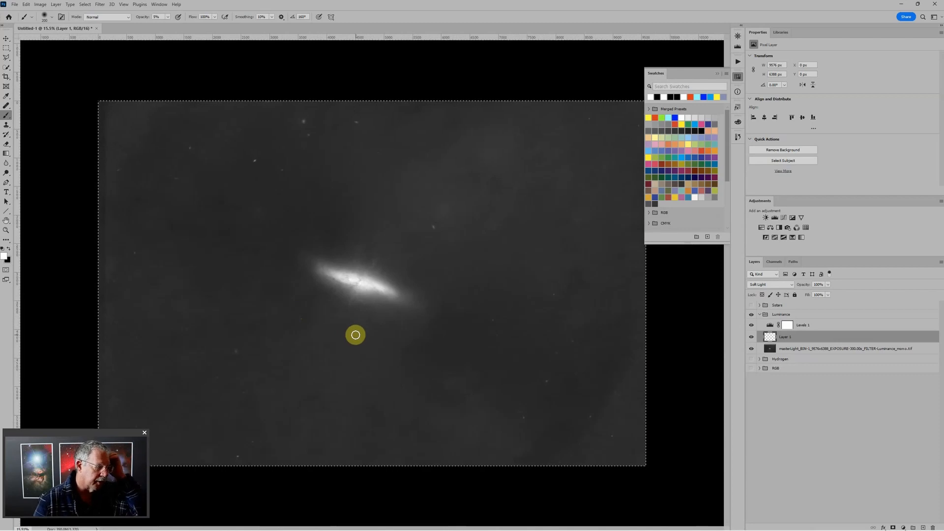
Check the brushed area around the galaxy and clear the whole-canvas selection
scroll(355, 335, up, 4)
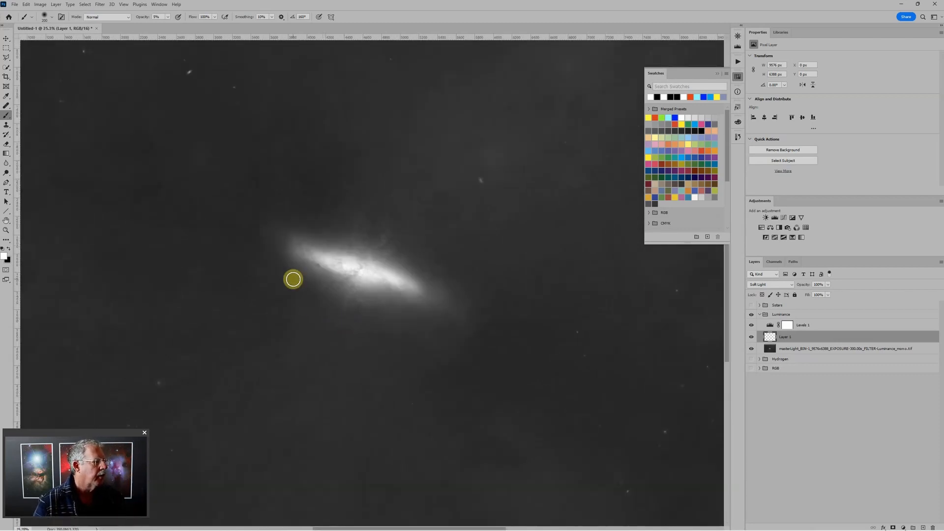
scroll(491, 309, down, 4)
key(ctrl+a)
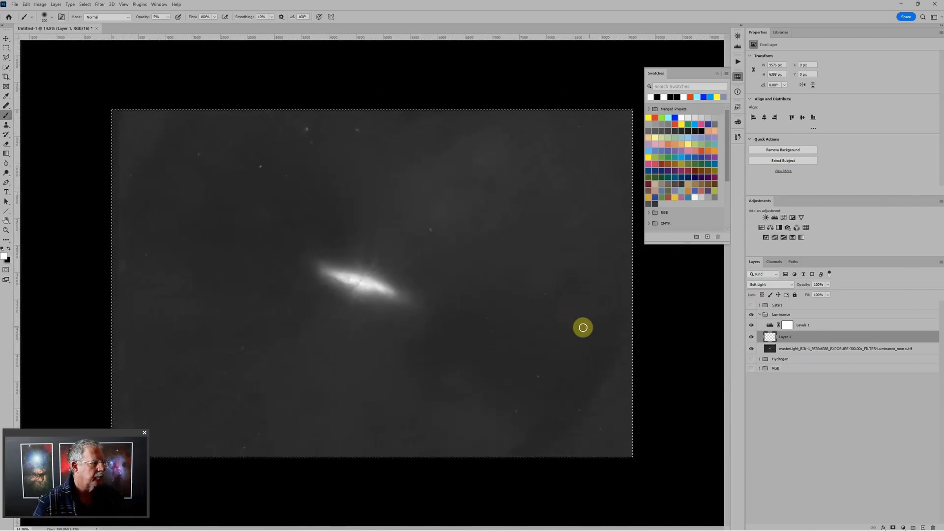
key(ctrl+d)
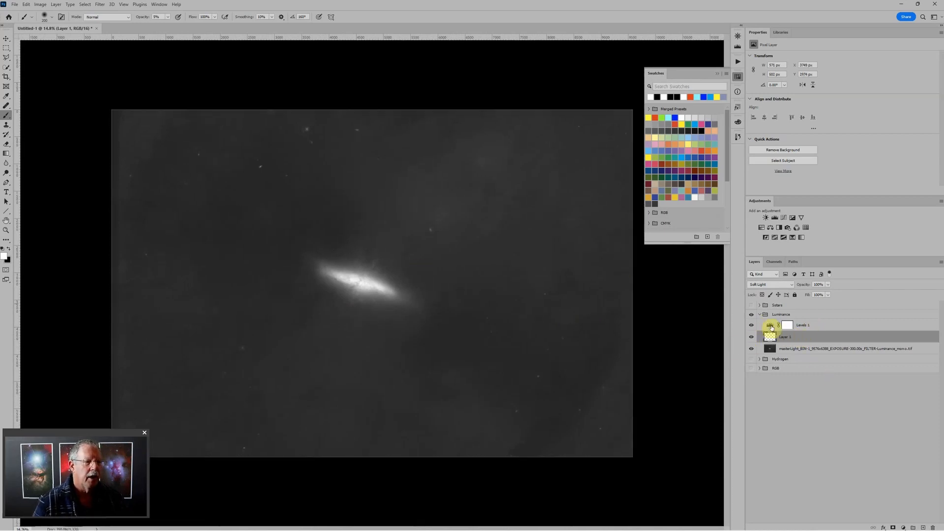
Set the luminance group's existing Levels adjustment to a black input of 21 and a midtone of 0.96
click(770, 328)
key(x)
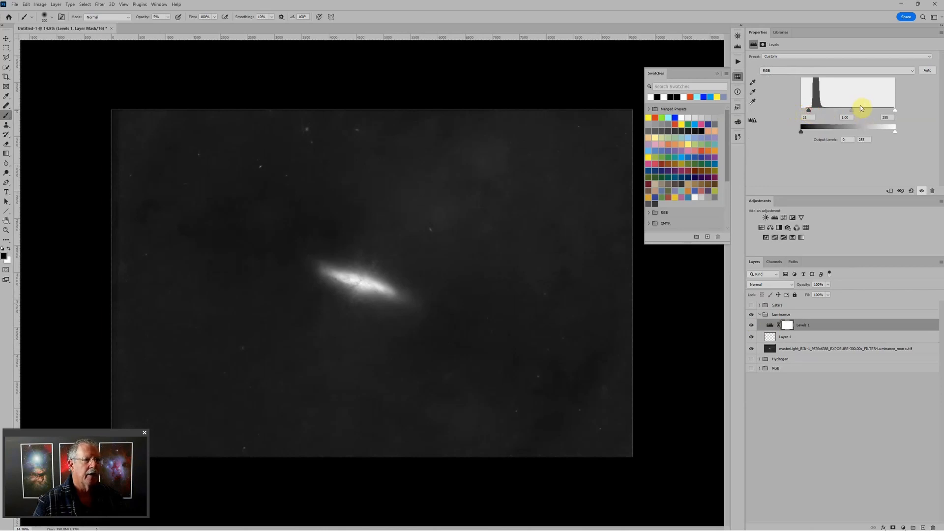
scroll(363, 289, up, 5)
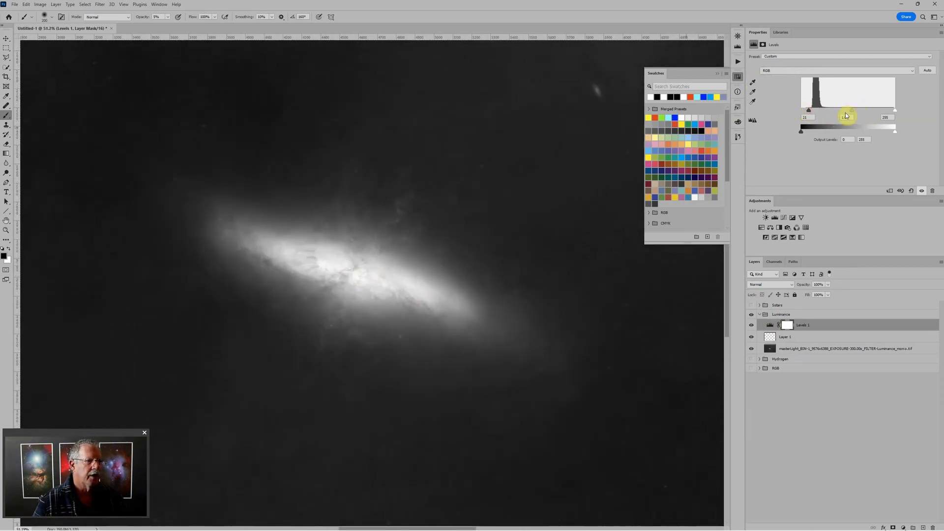
mouse_move(854, 114)
mouse_down()
mouse_move(865, 114)
mouse_move(852, 112)
mouse_up()
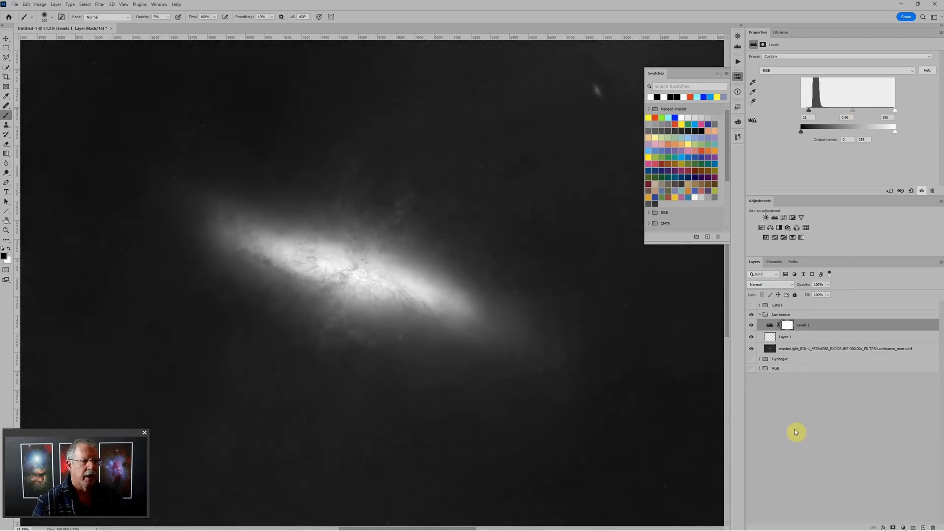
Add two Levels adjustments to the luminance group, setting the top one's midtone to 0.52 and inverting its mask to black
double_click(777, 218)
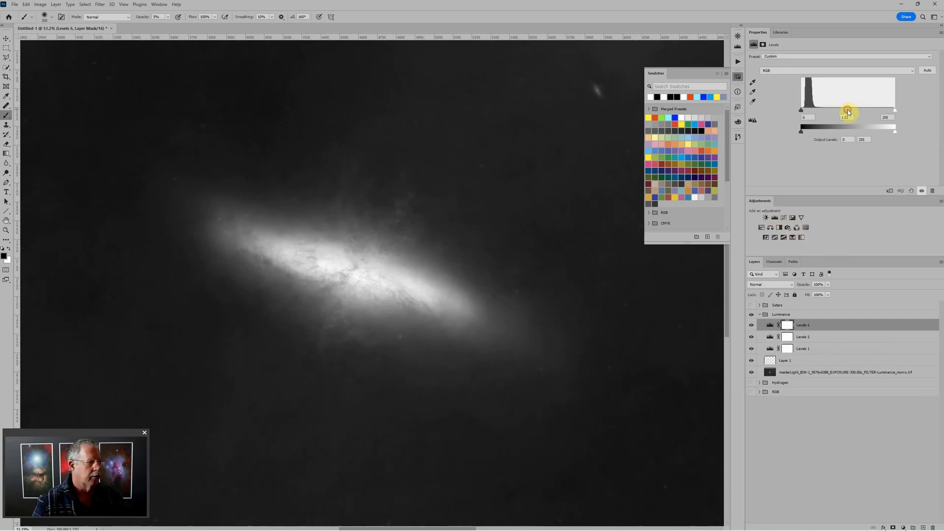
drag(848, 112, 866, 109)
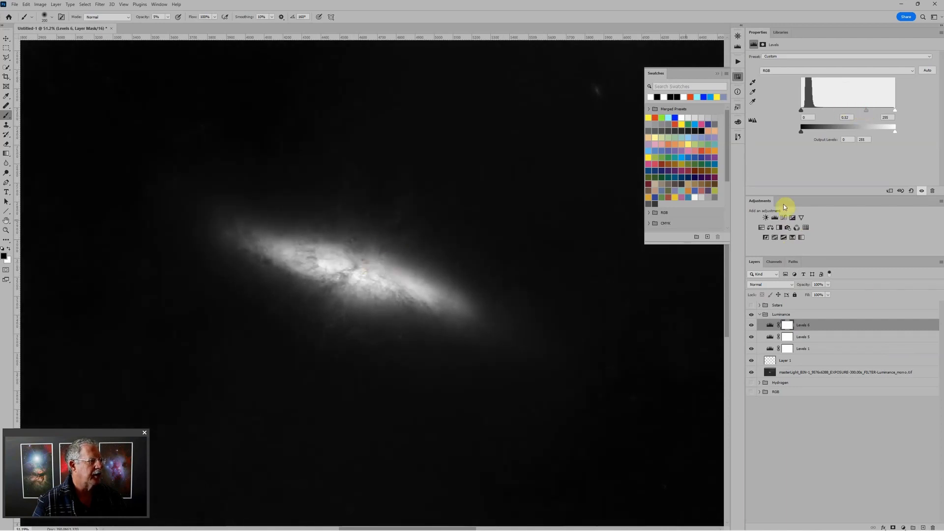
click(789, 327)
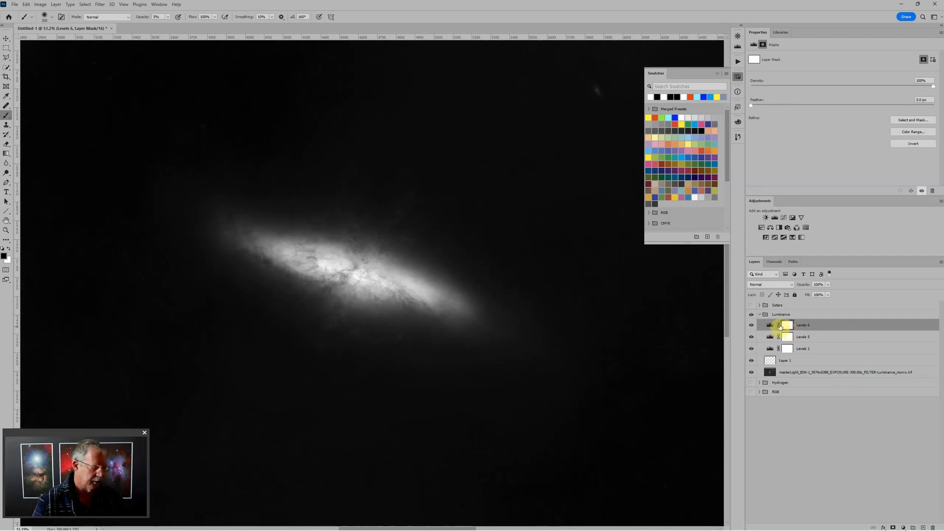
key(ctrl+i)
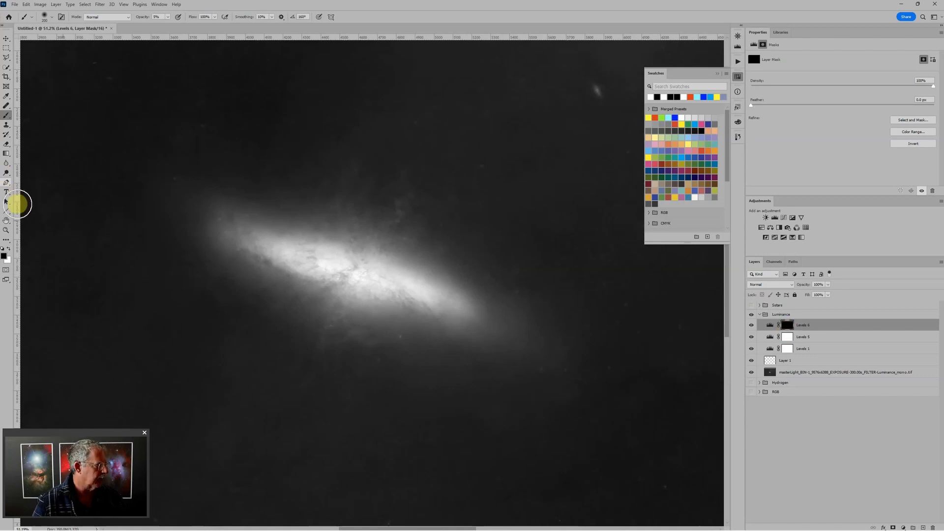
Reveal the top Levels darkening along the galaxy's bright core by painting its mask white at 40% opacity
key(x)
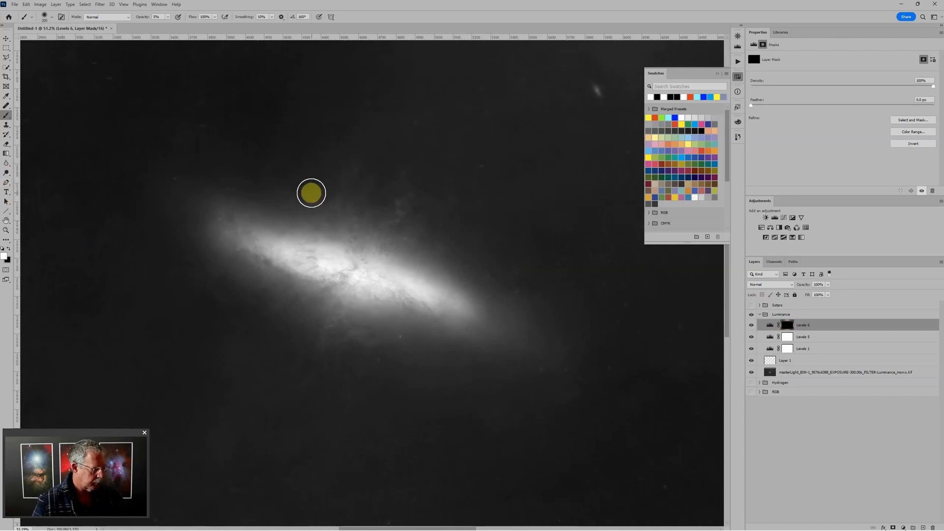
key(4)
key(bracketright)
key(bracketright)
key(bracketright)
key(bracketright)
key(bracketright)
key(bracketright)
key(bracketright)
key(bracketright)
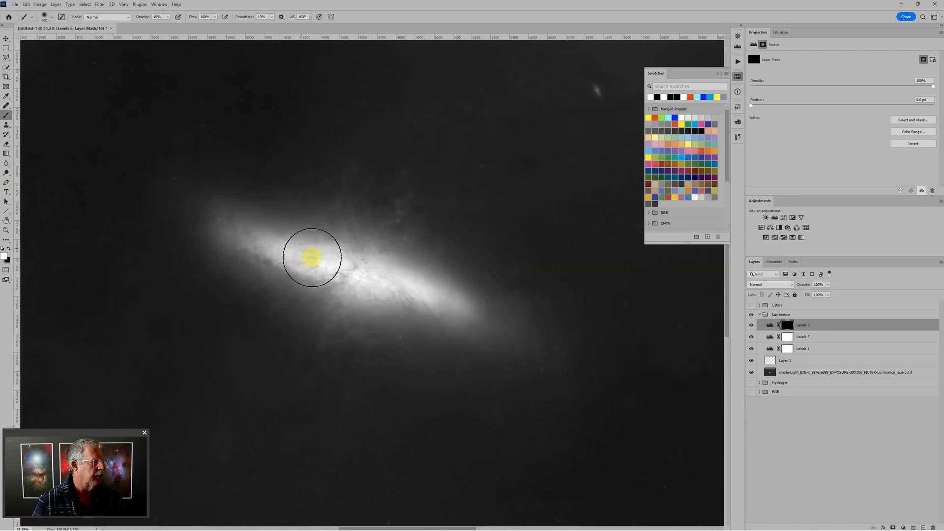
mouse_move(308, 255)
mouse_down()
mouse_move(413, 286)
mouse_move(385, 258)
mouse_move(327, 258)
mouse_move(376, 275)
mouse_move(302, 254)
mouse_move(337, 263)
mouse_up()
key(bracketleft)
key(bracketleft)
key(bracketleft)
key(bracketleft)
key(bracketleft)
key(bracketleft)
key(bracketleft)
key(bracketleft)
mouse_move(339, 263)
mouse_down()
mouse_move(425, 295)
mouse_move(316, 255)
mouse_move(328, 270)
mouse_move(449, 282)
mouse_up()
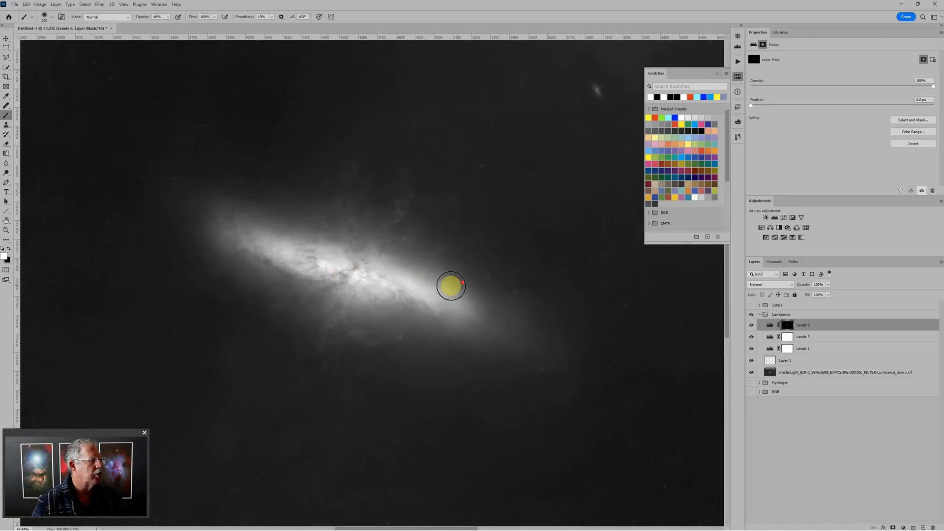
Examine the whole luminance image at several magnifications for uneven light and dark background areas
key(ctrl+0)
key(bracketright)
key(bracketright)
key(bracketright)
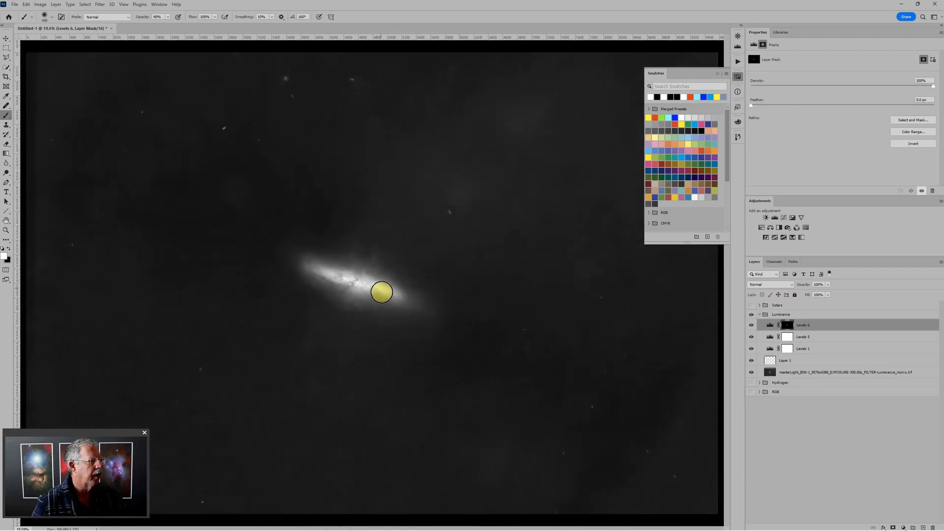
scroll(385, 286, down, 3)
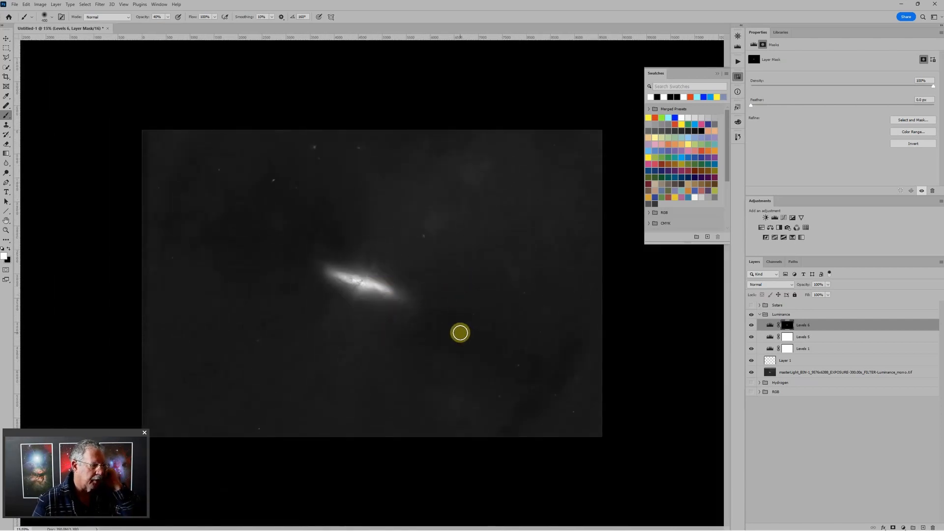
scroll(405, 320, up, 2)
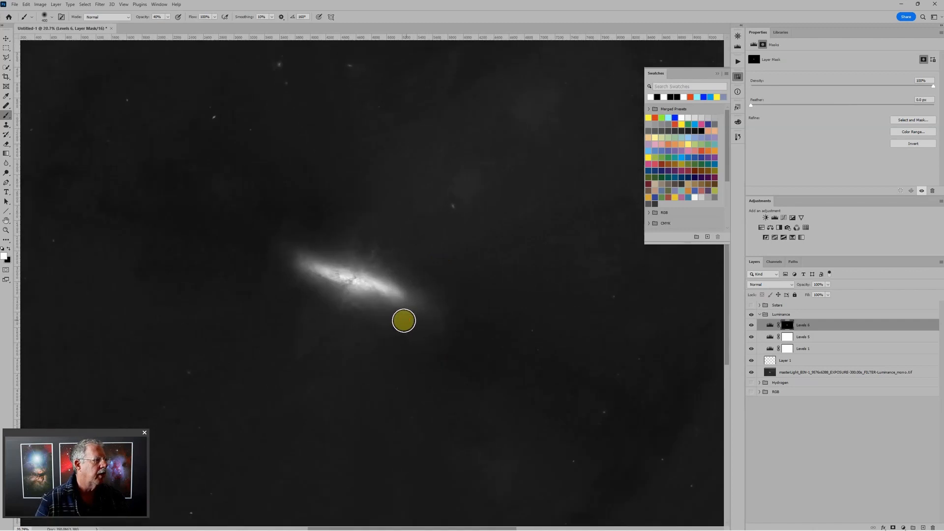
scroll(327, 199, down, 2)
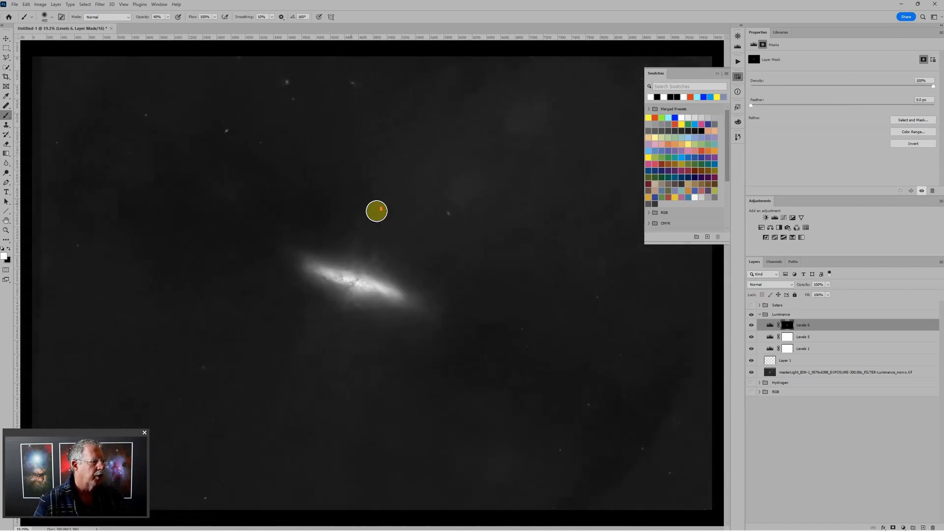
scroll(402, 217, down, 2)
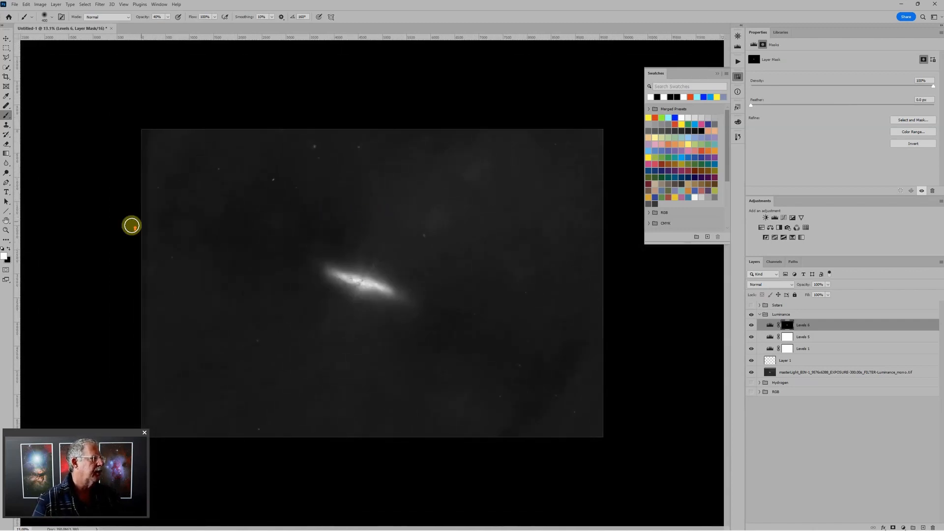
scroll(130, 223, up, 2)
scroll(72, 247, down, 2)
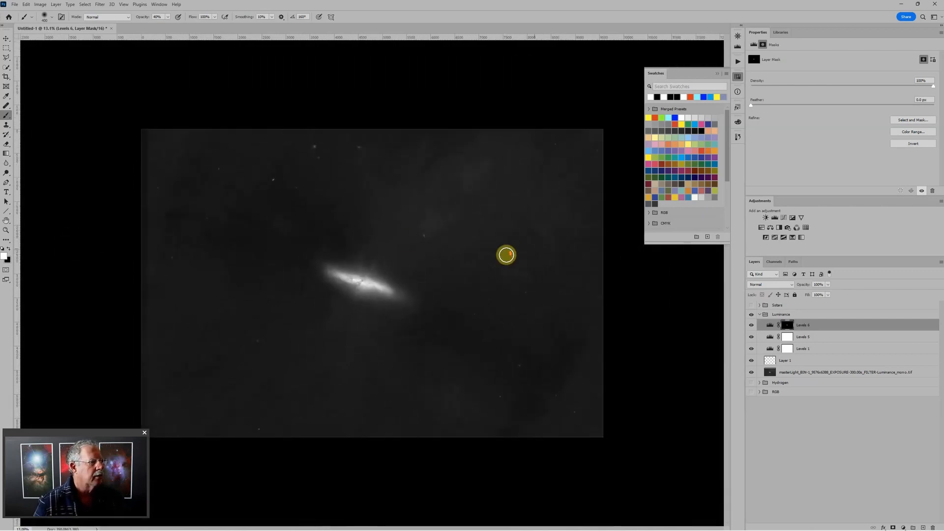
Darken the light background patches up and right of the galaxy on the Soft Light layer with a black brush at 5% opacity
click(773, 362)
key(ctrl+0)
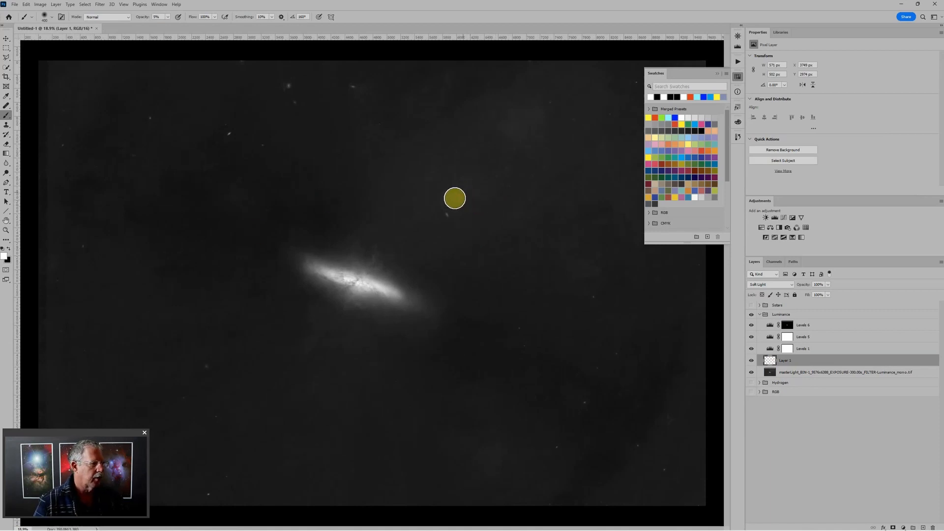
click(458, 201)
click(508, 114)
click(524, 118)
key(x)
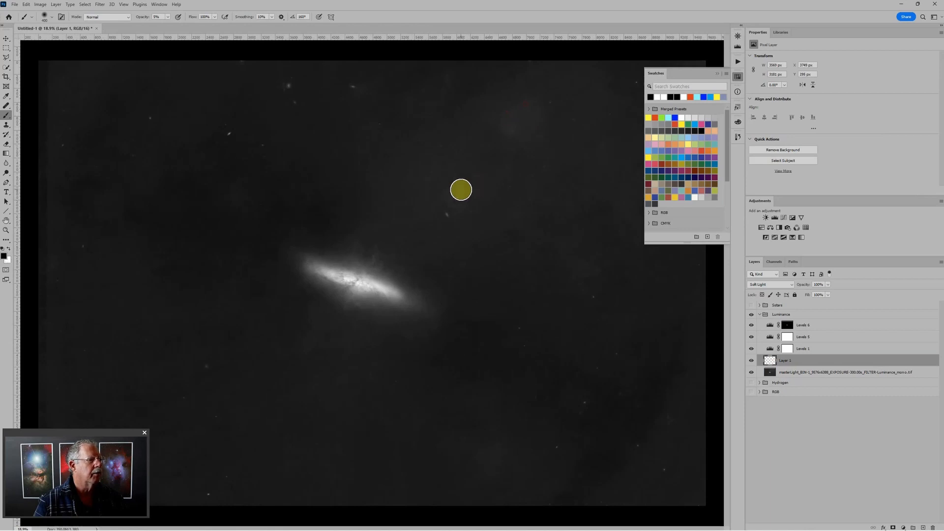
click(456, 193)
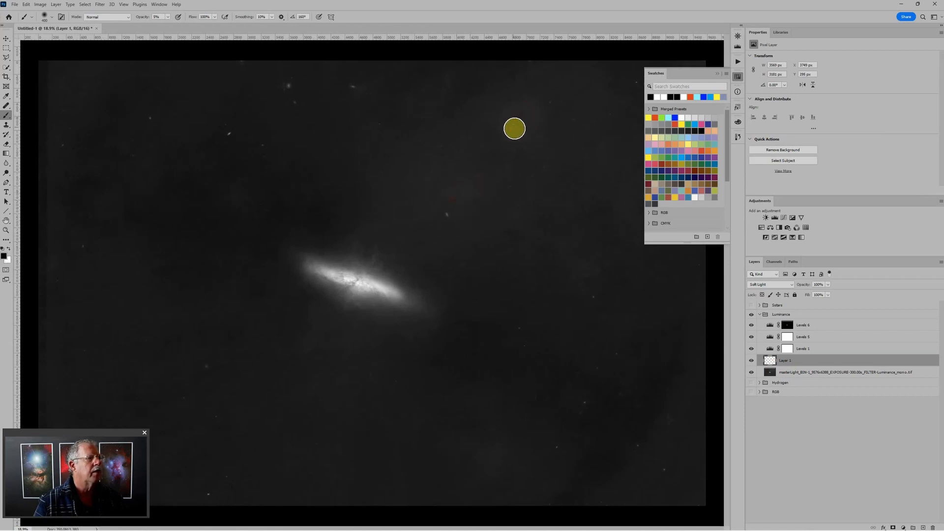
click(506, 136)
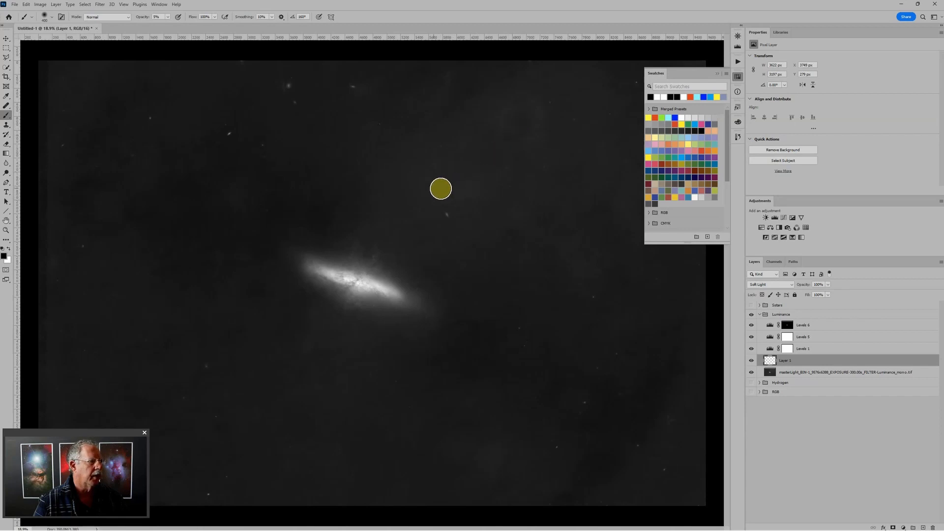
click(427, 211)
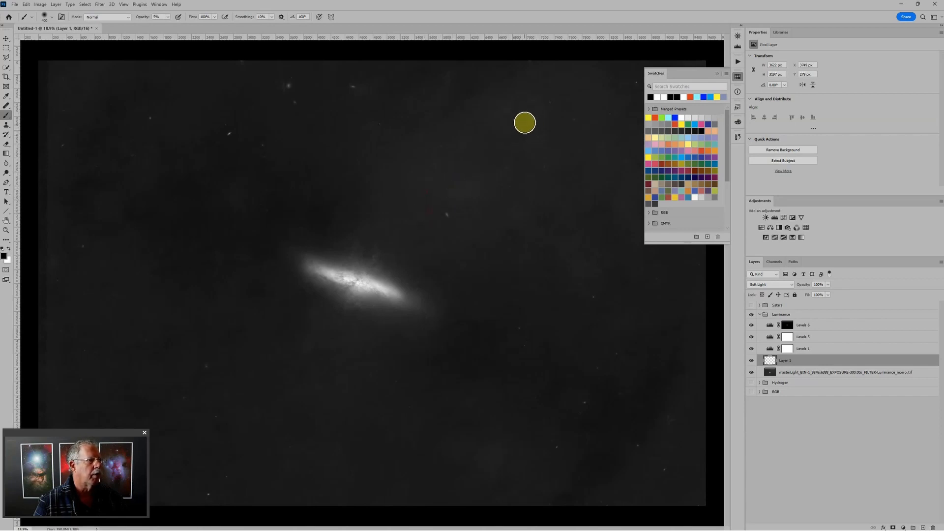
click(525, 129)
click(526, 223)
scroll(517, 210, down, 2)
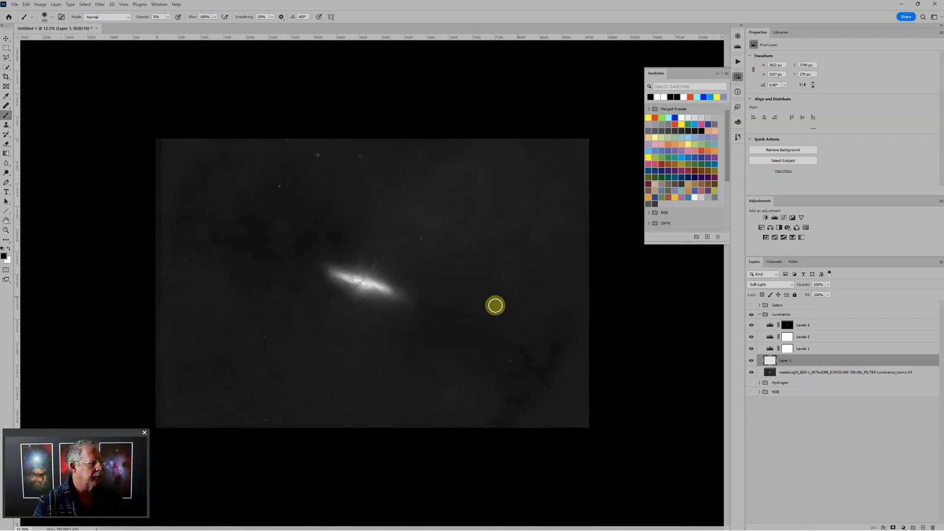
Collapse and hide the Luminance group, and show and select the Hydrogen group to inspect its galaxy core
click(760, 315)
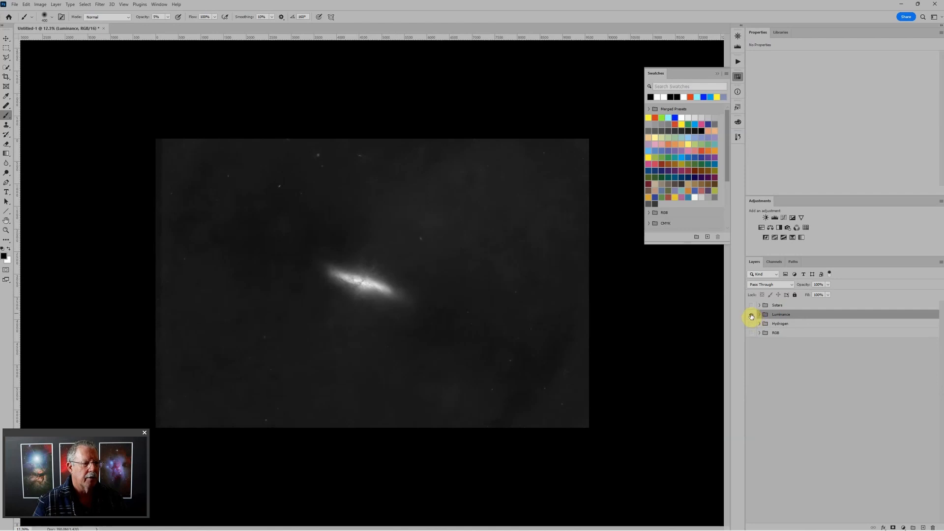
click(751, 315)
click(751, 324)
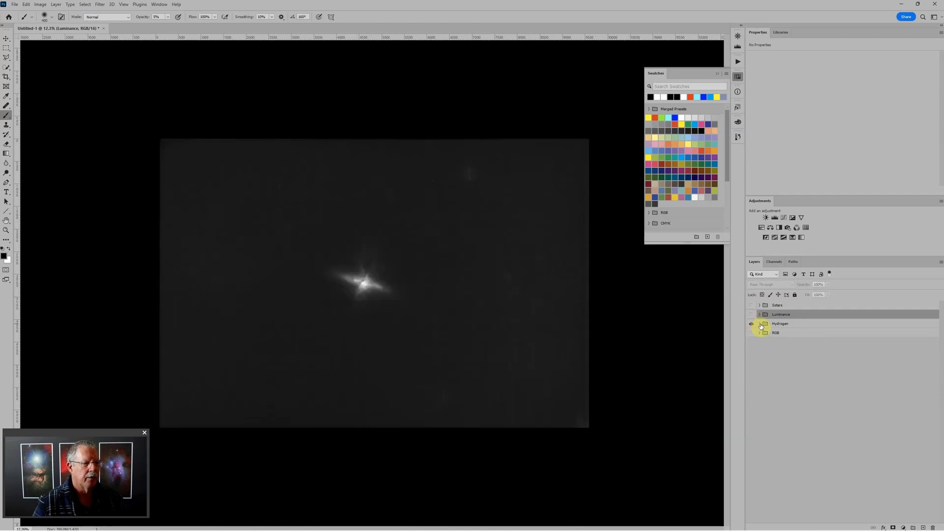
click(761, 326)
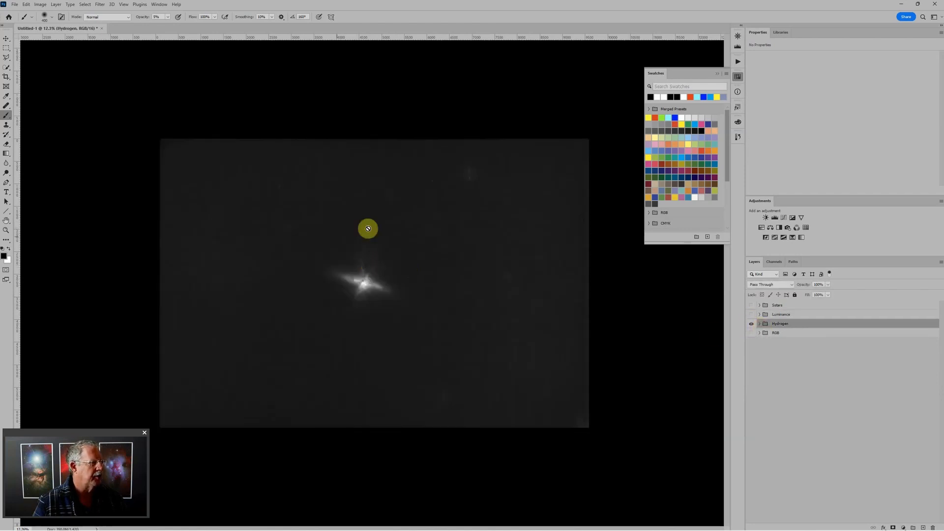
scroll(342, 253, up, 10)
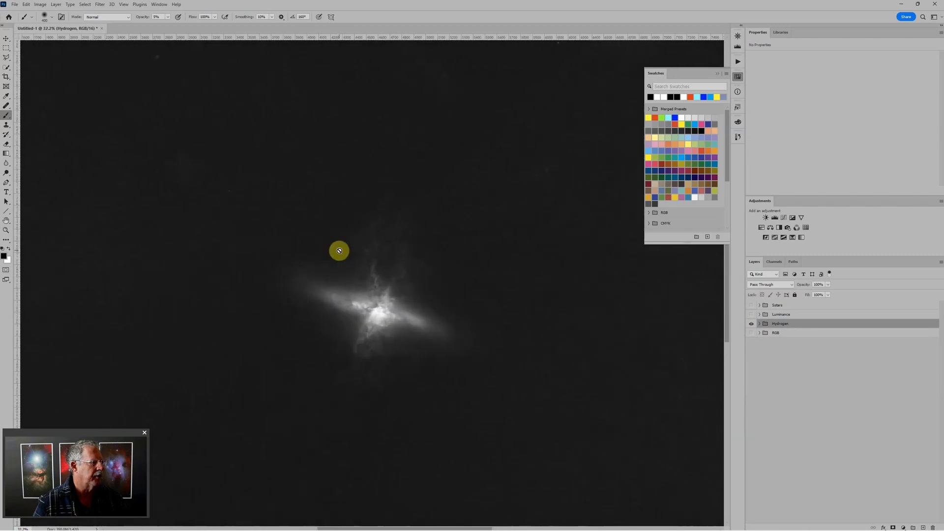
scroll(401, 251, up, 3)
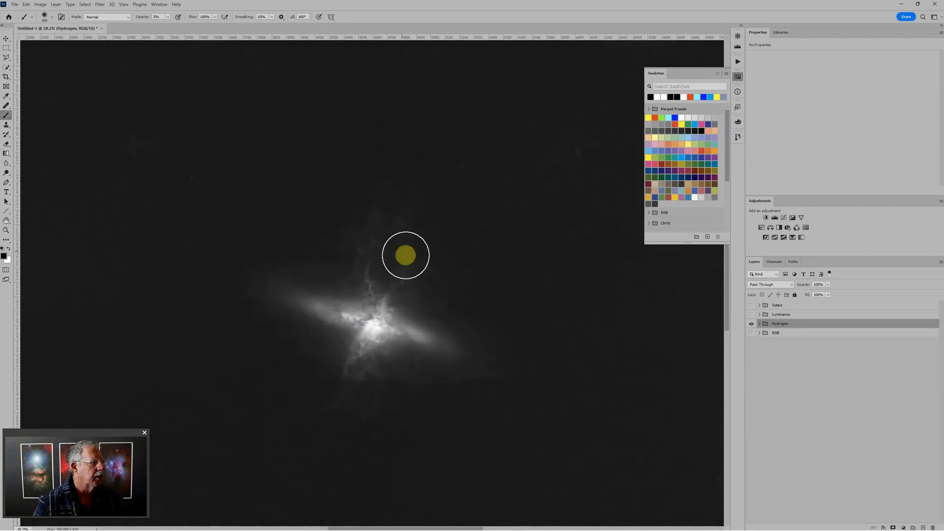
Expand the Hydrogen group and convert its hydrogen image layer to a Smart Object
scroll(506, 276, down, 5)
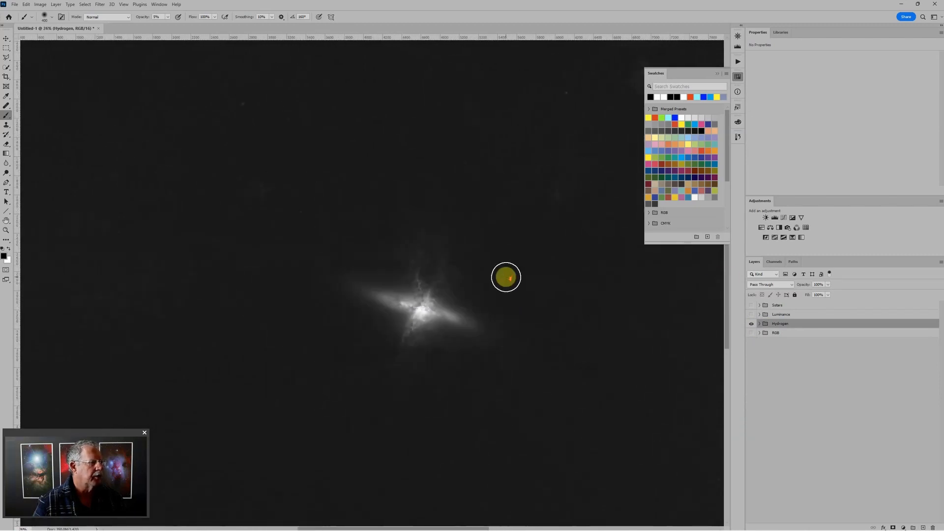
click(760, 324)
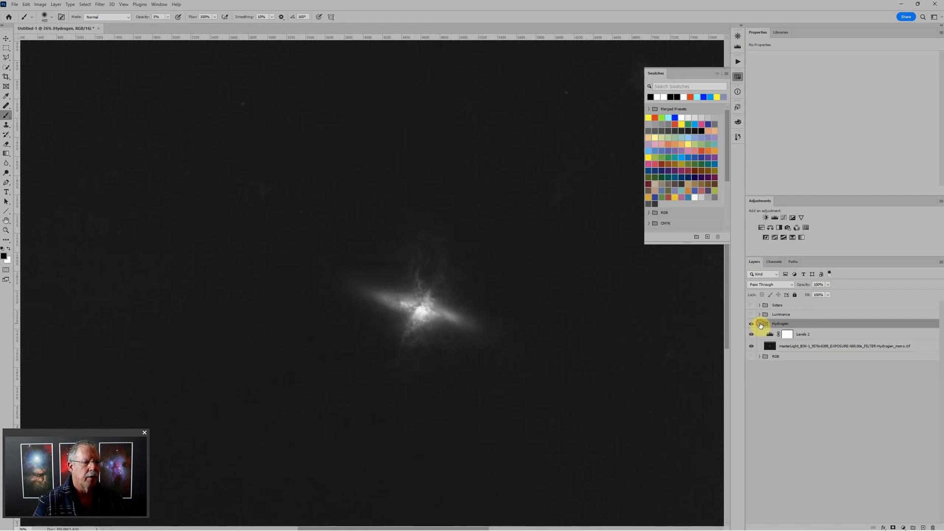
right_click(924, 350)
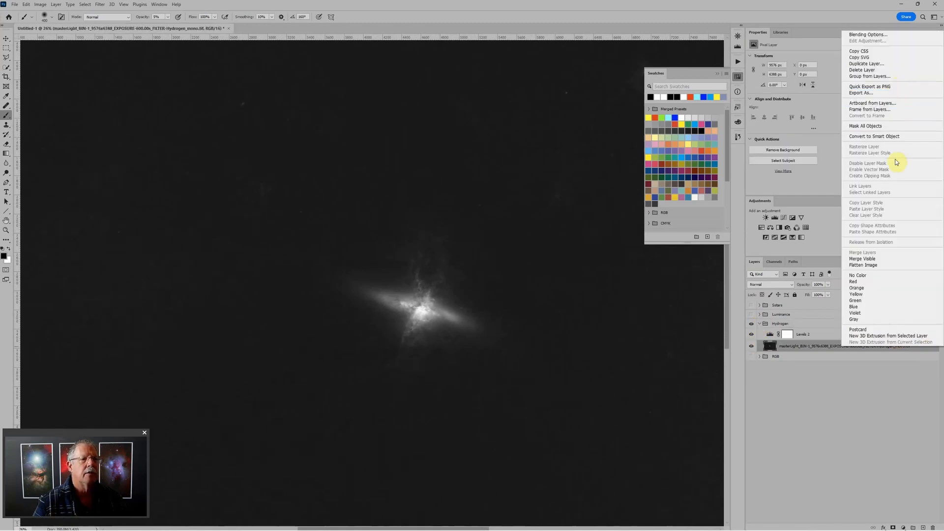
click(873, 136)
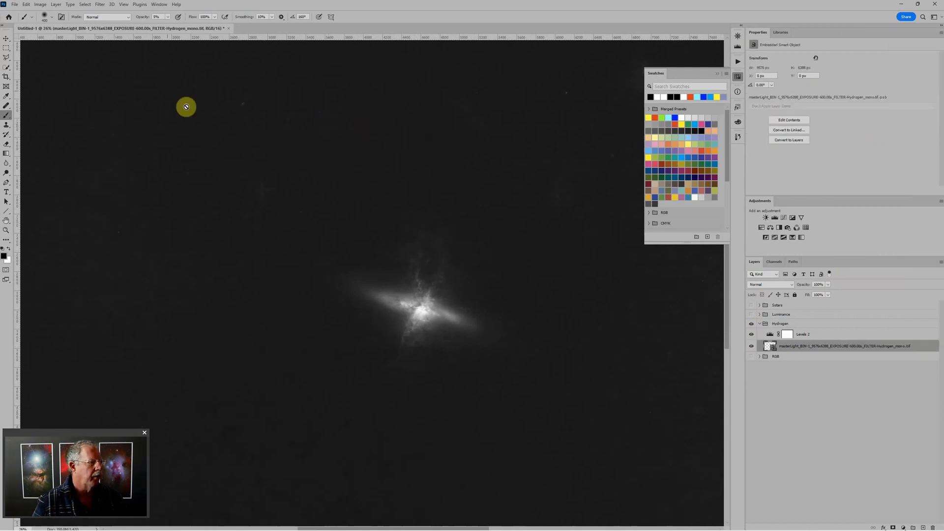
Apply Smart Sharpen to the hydrogen Smart Object with amount 341%, radius 7.8 px, 35% noise reduction and Lens Blur removal
click(100, 4)
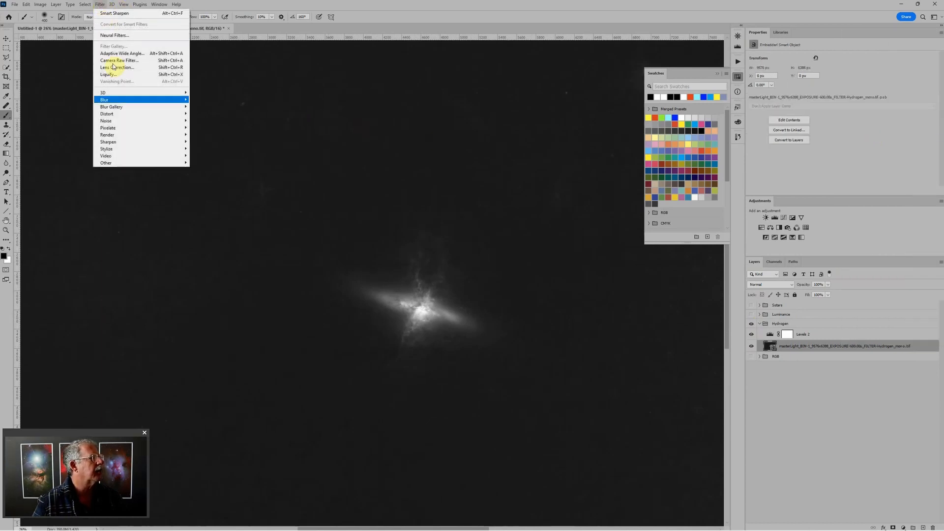
mouse_move(134, 142)
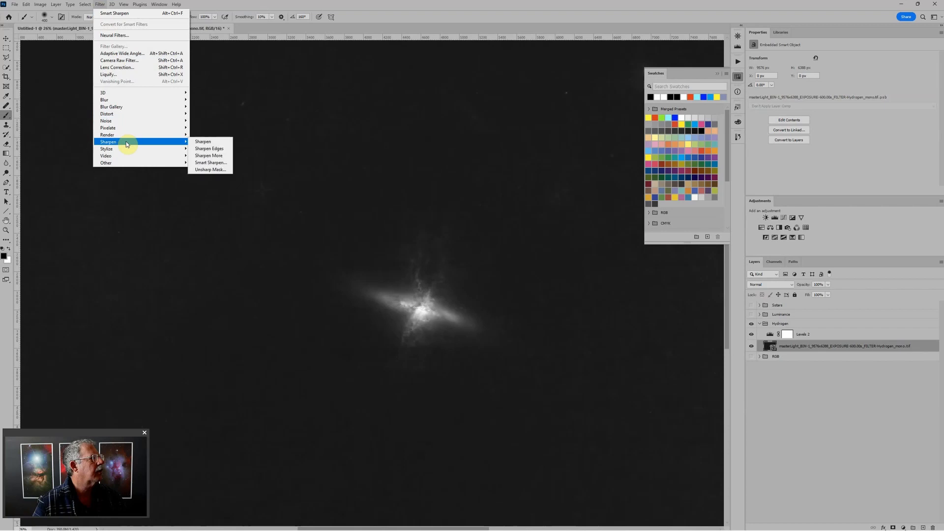
click(198, 164)
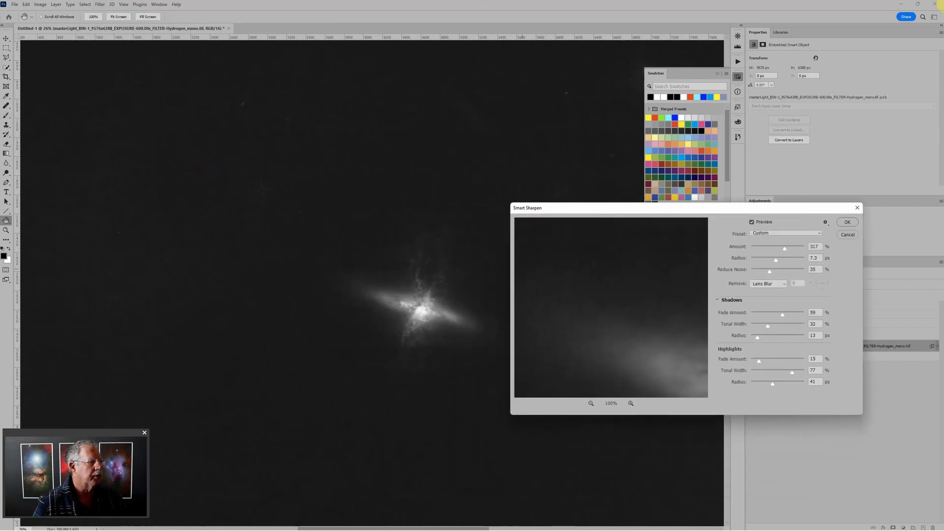
scroll(438, 301, up, 1)
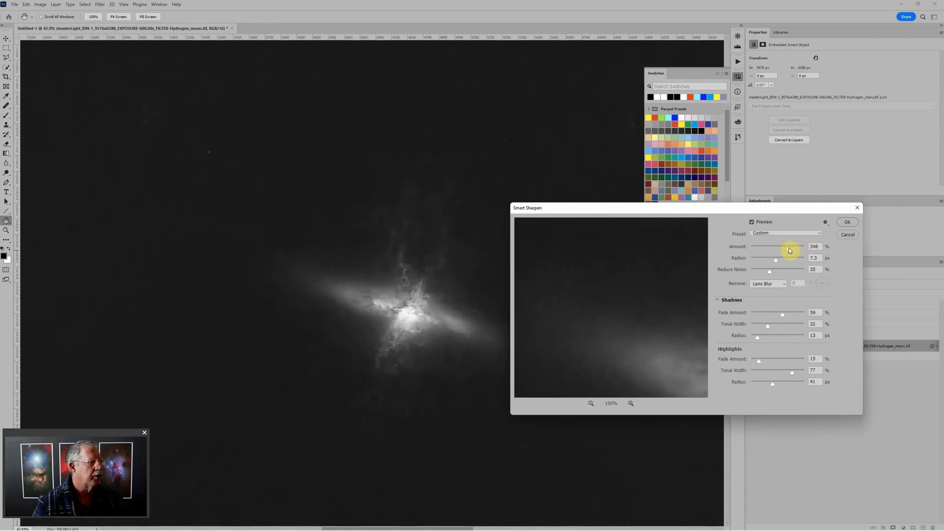
drag(778, 259, 786, 259)
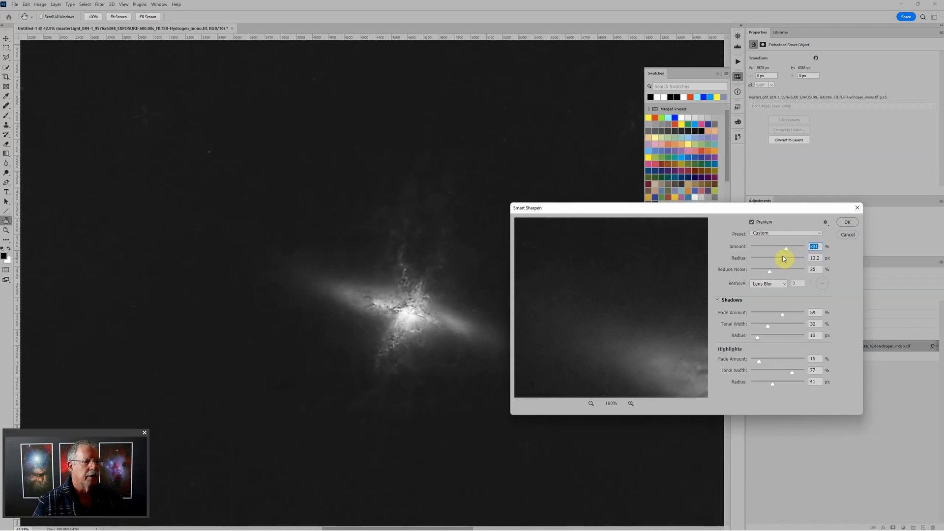
drag(780, 261, 779, 263)
click(787, 249)
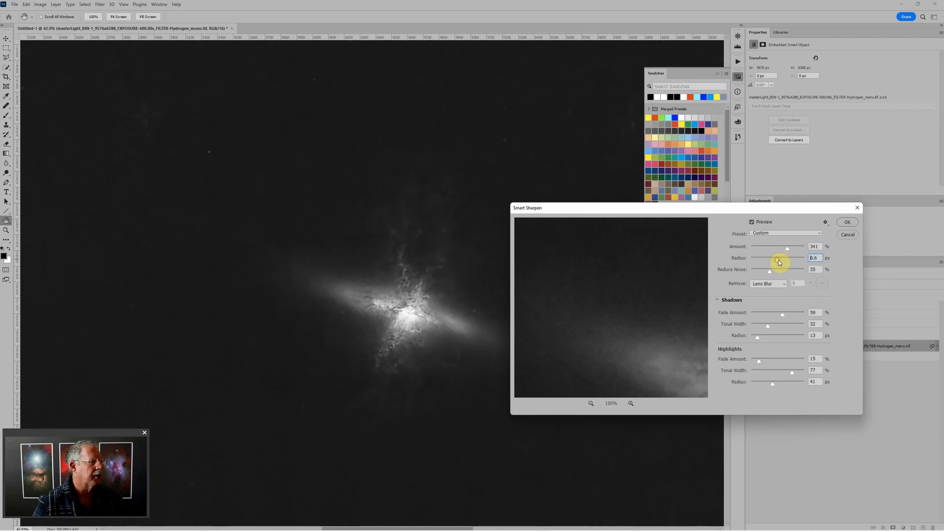
drag(779, 262, 778, 262)
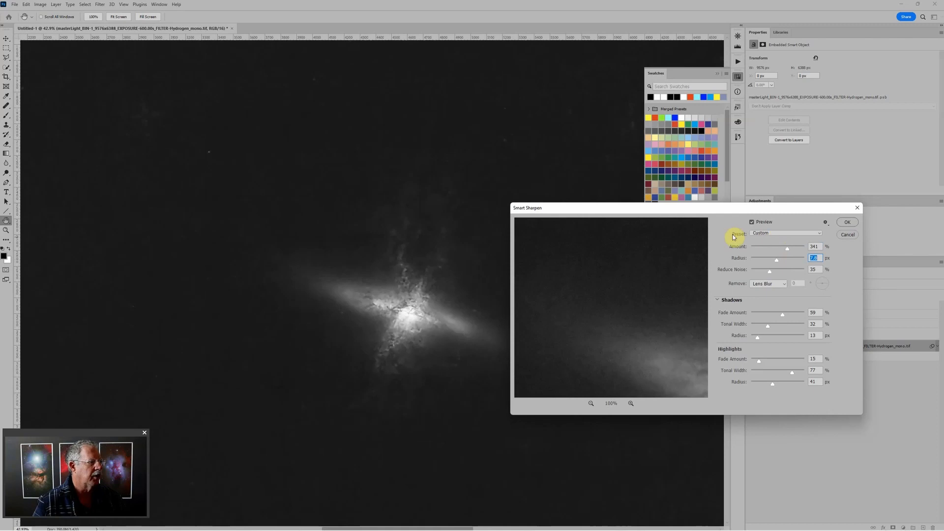
click(848, 224)
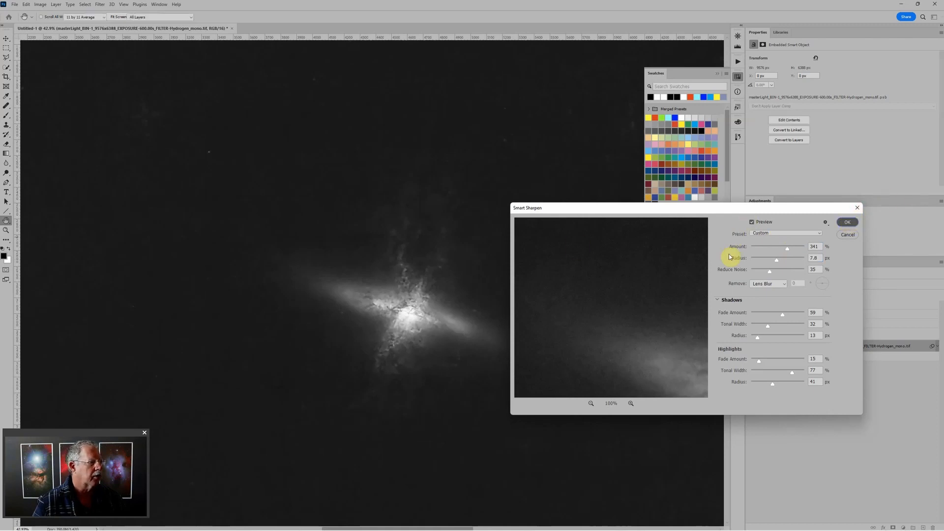
key(b)
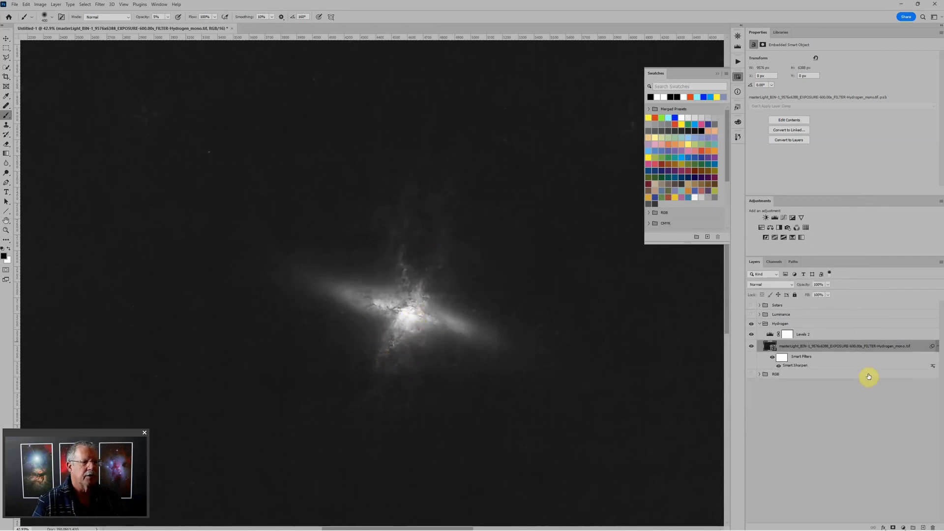
Set the hydrogen Levels adjustment's black point to 20 and its midtone value to 1.49
click(782, 336)
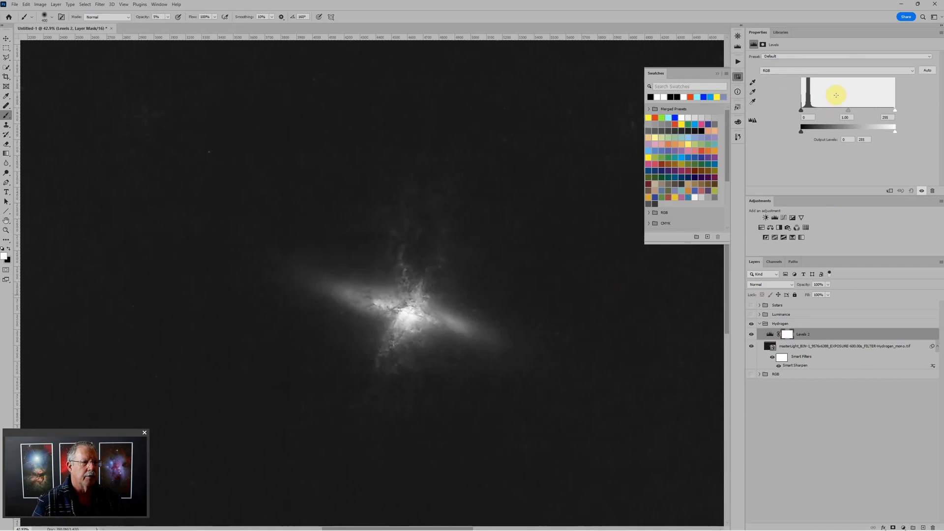
drag(848, 110, 807, 111)
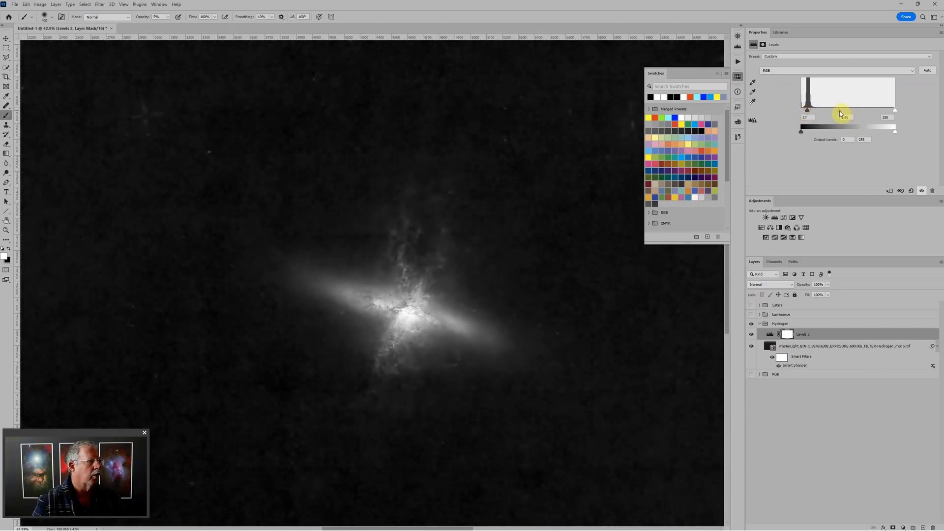
drag(840, 111, 808, 112)
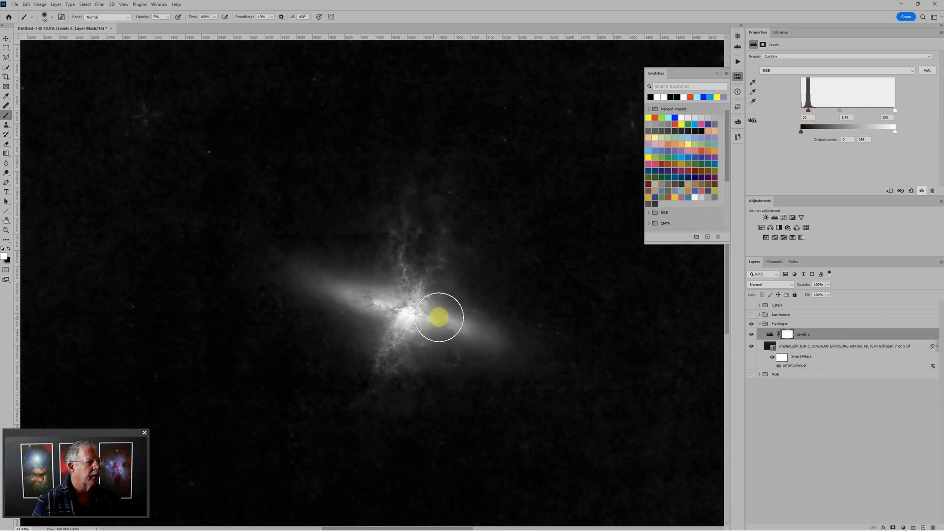
Reduce the hydrogen Levels effect on the galaxy's bright core by painting its mask black at 40% opacity
scroll(407, 306, up, 1)
scroll(408, 305, up, 5)
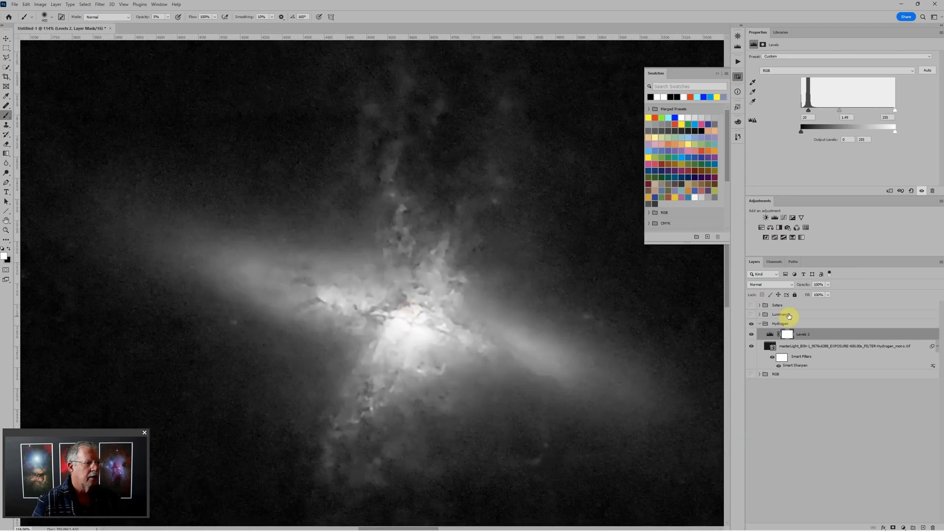
click(794, 336)
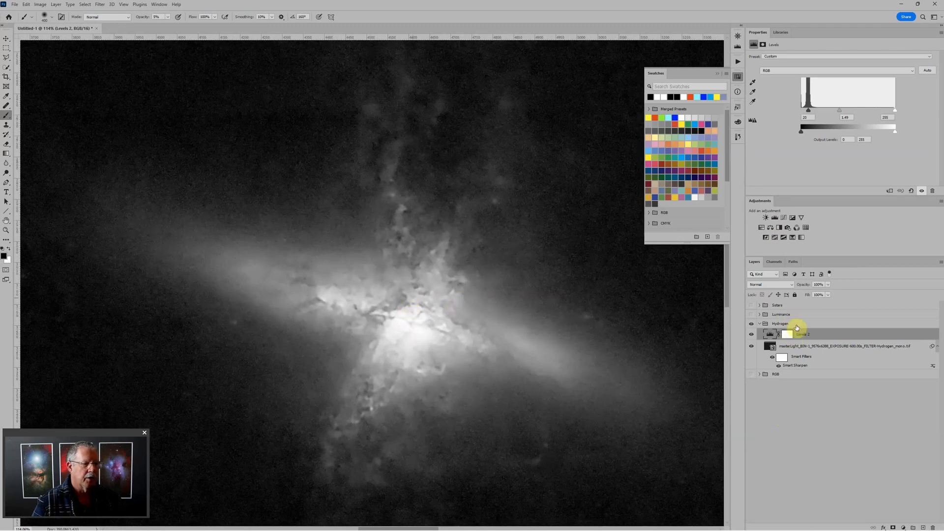
click(791, 337)
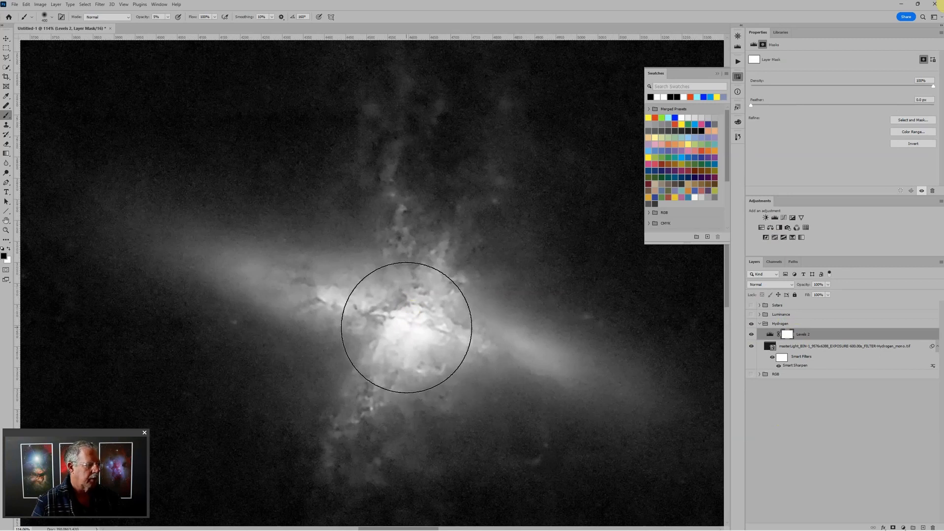
key(4)
drag(408, 325, 409, 326)
click(410, 323)
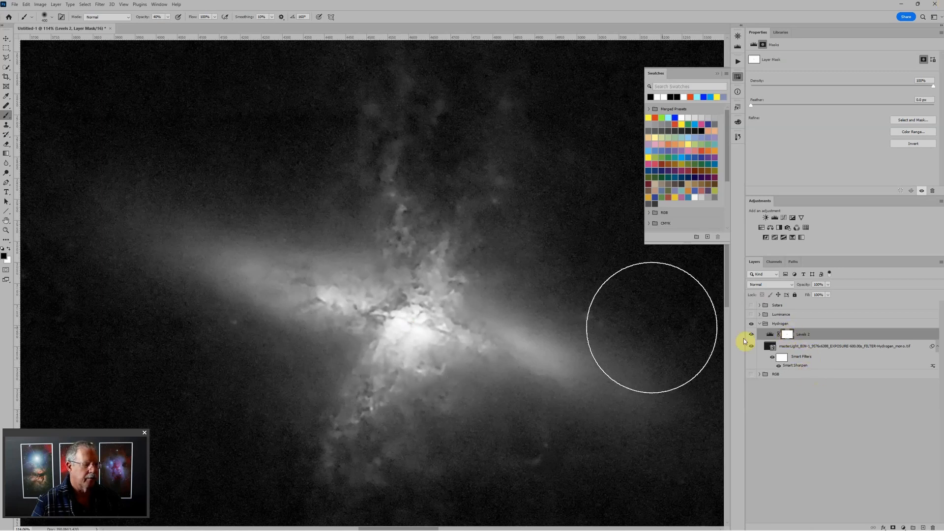
click(407, 326)
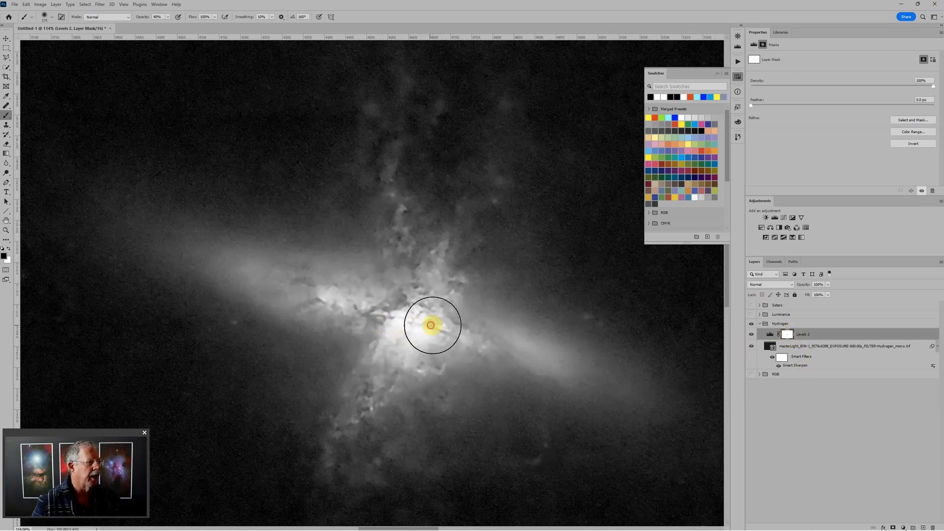
Check the whole hydrogen image, collapse and hide the Hydrogen group, and show and expand the Luminance group
scroll(421, 327, down, 3)
scroll(424, 326, down, 4)
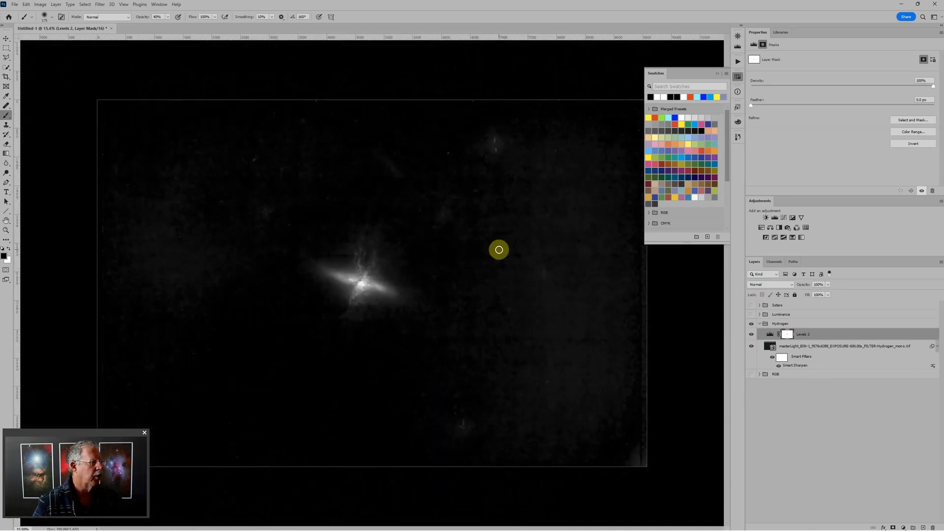
scroll(498, 249, up, 1)
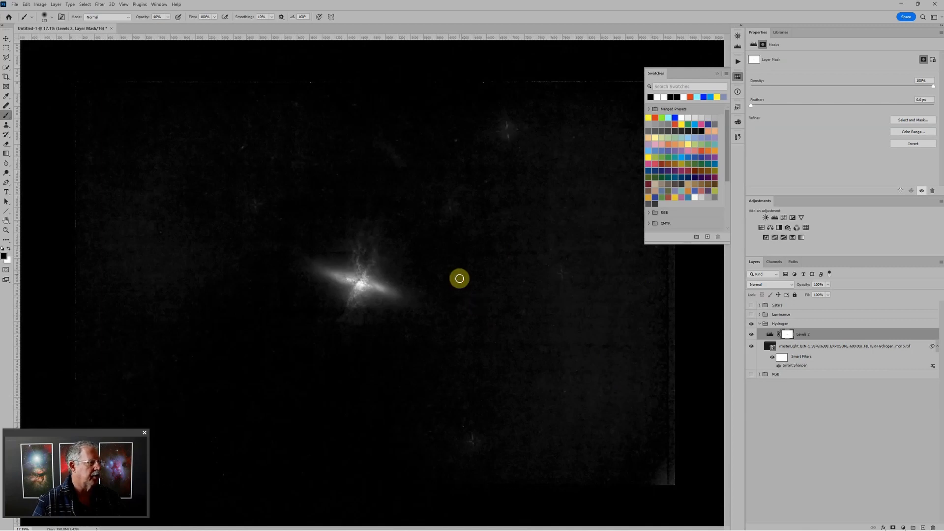
scroll(460, 274, up, 3)
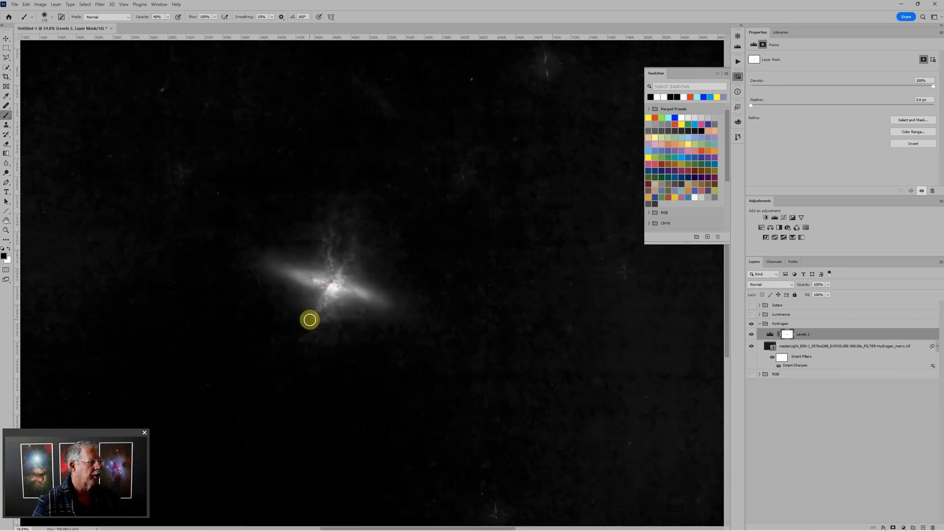
scroll(499, 288, down, 3)
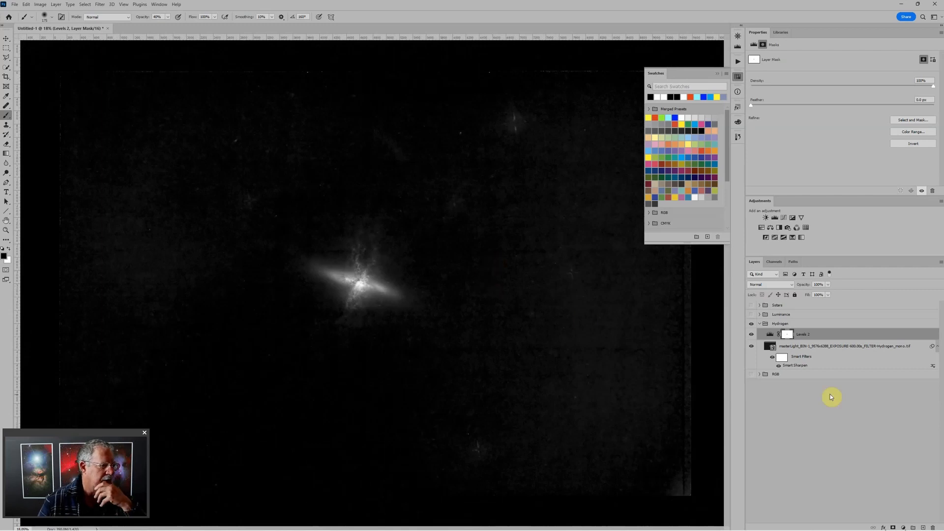
click(760, 324)
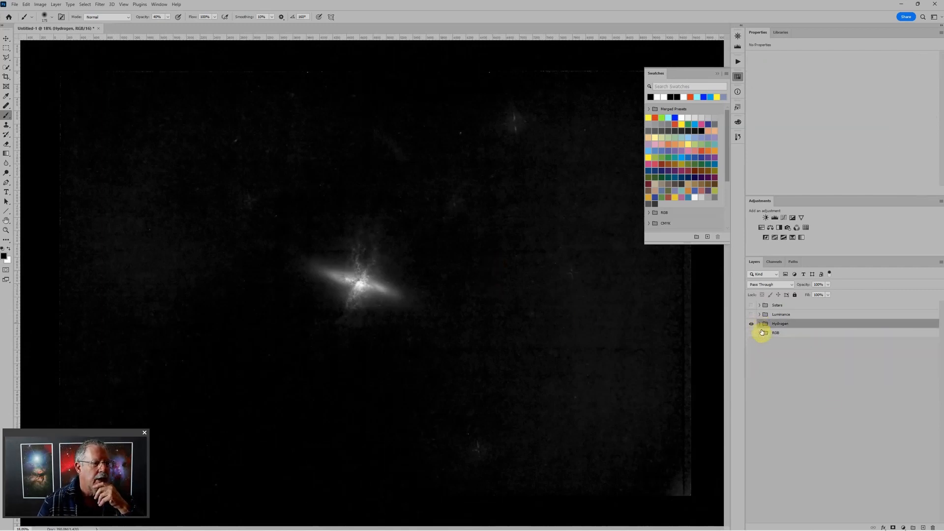
click(751, 325)
click(752, 315)
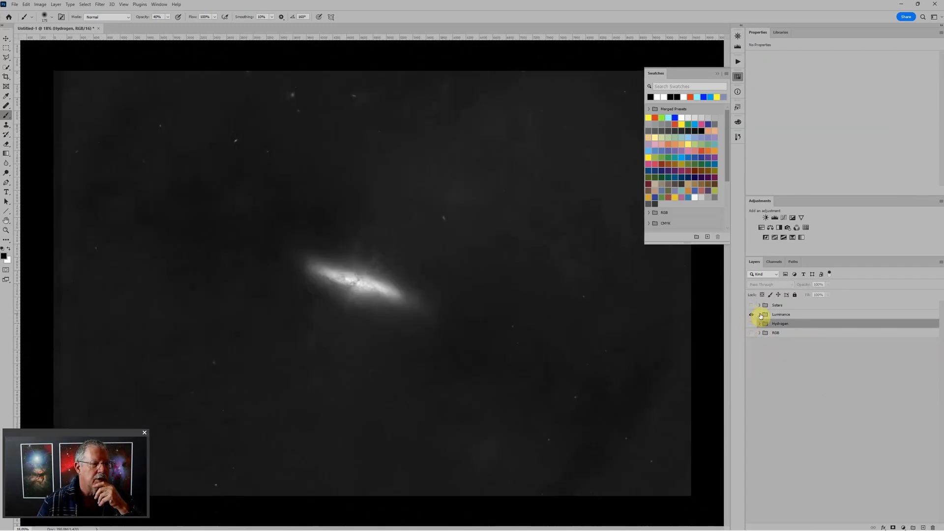
click(760, 314)
Convert the luminance image layer in the Luminance group to a Smart Object
scroll(409, 272, up, 4)
scroll(374, 269, up, 1)
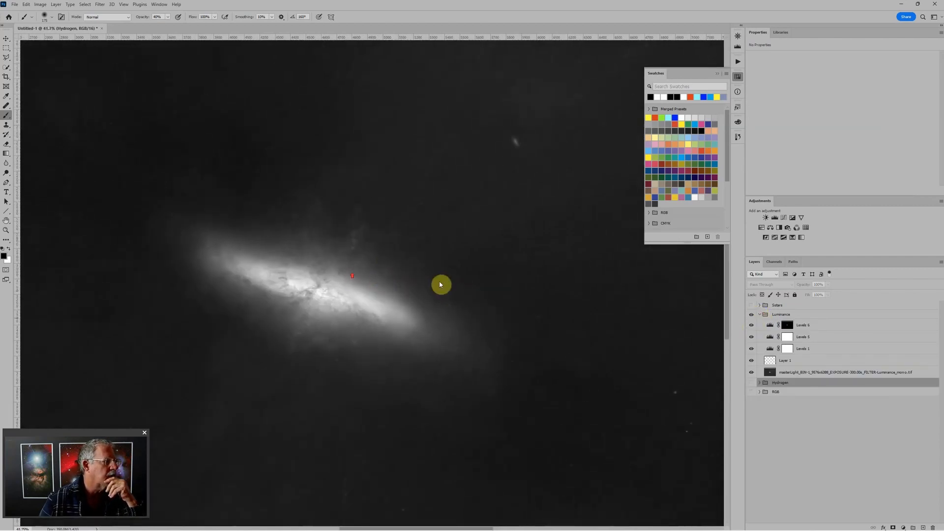
right_click(926, 372)
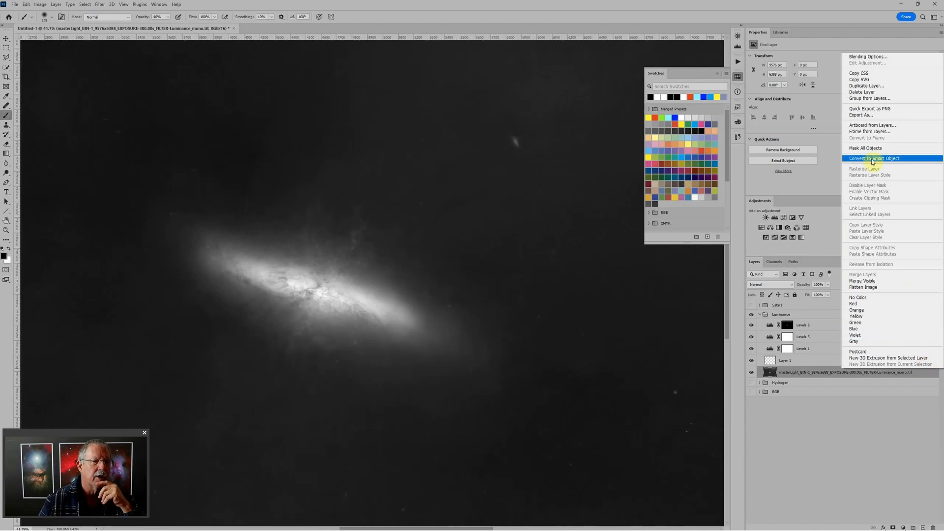
click(871, 160)
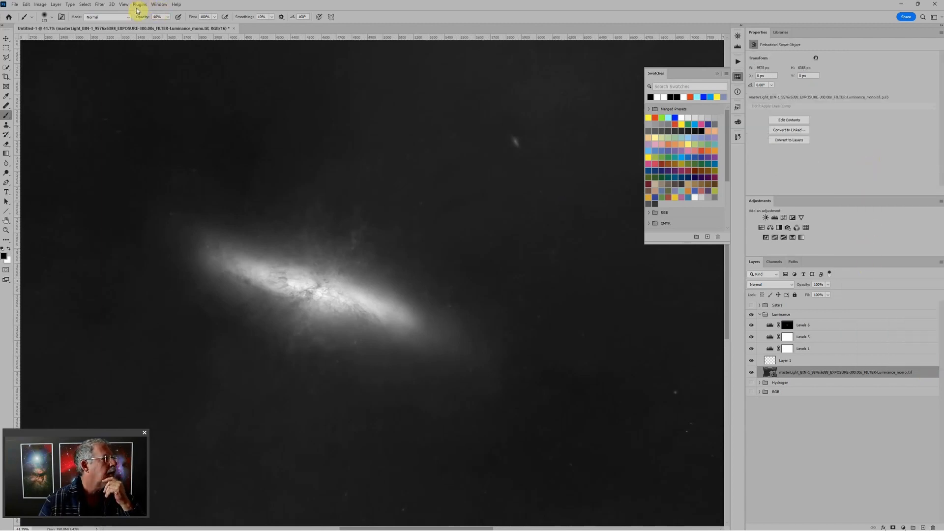
Apply Smart Sharpen to the luminance Smart Object with an amount of 376% and a radius of 10.2 px
click(100, 5)
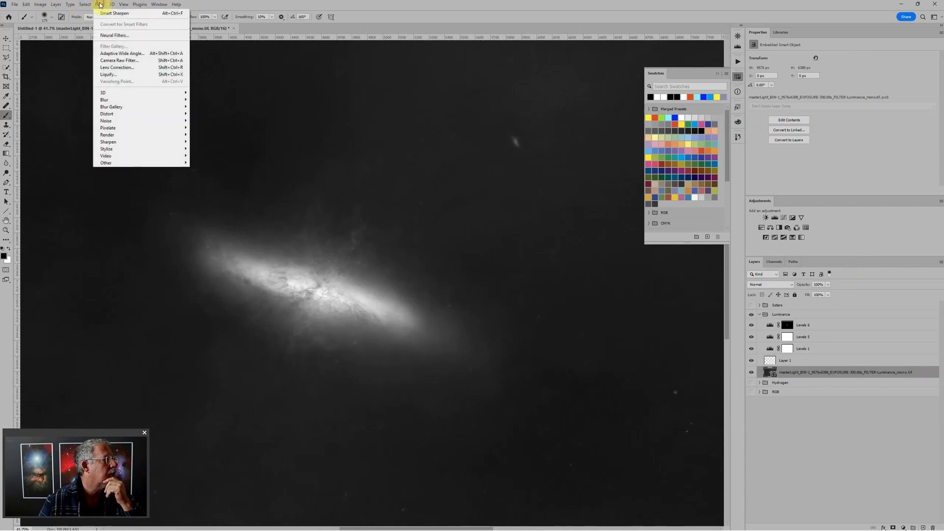
mouse_move(123, 148)
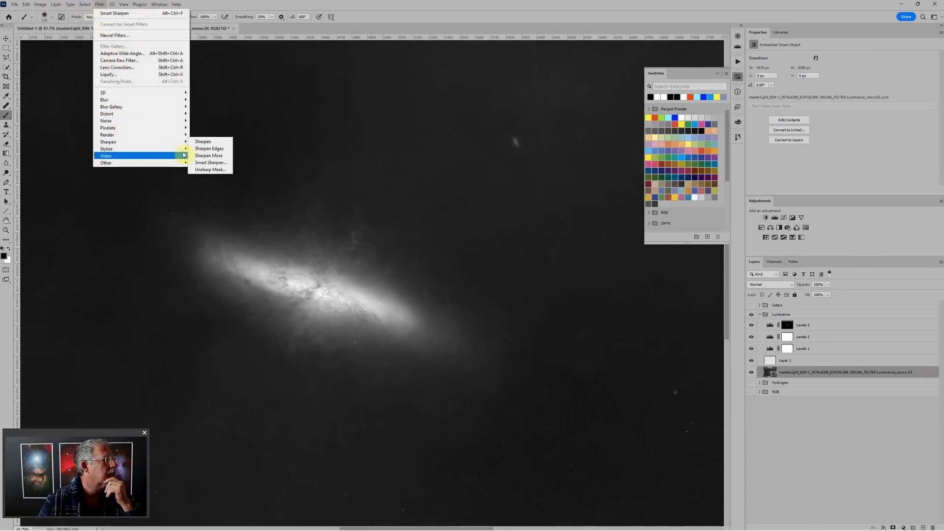
click(209, 167)
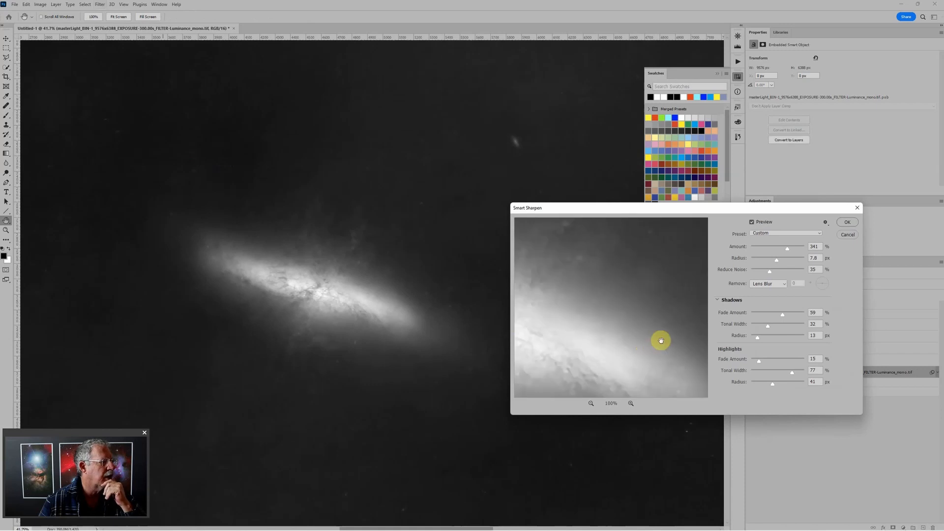
drag(626, 339, 658, 236)
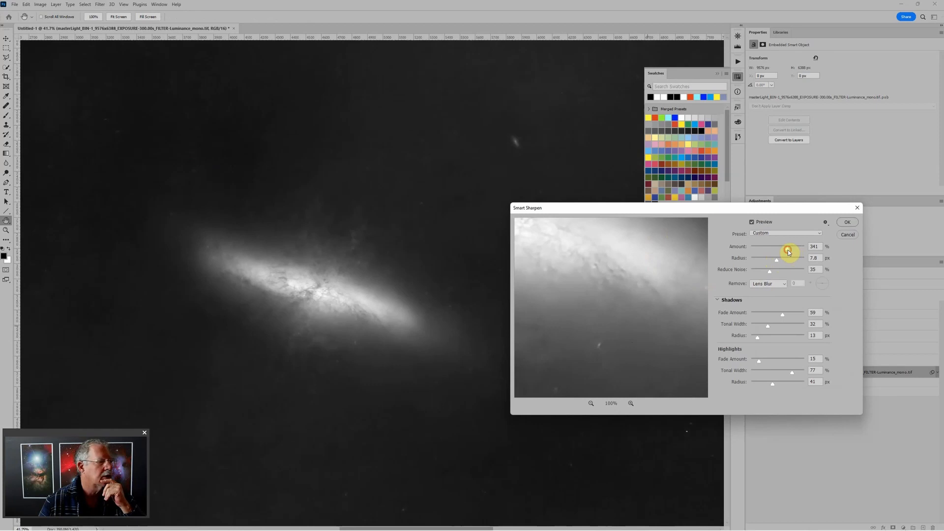
drag(788, 250, 775, 264)
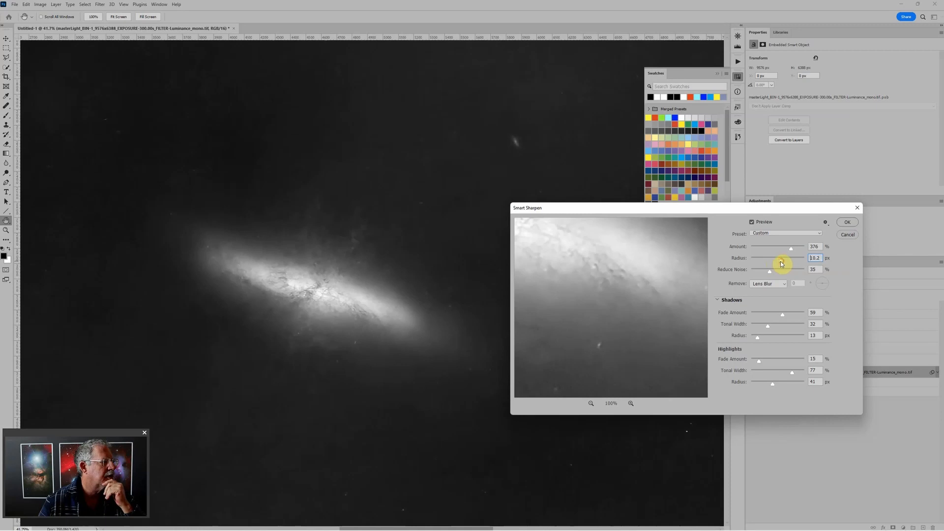
drag(779, 262, 782, 263)
click(840, 223)
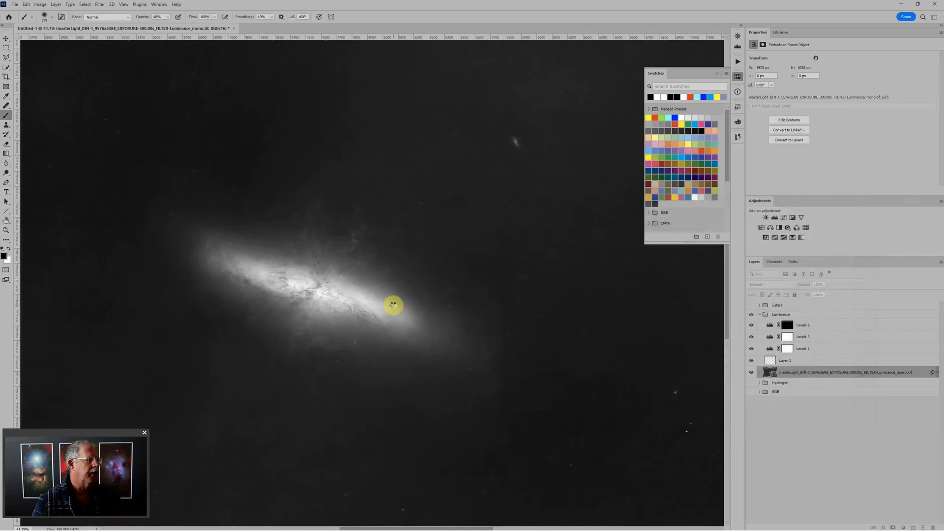
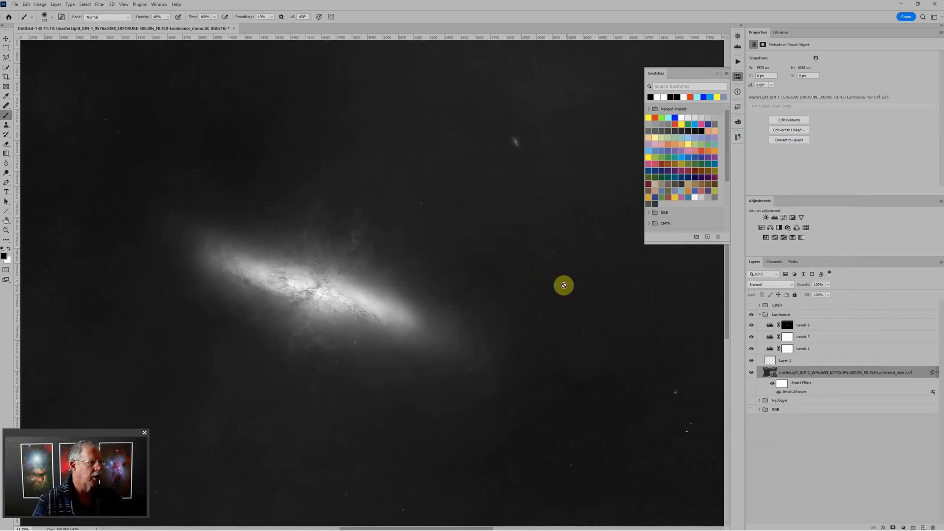
Collapse and hide the Luminance group, and show and expand the RGB group
click(760, 315)
click(751, 315)
click(781, 333)
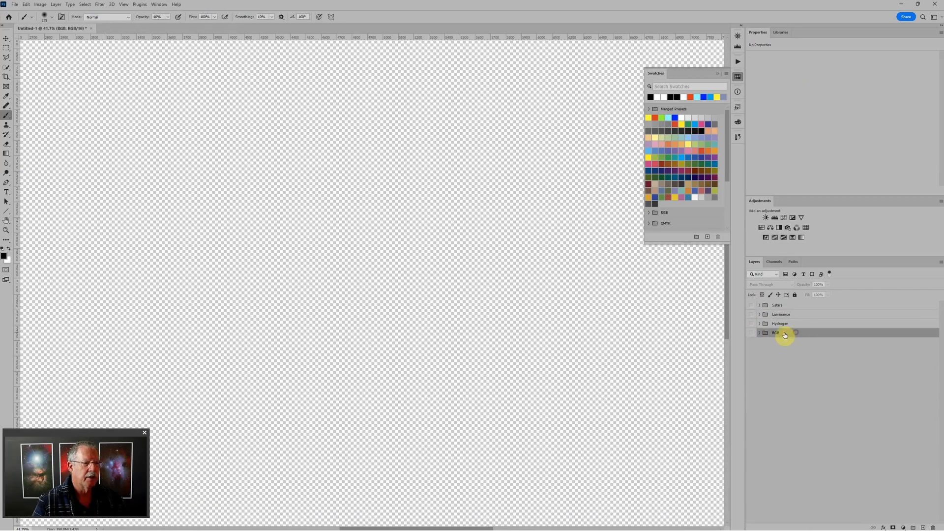
click(751, 333)
click(760, 333)
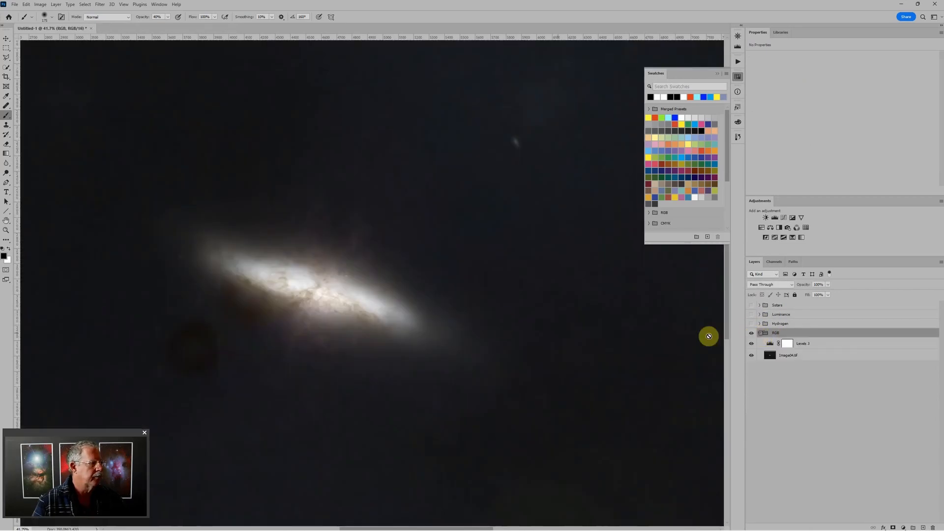
Heal the leftover star spots above the galaxy on the RGB image layer using the Healing Brush with sampled background
scroll(507, 320, down, 3)
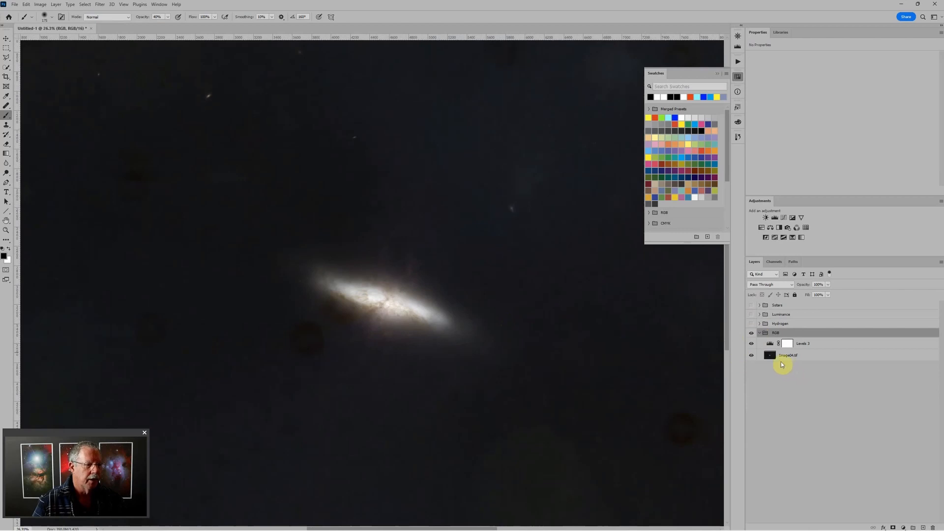
click(776, 356)
scroll(566, 396, down, 2)
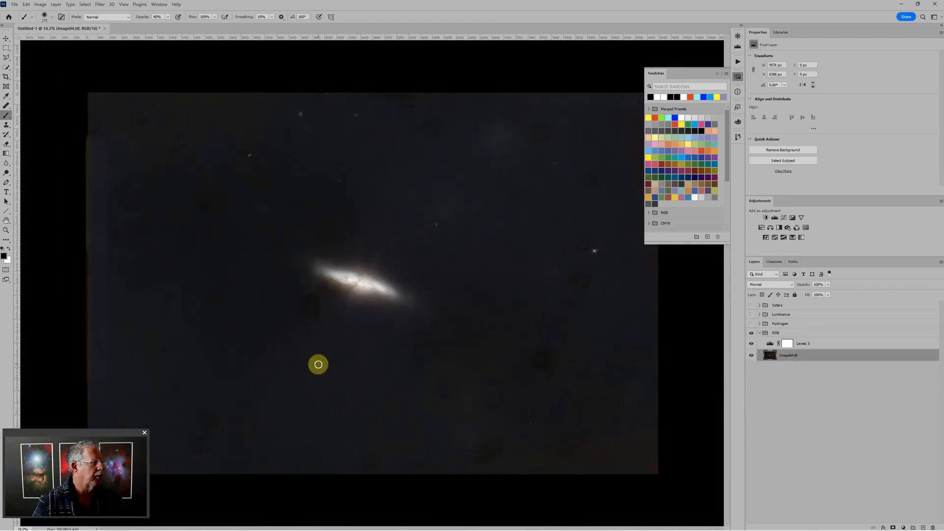
scroll(317, 362, up, 1)
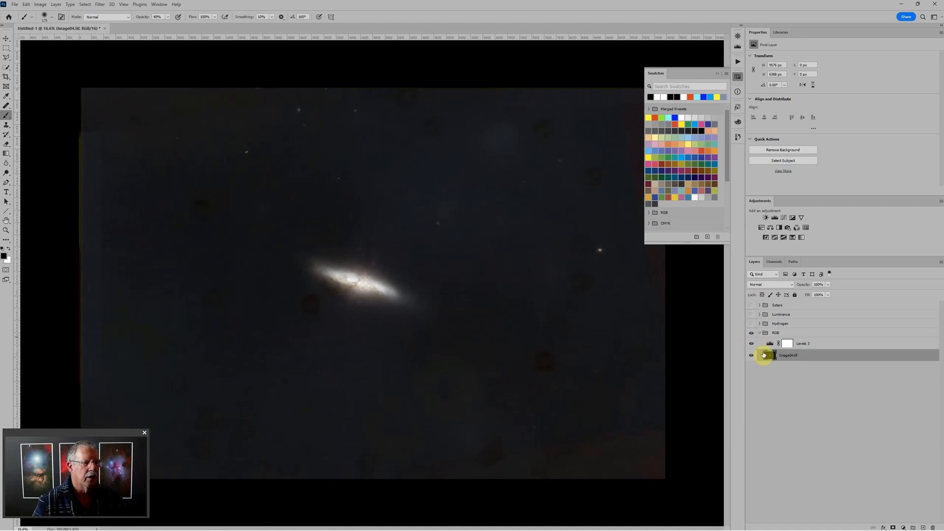
click(7, 106)
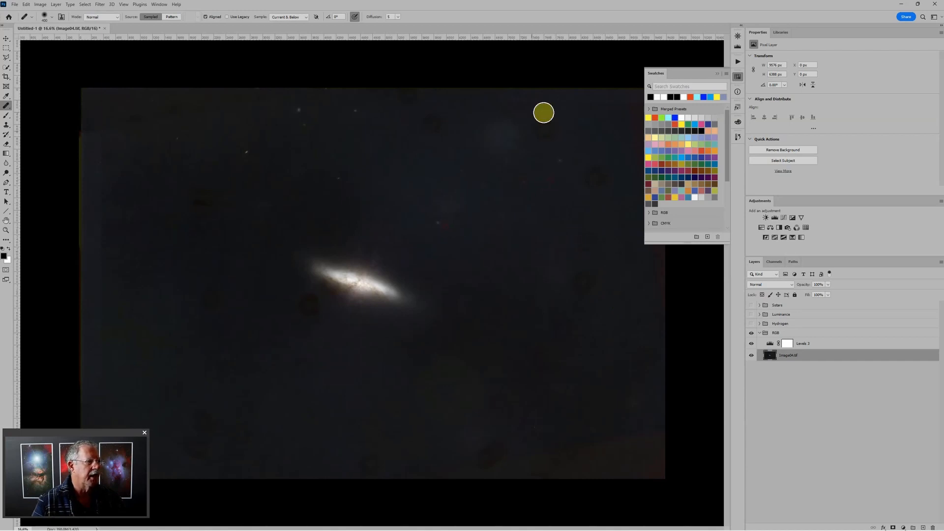
alt+click(199, 171)
drag(233, 155, 258, 147)
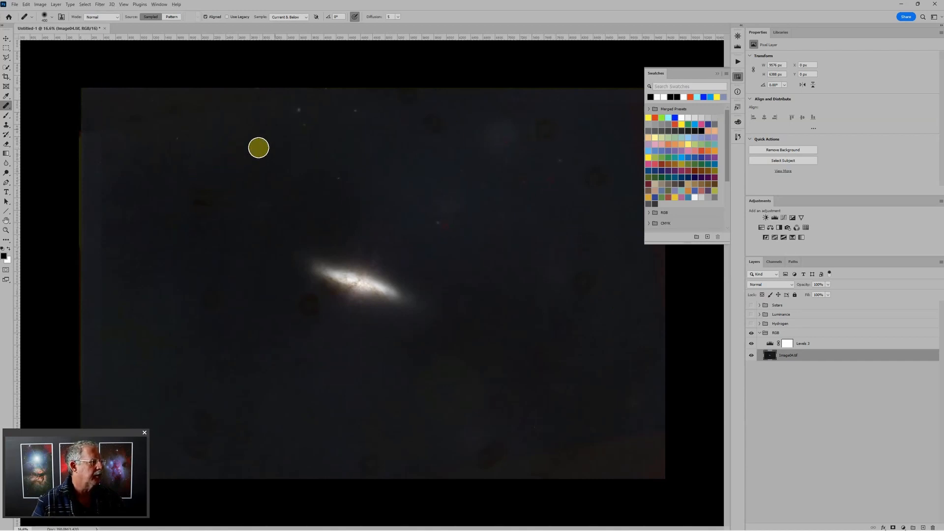
drag(285, 113, 296, 114)
click(351, 116)
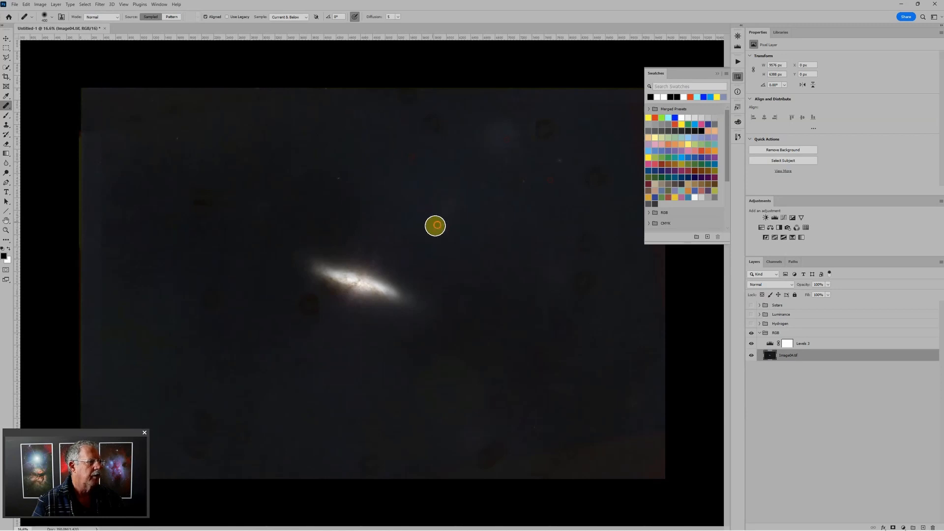
click(438, 225)
click(337, 174)
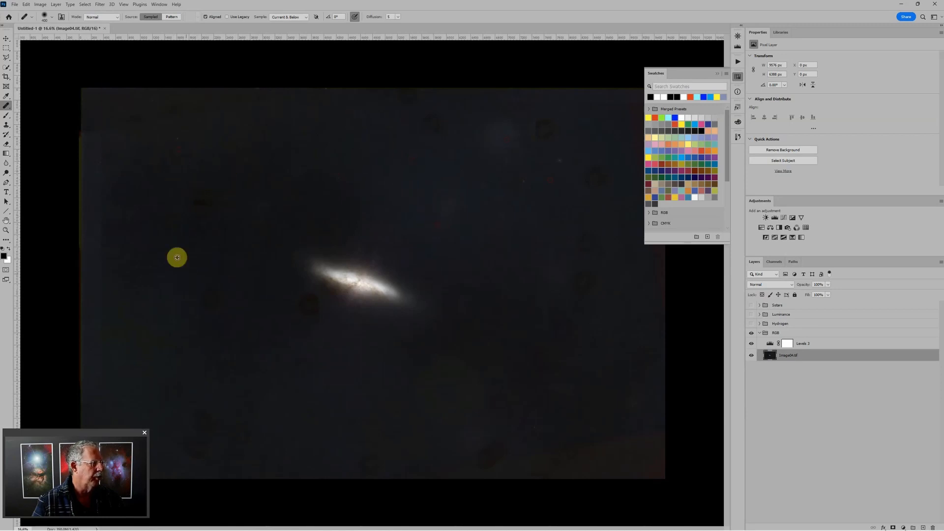
Heal the dark blotches beside and below the galaxy on the RGB image layer with freshly sampled background
alt+click(254, 366)
drag(217, 296, 204, 303)
alt+click(291, 337)
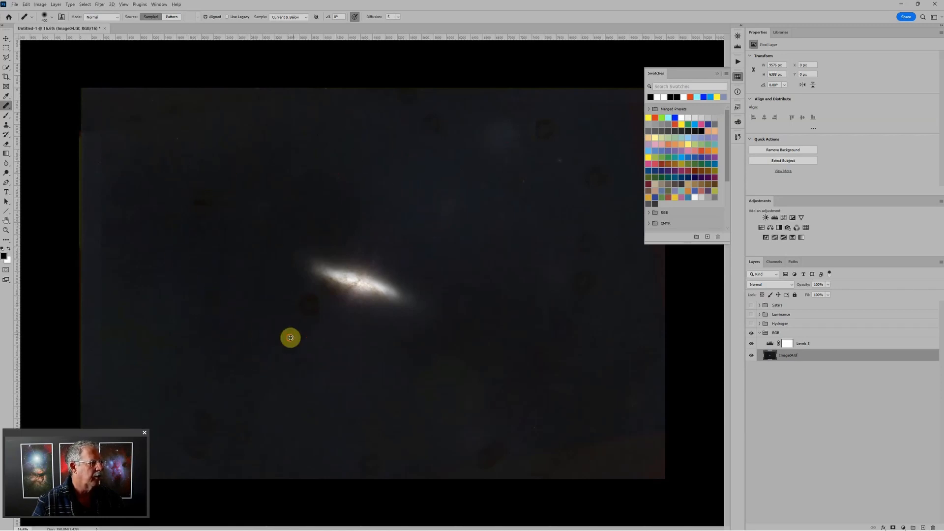
drag(310, 307, 310, 304)
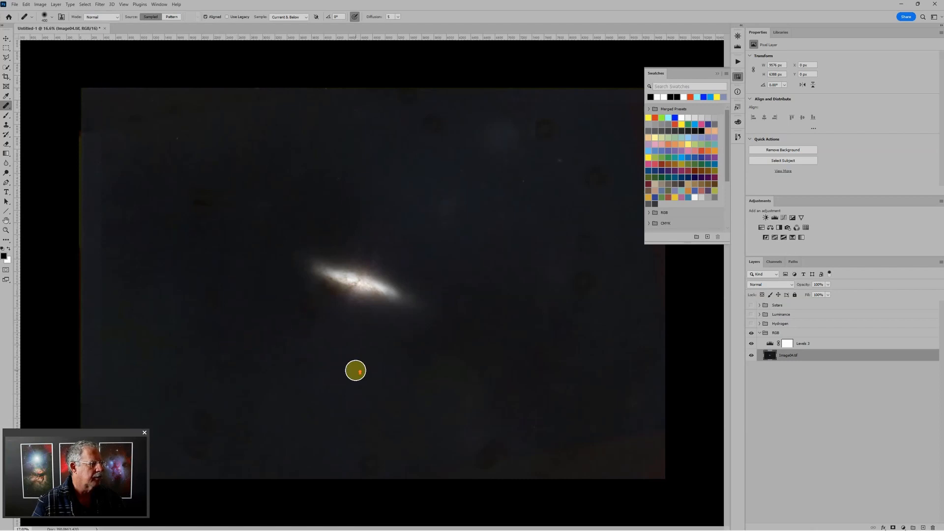
scroll(356, 370, up, 2)
scroll(280, 284, up, 1)
scroll(297, 318, up, 1)
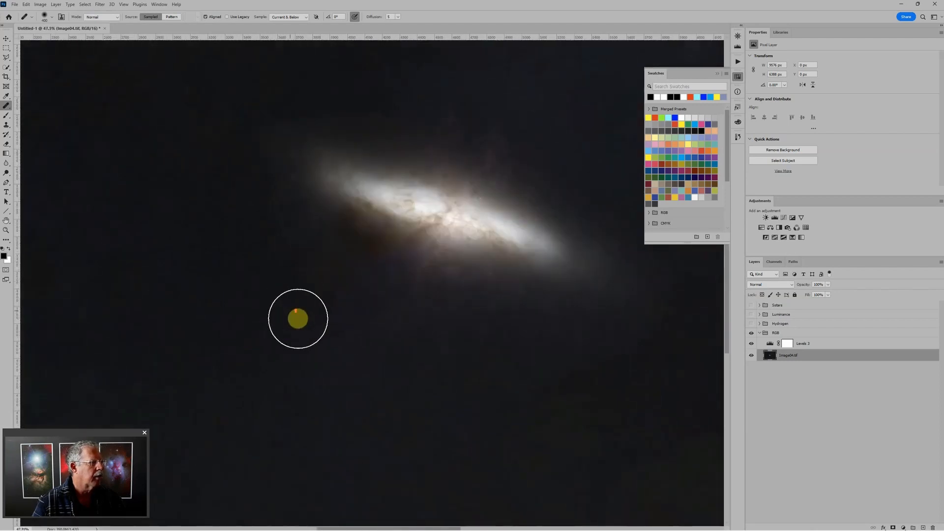
scroll(247, 317, down, 2)
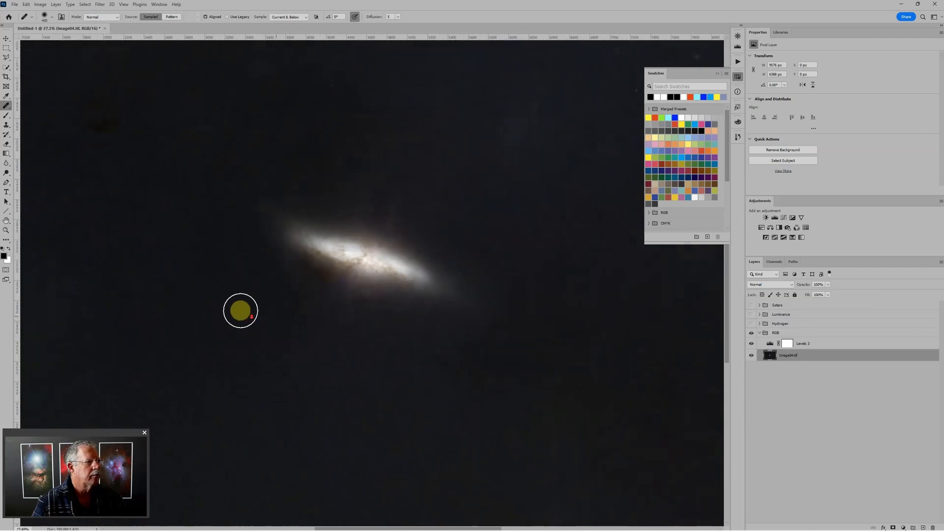
scroll(265, 312, down, 1)
scroll(524, 411, down, 1)
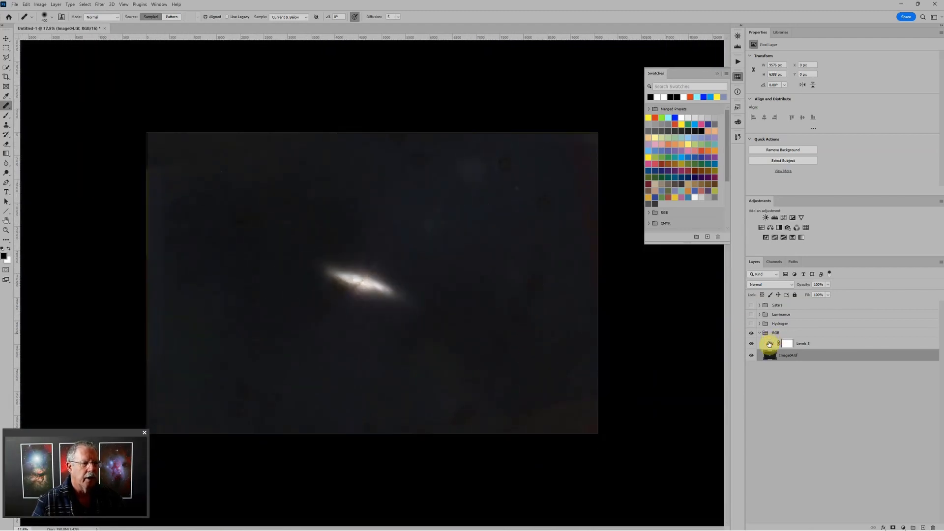
Set the RGB group's Levels adjustment to a black point of 13 and a midtone value of 1.00
click(770, 344)
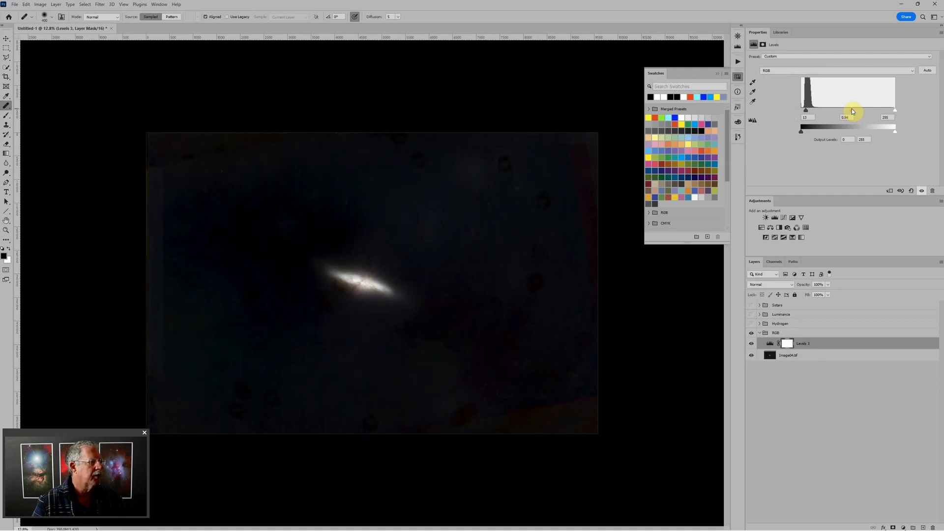
scroll(238, 331, up, 5)
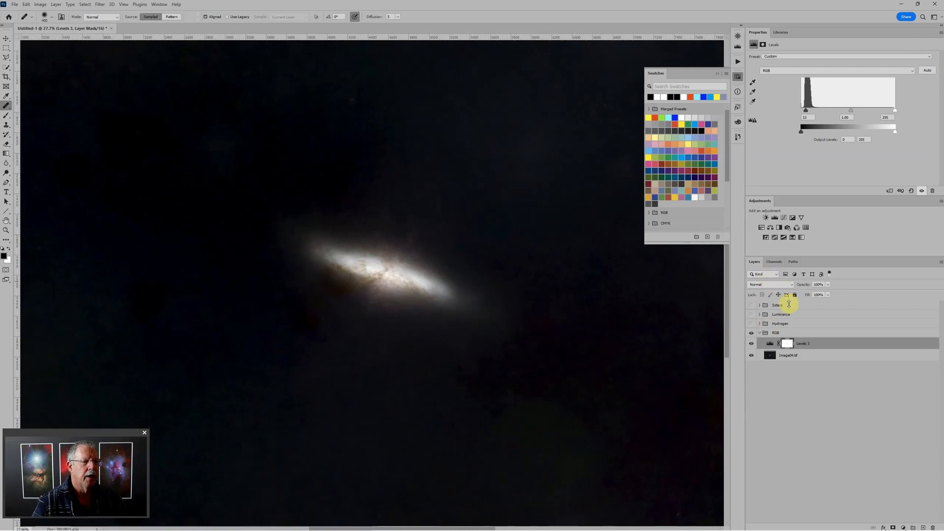
Add a Hue/Saturation adjustment above the RGB group's Levels layer and set its saturation to +60
click(761, 227)
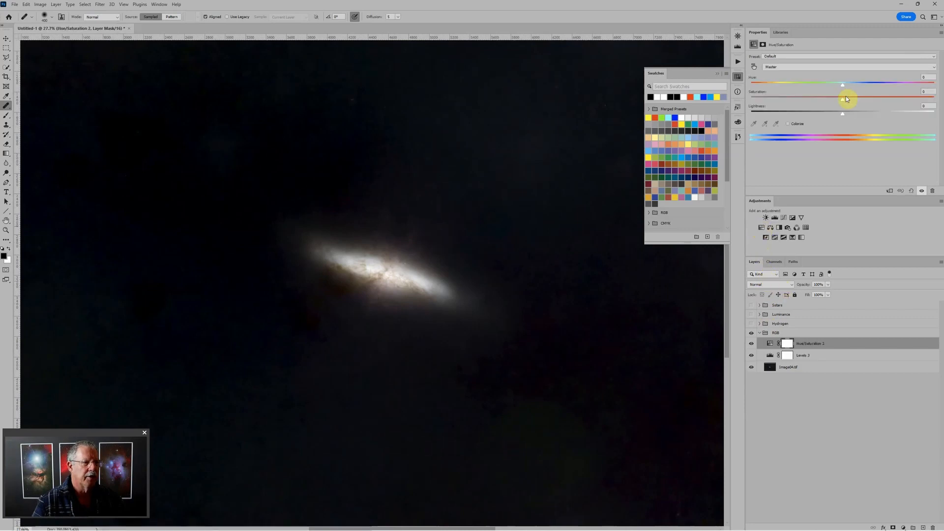
drag(846, 97, 901, 99)
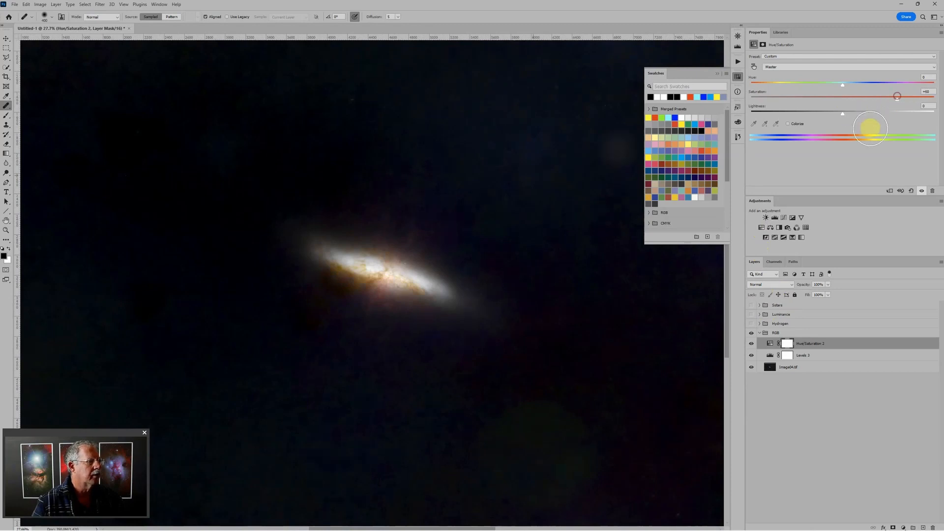
scroll(516, 187, down, 4)
scroll(439, 202, up, 1)
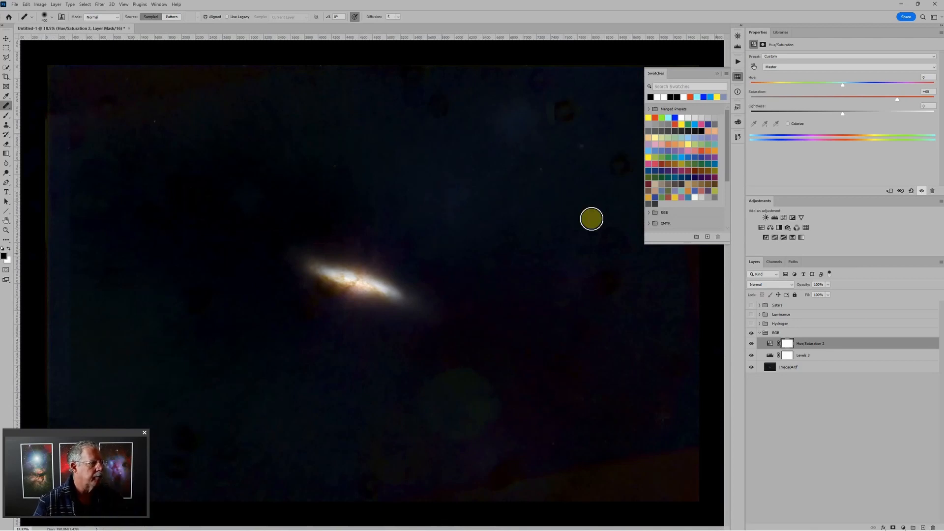
Examine the saturated RGB image together with the stars group, and hide the stars group again
scroll(529, 272, down, 2)
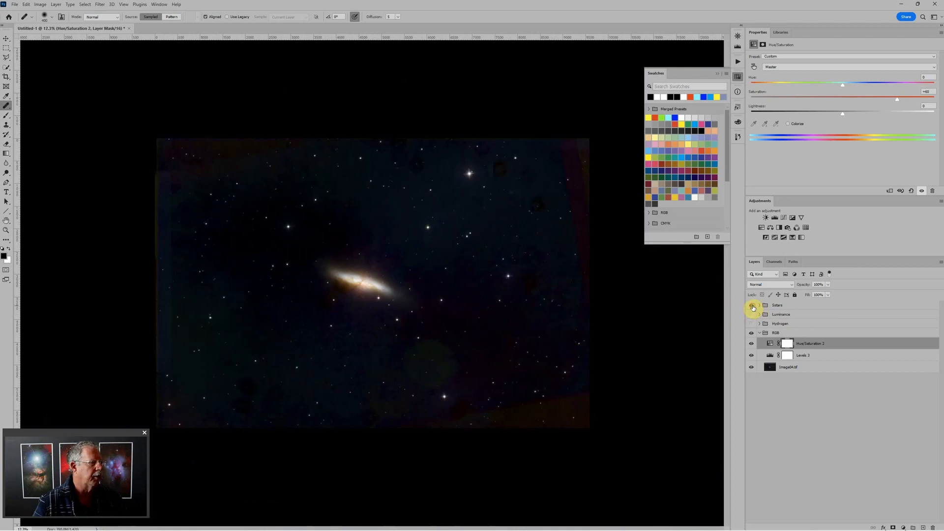
scroll(359, 202, up, 5)
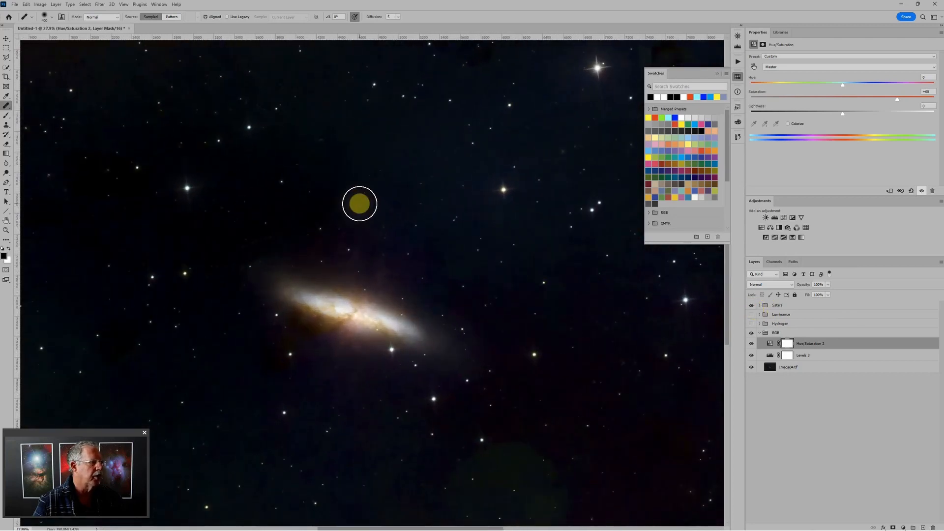
scroll(441, 314, down, 4)
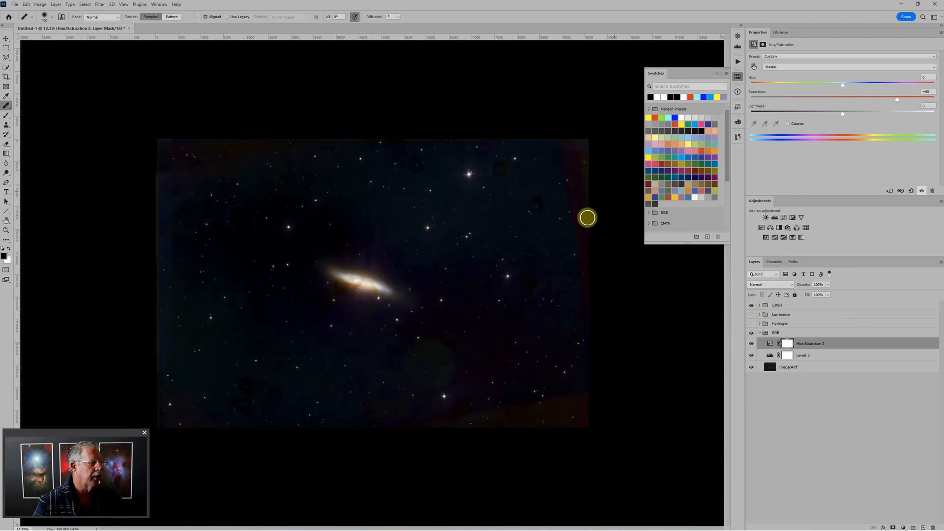
click(752, 306)
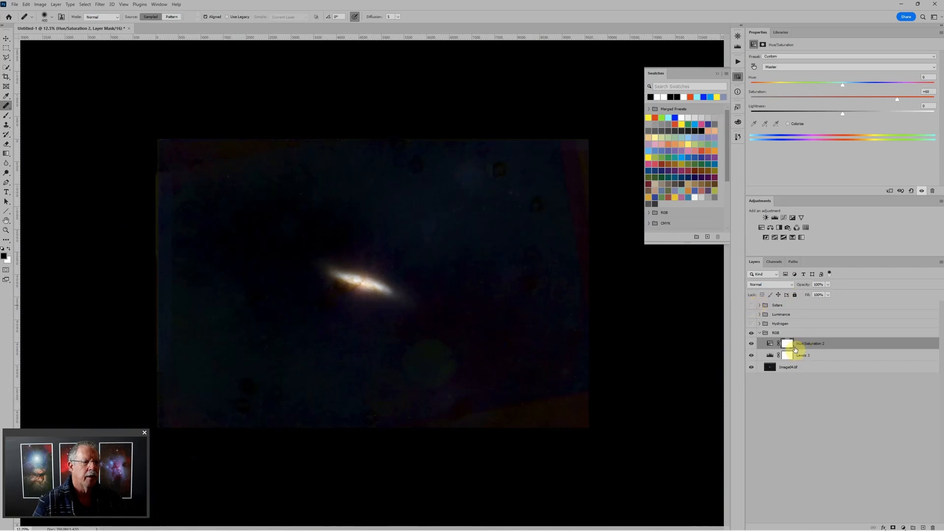
Move the Luminance group below the Hydrogen group, directly above RGB, and show it
click(788, 324)
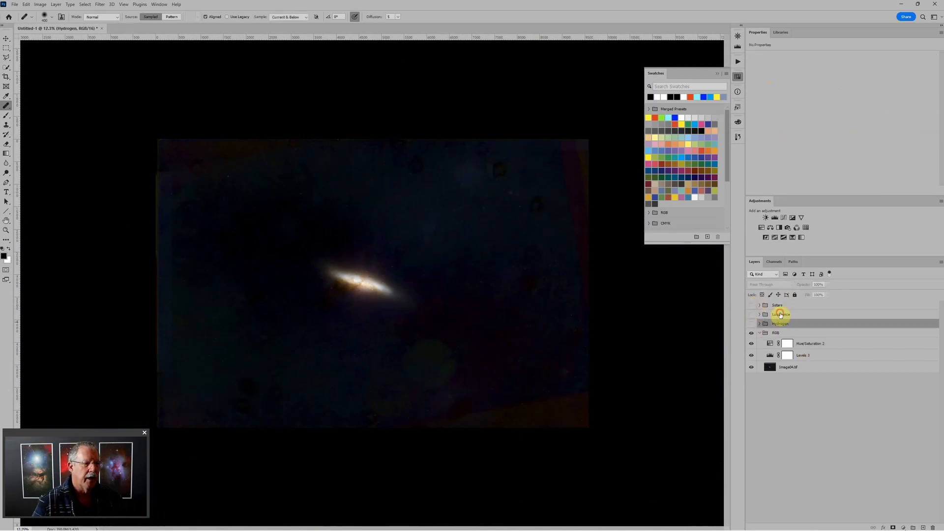
drag(780, 315, 792, 326)
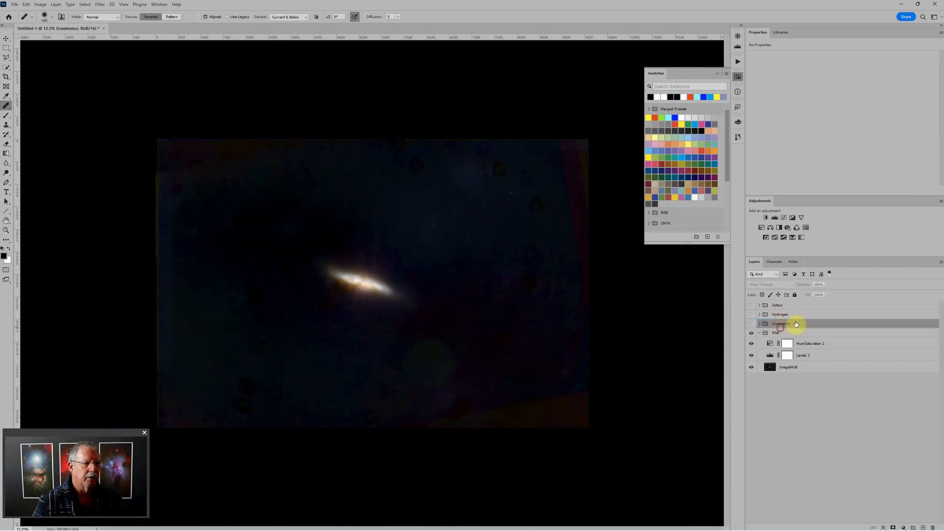
click(752, 324)
Collapse the RGB group and set the Luminance group's blend mode to Luminosity
scroll(411, 228, up, 5)
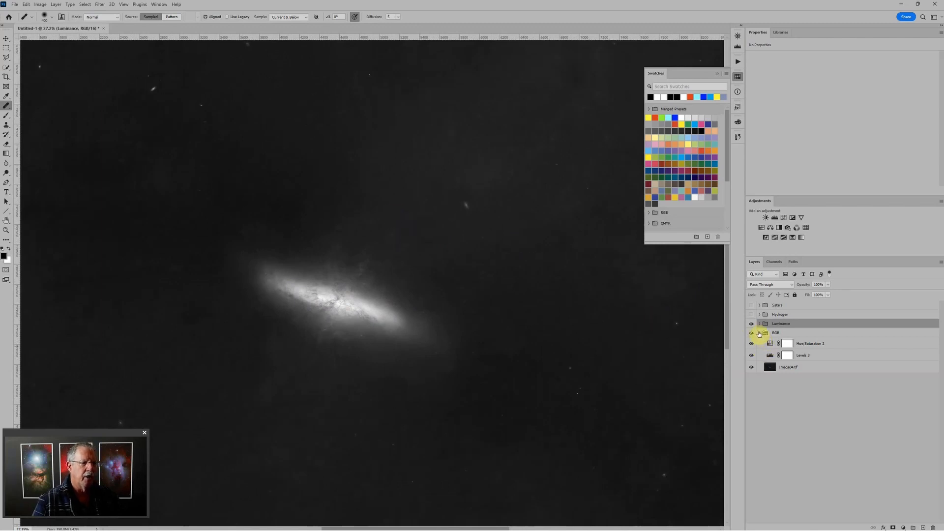
click(760, 333)
scroll(501, 315, down, 3)
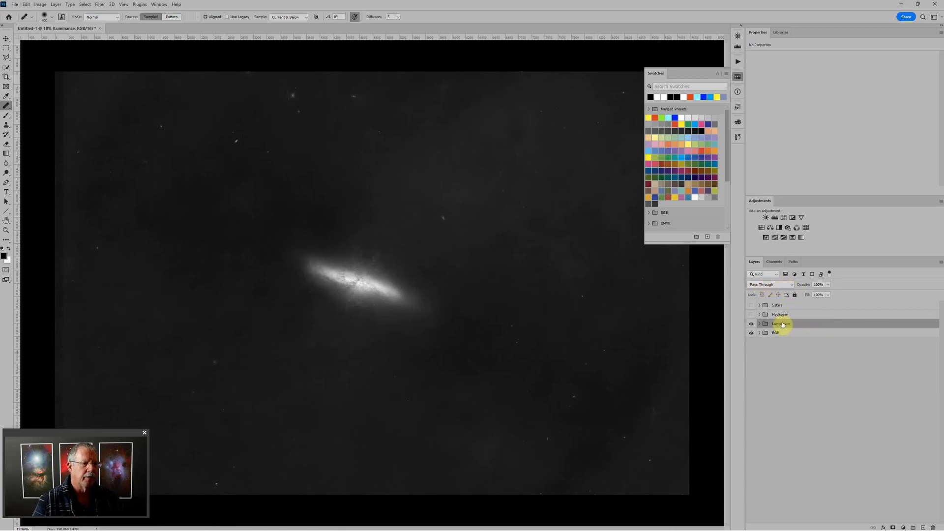
click(792, 284)
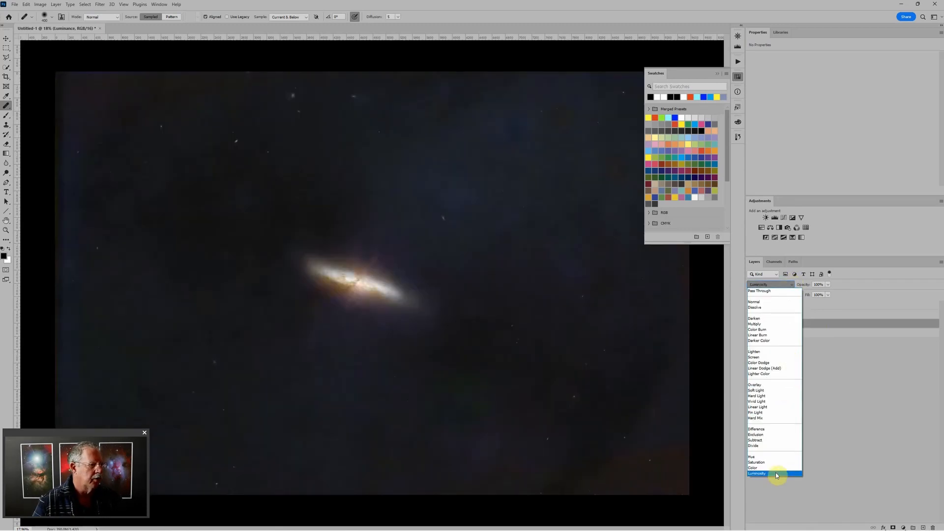
click(777, 475)
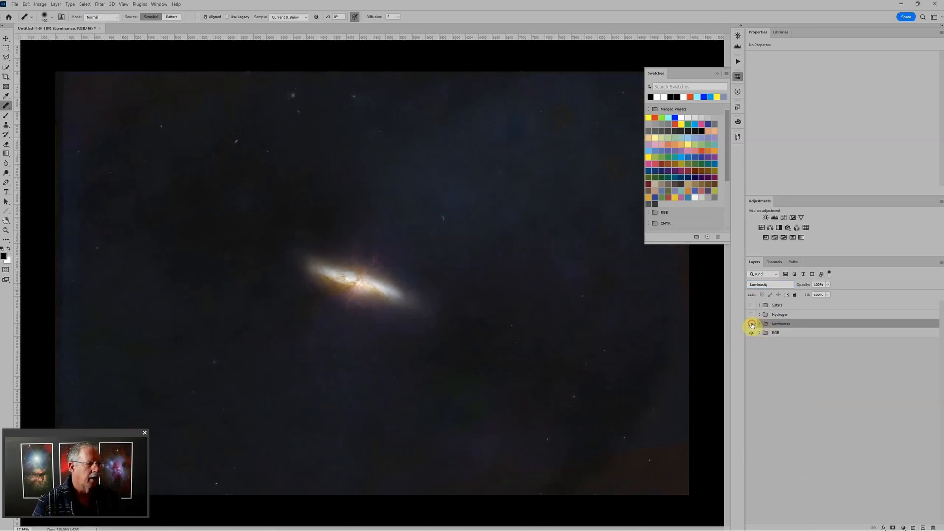
Compare the galaxy with and without the Luminance group, then leave that group hidden
click(752, 324)
click(751, 324)
scroll(548, 235, down, 3)
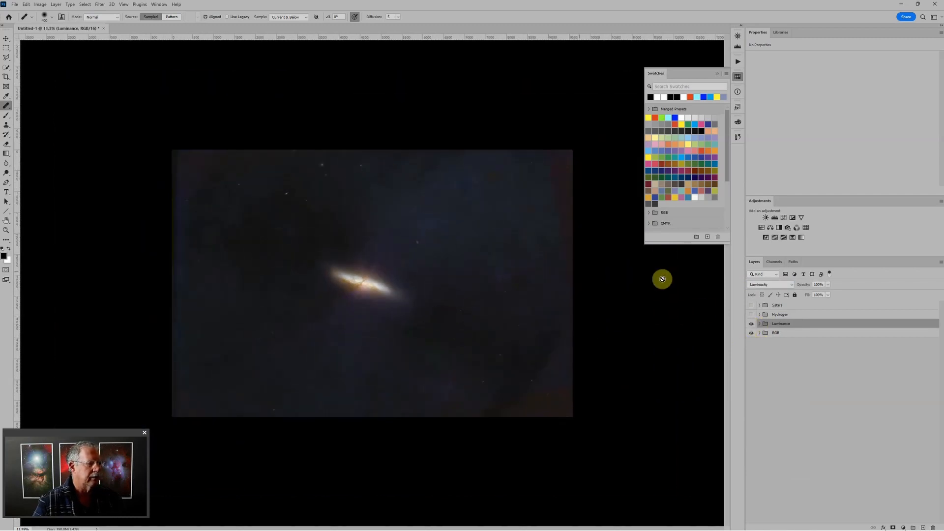
click(751, 324)
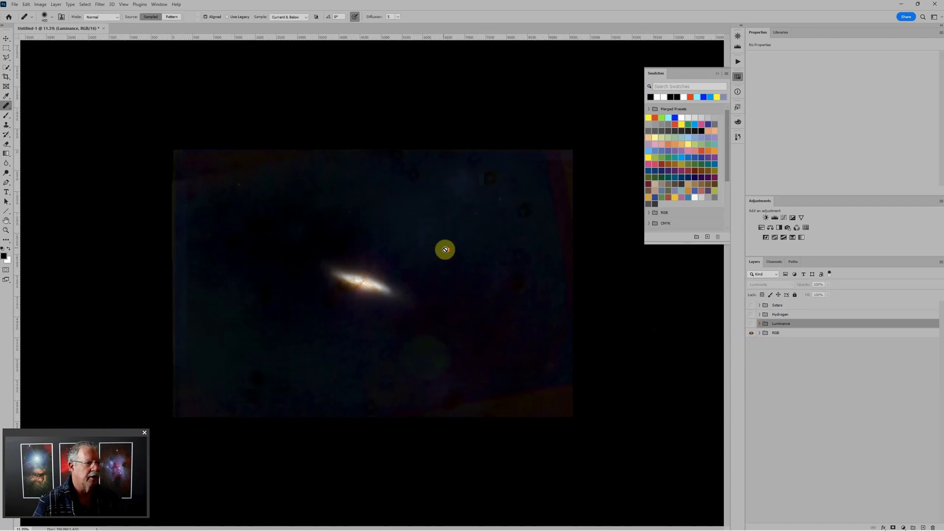
scroll(445, 249, up, 2)
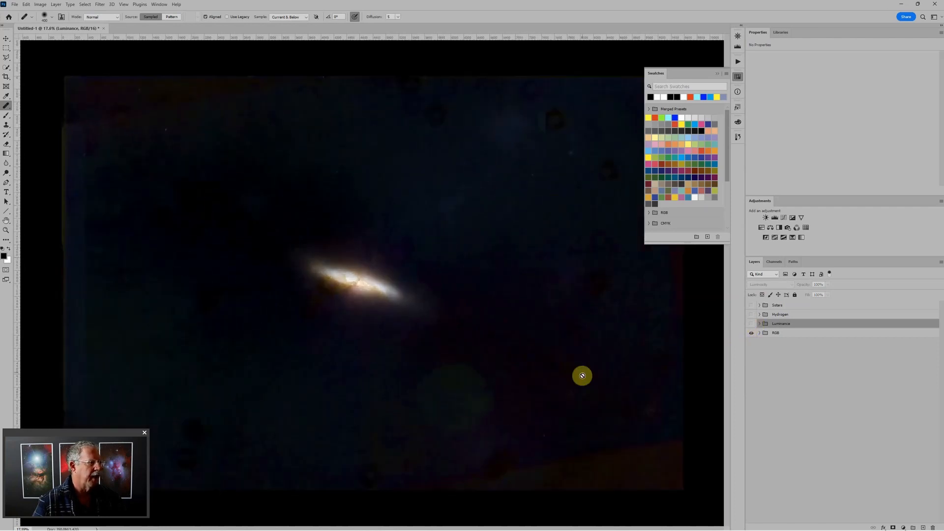
Add a Solid Color fill layer above the RGB group's Hue/Saturation adjustment, using the dark gray #131313
click(760, 333)
click(833, 343)
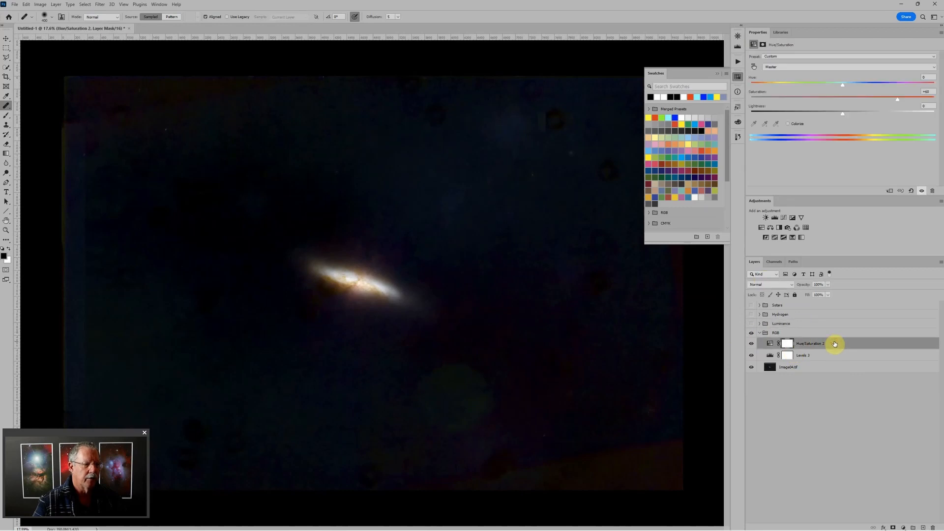
click(906, 522)
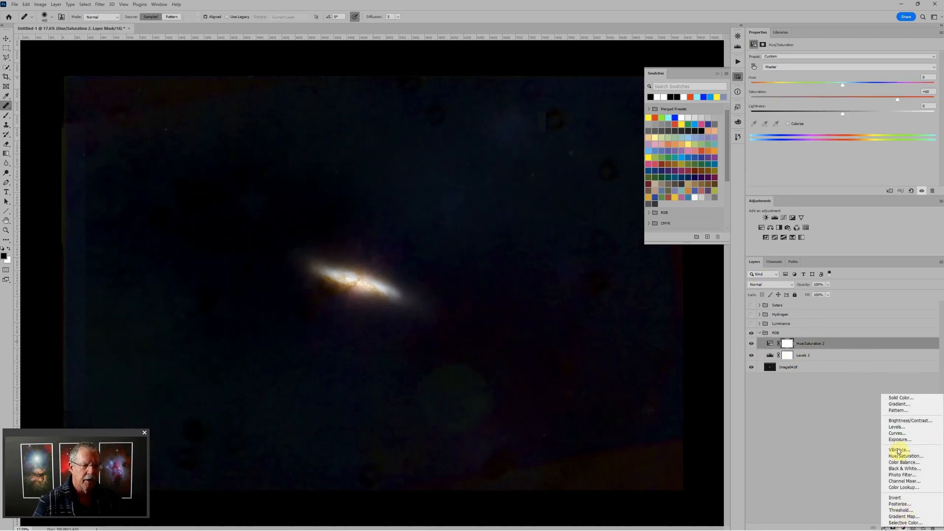
click(899, 397)
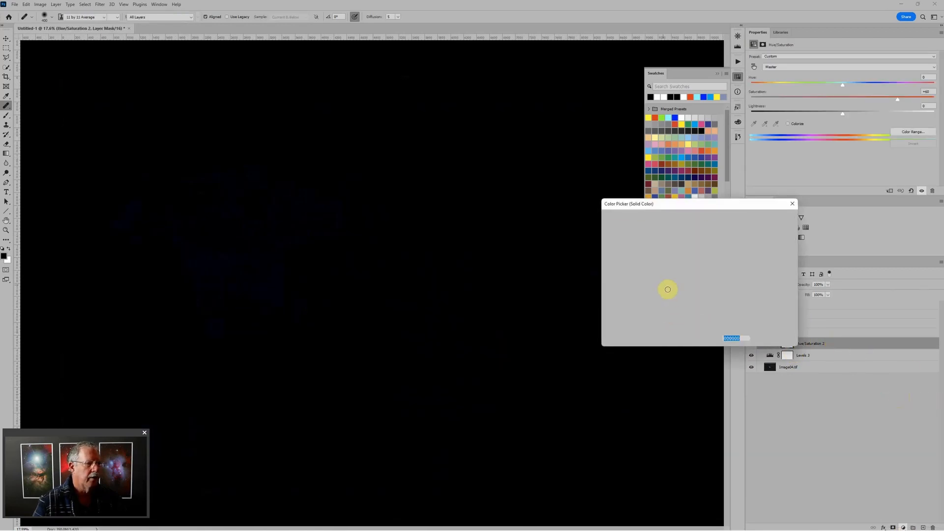
click(618, 299)
click(606, 306)
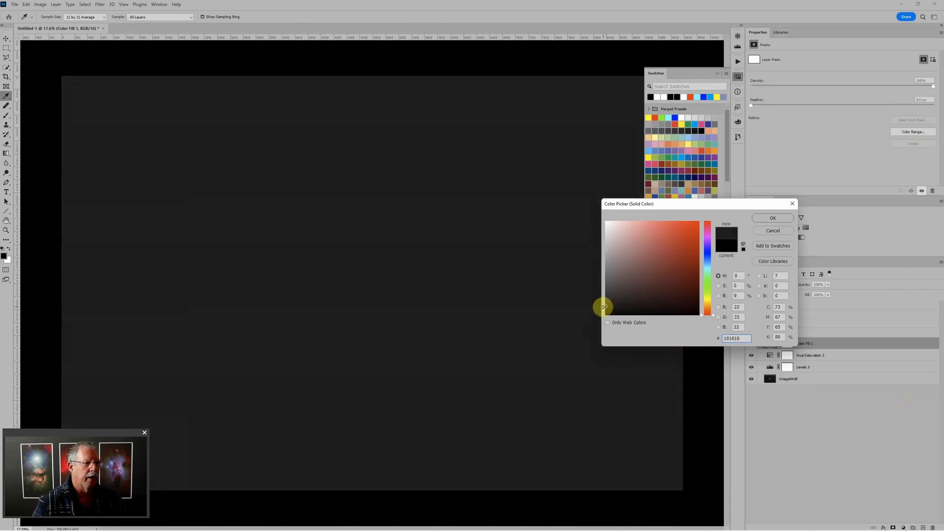
click(603, 306)
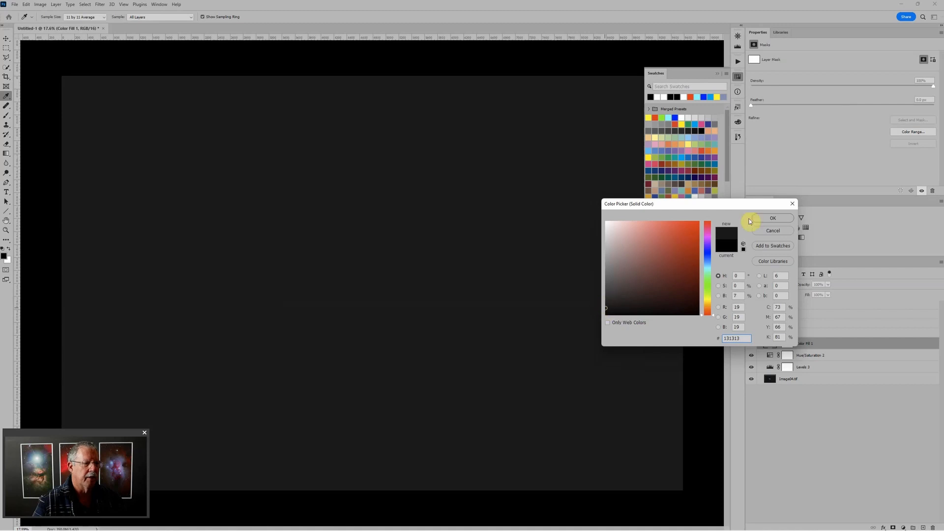
click(768, 217)
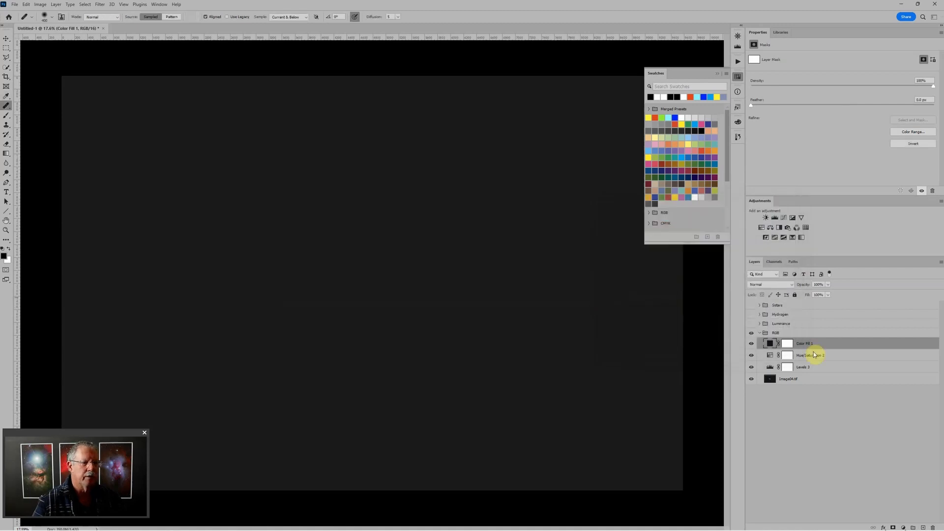
Set the color fill layer's blend mode to Lighten and compare the background with and without the fill
click(771, 285)
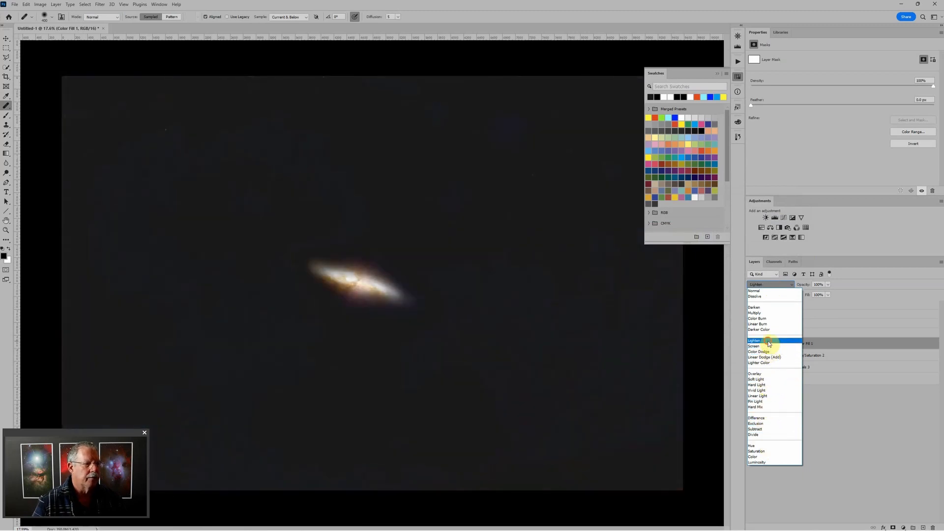
click(769, 344)
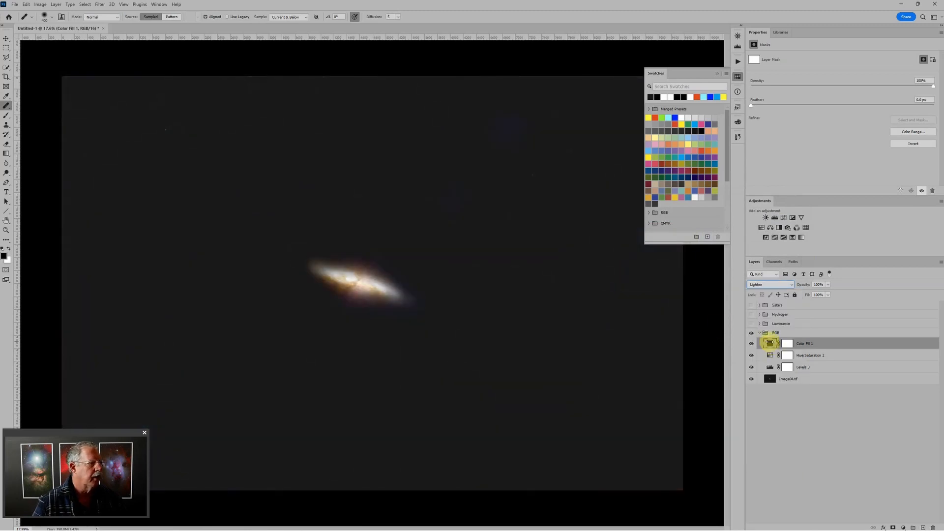
scroll(470, 251, up, 2)
scroll(475, 251, down, 3)
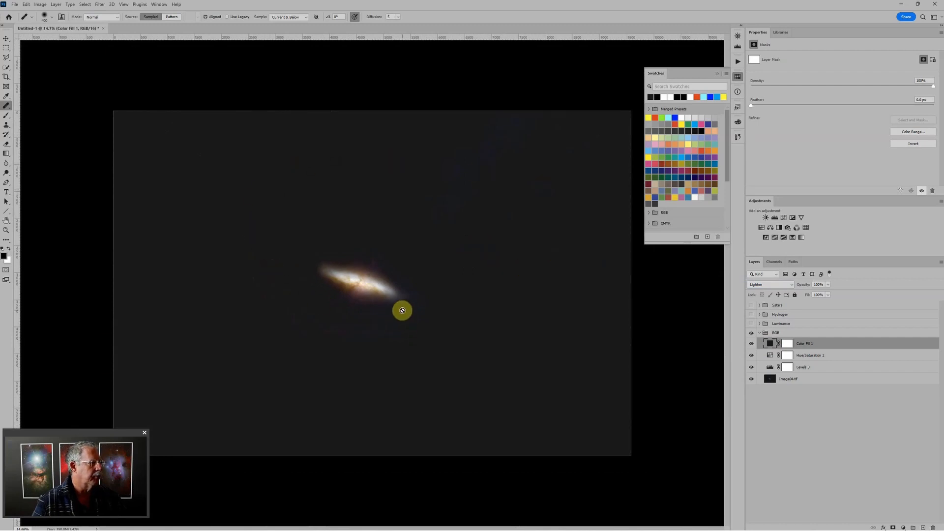
scroll(304, 257, up, 1)
scroll(304, 258, up, 2)
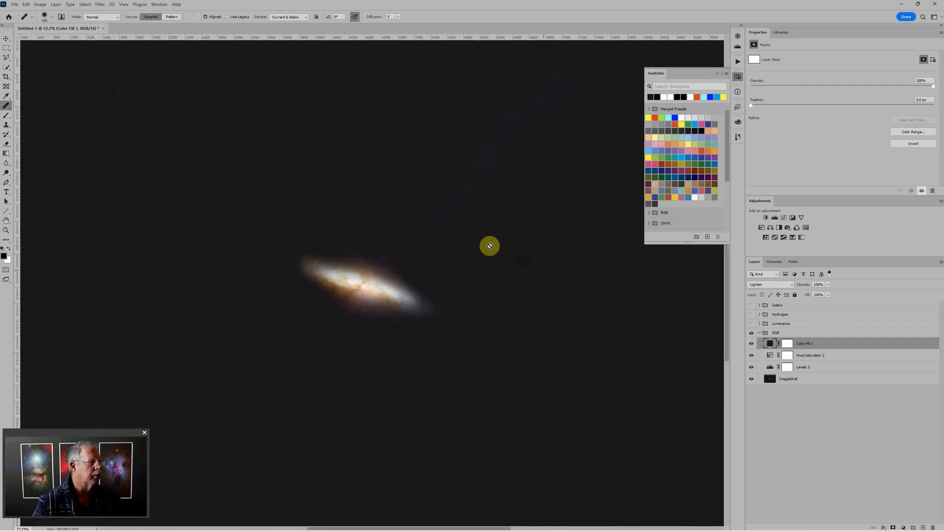
click(752, 344)
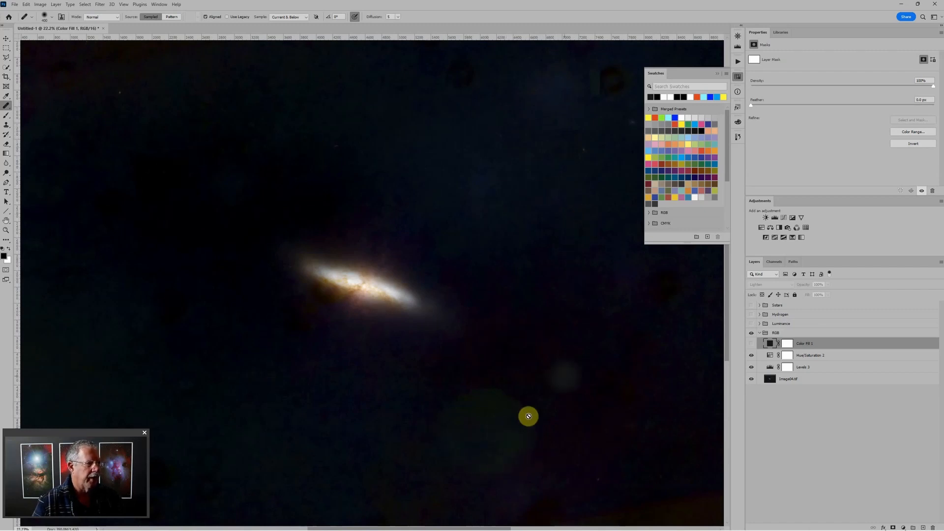
click(752, 343)
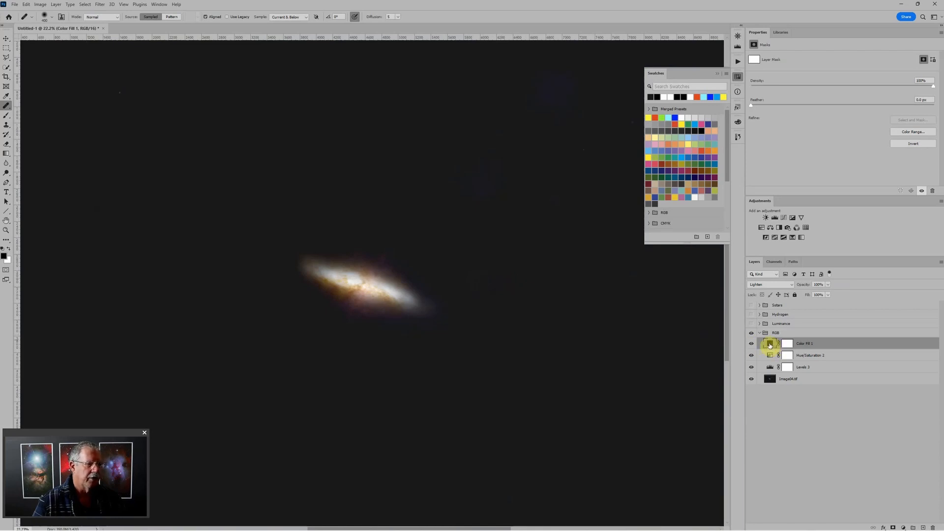
Change the solid color fill to the slightly lighter gray #151515
double_click(770, 345)
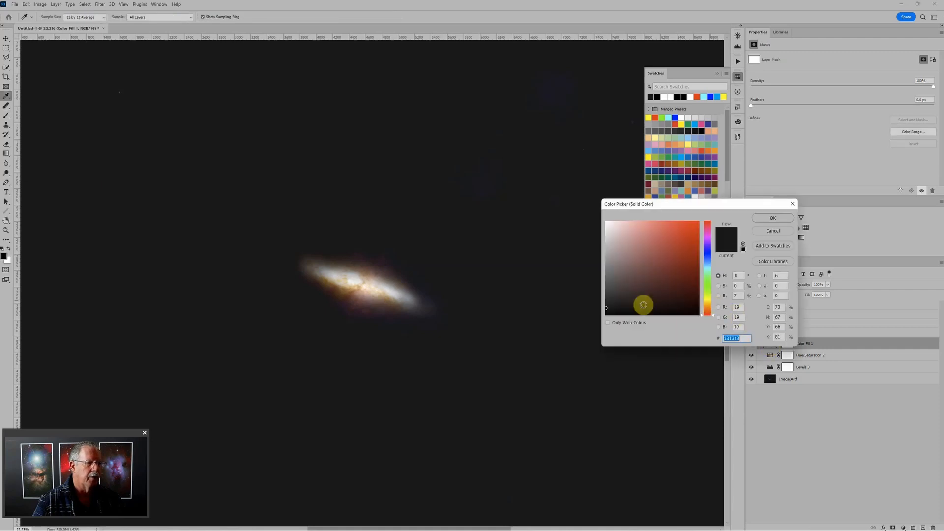
drag(605, 309, 606, 307)
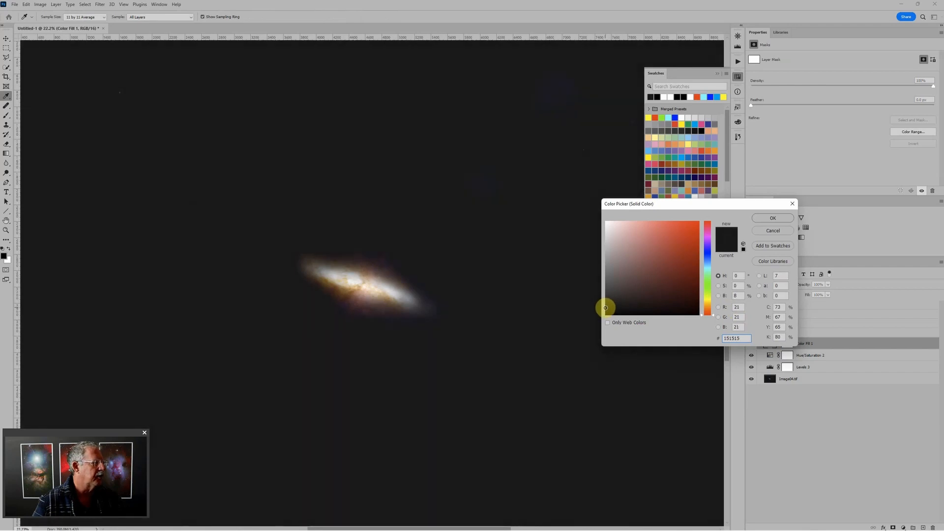
click(773, 218)
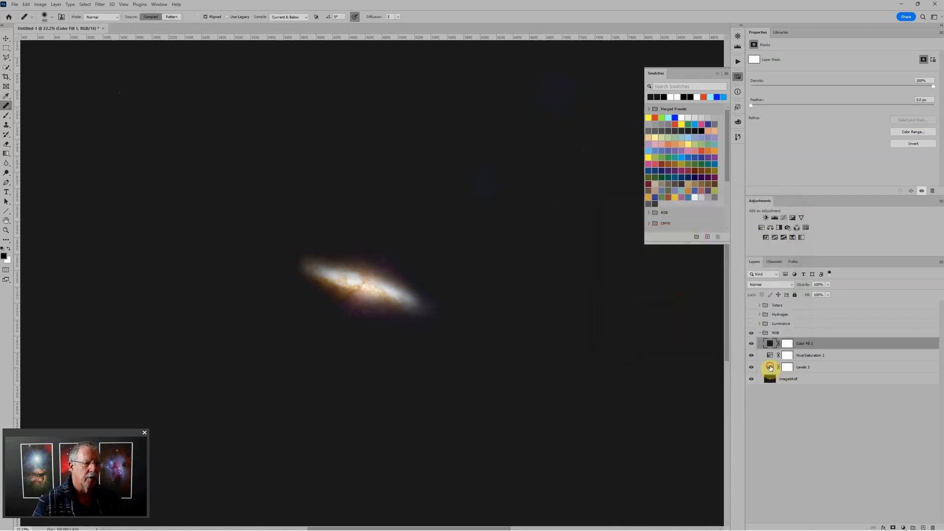
Set the RGB group's Levels adjustment to a black point of 18 and a midtone value of 1.43
click(771, 367)
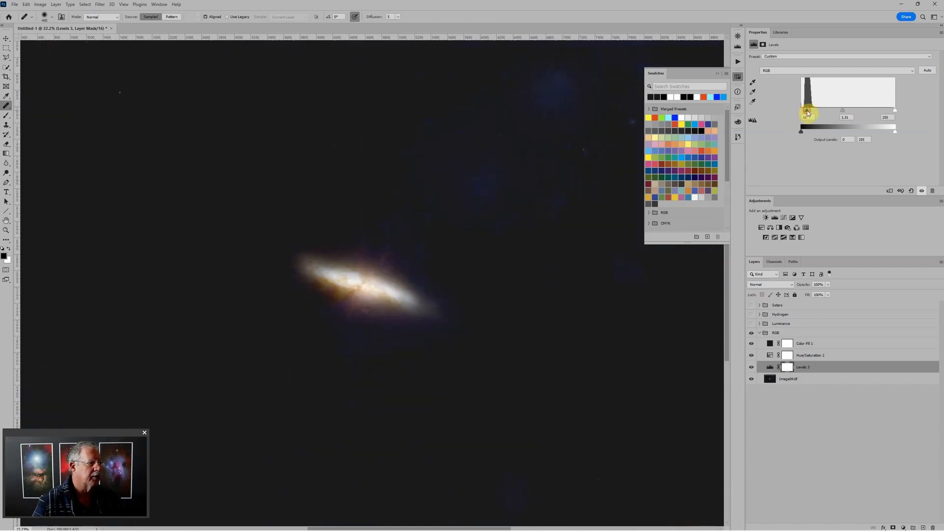
drag(808, 112, 809, 112)
drag(808, 110, 804, 110)
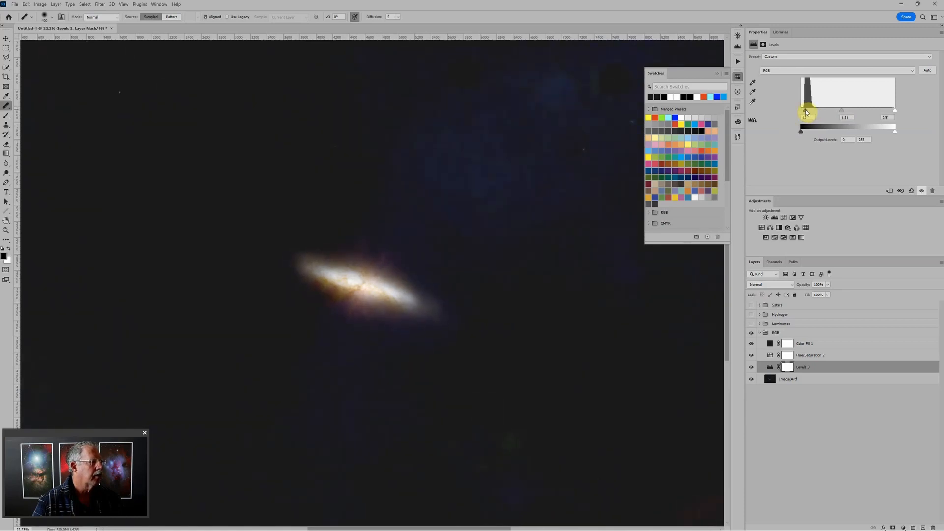
drag(805, 110, 808, 112)
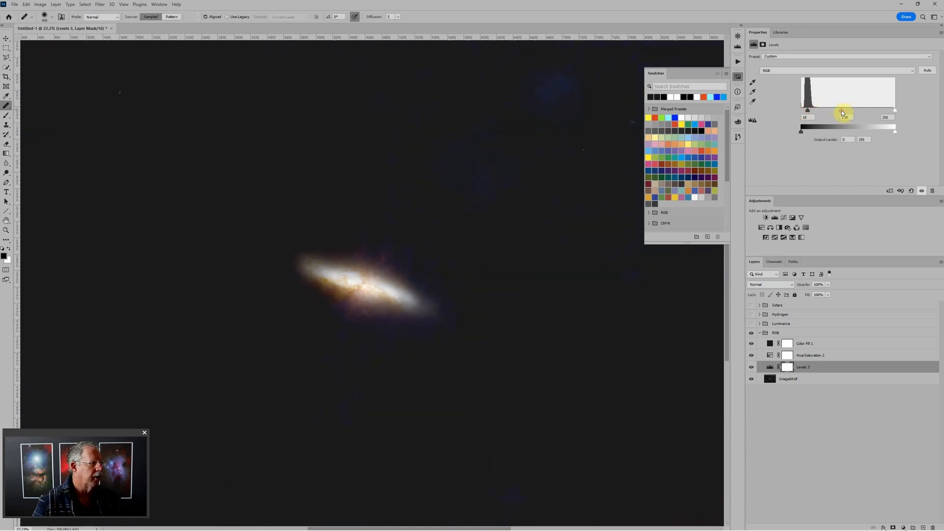
scroll(604, 215, down, 5)
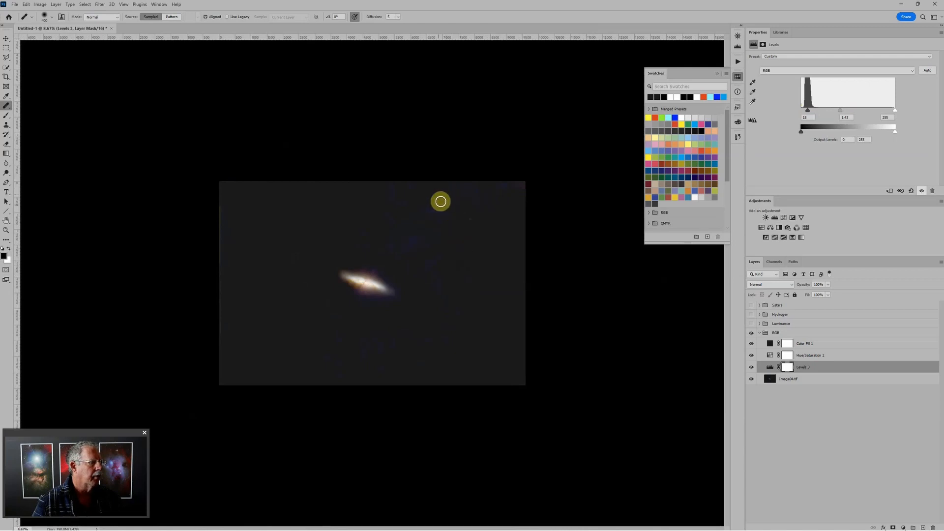
scroll(445, 196, up, 2)
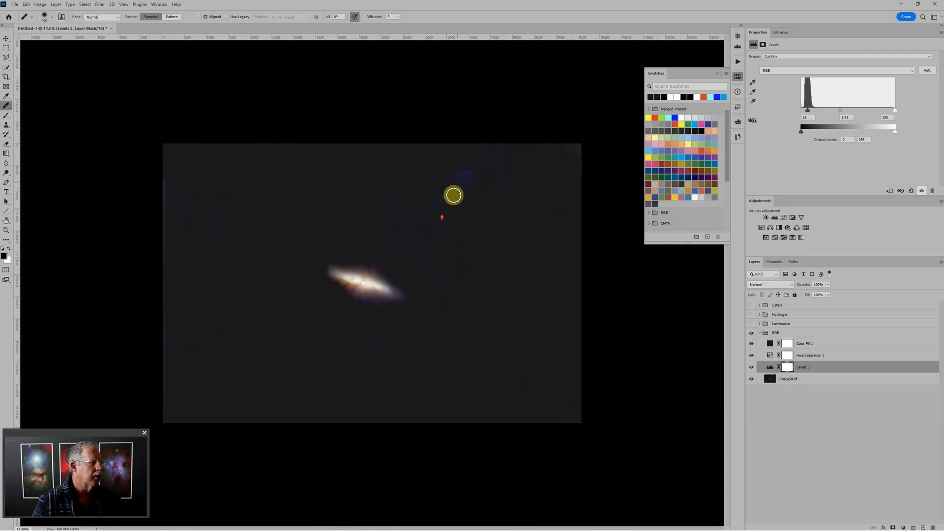
Add an empty layer above Hue/Saturation and heal the blue patch in the sky above the galaxy's right side with a much larger Healing Brush
click(836, 355)
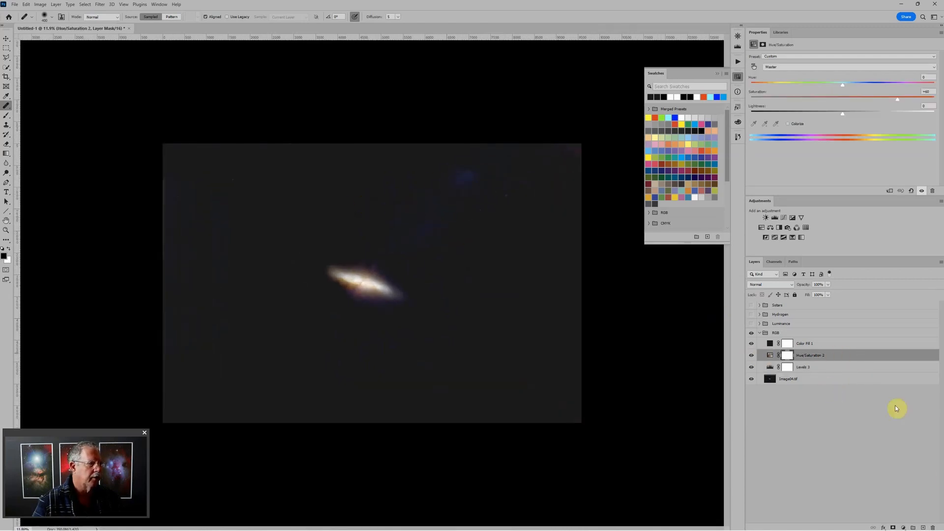
click(923, 528)
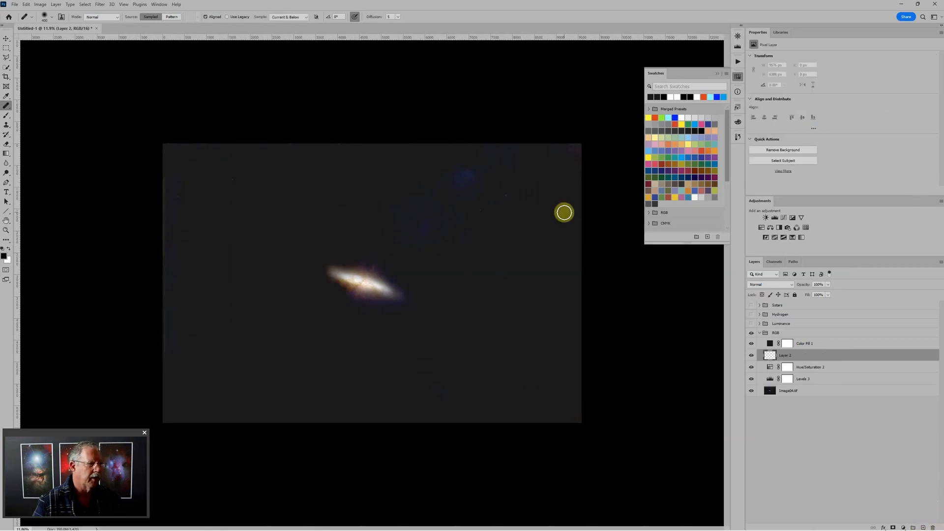
key(bracketright)
key(bracketright)
key(bracketright)
key(bracketright)
key(bracketright)
key(bracketright)
key(bracketright)
key(bracketright)
key(bracketright)
key(bracketright)
key(bracketright)
key(bracketright)
key(bracketright)
key(bracketright)
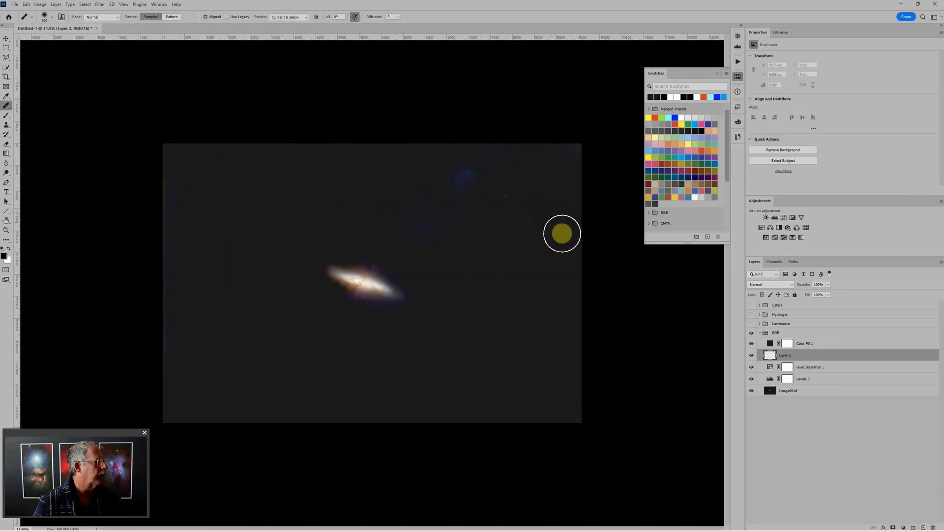
drag(450, 174, 490, 182)
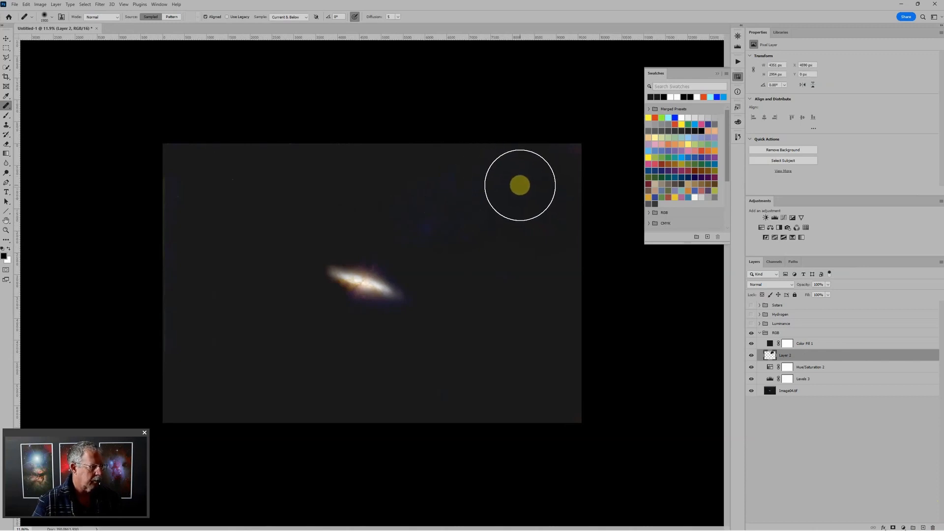
Paint over the remaining color blotches in the sky around the galaxy with a large black Brush at 50% opacity
key(b)
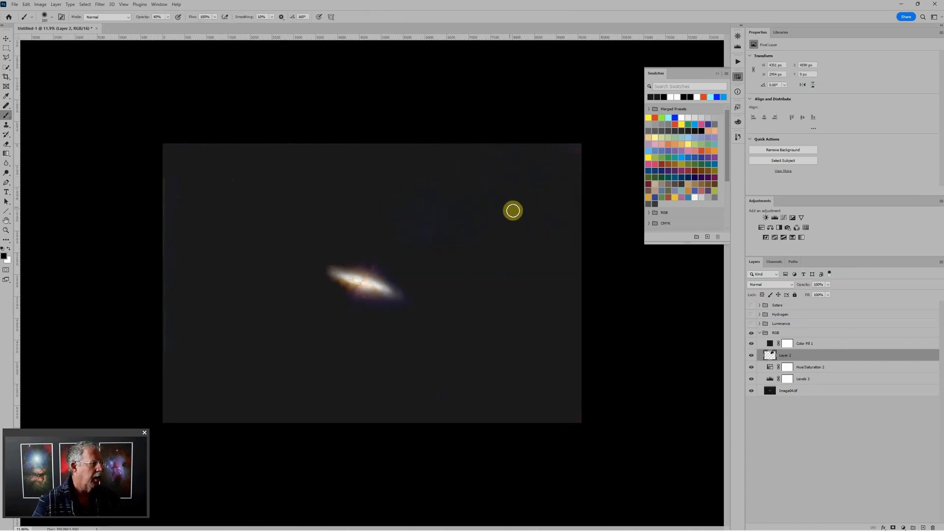
key(bracketright)
key(bracketright)
key(bracketright)
key(bracketright)
key(bracketright)
key(bracketright)
key(bracketright)
key(bracketright)
key(bracketright)
key(bracketright)
key(bracketright)
key(bracketright)
key(bracketright)
key(bracketright)
key(bracketright)
key(bracketright)
key(bracketright)
key(5)
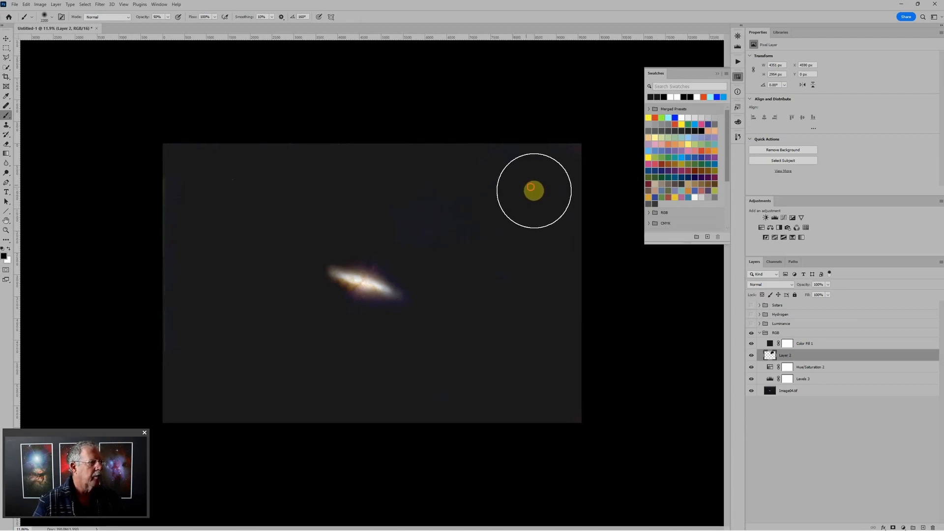
mouse_move(534, 191)
mouse_down()
mouse_move(447, 185)
mouse_move(456, 161)
mouse_move(430, 207)
mouse_move(442, 243)
mouse_up()
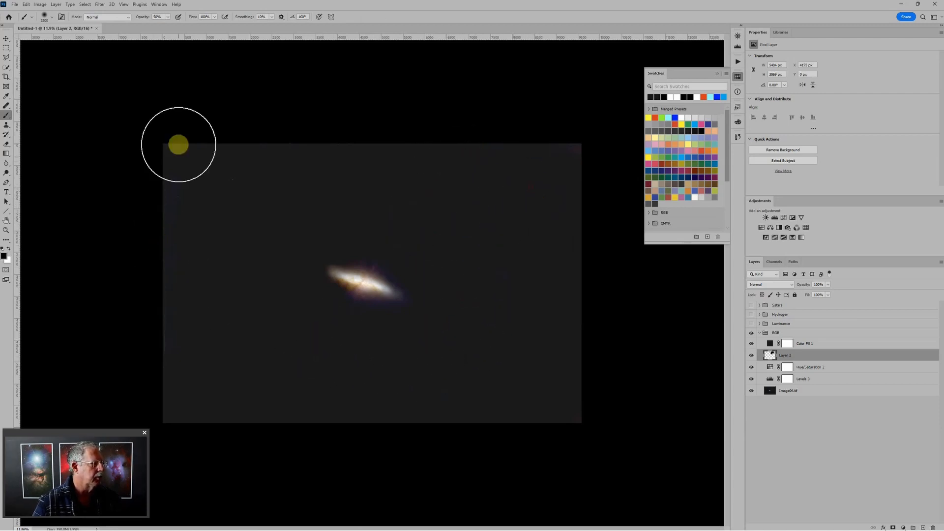
mouse_move(179, 144)
mouse_down()
mouse_move(384, 421)
mouse_move(445, 263)
mouse_move(416, 244)
mouse_up()
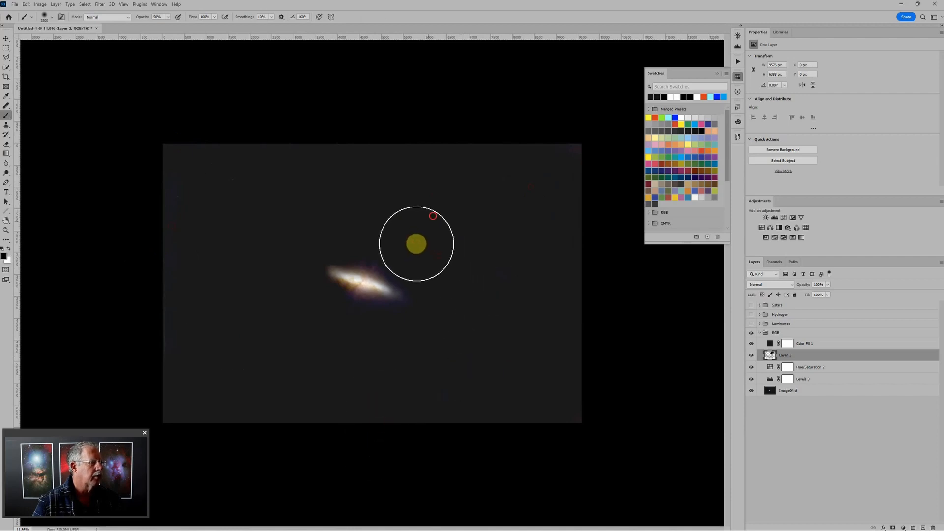
Turn on the Luminance group's visibility to blend it over the RGB galaxy image
scroll(442, 389, up, 2)
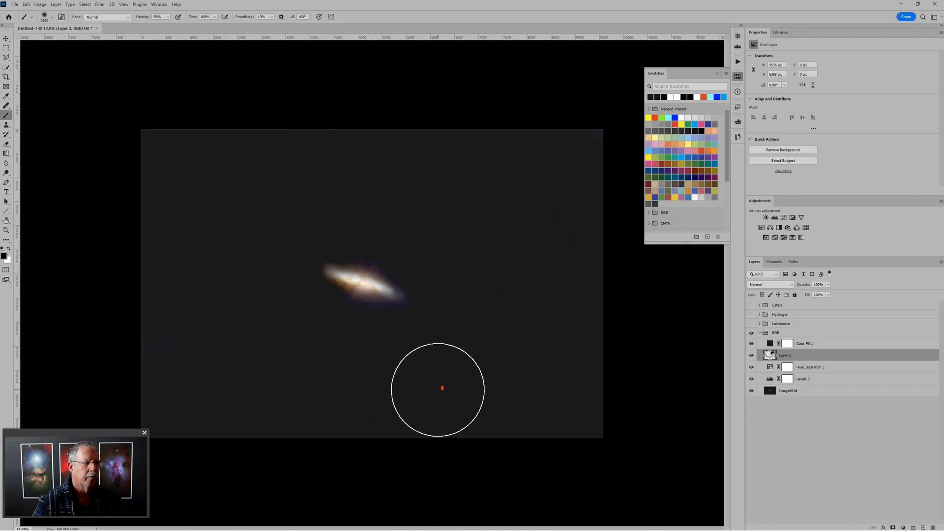
scroll(442, 388, up, 3)
scroll(473, 444, down, 4)
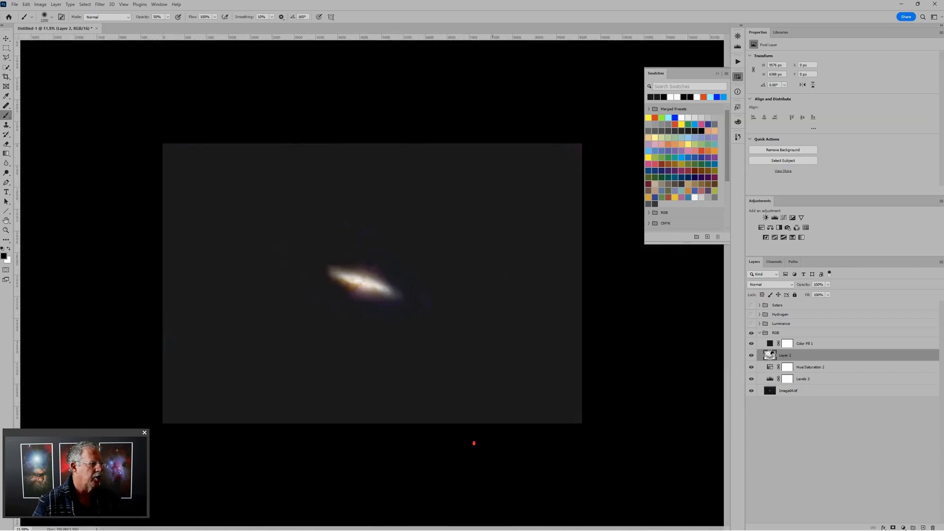
scroll(474, 443, down, 1)
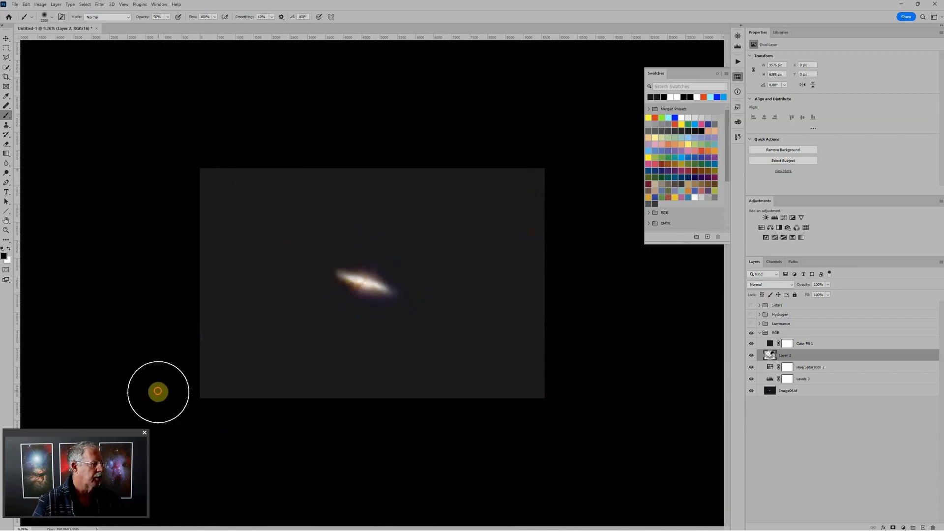
click(752, 324)
scroll(614, 256, up, 3)
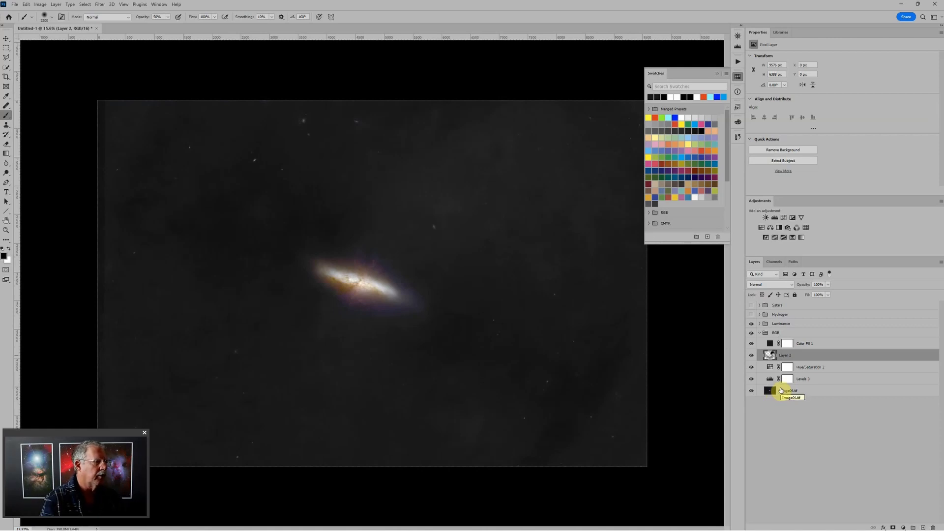
scroll(487, 186, up, 2)
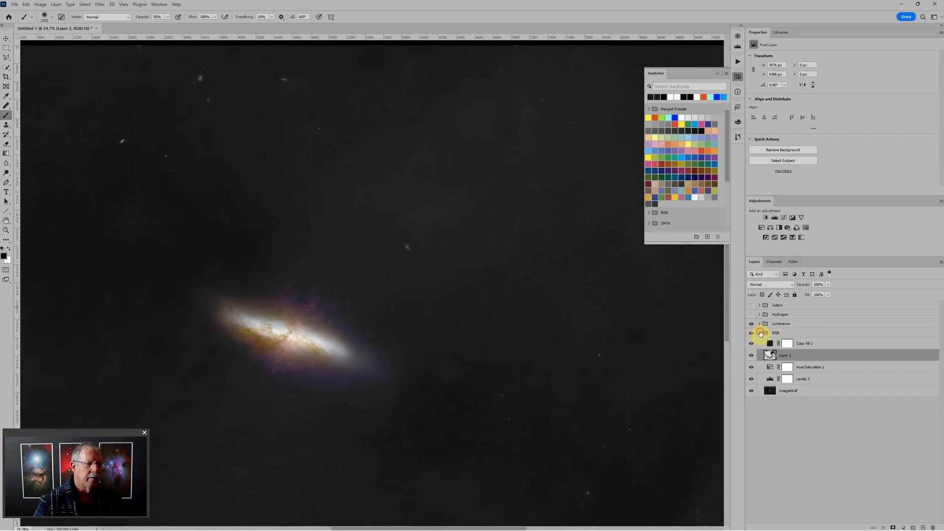
Collapse the RGB group and set the black input of Levels 1 in the Luminance group to 28
click(760, 333)
click(759, 324)
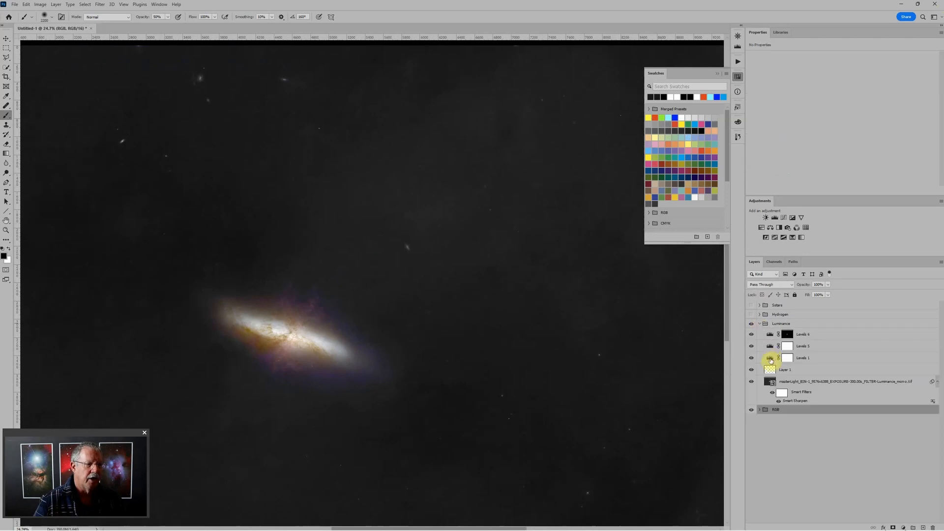
click(771, 360)
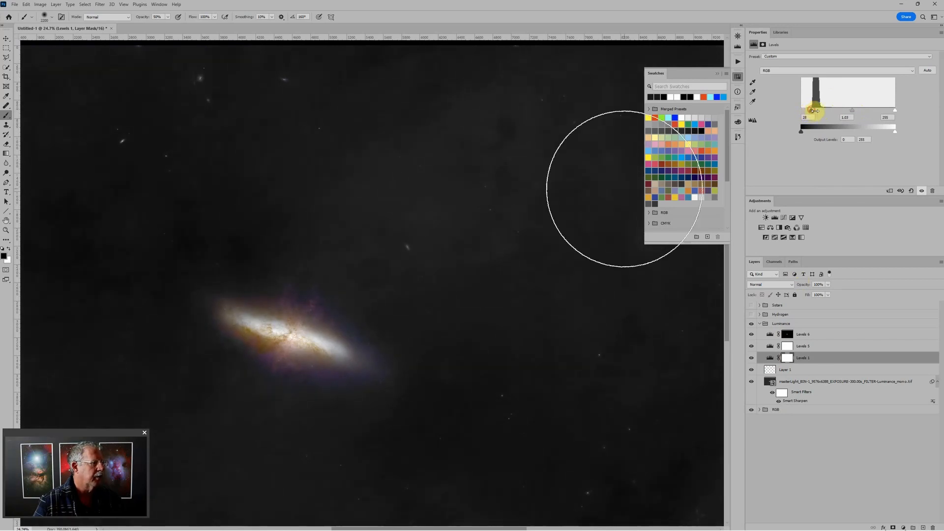
Preview the full image with the stars group shown, and hide that group again
scroll(583, 209, down, 3)
scroll(573, 199, down, 2)
scroll(459, 168, up, 2)
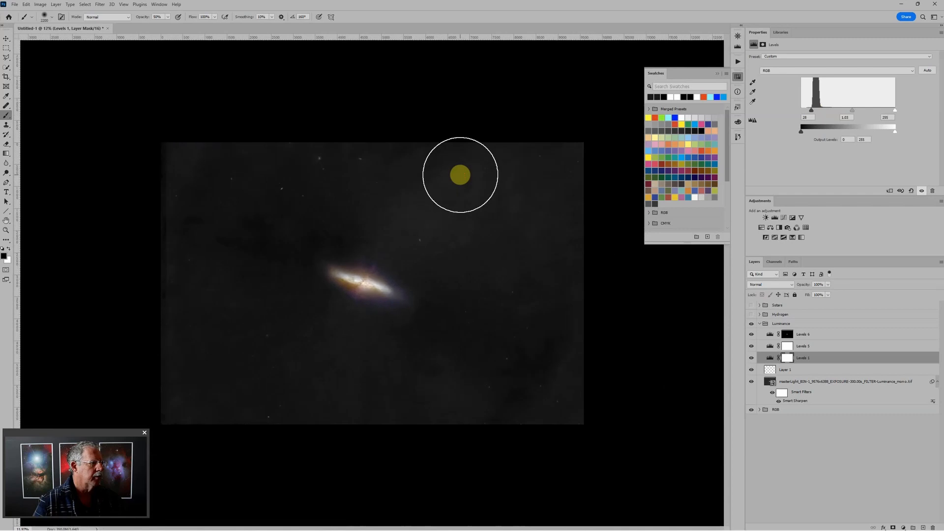
click(753, 305)
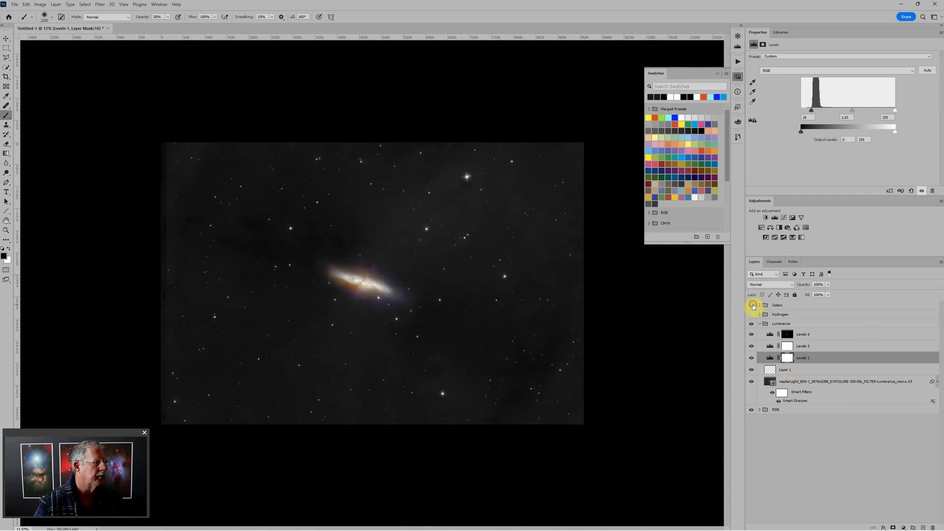
click(754, 305)
Turn on the Hydrogen group's visibility
scroll(400, 216, up, 2)
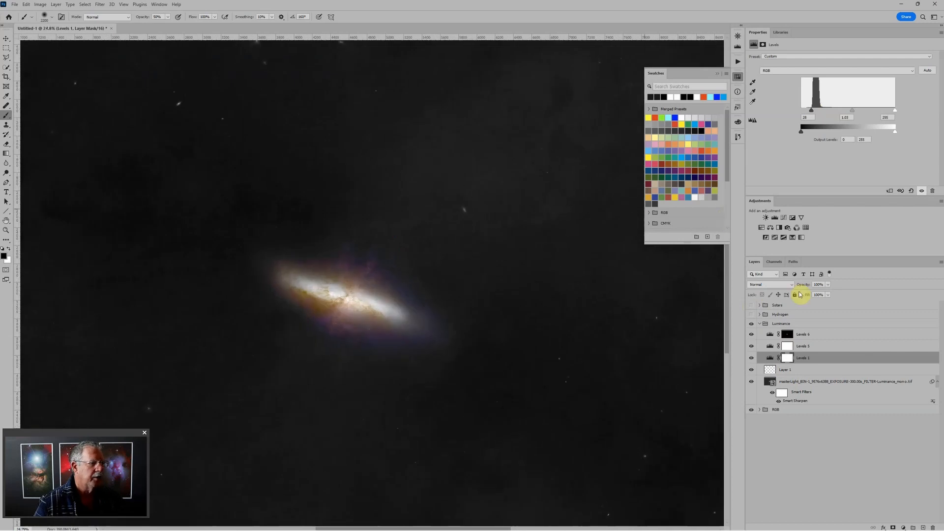
click(752, 314)
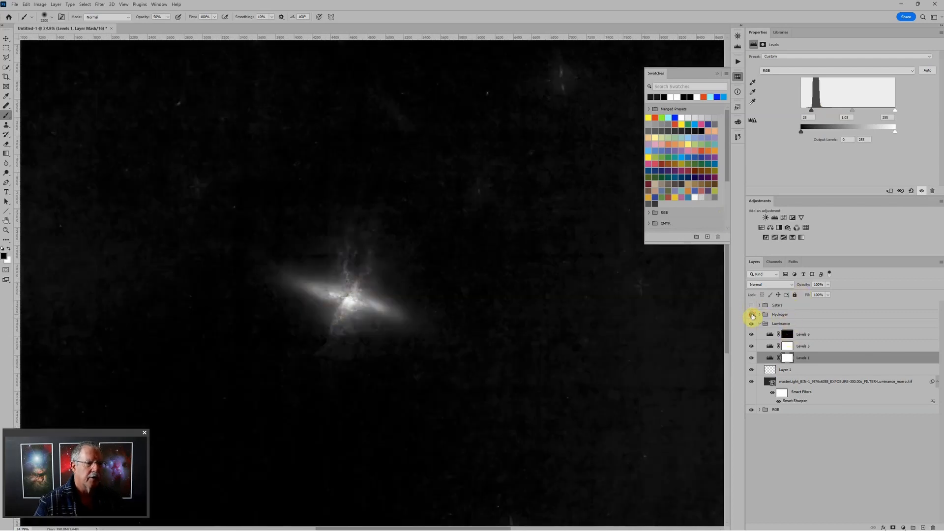
scroll(544, 245, down, 2)
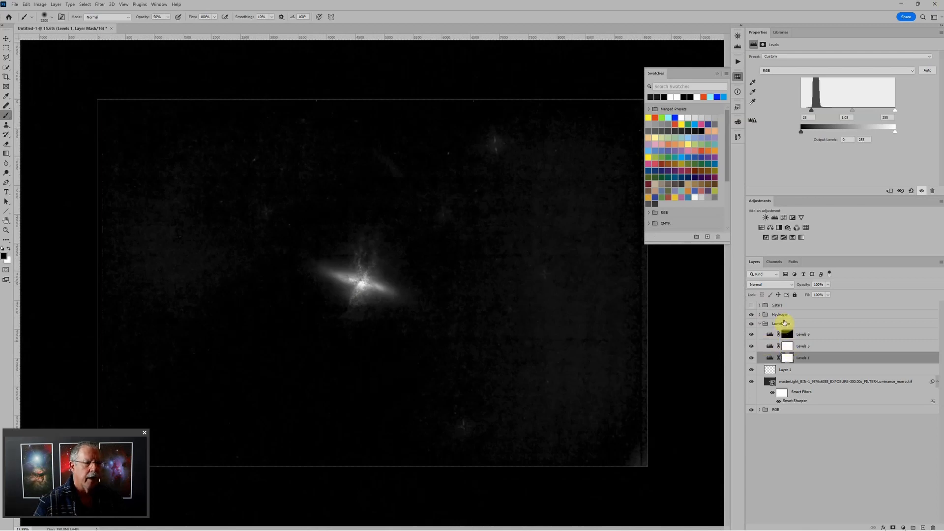
Restrict the Hydrogen group to the red channel in its blending options and set its blend mode to Lighten
click(790, 318)
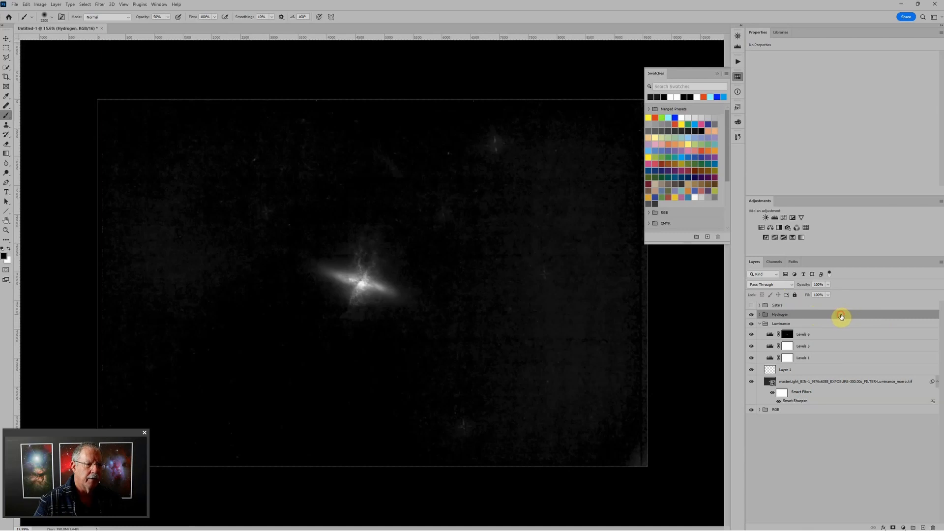
double_click(841, 317)
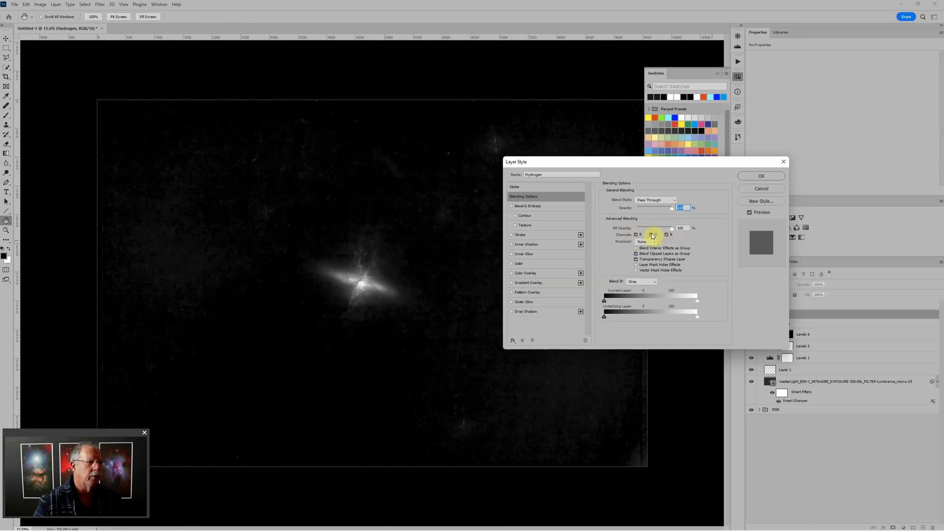
click(651, 235)
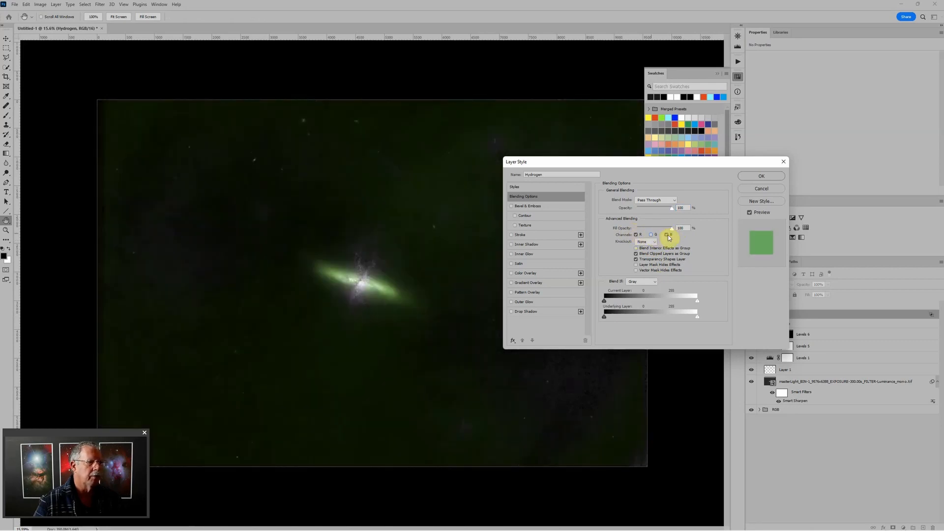
click(667, 235)
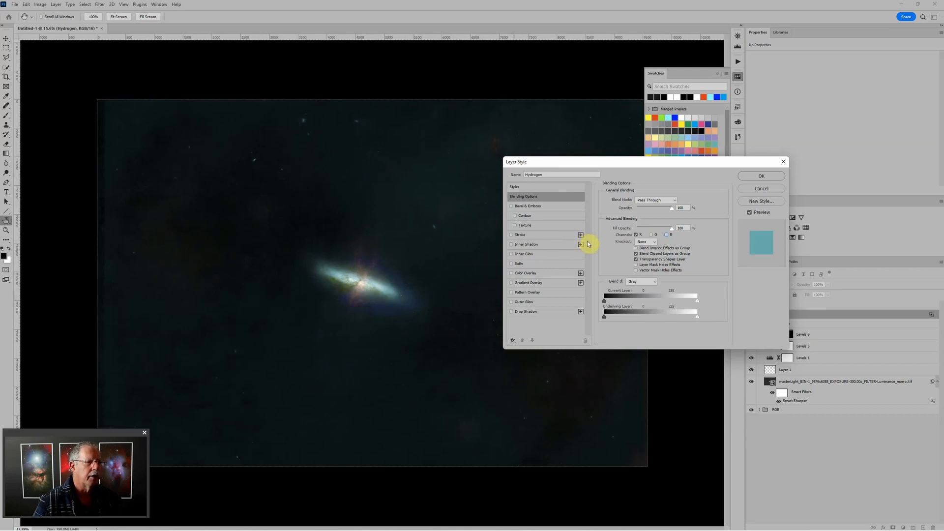
click(675, 201)
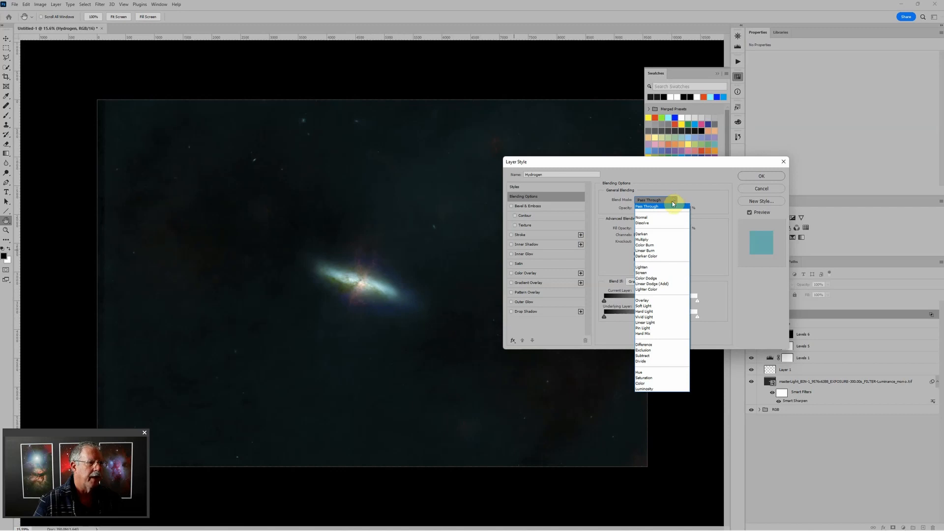
click(649, 269)
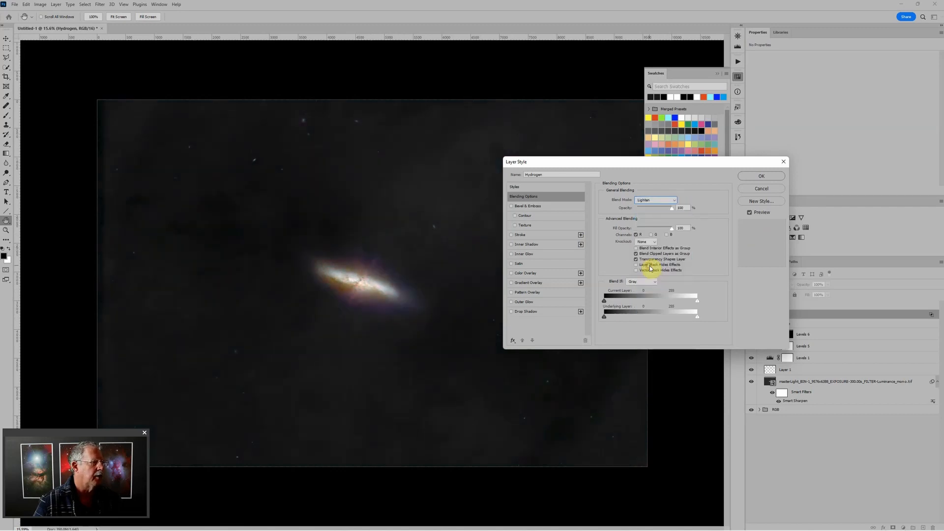
click(750, 177)
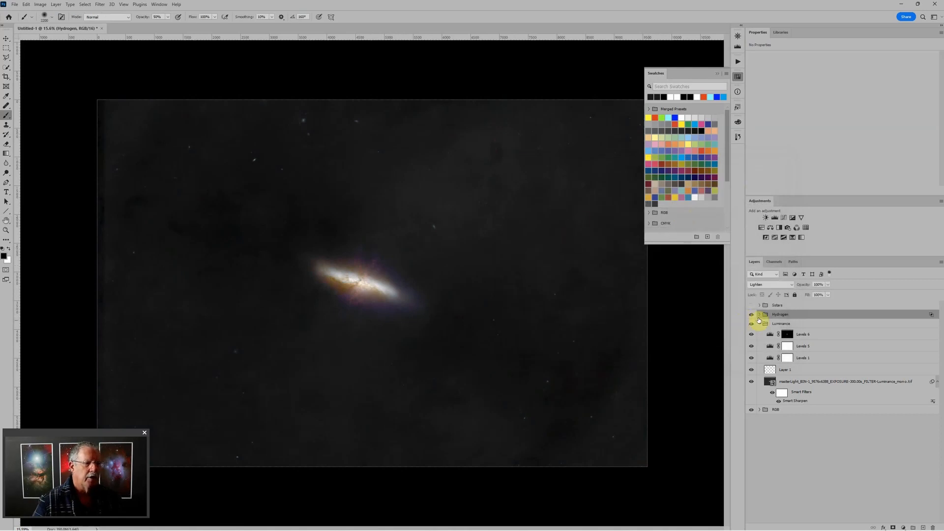
Change the Hydrogen group's blend mode to Screen
click(774, 285)
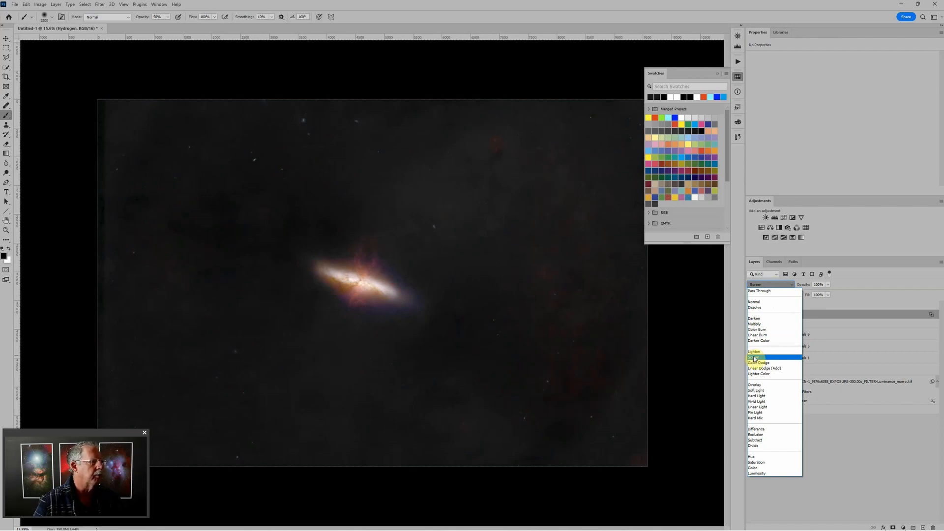
click(755, 357)
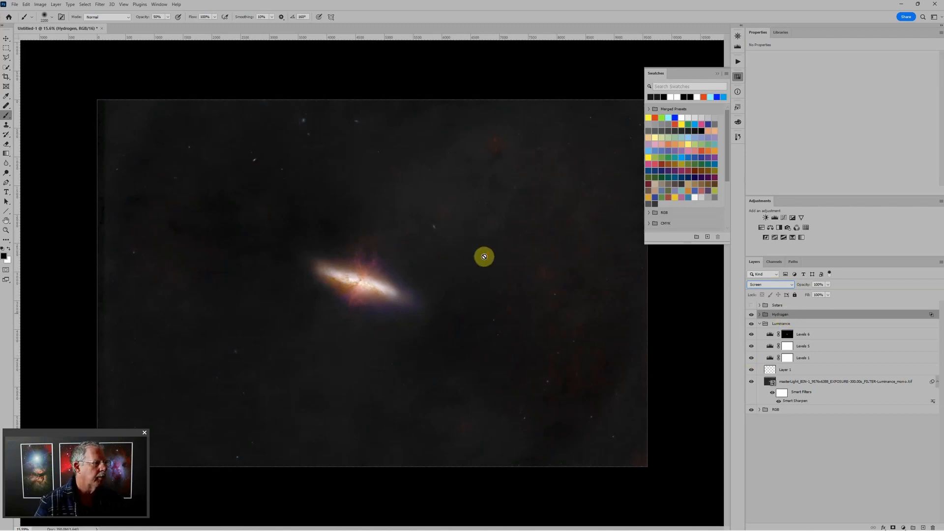
scroll(520, 273, up, 2)
Add a layer mask to the Hydrogen group and invert it to black
scroll(564, 374, down, 2)
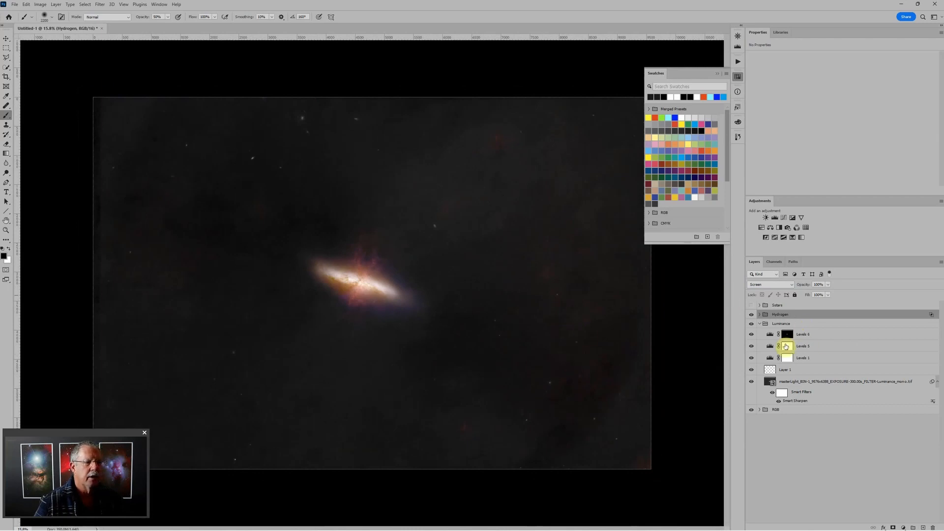
click(893, 527)
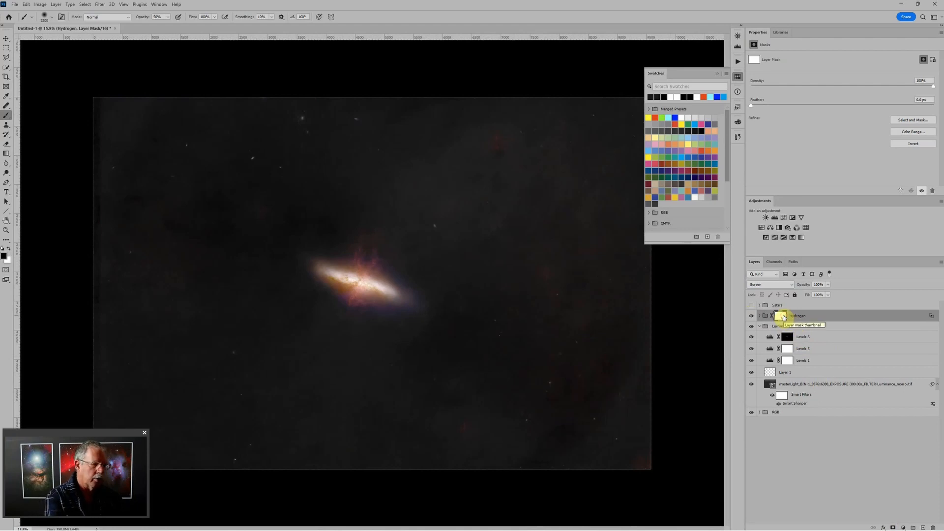
key(ctrl+i)
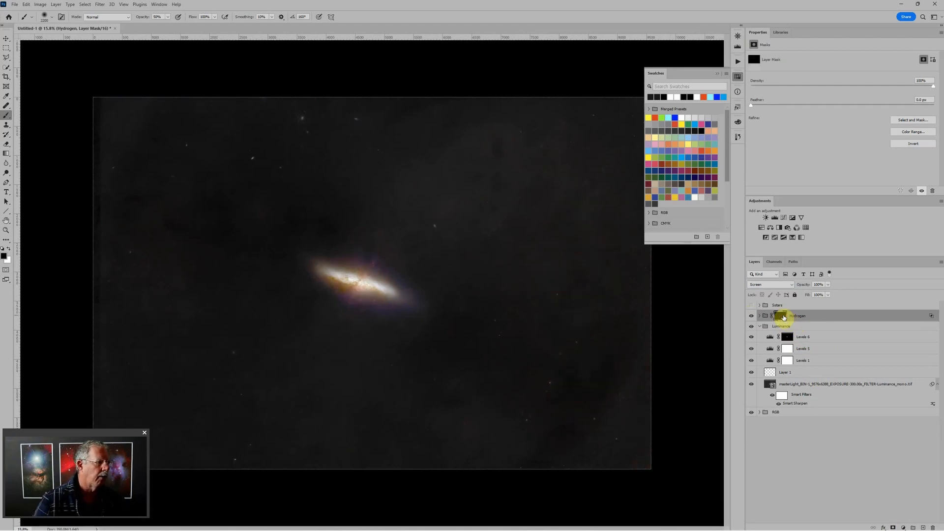
Paint white at 100% opacity on the Hydrogen mask over the galaxy's red jets above and below the disc, using a smaller brush
scroll(376, 290, up, 1)
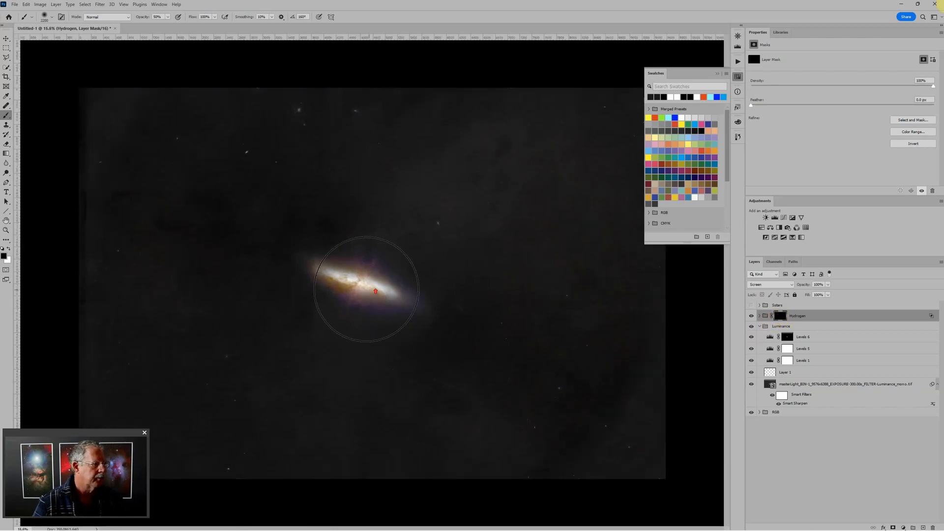
scroll(376, 291, up, 3)
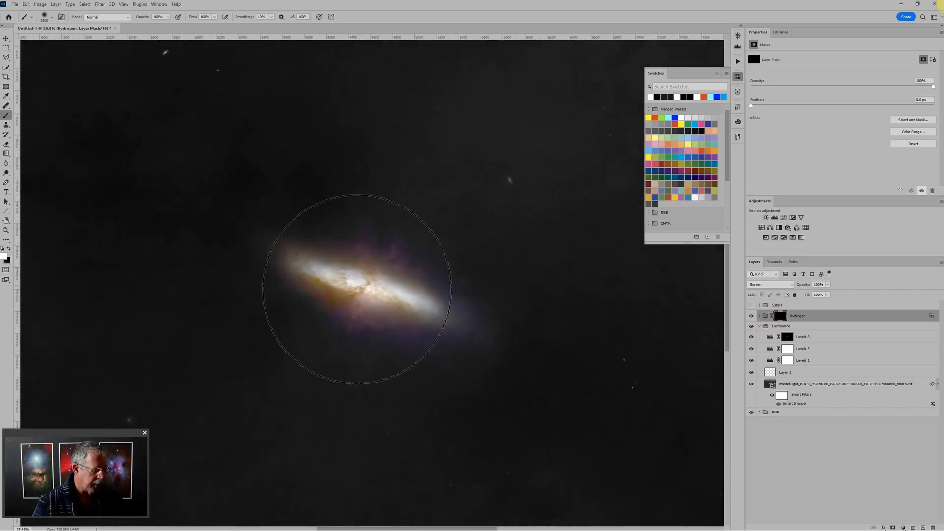
key(bracketleft)
key(bracketleft)
key(bracketleft)
key(bracketleft)
key(bracketleft)
key(bracketleft)
key(bracketleft)
key(bracketleft)
key(bracketleft)
key(bracketleft)
key(bracketleft)
key(bracketleft)
key(bracketleft)
key(bracketleft)
key(bracketleft)
key(bracketleft)
key(bracketleft)
key(bracketleft)
key(bracketleft)
key(bracketleft)
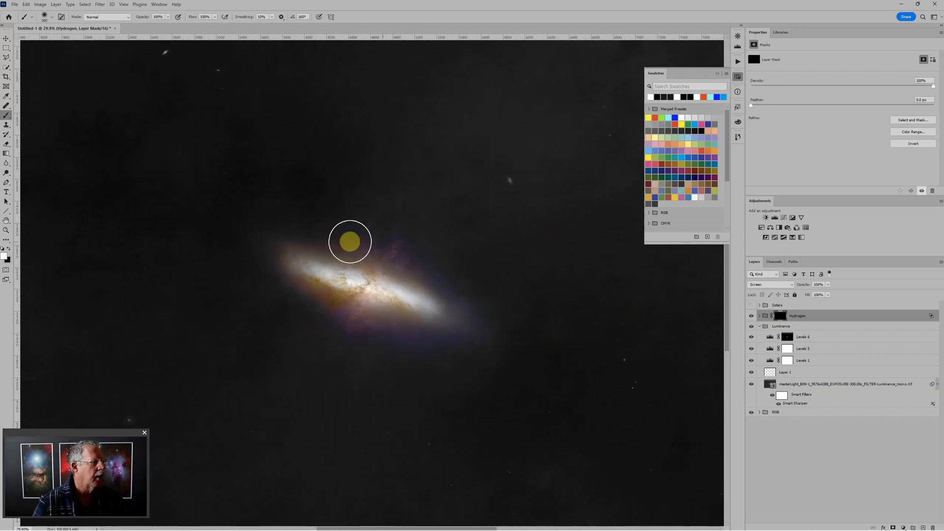
key(bracketright)
key(bracketright)
key(bracketright)
key(bracketright)
key(bracketright)
click(386, 228)
key(bracketright)
mouse_move(384, 230)
mouse_down()
mouse_move(392, 215)
mouse_move(342, 320)
mouse_move(347, 339)
mouse_up()
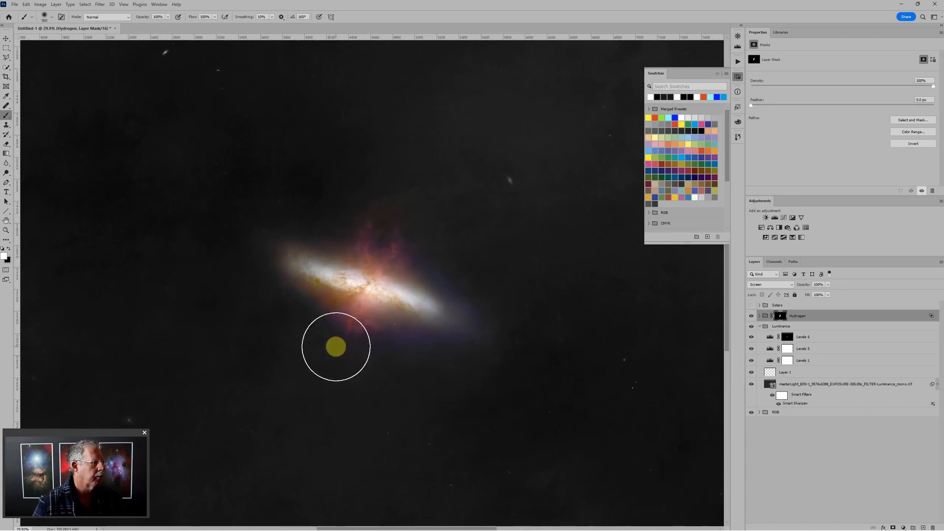
click(397, 223)
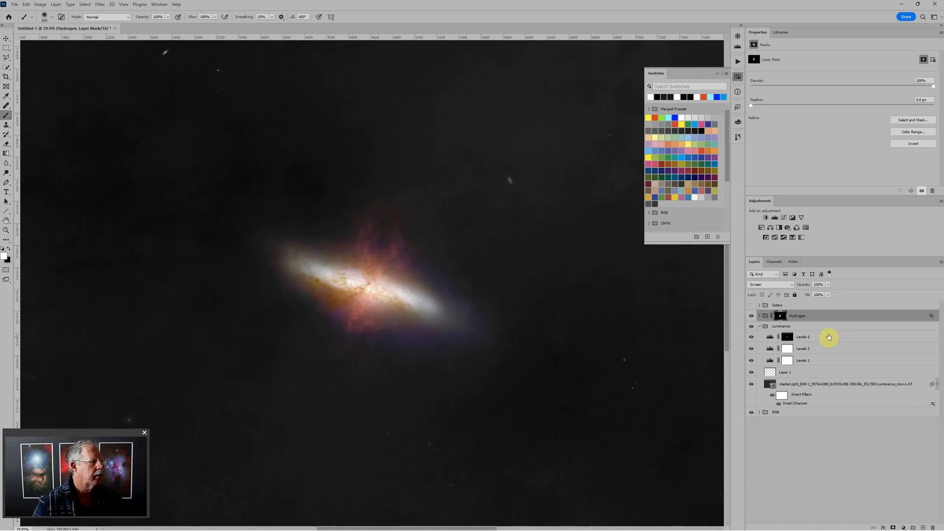
Set the Hydrogen group's Levels 2 adjustment to a midtone of 1.91 and a white input of 127
click(759, 318)
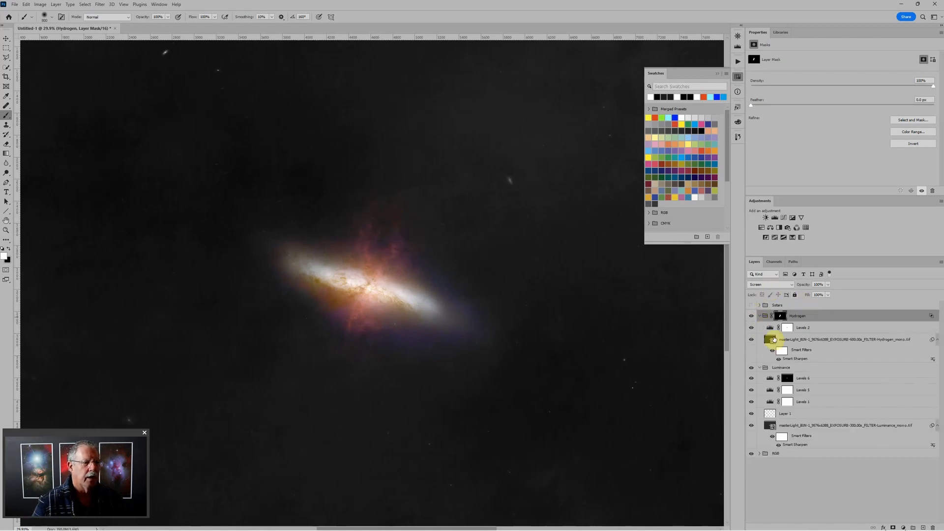
click(771, 328)
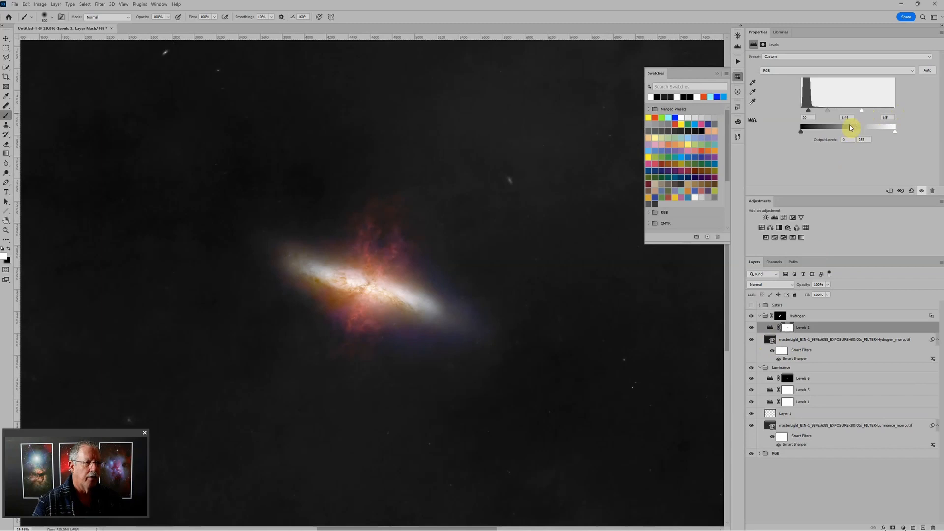
drag(861, 111, 860, 113)
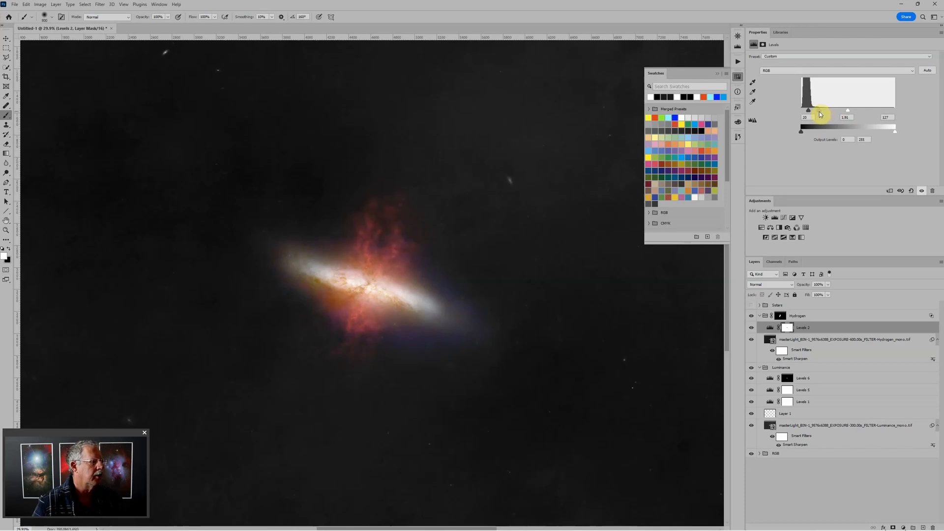
Compare the galaxy with and without the Hydrogen group by toggling its visibility, and examine the red jets at different magnifications
click(751, 317)
click(751, 318)
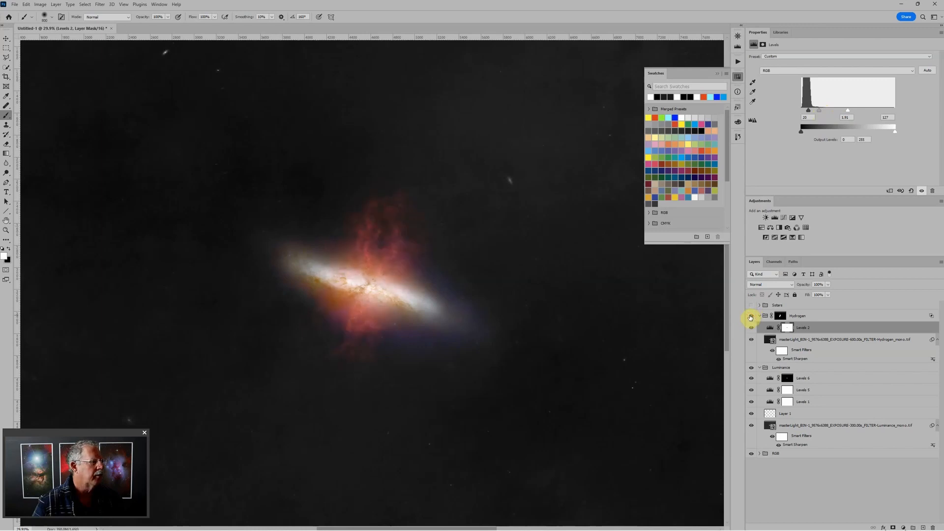
click(750, 317)
click(751, 317)
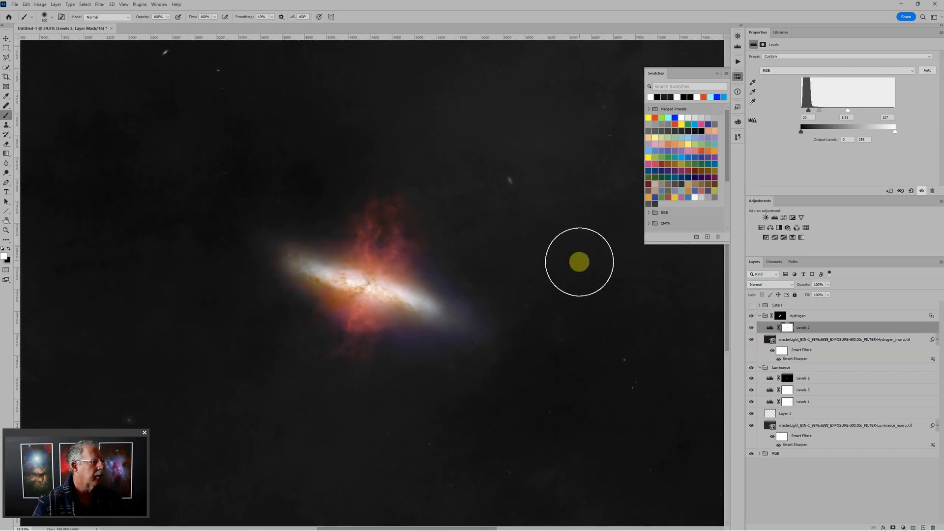
scroll(579, 261, down, 2)
scroll(580, 251, down, 1)
scroll(390, 301, up, 2)
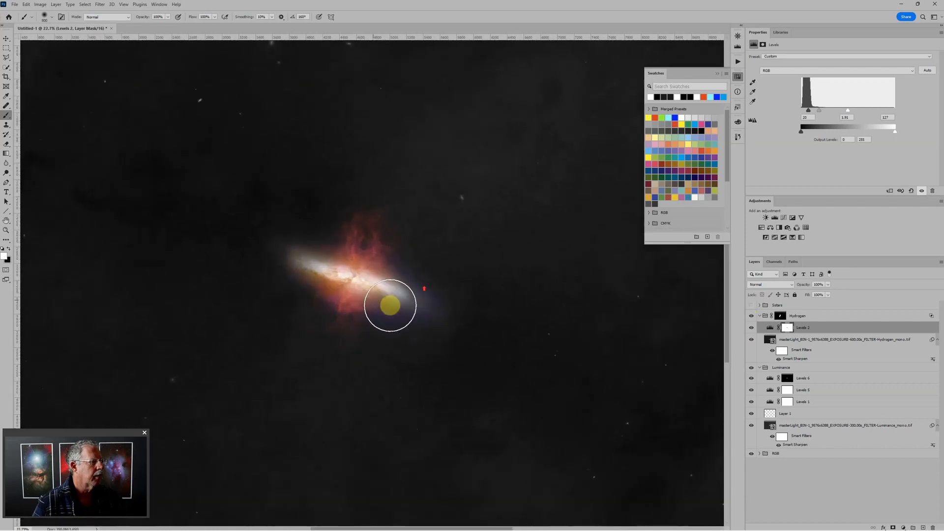
Paint black at 30% opacity with a smaller brush on Layer 2 of the RGB group, around the galaxy's faint bluish halo
scroll(460, 252, up, 2)
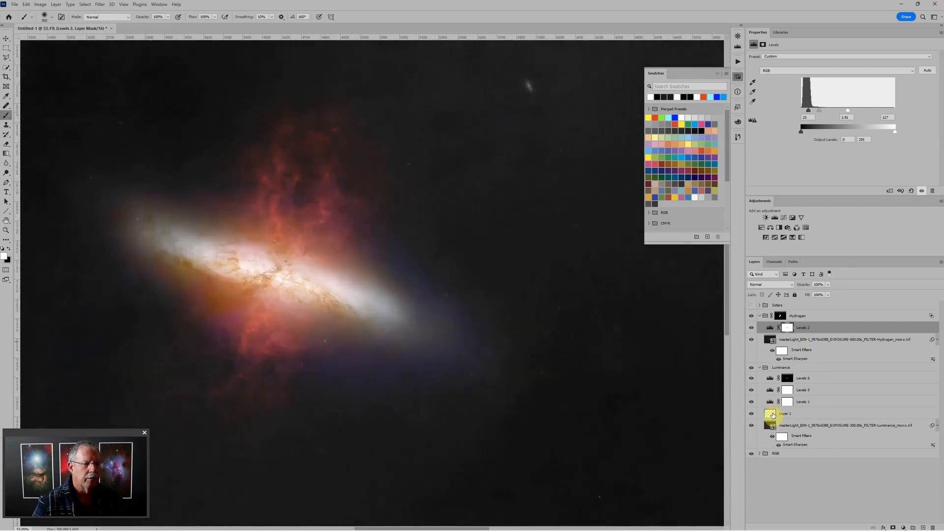
click(759, 454)
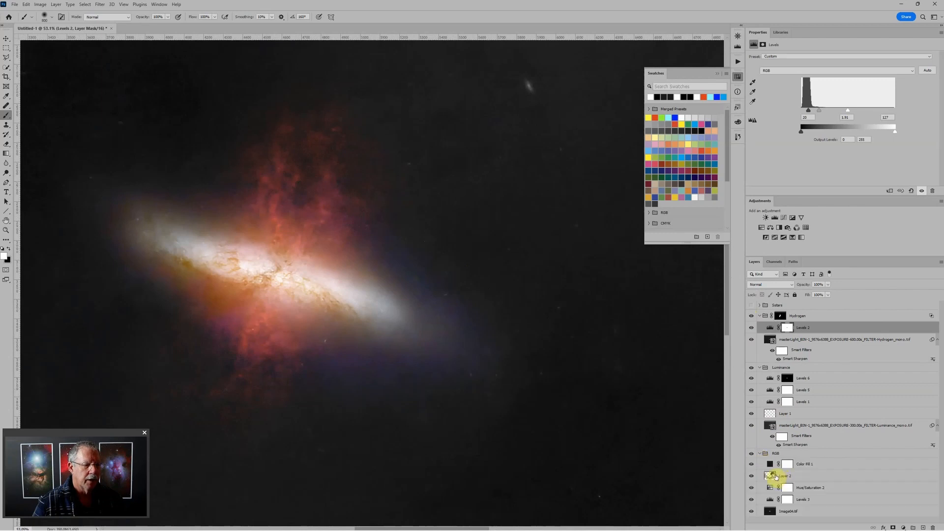
click(771, 476)
key(bracketleft)
key(bracketleft)
key(bracketleft)
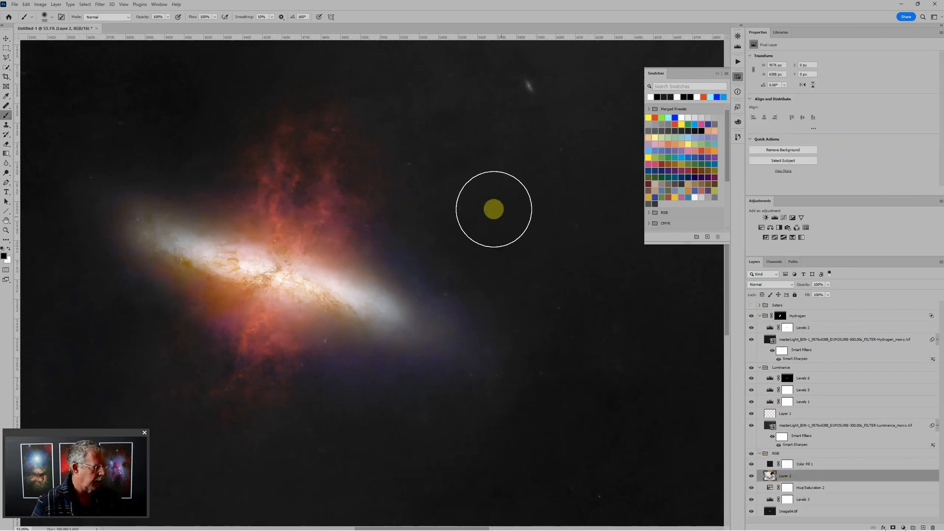
key(bracketleft)
key(bracketleft)
key(bracketleft)
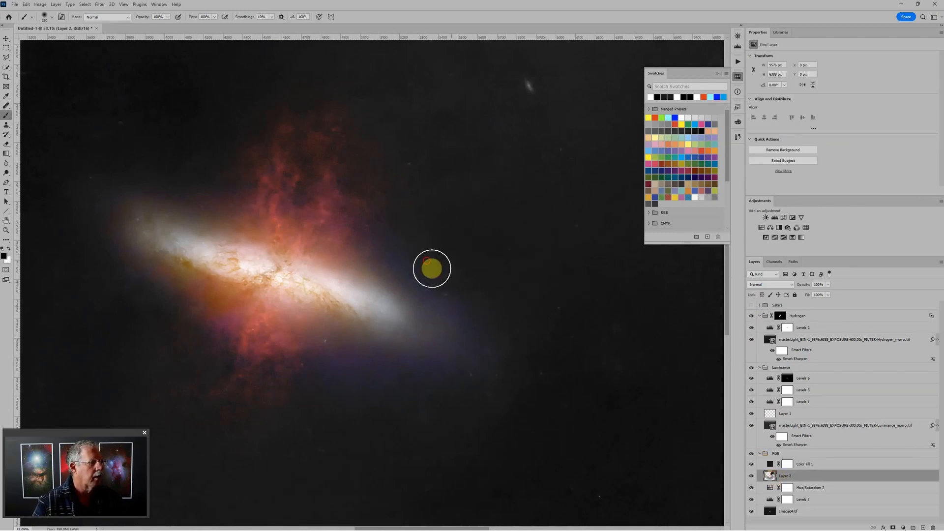
key(3)
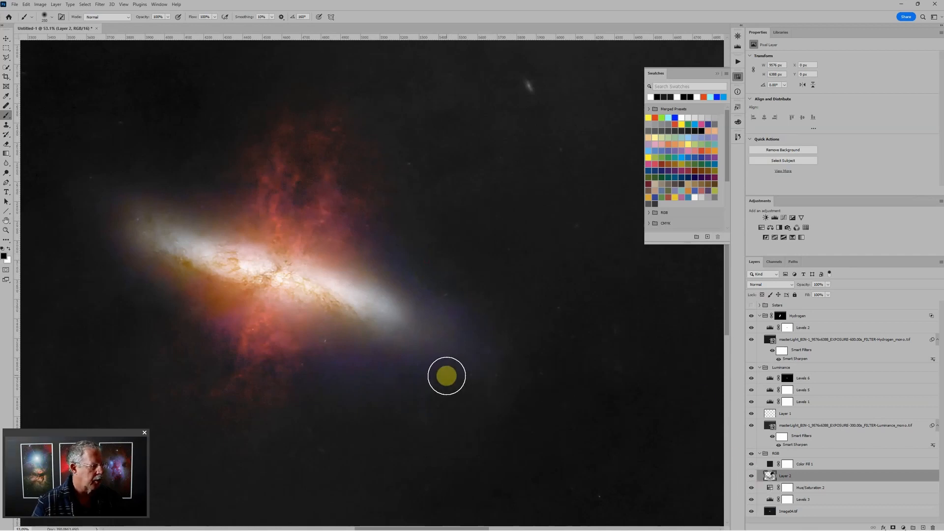
mouse_move(389, 382)
mouse_down()
mouse_move(328, 384)
mouse_move(397, 383)
mouse_move(356, 378)
mouse_up()
drag(356, 378, 494, 368)
drag(489, 332, 409, 260)
drag(409, 260, 521, 309)
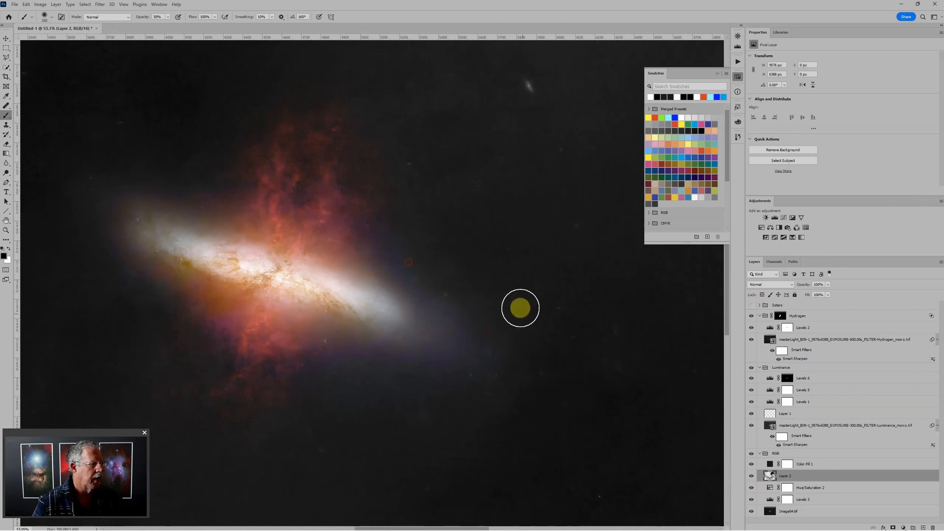
mouse_move(435, 251)
mouse_down()
mouse_move(440, 264)
mouse_move(422, 276)
mouse_move(397, 217)
mouse_up()
mouse_move(410, 271)
mouse_down()
mouse_move(468, 328)
mouse_move(364, 365)
mouse_move(521, 392)
mouse_move(505, 329)
mouse_move(428, 272)
mouse_move(517, 333)
mouse_up()
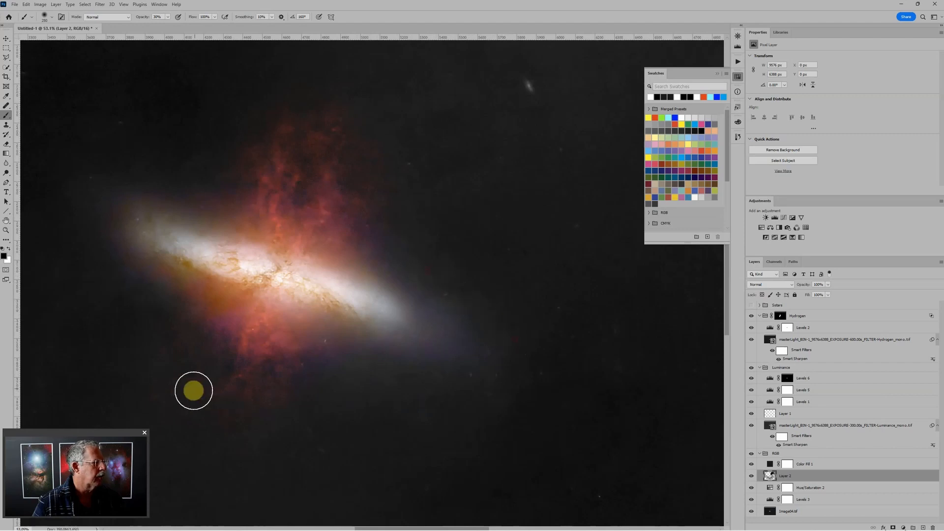
Show the stars group and examine the galaxy and star field at different magnifications
scroll(201, 390, down, 4)
scroll(420, 424, down, 6)
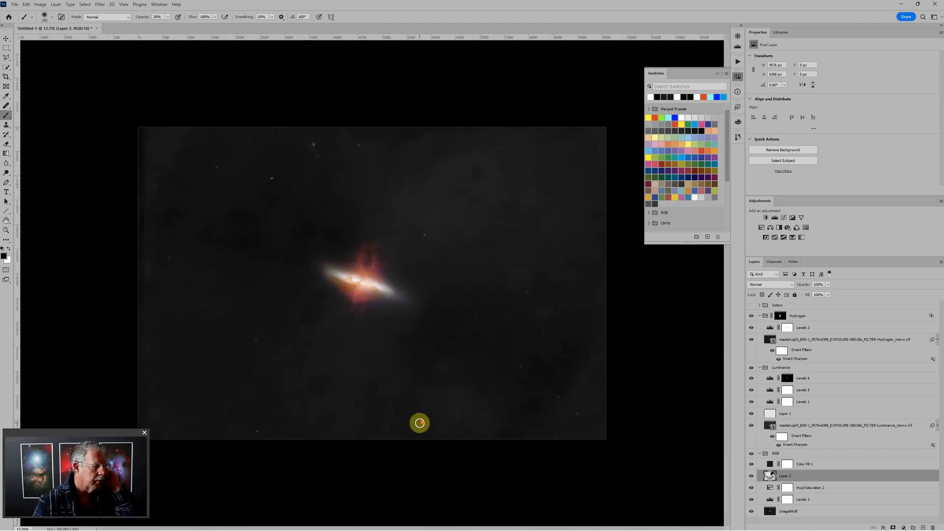
scroll(315, 295, up, 4)
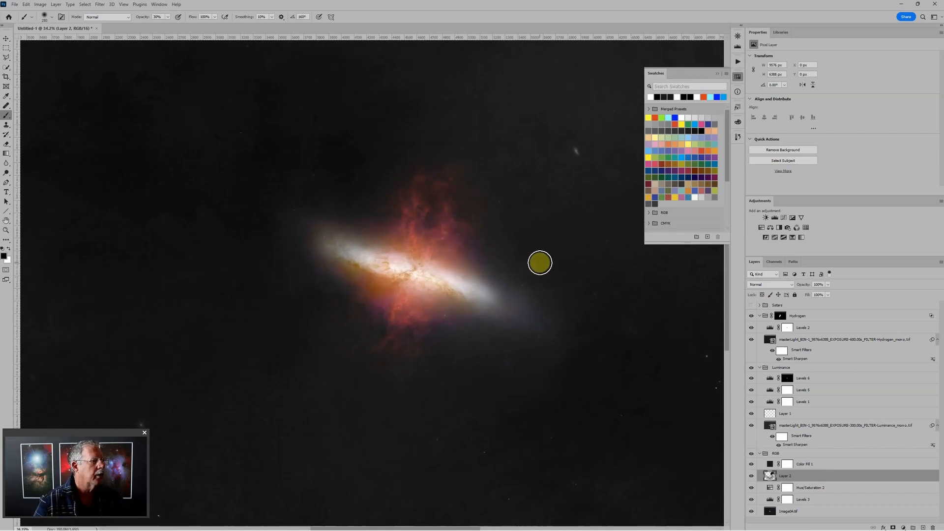
scroll(540, 263, down, 2)
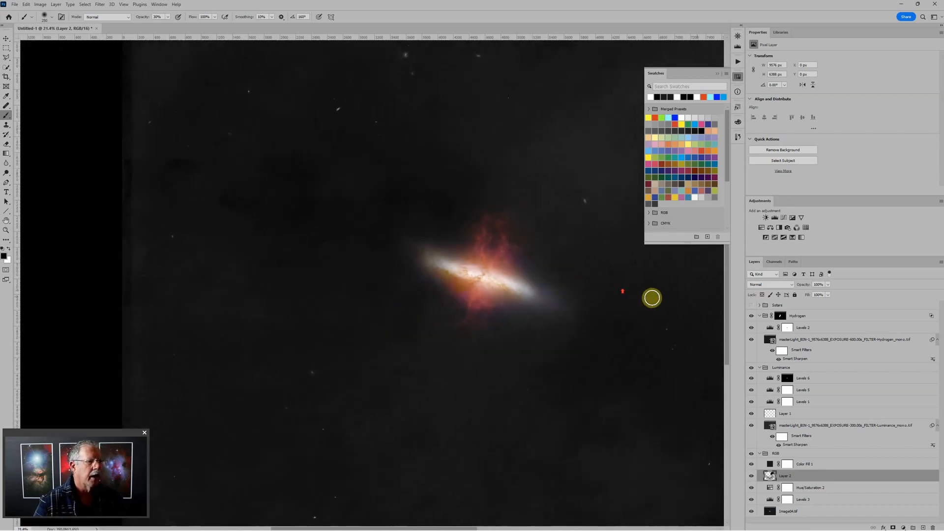
click(752, 306)
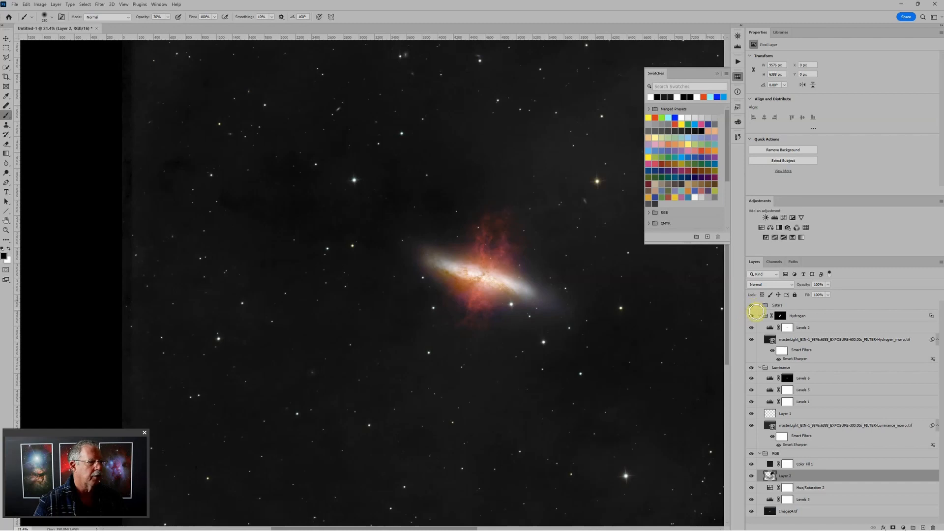
scroll(516, 261, up, 3)
scroll(546, 293, down, 2)
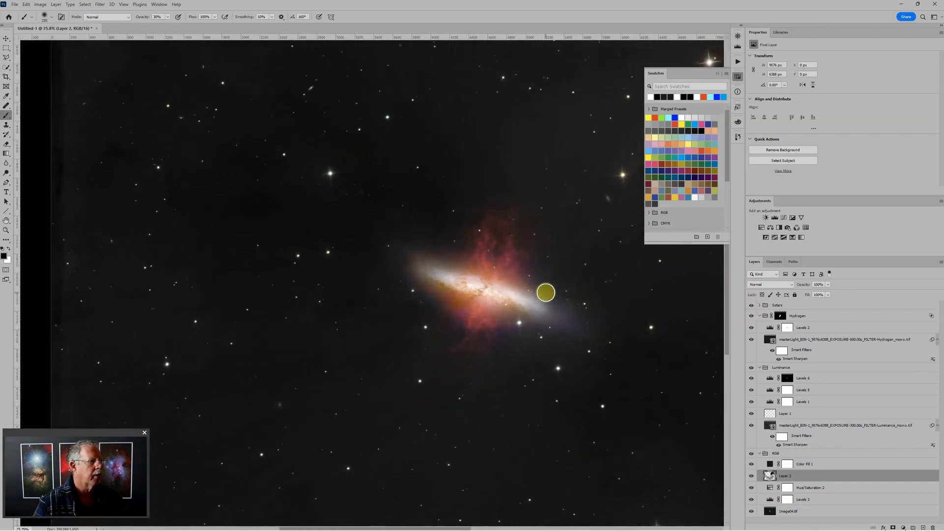
drag(546, 292, 424, 270)
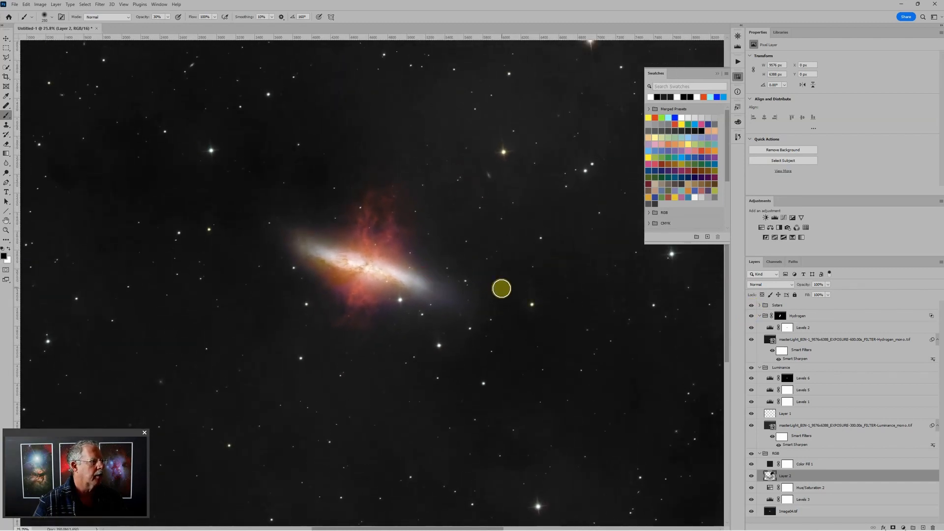
scroll(501, 284, down, 1)
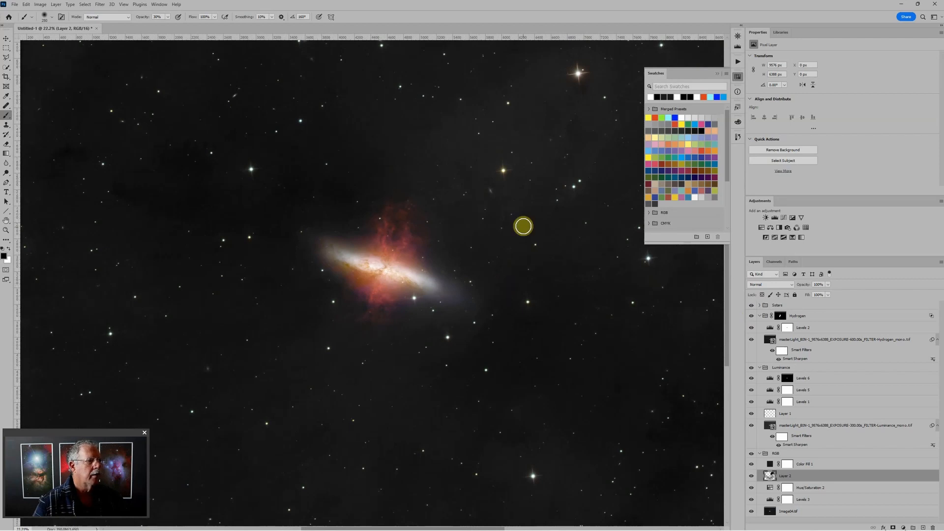
scroll(524, 227, down, 1)
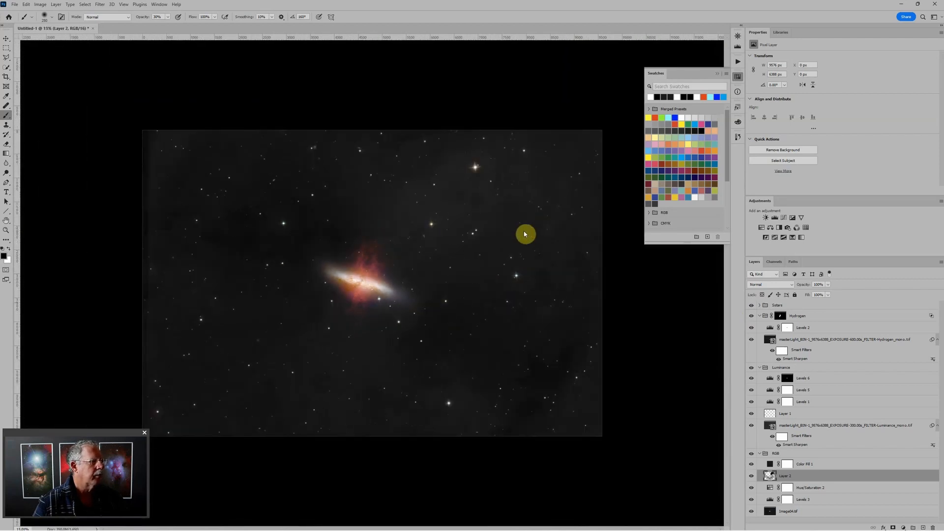
Set the black output level of the Luminance group's Levels 1 to 5 and open the RGB group's Hue/Saturation 2 settings
click(770, 403)
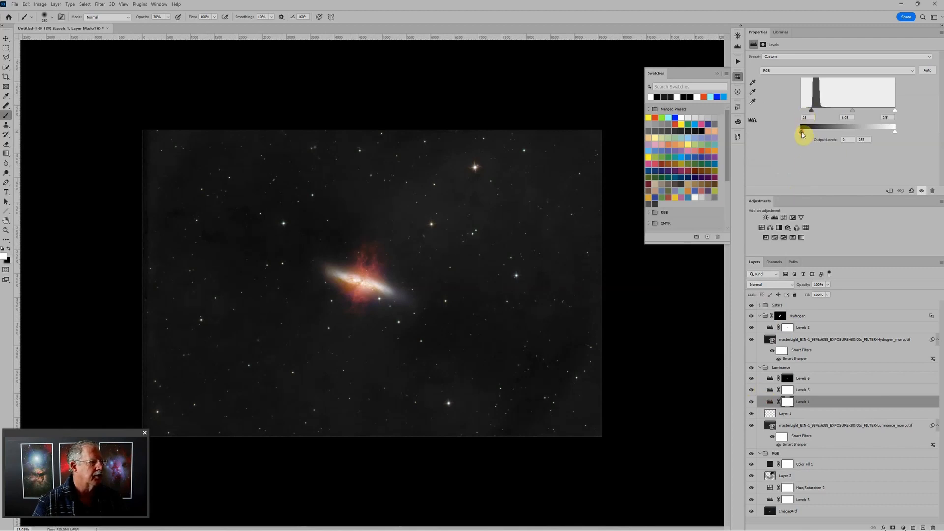
drag(804, 133, 803, 134)
scroll(372, 249, up, 4)
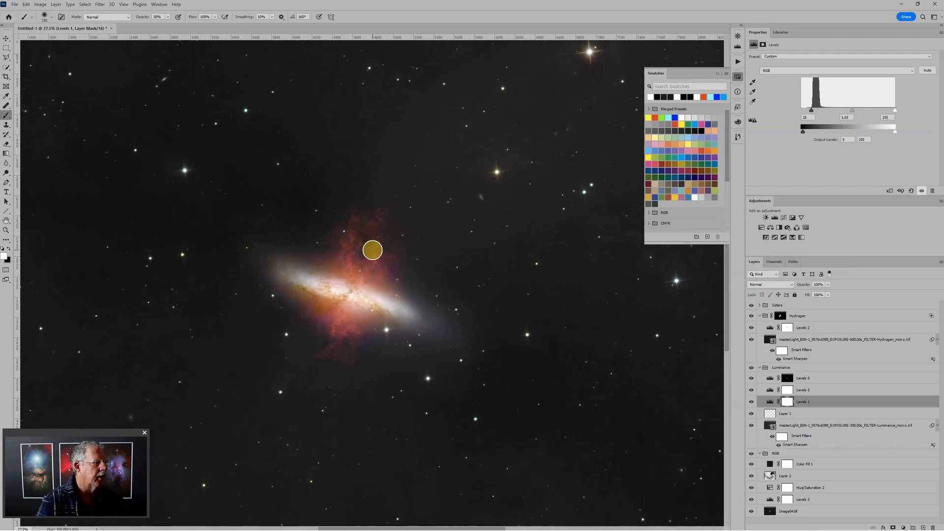
click(770, 489)
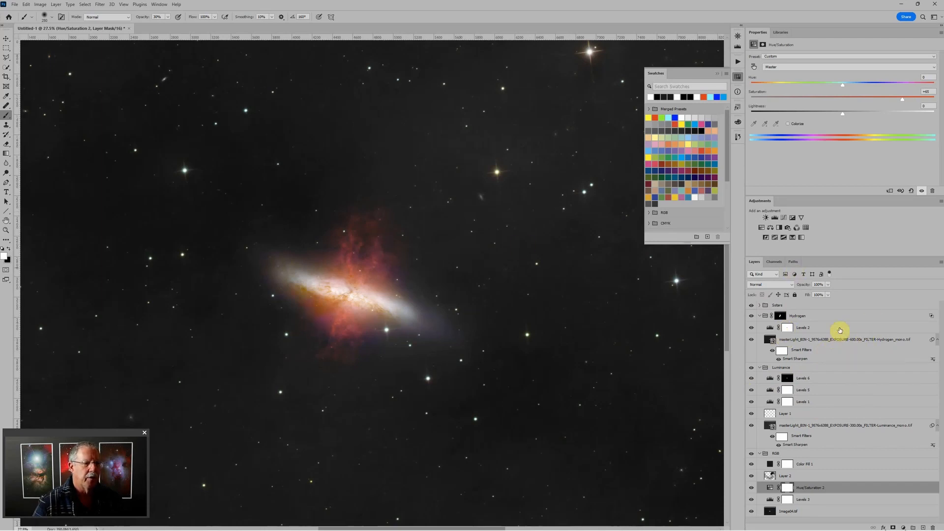
Add a layer above Levels 2 in the Hydrogen group and paint white at 10% opacity over both jets with a larger brush
click(840, 330)
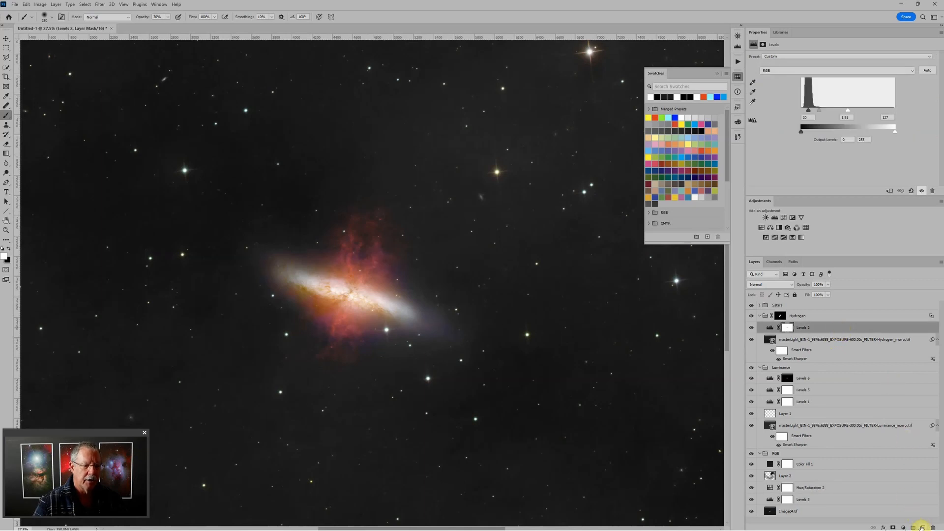
click(922, 528)
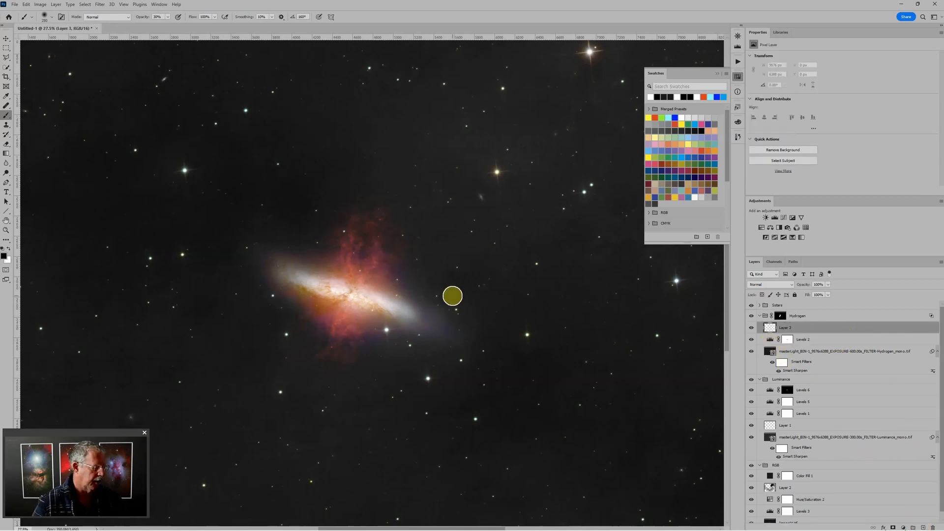
key(1)
key(bracketright)
key(bracketright)
key(bracketright)
key(bracketright)
key(bracketright)
key(bracketright)
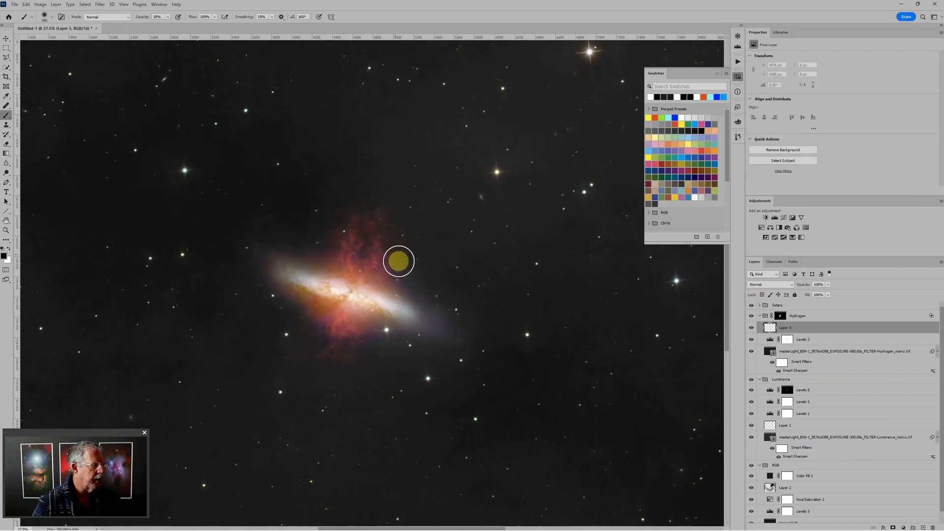
key(bracketright)
key(bracketright)
key(x)
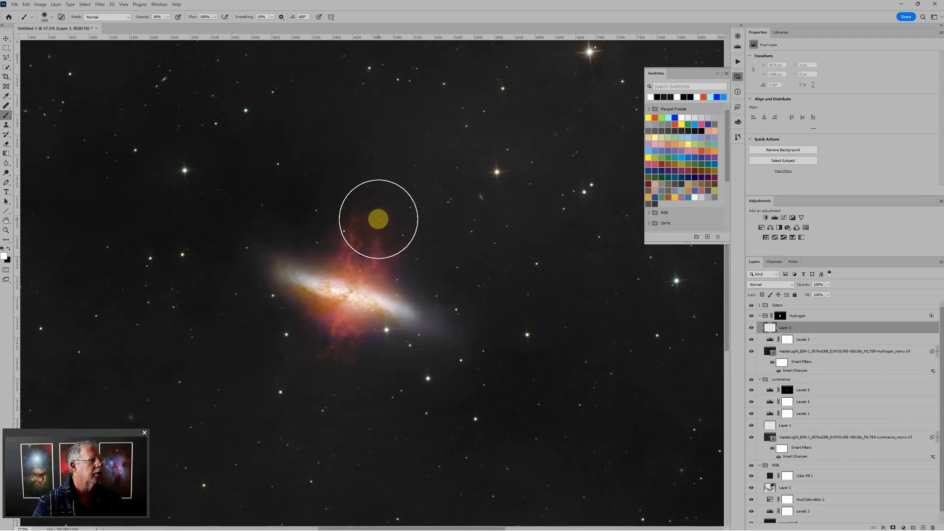
mouse_move(375, 228)
mouse_down()
mouse_move(354, 327)
mouse_move(324, 374)
mouse_move(354, 295)
mouse_up()
mouse_move(325, 364)
mouse_down()
mouse_move(313, 388)
mouse_move(342, 336)
mouse_move(317, 376)
mouse_move(373, 227)
mouse_move(445, 363)
mouse_move(414, 298)
mouse_move(400, 212)
mouse_move(348, 446)
mouse_move(293, 348)
mouse_move(297, 323)
mouse_move(352, 376)
mouse_up()
key(x)
key(x)
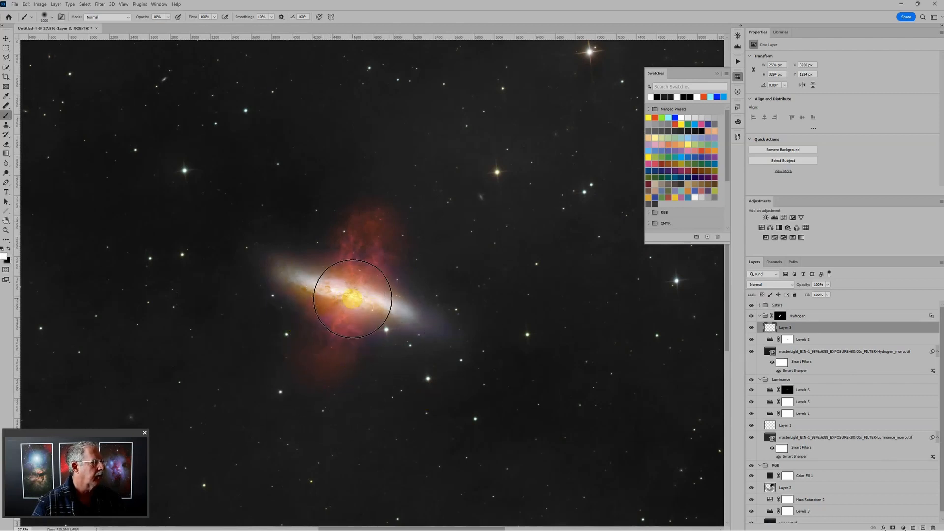
mouse_move(353, 298)
mouse_down()
mouse_move(402, 331)
mouse_move(308, 341)
mouse_move(303, 319)
mouse_up()
Refine the red glow below the galaxy's disc on the new Hydrogen layer by painting mainly black at 10% opacity around its edges
key(x)
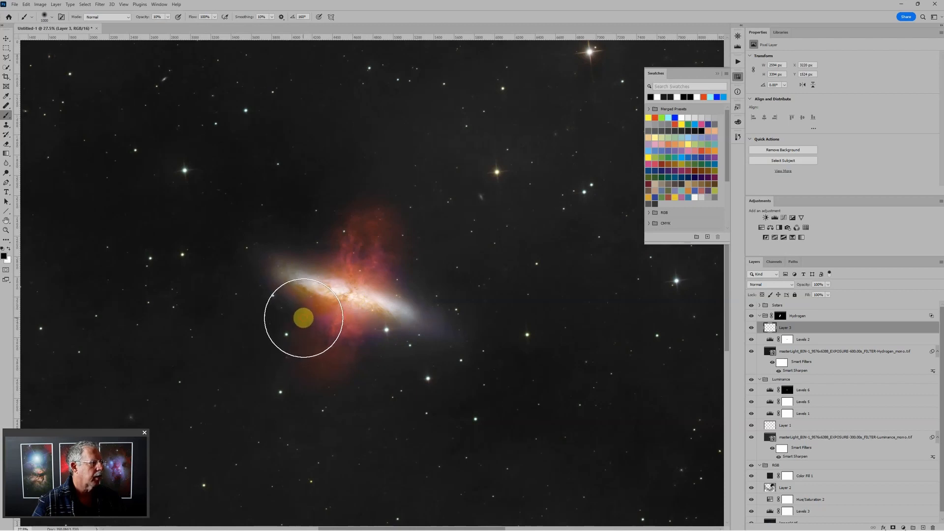
drag(344, 374, 344, 373)
mouse_move(306, 347)
mouse_down()
mouse_move(286, 361)
mouse_move(320, 408)
mouse_move(342, 400)
mouse_move(340, 374)
mouse_move(322, 352)
mouse_move(296, 345)
mouse_move(295, 362)
mouse_move(342, 365)
mouse_move(314, 371)
mouse_move(288, 350)
mouse_move(312, 390)
mouse_up()
scroll(373, 427, down, 2)
scroll(374, 427, down, 1)
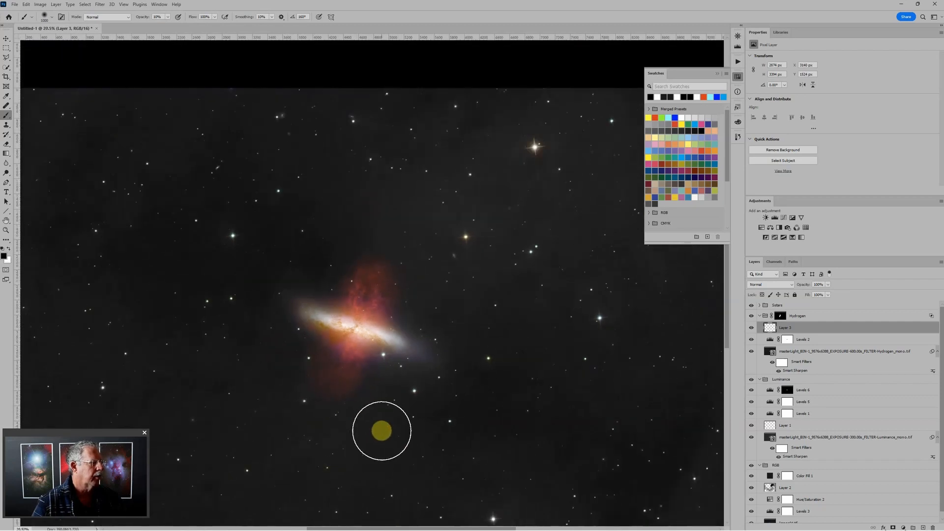
key(x)
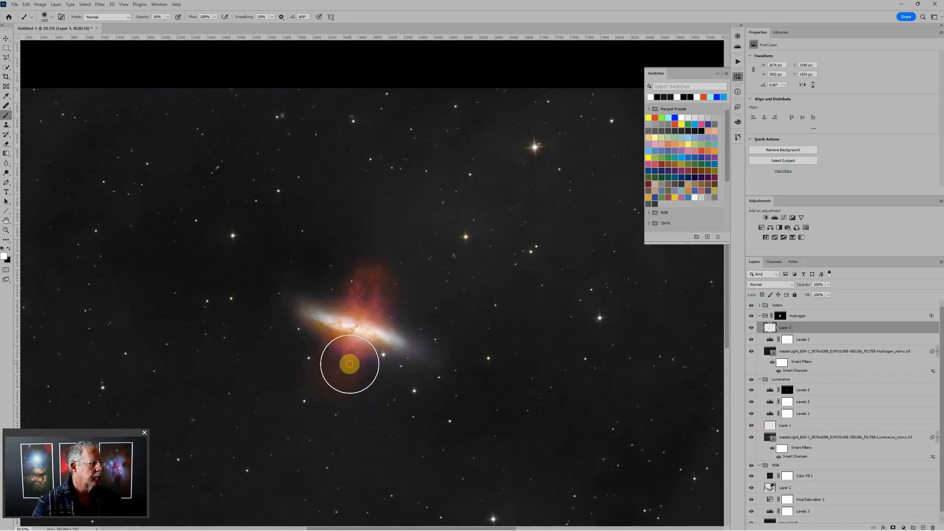
scroll(407, 417, up, 3)
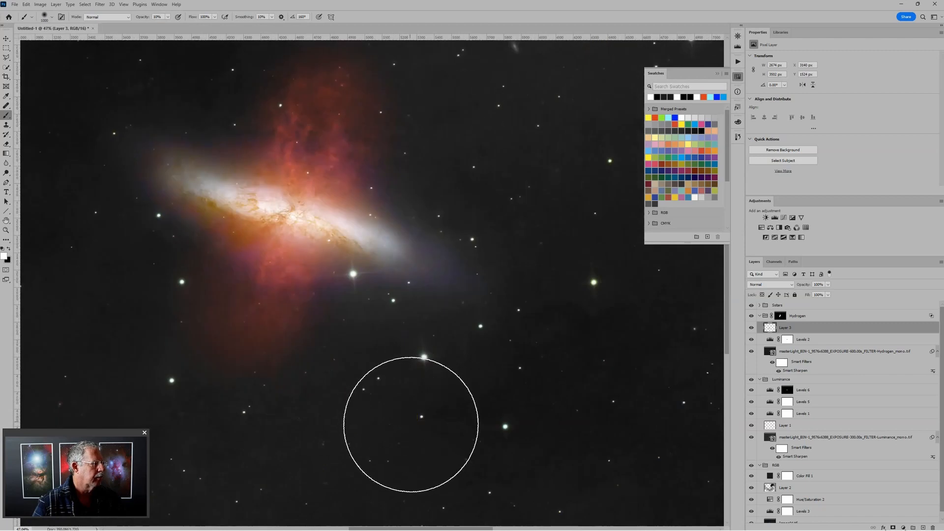
key(x)
drag(181, 271, 201, 282)
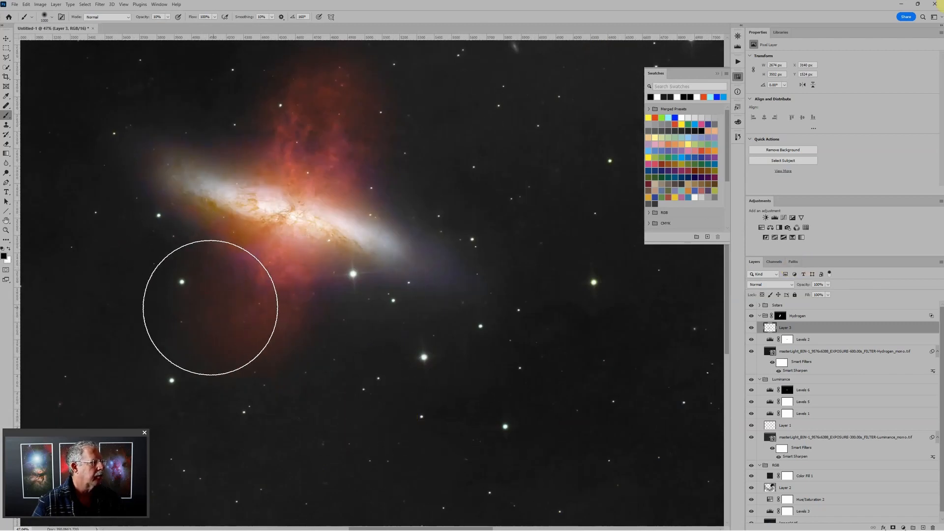
mouse_move(228, 344)
mouse_down()
mouse_move(191, 315)
mouse_move(193, 294)
mouse_move(201, 340)
mouse_move(245, 356)
mouse_move(288, 395)
mouse_move(483, 398)
mouse_move(710, 372)
mouse_up()
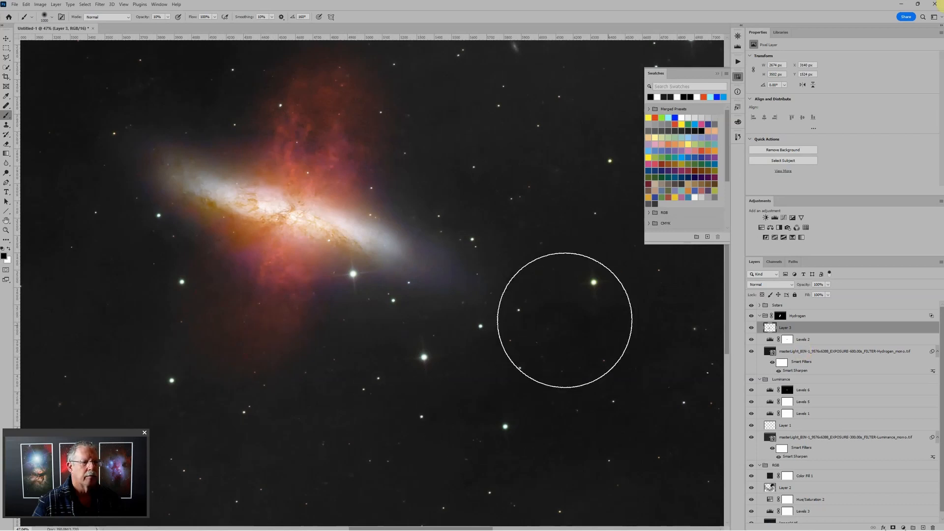
Compare the whole image with and without the Hydrogen group's Layer 3 by toggling its visibility
scroll(533, 312, down, 2)
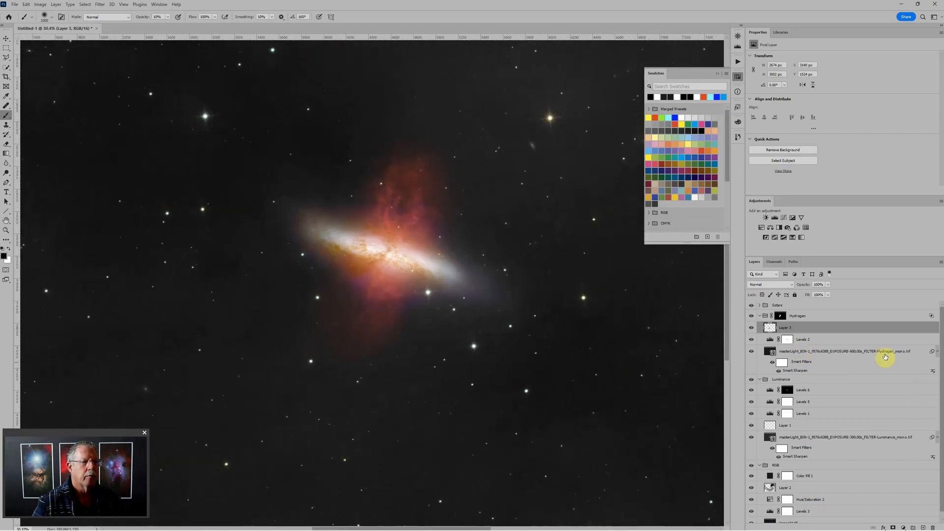
scroll(673, 367, down, 3)
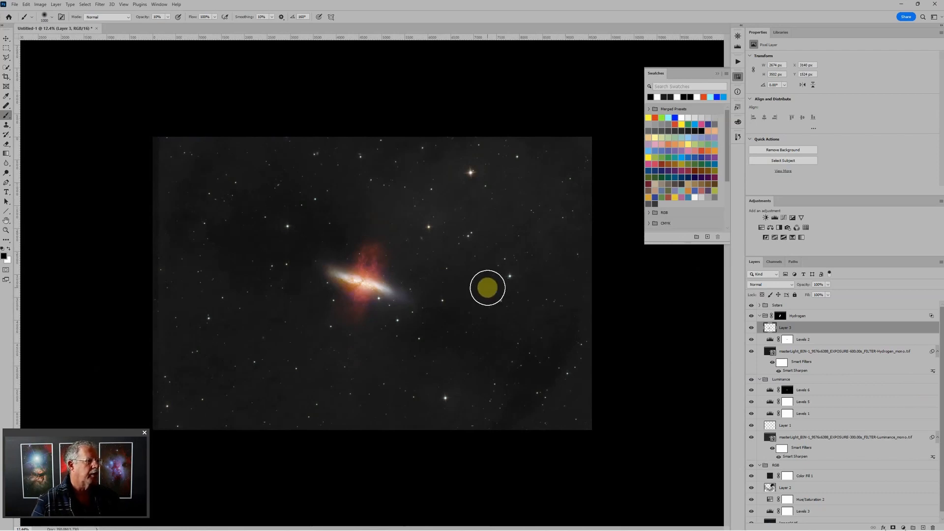
click(751, 328)
click(751, 328)
click(751, 328)
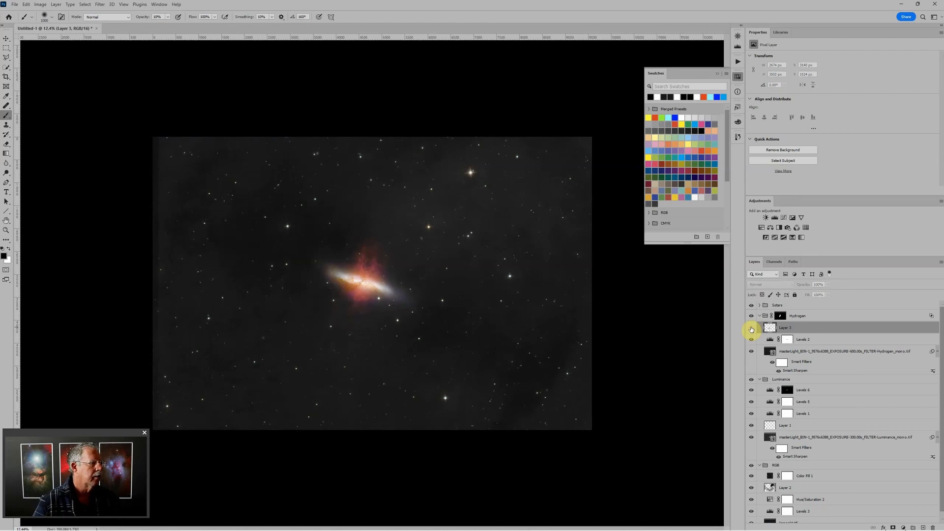
click(751, 328)
key(ctrl+plus)
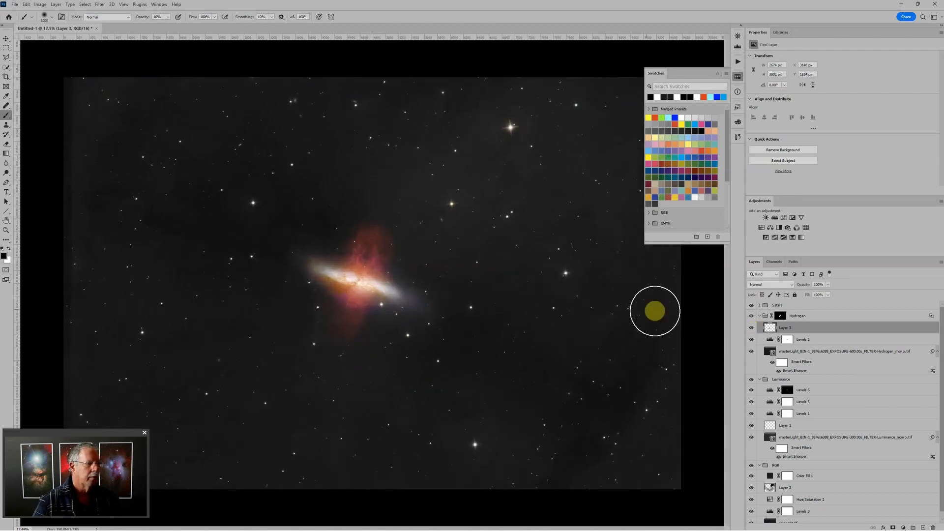
Erase the painted red glow below the galaxy's disc on the Hydrogen group's Layer 3, using a resized Eraser at 100% opacity
key(e)
key(bracketleft)
key(bracketleft)
key(bracketleft)
key(bracketleft)
key(bracketleft)
key(bracketleft)
key(bracketleft)
key(bracketleft)
key(bracketleft)
key(bracketleft)
key(bracketleft)
key(bracketleft)
key(bracketleft)
key(bracketleft)
key(bracketleft)
key(bracketleft)
key(bracketleft)
key(bracketleft)
key(bracketleft)
key(bracketleft)
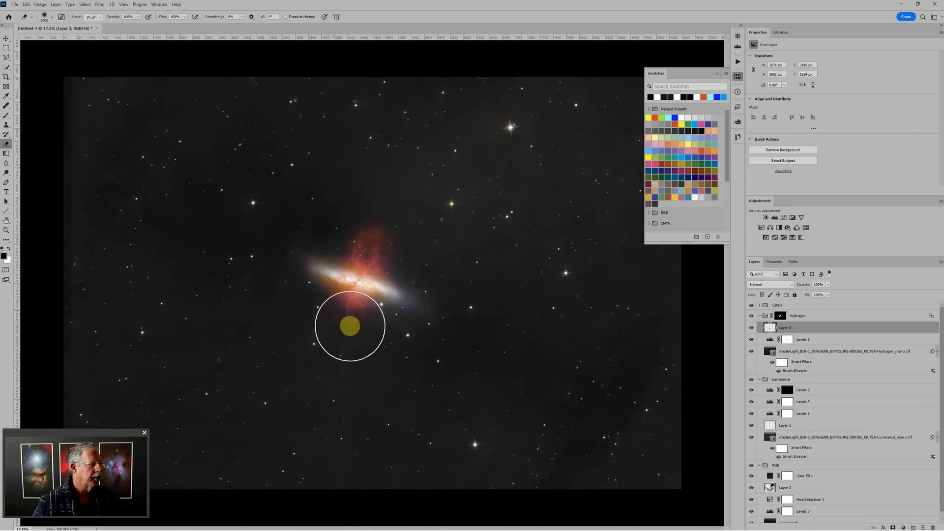
key(ctrl+plus)
scroll(343, 326, up, 5)
key(x)
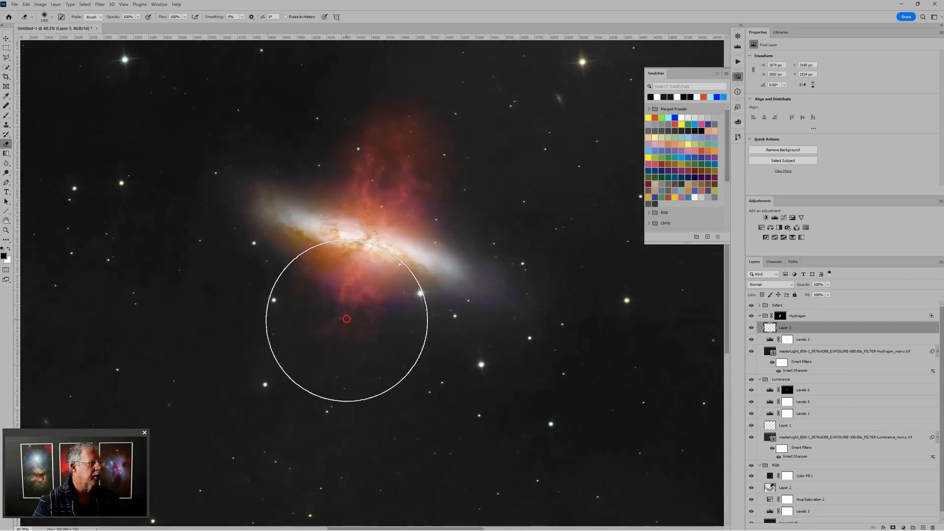
Shrink the Eraser brush considerably and set the Hydrogen group's Layer 3 to the Soft Light blend mode
key(bracketleft)
key(bracketleft)
key(bracketleft)
key(bracketleft)
key(bracketleft)
key(bracketleft)
key(bracketleft)
key(bracketleft)
key(bracketleft)
key(bracketleft)
key(bracketleft)
key(bracketleft)
key(bracketleft)
key(bracketleft)
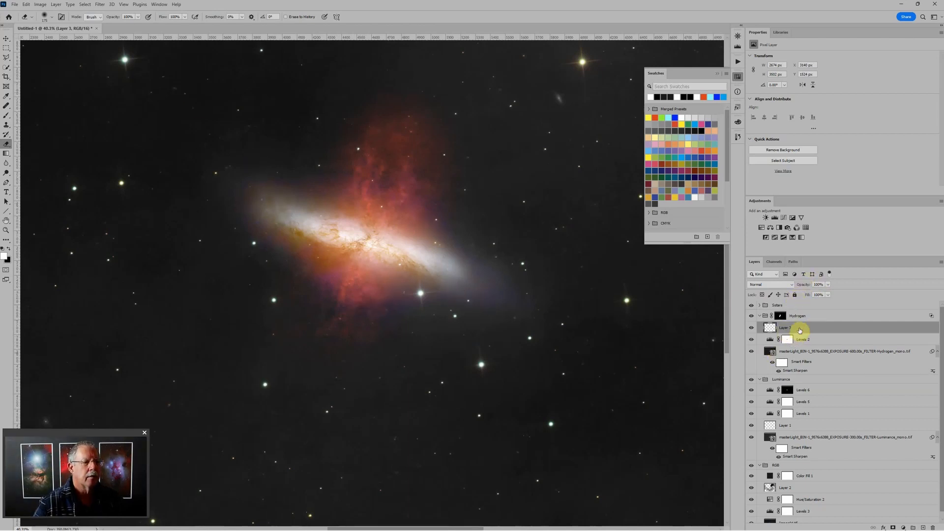
click(769, 284)
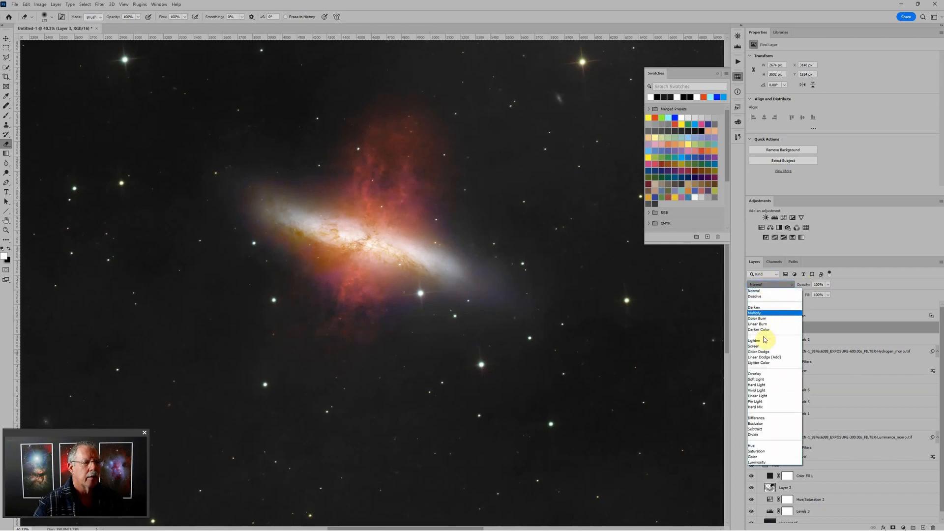
click(756, 379)
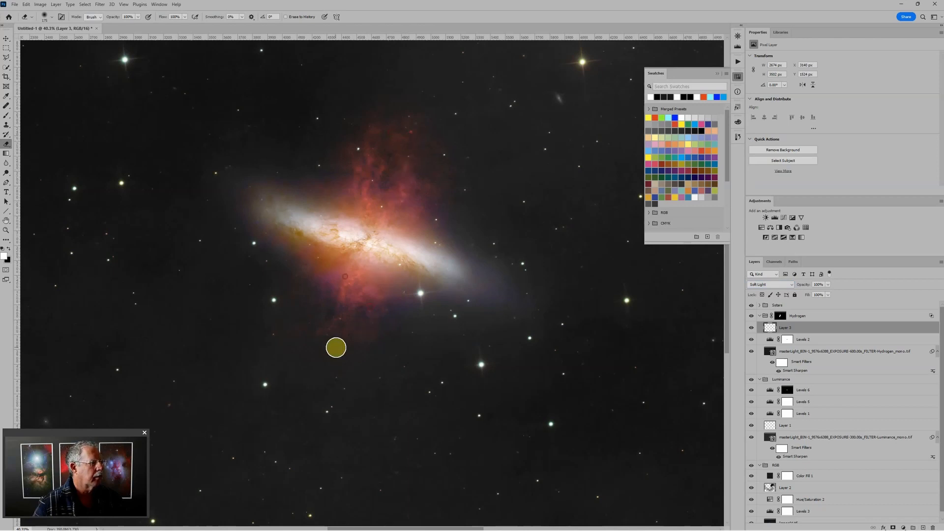
Soften the Hydrogen group's Layer 3 over both red jets with an enlarged Eraser at 10% opacity
key(1)
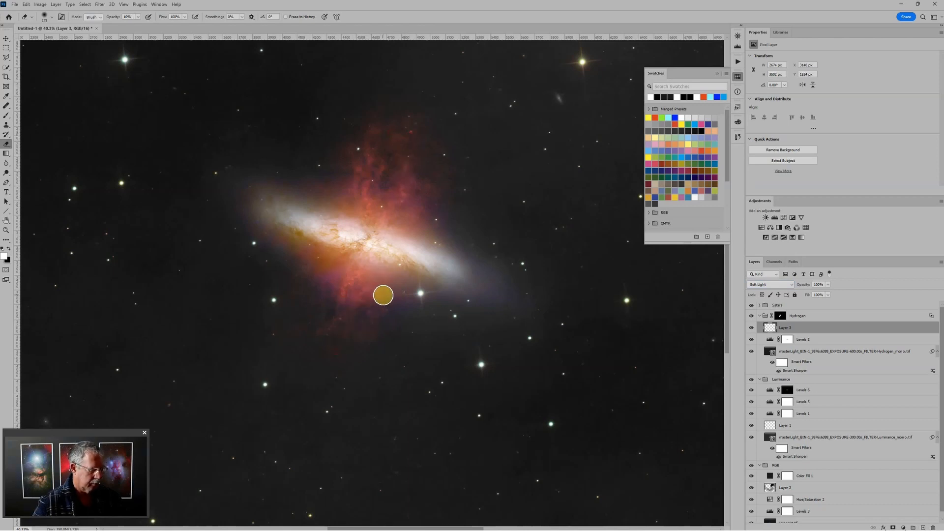
key(])
key(])
key(])
key(])
key(])
click(345, 331)
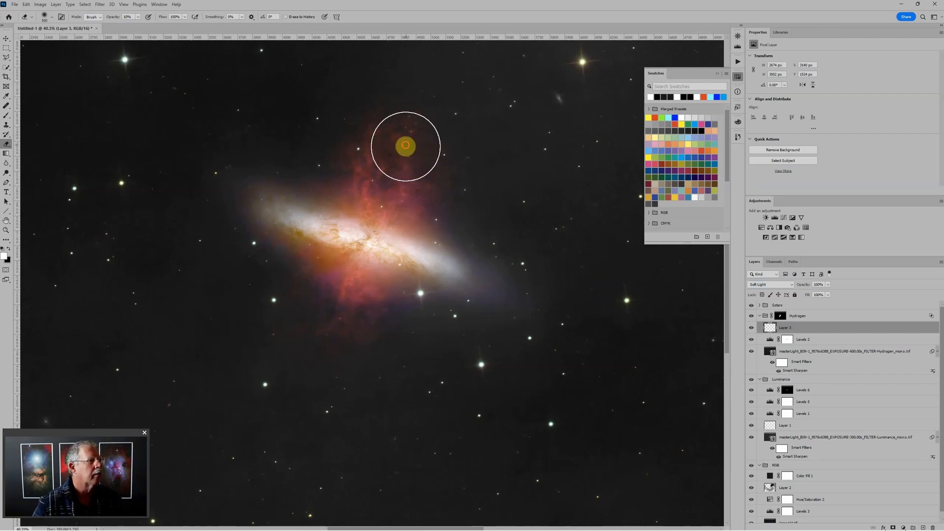
Lightly erase the Luminance group's Layer 1 along the galaxy's disc with the Eraser at 10% opacity
key(ctrl+0)
key(ctrl+minus)
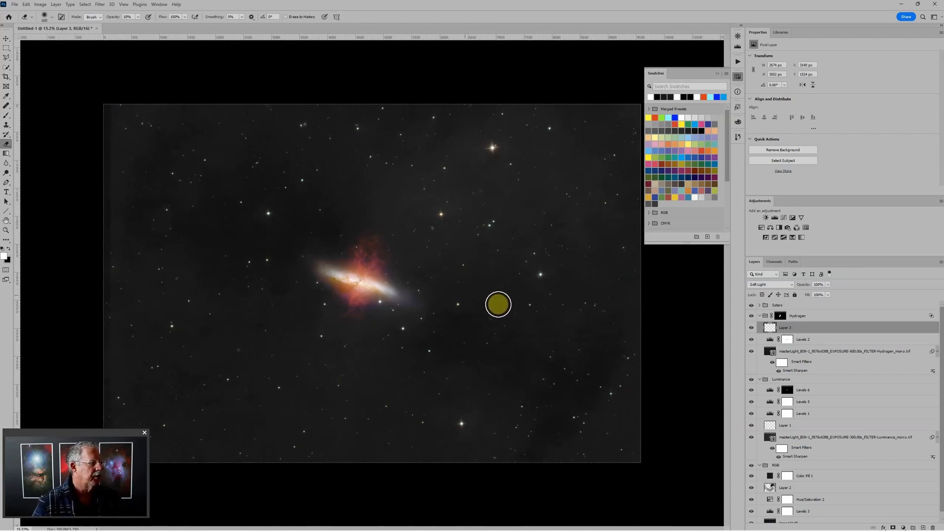
scroll(467, 295, up, 2)
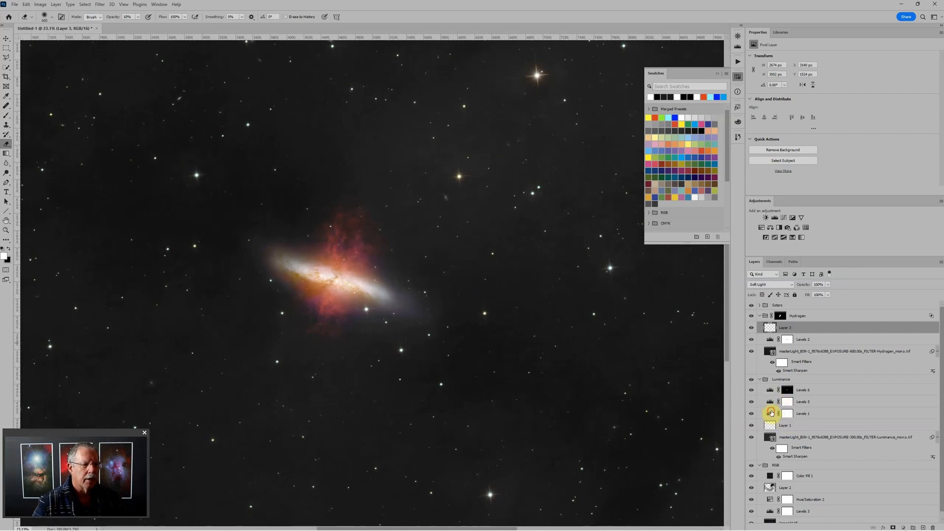
click(771, 413)
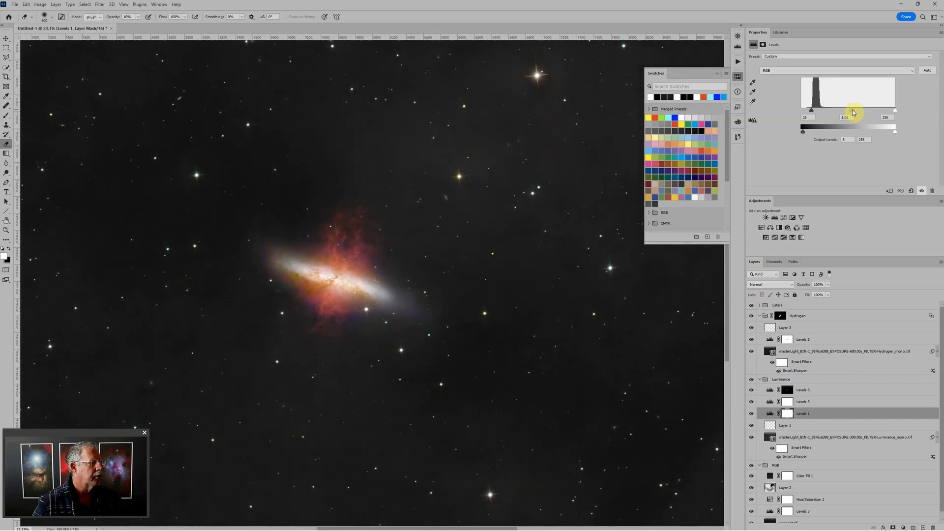
click(770, 425)
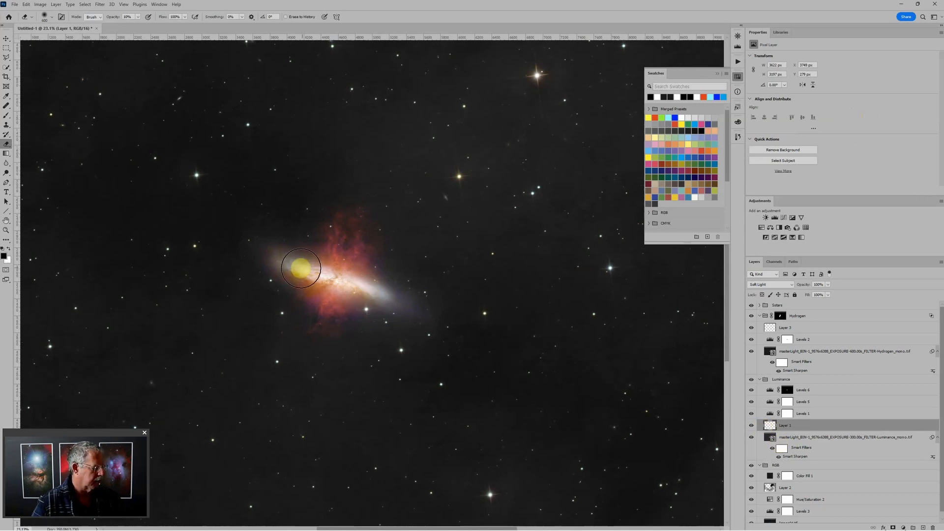
drag(369, 288, 337, 274)
scroll(418, 285, down, 2)
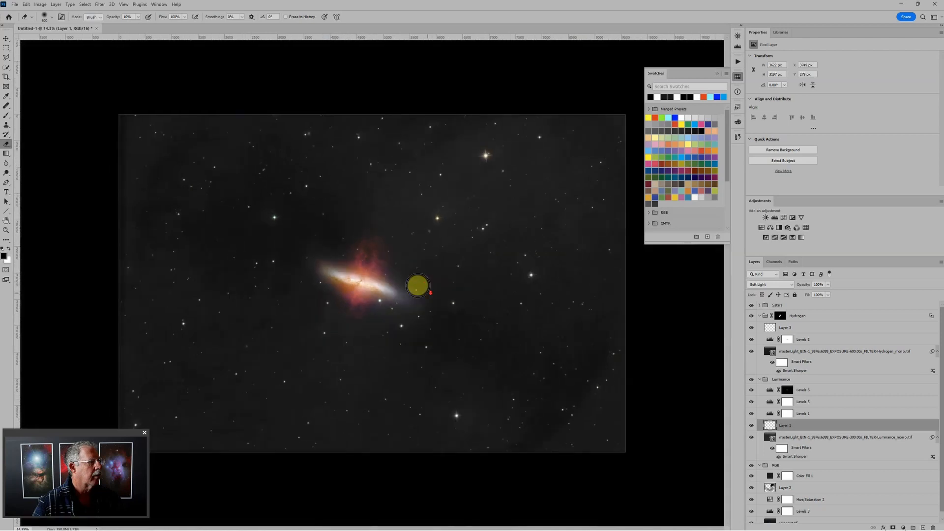
scroll(417, 285, down, 1)
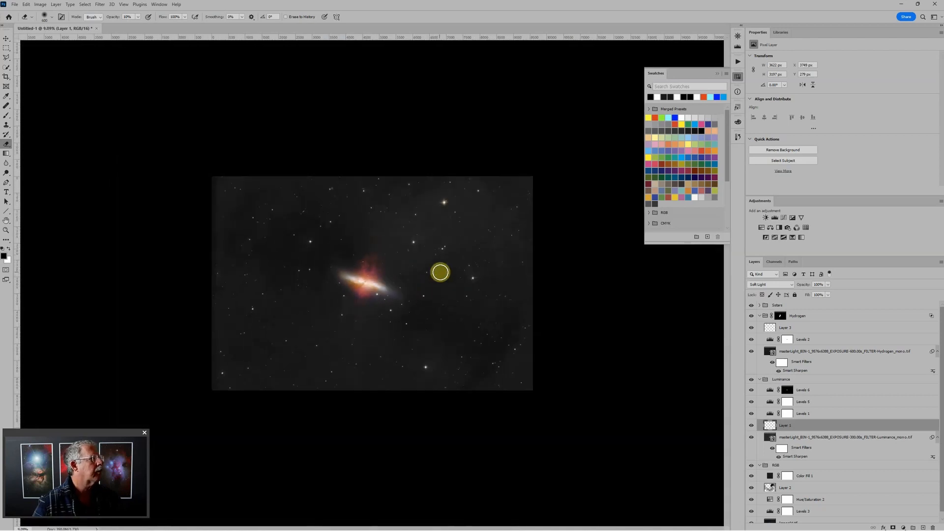
Paint black at 10% opacity along the galaxy's bright disc on the Luminance group's Layer 1, reducing the Brush size
key(b)
scroll(376, 302, up, 2)
mouse_move(375, 303)
mouse_down()
mouse_move(344, 276)
mouse_move(380, 292)
mouse_move(354, 279)
mouse_up()
scroll(353, 278, up, 2)
key(bracketleft)
key(bracketleft)
key(bracketleft)
key(bracketleft)
key(bracketleft)
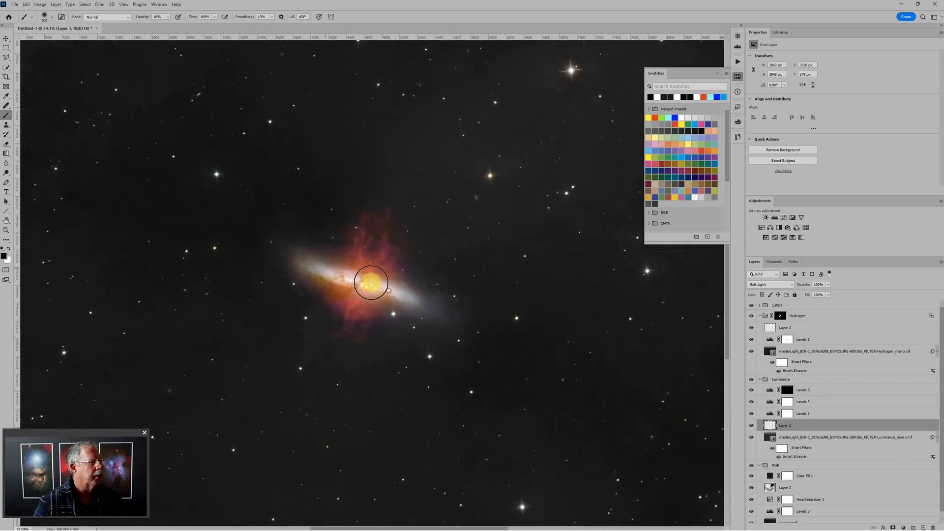
key(bracketleft)
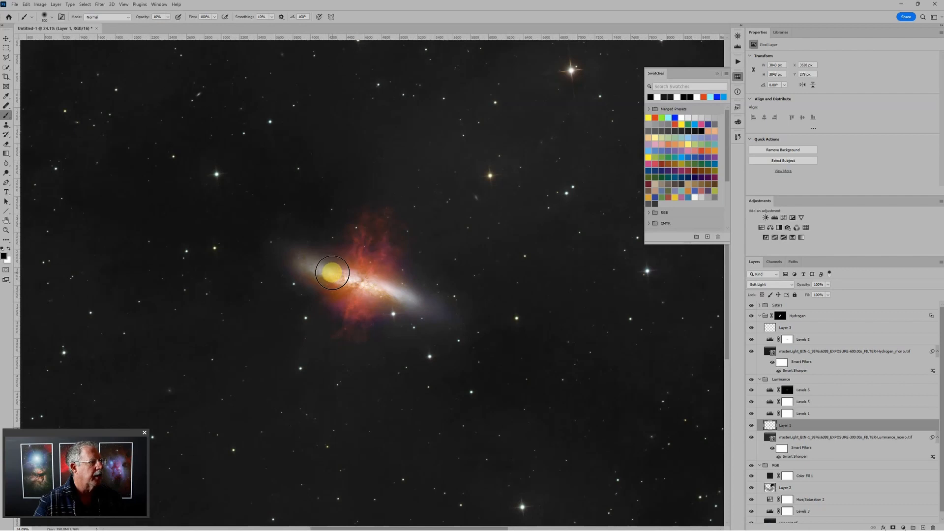
Paint white at 10% opacity over both red jets on the Hydrogen group's Layer 3
click(768, 327)
key(x)
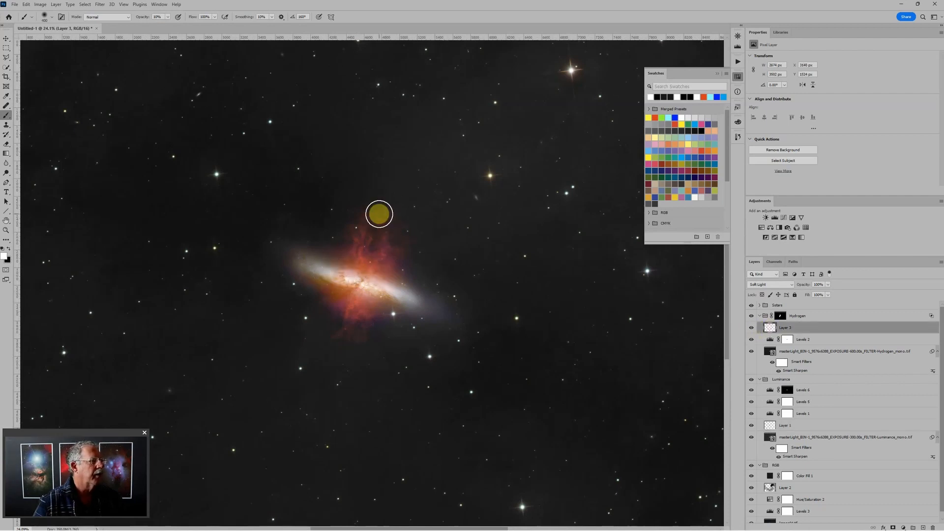
mouse_move(379, 214)
mouse_down()
mouse_move(383, 262)
mouse_move(369, 225)
mouse_move(366, 283)
mouse_move(343, 334)
mouse_move(368, 316)
mouse_move(363, 343)
mouse_move(347, 338)
mouse_move(378, 288)
mouse_move(366, 342)
mouse_move(349, 351)
mouse_move(396, 211)
mouse_move(390, 273)
mouse_move(373, 209)
mouse_move(389, 214)
mouse_move(391, 247)
mouse_move(363, 335)
mouse_up()
scroll(465, 299, down, 3)
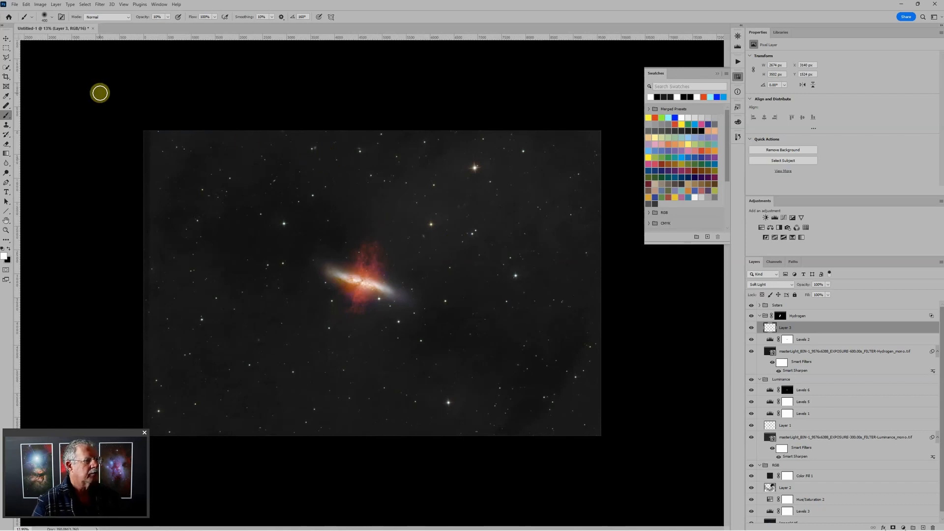
Start saving the image as a new file in Large Document Format (PSB)
click(15, 5)
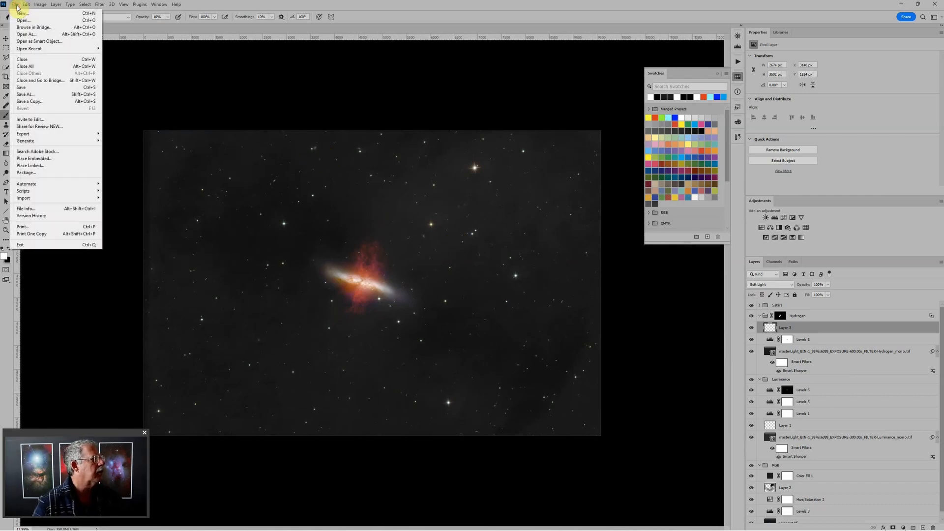
click(37, 95)
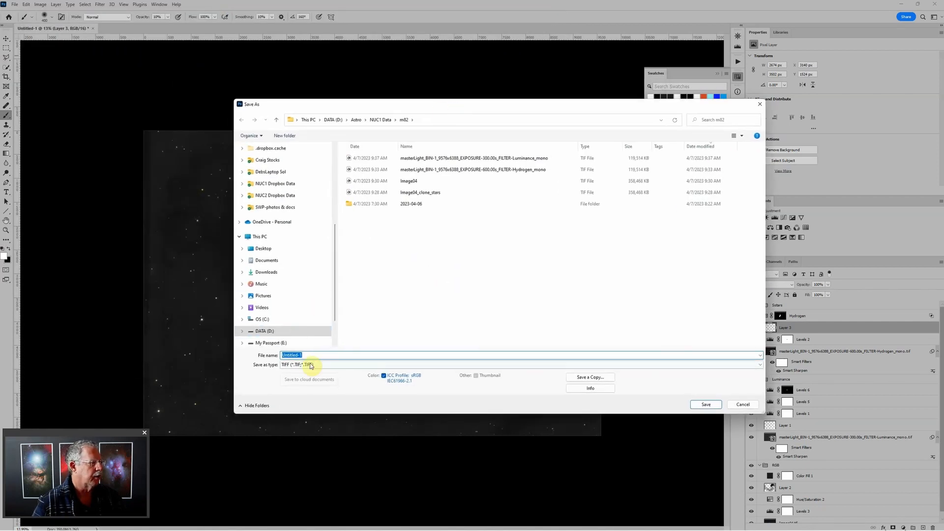
click(311, 366)
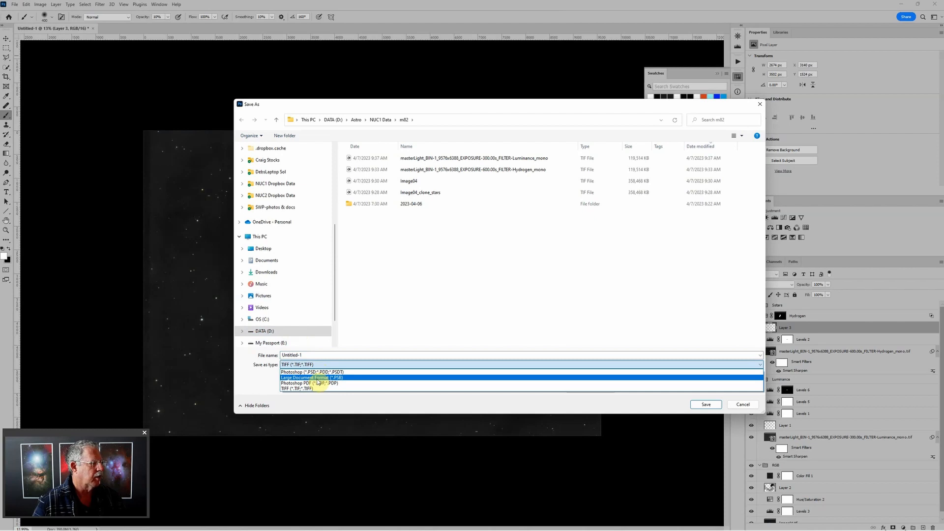
click(317, 377)
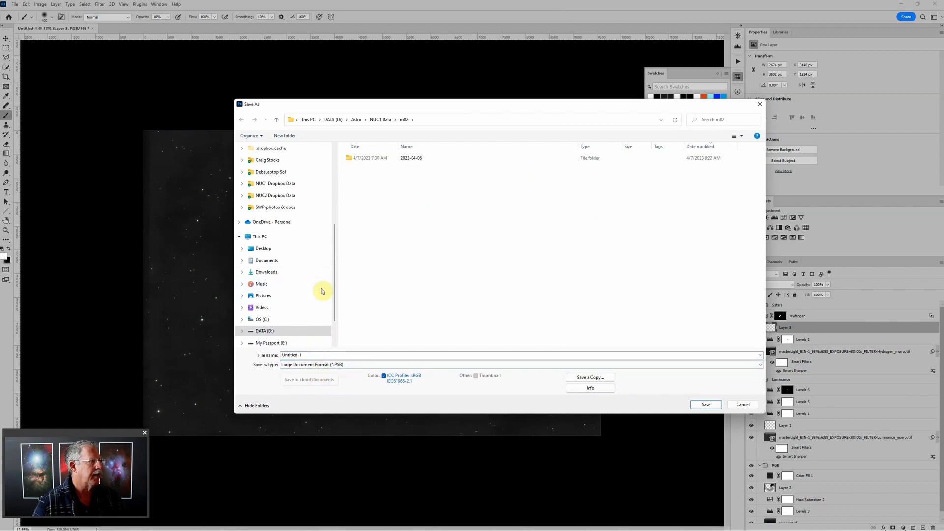
Choose the 2023 Photos folder inside My Documents > Photos on the C: drive as the save location
scroll(295, 229, up, 2)
scroll(295, 229, up, 3)
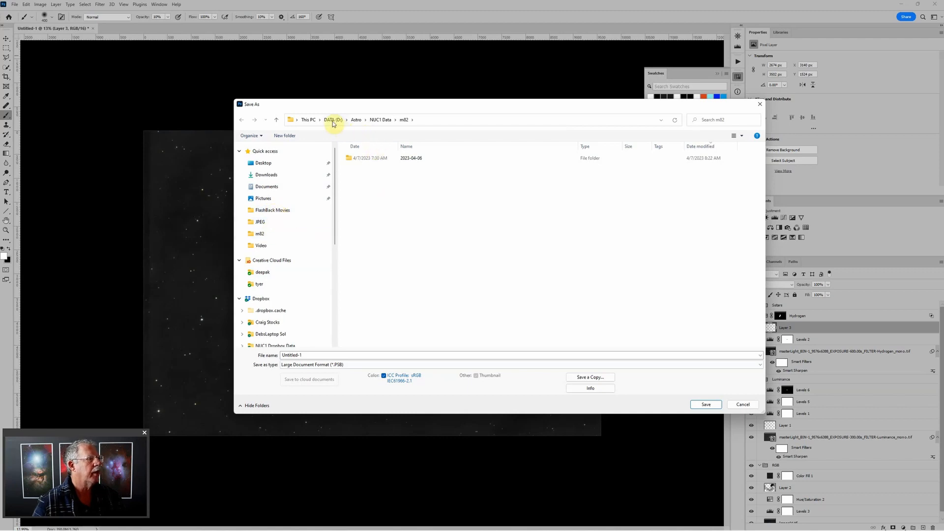
click(276, 222)
click(360, 120)
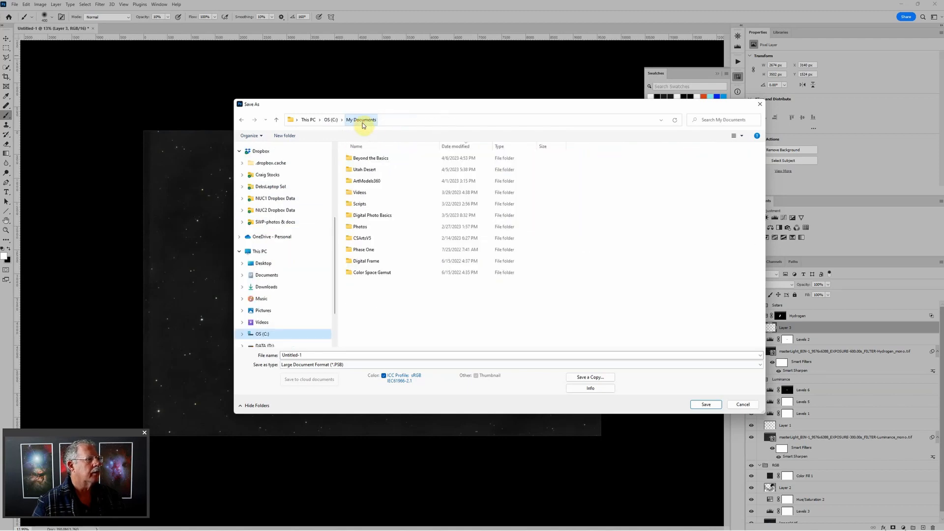
double_click(362, 227)
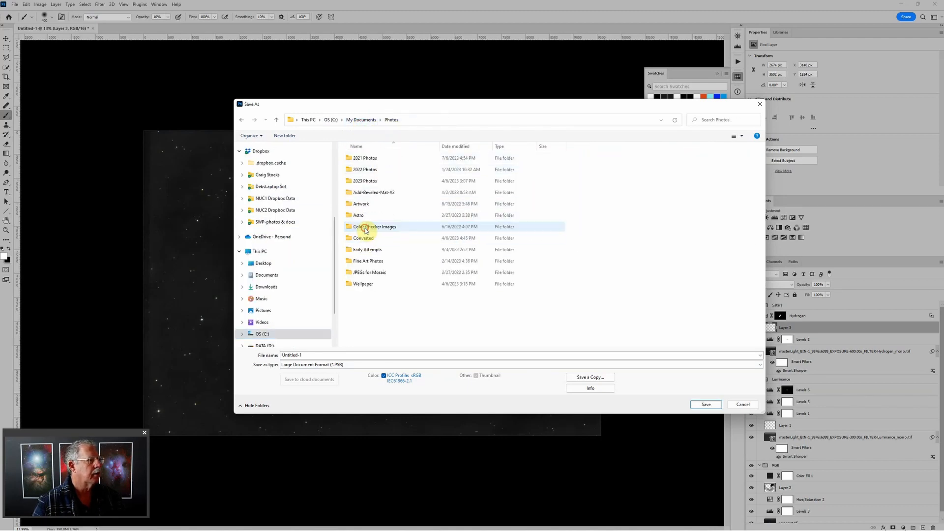
double_click(369, 181)
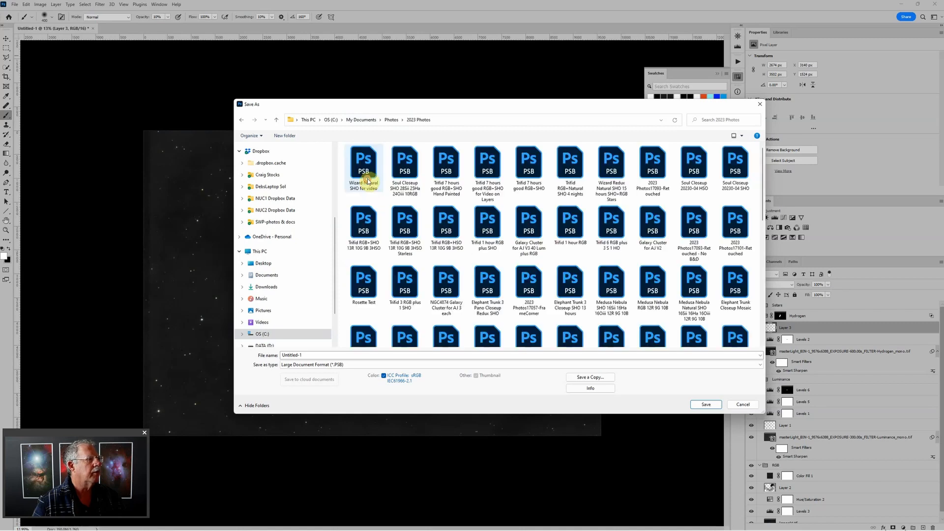
Name the file "M82 4 hours data LRGB+Ha" and save it
click(346, 354)
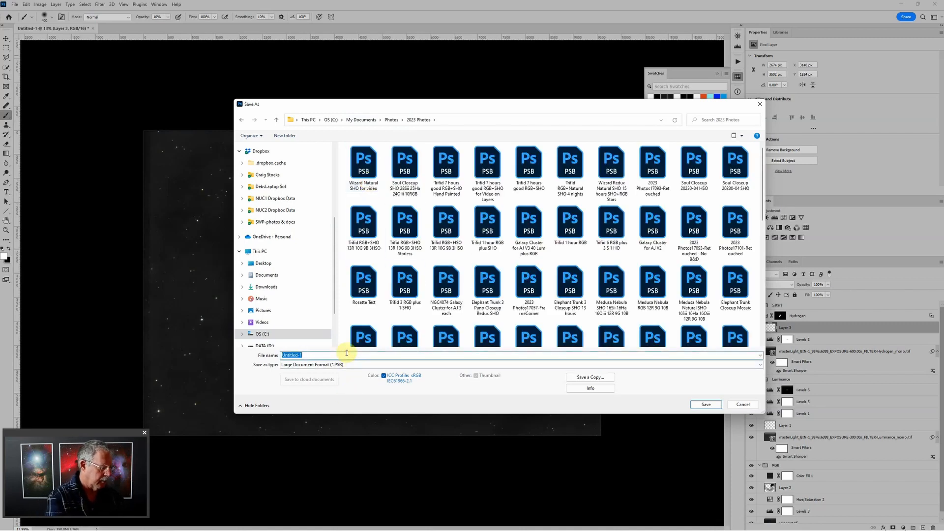
text(M9)
key(BackSpace)
text(82 4 hours data LRGB+Ha)
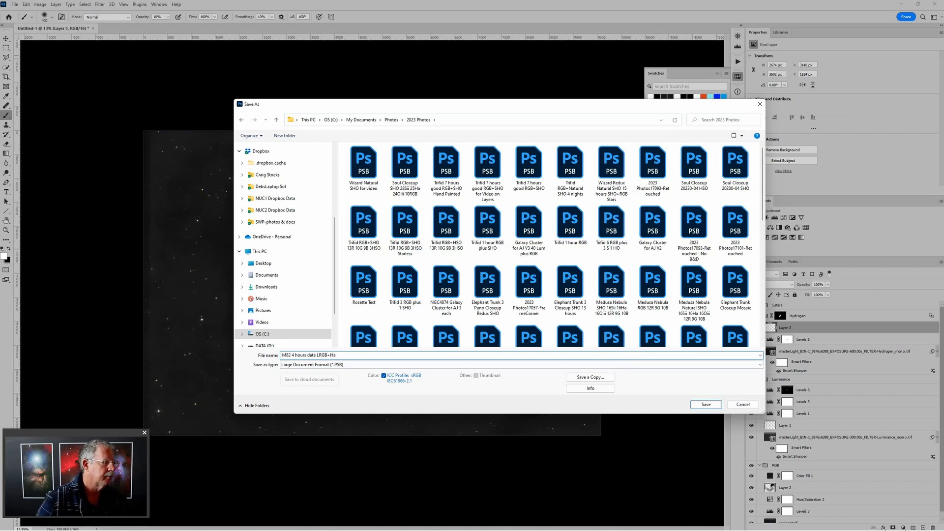
click(707, 405)
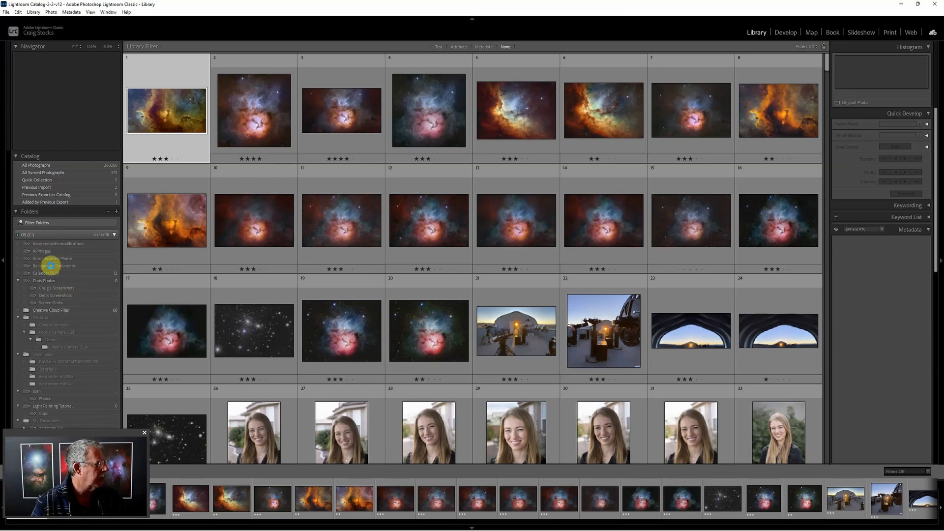
Switch to Lightroom Classic and synchronize the 2023 Photos folder with the import of new photos enabled
scroll(63, 318, down, 12)
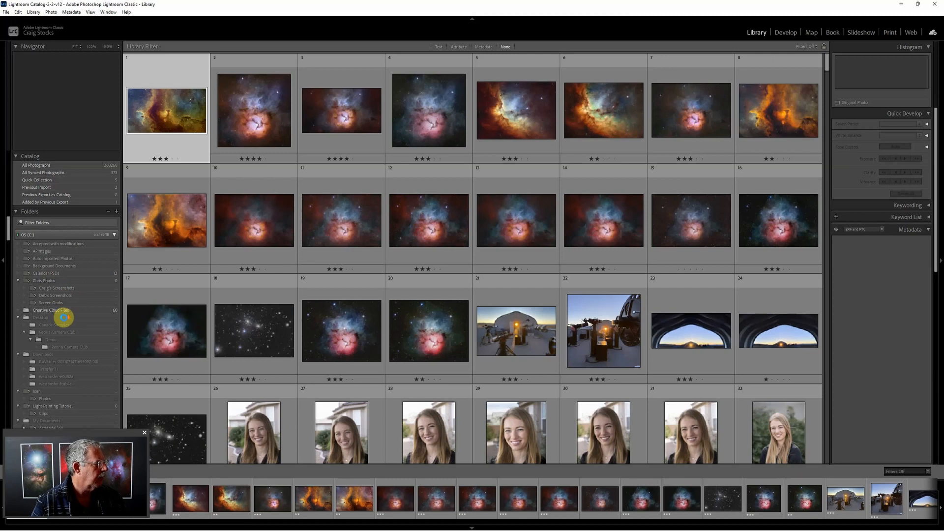
scroll(63, 313, down, 10)
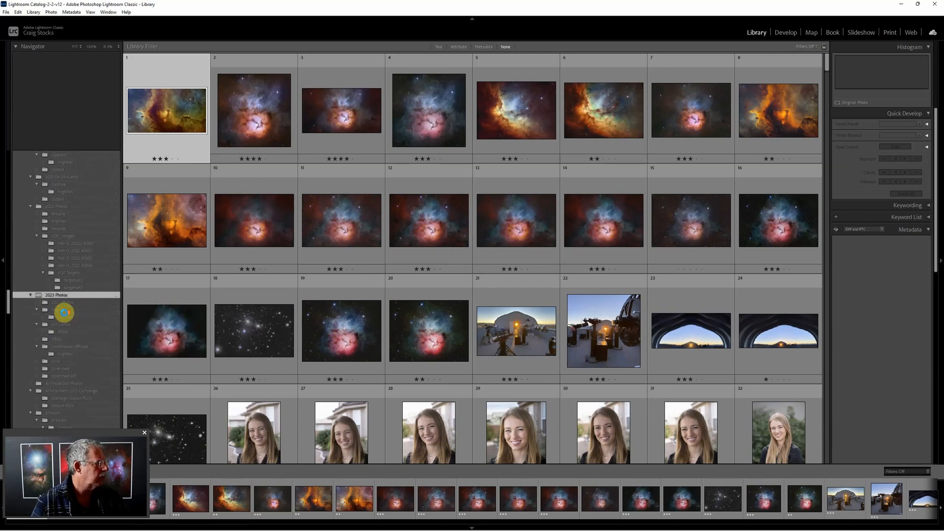
scroll(64, 313, up, 3)
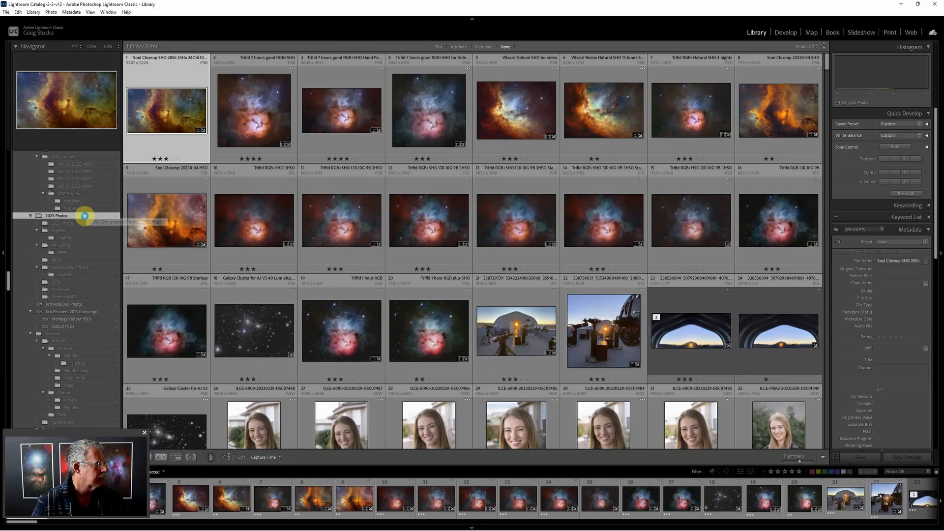
right_click(85, 216)
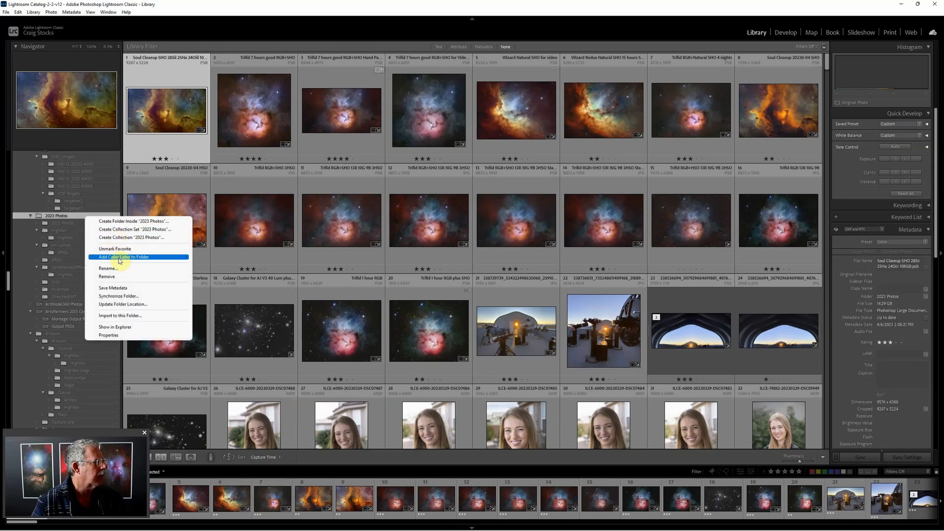
click(118, 297)
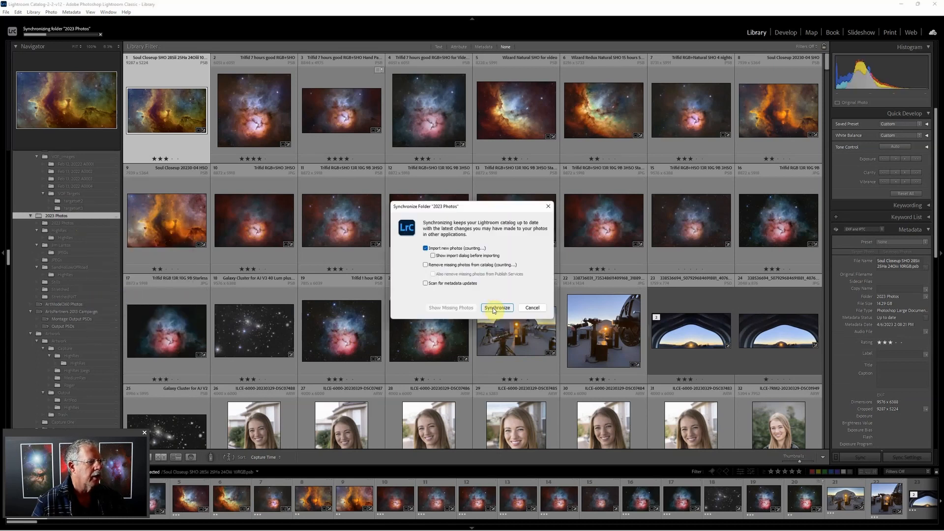
click(493, 309)
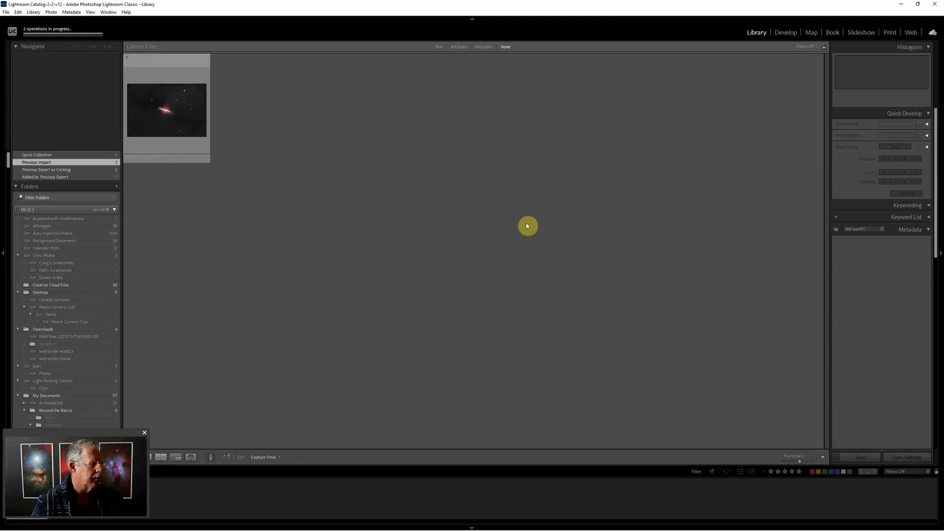
Rate the imported M82 image two stars and open it in the Develop module
click(148, 109)
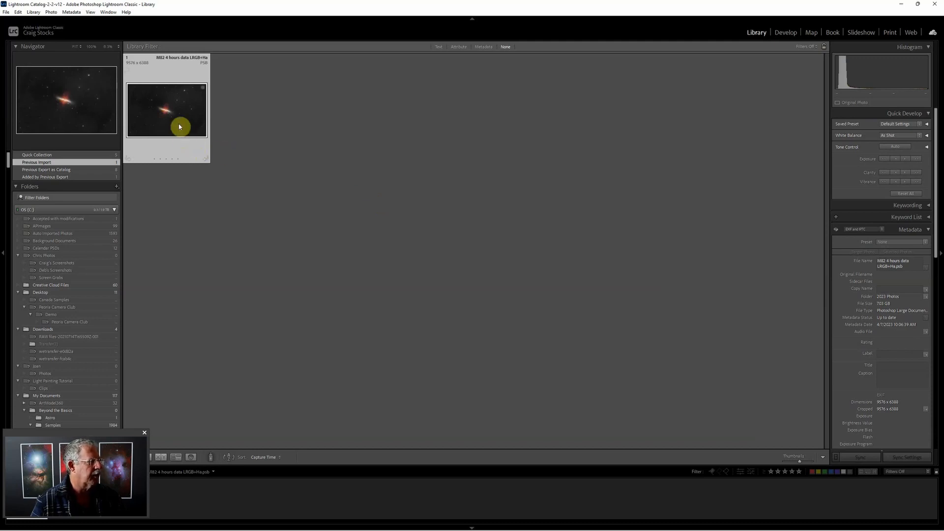
key(2)
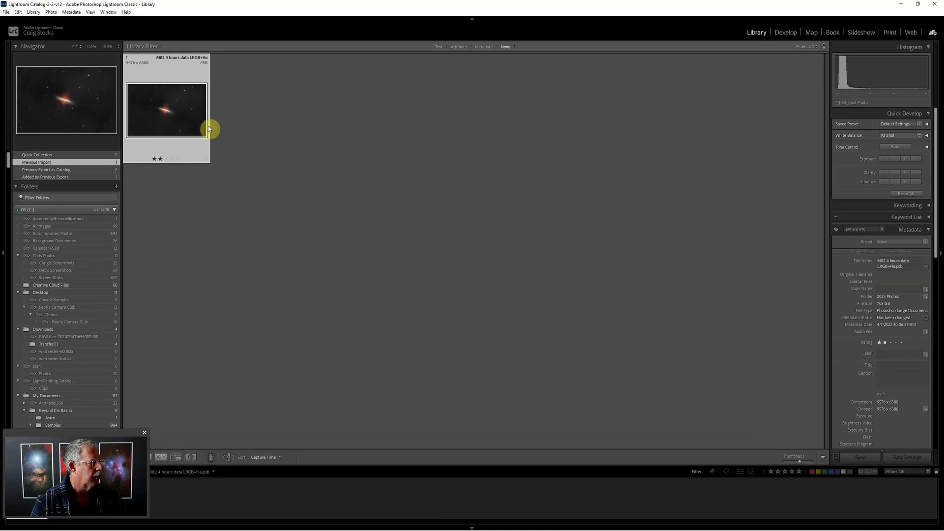
click(781, 35)
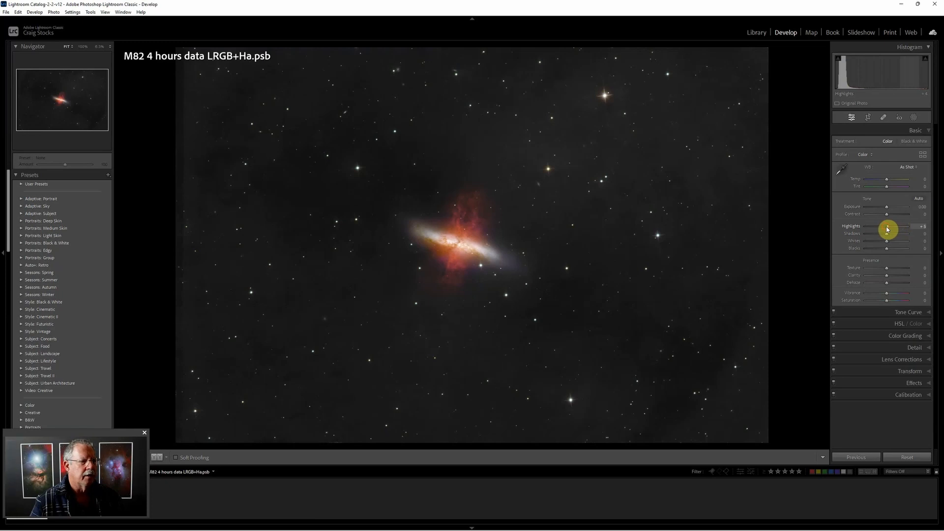
Set Highlights to +4, Shadows to +98, Texture to +46, Clarity to +21 and Saturation to +4 for the M82 image
drag(889, 228, 908, 234)
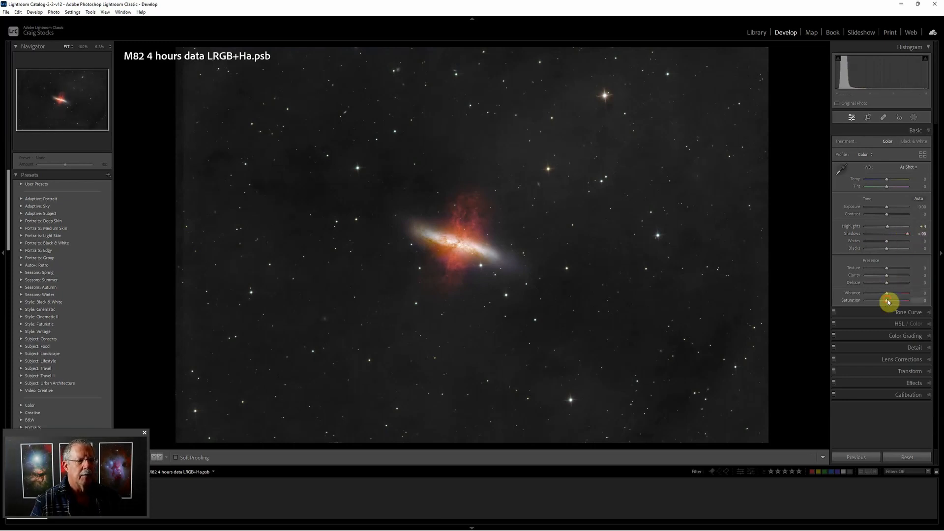
drag(889, 302, 895, 268)
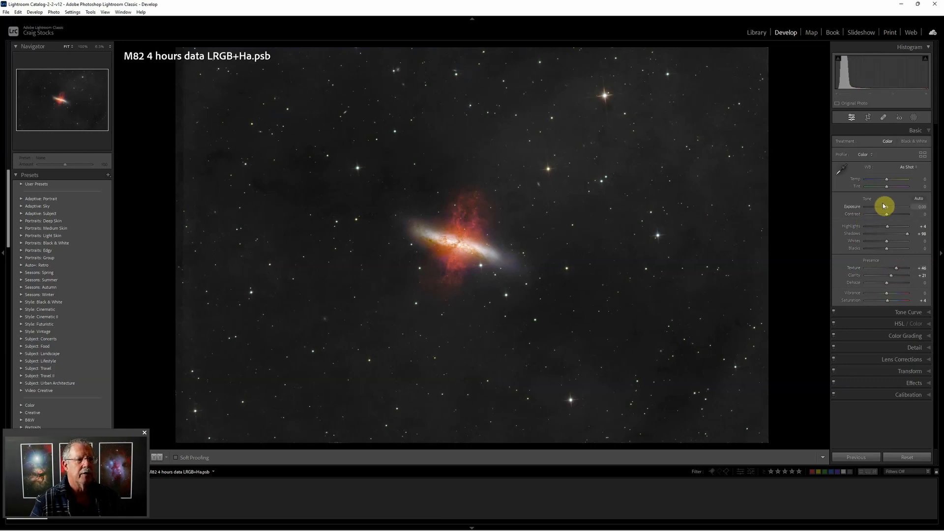
Set sharpening to Amount 43, Radius 0.5, Detail 100 and Masking 56, with Luminance noise reduction at 19
click(902, 349)
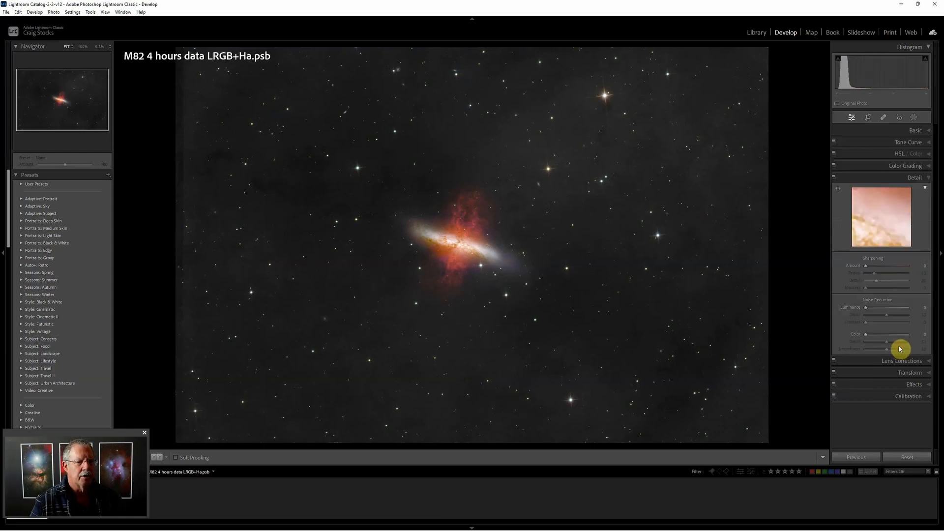
drag(881, 267, 879, 268)
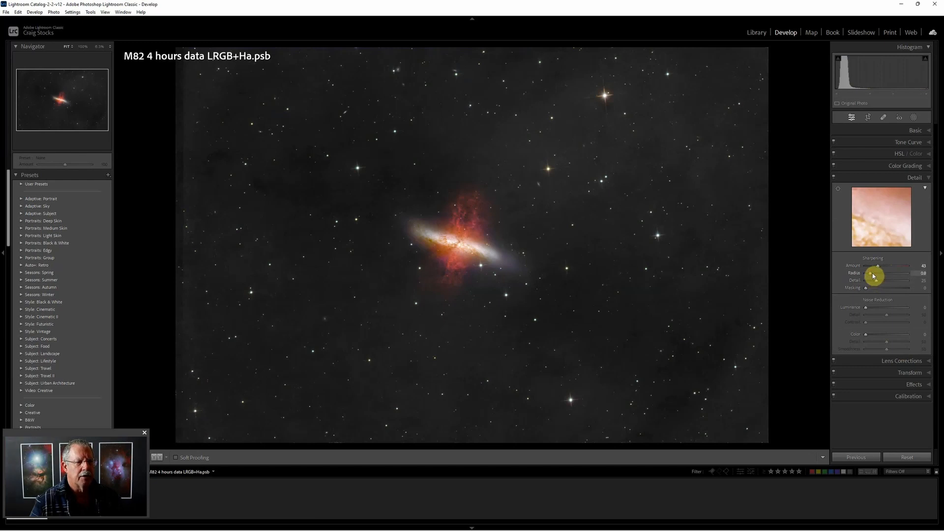
drag(873, 276, 858, 274)
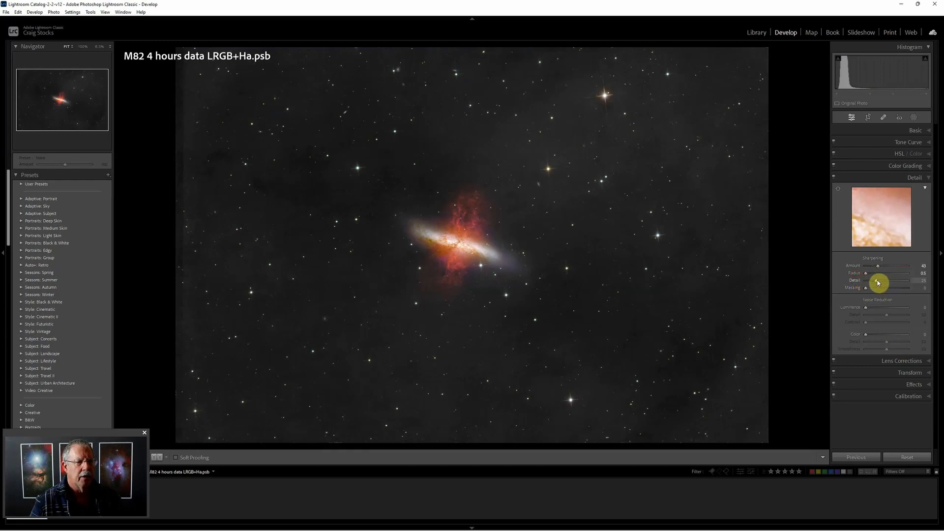
drag(882, 282, 923, 287)
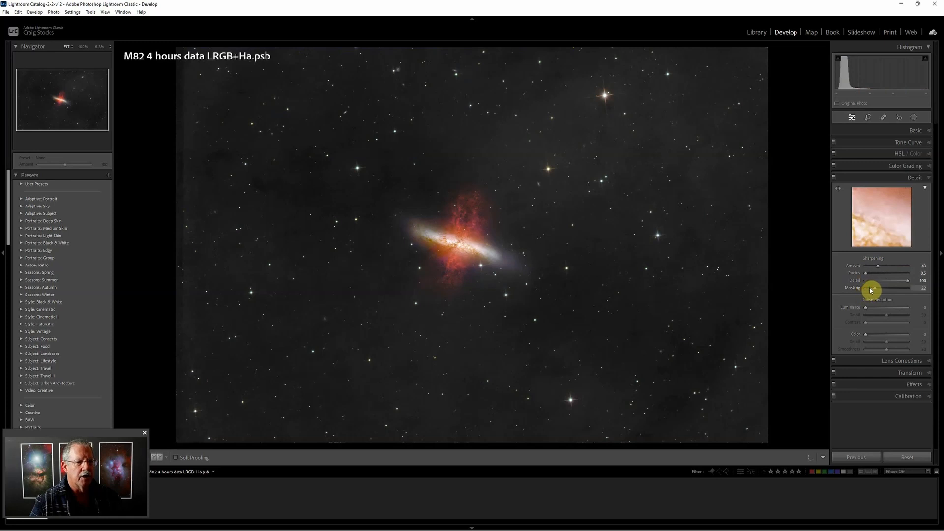
drag(870, 290, 874, 309)
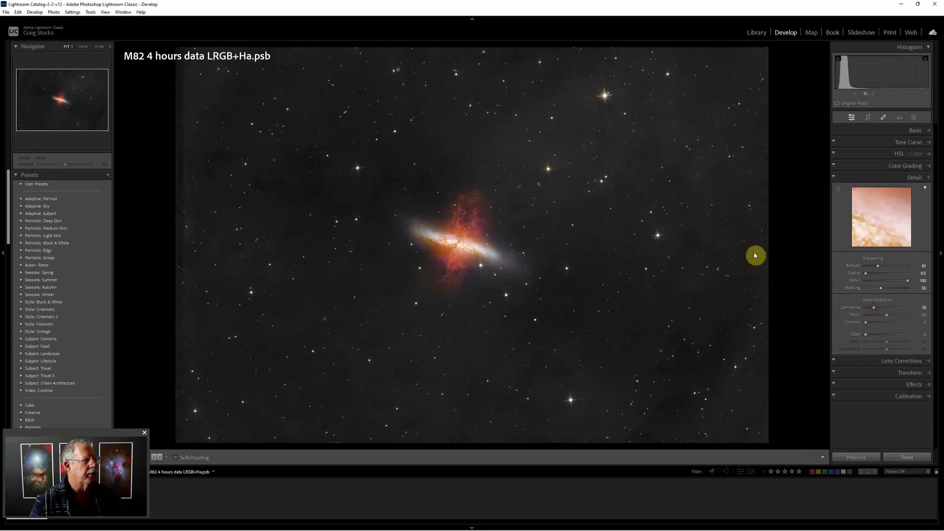
Set Texture to +72, Clarity to +28 and Shadows to +56, and raise the Exposure slightly
click(885, 131)
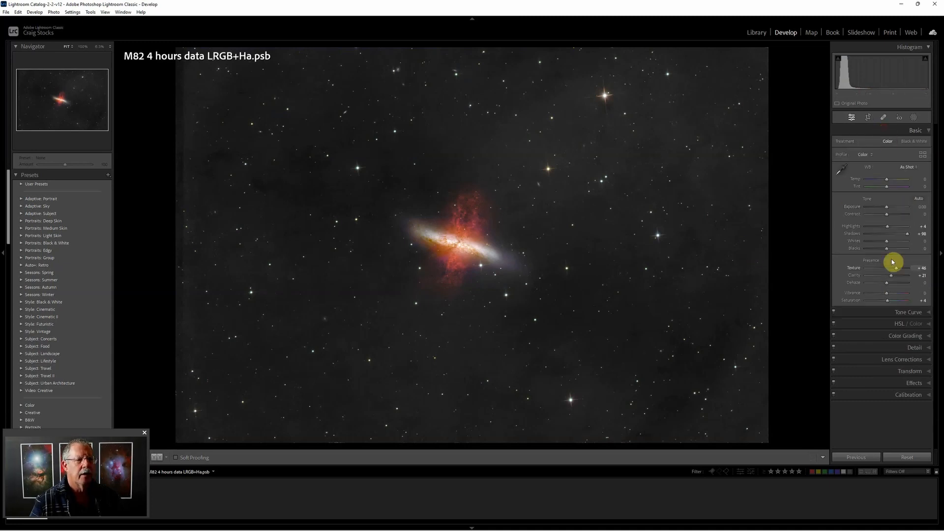
drag(897, 270, 901, 270)
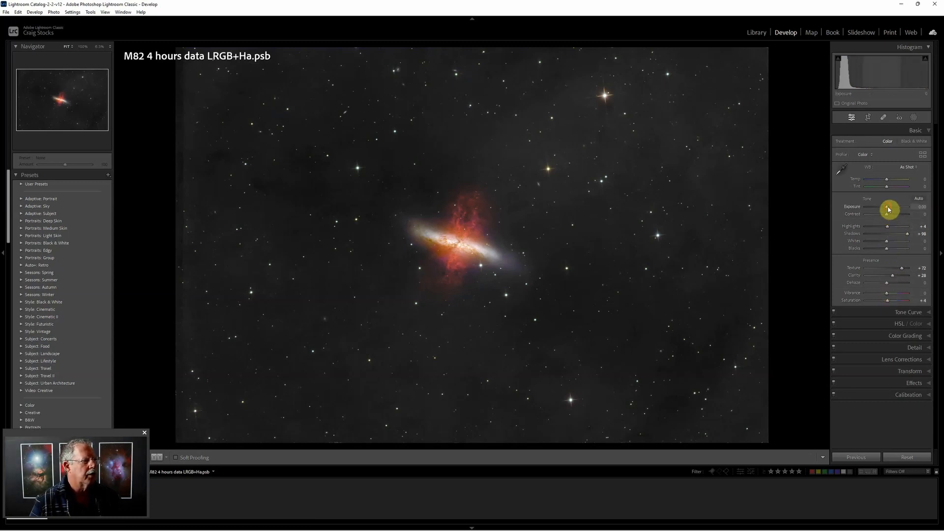
drag(889, 209, 890, 210)
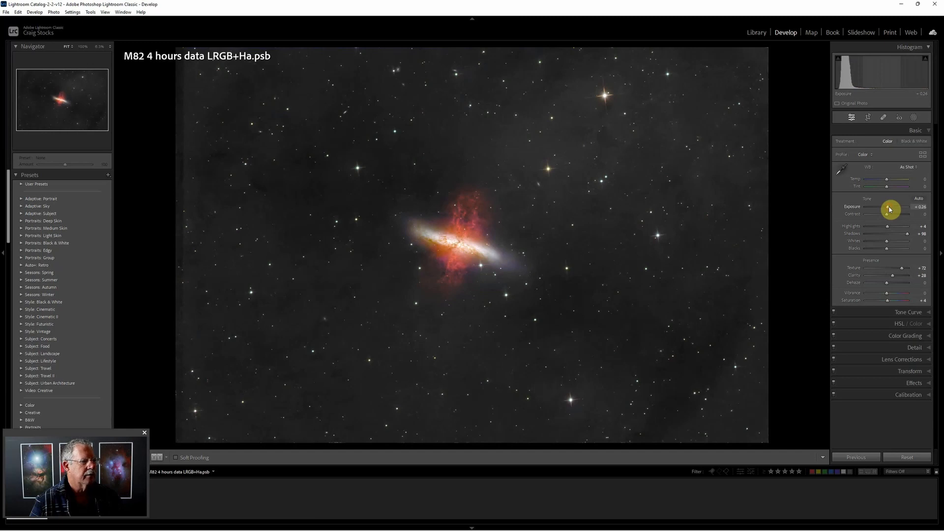
drag(909, 236, 889, 209)
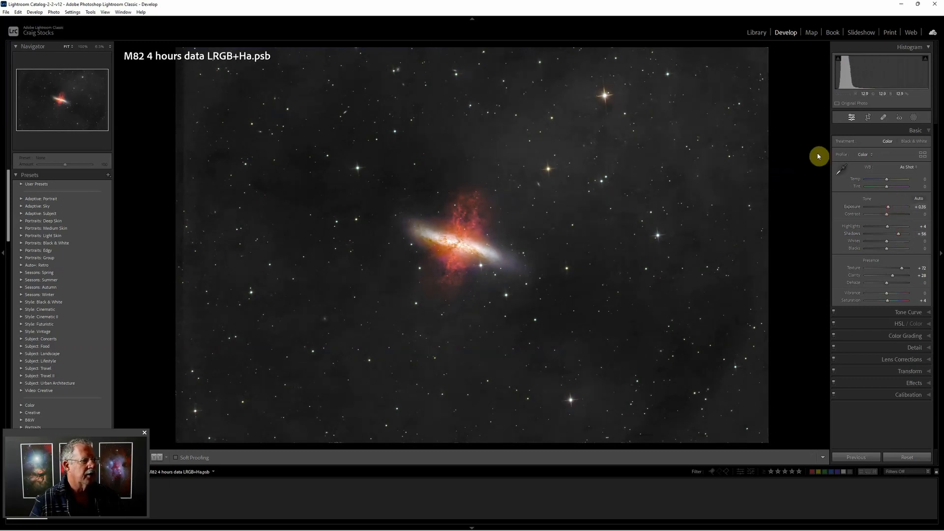
Crop the image to a 1 x 1 square framing the galaxy, fine-tune the framing, and set Blacks to -21
click(868, 118)
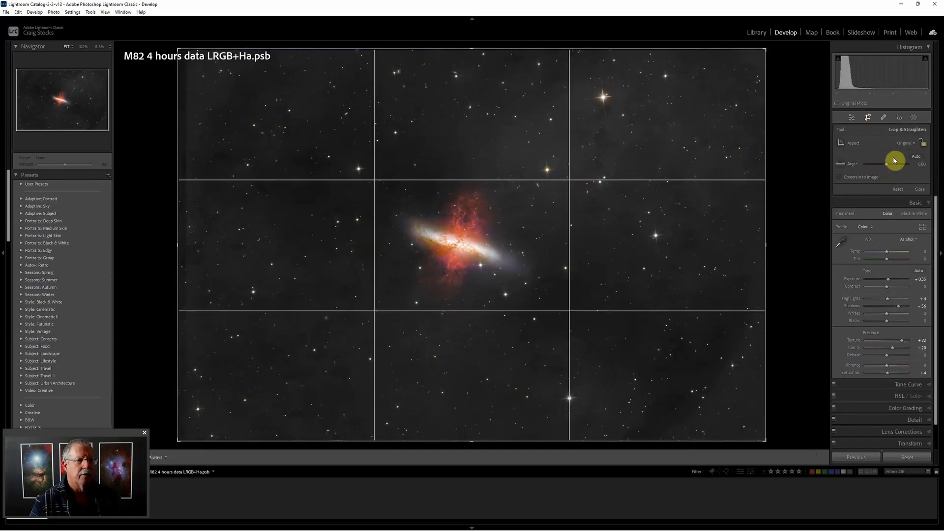
click(906, 143)
click(862, 181)
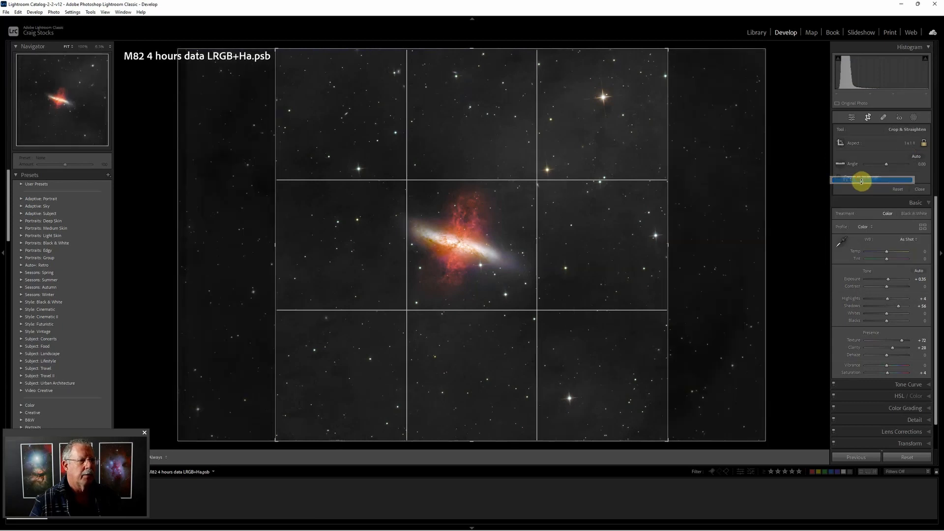
drag(666, 441, 605, 371)
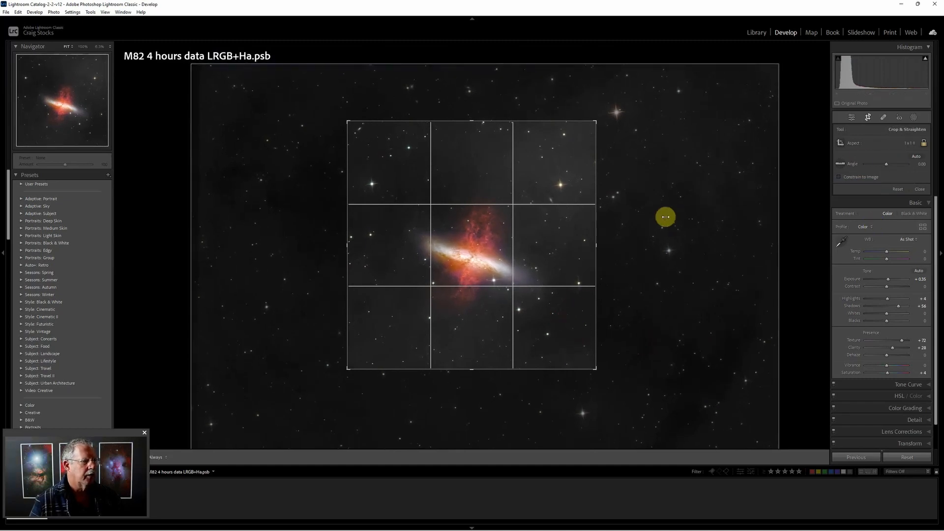
click(868, 118)
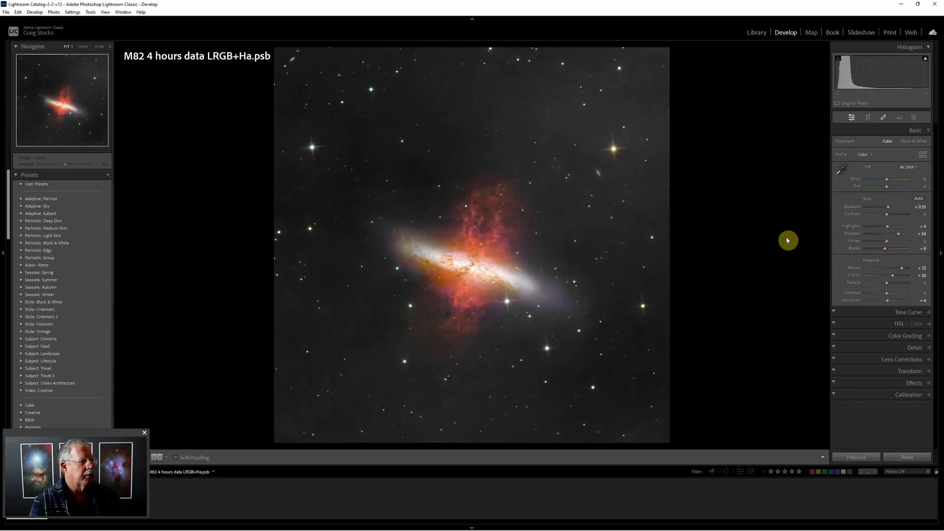
click(869, 118)
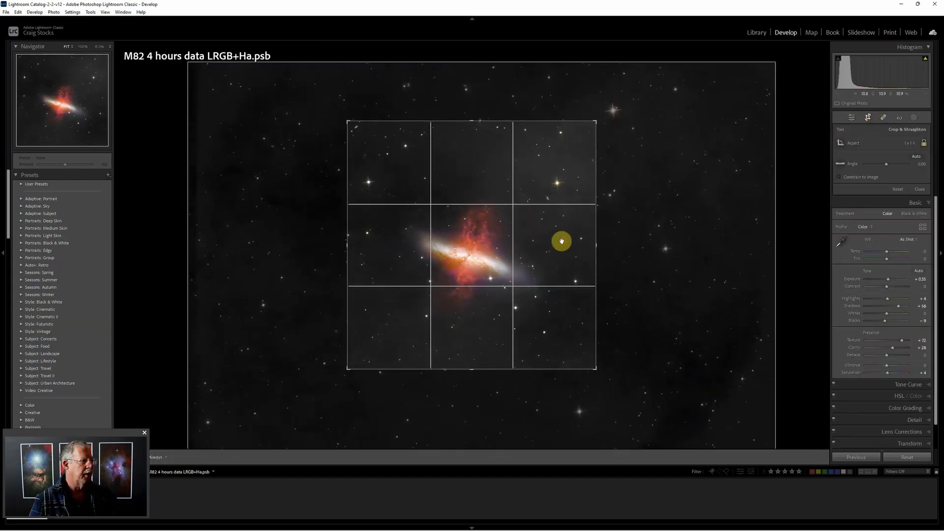
key(Return)
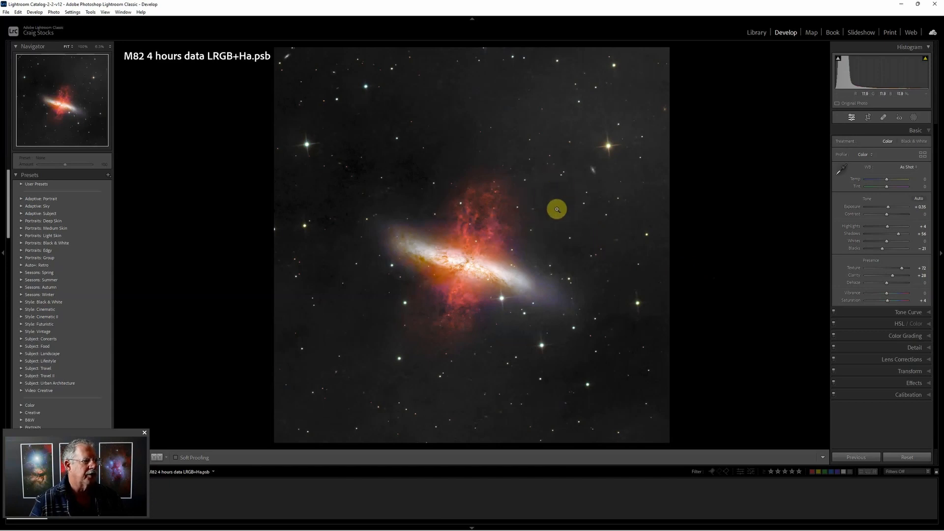
Return to the Library module, then switch to Photoshop and close the M82 document
click(758, 33)
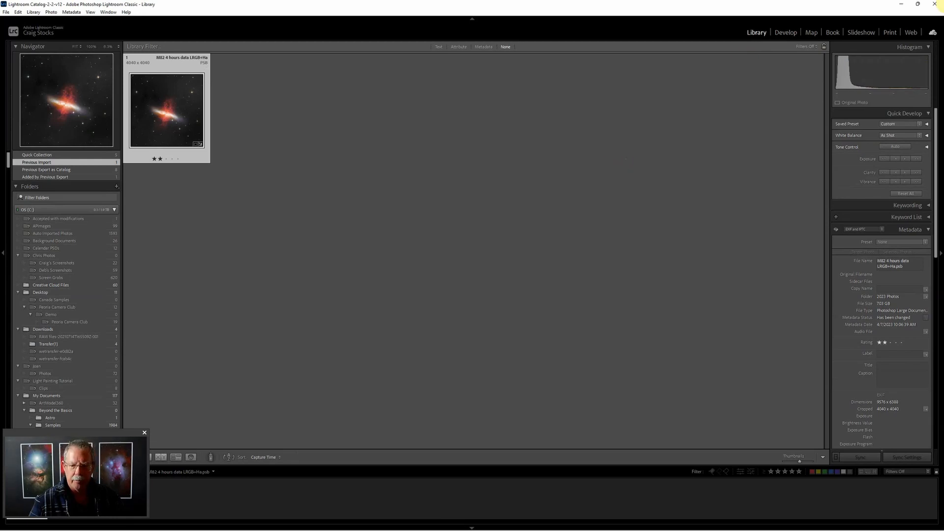
click(942, 3)
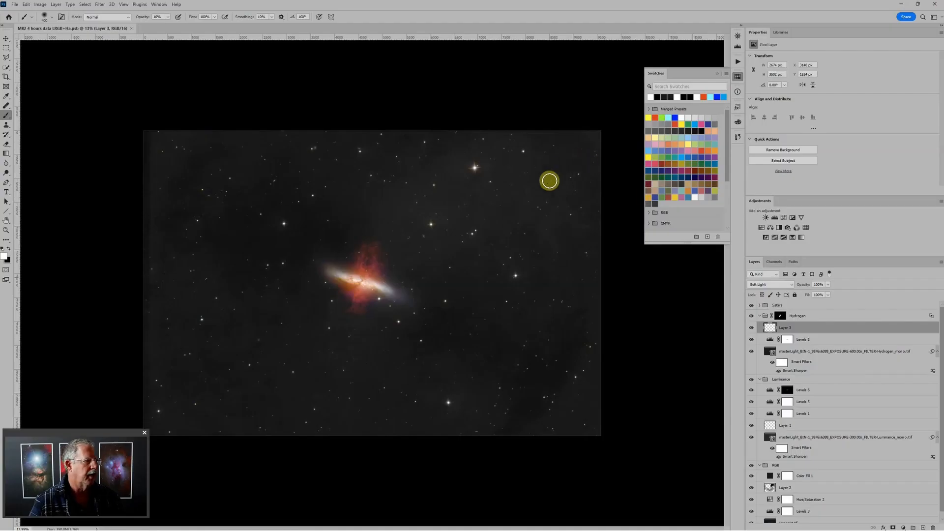
click(130, 28)
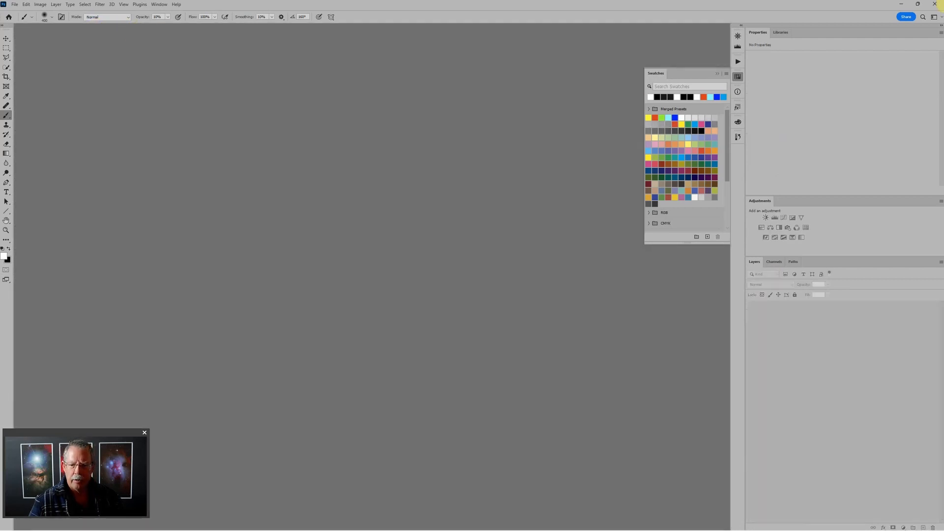
Switch back to Lightroom Classic and send the M82 image to Photoshop with the Edit Original option
click(941, 4)
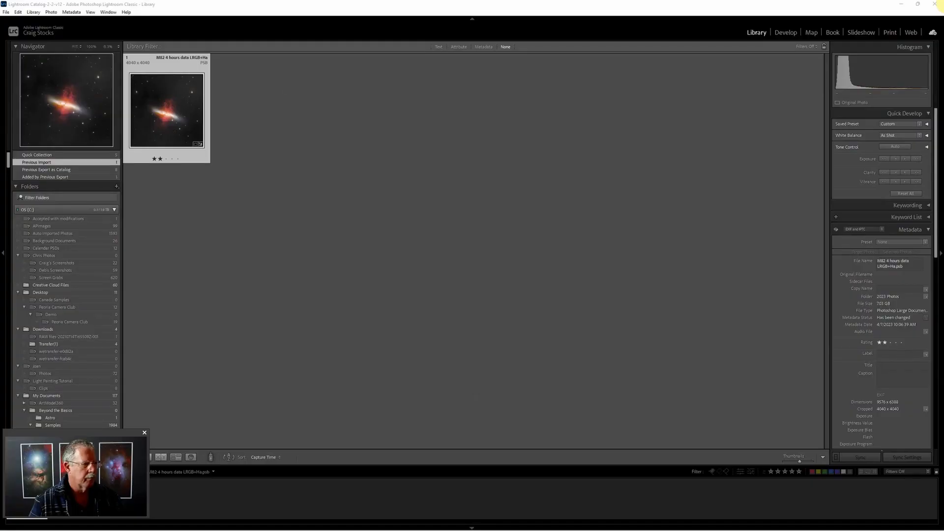
double_click(178, 130)
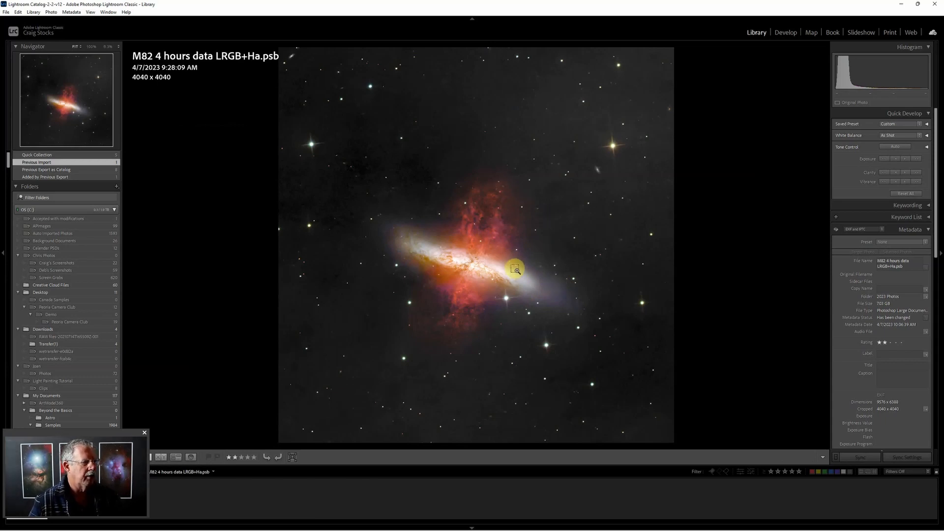
key(ctrl+e)
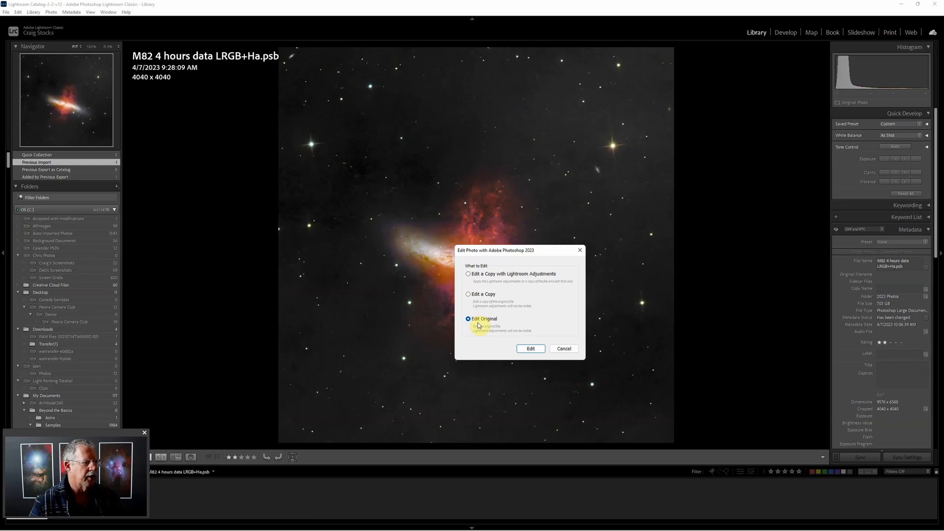
click(529, 349)
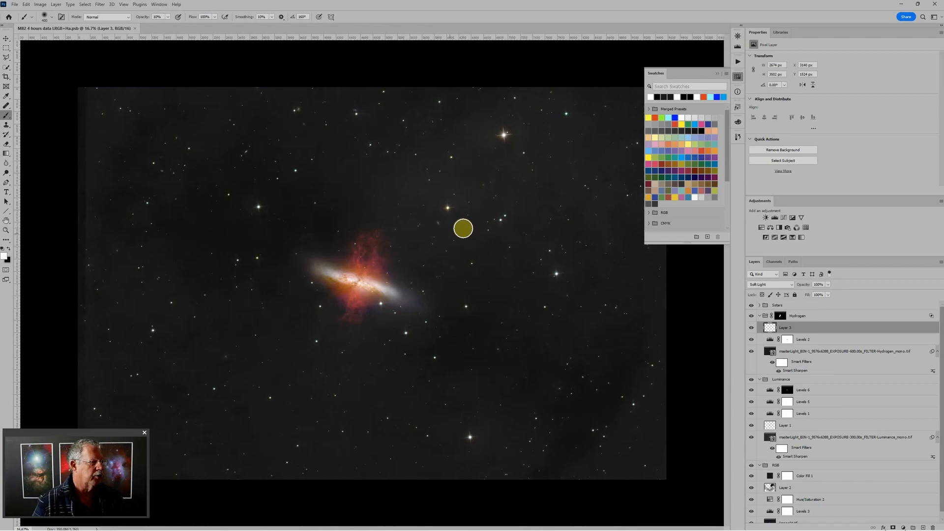
Inspect the background beside the galaxy up close and open the contents of the Luminance group's smart object
scroll(410, 234, up, 4)
scroll(536, 201, up, 3)
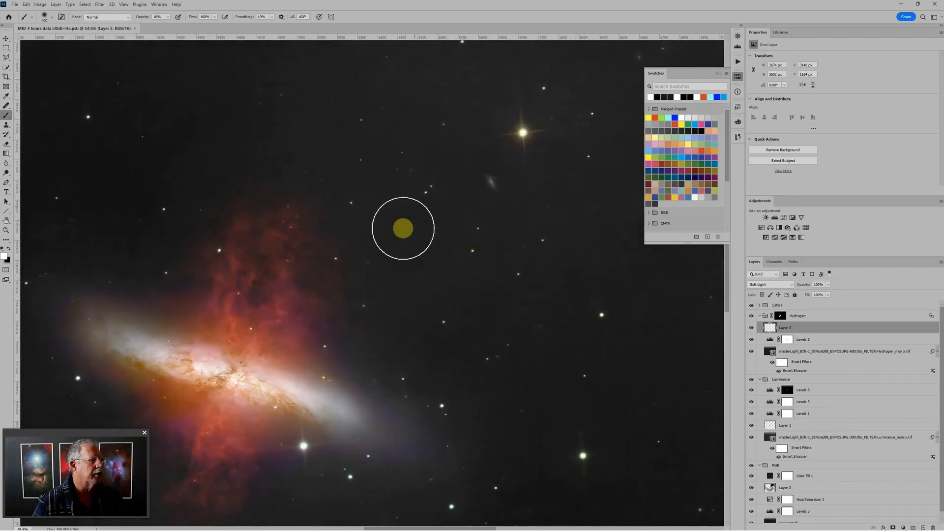
scroll(787, 359, down, 1)
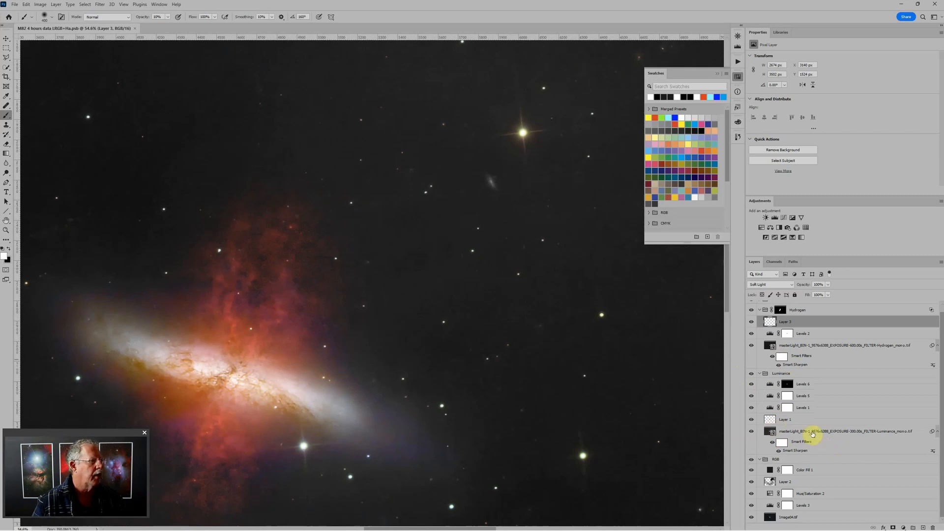
scroll(495, 320, up, 1)
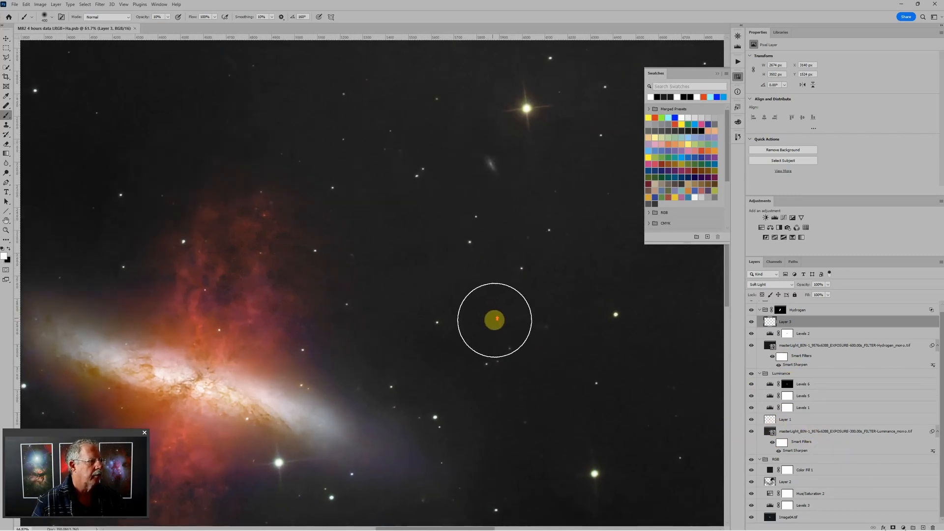
scroll(494, 320, up, 1)
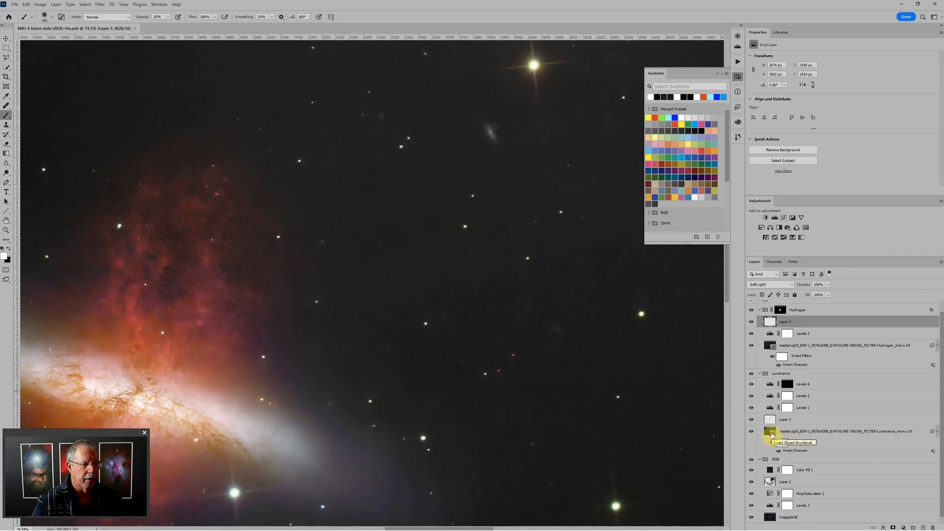
double_click(772, 434)
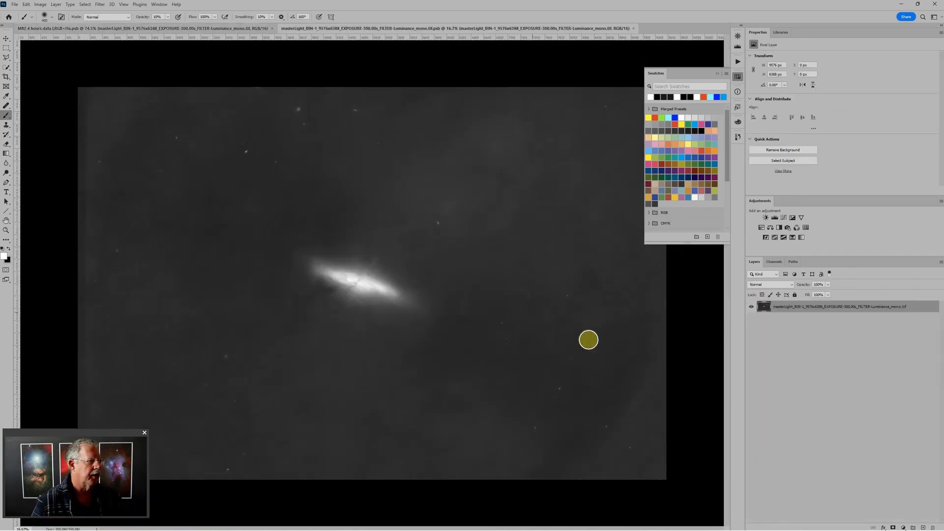
Shrink the Healing Brush and heal the uneven background just above and beside the galaxy on the luminance layer
scroll(430, 264, up, 3)
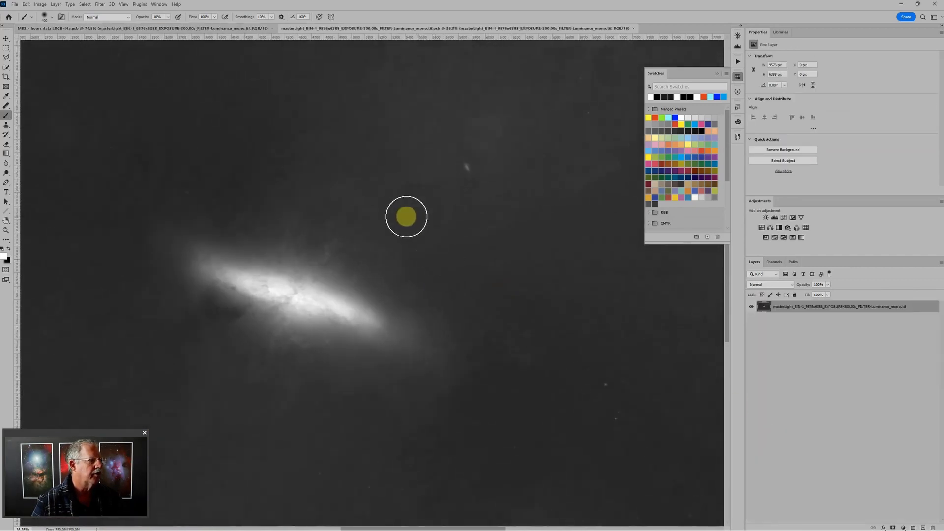
key(j)
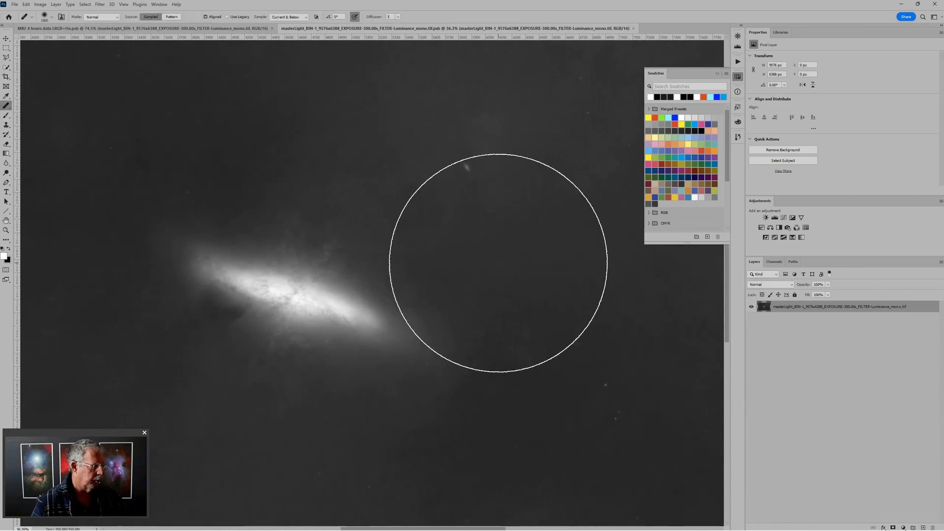
key(bracketleft)
key(bracketleft)
key(bracketleft)
key(bracketleft)
key(bracketleft)
key(bracketleft)
key(bracketleft)
key(bracketleft)
key(bracketleft)
key(bracketleft)
key(bracketleft)
key(bracketleft)
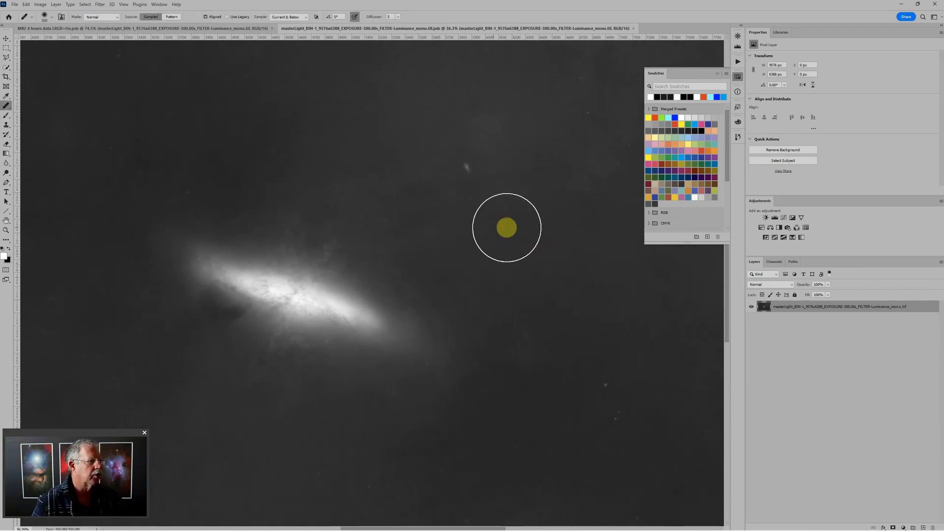
drag(415, 204, 412, 200)
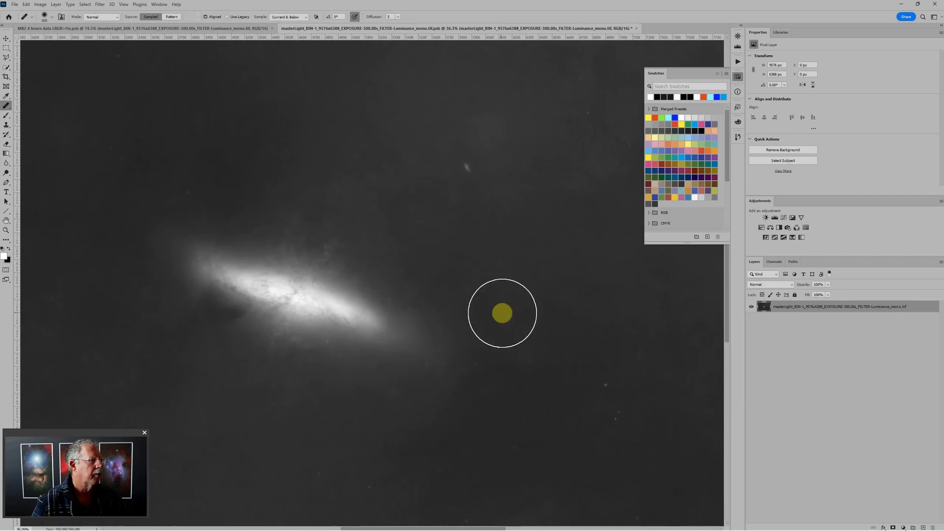
scroll(554, 288, down, 1)
scroll(553, 289, down, 3)
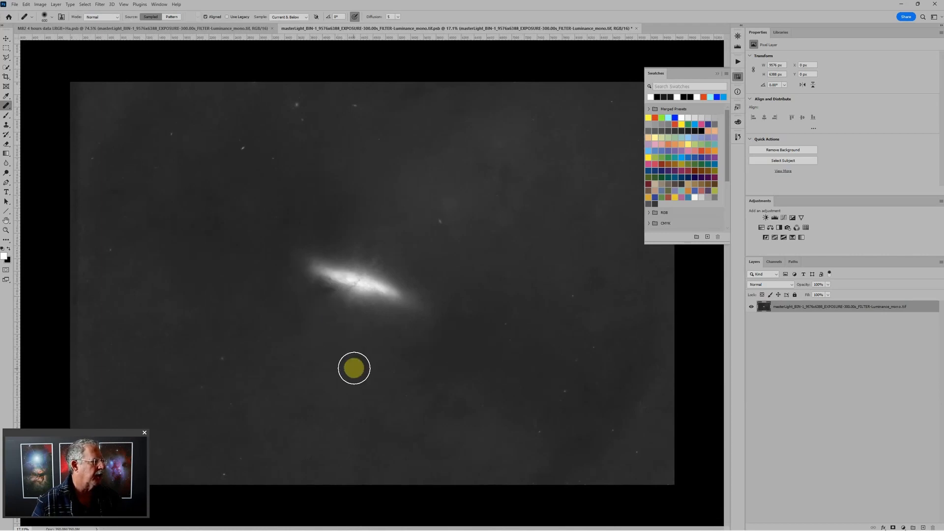
Heal the blotchy background below and to the left of the galaxy using freshly sampled clean sky
scroll(554, 261, up, 1)
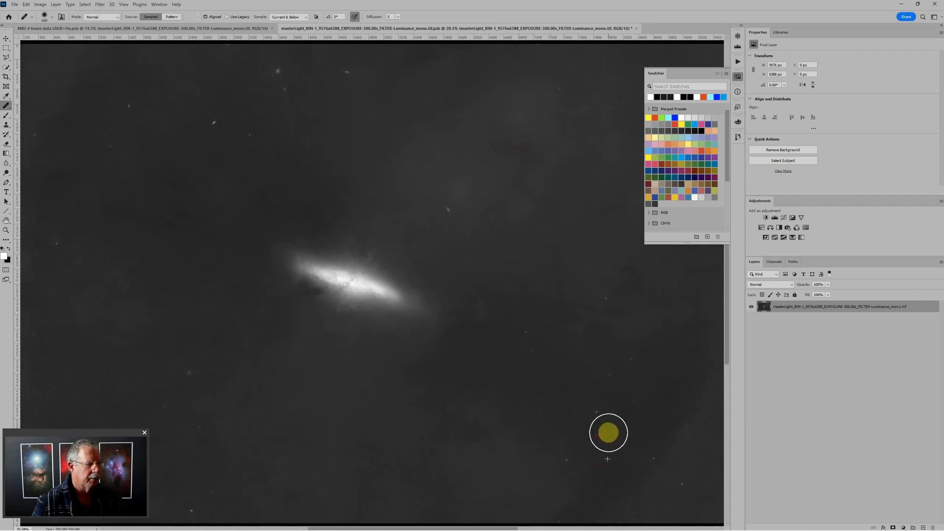
alt+click(460, 467)
click(453, 430)
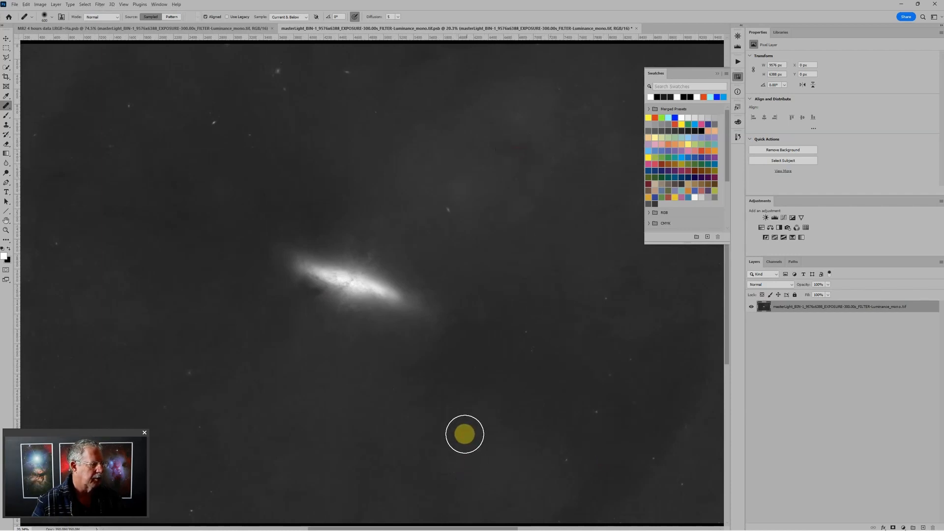
alt+click(352, 402)
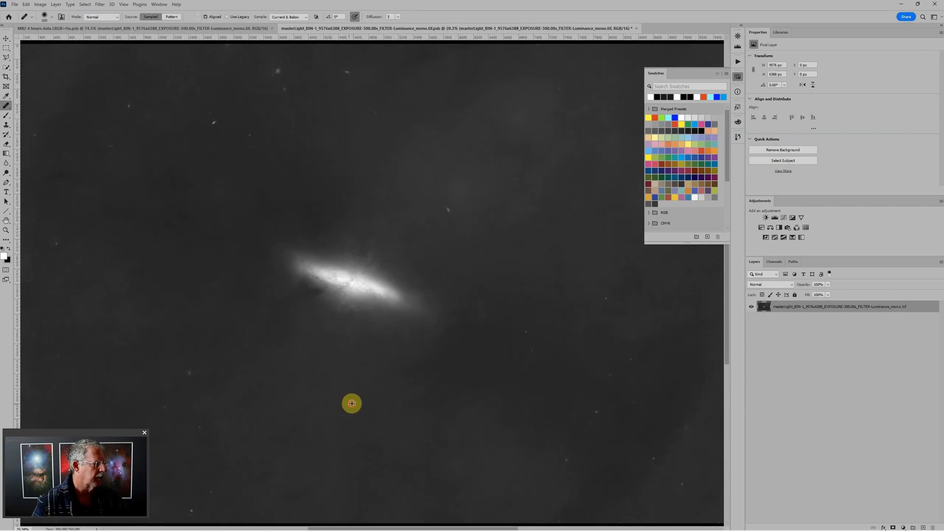
mouse_move(286, 433)
mouse_down()
mouse_move(246, 397)
mouse_move(212, 419)
mouse_move(285, 434)
mouse_move(275, 464)
mouse_move(258, 470)
mouse_move(313, 495)
mouse_move(304, 434)
mouse_move(312, 377)
mouse_move(274, 345)
mouse_move(273, 357)
mouse_move(209, 347)
mouse_move(170, 251)
mouse_move(110, 201)
mouse_move(151, 224)
mouse_move(143, 206)
mouse_up()
scroll(135, 214, down, 3)
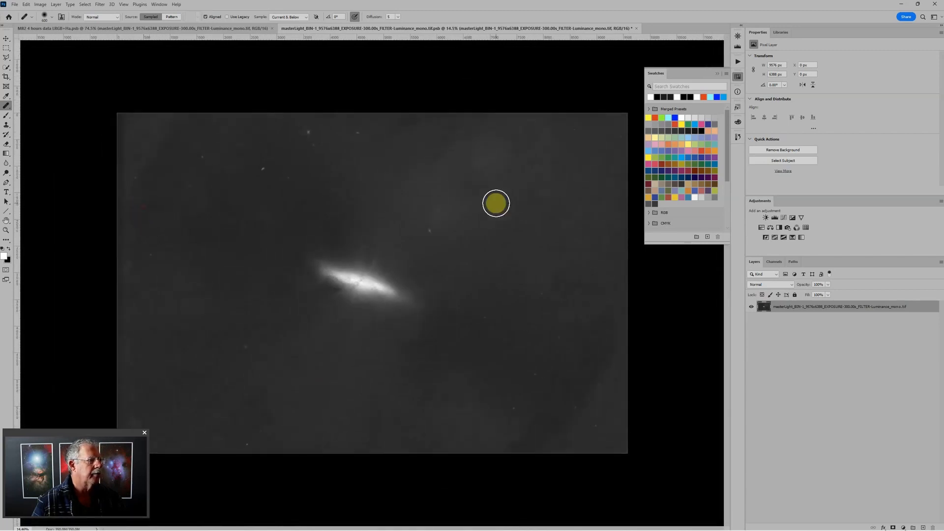
Sample clean sky right of the galaxy and heal the uneven background in the image's right and upper-right areas
alt+click(552, 250)
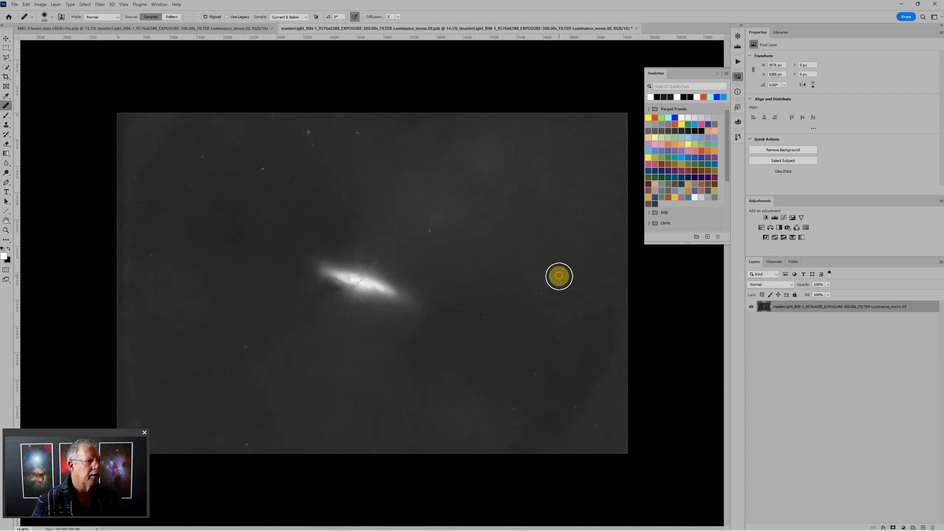
mouse_move(559, 276)
mouse_down()
mouse_move(567, 277)
mouse_move(552, 309)
mouse_move(577, 295)
mouse_up()
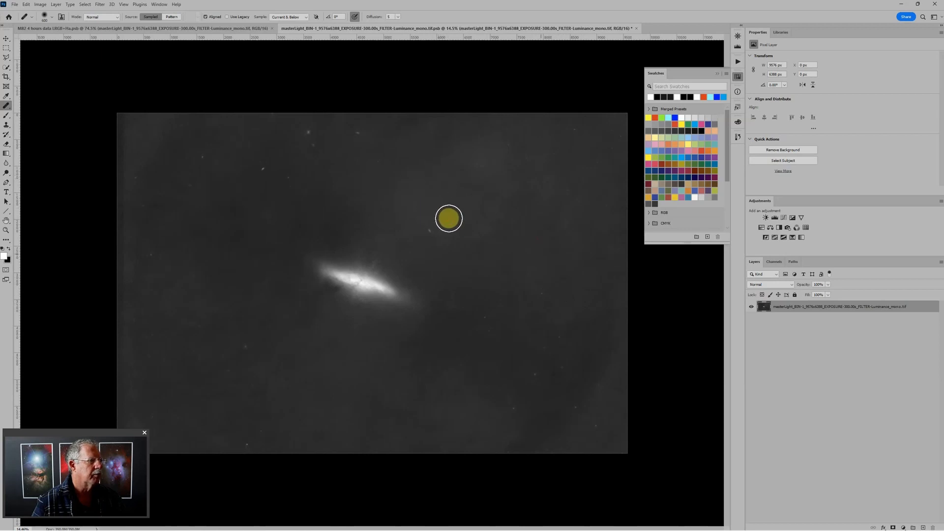
mouse_move(481, 168)
mouse_down()
mouse_move(482, 220)
mouse_move(495, 245)
mouse_up()
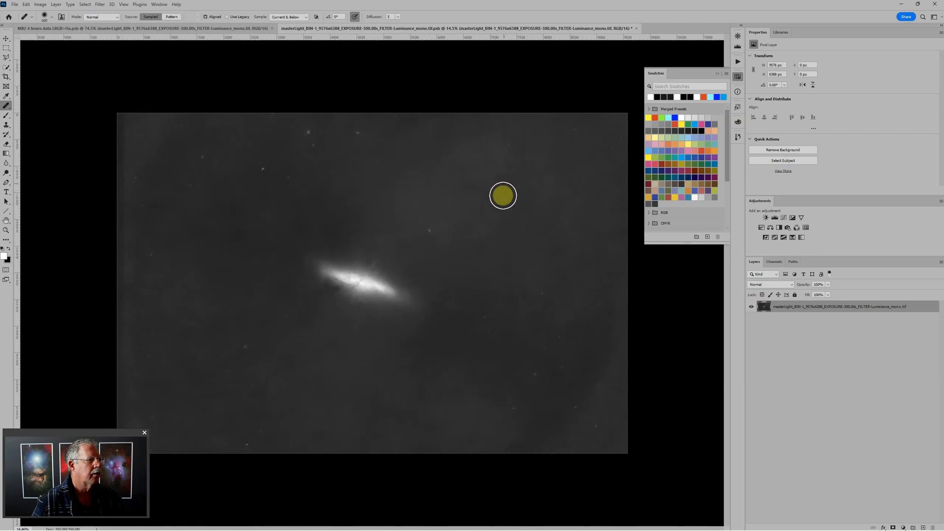
mouse_move(501, 193)
mouse_down()
mouse_move(493, 152)
mouse_move(487, 175)
mouse_up()
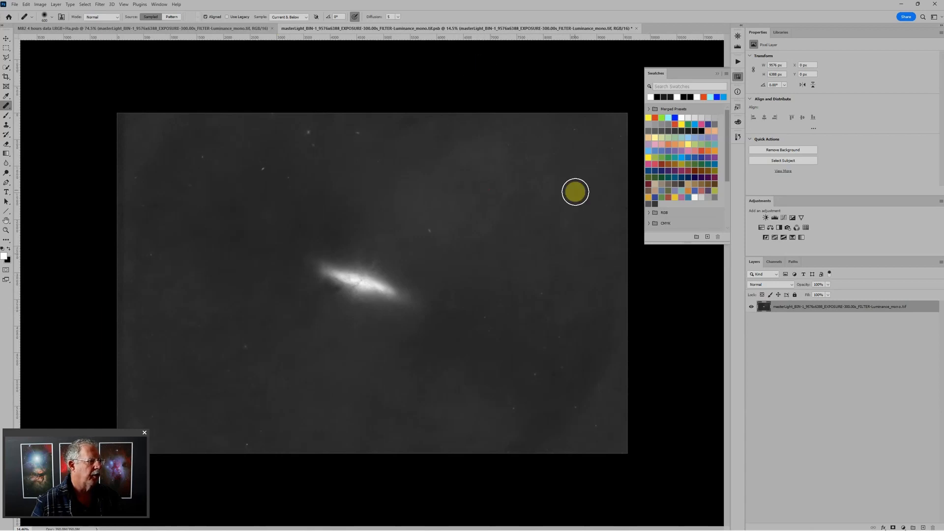
Save the retouched luminance smart object contents and close them
click(637, 28)
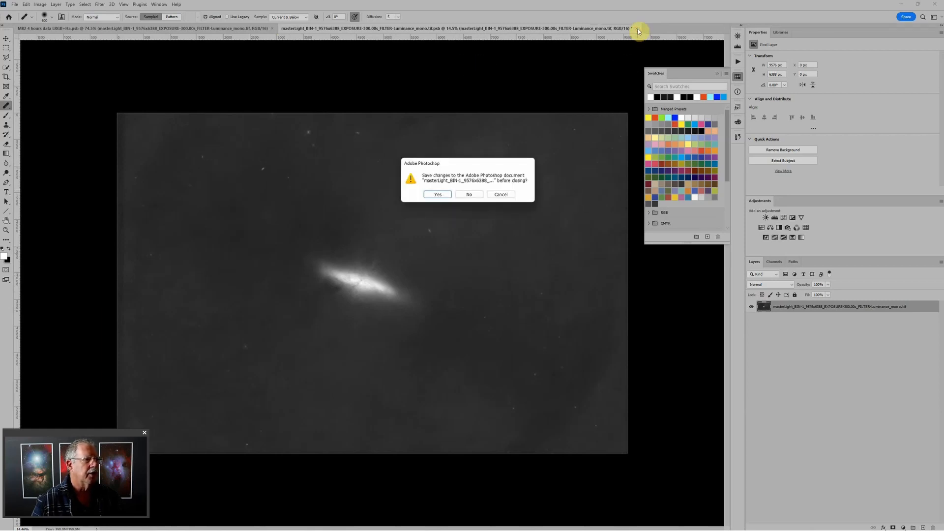
click(444, 196)
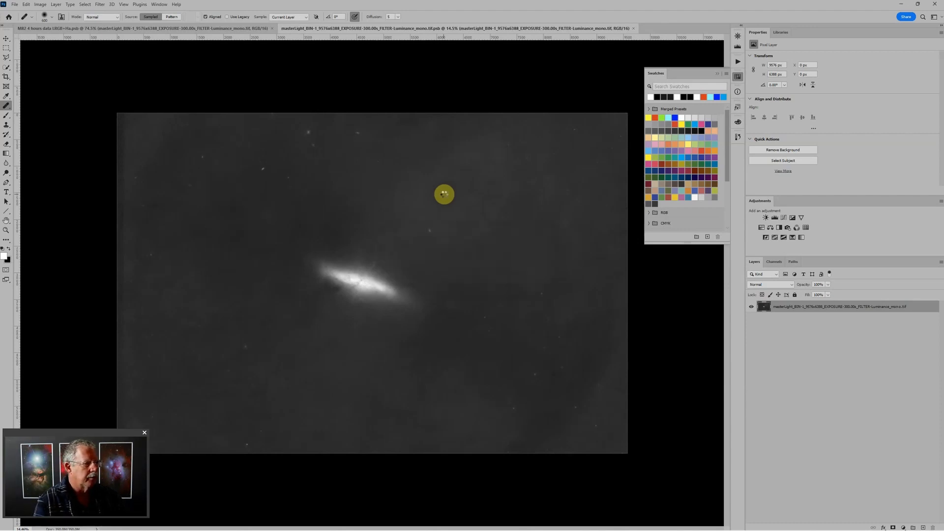
key(ctrl+w)
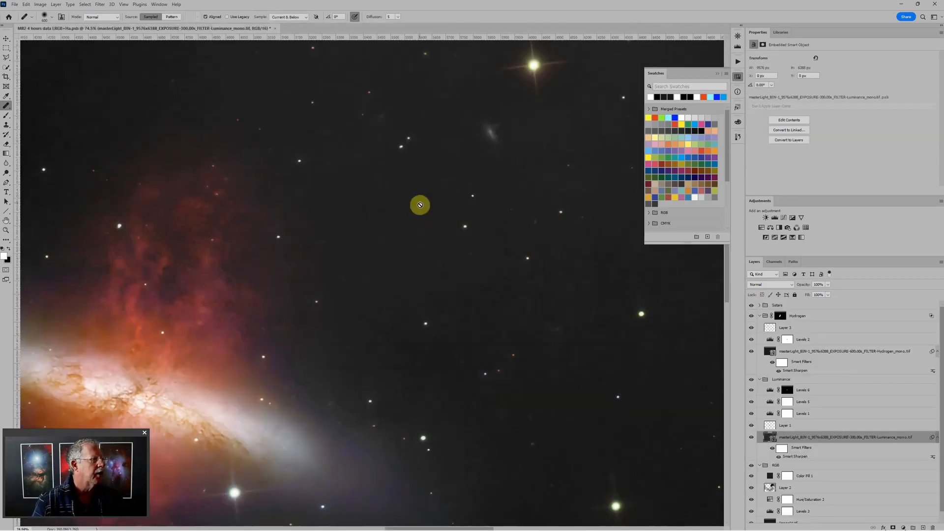
Check the whole composite, then save the M82 PSB document and close it
scroll(369, 223, down, 4)
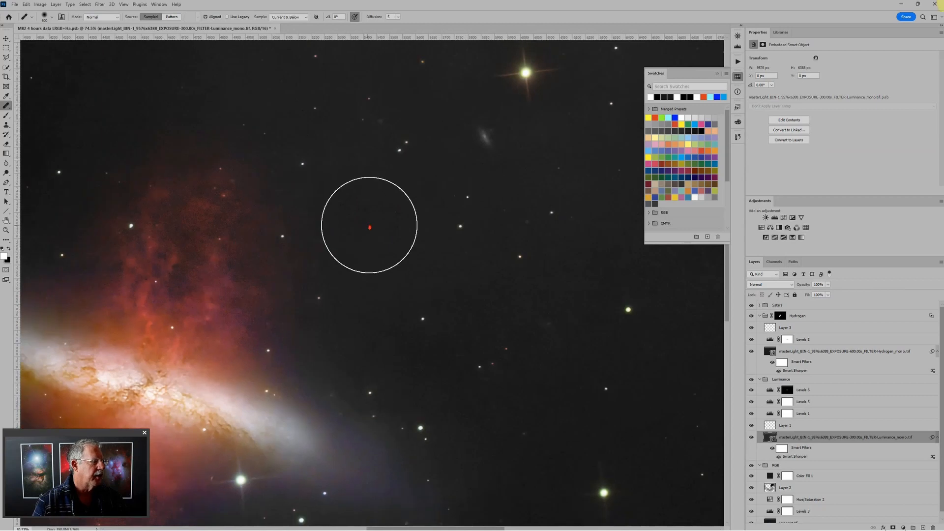
scroll(374, 224, down, 3)
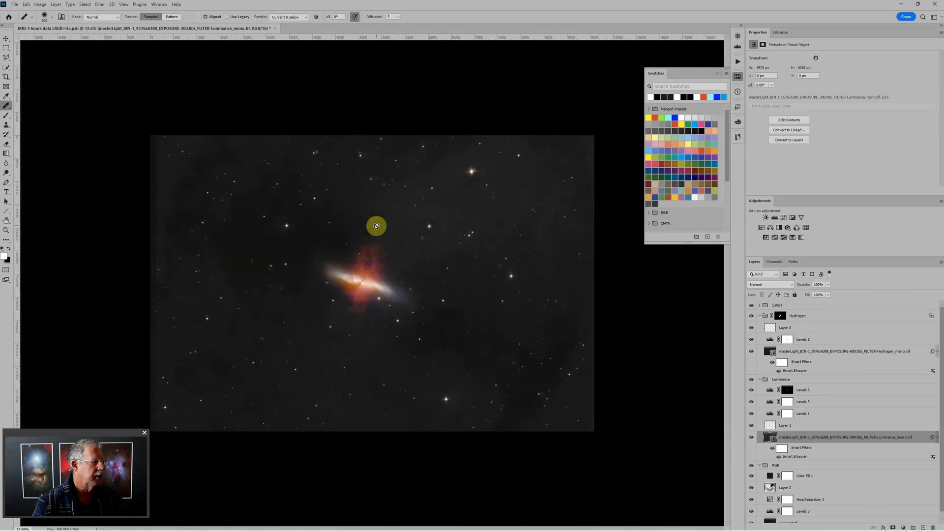
click(276, 29)
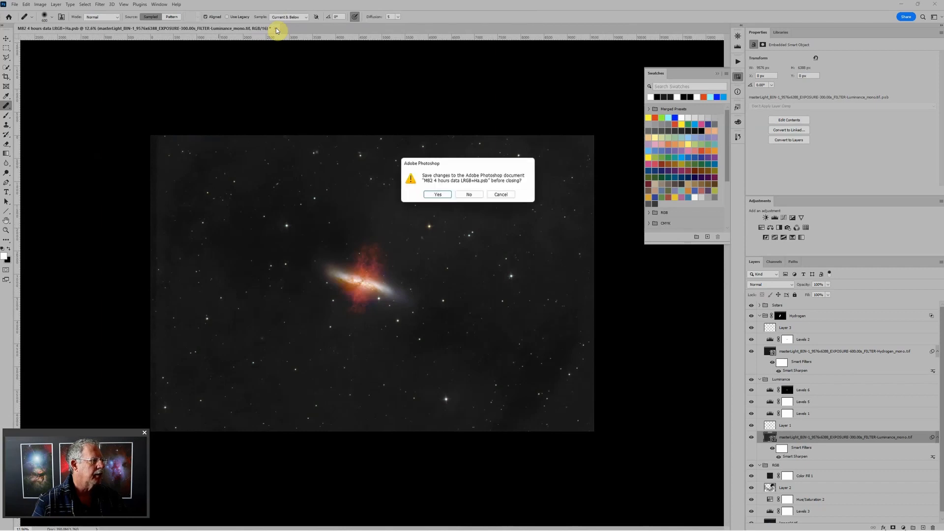
click(437, 195)
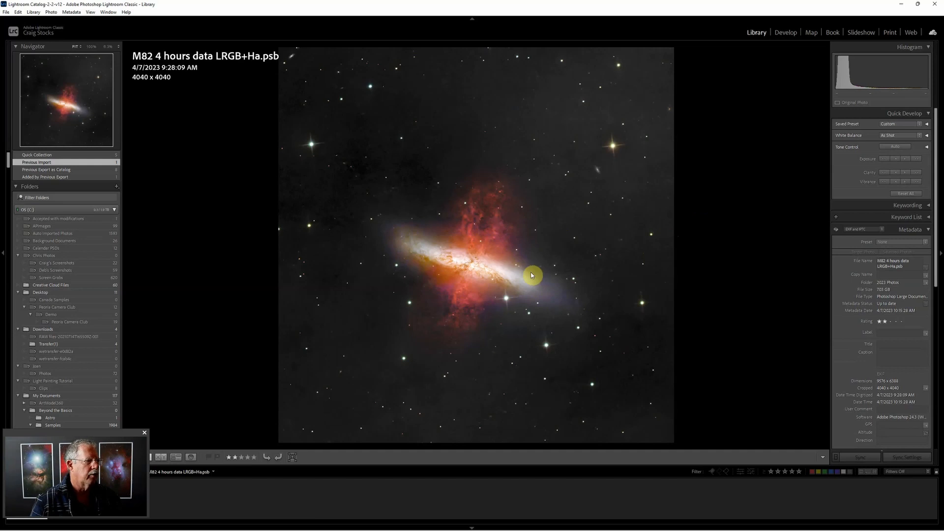
In Lightroom Classic's Develop module, fine-tune the position of the square crop around the galaxy and apply it
key(d)
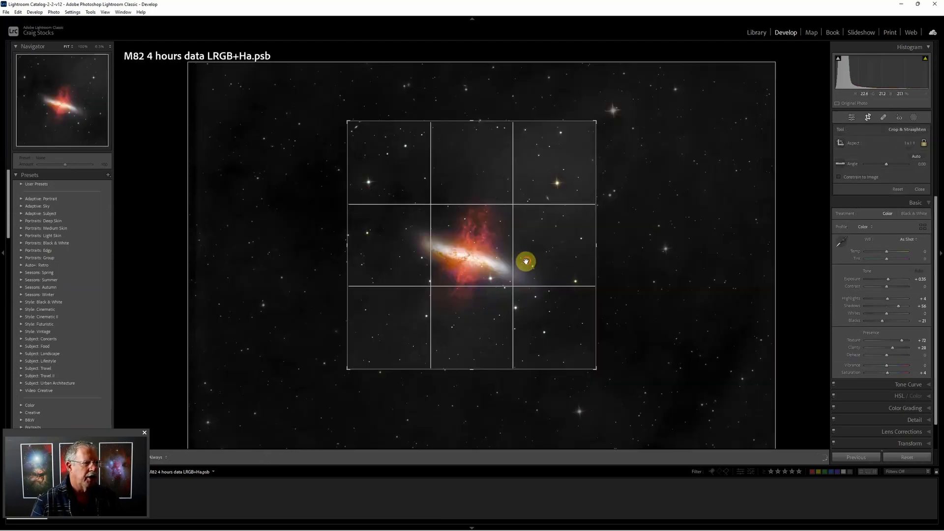
drag(527, 261, 531, 265)
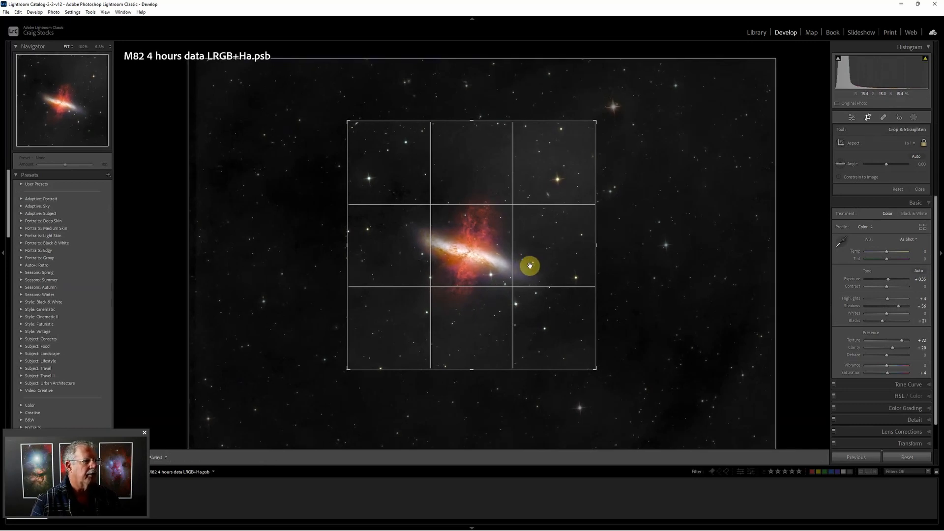
key(Return)
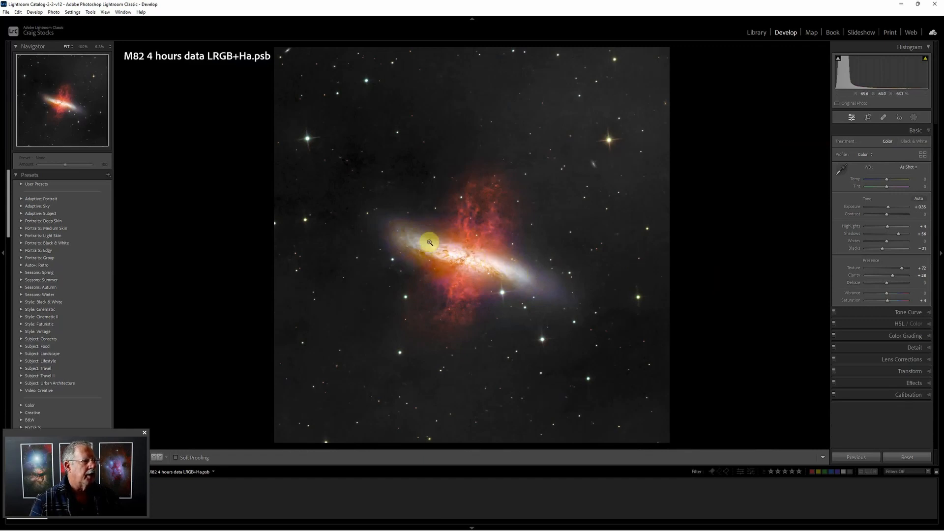
Add a brush mask and paint it along the galaxy's bright disk and core
click(914, 119)
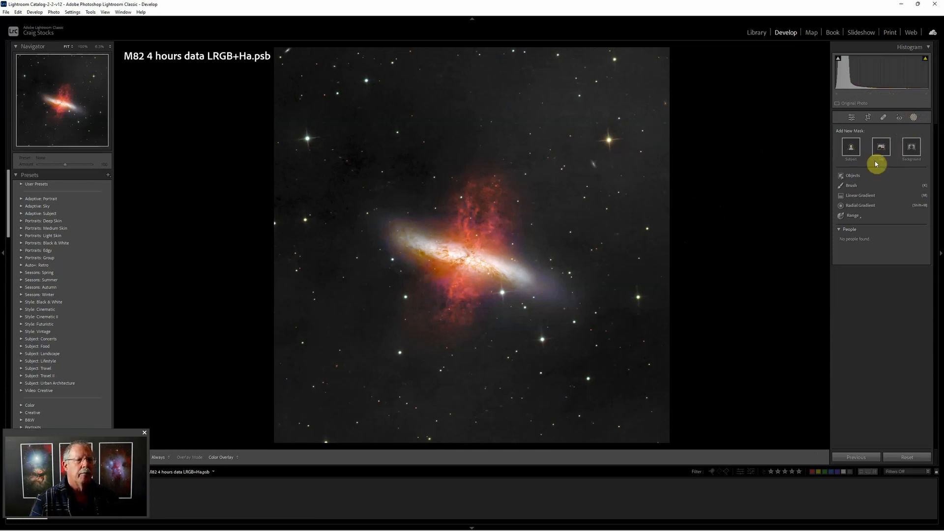
click(860, 187)
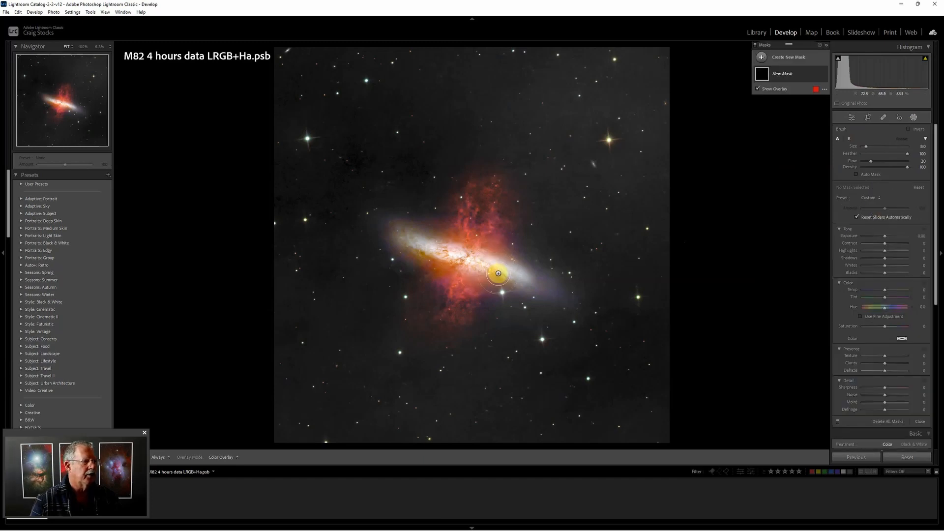
drag(522, 281, 411, 238)
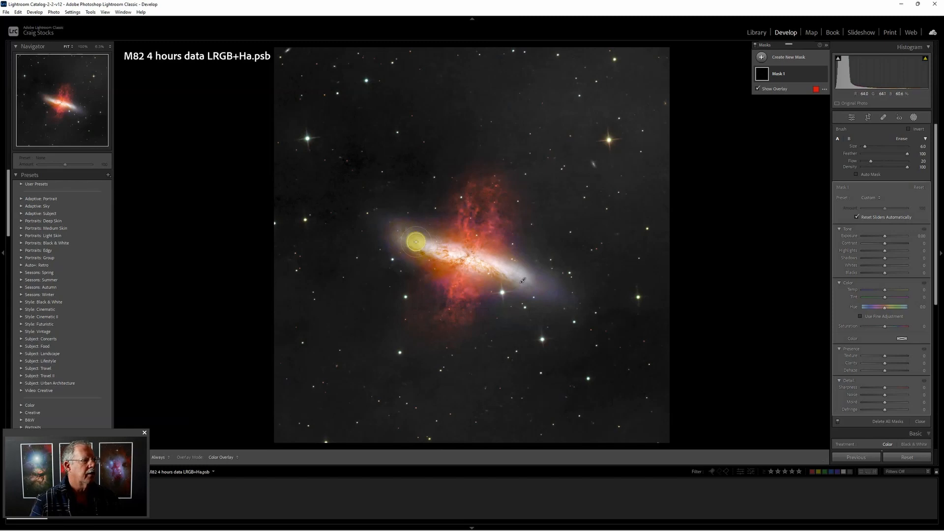
mouse_move(500, 263)
mouse_down()
mouse_move(417, 240)
mouse_move(458, 257)
mouse_up()
drag(513, 274, 512, 274)
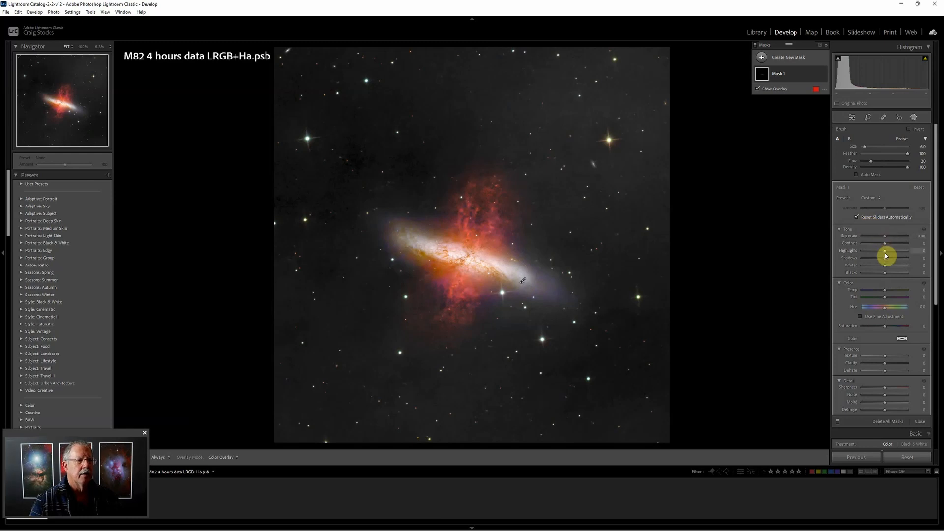
Set the galaxy mask's Highlights to -58, Blacks to -58 and Saturation to 32, then leave masking
drag(885, 252, 886, 252)
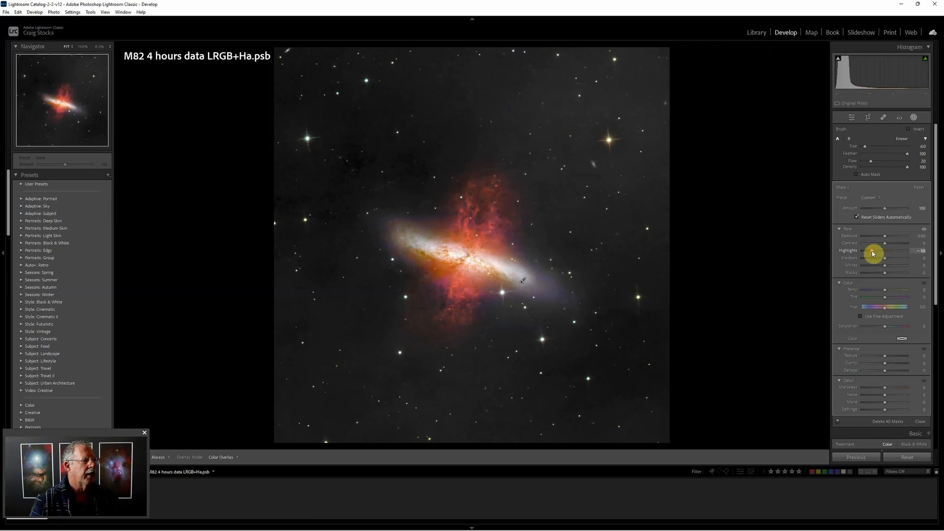
drag(873, 253, 880, 275)
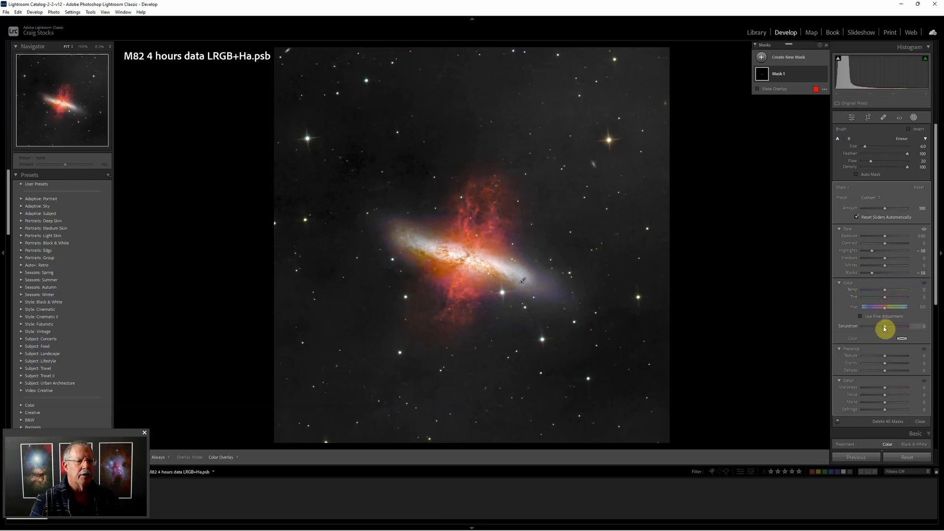
drag(885, 328, 886, 329)
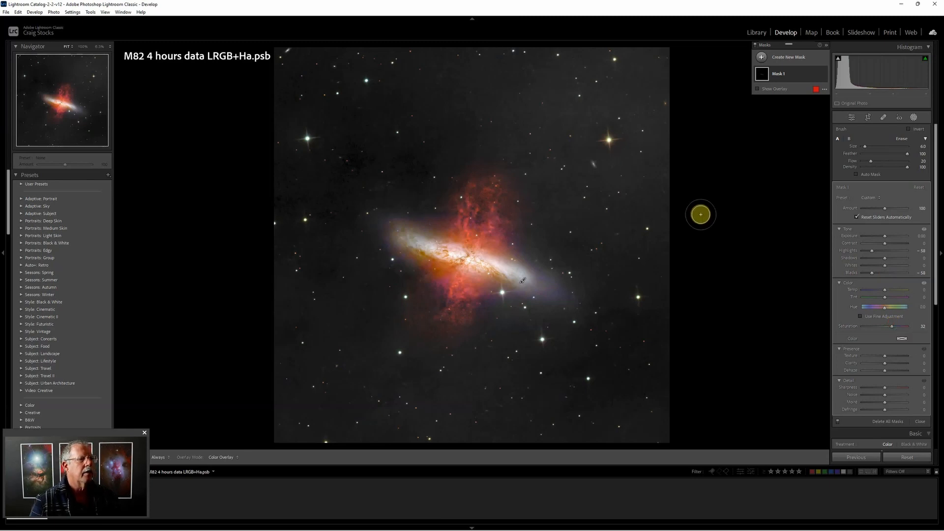
click(914, 119)
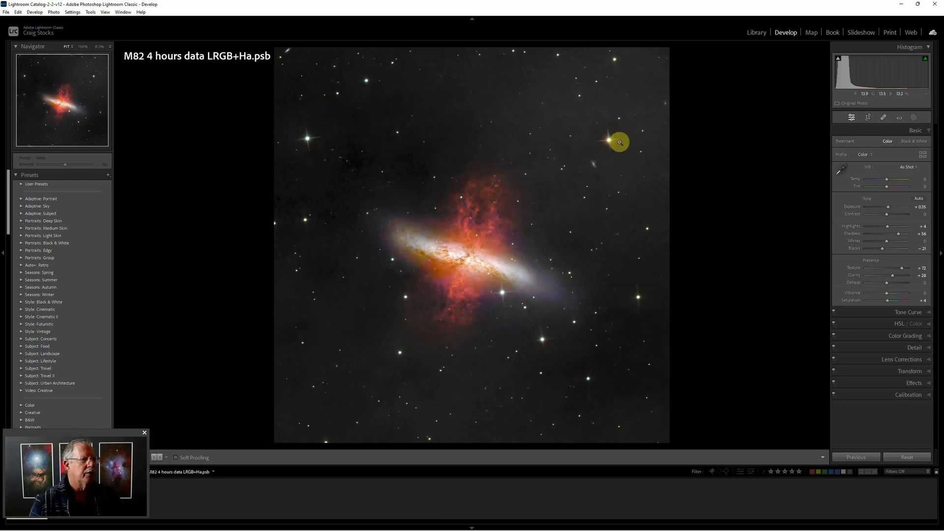
Return to the Library module, reopen the M82 PSB in Photoshop for editing, and inspect the galaxy up close
click(765, 37)
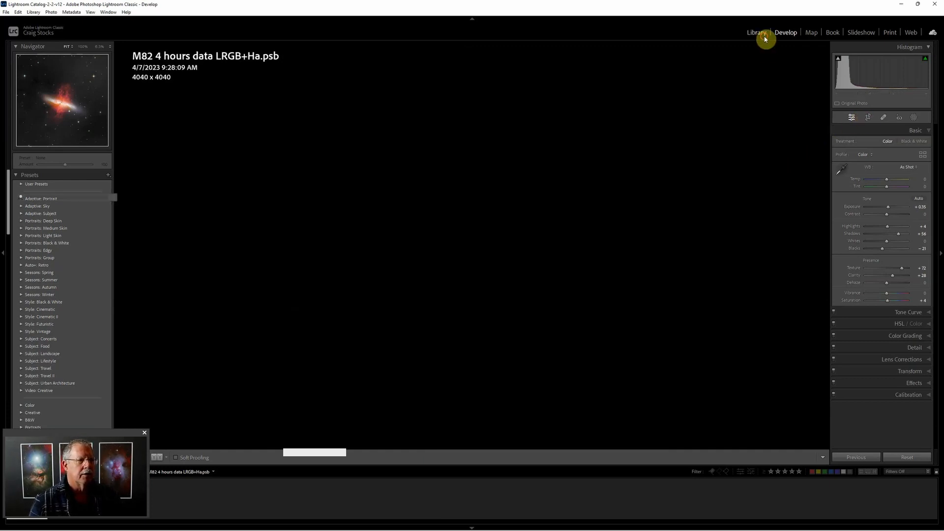
key(ctrl+e)
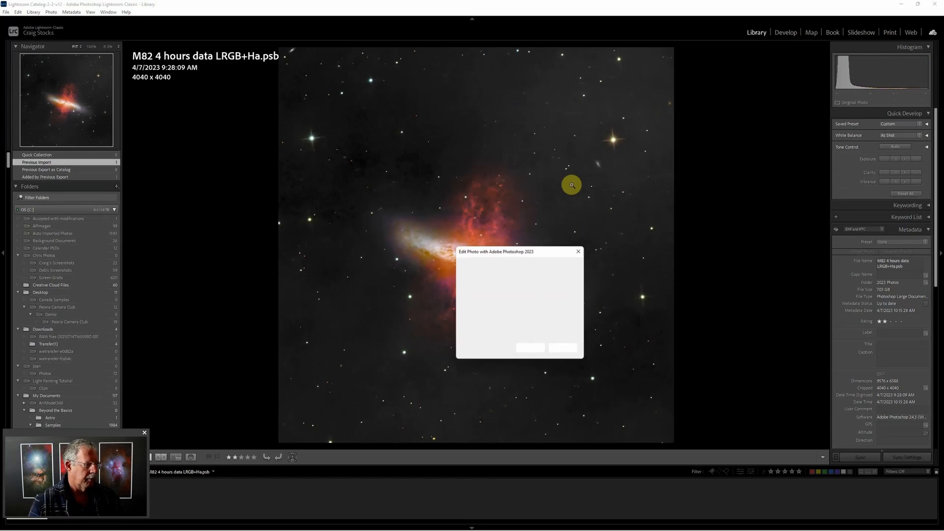
click(530, 348)
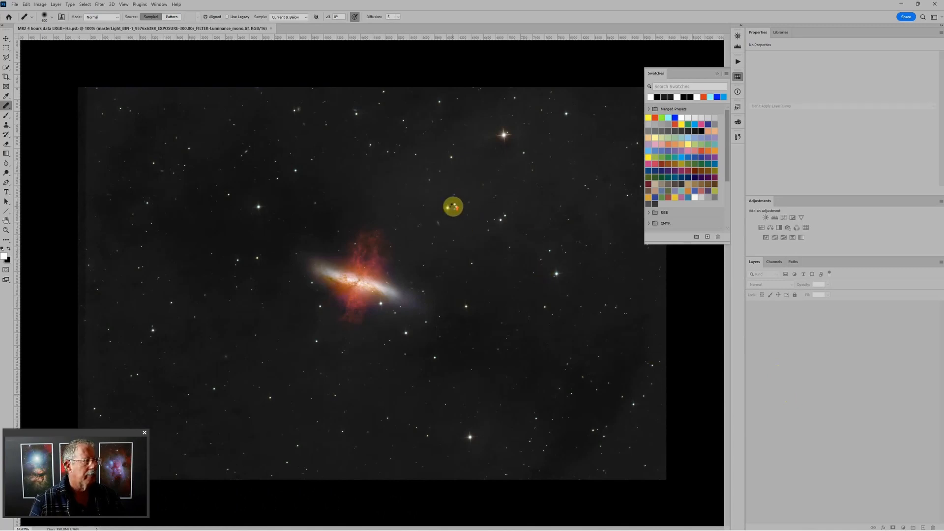
scroll(452, 207, up, 5)
scroll(458, 175, up, 3)
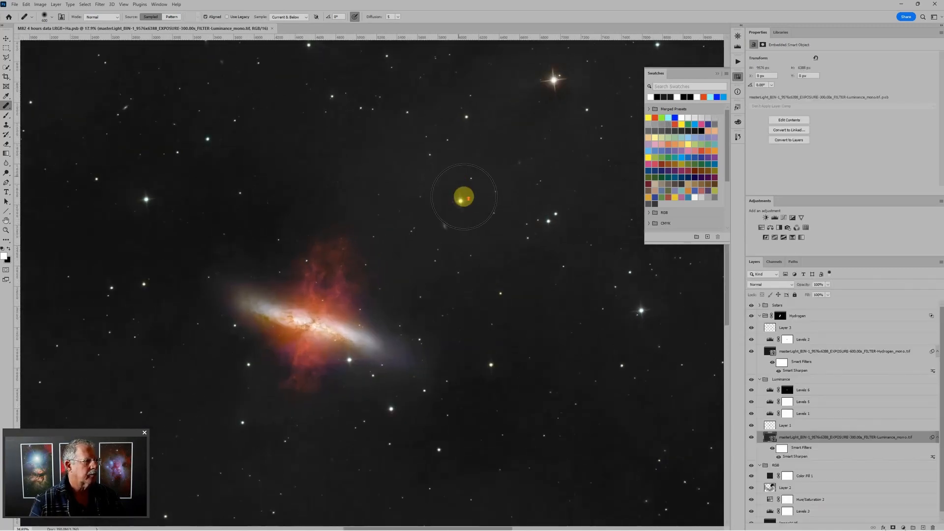
Brush white over the bright yellow star above the small background galaxy on the Luminance group's Soft Light Layer 1, enlarging the brush to fit
scroll(462, 201, up, 2)
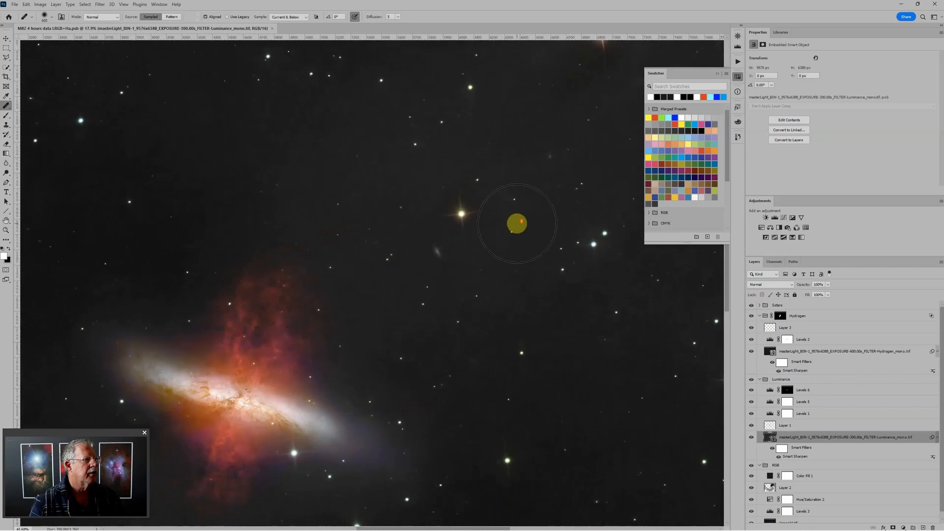
scroll(462, 211, up, 6)
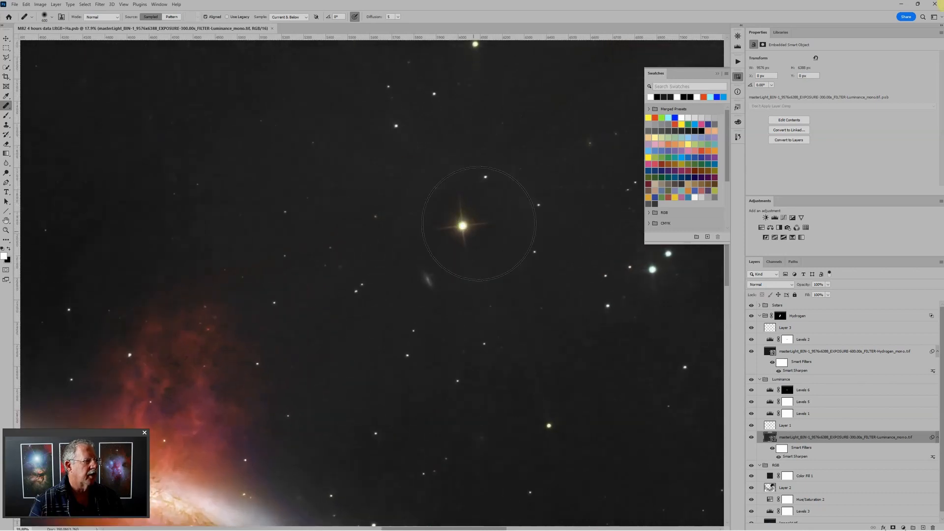
scroll(468, 235, up, 5)
scroll(466, 239, down, 4)
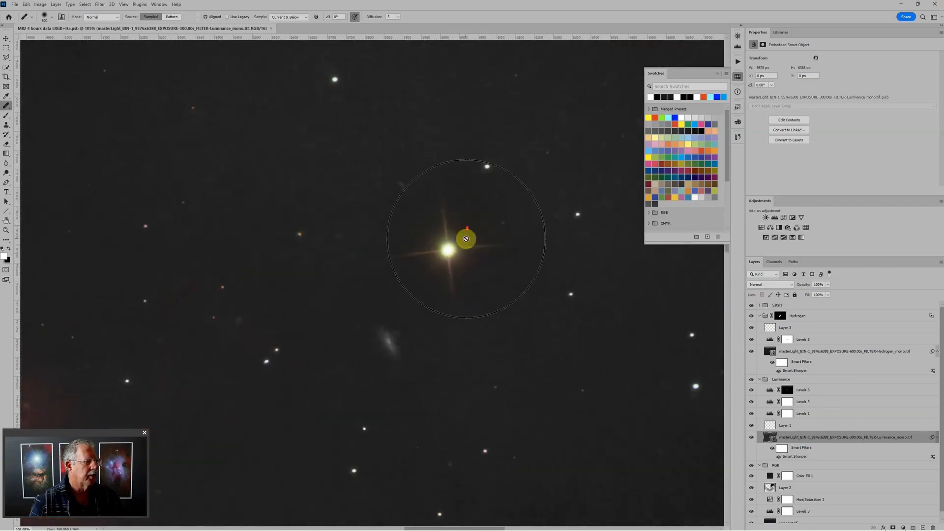
scroll(467, 238, down, 1)
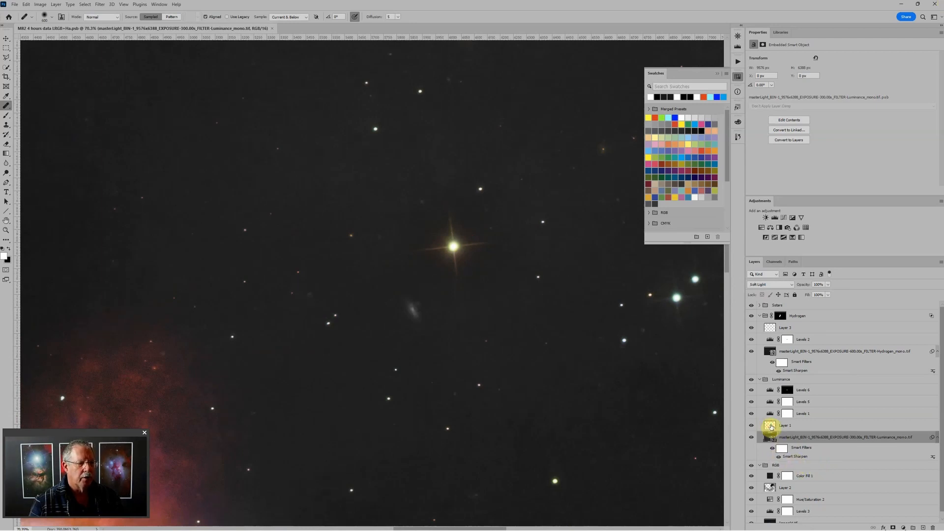
click(771, 427)
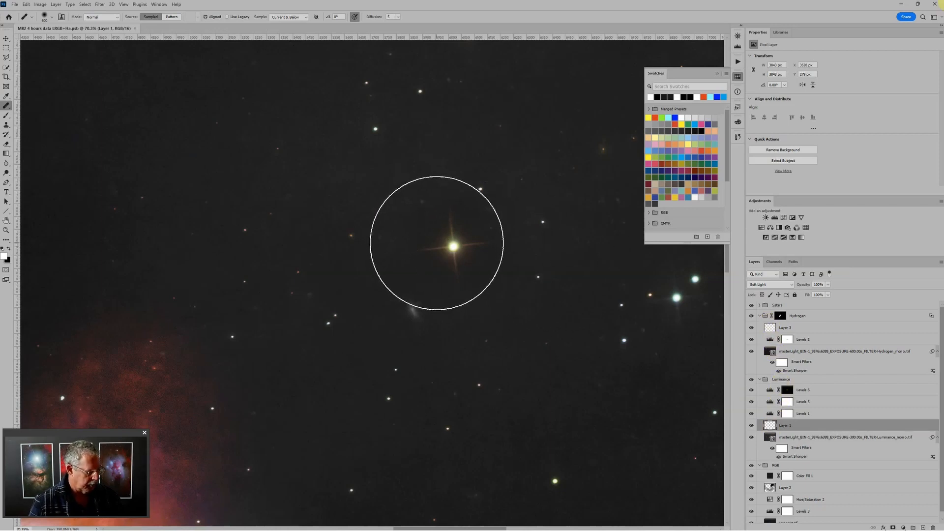
key(b)
click(462, 231)
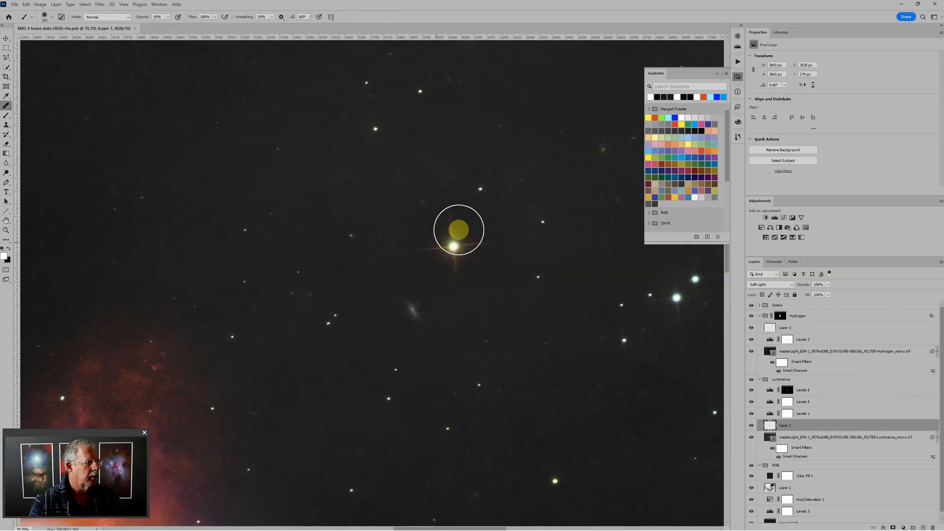
key(bracketright)
key(bracketright)
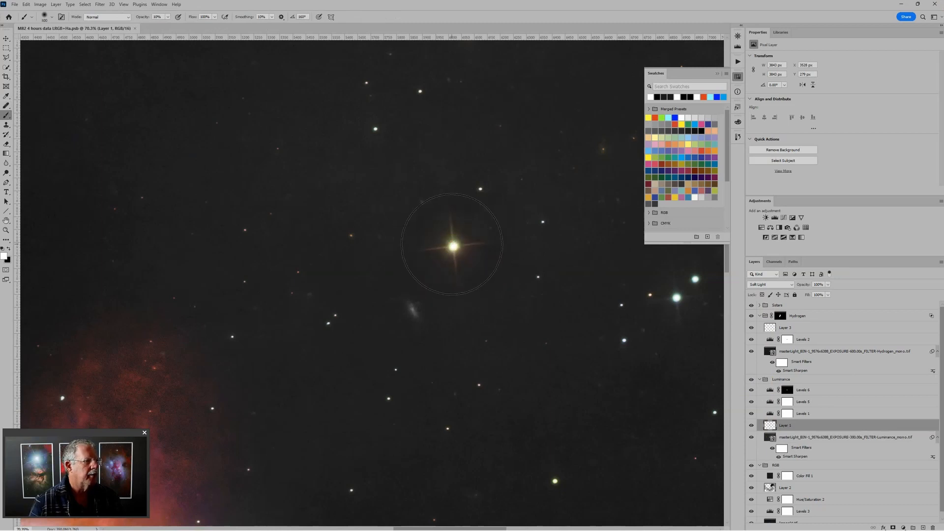
key(bracketright)
scroll(589, 305, down, 5)
key(bracketright)
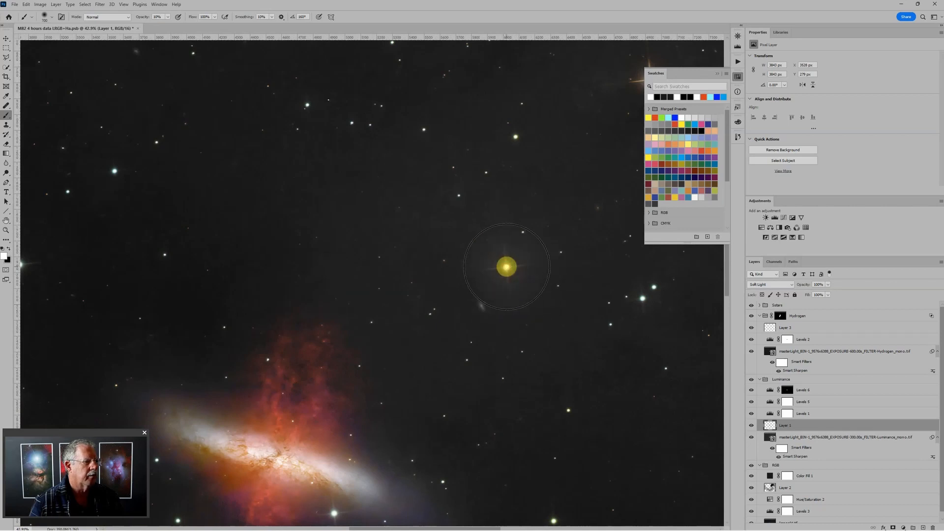
Check the brightened star against the whole image, and close the M82 PSB, saving its changes
scroll(630, 322, down, 3)
scroll(634, 325, down, 2)
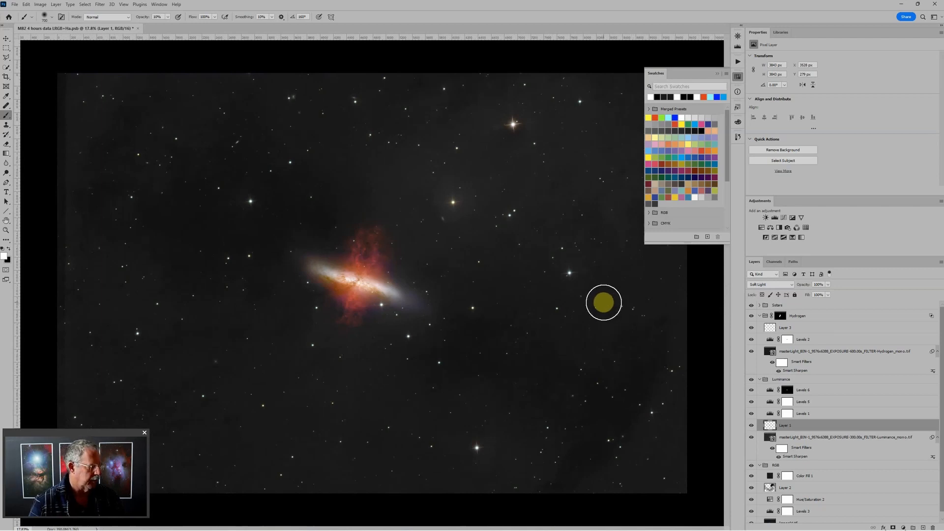
scroll(515, 243, up, 4)
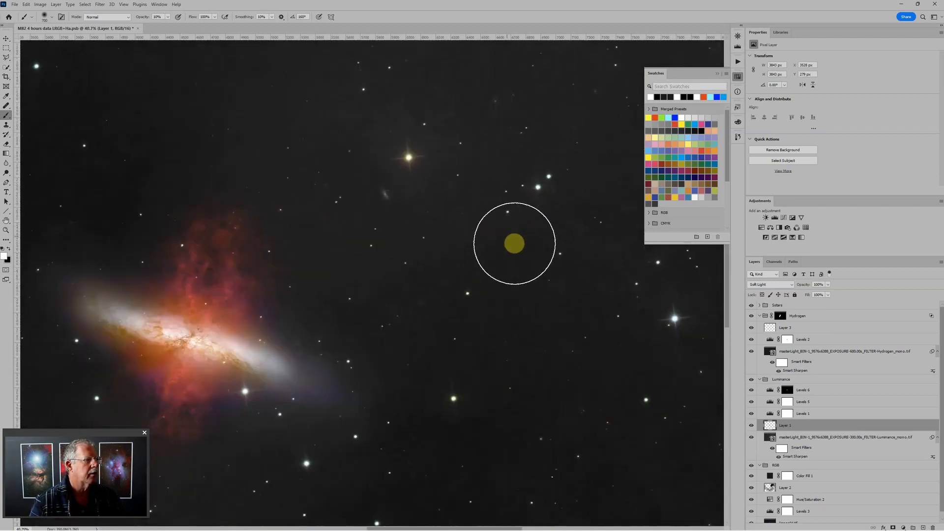
scroll(514, 244, down, 2)
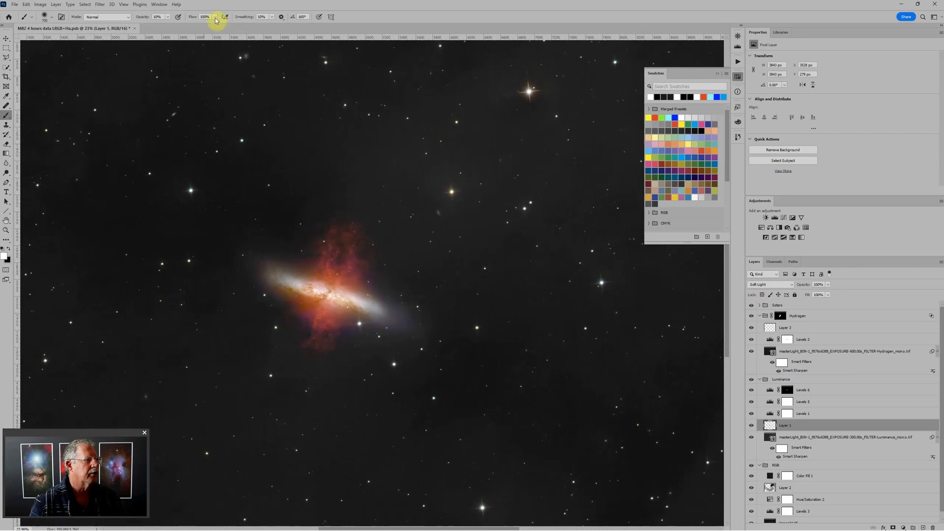
click(135, 29)
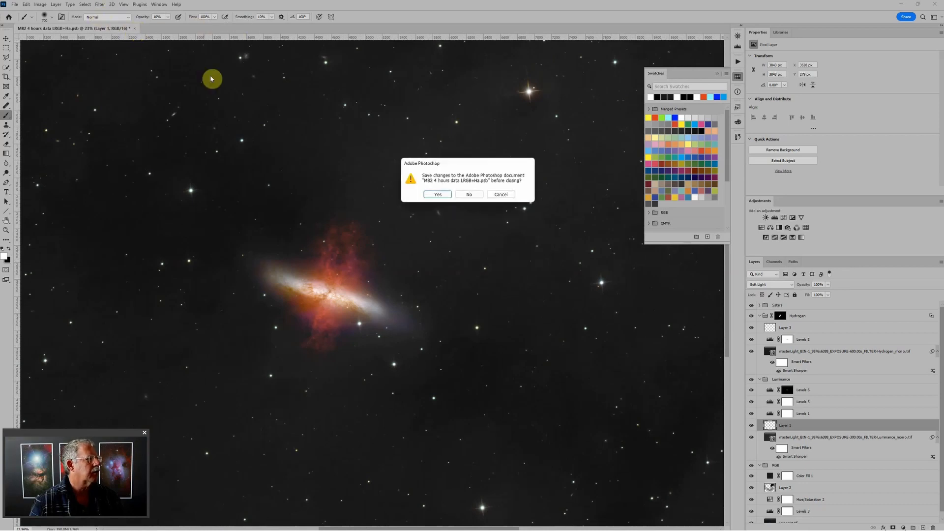
click(431, 194)
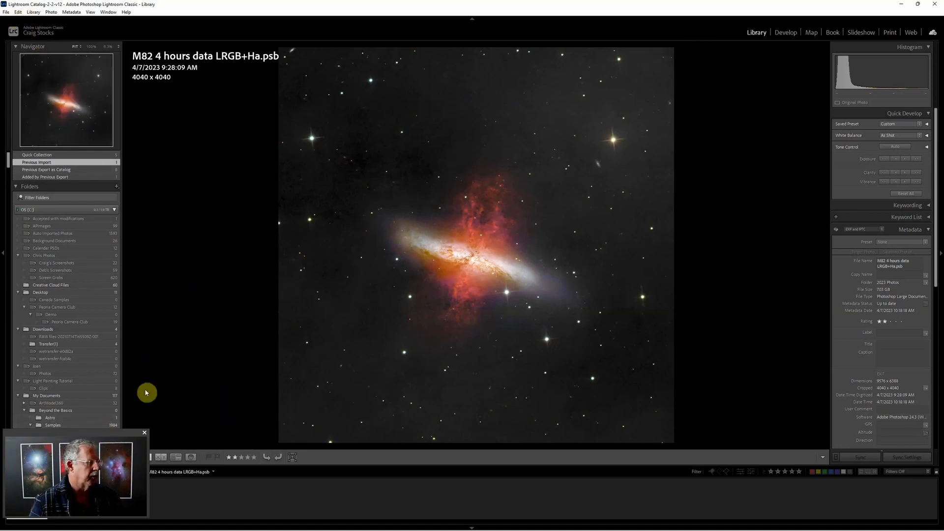
In Lightroom Classic, start exporting the M82 image and load the UDRO JPEG export preset
click(87, 436)
drag(87, 435, 227, 456)
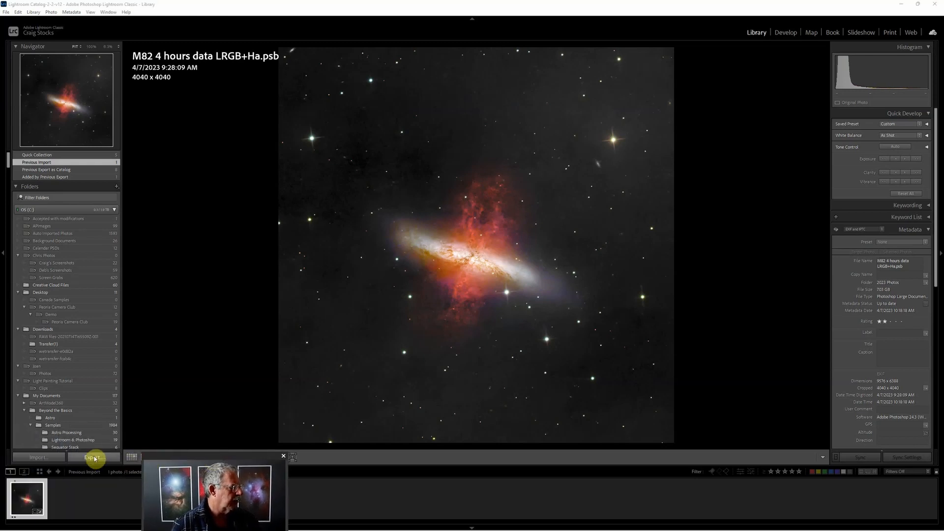
click(94, 458)
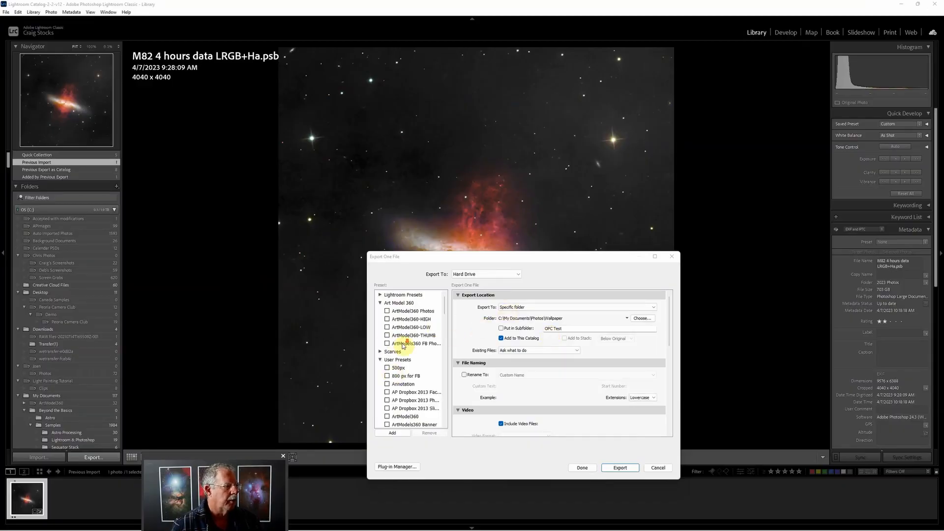
scroll(418, 340, down, 15)
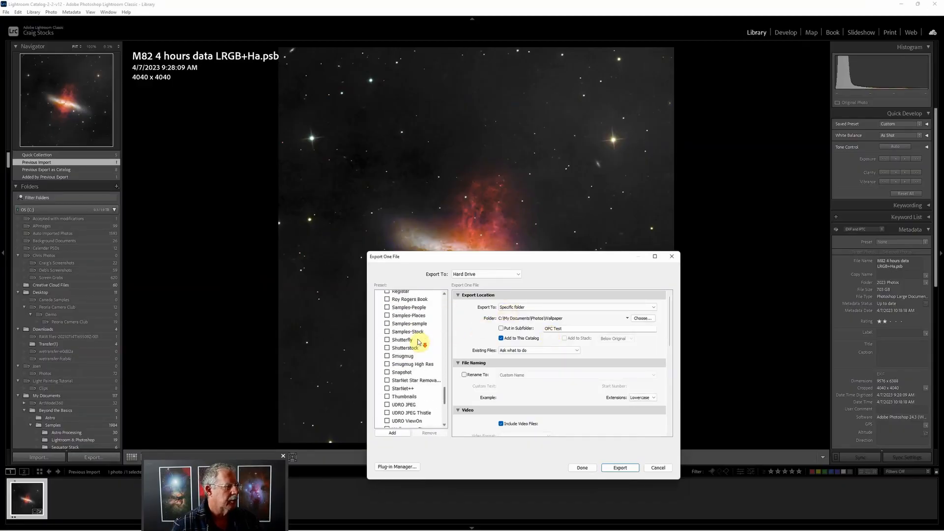
scroll(423, 379, up, 5)
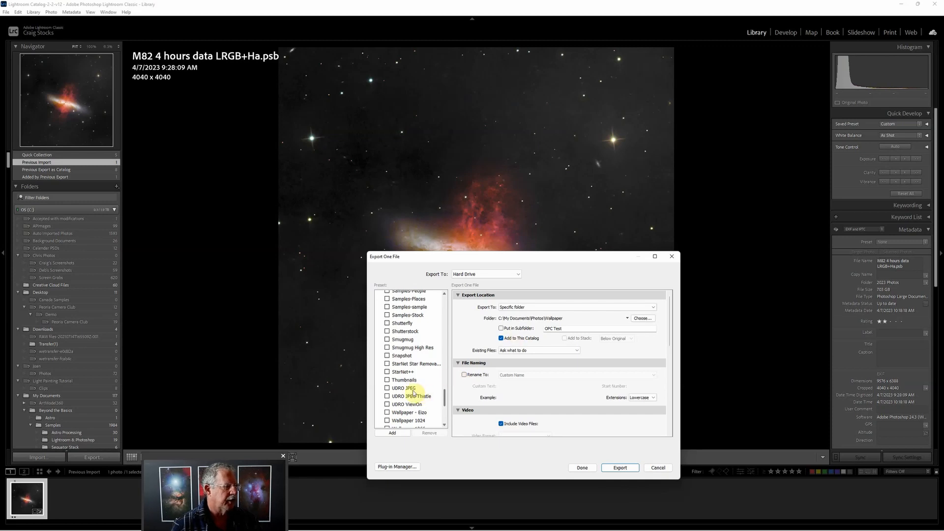
scroll(412, 391, down, 2)
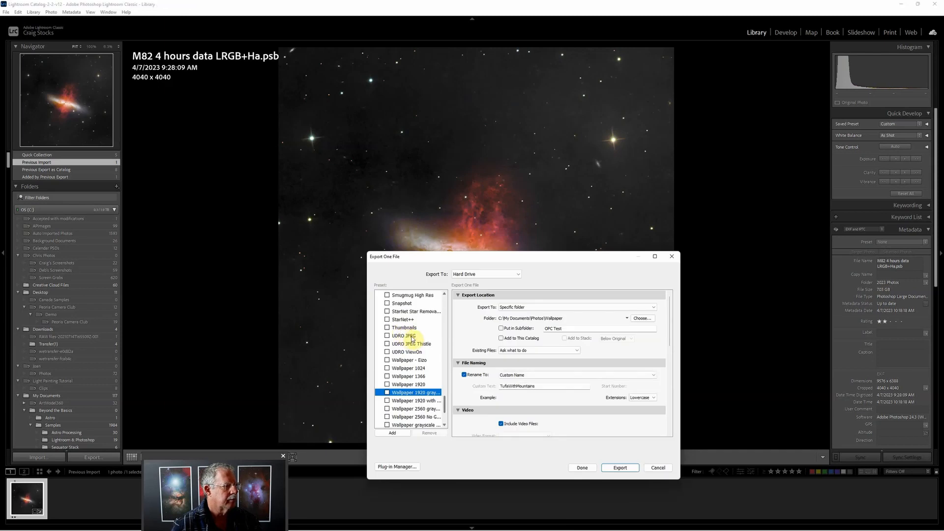
key(Up)
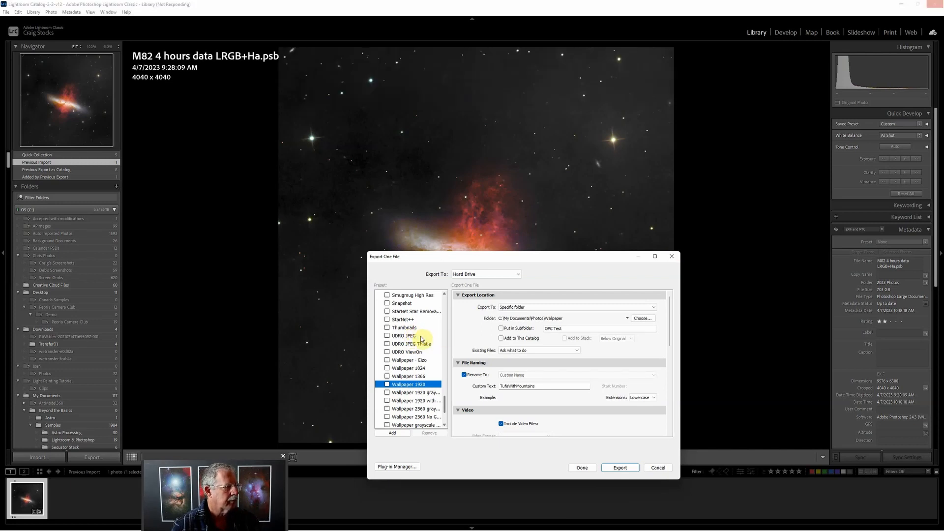
click(411, 337)
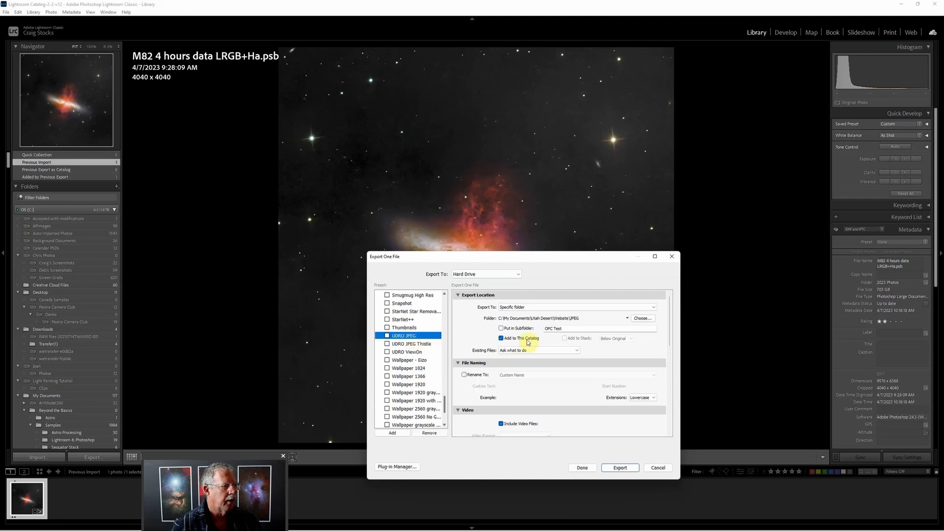
Review the preset's file, sizing, sharpening and watermark settings, export the JPEG, and bring the exported picture into view
scroll(553, 329, down, 10)
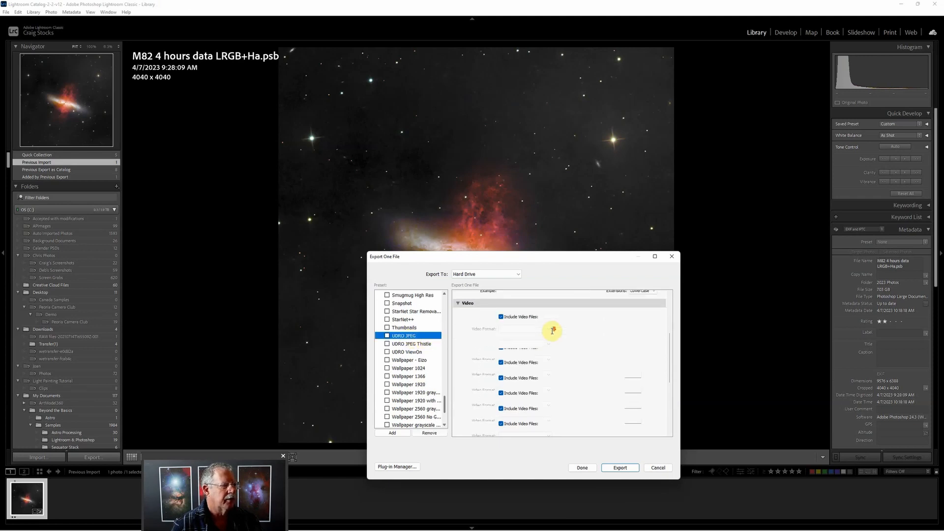
scroll(556, 335, up, 6)
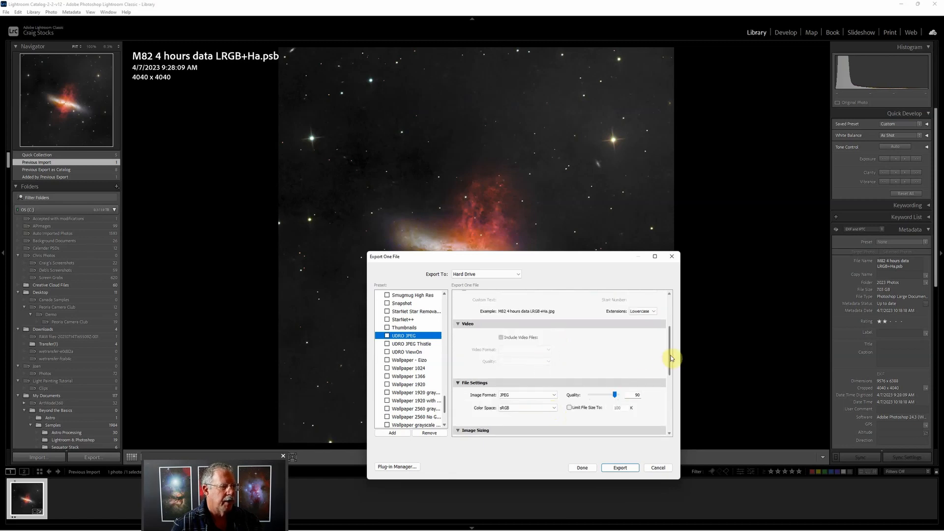
drag(670, 358, 669, 414)
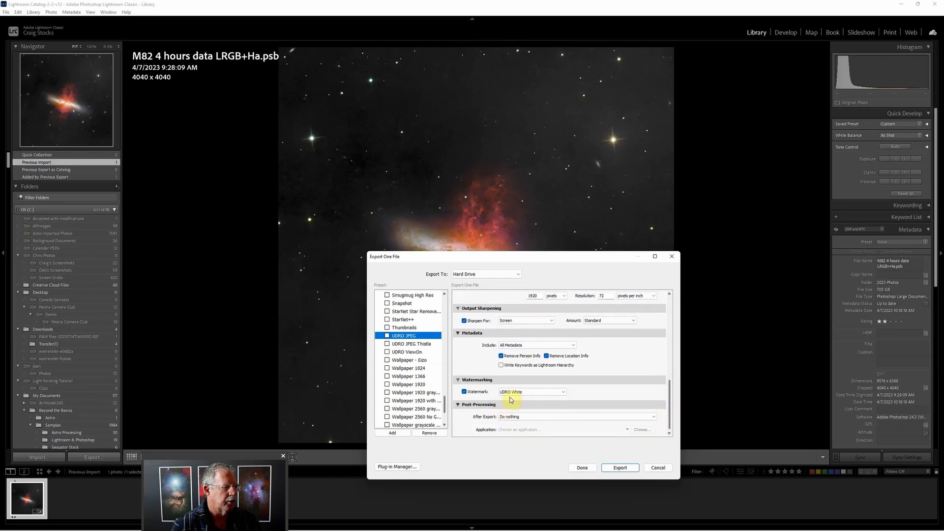
drag(538, 257, 508, 152)
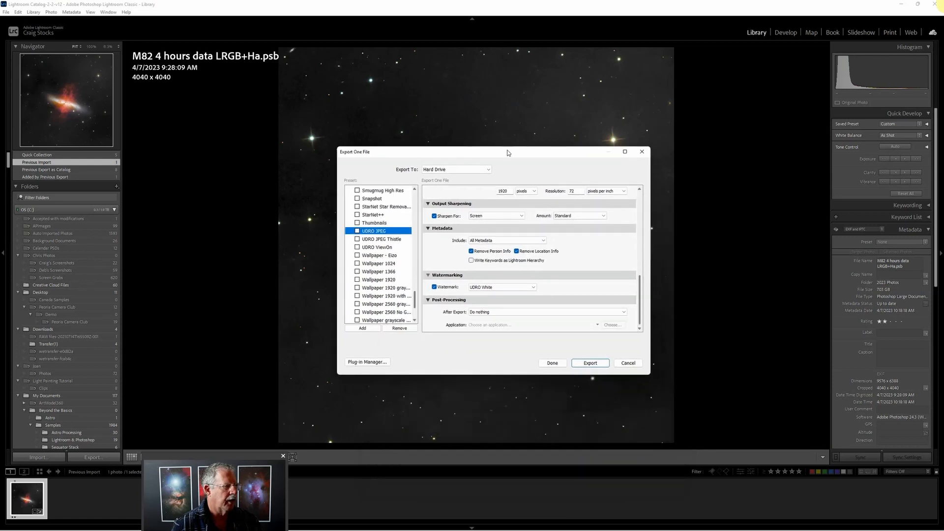
click(591, 364)
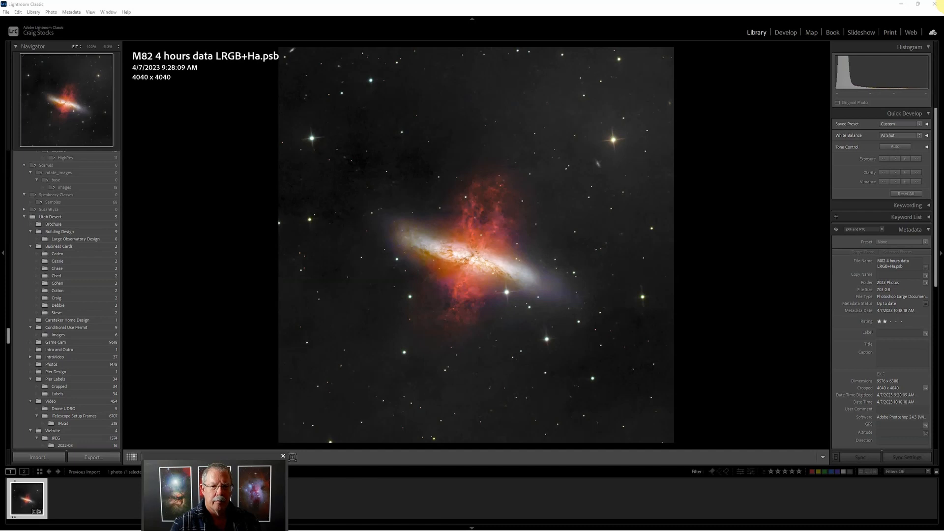
drag(943, 90, 409, 77)
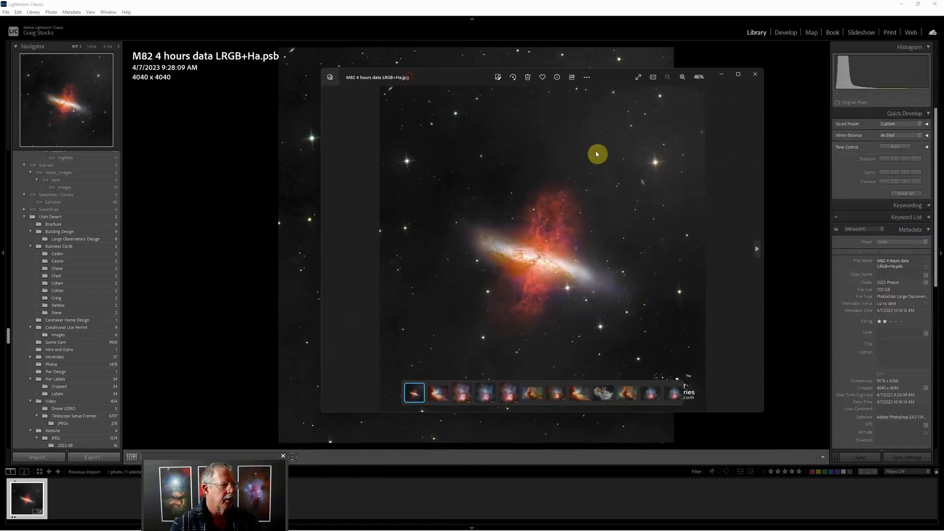
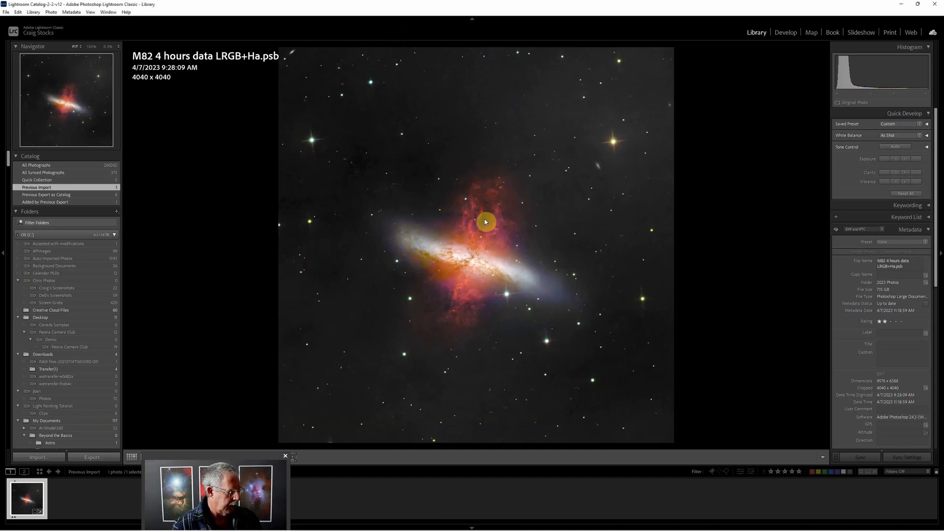
Reopen the original M82 PSB in Photoshop for editing and inspect the stars beside the galaxy up close
key(ctrl+e)
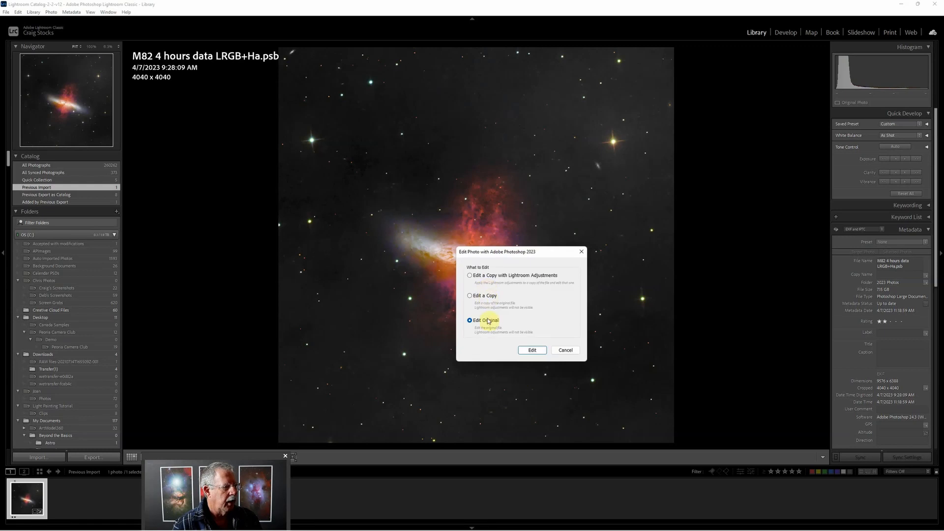
click(533, 351)
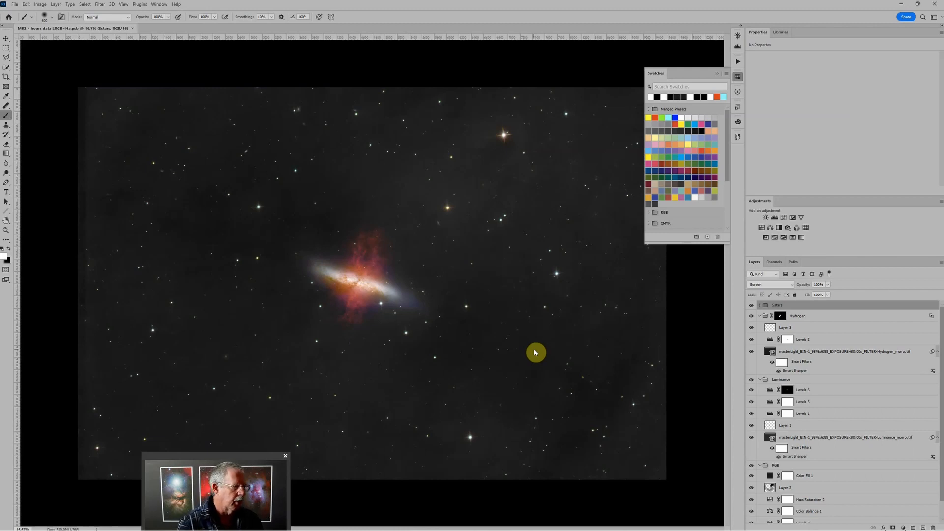
scroll(359, 272, up, 1)
scroll(347, 260, up, 3)
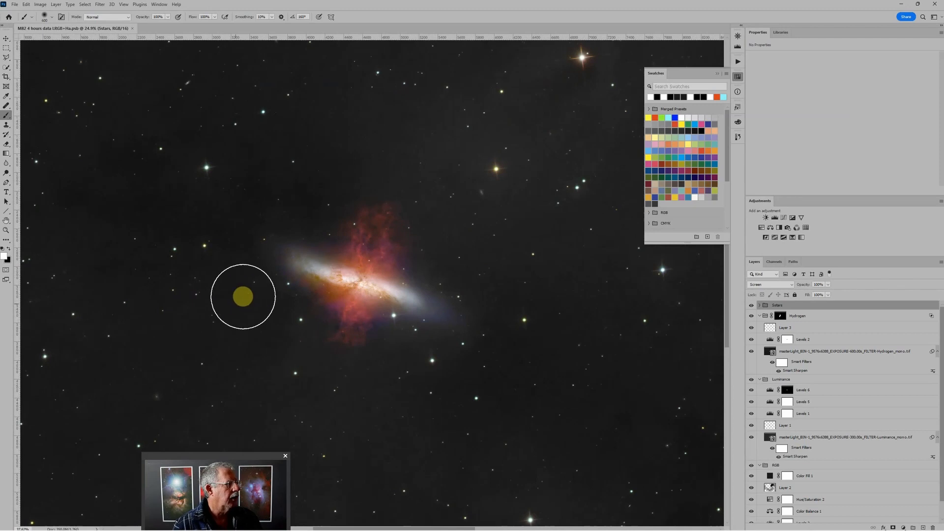
scroll(242, 295, up, 5)
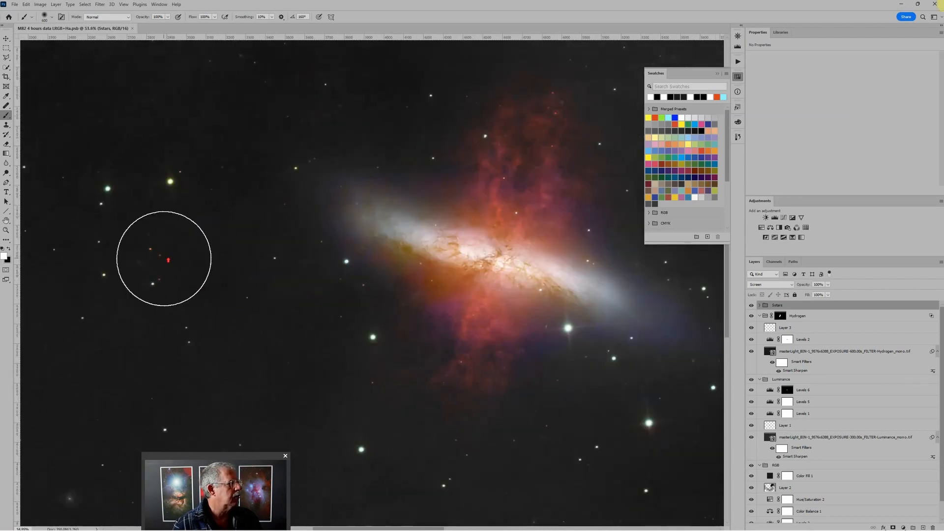
scroll(164, 264, up, 3)
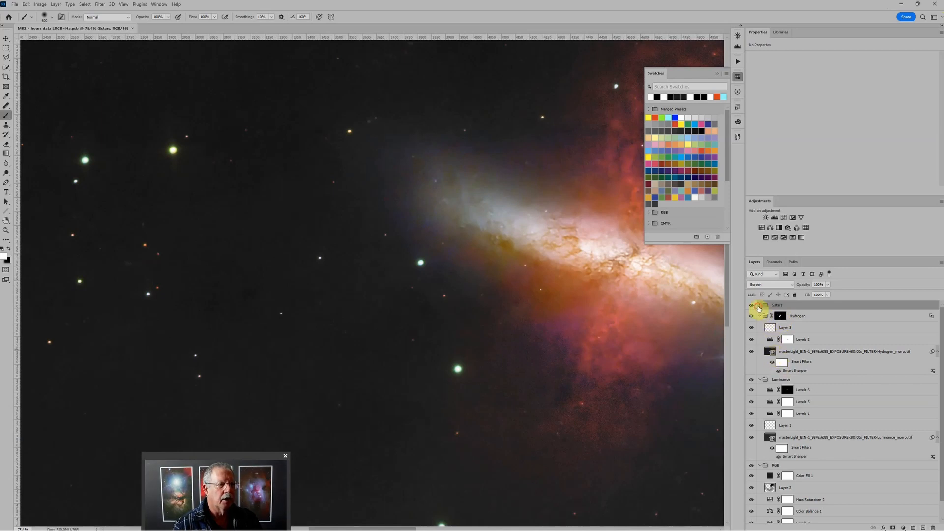
In the stars group's Hue/Saturation adjustment, set the Reds saturation to -69 and check the stars across the whole image
click(759, 306)
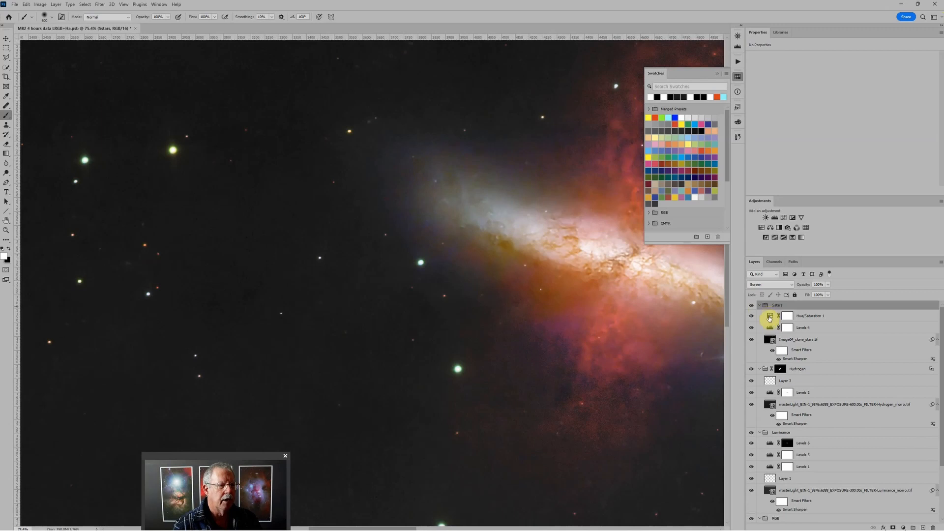
click(770, 318)
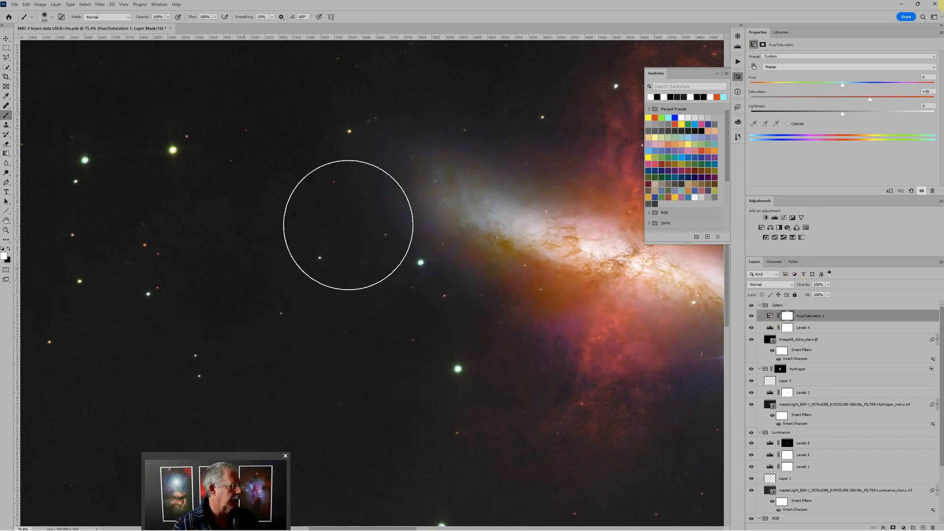
click(788, 67)
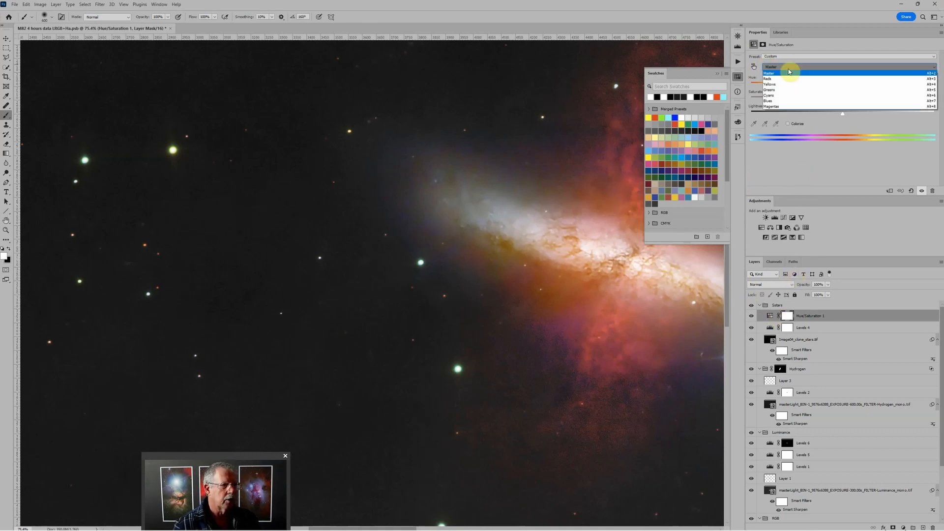
click(785, 80)
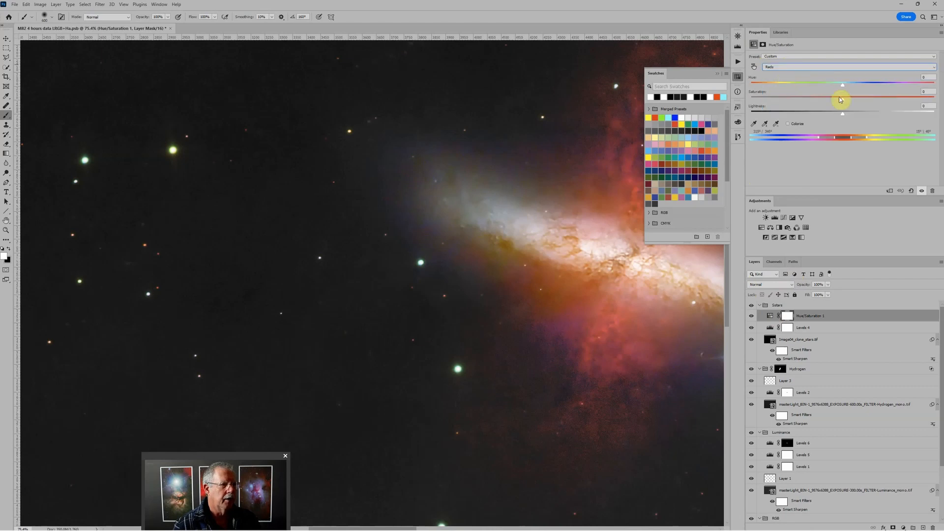
drag(844, 99, 724, 102)
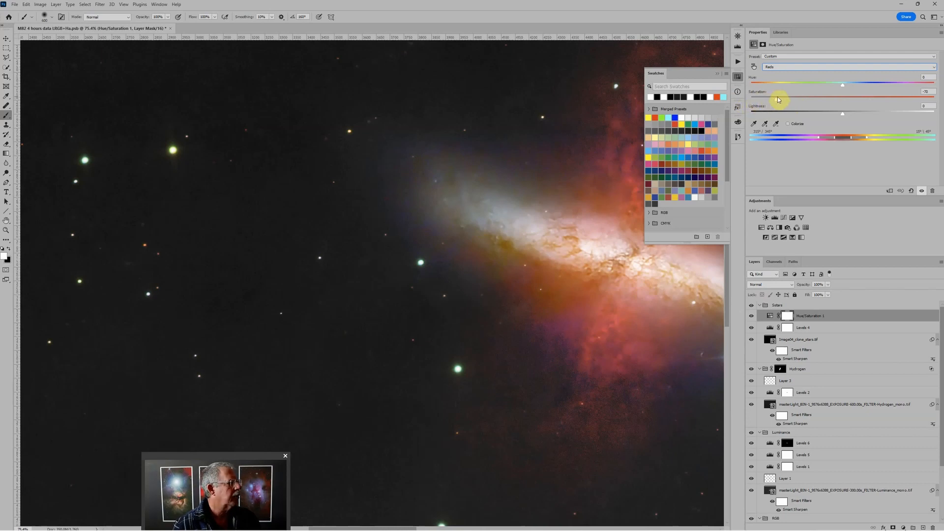
drag(801, 96, 791, 97)
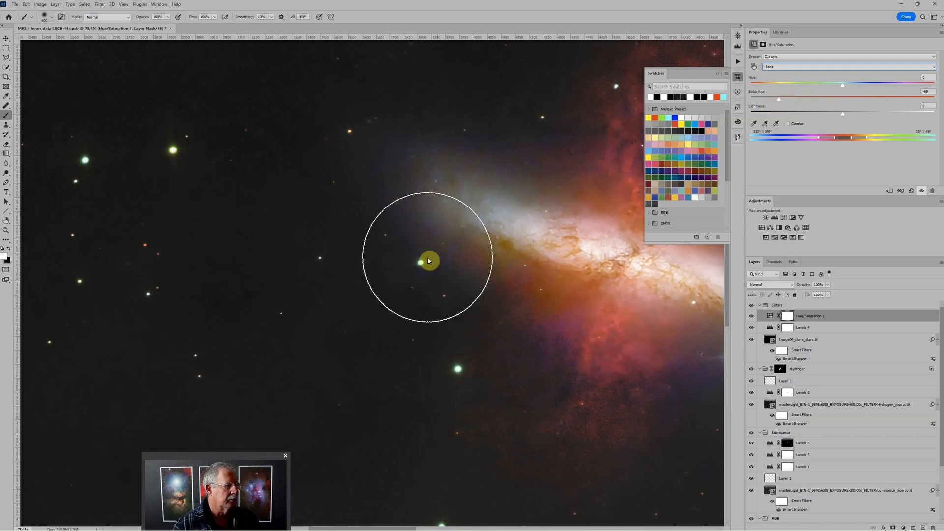
scroll(427, 257, down, 10)
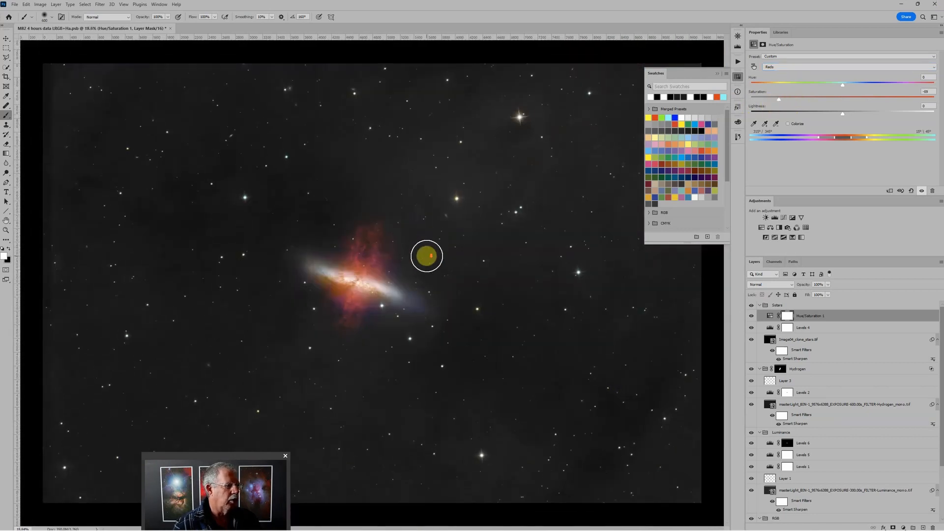
scroll(392, 276, up, 3)
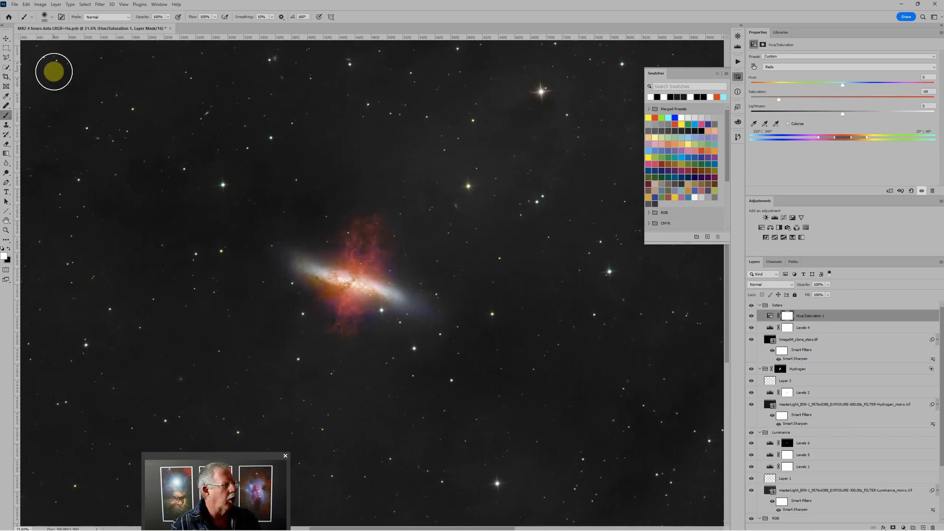
Open the TIFF file Image04_stars Bright Stars from the m82 folder and inspect its stars
click(14, 5)
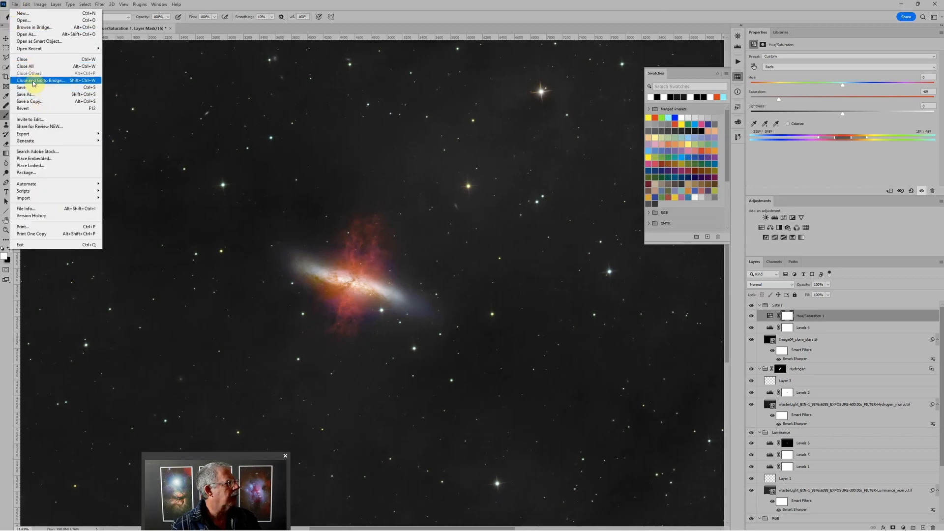
key(Escape)
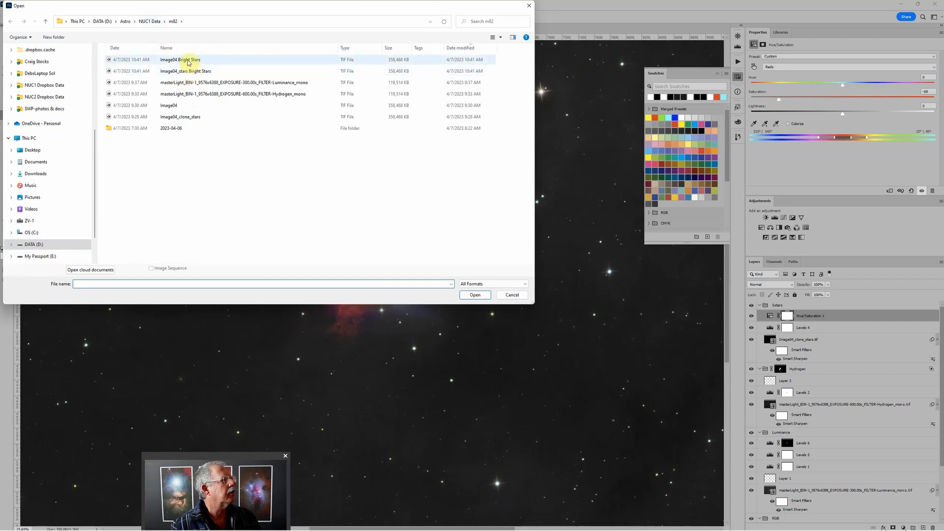
click(187, 73)
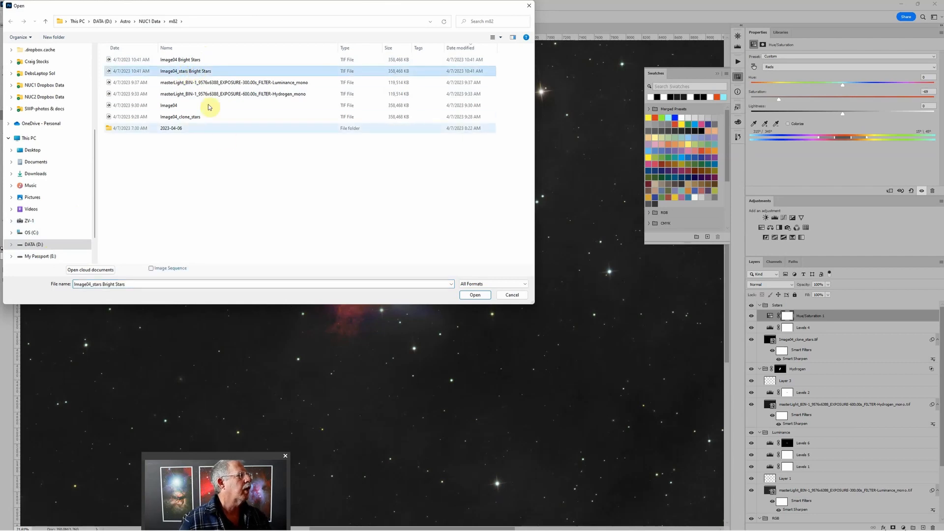
click(474, 294)
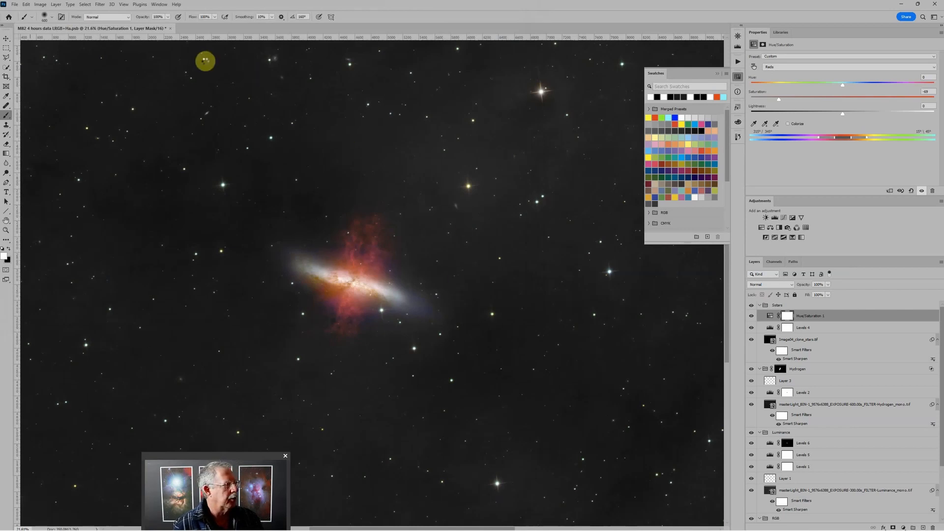
click(189, 28)
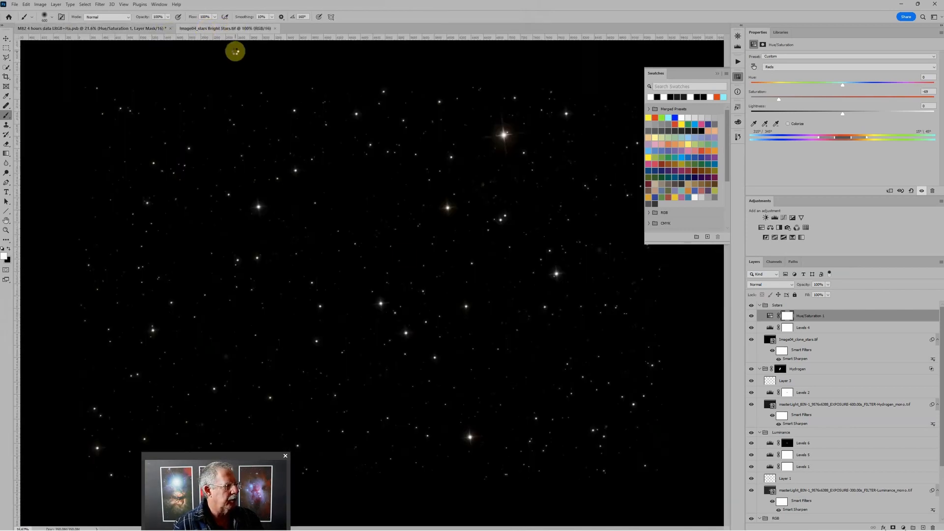
key(ctrl+0)
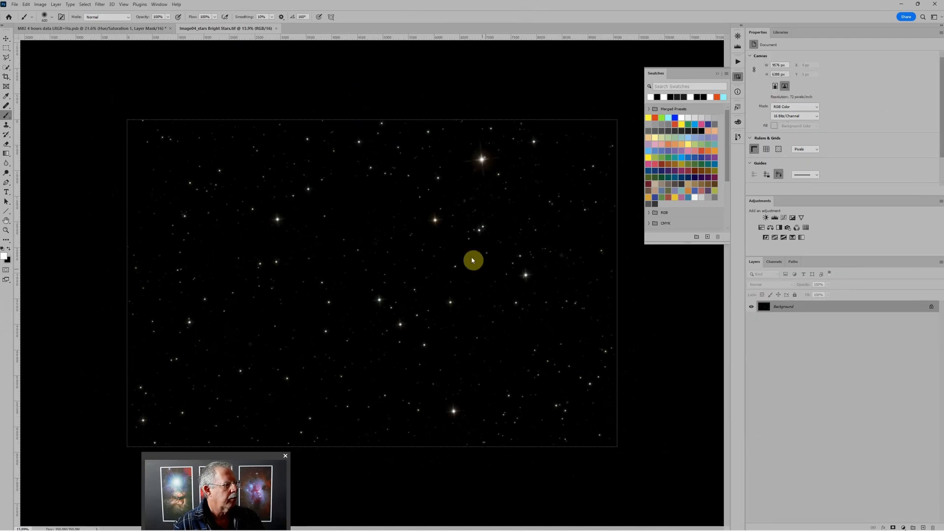
scroll(444, 210, up, 3)
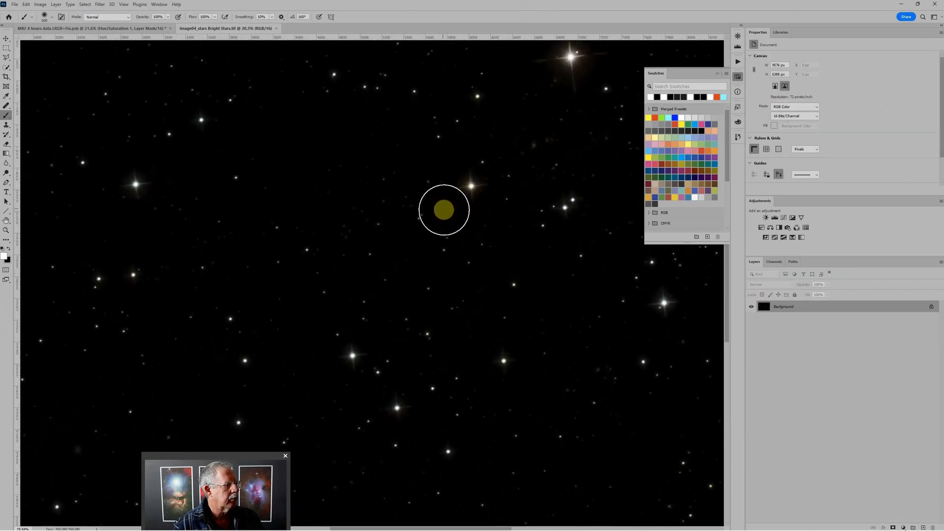
scroll(443, 207, up, 2)
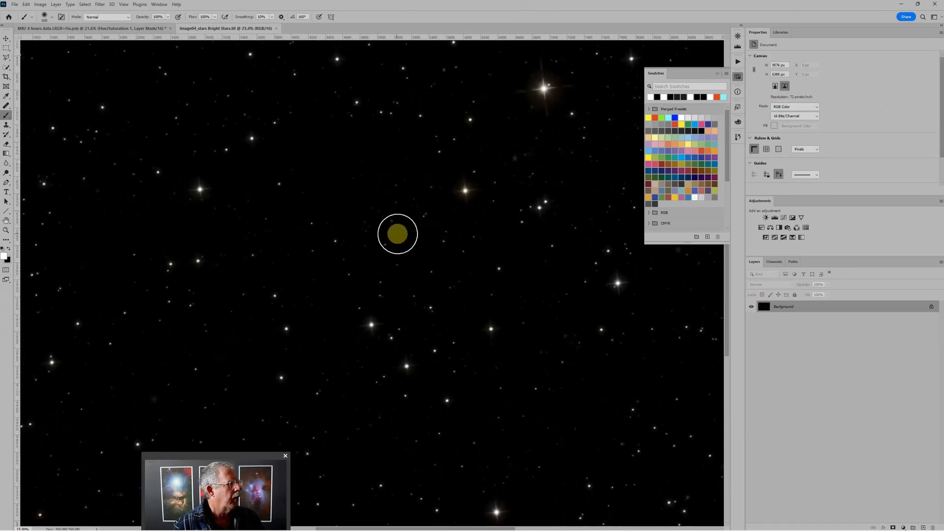
scroll(523, 101, up, 2)
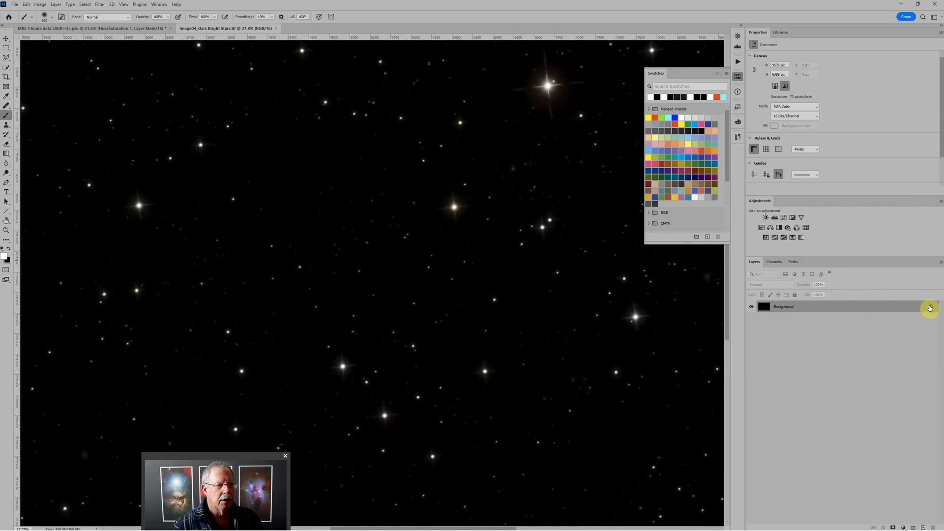
Unlock the bright stars Background layer and convert it to a smart object
click(930, 307)
right_click(857, 307)
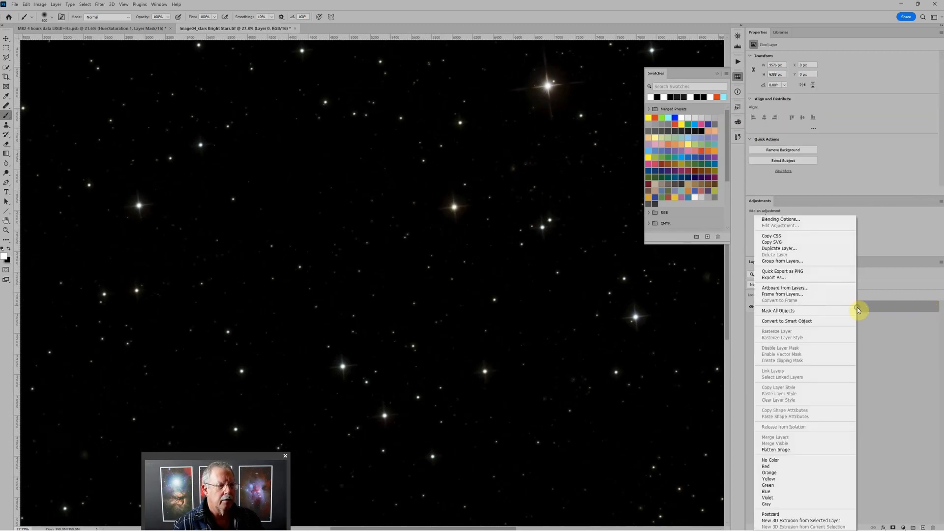
click(787, 321)
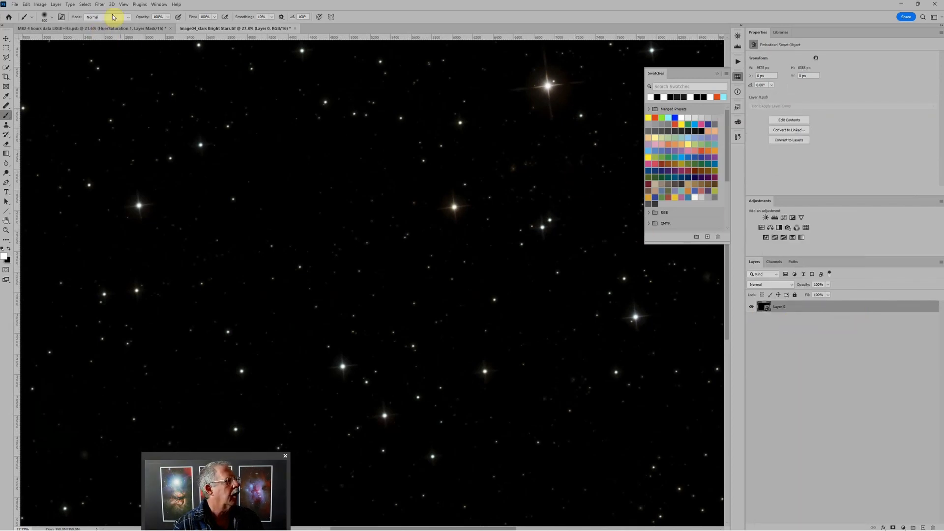
Apply Smart Sharpen to the bright stars layer with Amount 383% and Radius 12.1 px
click(100, 5)
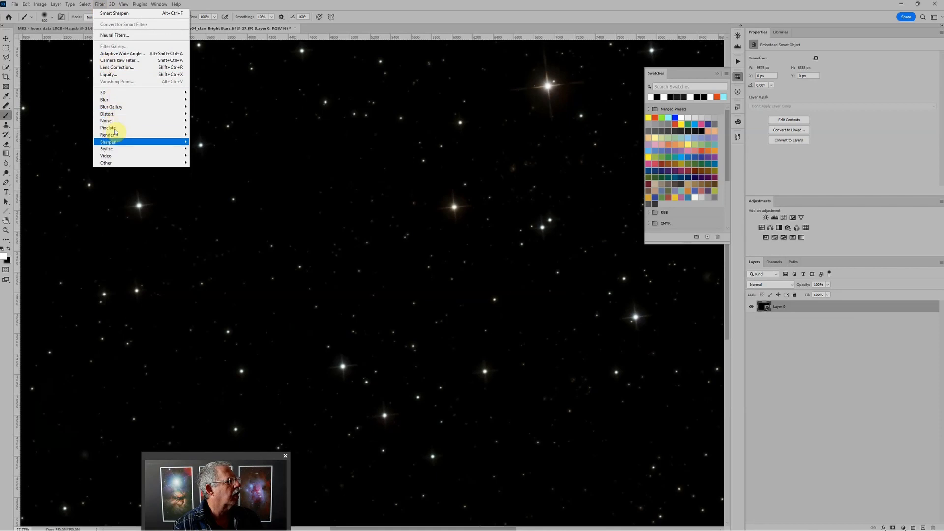
mouse_move(118, 144)
click(212, 163)
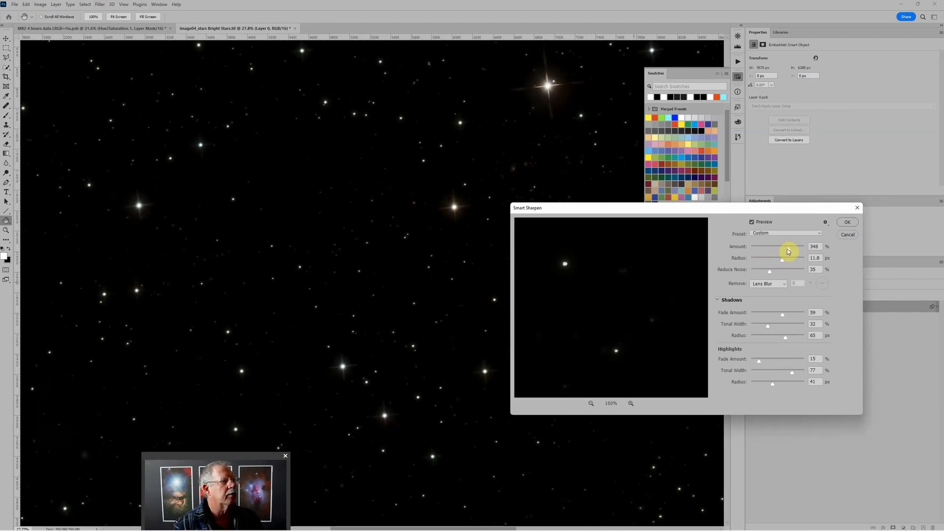
drag(788, 251, 787, 261)
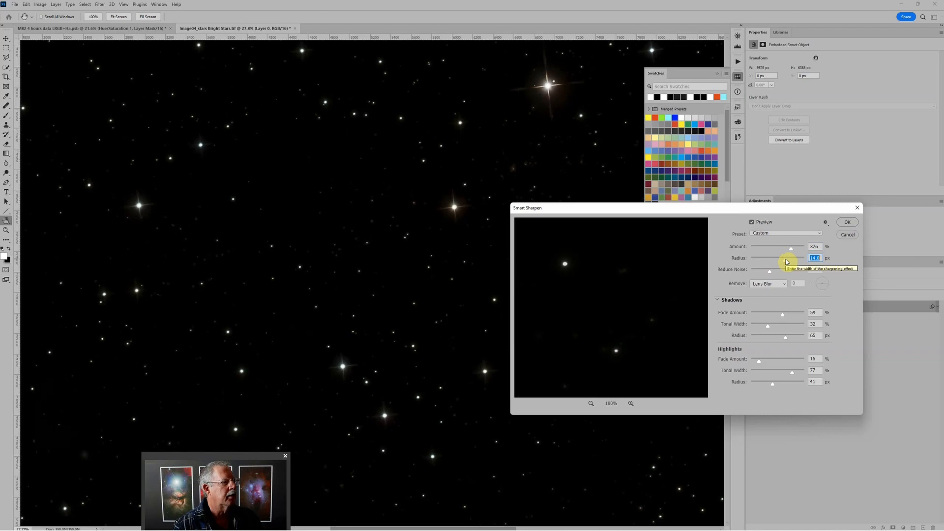
click(795, 250)
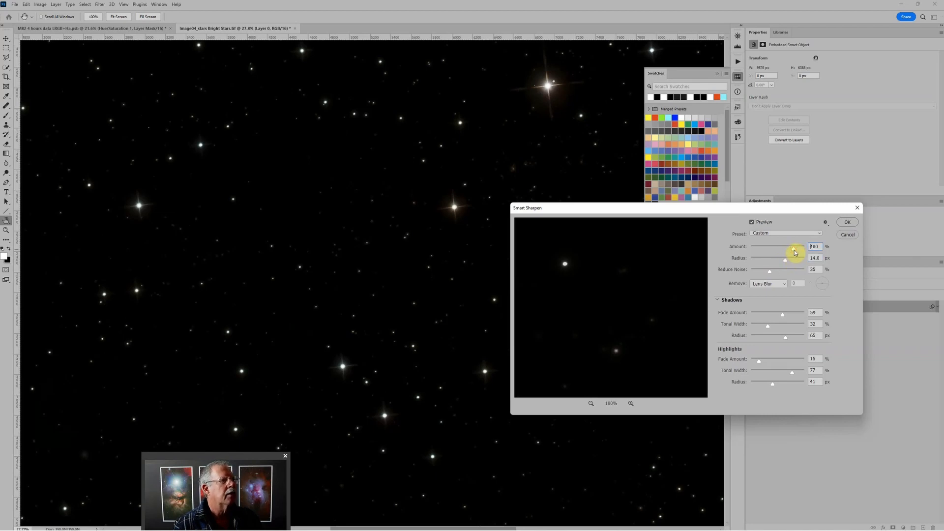
drag(796, 252, 793, 252)
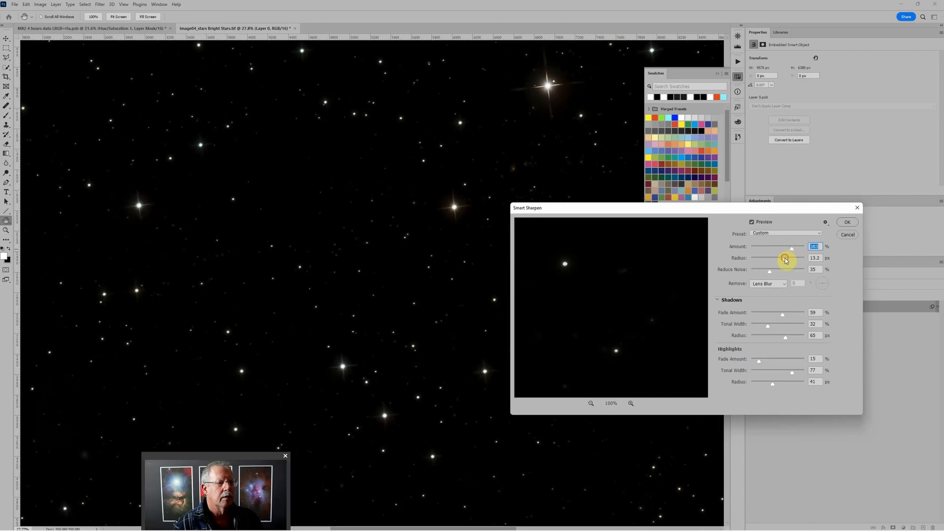
click(784, 260)
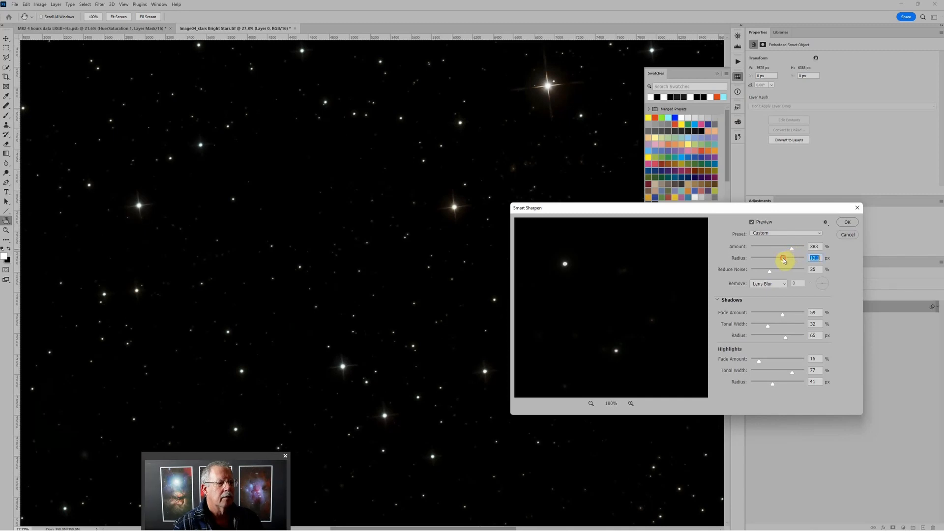
click(849, 224)
key(b)
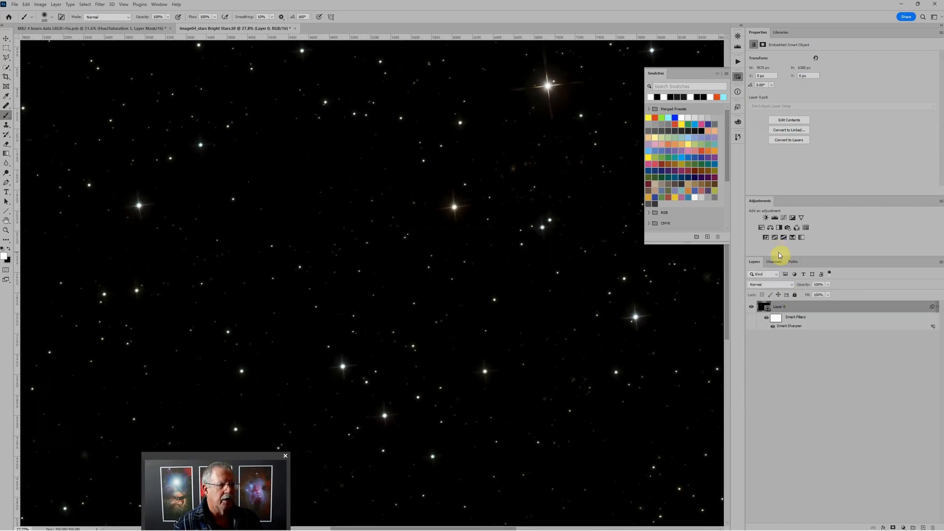
Add a Hue/Saturation adjustment above the bright stars, with Master saturation +58 and Reds saturation -81
click(764, 224)
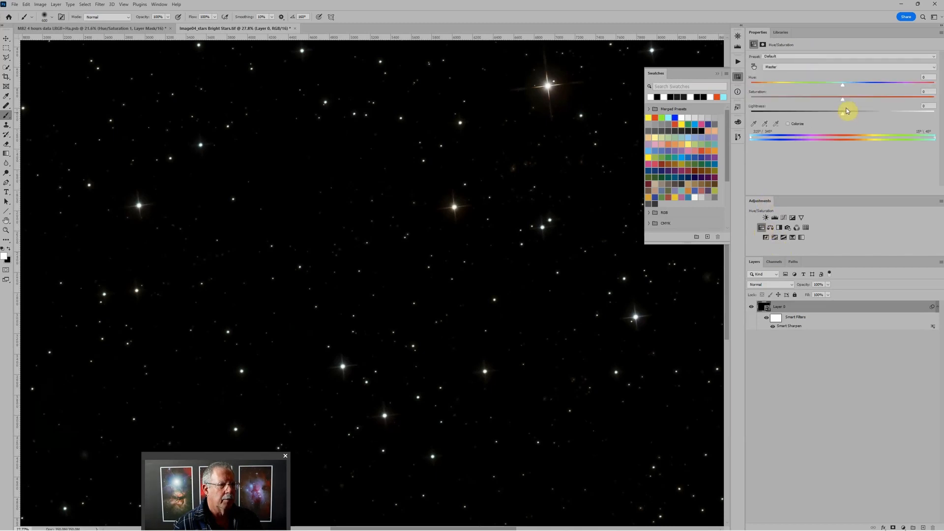
drag(868, 98, 895, 100)
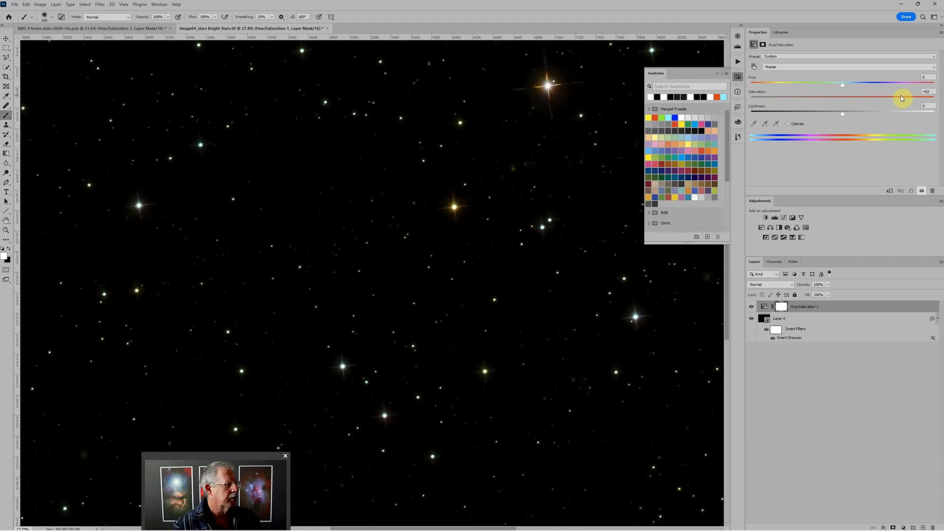
scroll(444, 338, down, 2)
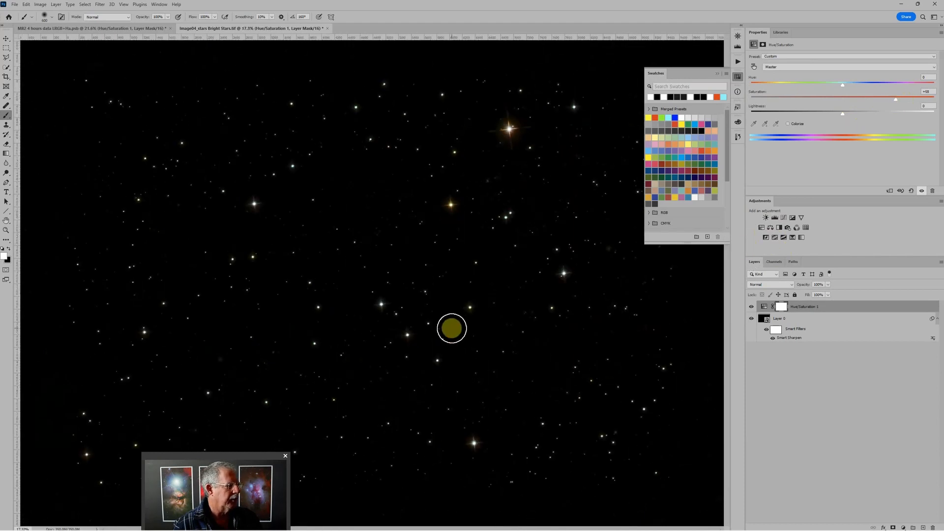
scroll(200, 373, down, 1)
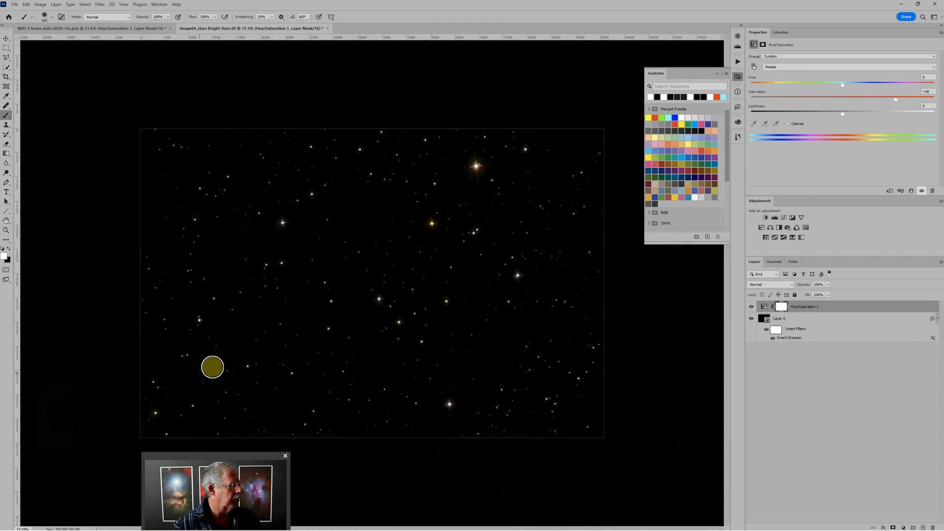
click(812, 68)
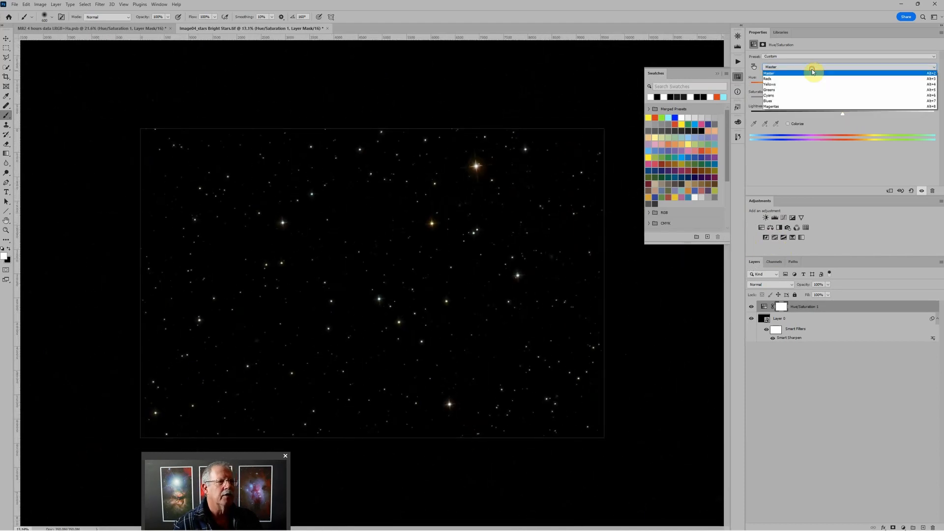
click(784, 79)
drag(841, 100, 772, 104)
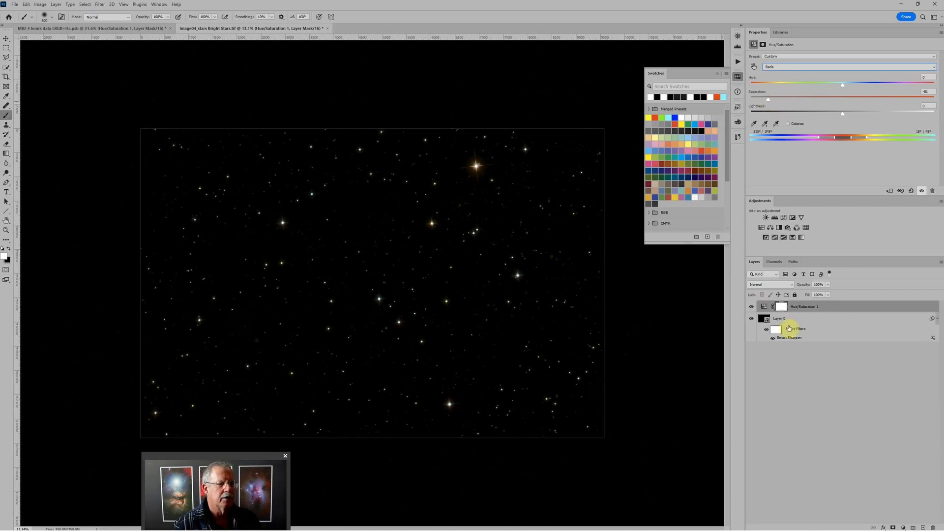
Group the Hue/Saturation adjustment with the star layer and name the group Bright Stars
click(801, 320)
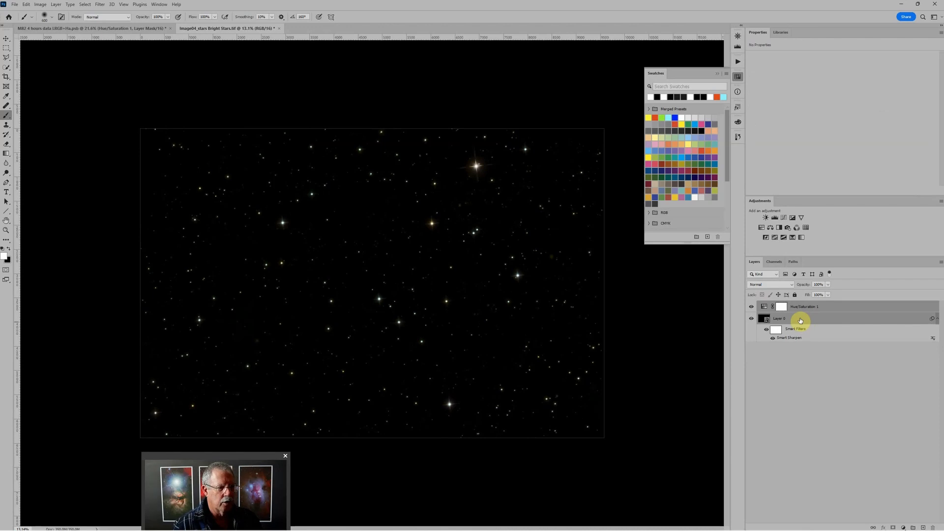
key(ctrl+g)
double_click(780, 306)
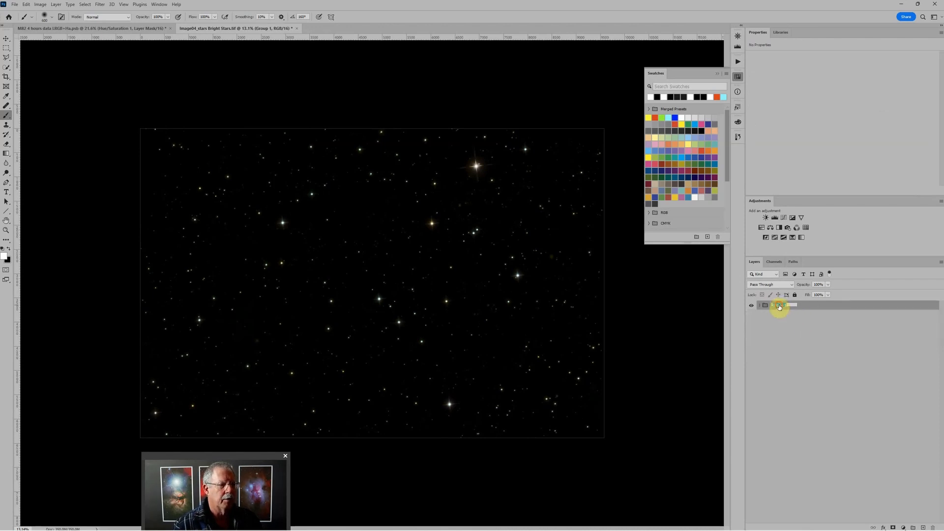
text(Bright Stars)
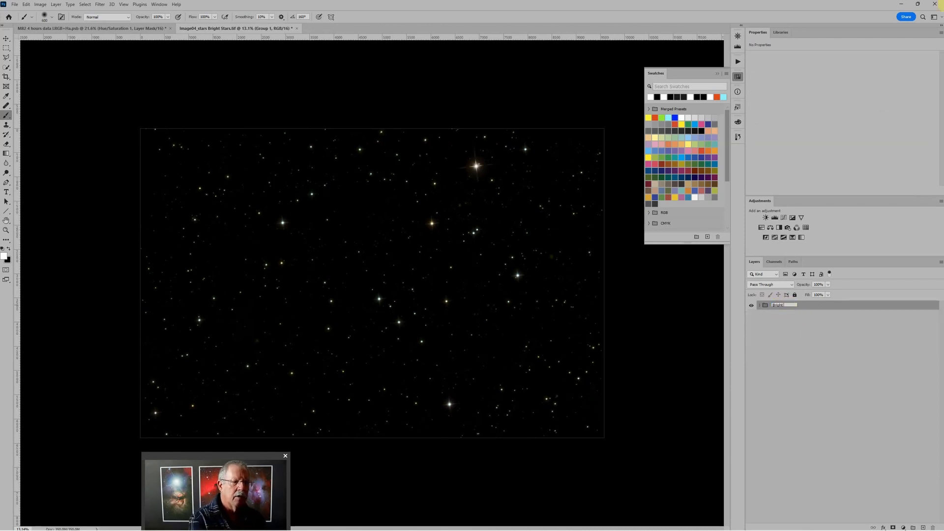
Confirm the Bright Stars group name, switch to the M82 document, and collapse all its layer groups
key(Return)
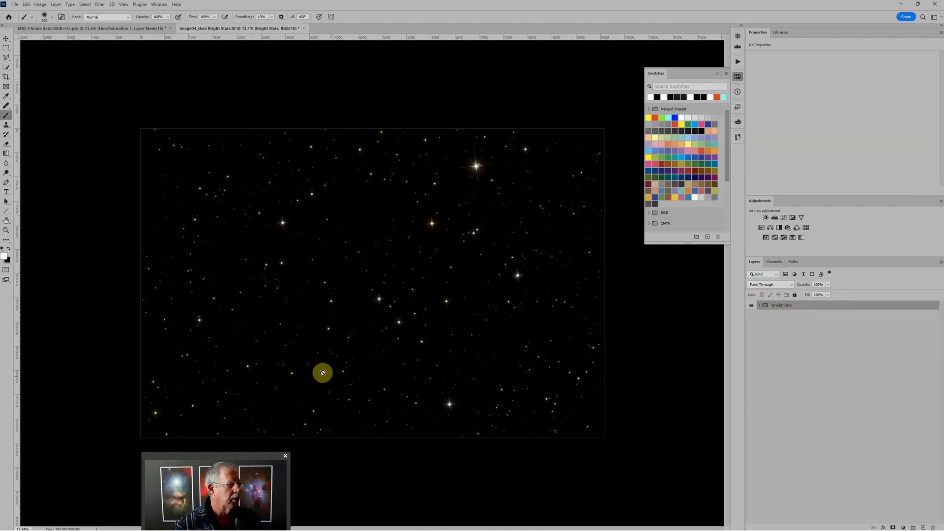
click(110, 29)
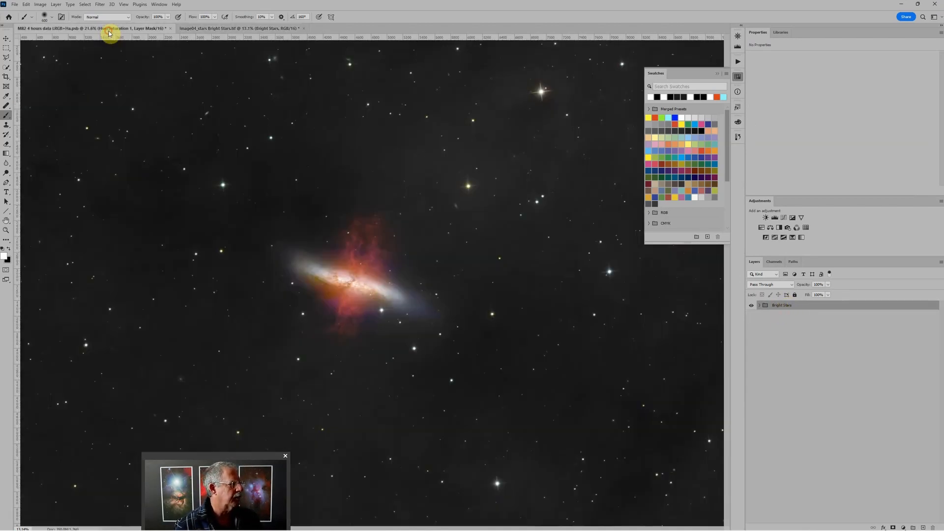
scroll(373, 257, down, 3)
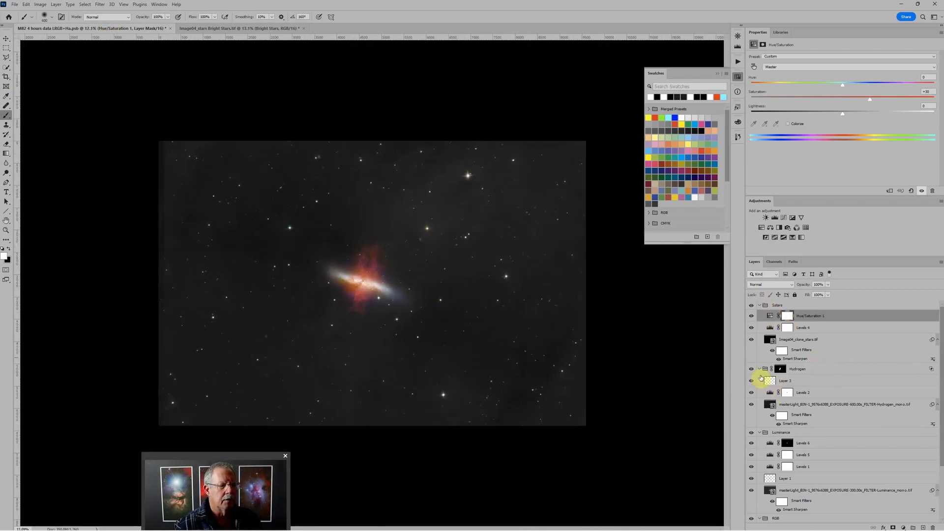
click(760, 369)
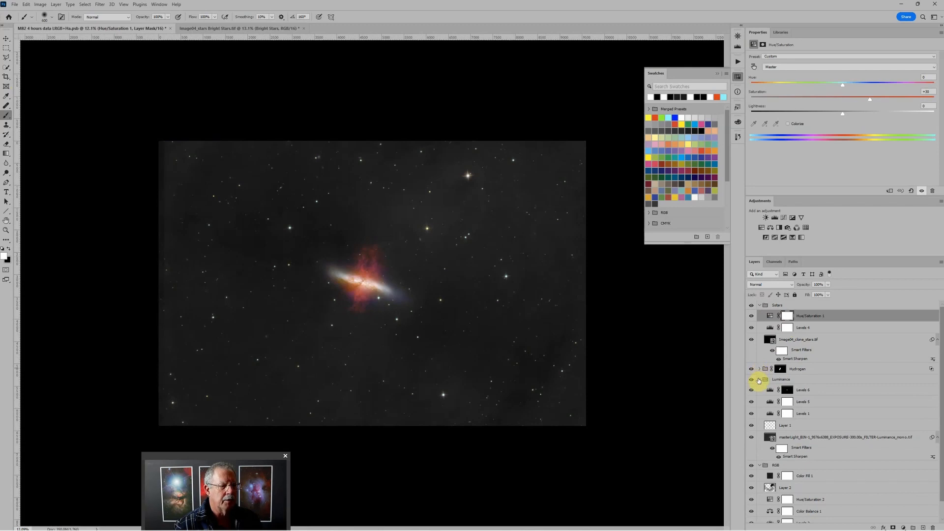
click(760, 379)
click(760, 388)
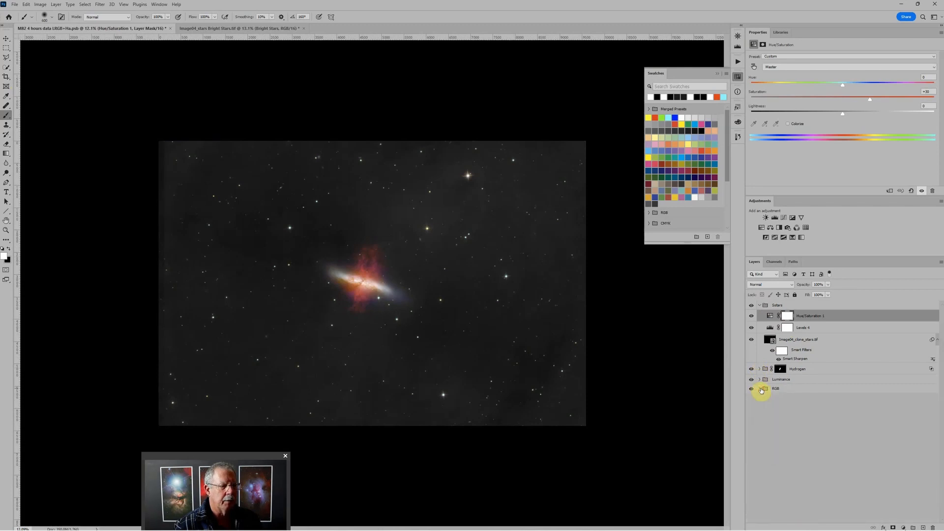
click(760, 306)
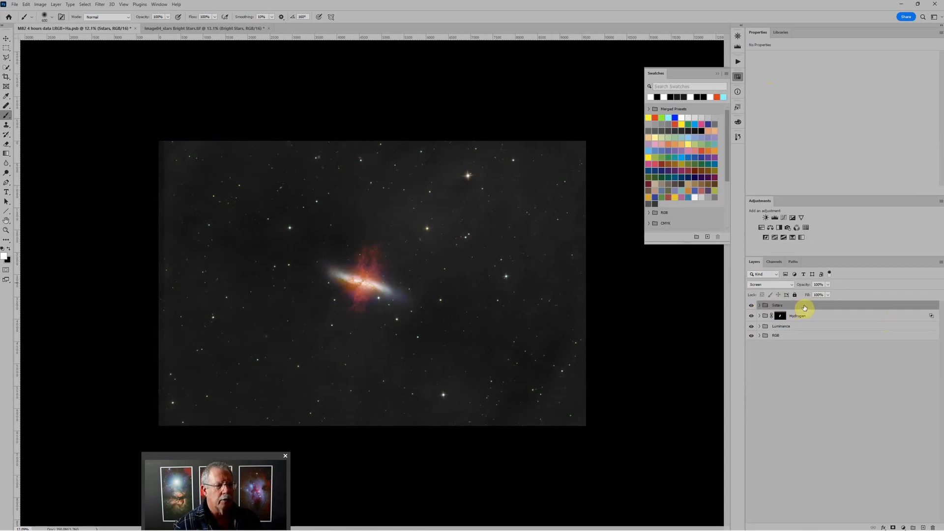
Move the Bright Stars group from the star image into the M82 document, above its existing stars group
click(213, 28)
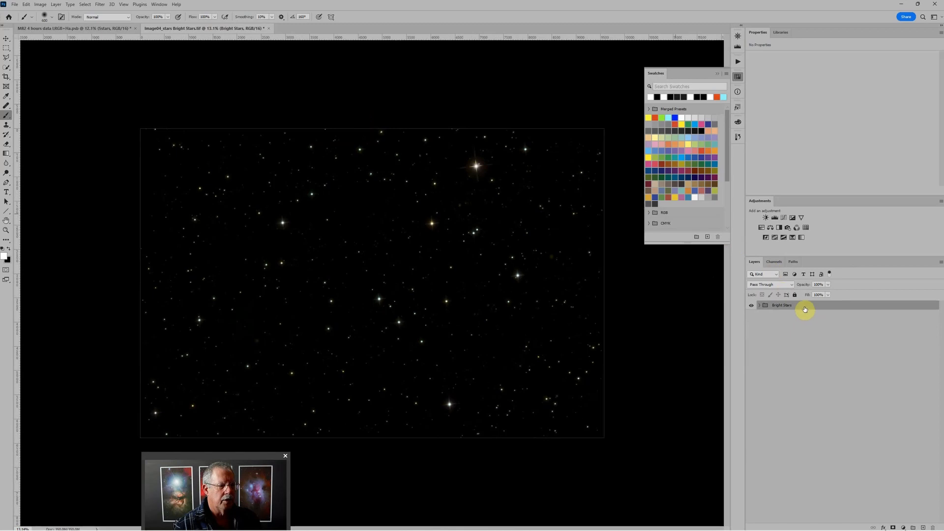
click(7, 40)
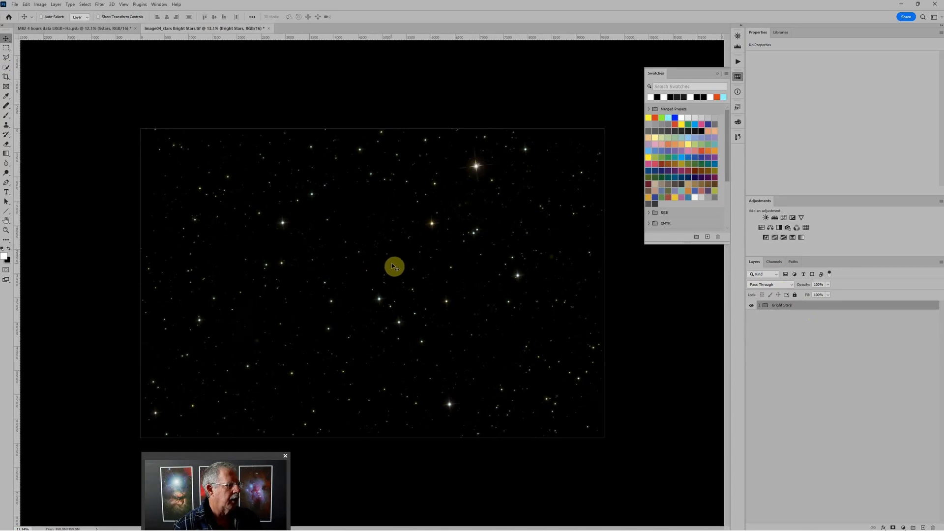
mouse_move(394, 267)
mouse_down()
mouse_move(285, 173)
mouse_move(188, 124)
mouse_move(109, 33)
mouse_move(205, 99)
mouse_move(397, 272)
mouse_up()
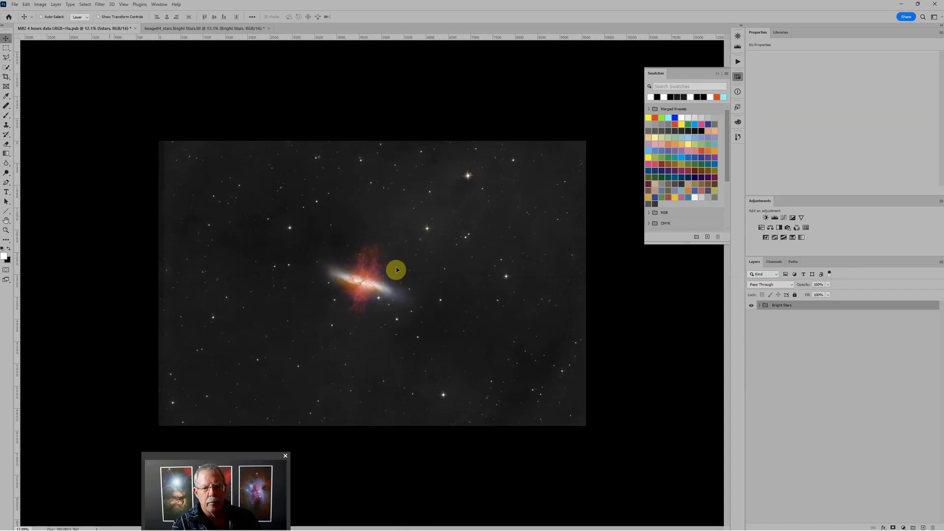
drag(397, 269, 397, 267)
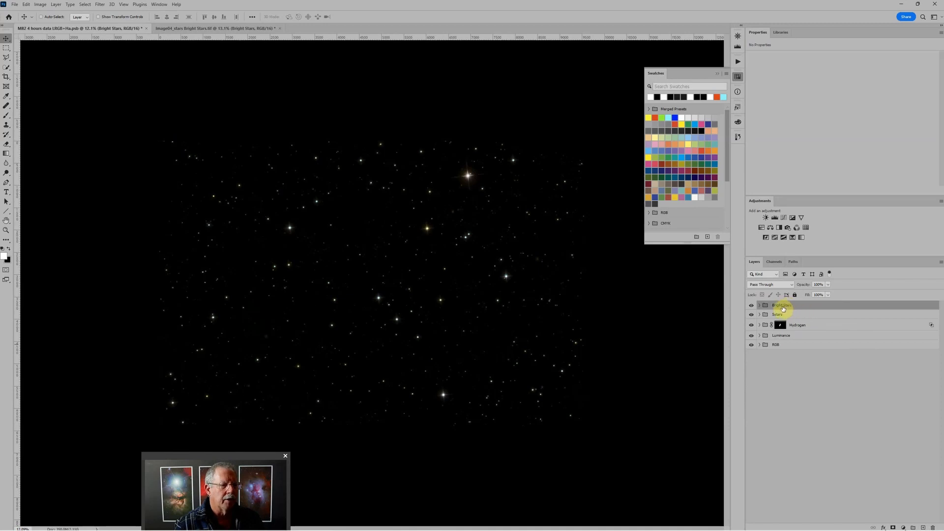
Hide the Bright Stars group and set the blend mode of the stars group beneath it to Lighten
key(ctrl+plus)
scroll(427, 293, up, 5)
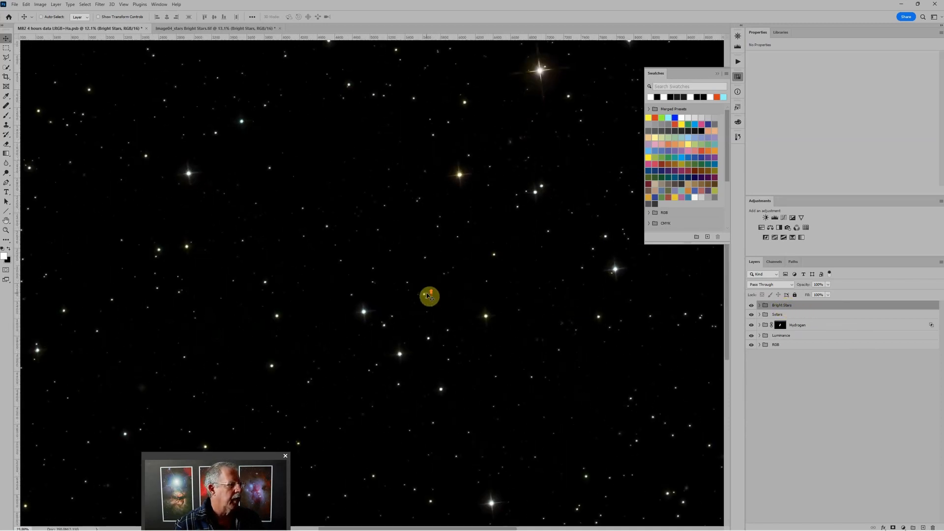
click(751, 306)
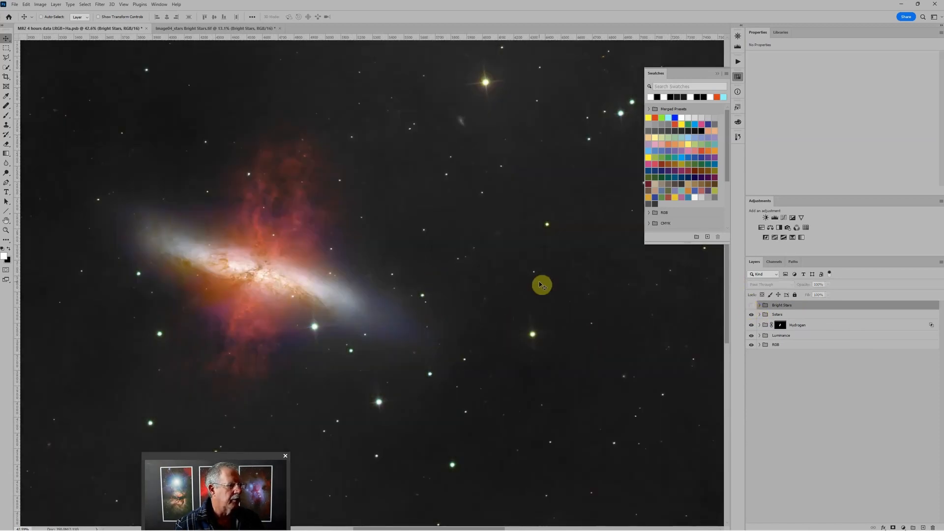
scroll(434, 281, down, 1)
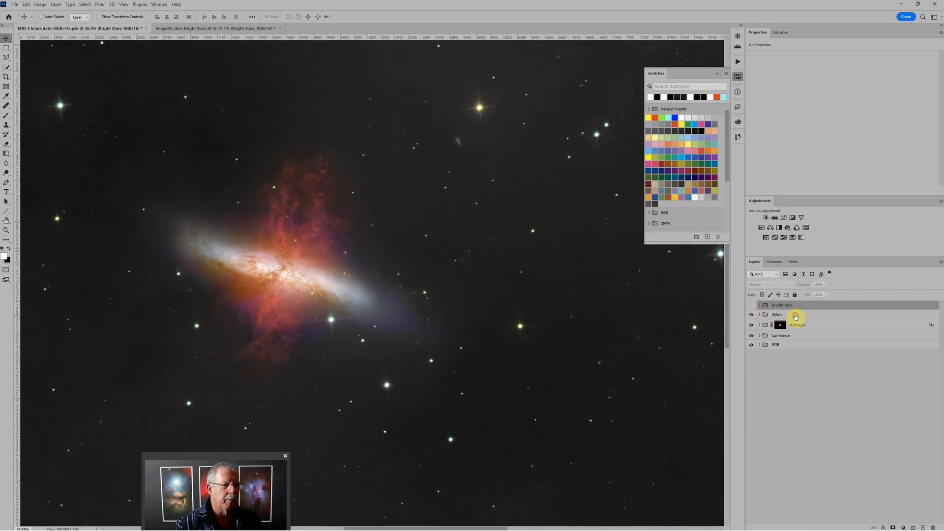
click(796, 315)
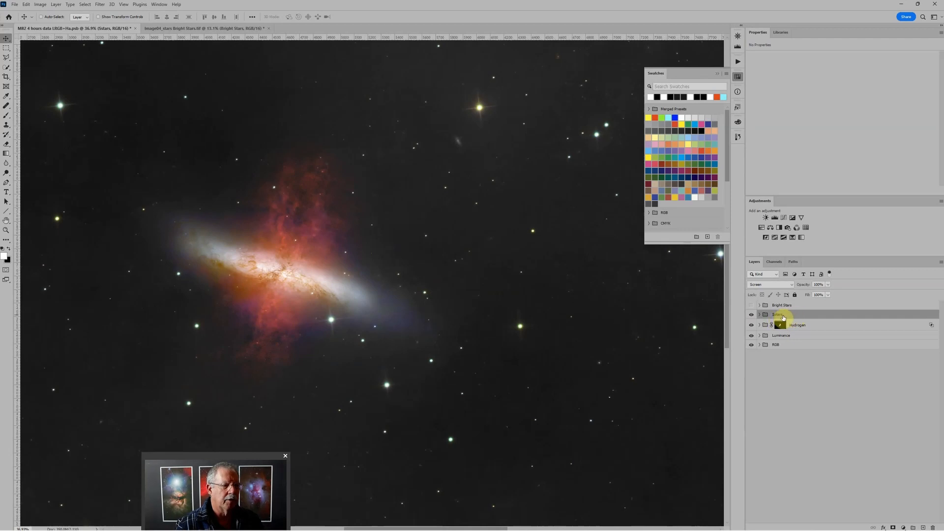
click(777, 286)
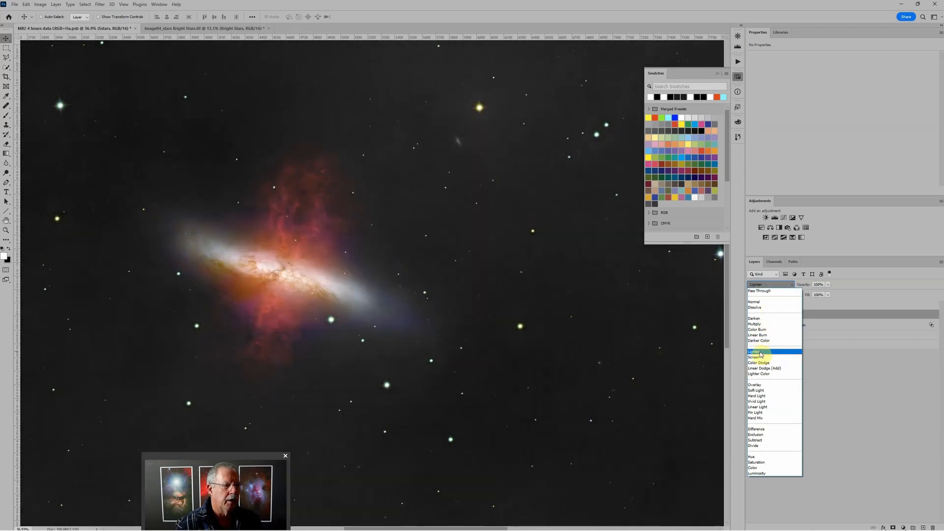
click(760, 353)
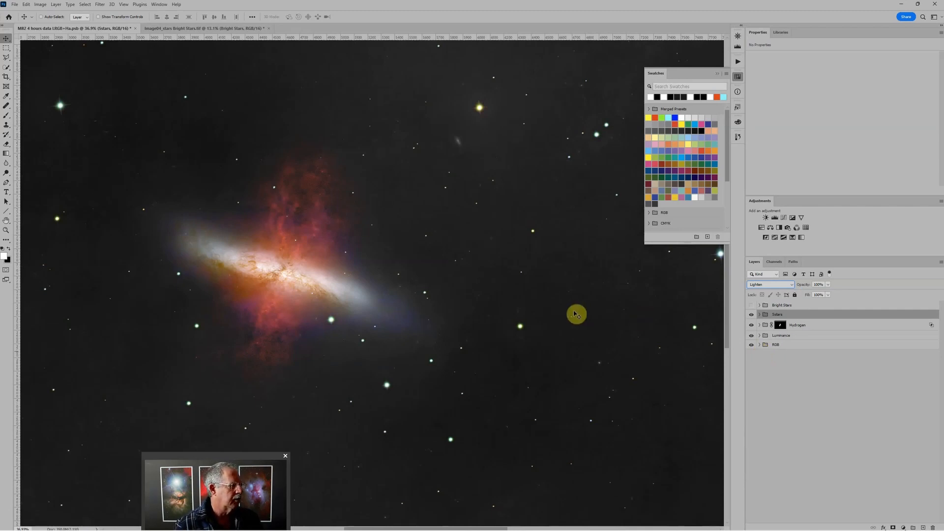
click(758, 285)
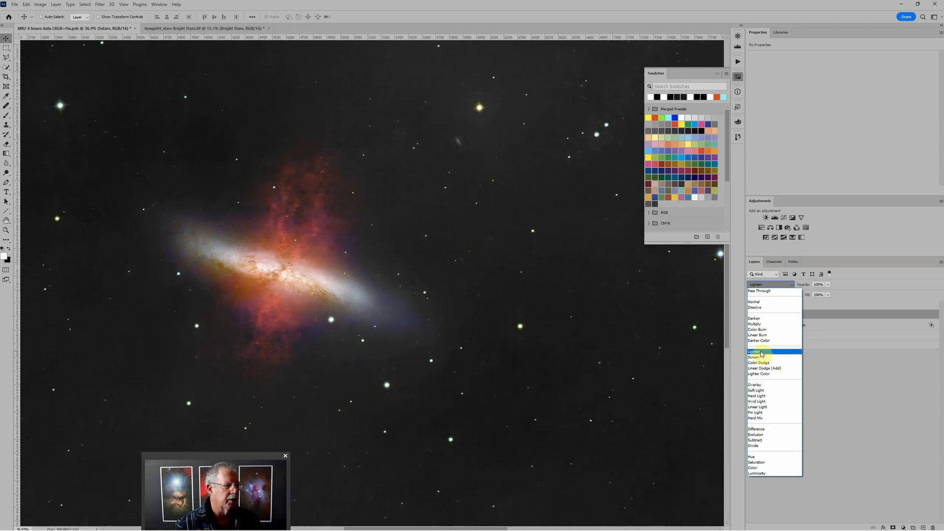
click(762, 352)
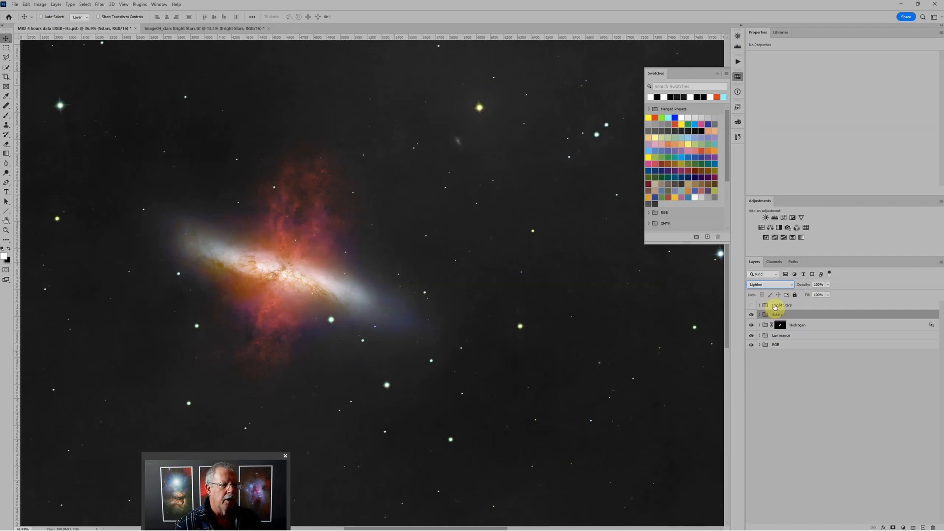
Show the Bright Stars group again and set its blend mode to Screen
click(773, 305)
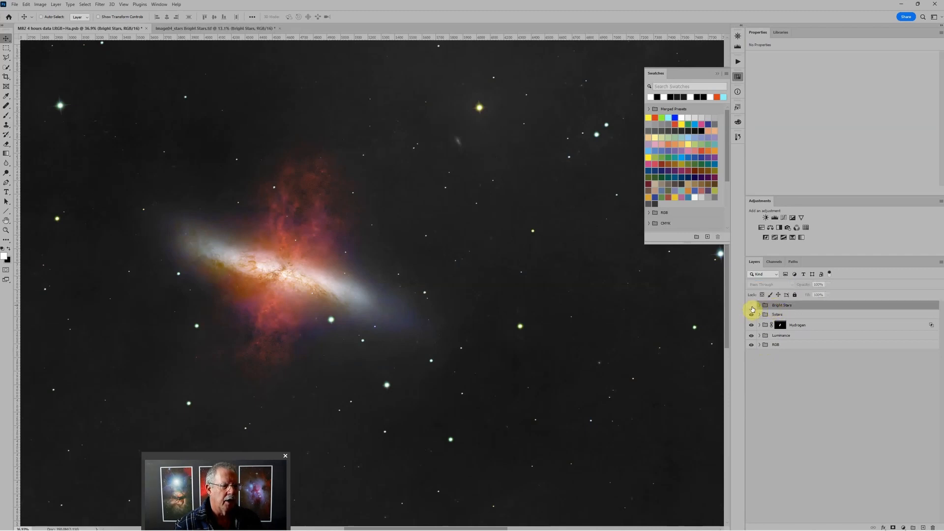
click(752, 307)
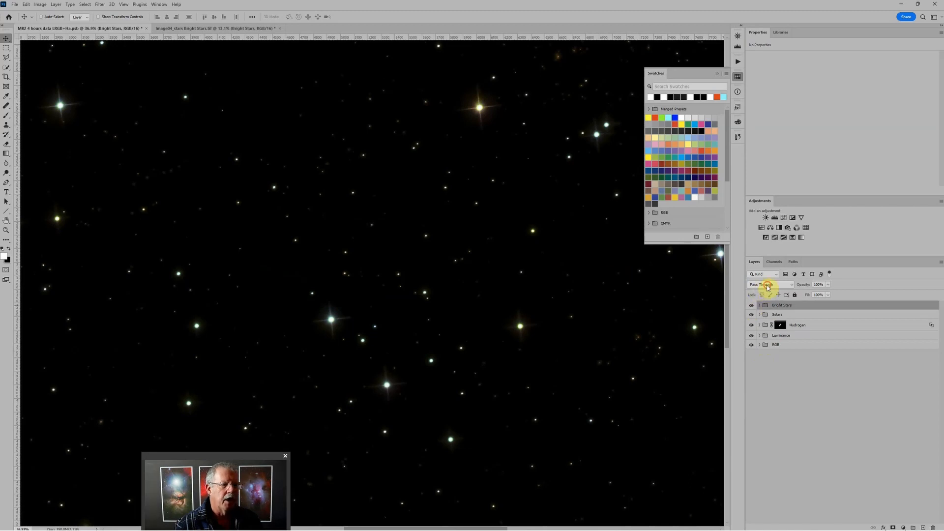
click(768, 286)
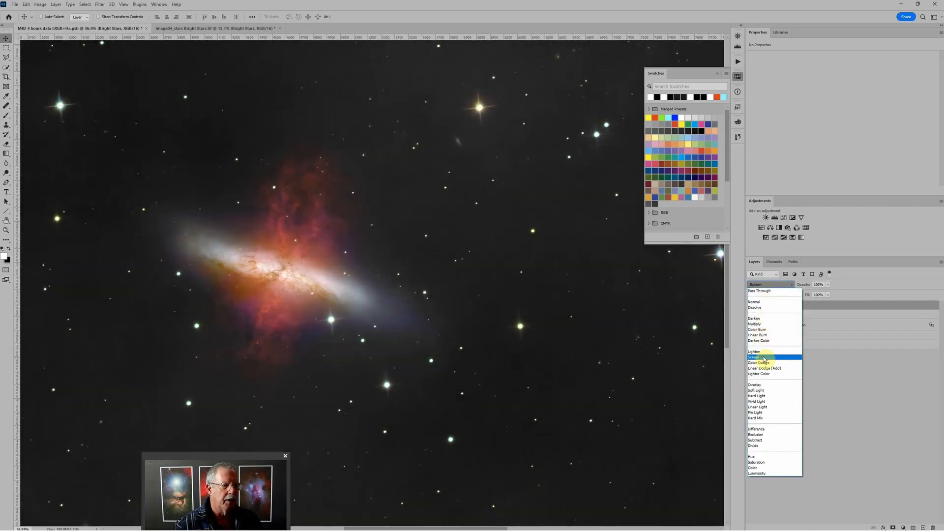
click(765, 357)
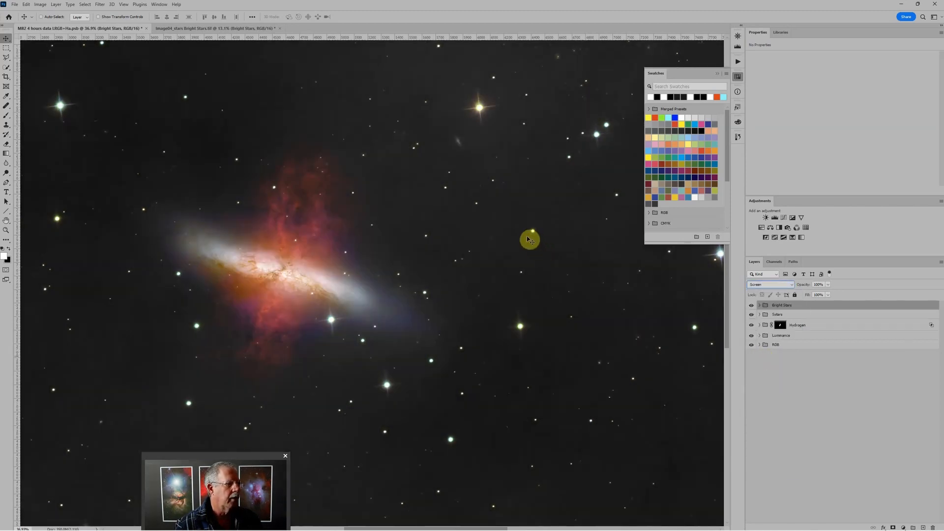
Compare the whole M82 image with and without the Bright Stars group
scroll(530, 240, down, 1)
scroll(530, 240, down, 3)
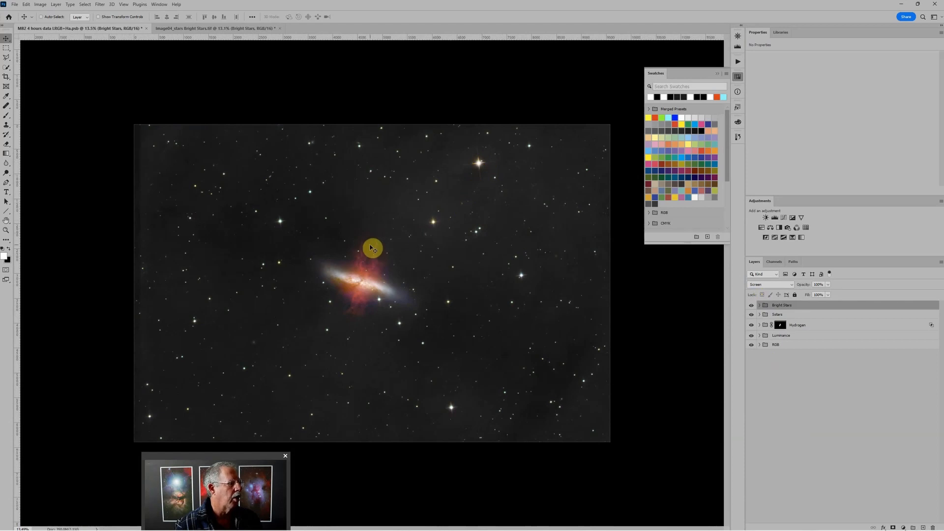
scroll(274, 225, up, 1)
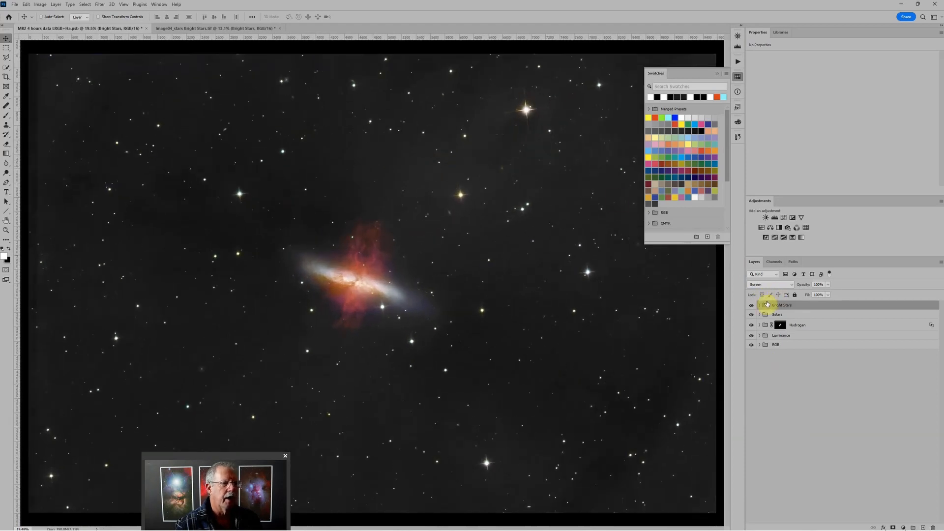
click(760, 306)
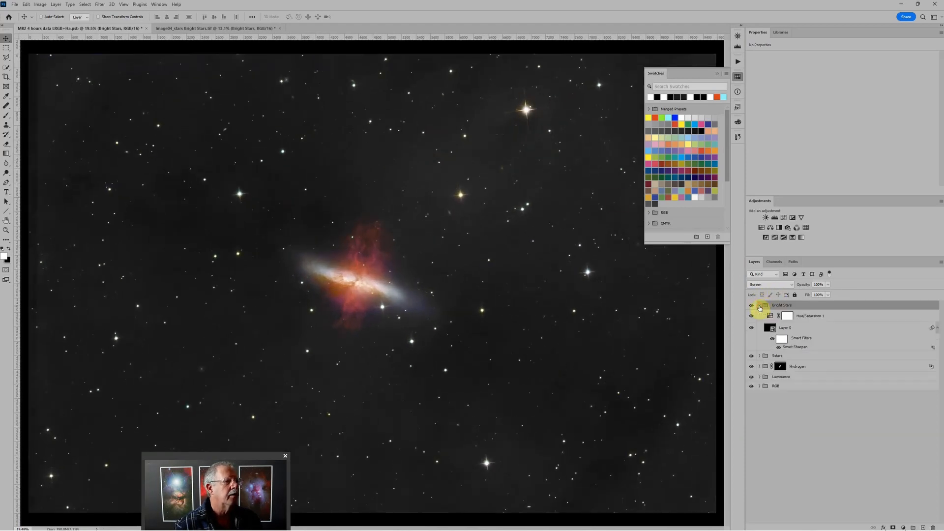
click(759, 306)
click(752, 306)
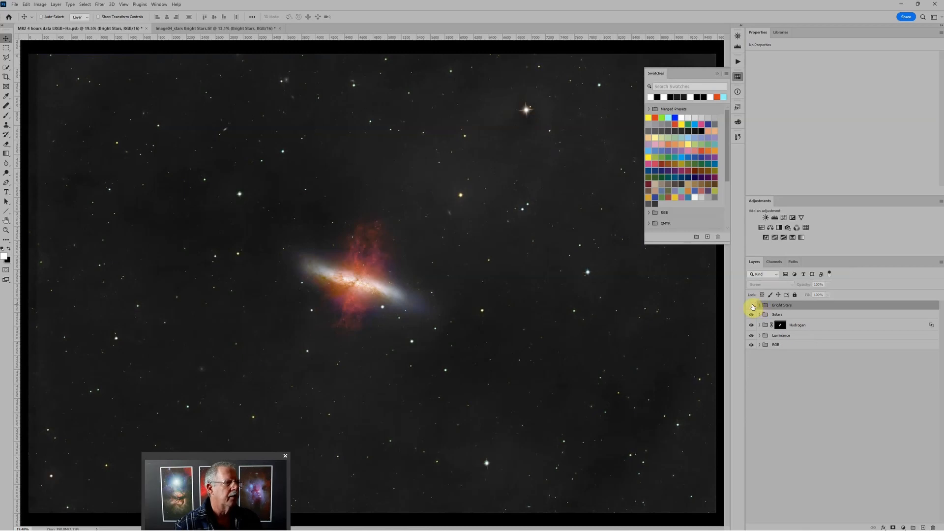
click(752, 305)
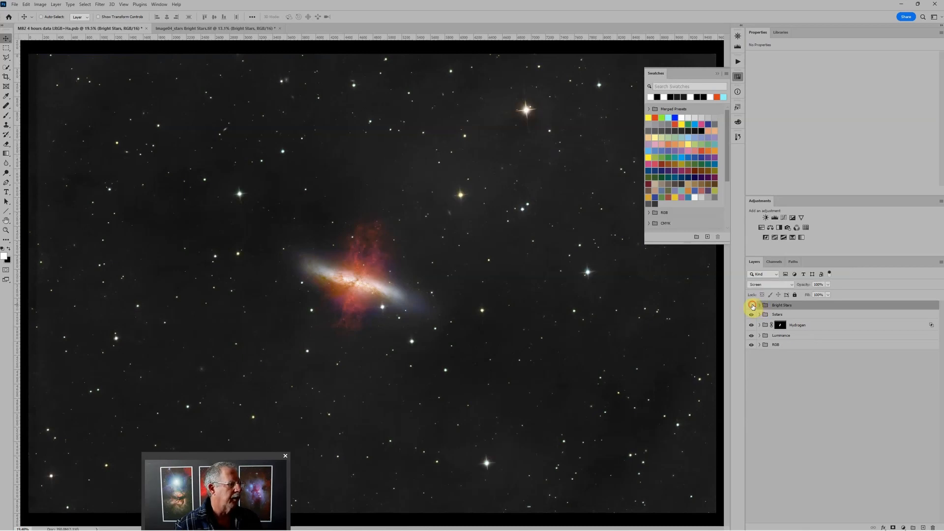
click(752, 306)
click(752, 306)
click(752, 305)
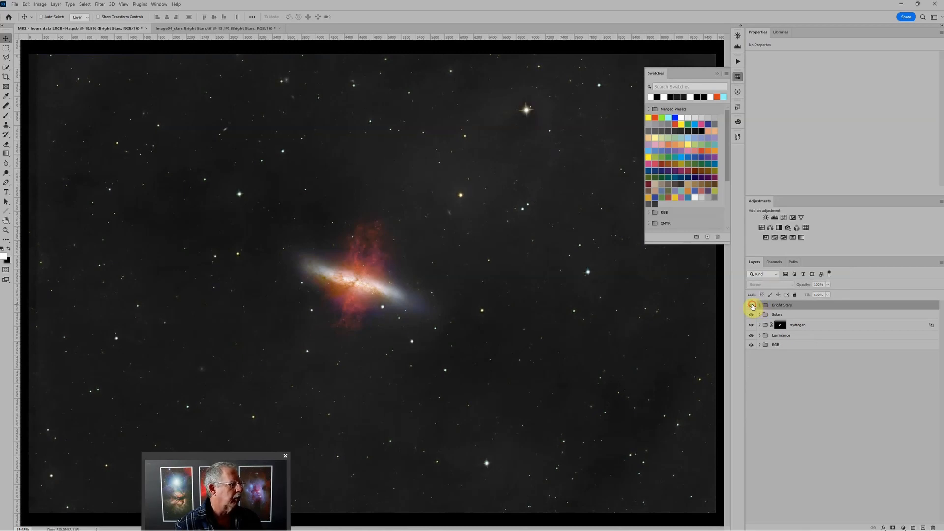
click(752, 306)
scroll(552, 278, down, 3)
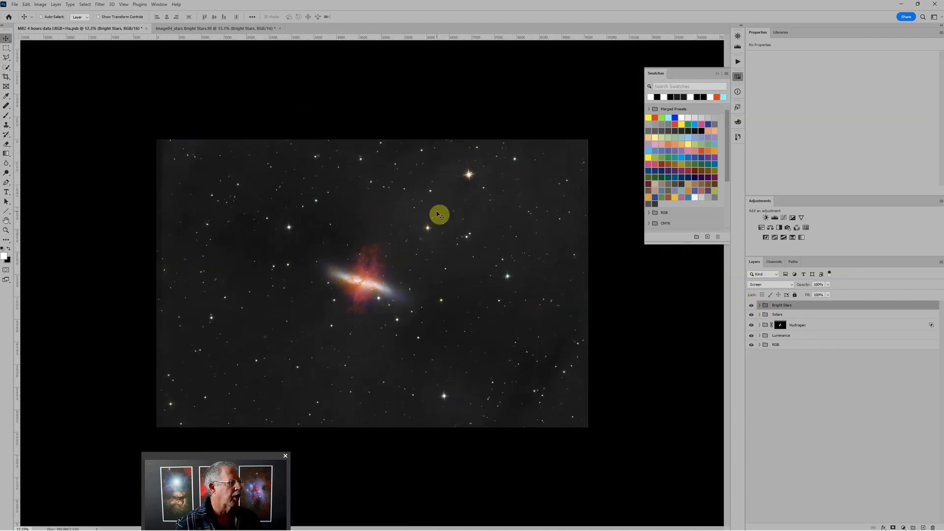
scroll(434, 211, up, 2)
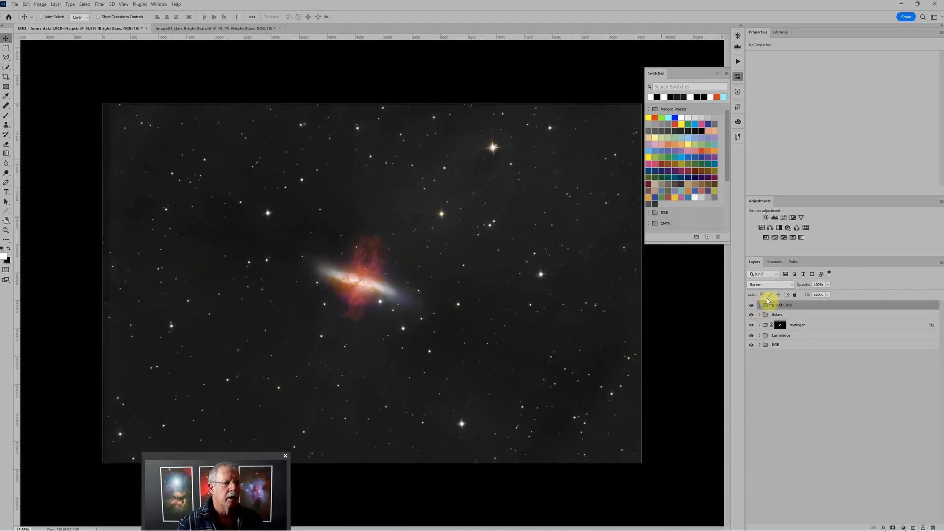
Add a Levels adjustment directly above the star image layer in the Bright Stars group and lower its white output level to 244
click(760, 305)
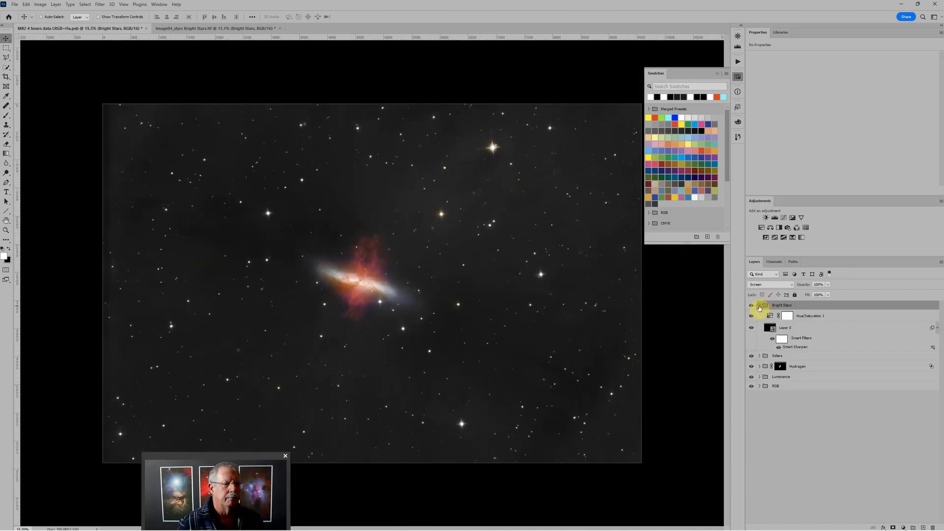
click(839, 322)
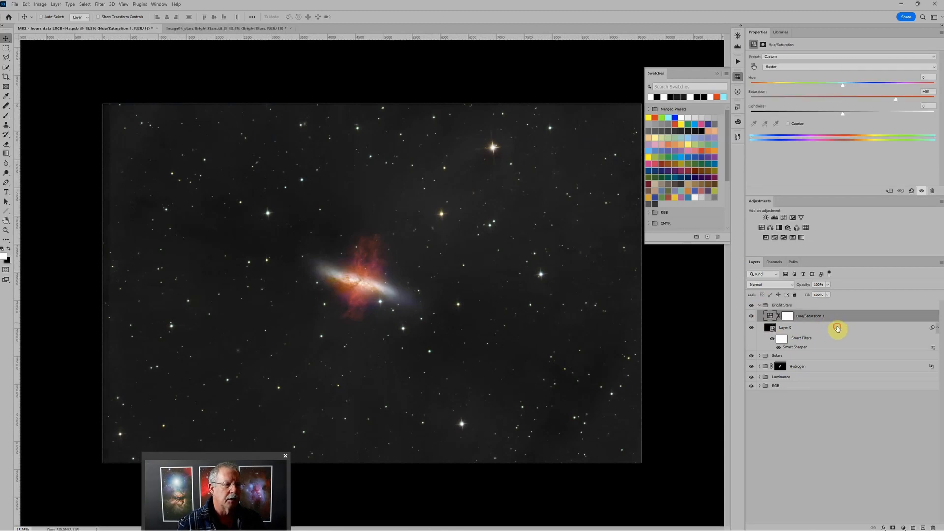
click(838, 328)
click(775, 217)
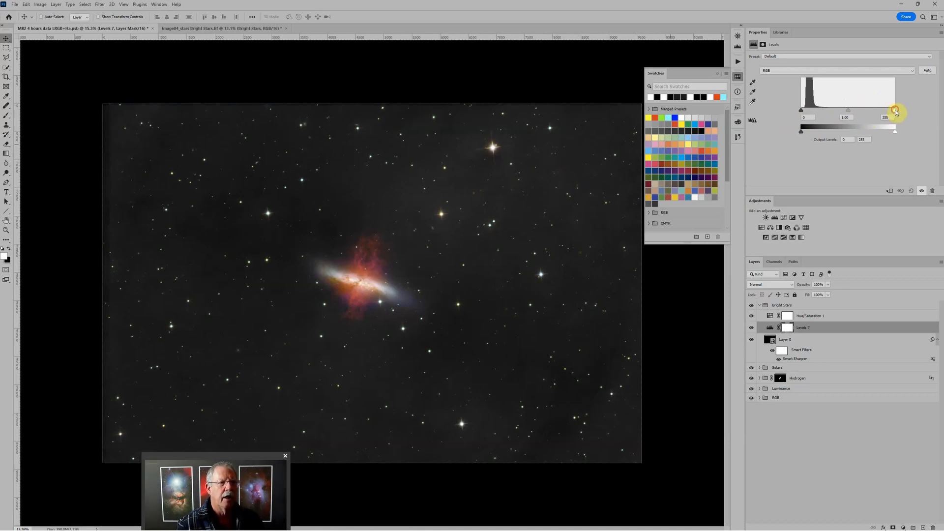
mouse_move(892, 113)
mouse_down()
mouse_move(864, 116)
mouse_move(905, 114)
mouse_up()
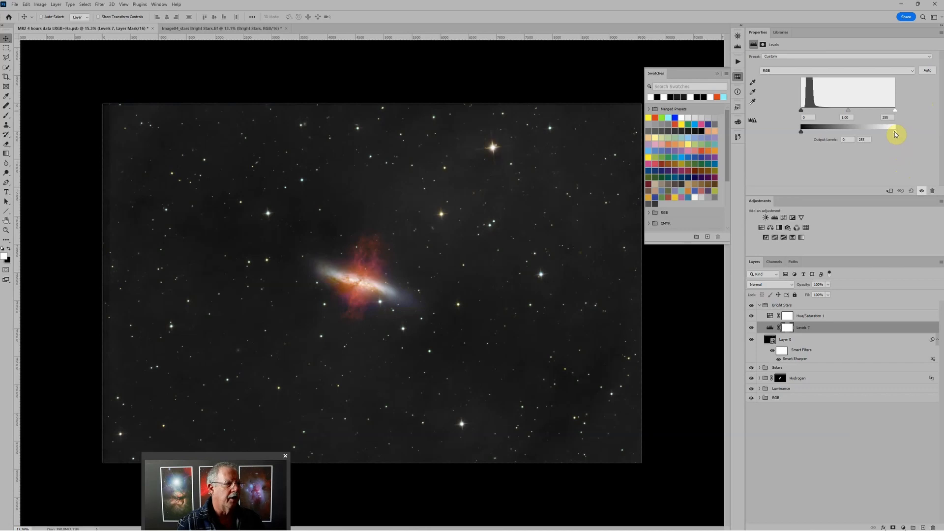
mouse_move(895, 135)
mouse_down()
mouse_move(864, 135)
mouse_move(900, 136)
mouse_up()
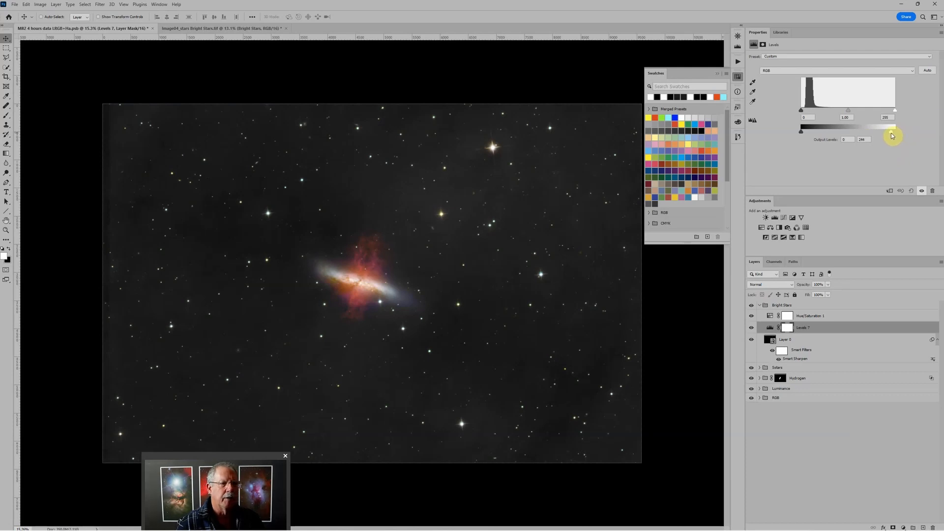
Raise the white output level of the Levels adjustment in the Bright Stars group to 246
drag(893, 136, 891, 136)
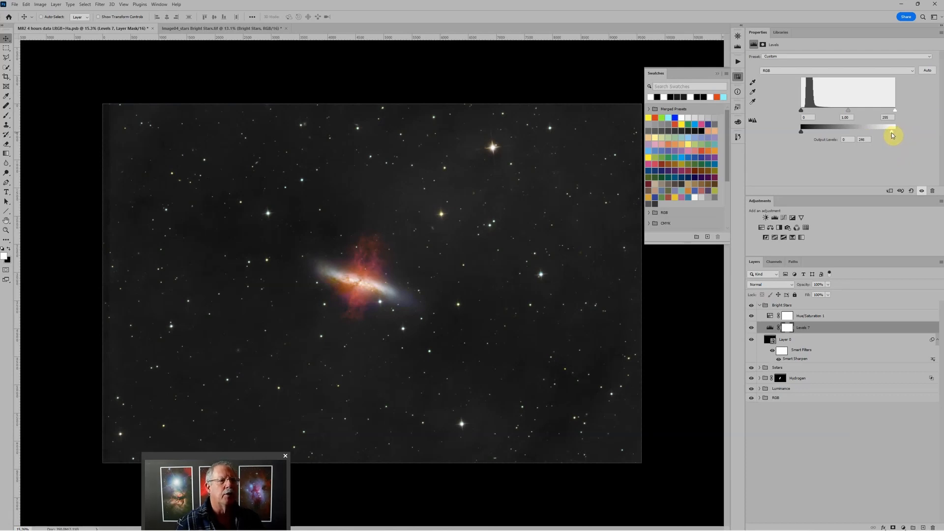
scroll(378, 322, up, 1)
scroll(378, 317, up, 3)
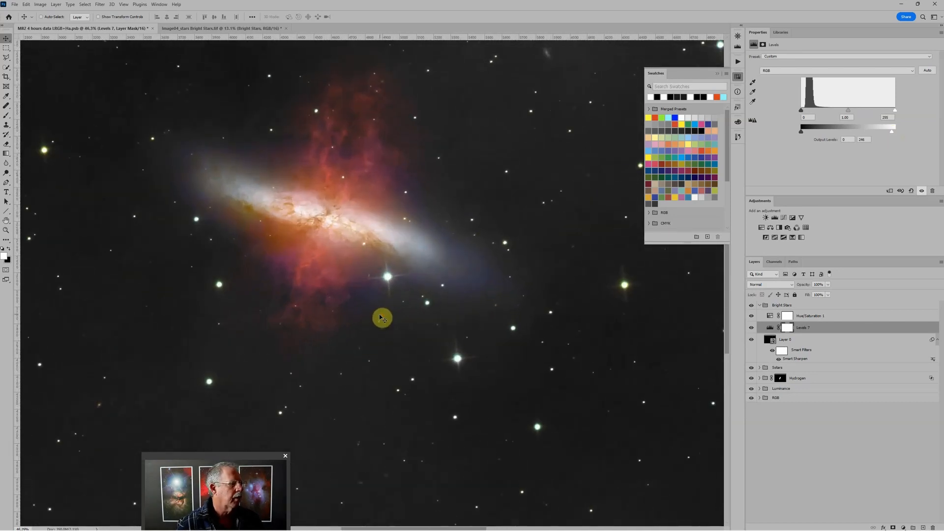
scroll(361, 268, down, 1)
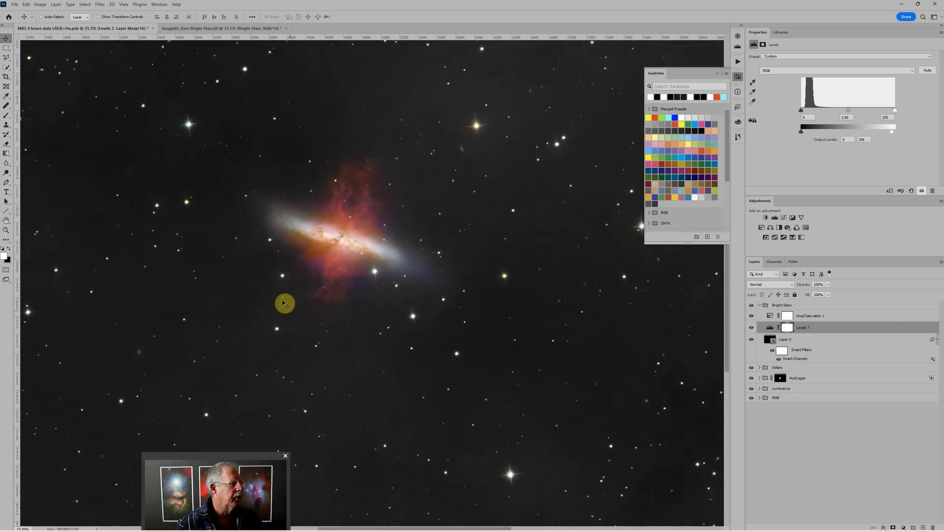
Compare the stars around the galaxy with the Bright Stars group hidden and shown
click(751, 305)
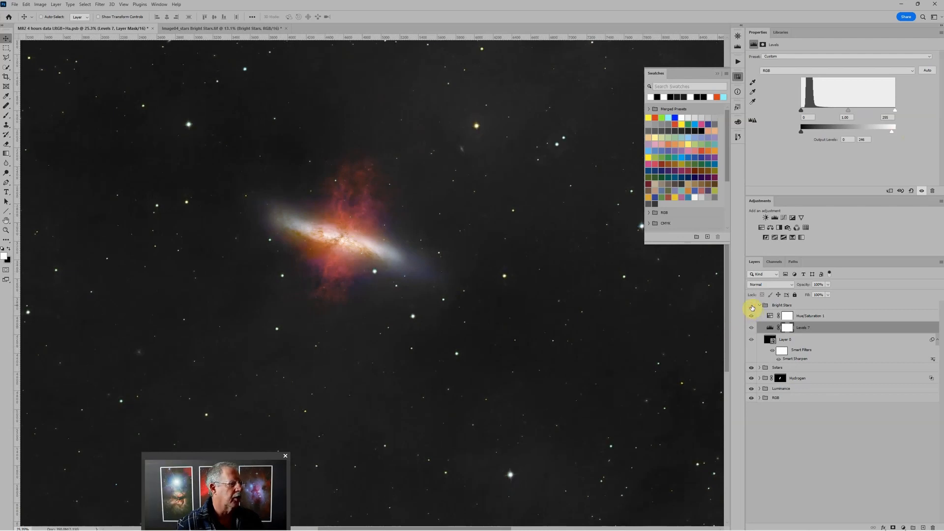
click(752, 305)
click(752, 306)
click(752, 306)
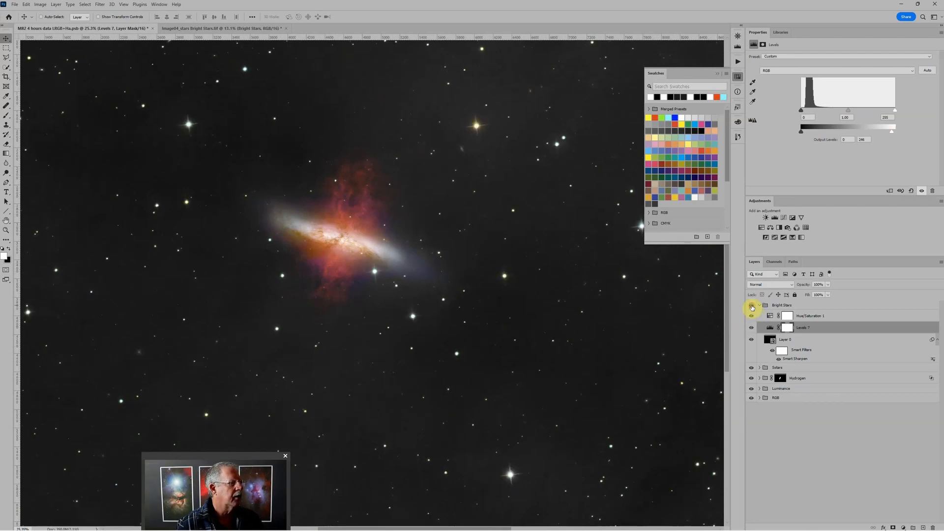
click(751, 306)
click(751, 306)
scroll(501, 284, down, 3)
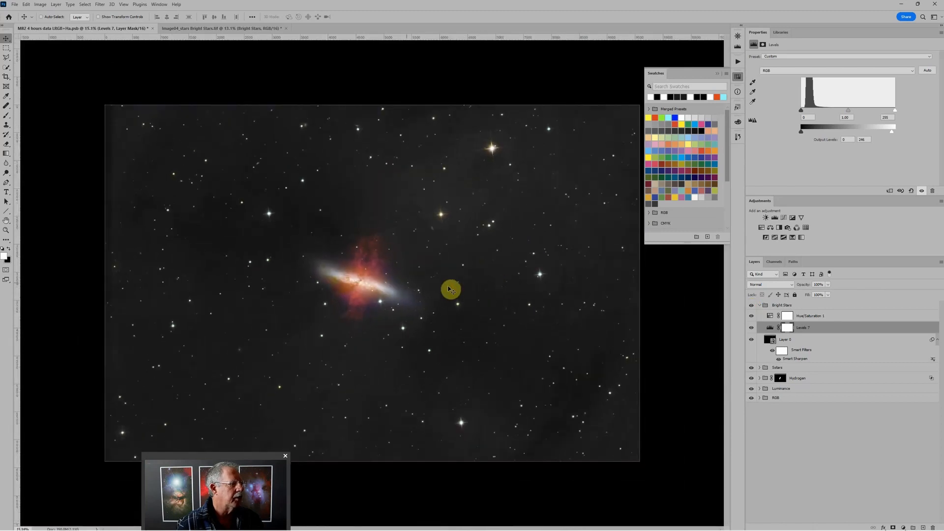
Add a layer mask to the Bright Stars group and paint black over the galaxy area with a very large soft brush
click(781, 306)
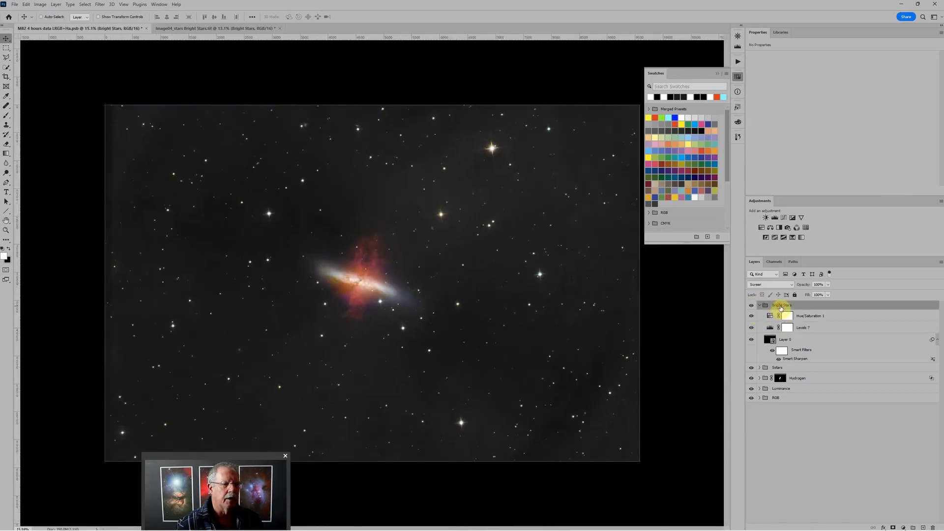
click(892, 527)
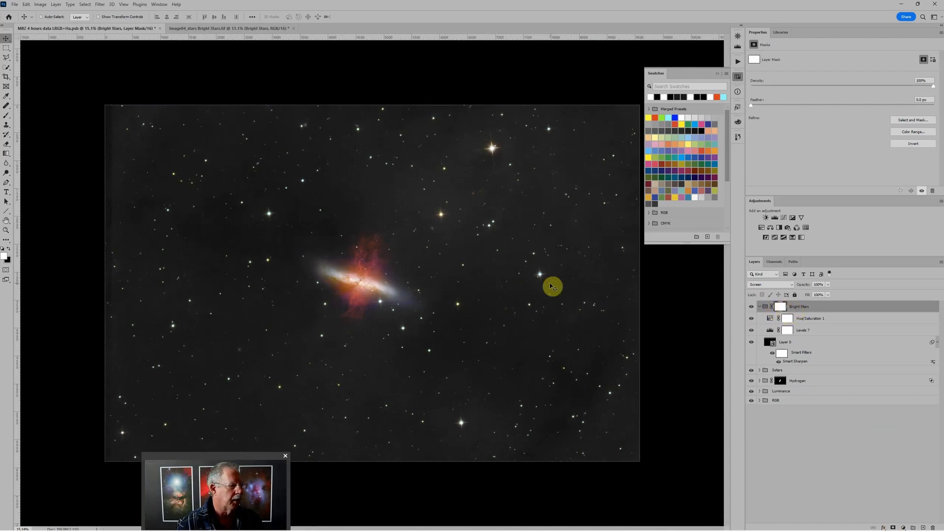
key(b)
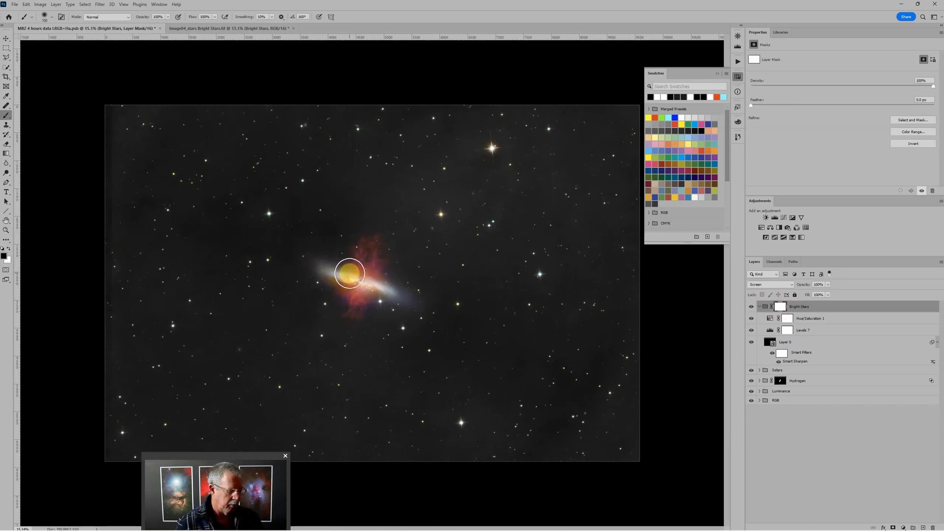
key(bracketright)
key(bracketright)
key(bracketright)
key(bracketright)
key(bracketright)
key(bracketright)
key(bracketright)
key(bracketright)
key(bracketright)
key(bracketright)
key(bracketright)
key(bracketright)
key(bracketright)
key(bracketright)
key(bracketright)
key(bracketright)
key(bracketright)
key(bracketright)
key(bracketright)
key(bracketright)
key(bracketright)
key(bracketright)
key(bracketright)
key(bracketright)
key(bracketright)
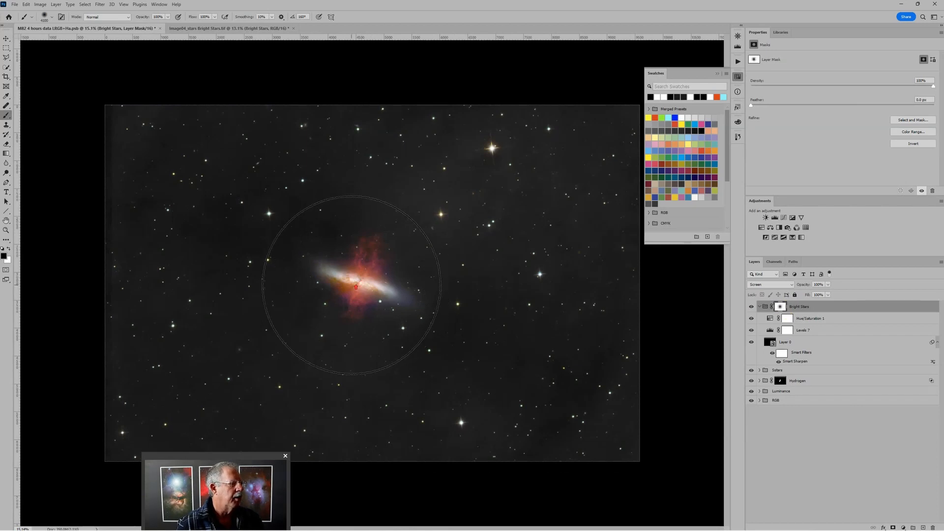
Paint white on the Bright Stars mask with a small brush to restore the two bright stars just below the galaxy
scroll(362, 284, up, 5)
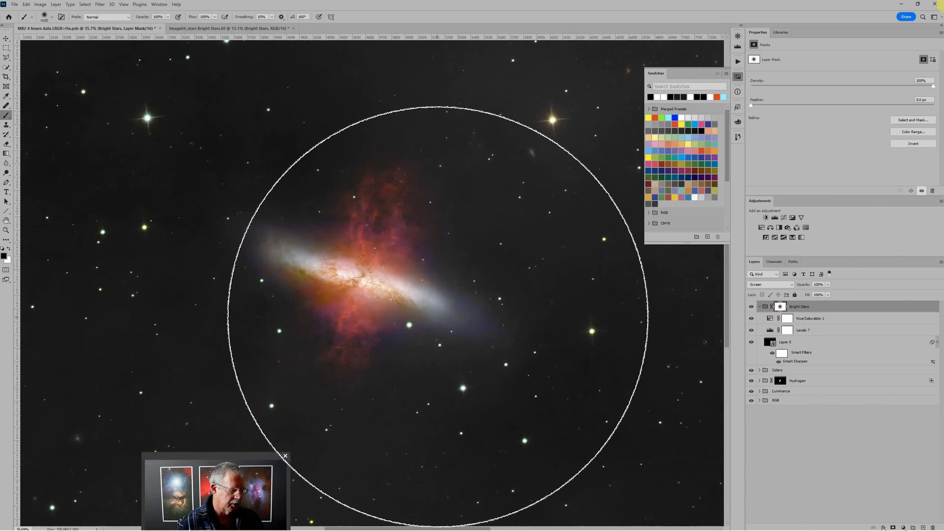
key(bracketleft)
key(bracketleft)
key(bracketleft)
key(bracketleft)
key(bracketleft)
key(bracketleft)
key(bracketleft)
key(bracketleft)
key(bracketleft)
key(bracketleft)
key(bracketleft)
key(bracketleft)
key(bracketleft)
key(bracketleft)
key(bracketleft)
key(bracketleft)
key(bracketleft)
key(bracketleft)
key(bracketleft)
key(bracketleft)
key(bracketleft)
key(bracketleft)
key(bracketleft)
key(bracketleft)
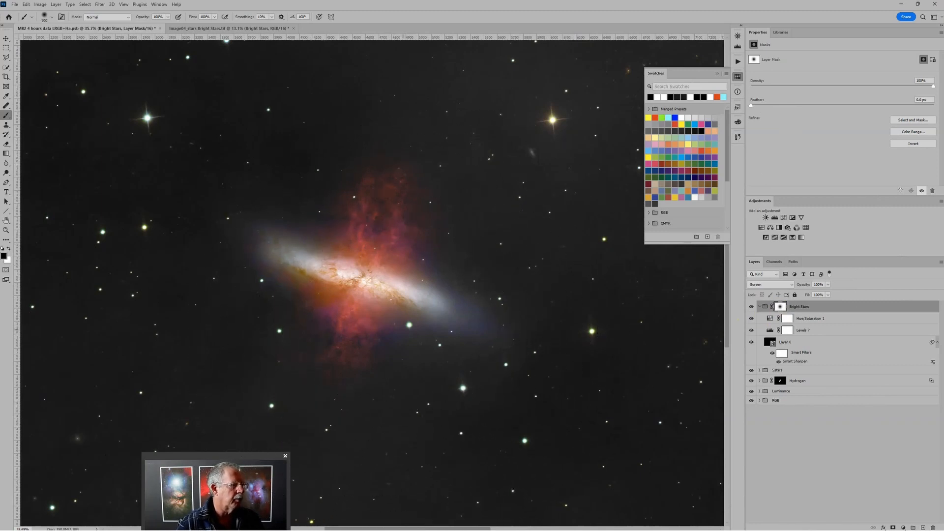
key(bracketleft)
key(bracketleft)
key(bracketleft)
key(x)
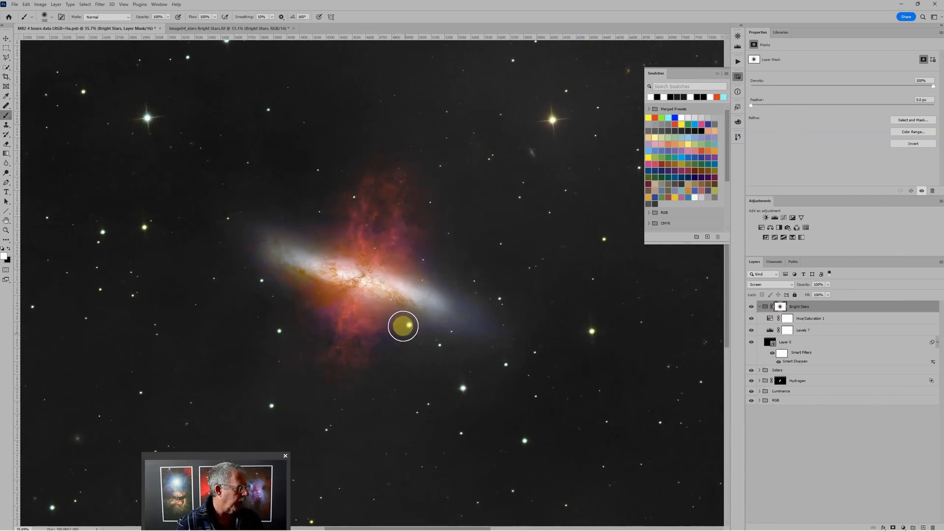
click(409, 324)
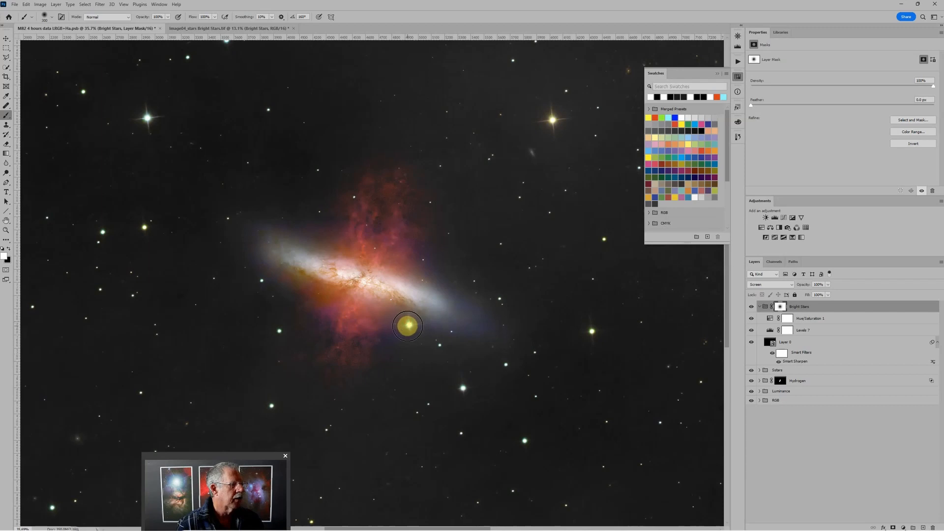
click(463, 388)
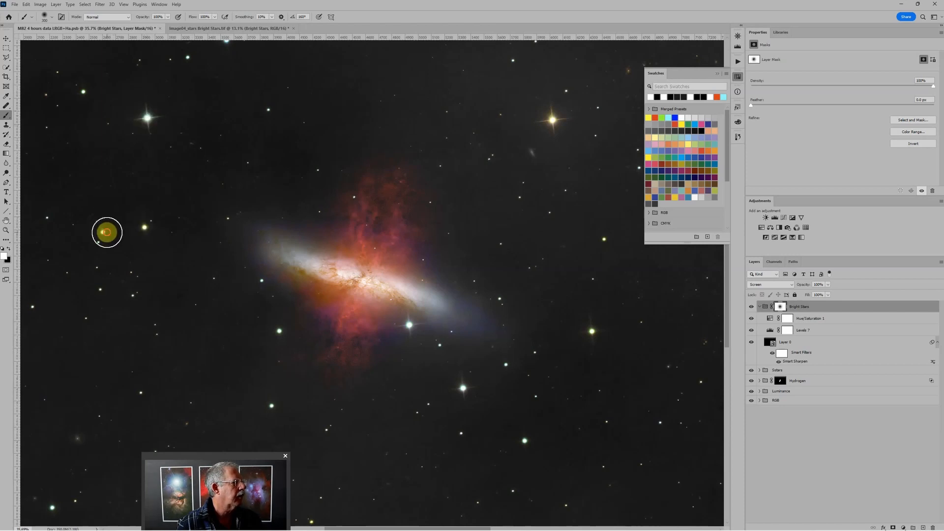
Compare the image with the Bright Stars group mask disabled and enabled, both in full view and close to the galaxy
scroll(458, 297, down, 5)
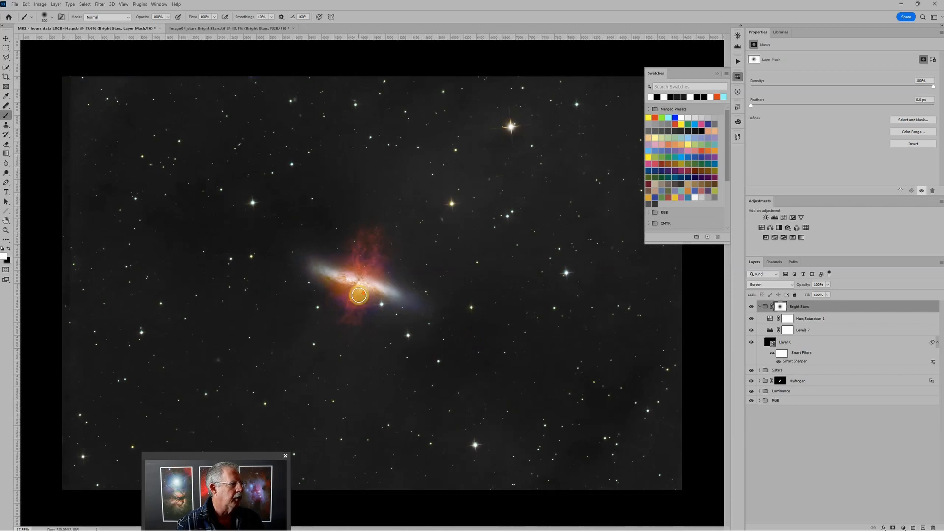
scroll(359, 295, down, 3)
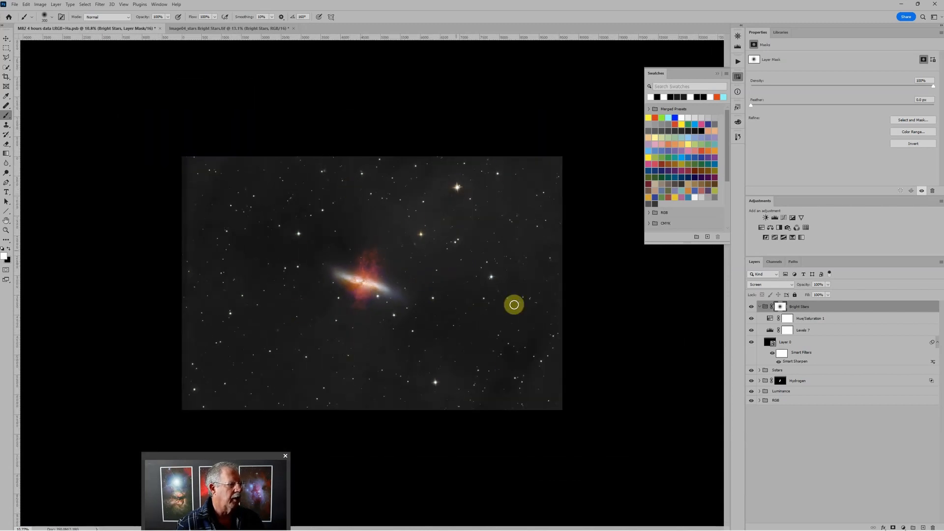
shift+click(781, 308)
shift+click(780, 308)
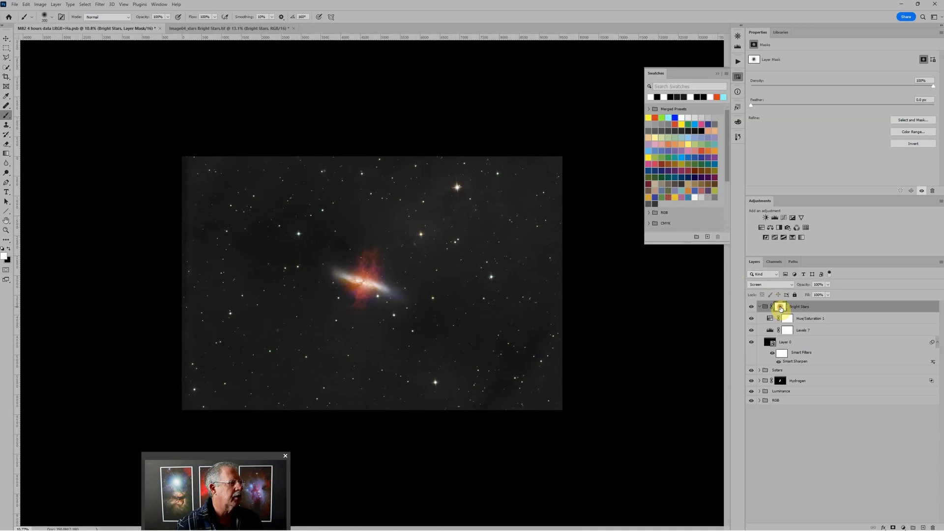
shift+click(780, 308)
shift+click(781, 308)
shift+click(781, 308)
shift+click(781, 307)
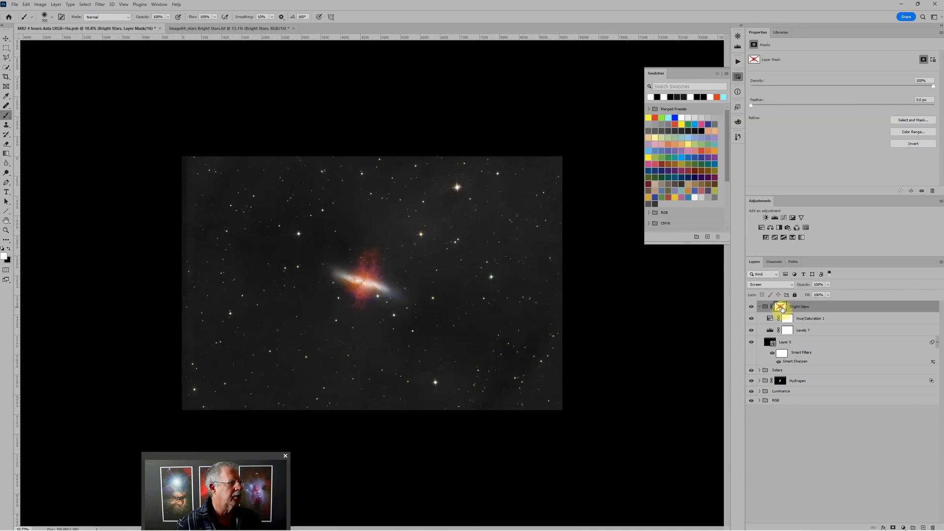
scroll(266, 232, up, 5)
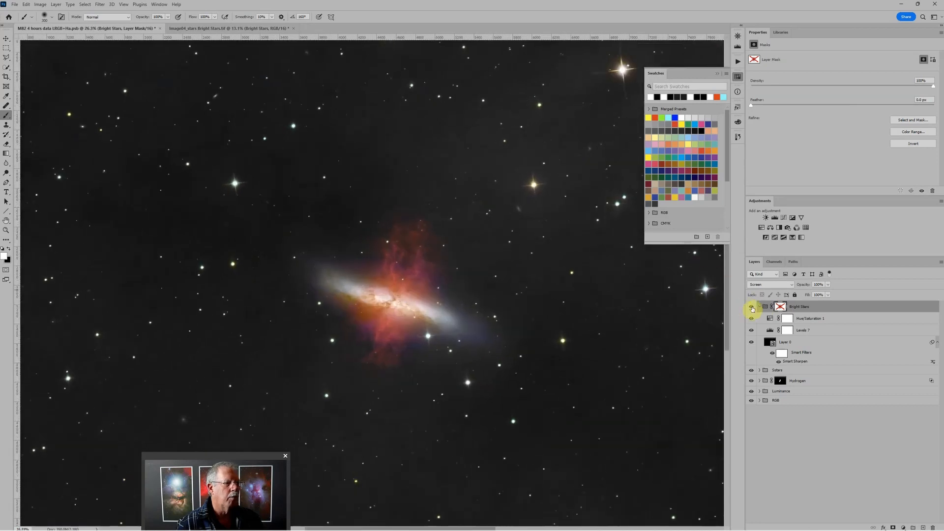
shift+click(783, 309)
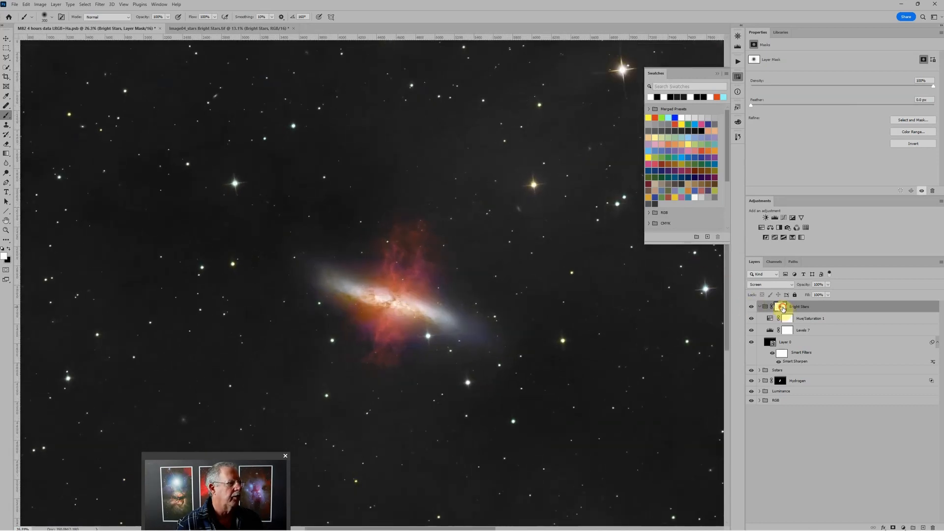
shift+click(783, 308)
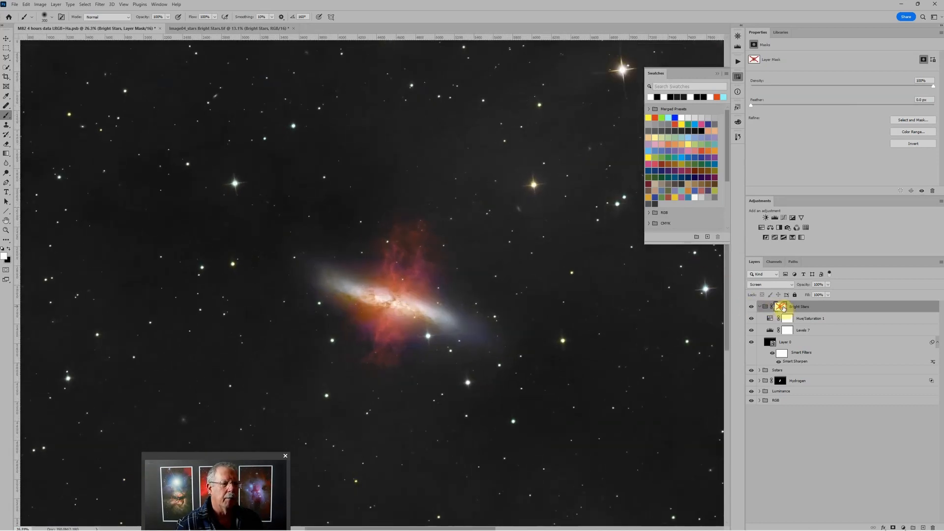
shift+click(783, 308)
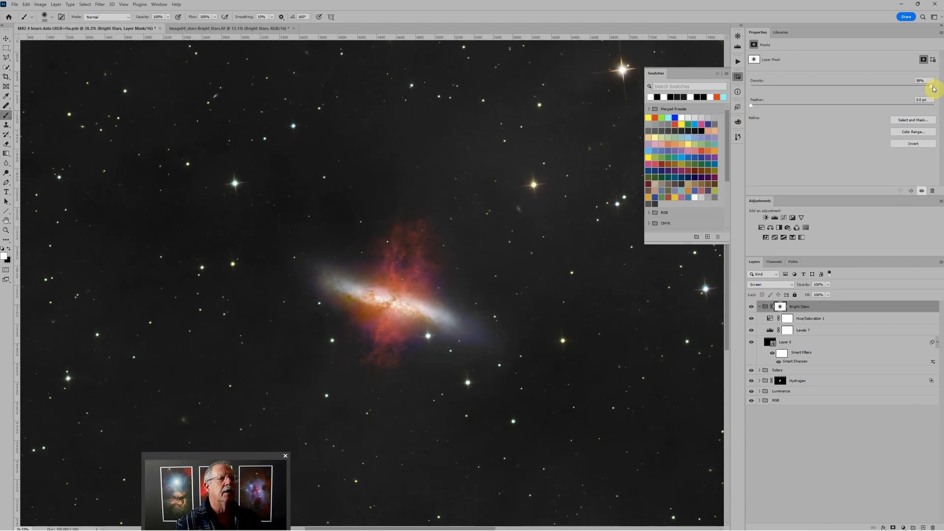
Lower the density of the Bright Stars group mask to about 35%
drag(933, 87, 885, 93)
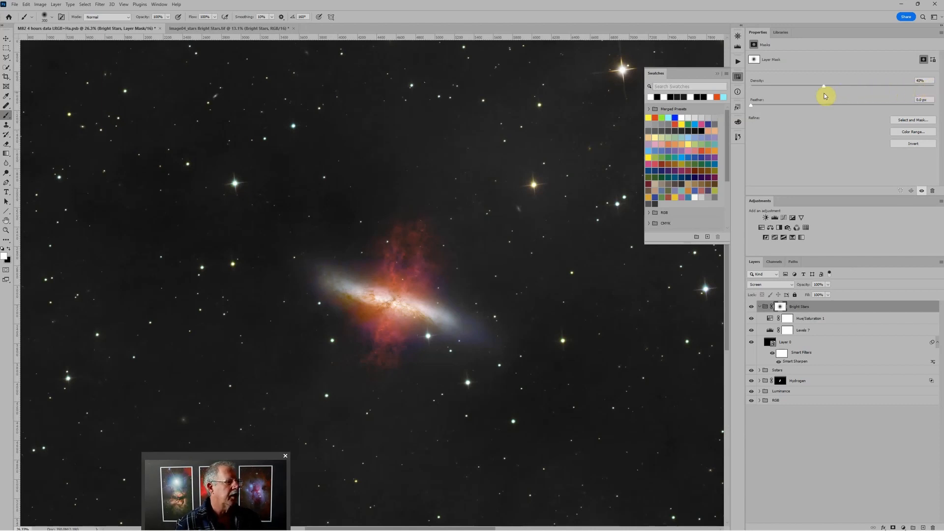
drag(825, 96, 869, 94)
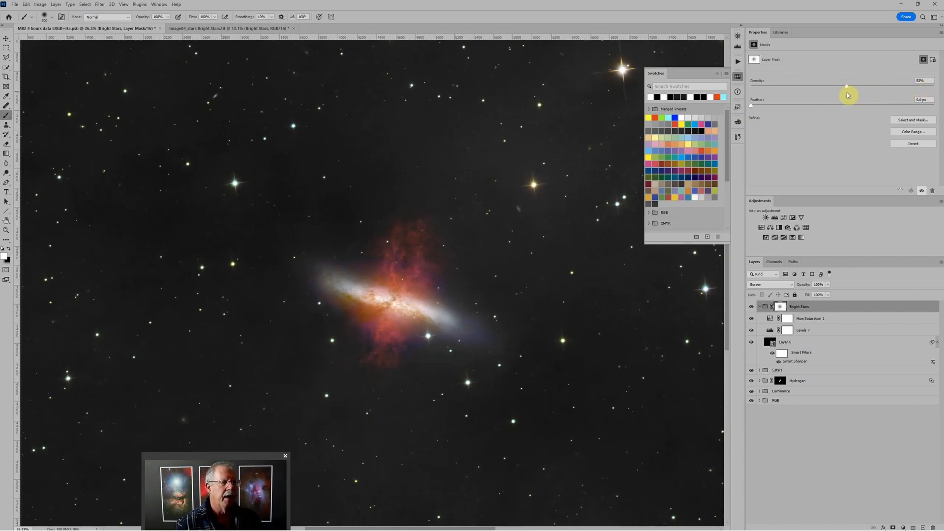
drag(842, 91, 836, 94)
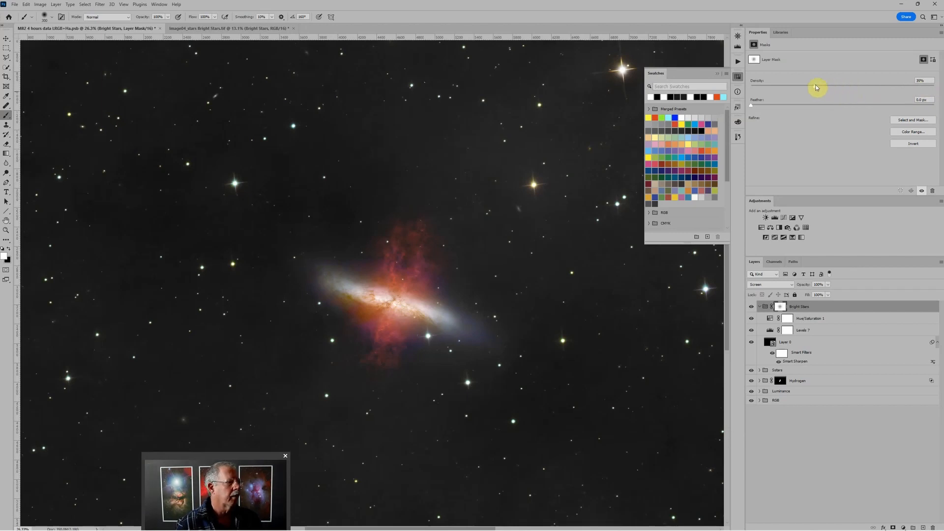
scroll(558, 251, down, 5)
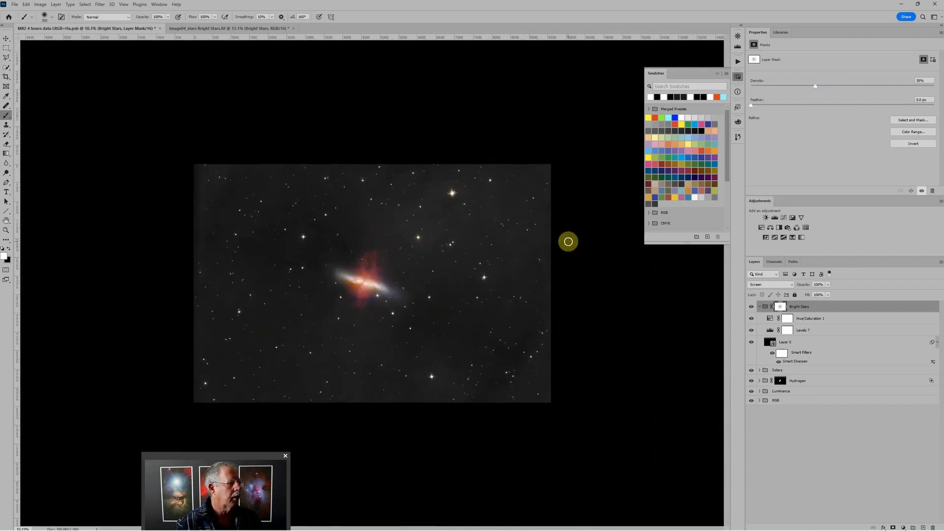